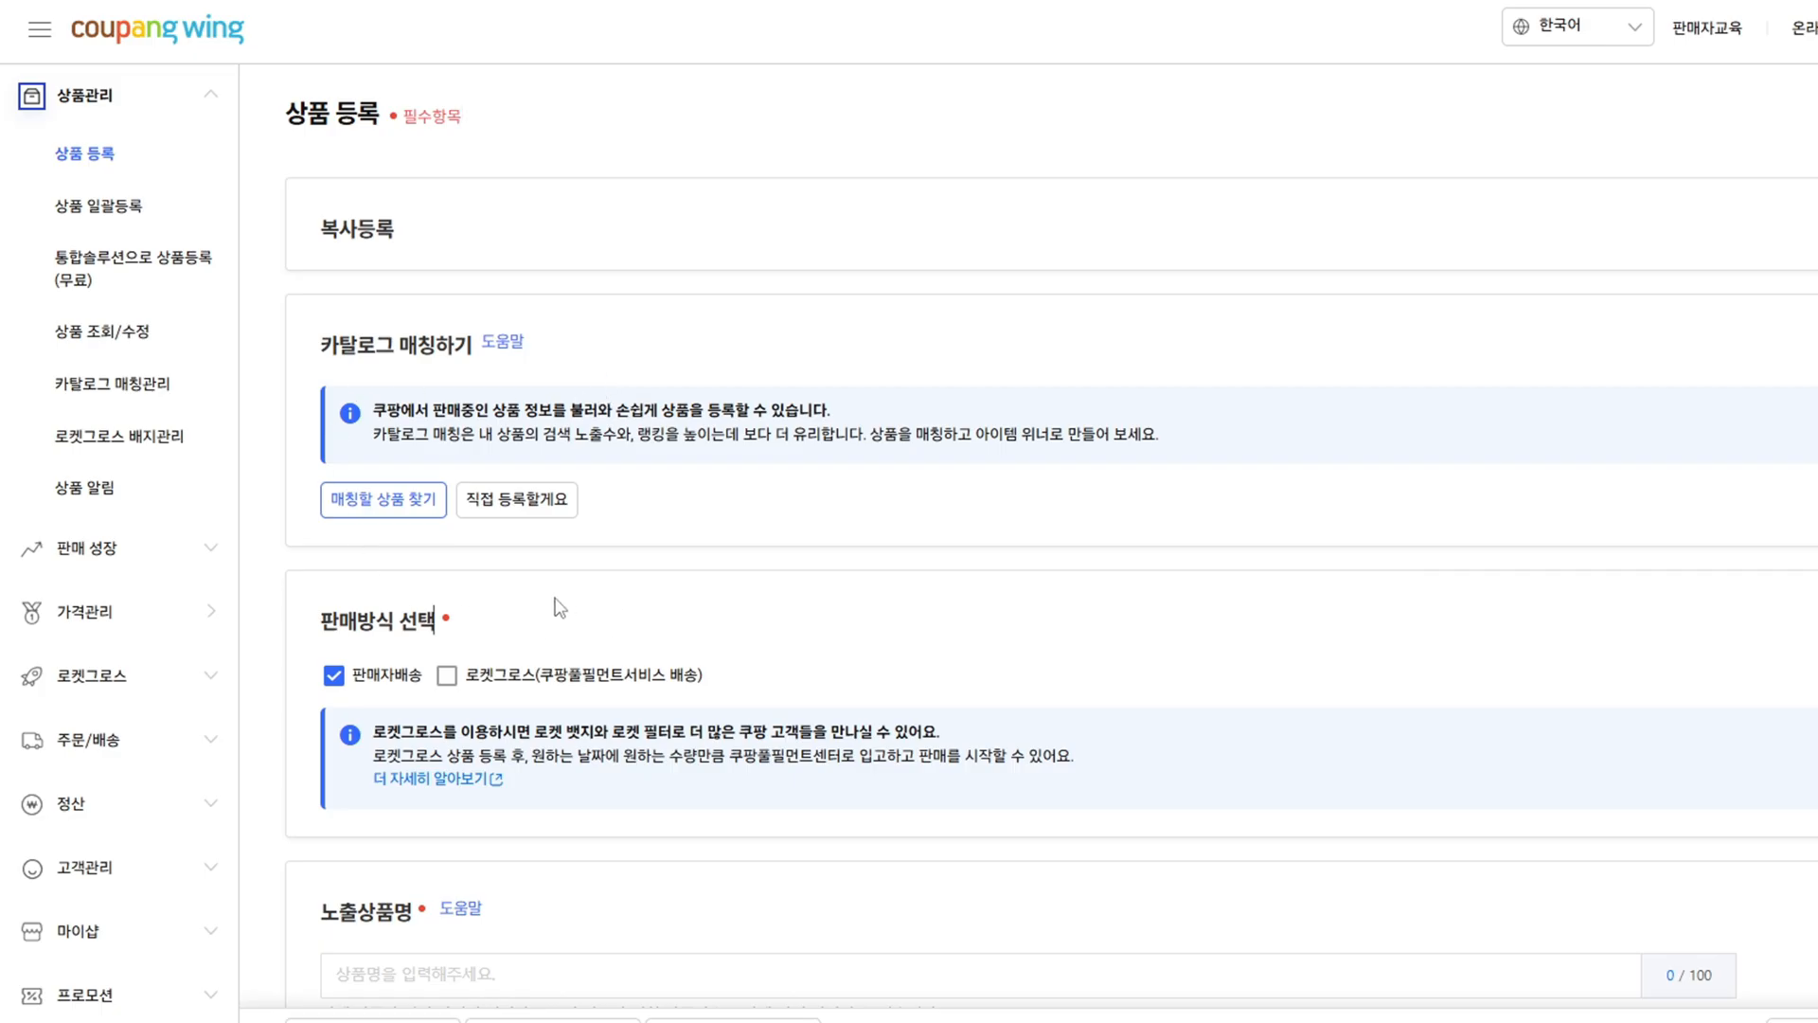
- Read through the catalog matching notice and its two options, and collapse the 카탈로그 매칭하기 section
{"action": "scroll", "coordinate": [559, 608], "scroll_direction": "down", "scroll_amount": 3}
{"action": "scroll", "coordinate": [520, 467], "scroll_direction": "up", "scroll_amount": 3}
{"action": "left_click_drag", "start_coordinate": [334, 355], "coordinate": [669, 413]}
{"action": "left_click", "coordinate": [688, 517]}
{"action": "left_click_drag", "start_coordinate": [691, 521], "coordinate": [282, 372]}
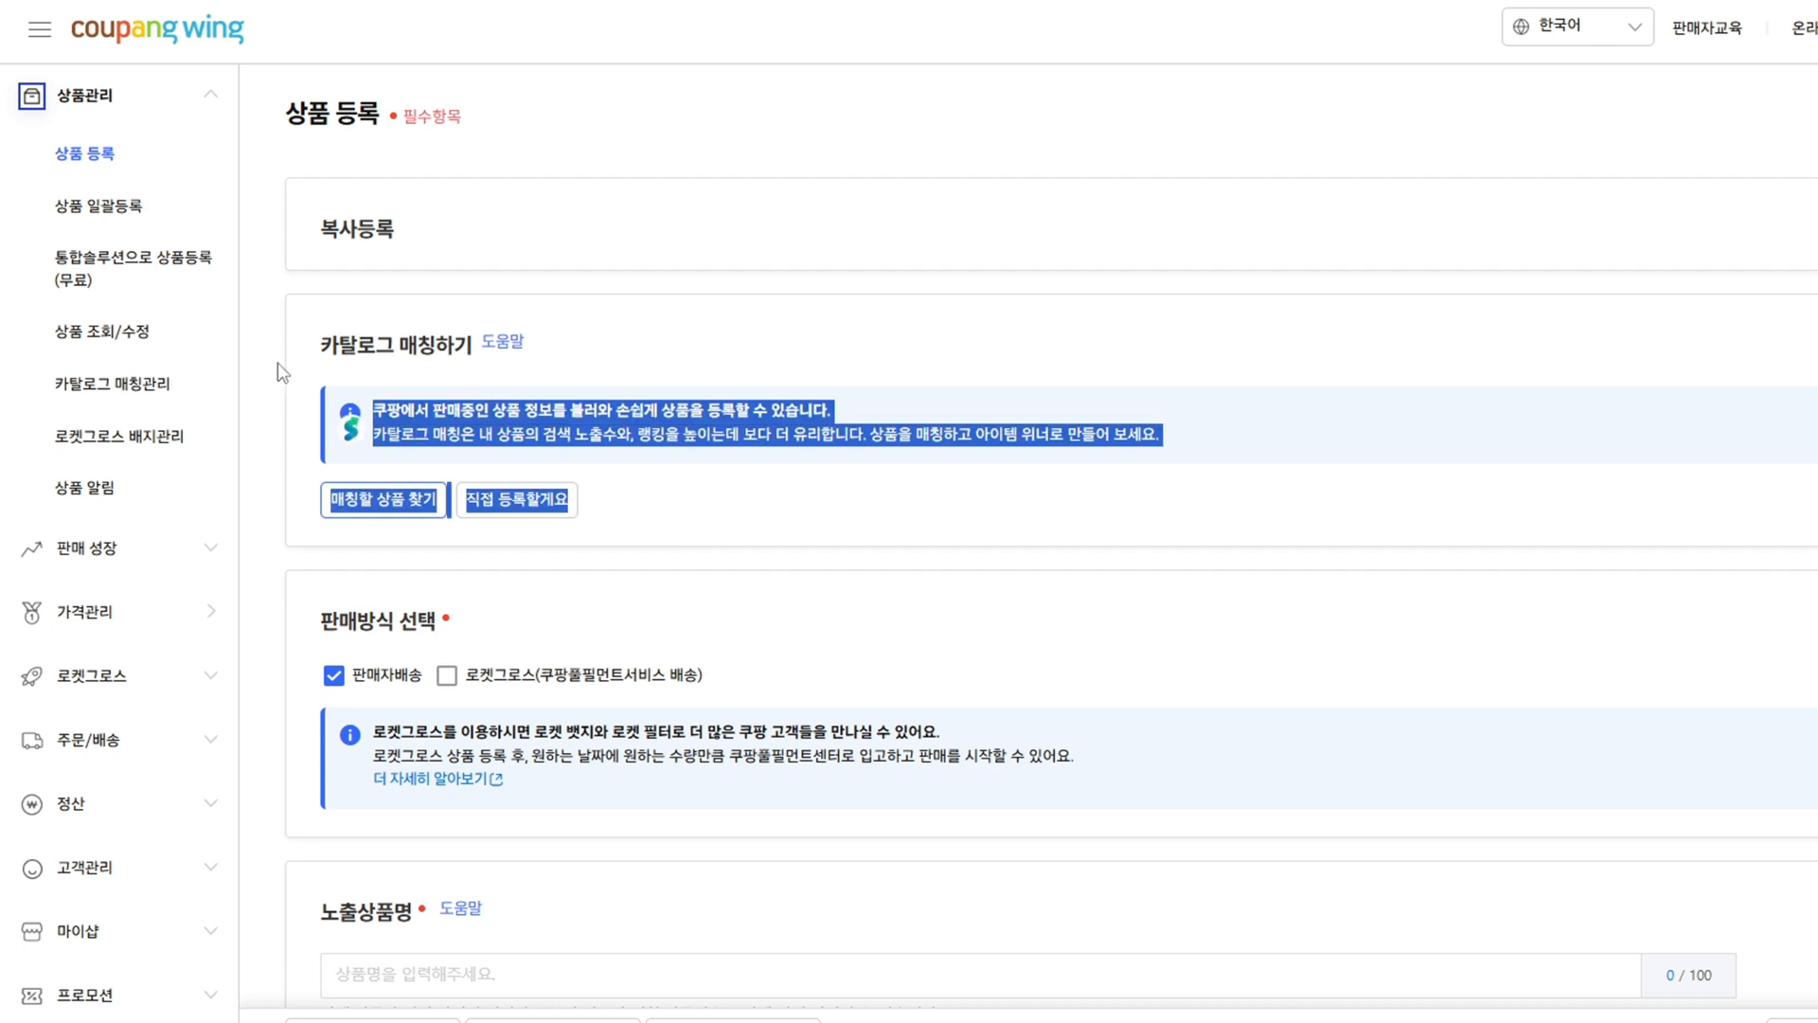
{"action": "left_click", "coordinate": [304, 346]}
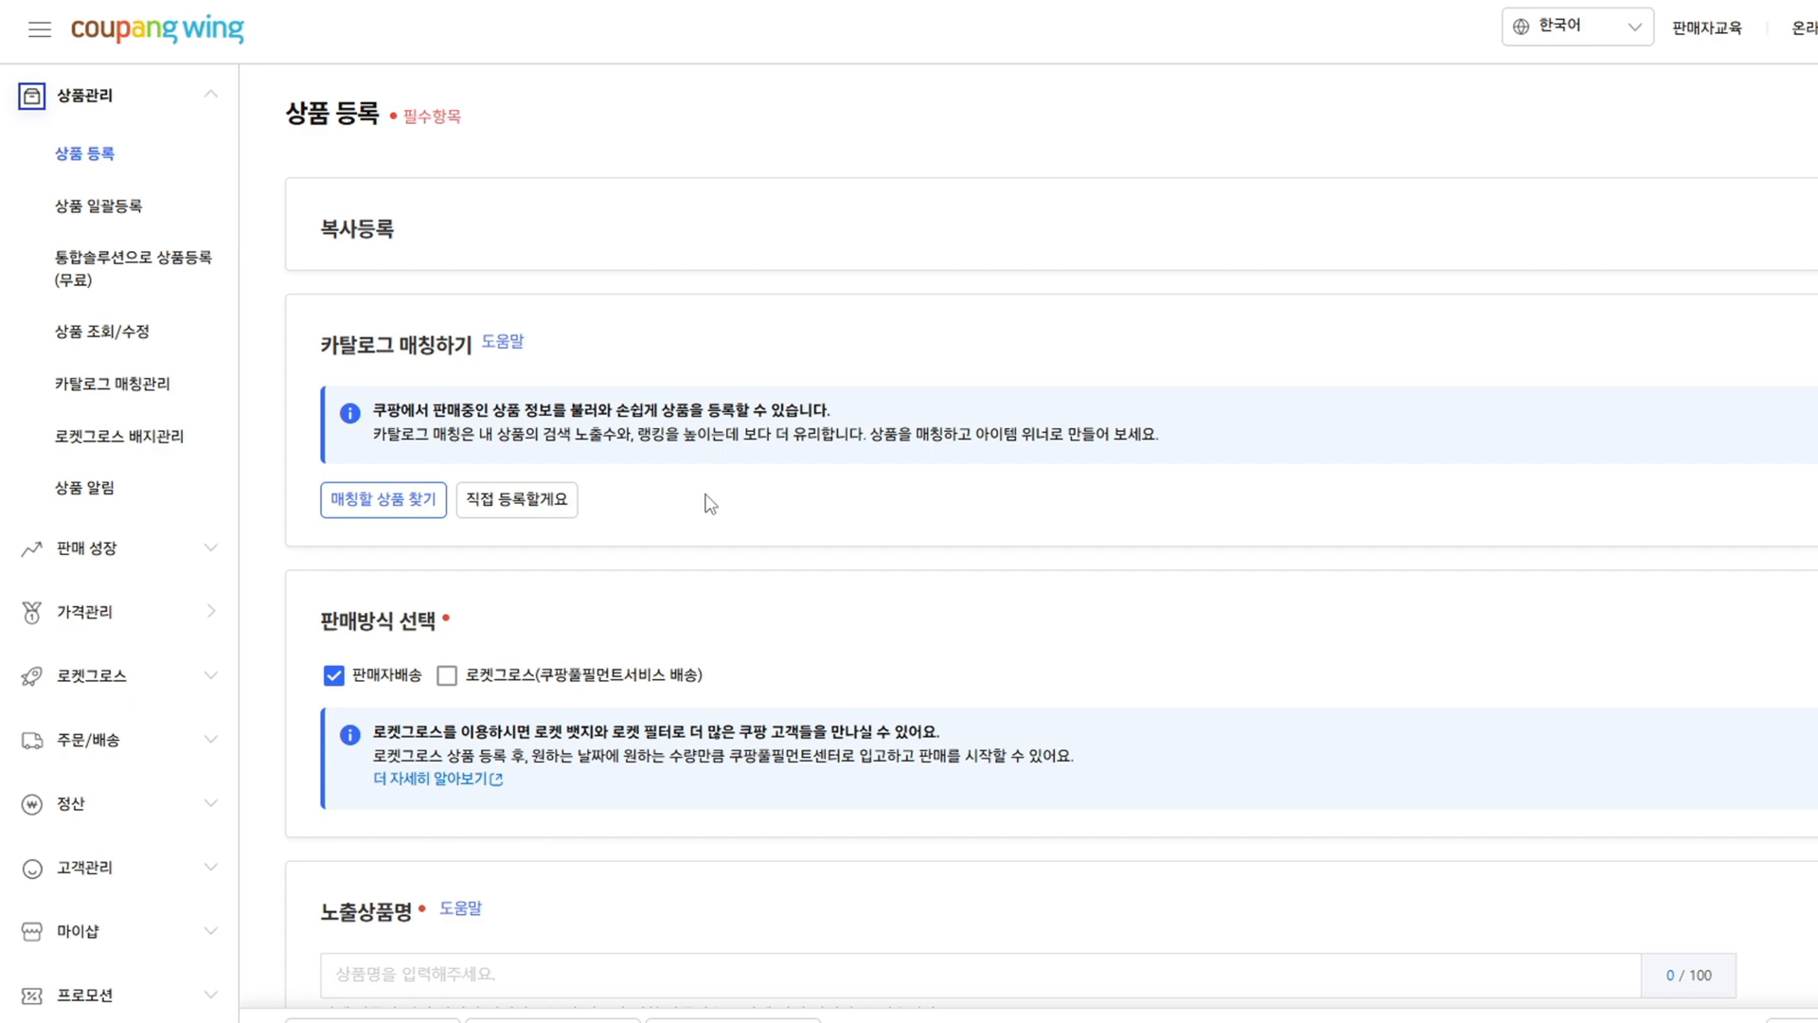
{"action": "left_click", "coordinate": [774, 338]}
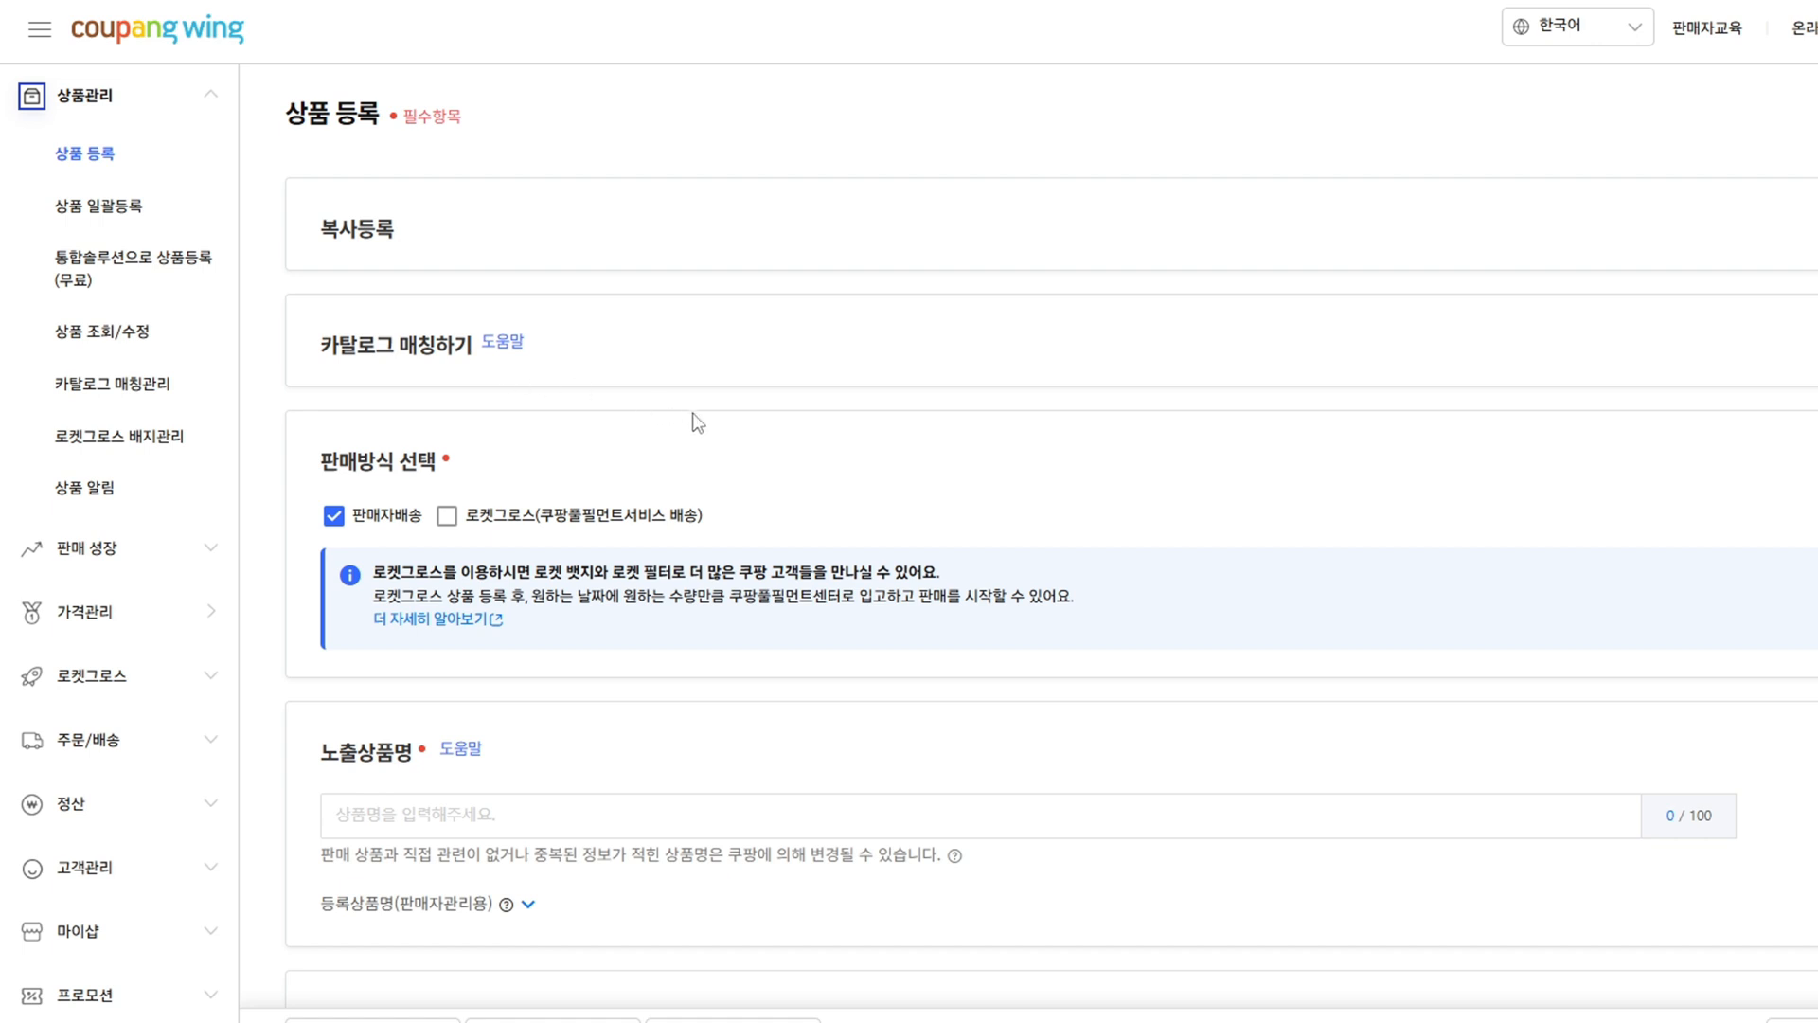
- Review the 판매방식 선택 options and the empty 노출상품명 field of the product registration form
{"action": "scroll", "coordinate": [706, 418], "scroll_direction": "down", "scroll_amount": 1}
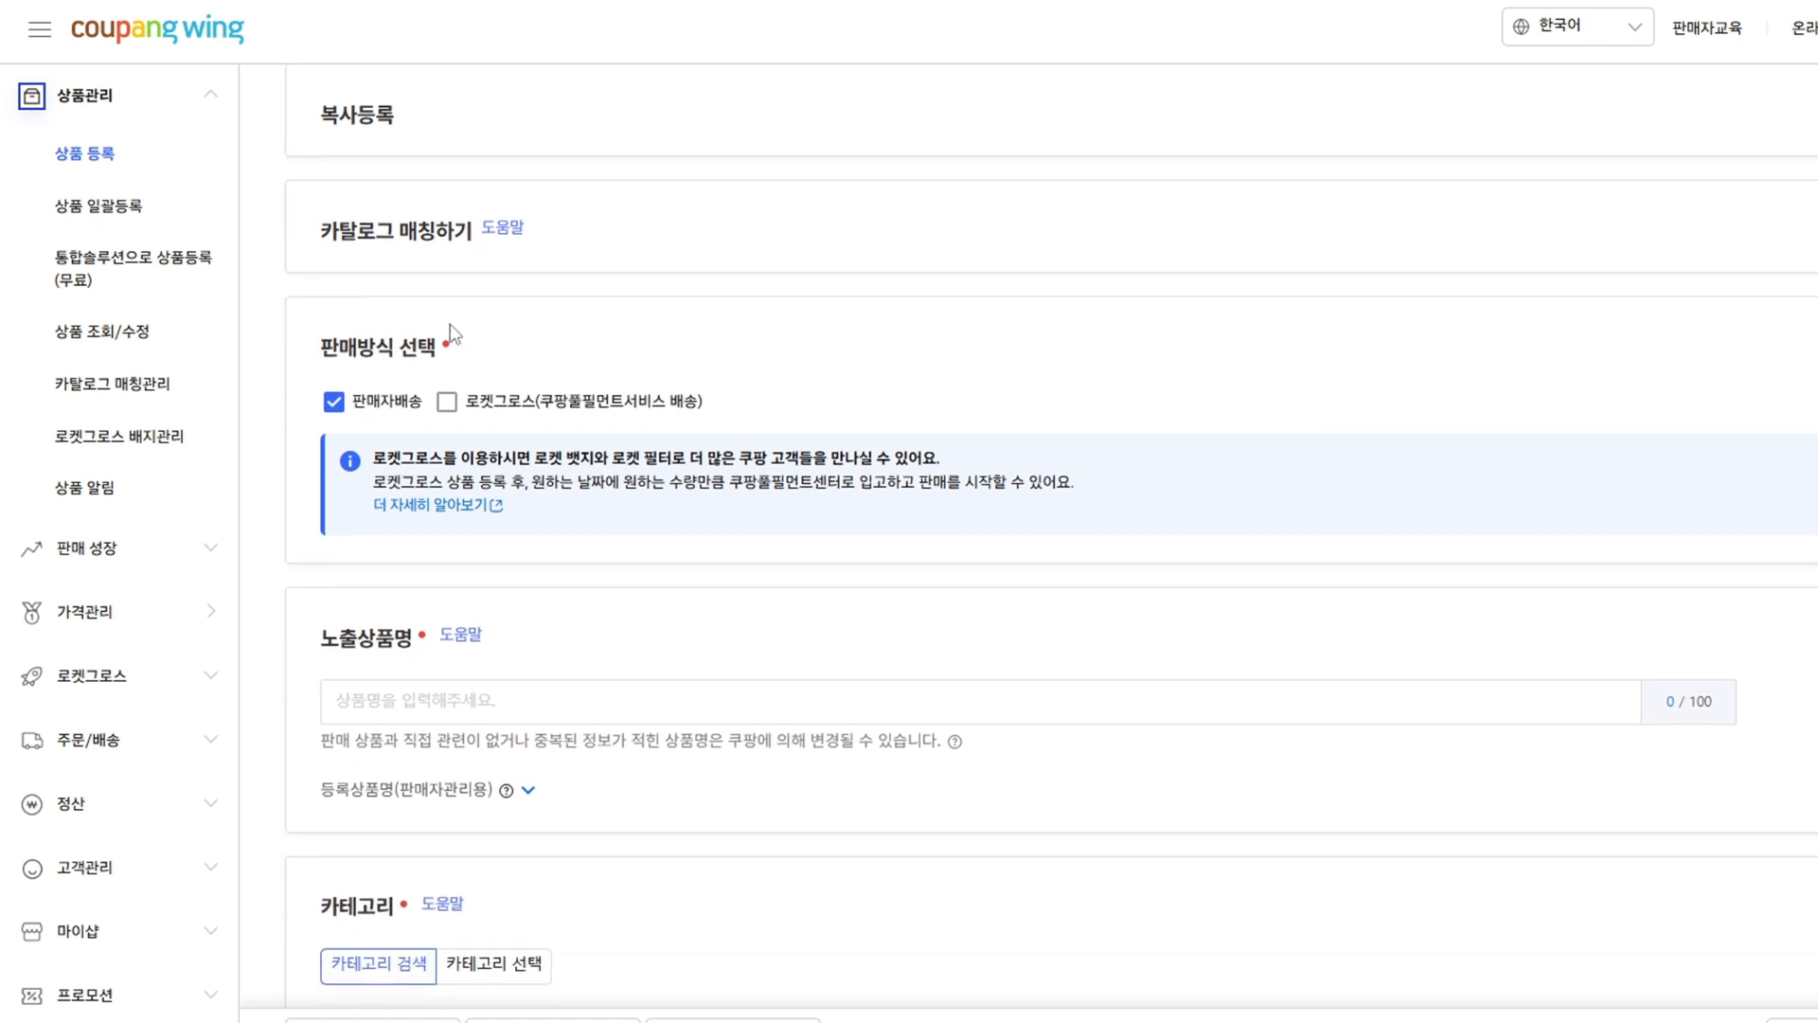
{"action": "scroll", "coordinate": [474, 346], "scroll_direction": "down", "scroll_amount": 2}
{"action": "left_click", "coordinate": [529, 466]}
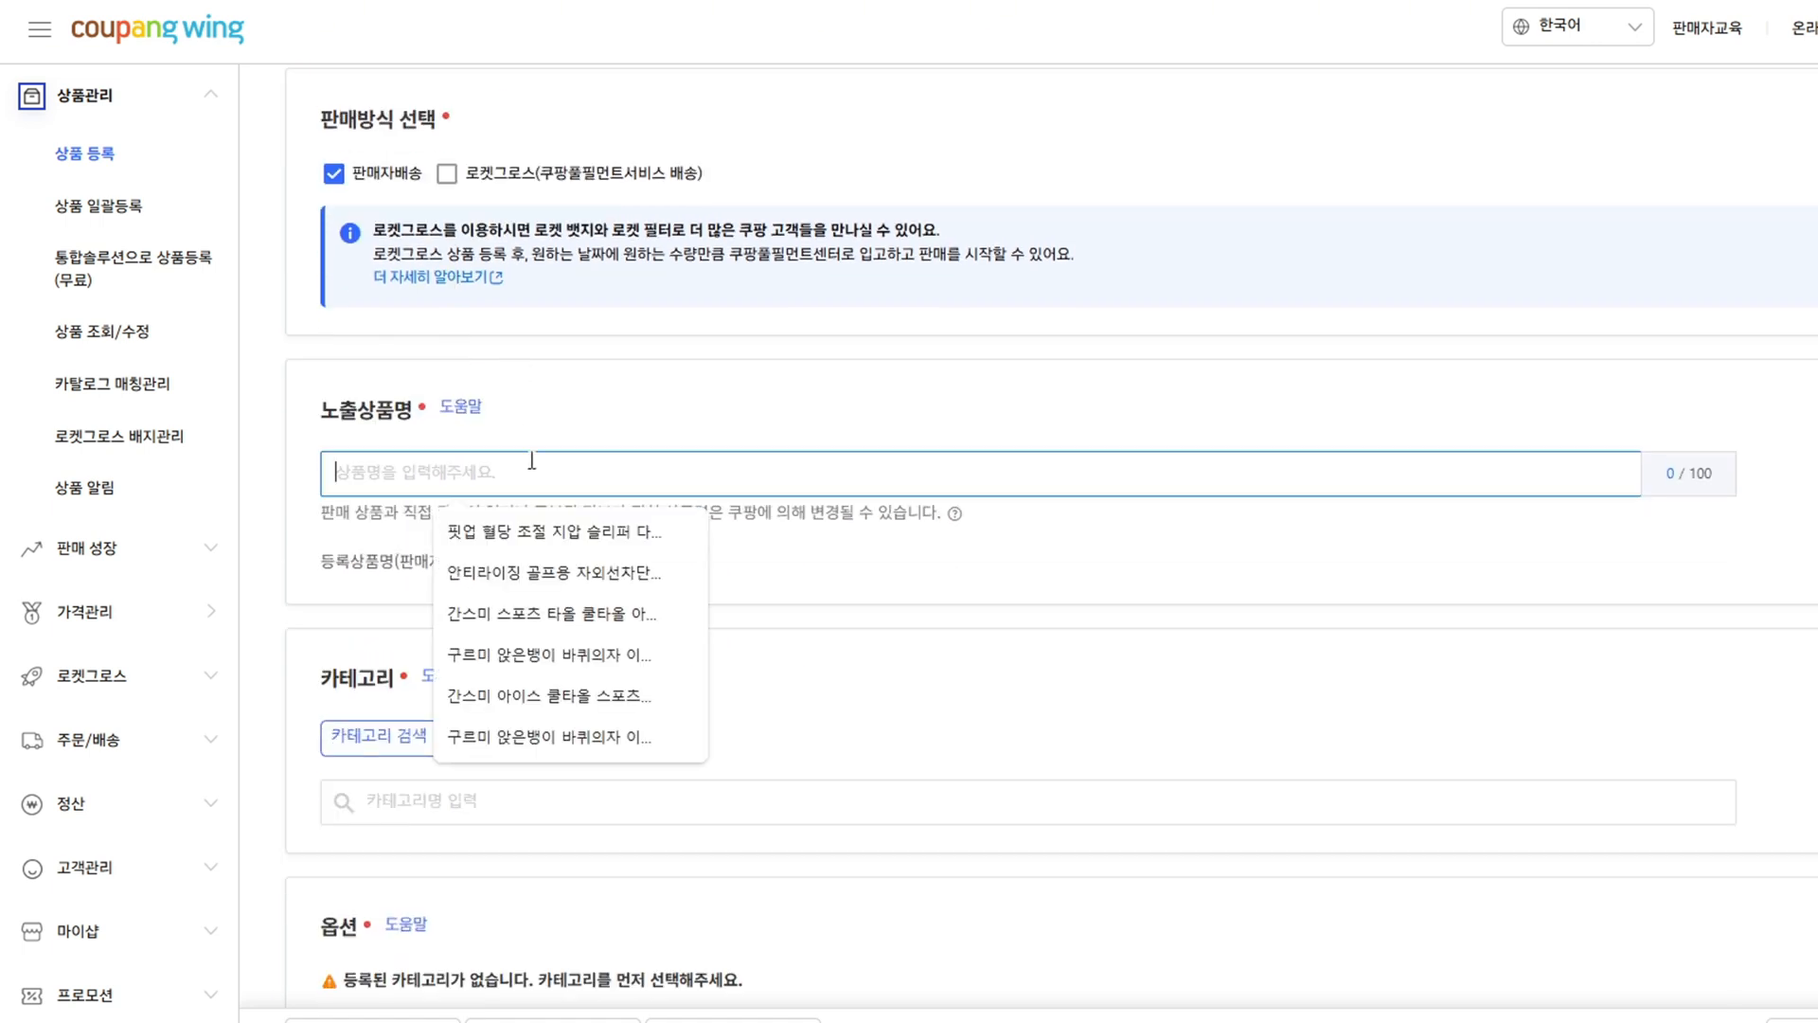
{"action": "left_click", "coordinate": [619, 406]}
{"action": "left_click", "coordinate": [629, 416]}
{"action": "scroll", "coordinate": [616, 438], "scroll_direction": "up", "scroll_amount": 1}
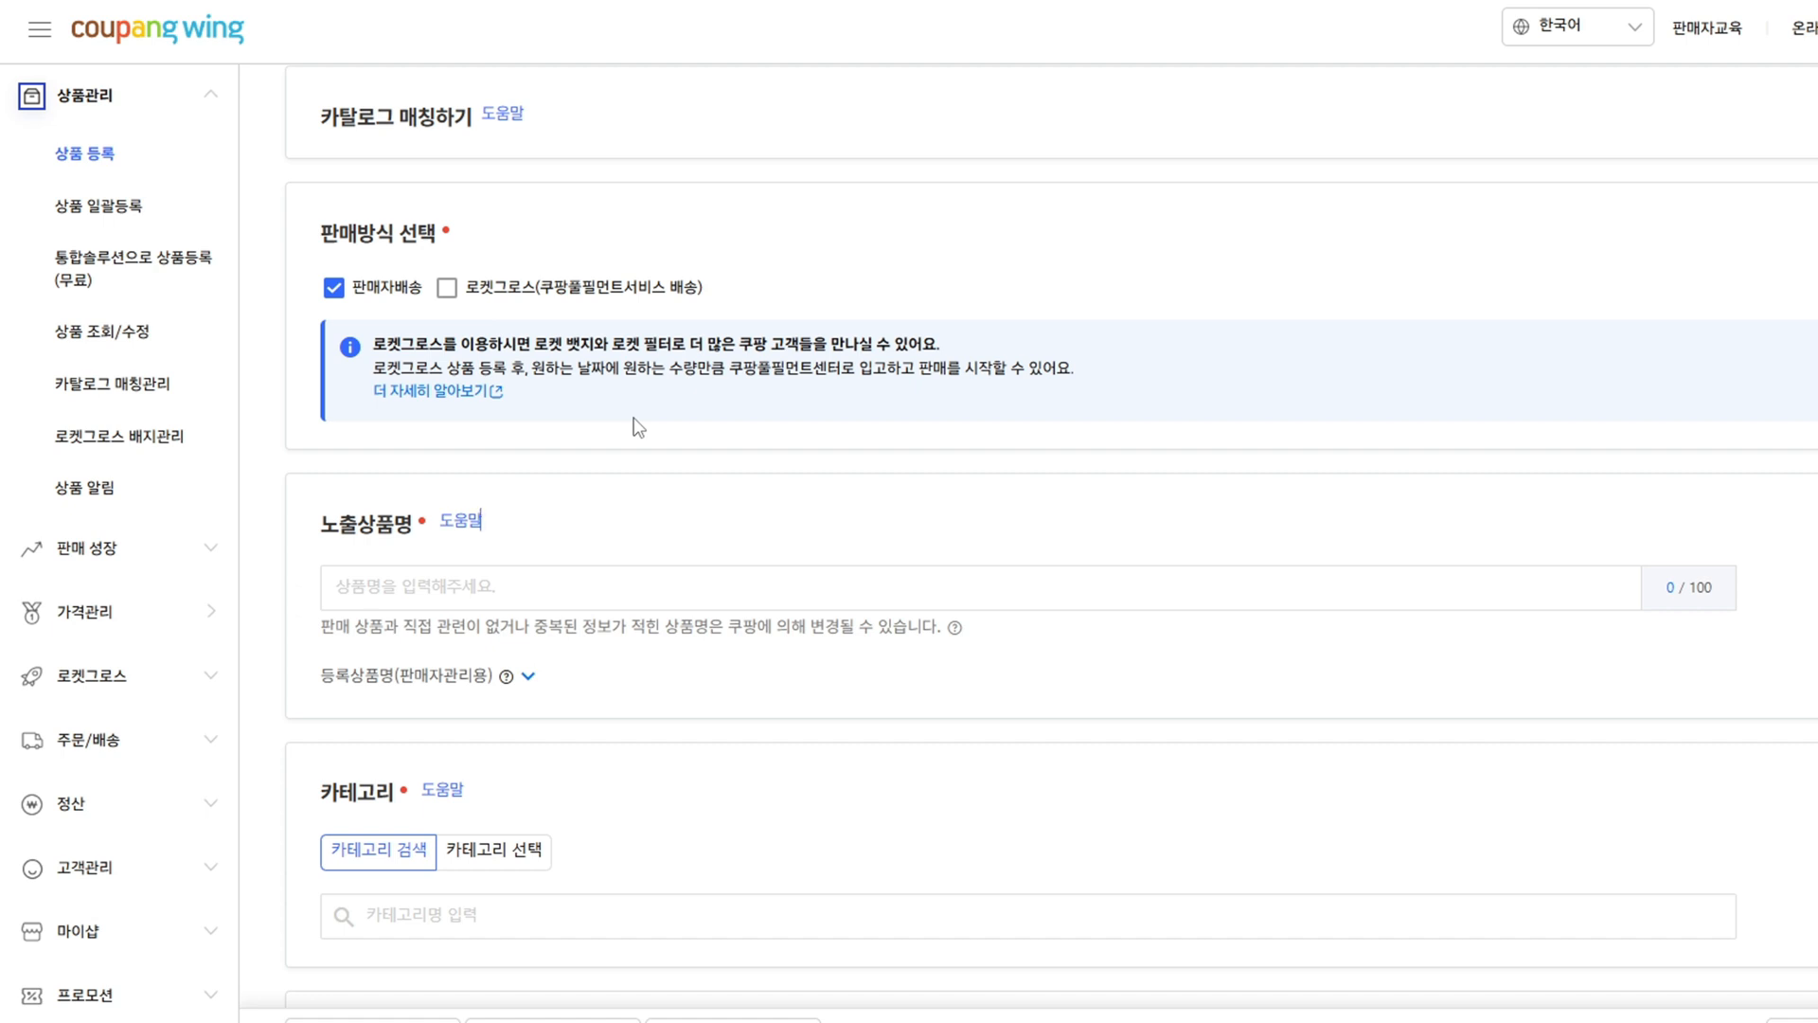
{"action": "left_click", "coordinate": [475, 295]}
{"action": "left_click", "coordinate": [514, 299]}
{"action": "scroll", "coordinate": [635, 410], "scroll_direction": "down", "scroll_amount": 1}
{"action": "scroll", "coordinate": [634, 410], "scroll_direction": "down", "scroll_amount": 3}
{"action": "left_click", "coordinate": [628, 357]}
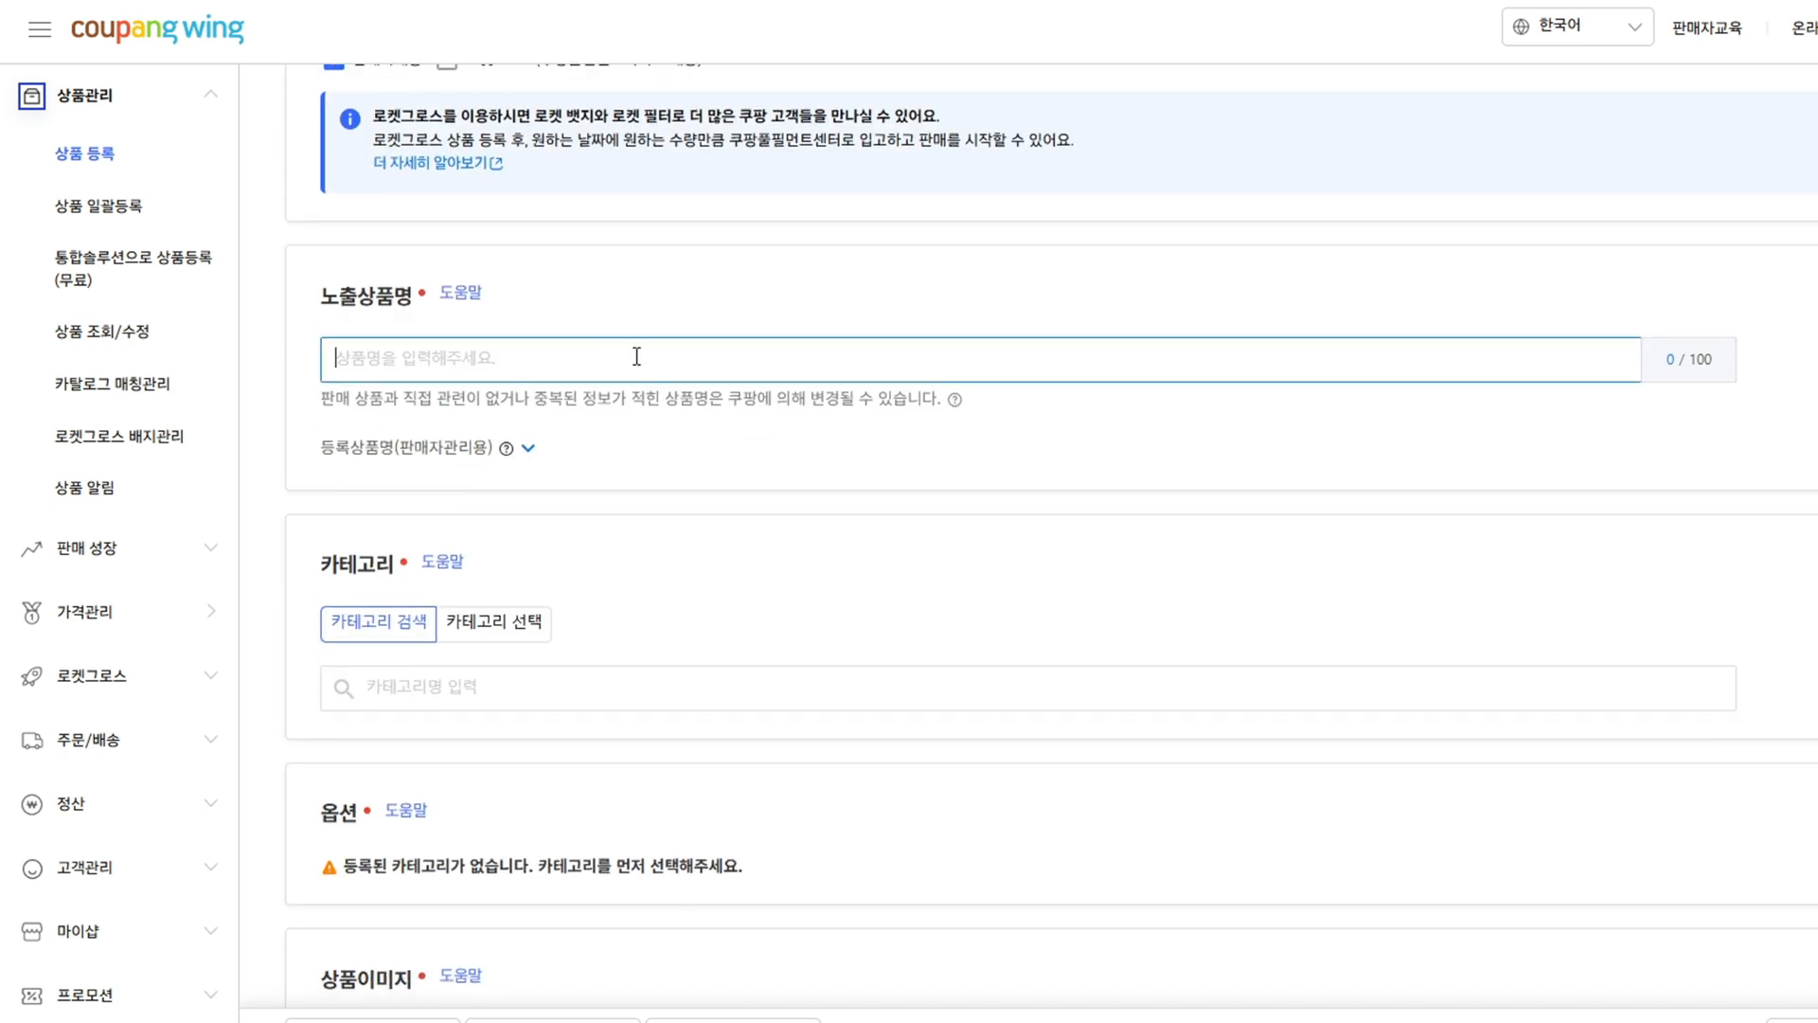
{"action": "scroll", "coordinate": [257, 426], "scroll_direction": "up", "scroll_amount": 3}
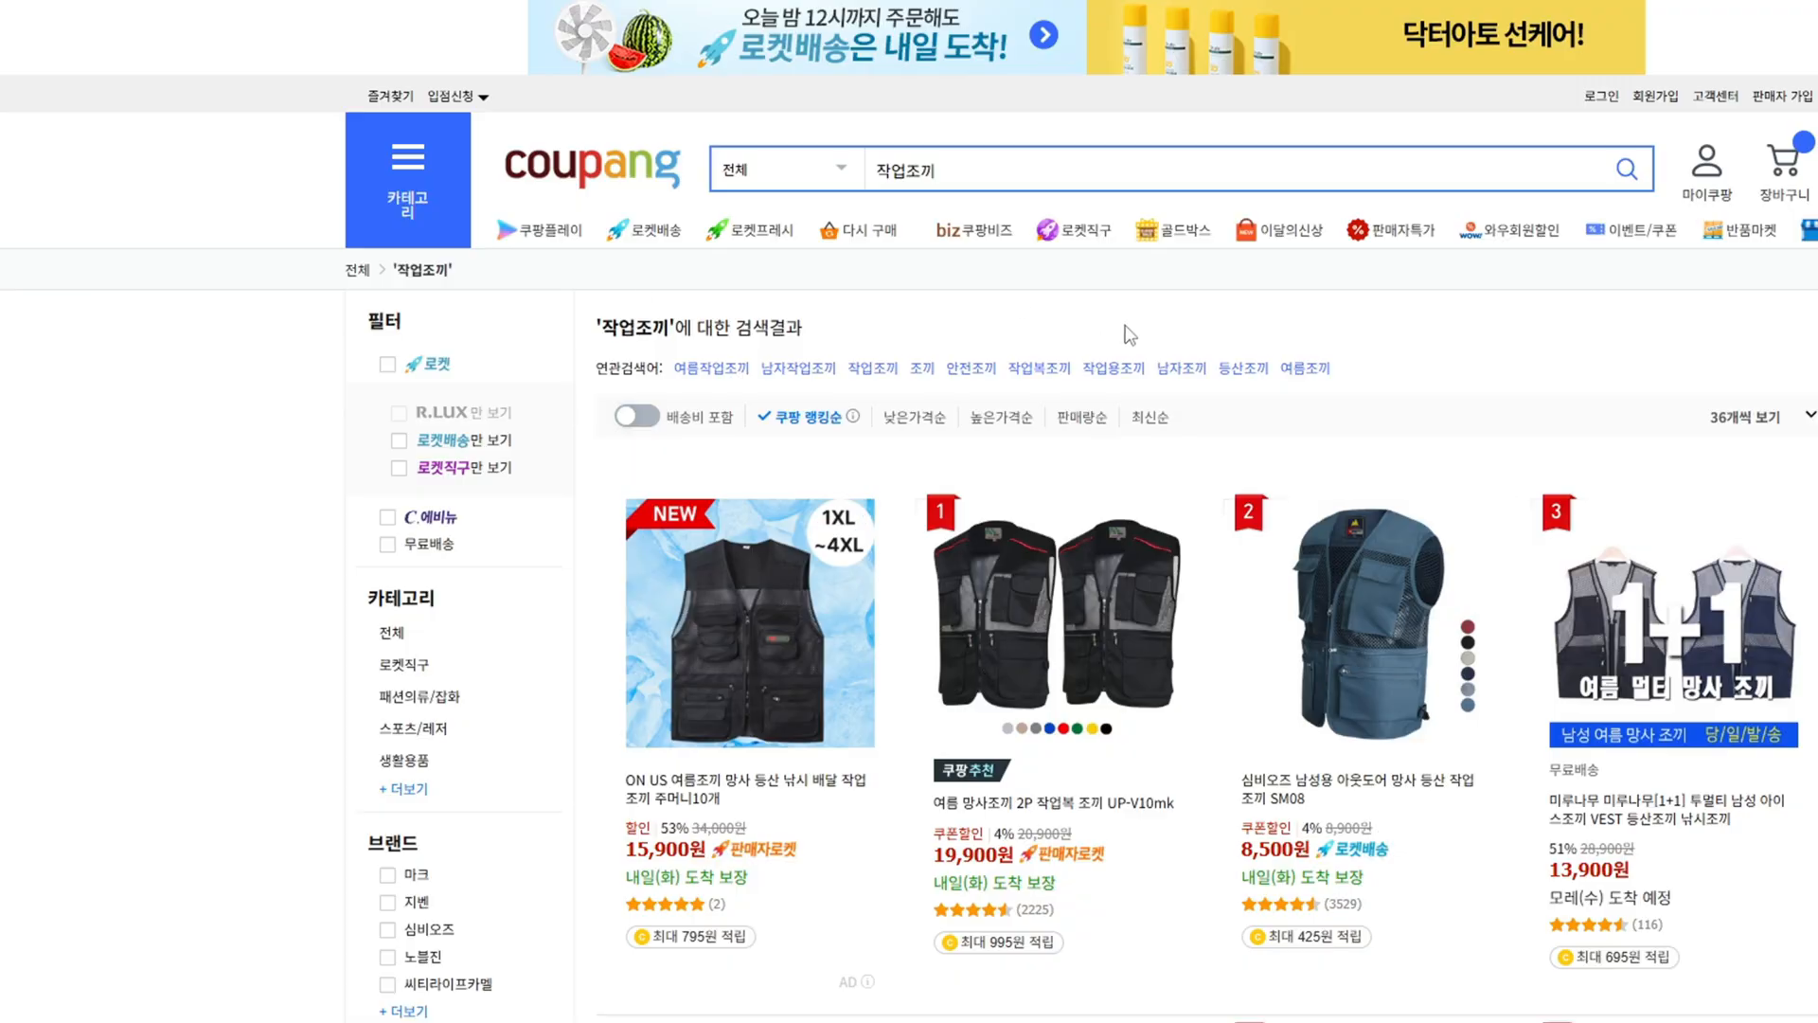
- Switch to the Coupang store and examine how the product names in the 작업조끼 search results are worded
{"action": "scroll", "coordinate": [1128, 322], "scroll_direction": "down", "scroll_amount": 3}
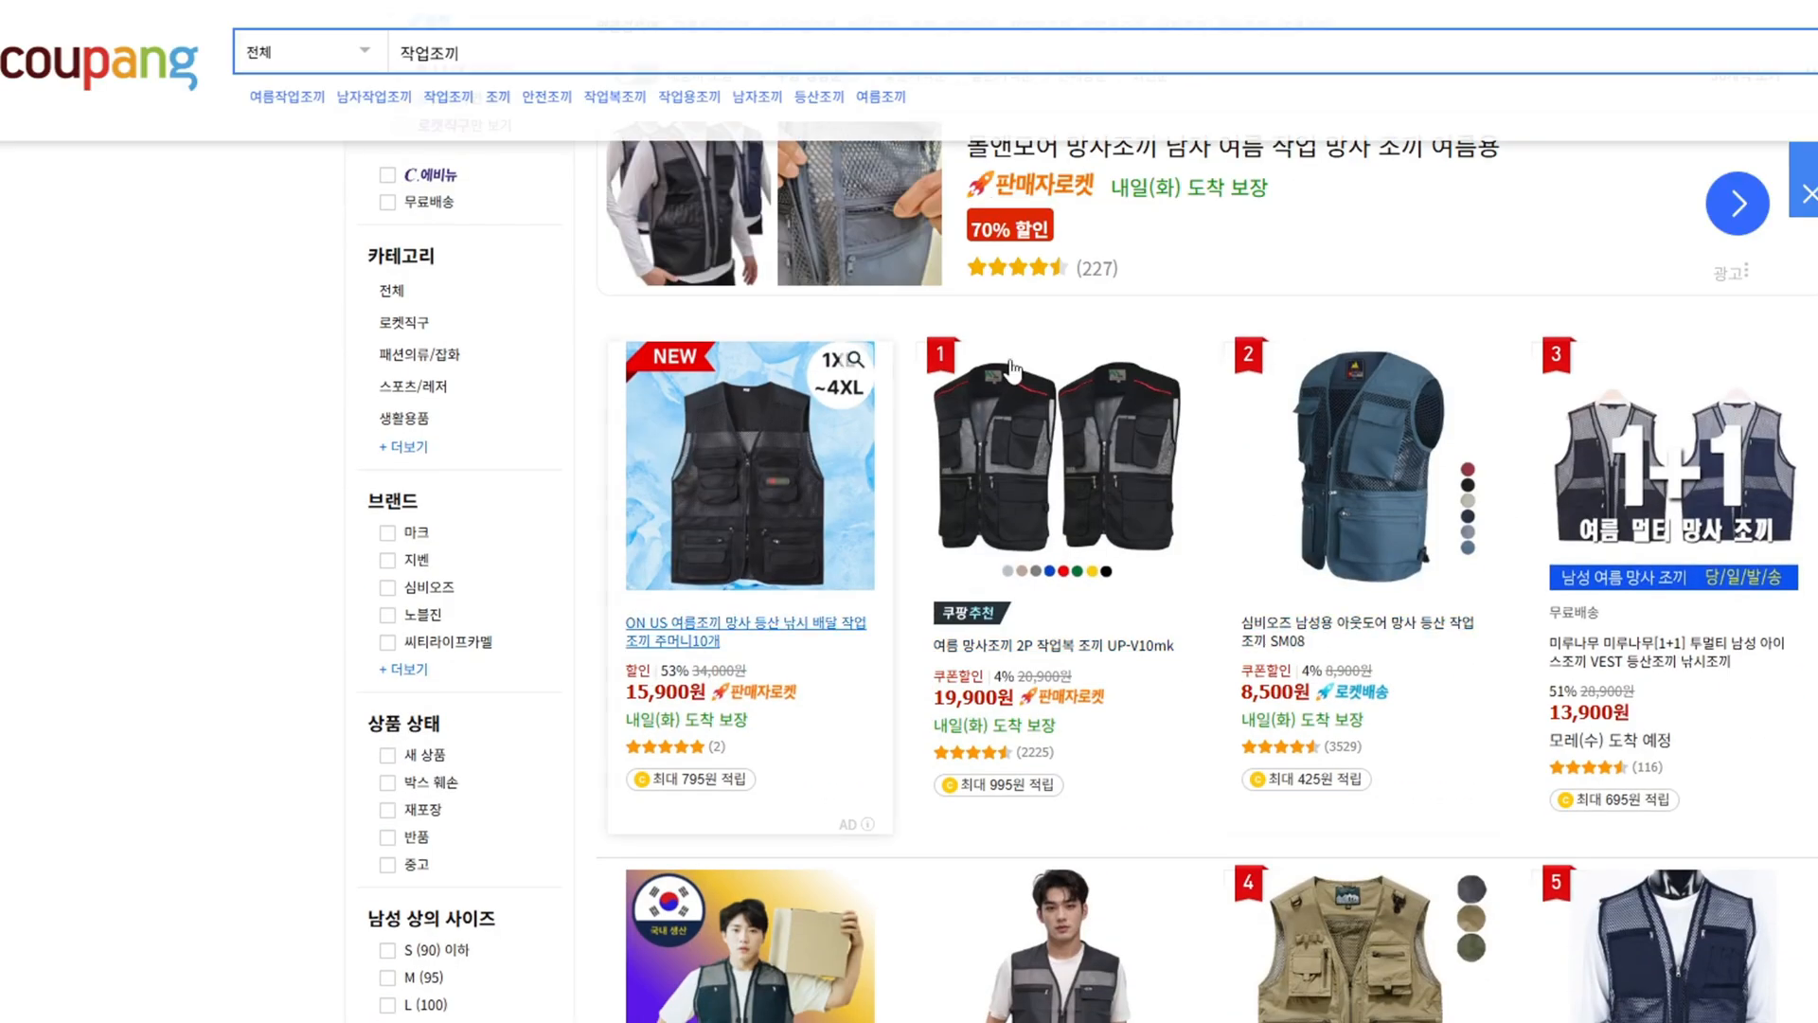
{"action": "scroll", "coordinate": [992, 537], "scroll_direction": "down", "scroll_amount": 5}
{"action": "scroll", "coordinate": [992, 537], "scroll_direction": "down", "scroll_amount": 4}
{"action": "scroll", "coordinate": [1032, 398], "scroll_direction": "up", "scroll_amount": 2}
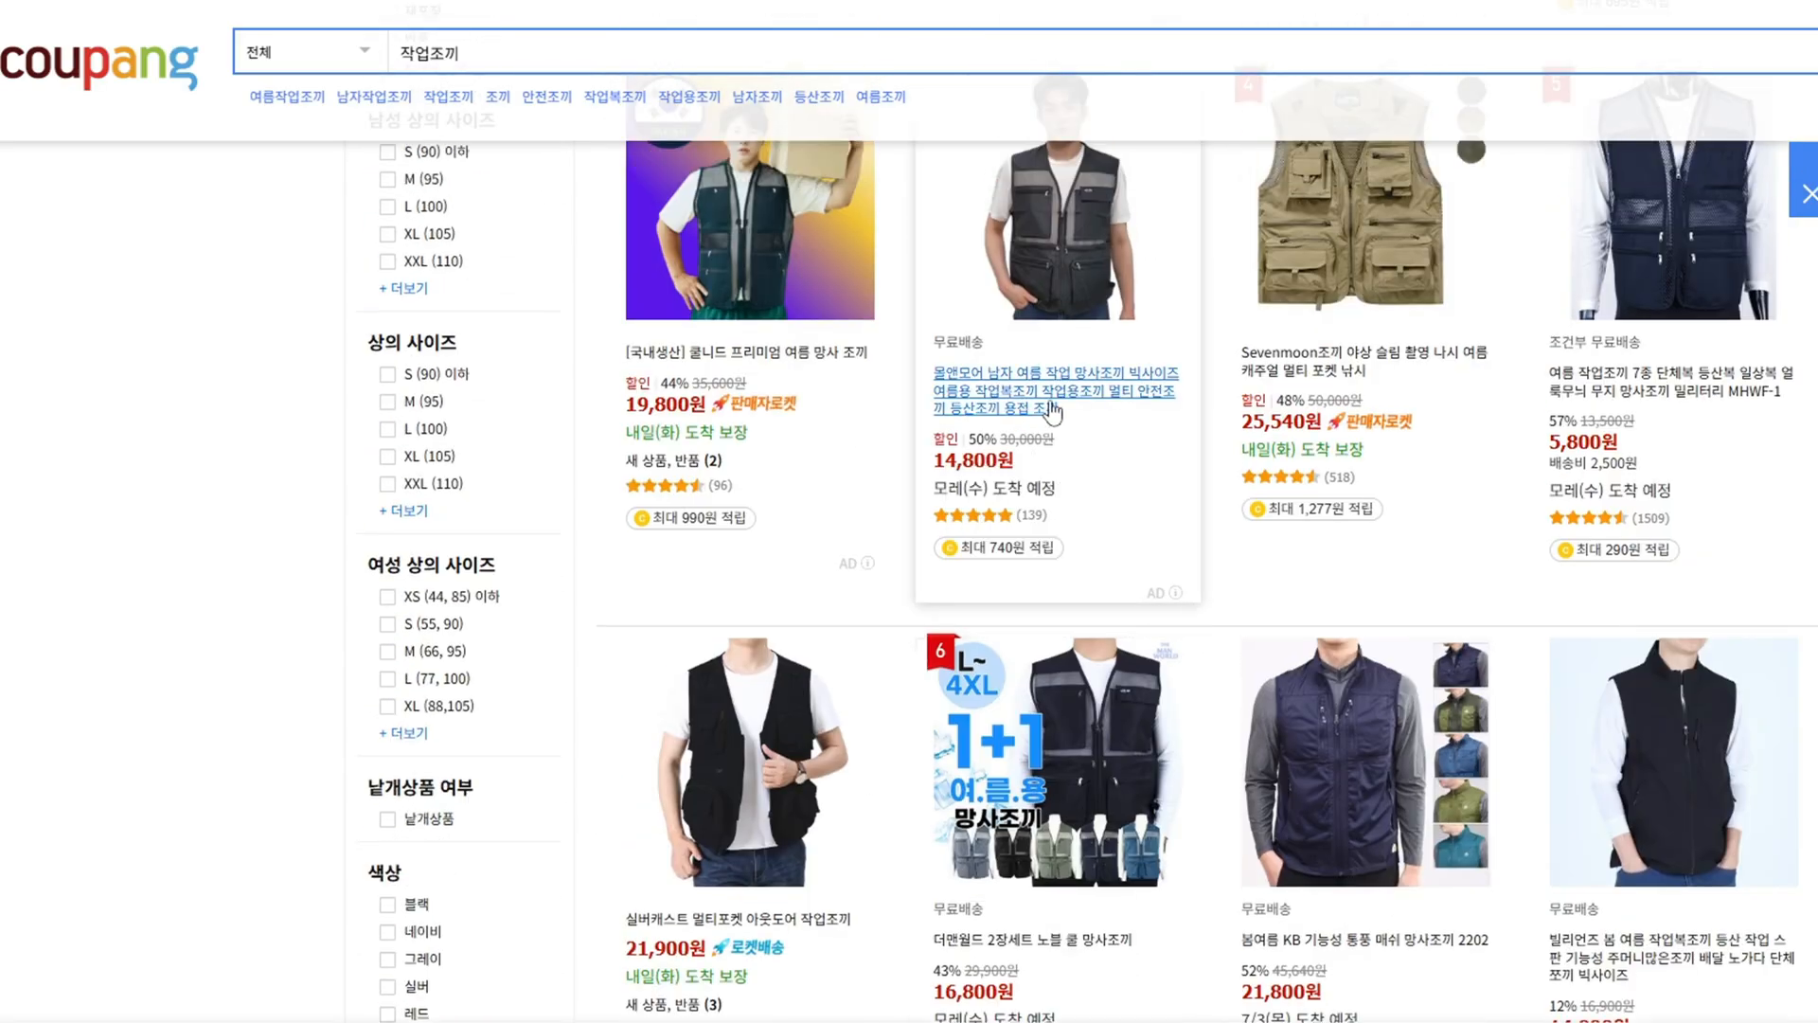
{"action": "scroll", "coordinate": [1104, 398], "scroll_direction": "up", "scroll_amount": 1}
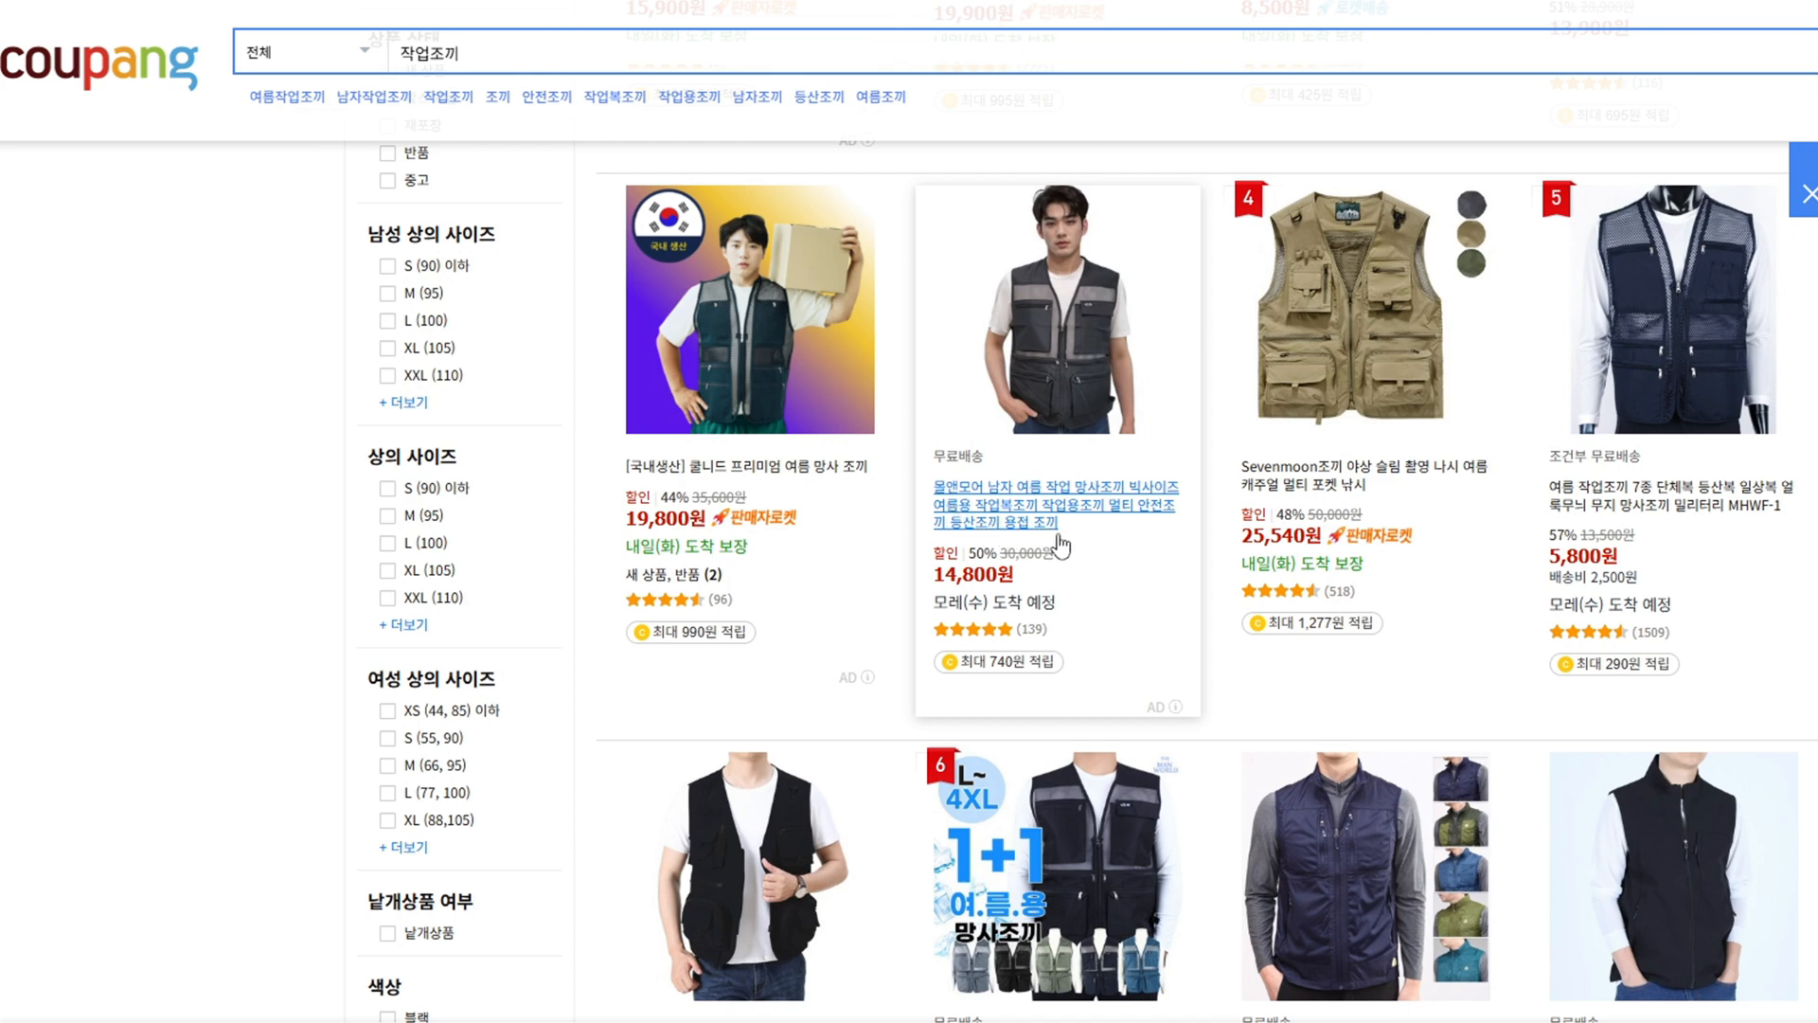
{"action": "scroll", "coordinate": [1089, 559], "scroll_direction": "down", "scroll_amount": 1}
{"action": "scroll", "coordinate": [1089, 561], "scroll_direction": "up", "scroll_amount": 1}
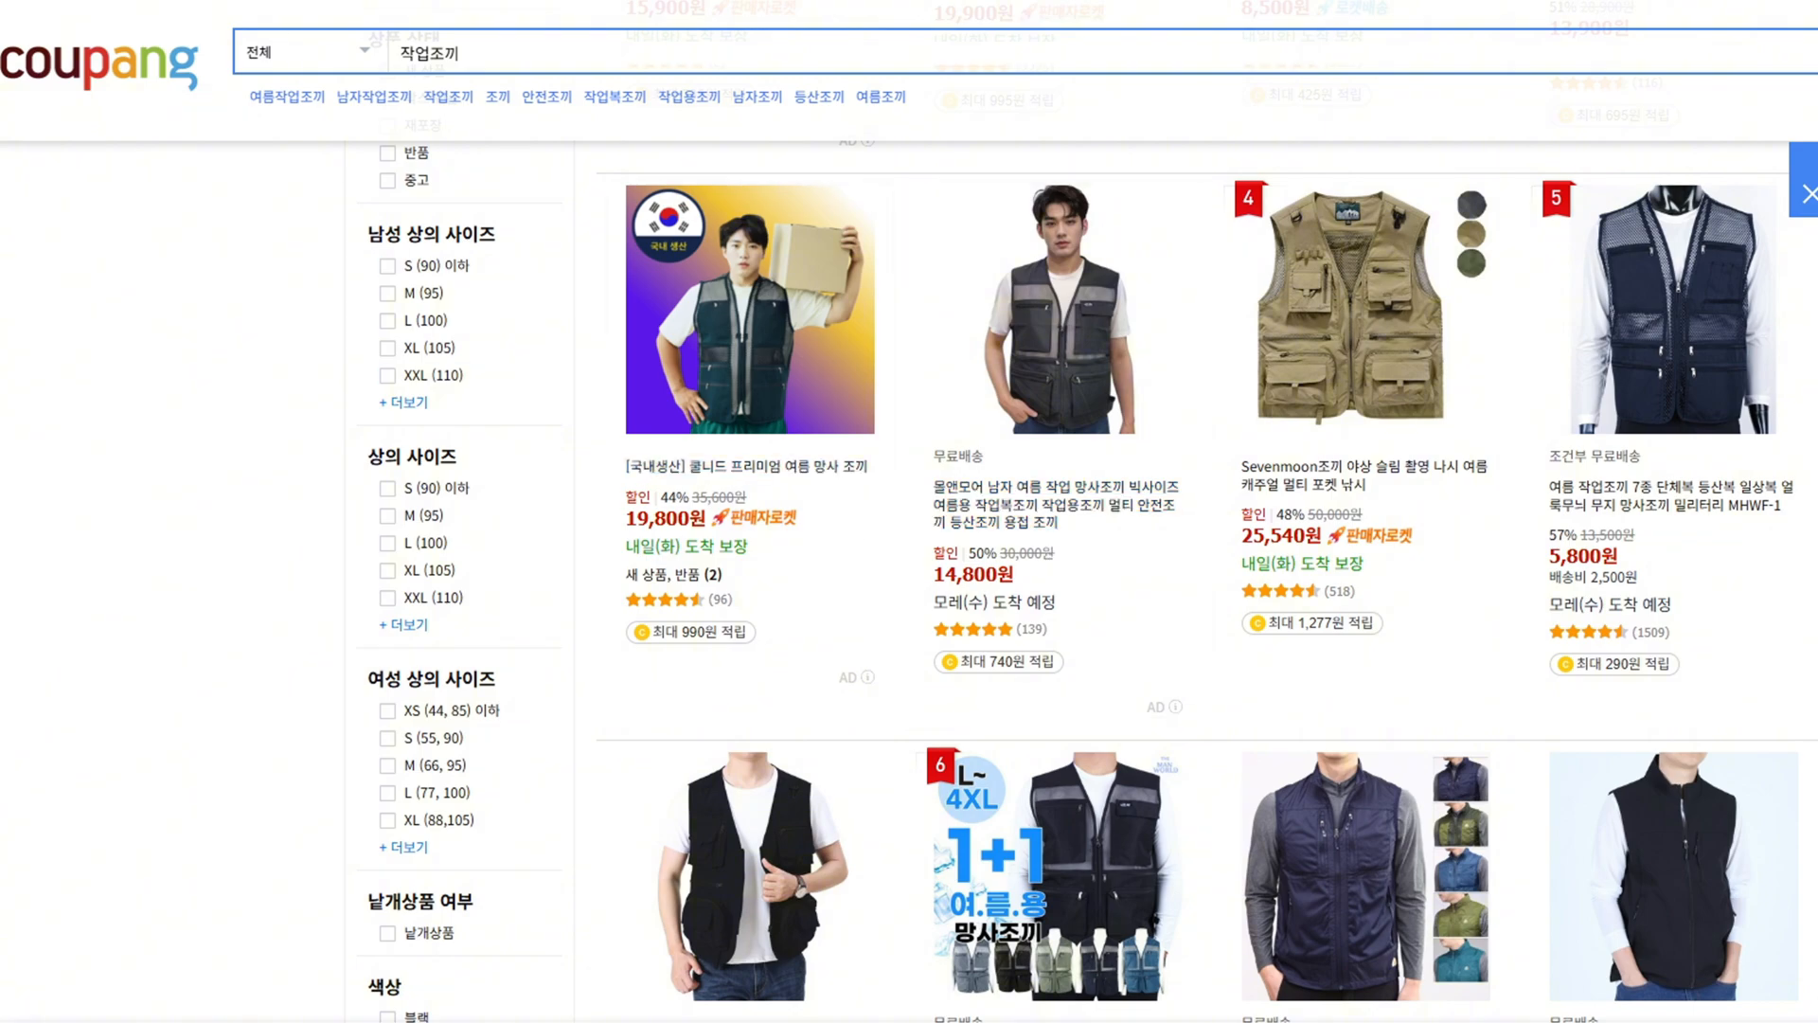
{"action": "scroll", "coordinate": [1610, 779], "scroll_direction": "down", "scroll_amount": 10}
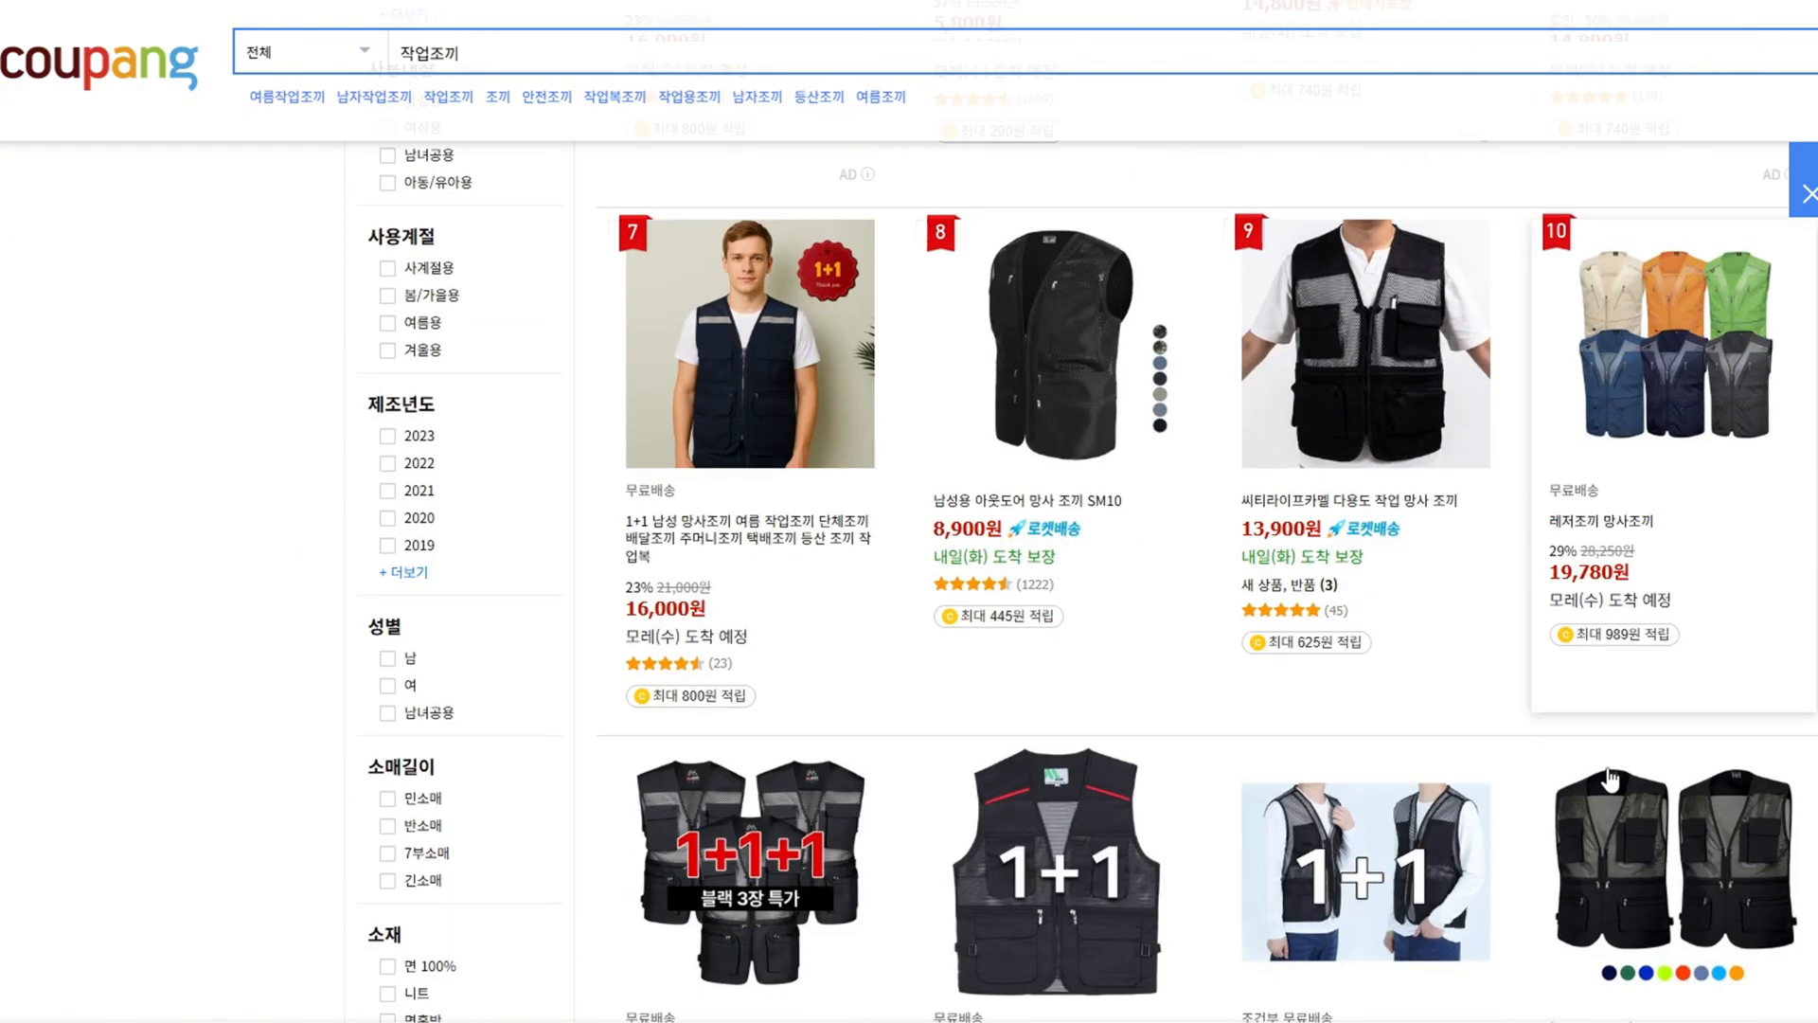
{"action": "scroll", "coordinate": [808, 654], "scroll_direction": "down", "scroll_amount": 5}
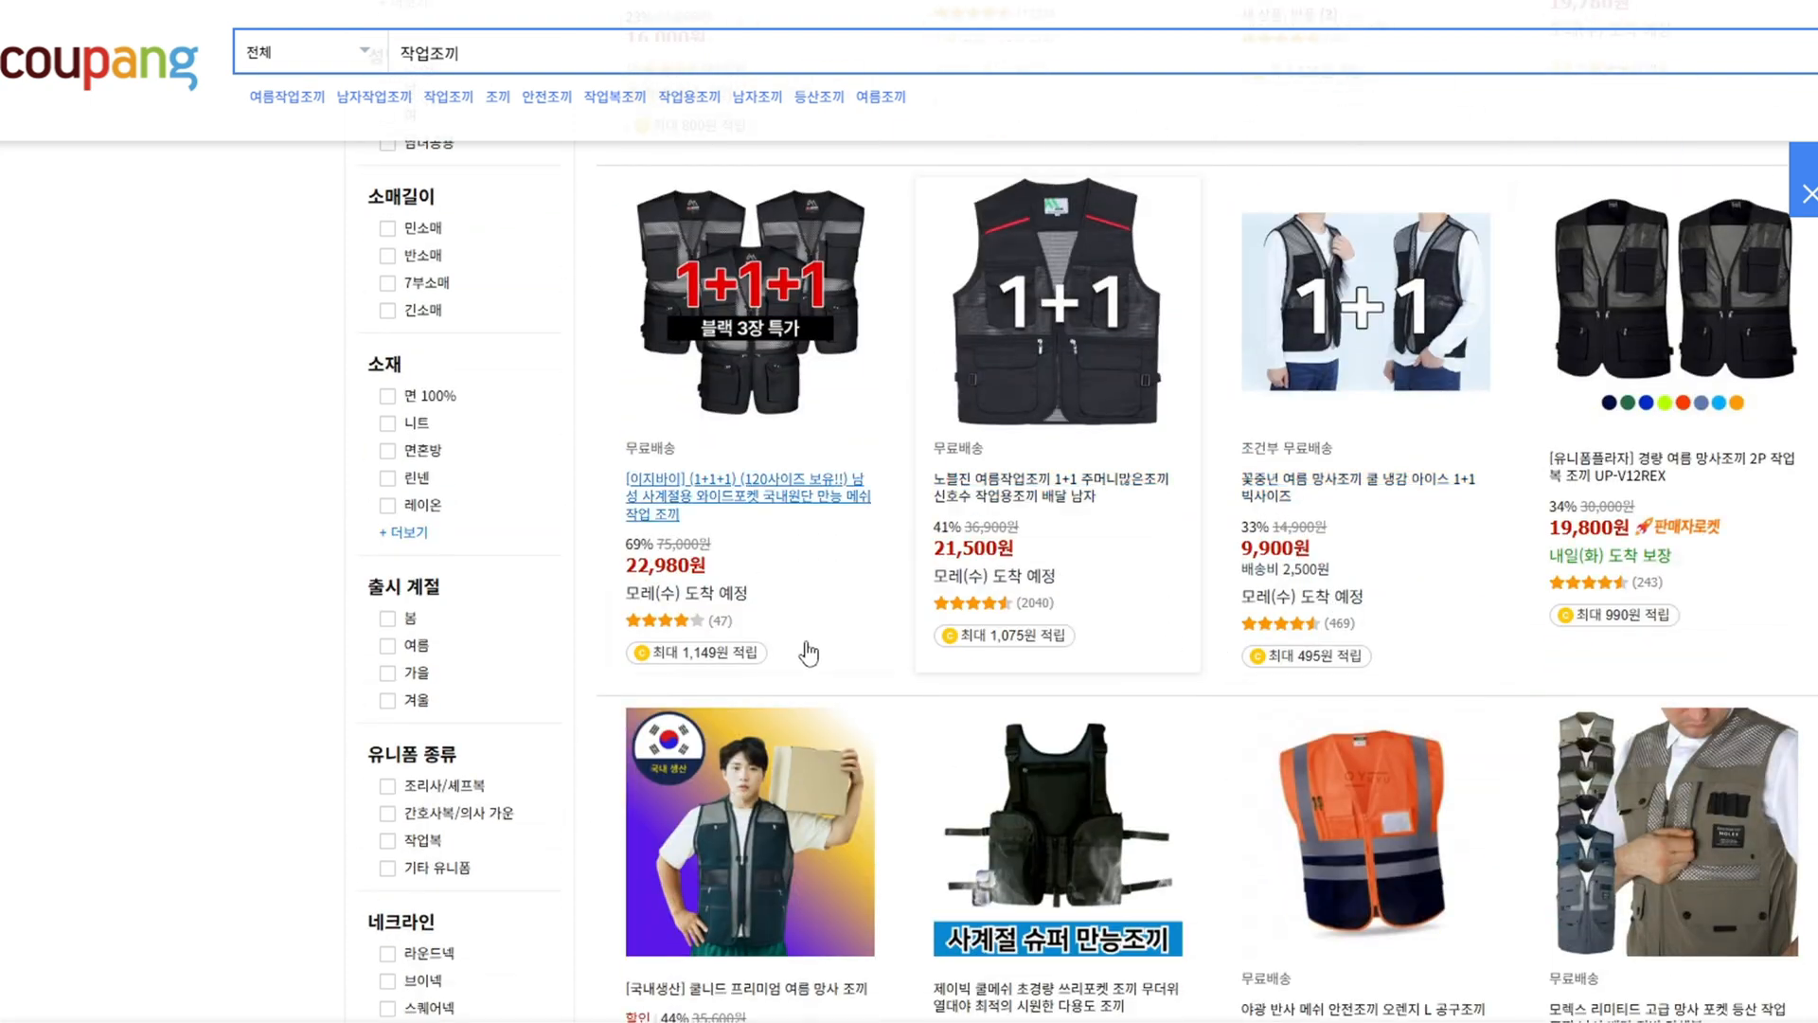
{"action": "scroll", "coordinate": [1042, 739], "scroll_direction": "down", "scroll_amount": 2}
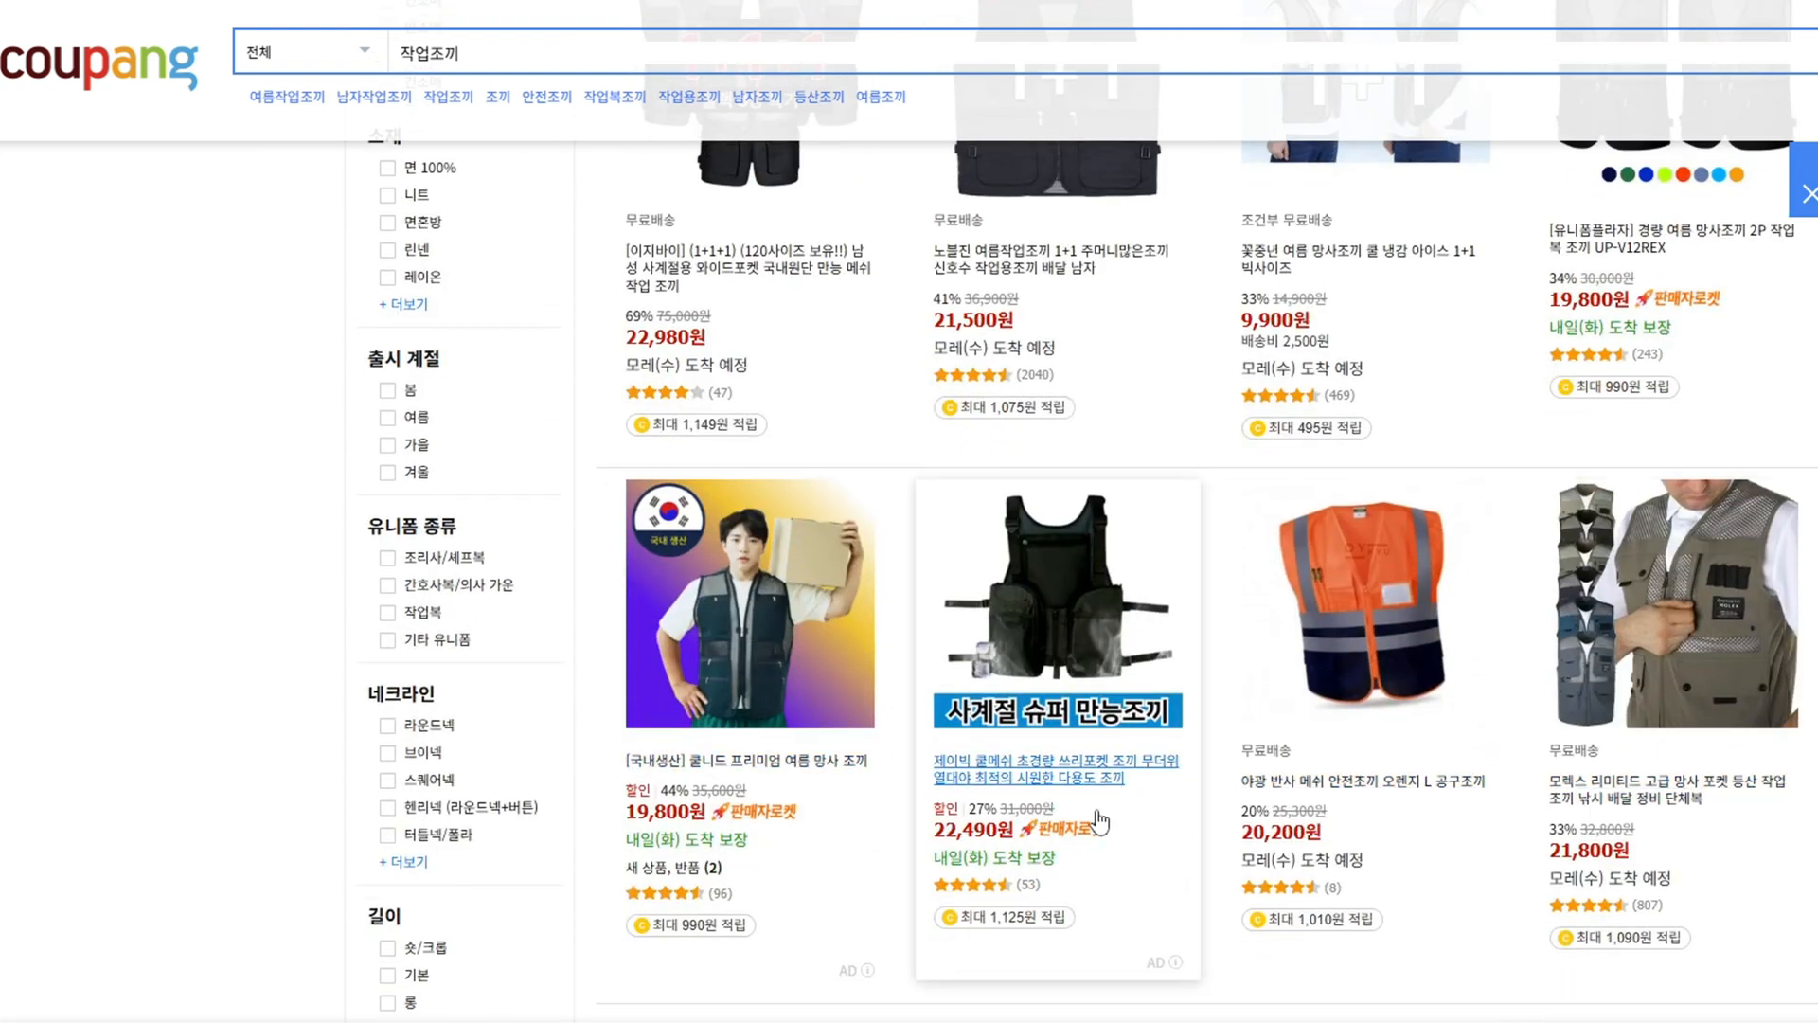
{"action": "scroll", "coordinate": [1051, 757], "scroll_direction": "up", "scroll_amount": 5}
{"action": "scroll", "coordinate": [1046, 698], "scroll_direction": "up", "scroll_amount": 3}
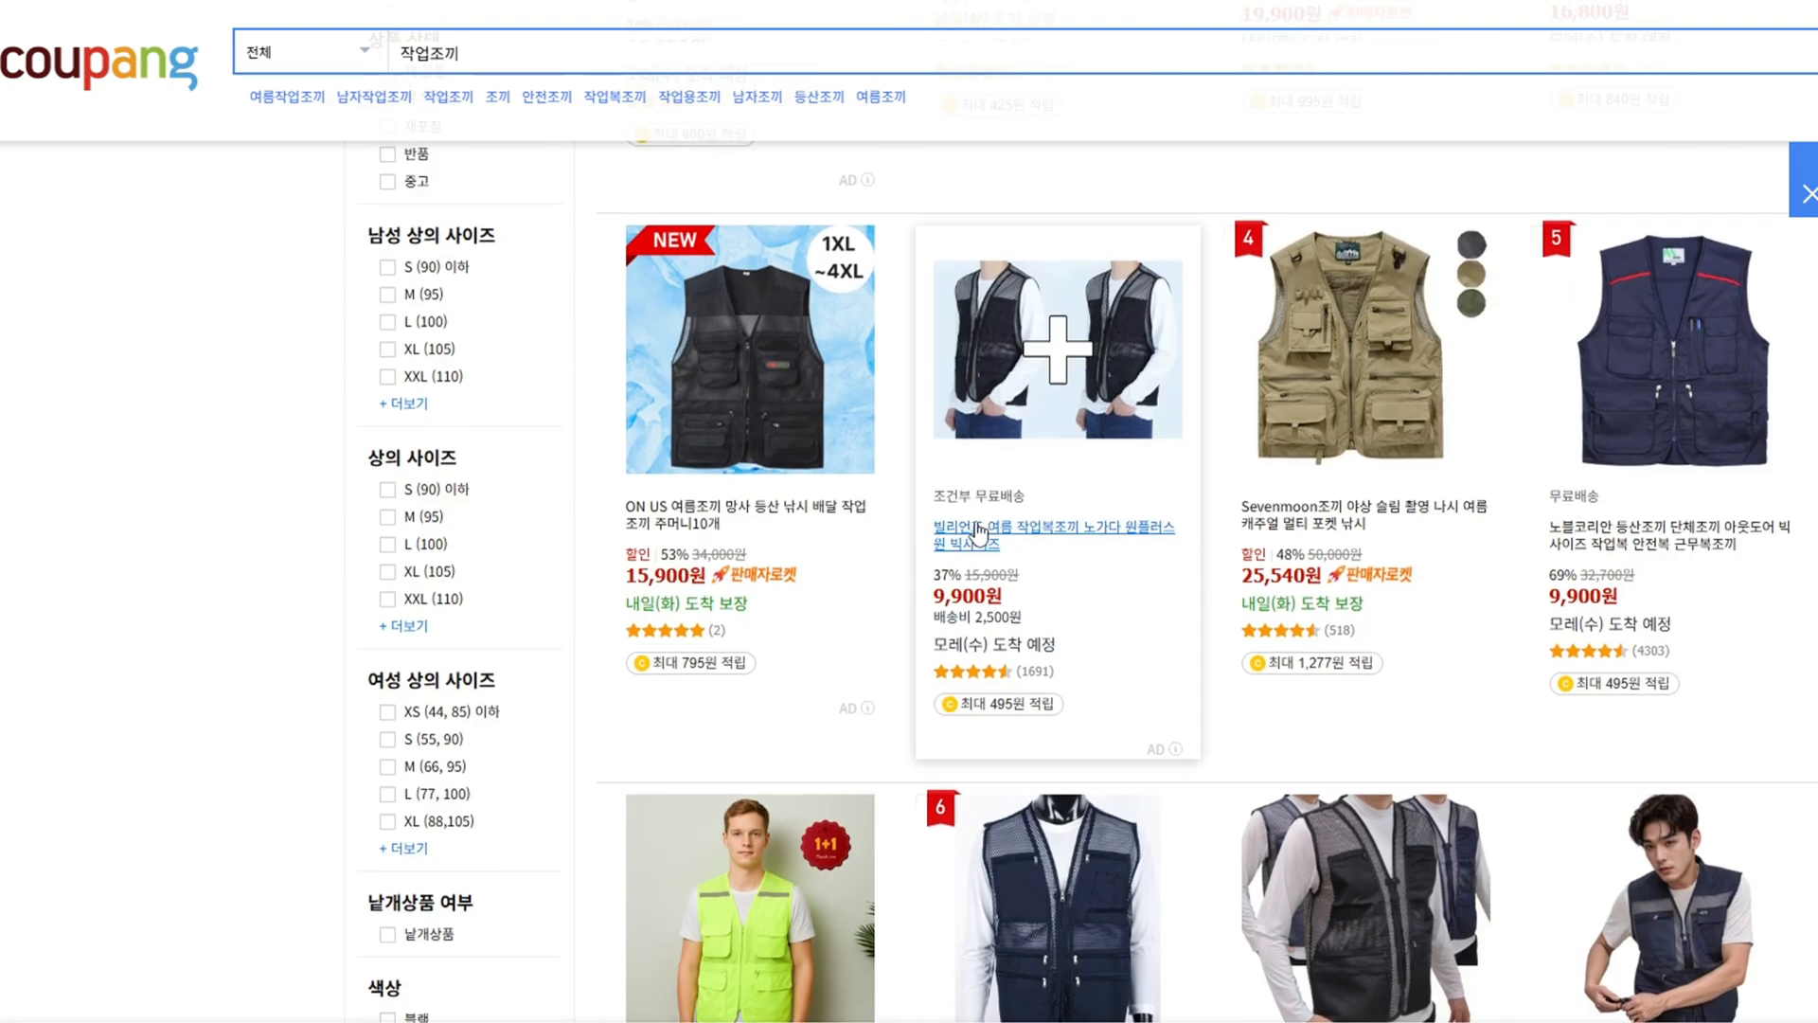
{"action": "scroll", "coordinate": [978, 535], "scroll_direction": "up", "scroll_amount": 5}
{"action": "scroll", "coordinate": [985, 540], "scroll_direction": "down", "scroll_amount": 2}
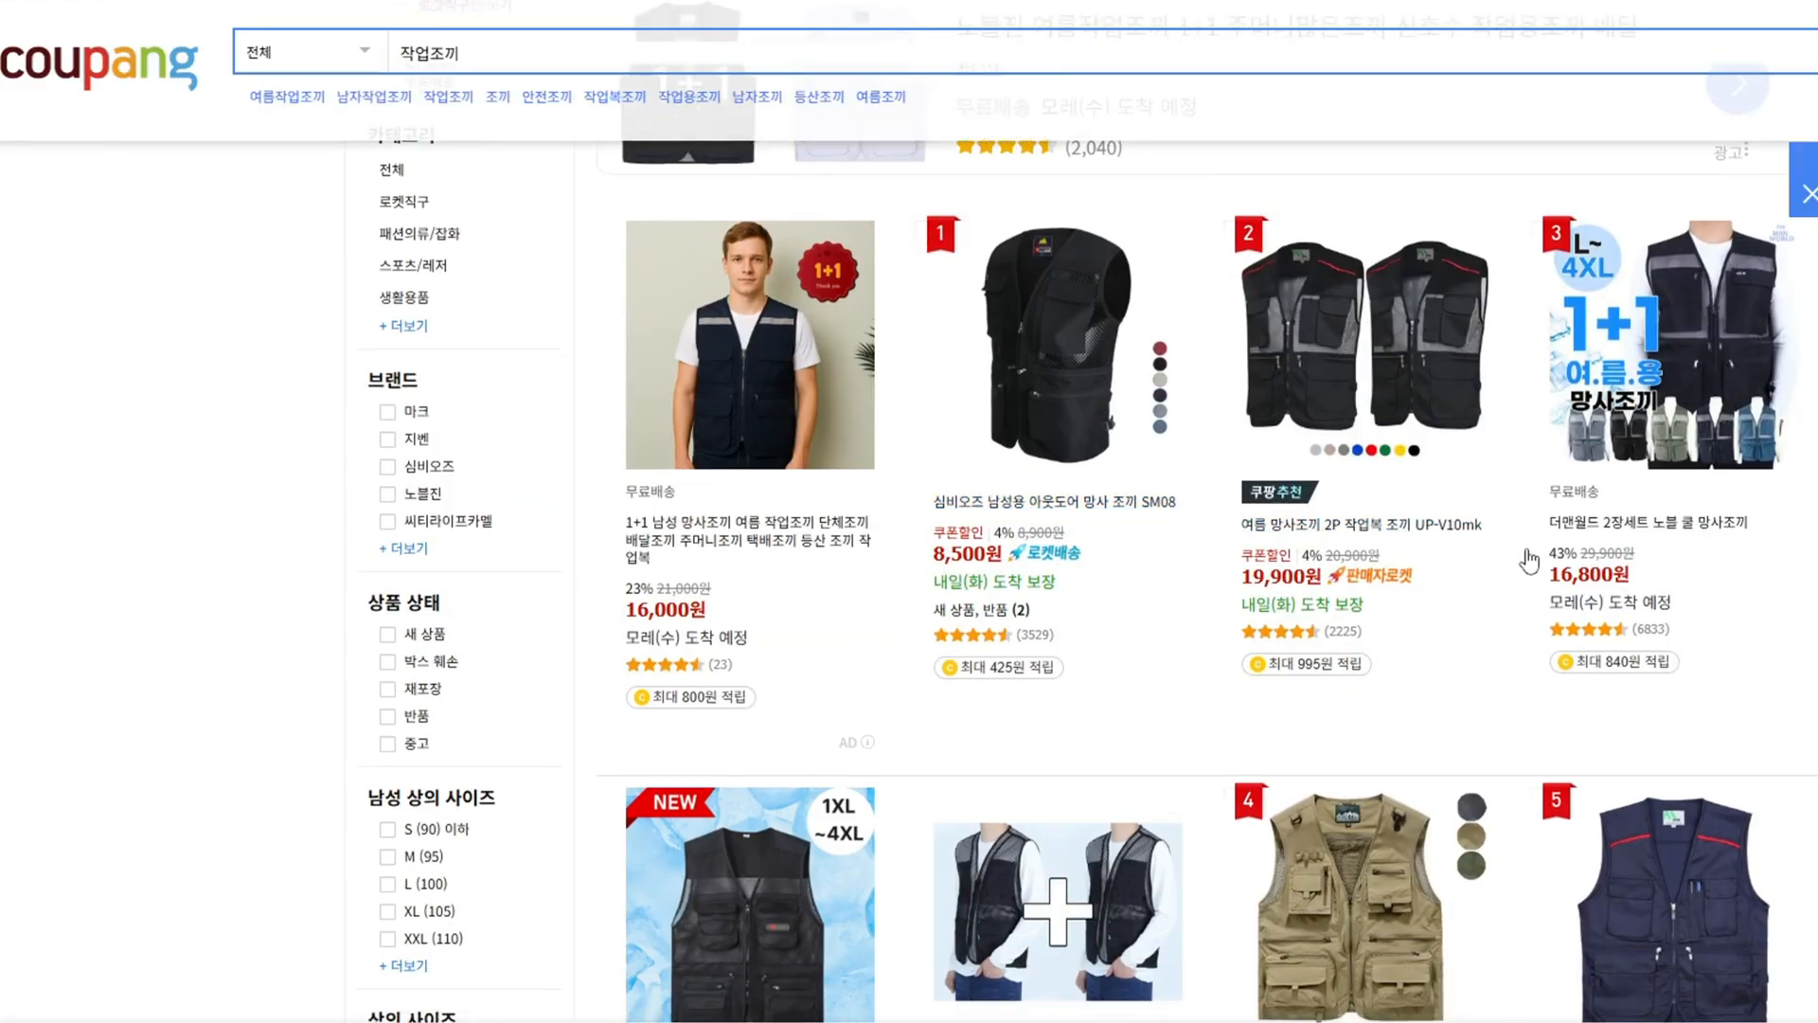
{"action": "scroll", "coordinate": [1042, 682], "scroll_direction": "down", "scroll_amount": 2}
{"action": "scroll", "coordinate": [1000, 744], "scroll_direction": "down", "scroll_amount": 1}
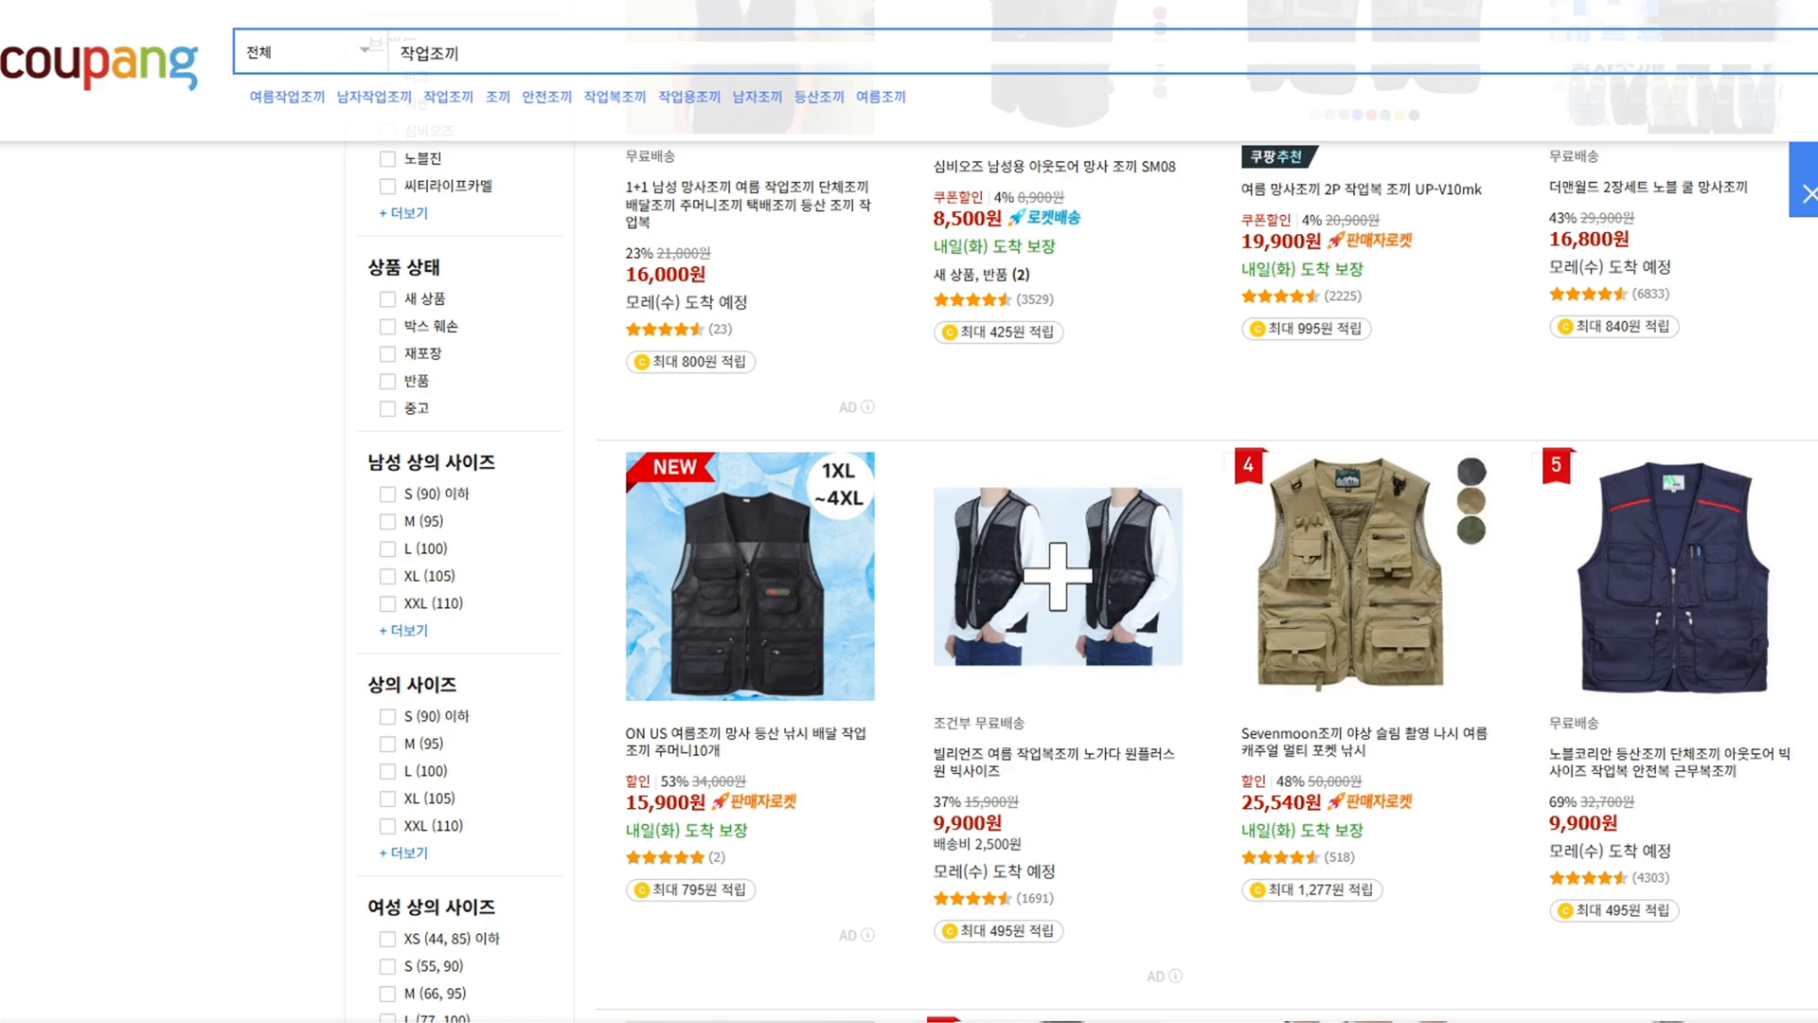
{"action": "scroll", "coordinate": [1737, 770], "scroll_direction": "up", "scroll_amount": 5}
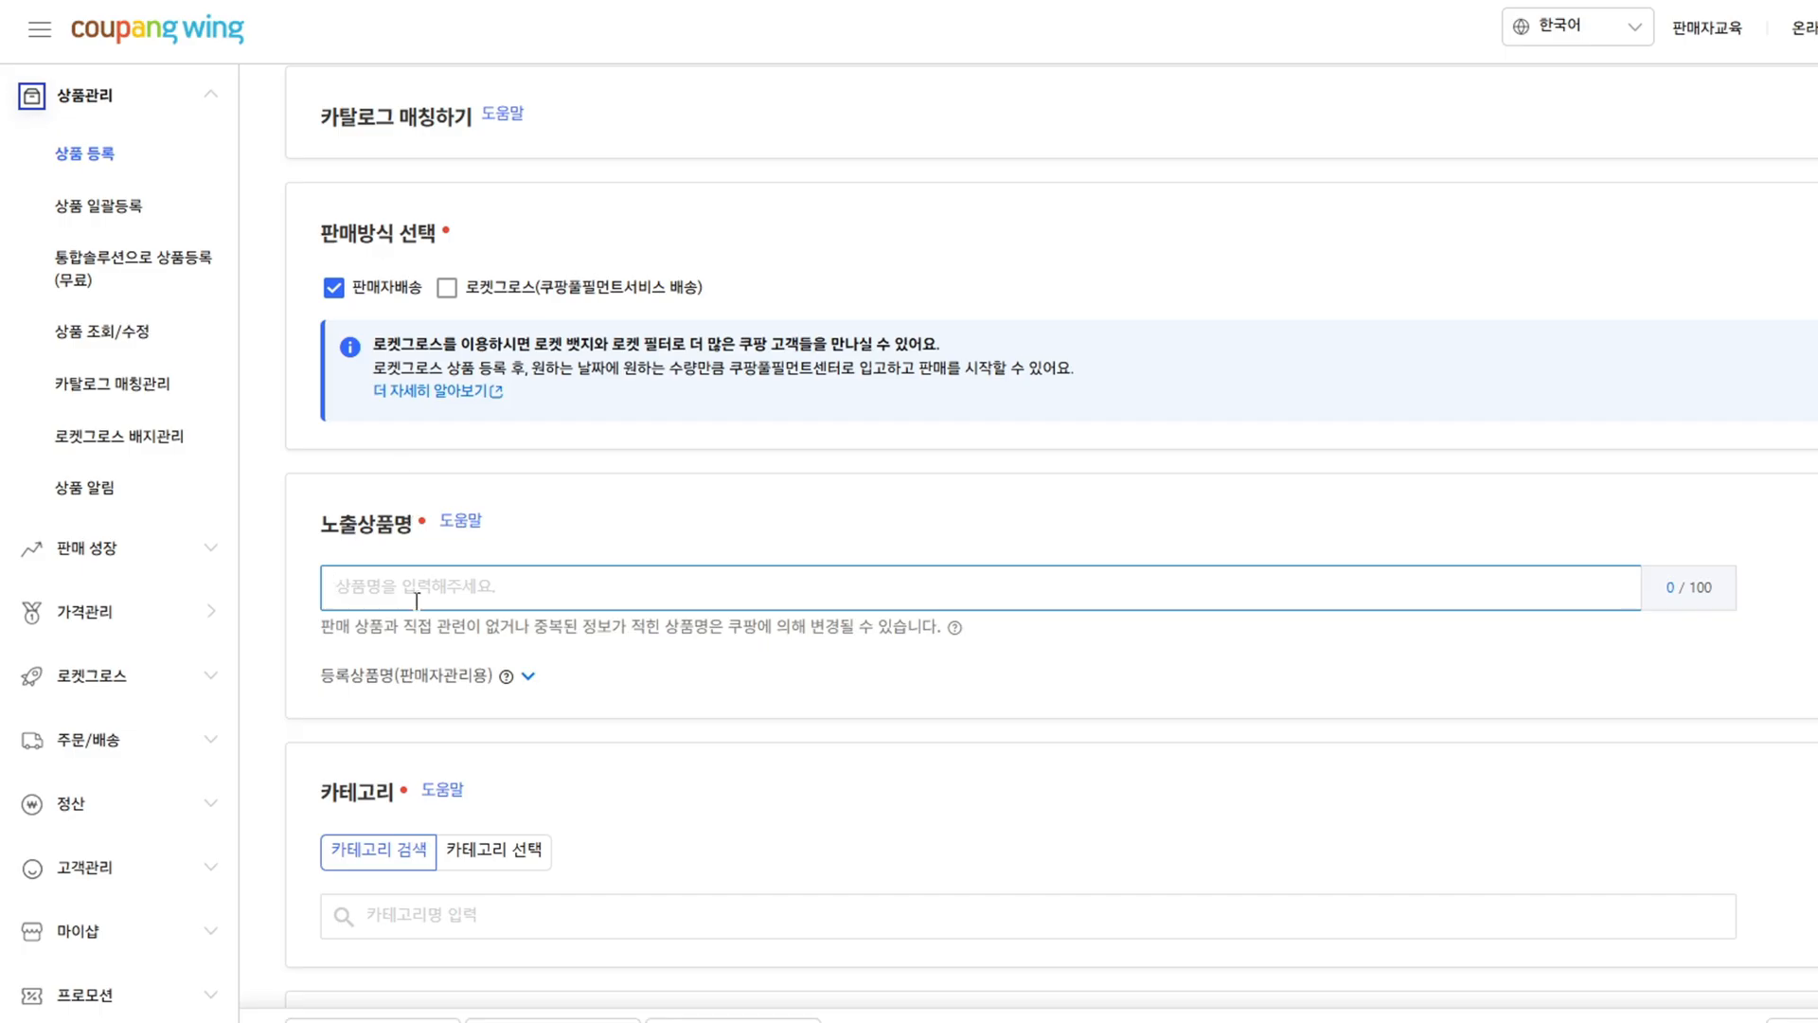
- Back in the Coupang Wing form, enter 5~6단어 as the 노출상품명, and replace it with 1(브랜드명), 2(꾸미는 단어)
{"action": "type", "text": "5~6단ㅇ"}
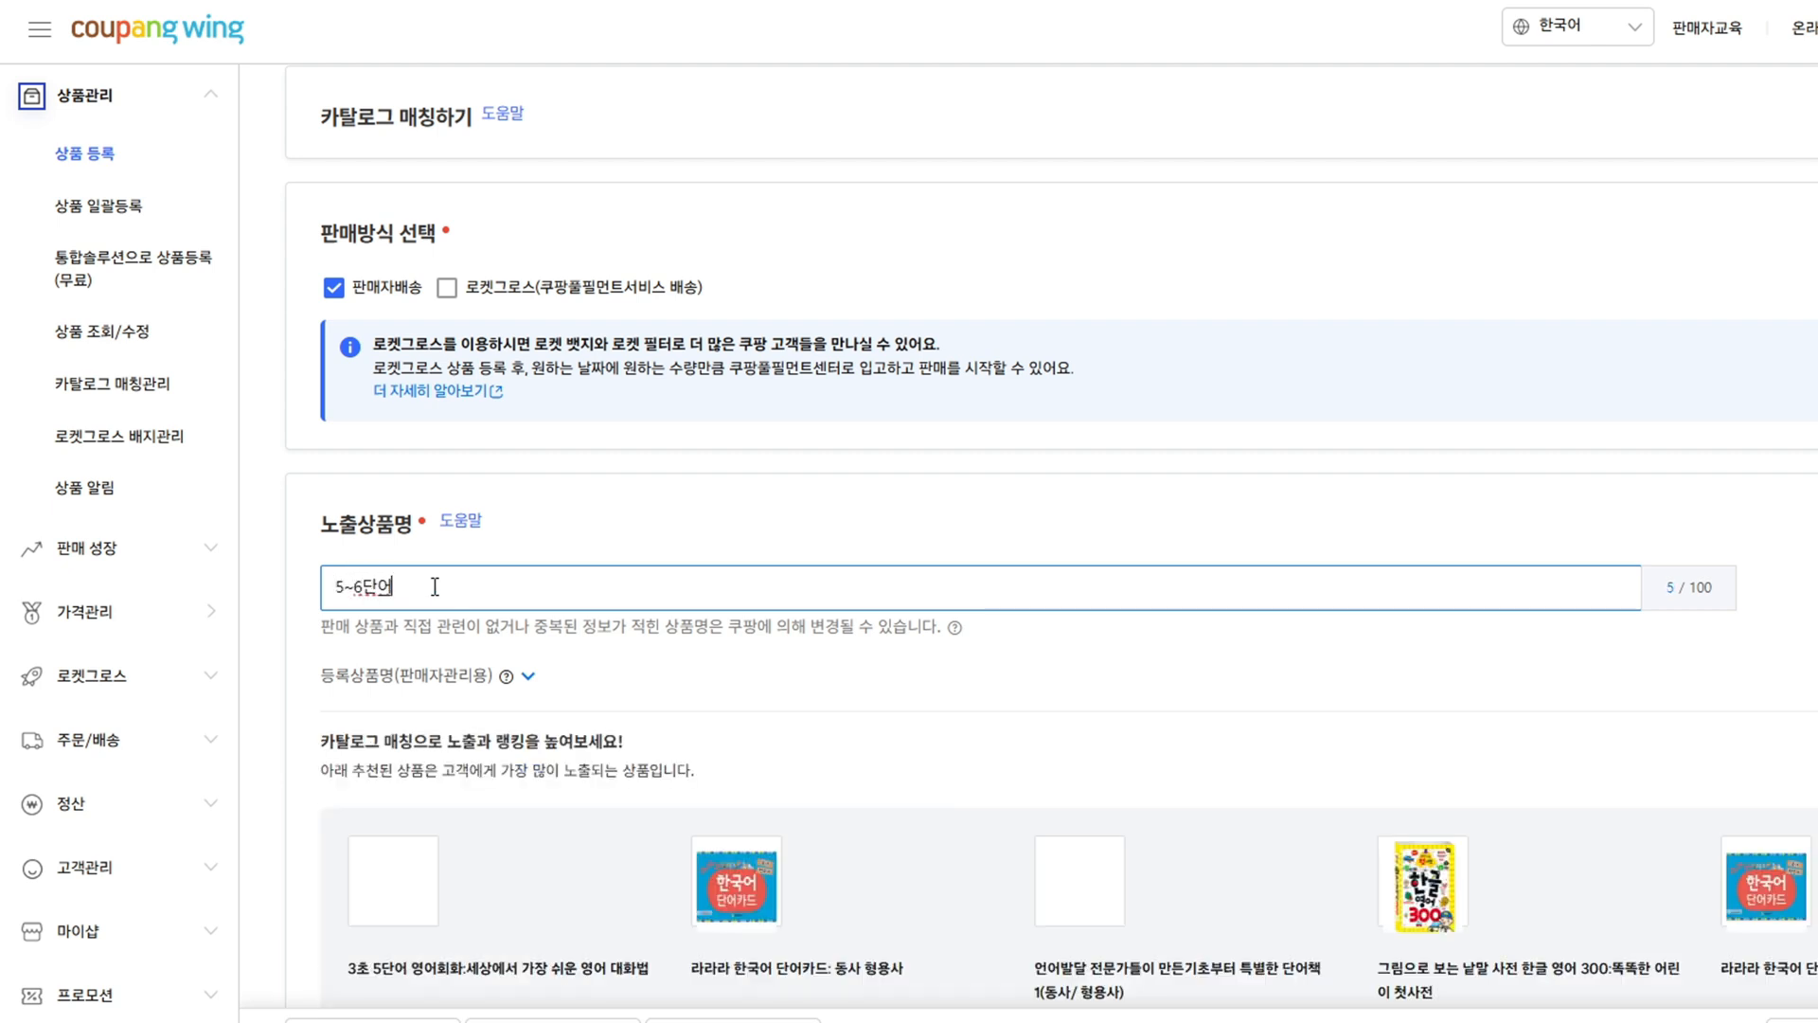
{"action": "left_click_drag", "start_coordinate": [435, 587], "coordinate": [303, 593]}
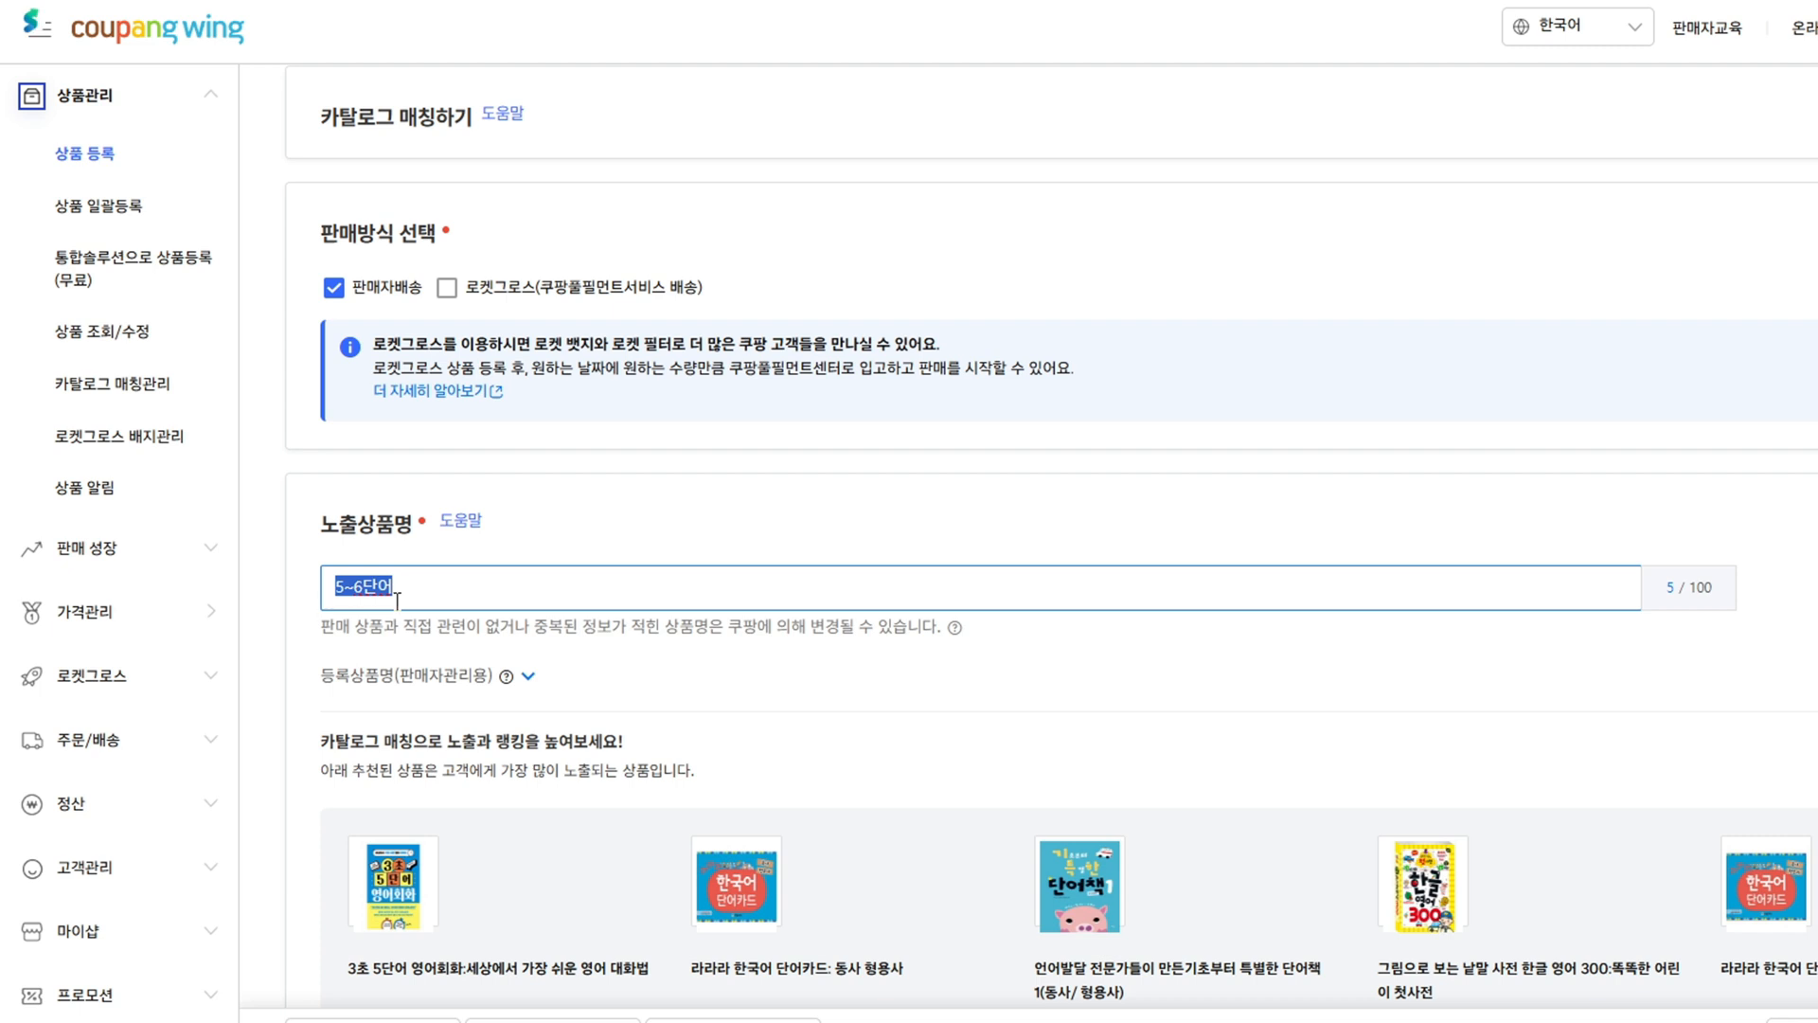
{"action": "type", "text": "1(브렌"}
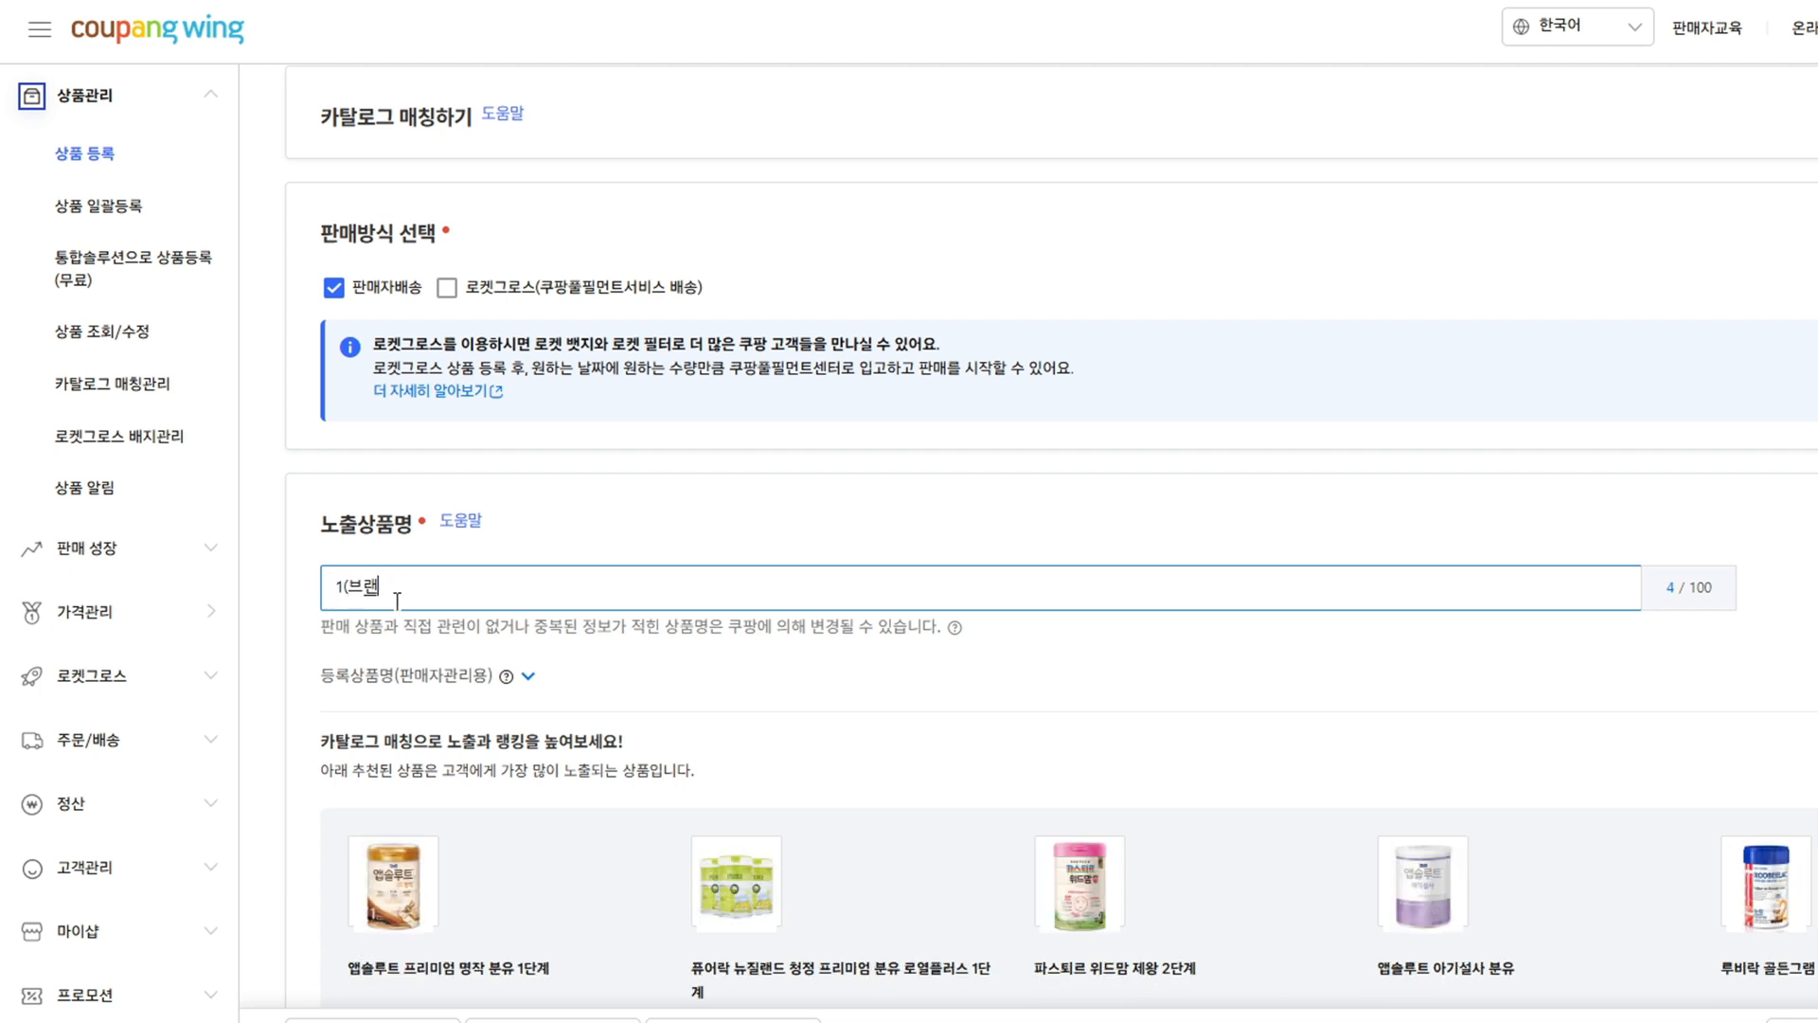
{"action": "type", "text": "드명)"}
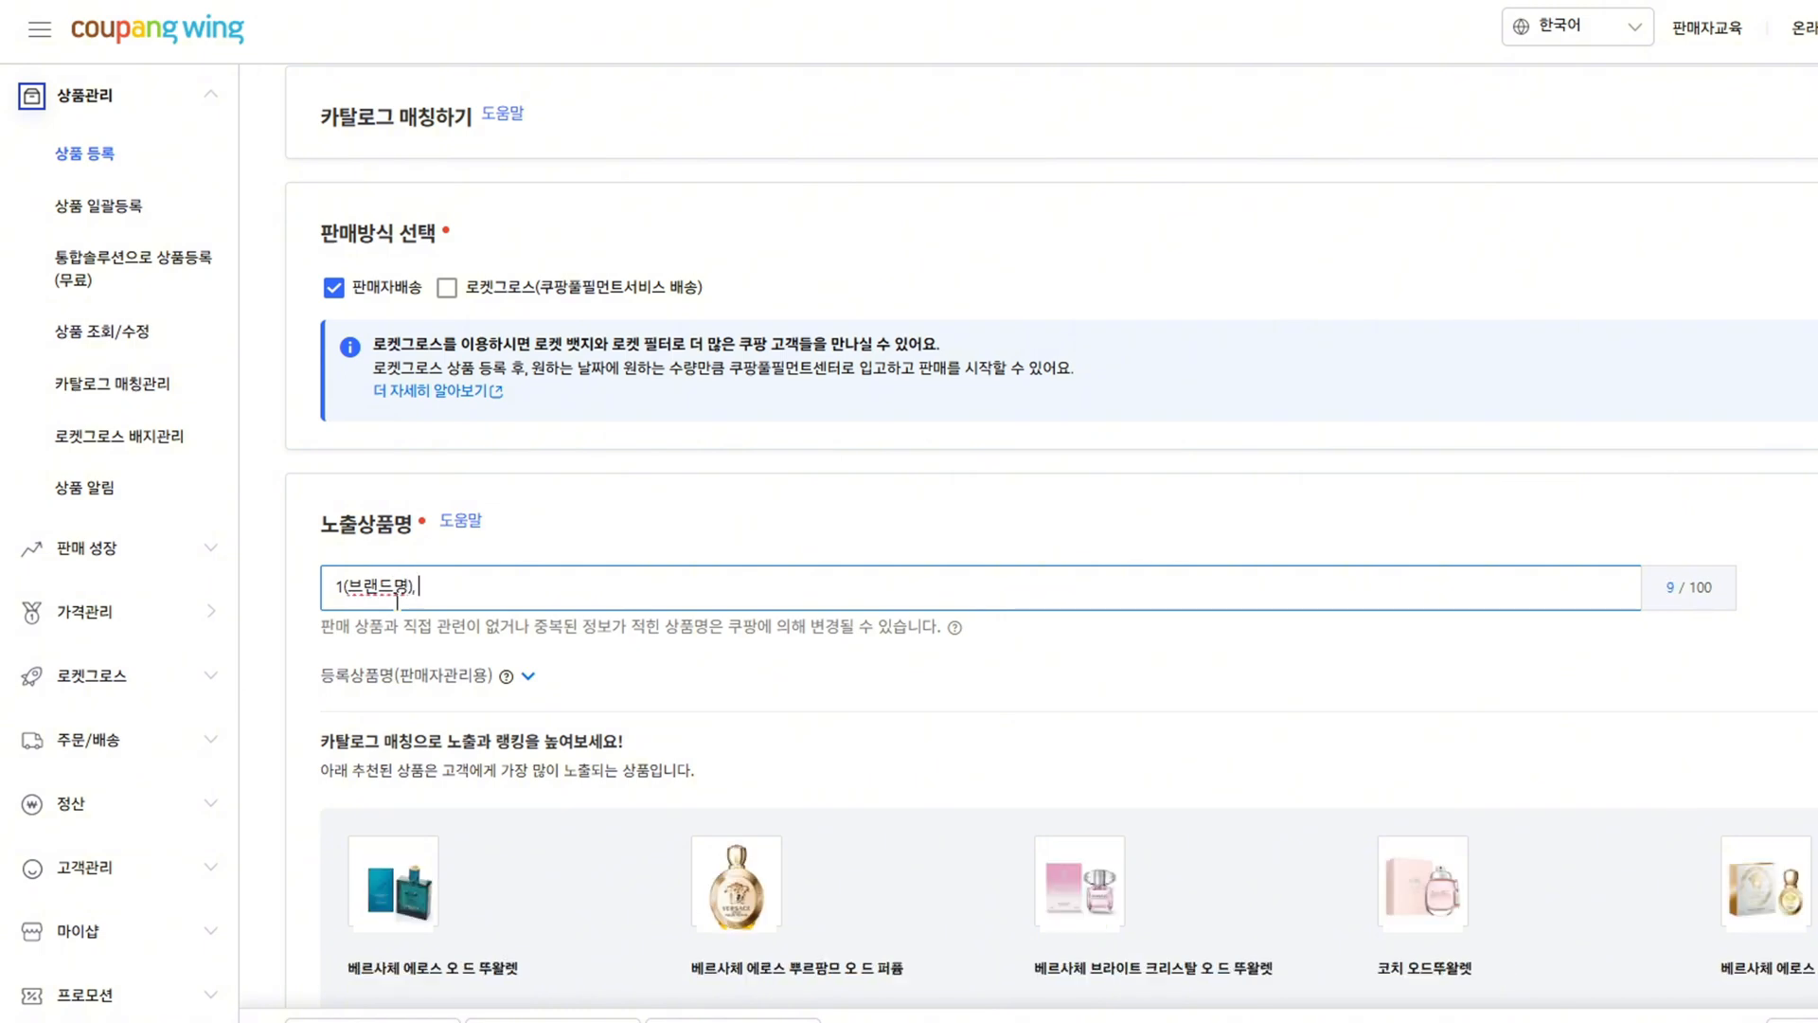
{"action": "type", "text": ", 2(꾸"}
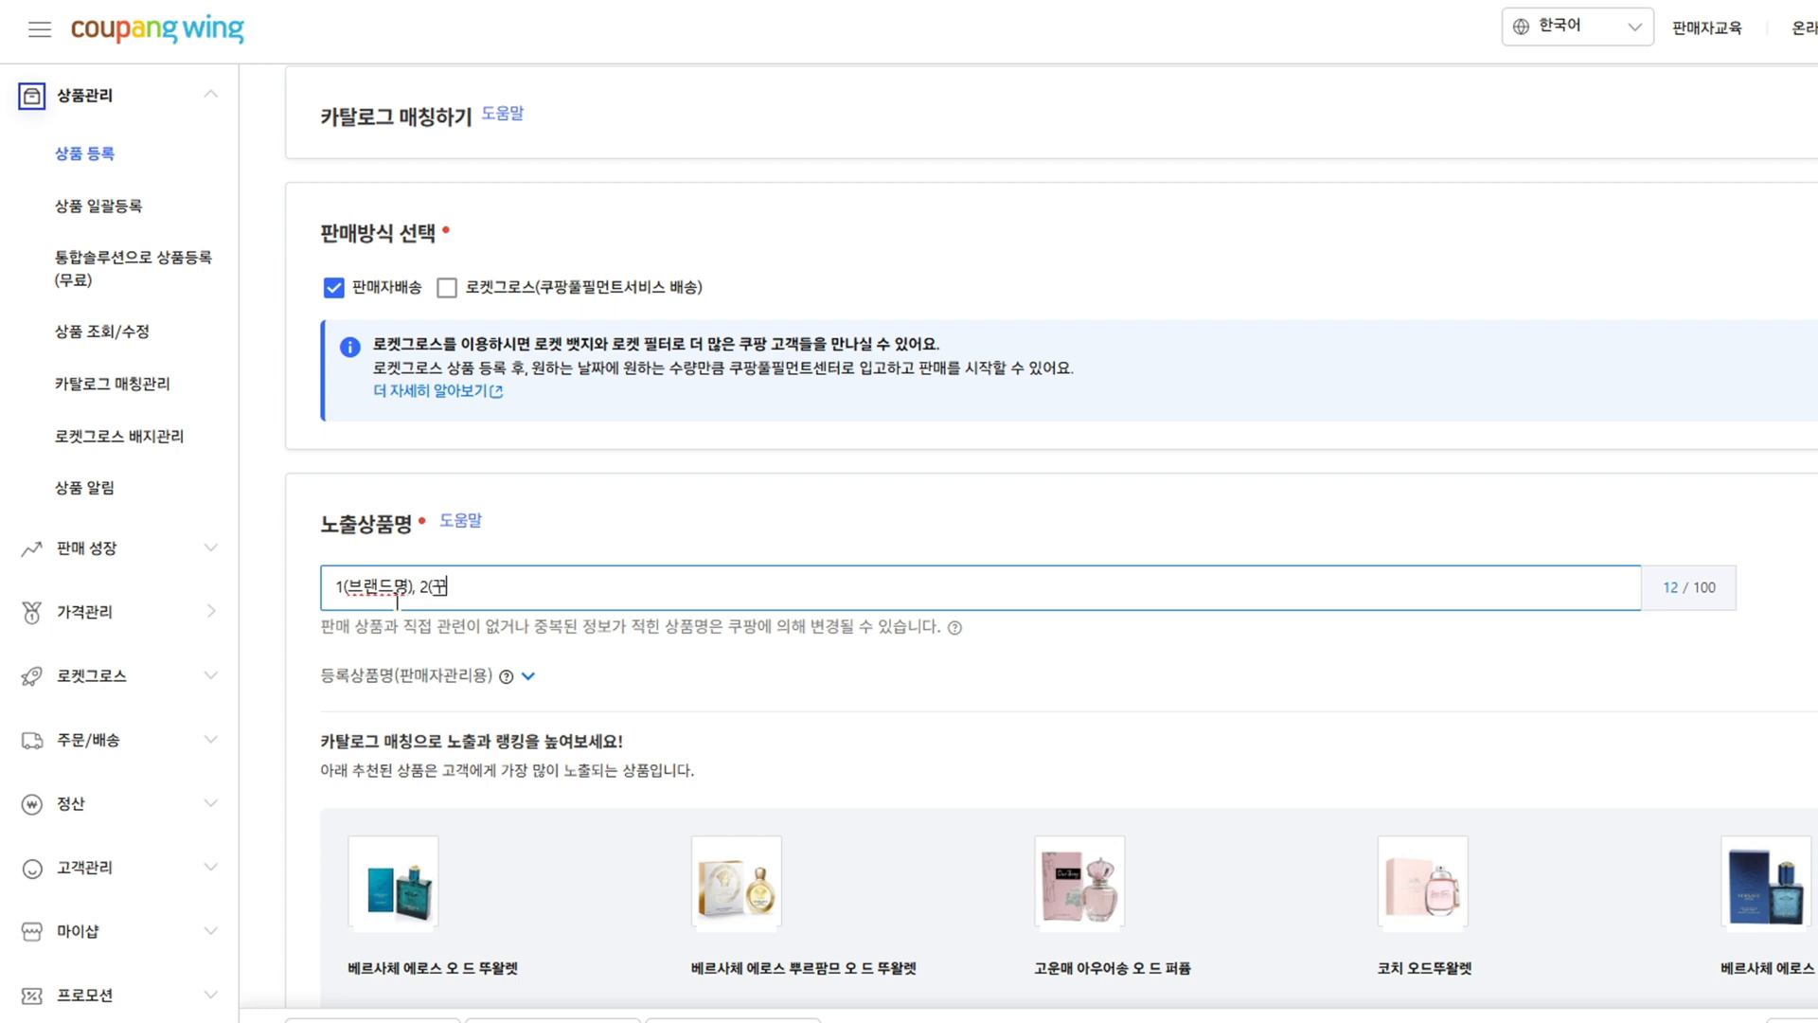
{"action": "type", "text": "미는 ㄷ대"}
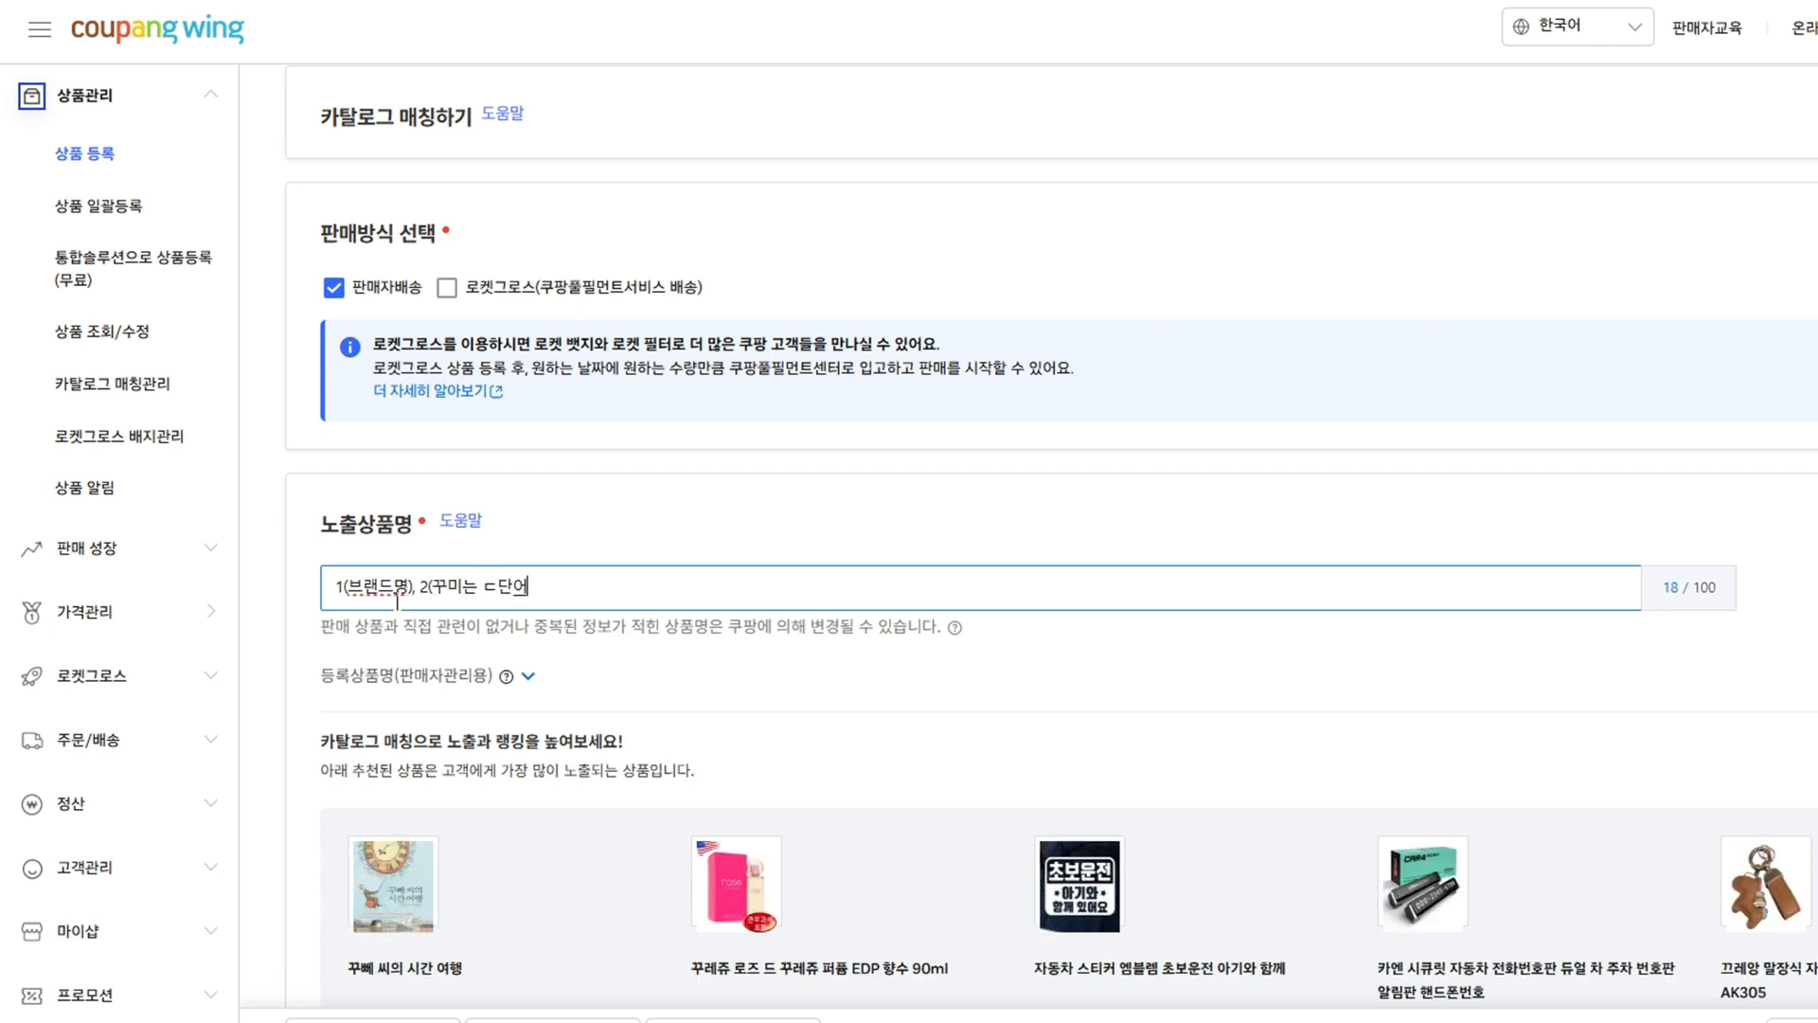
{"action": "type", "text": "ㅏㄴㅇ"}
{"action": "type", "text": "ㅓ), 3"}
- Extend the 노출상품명 text with 3(메인 키워드), 4(세부키워드), 5(세부키워드)
{"action": "type", "text": "(메"}
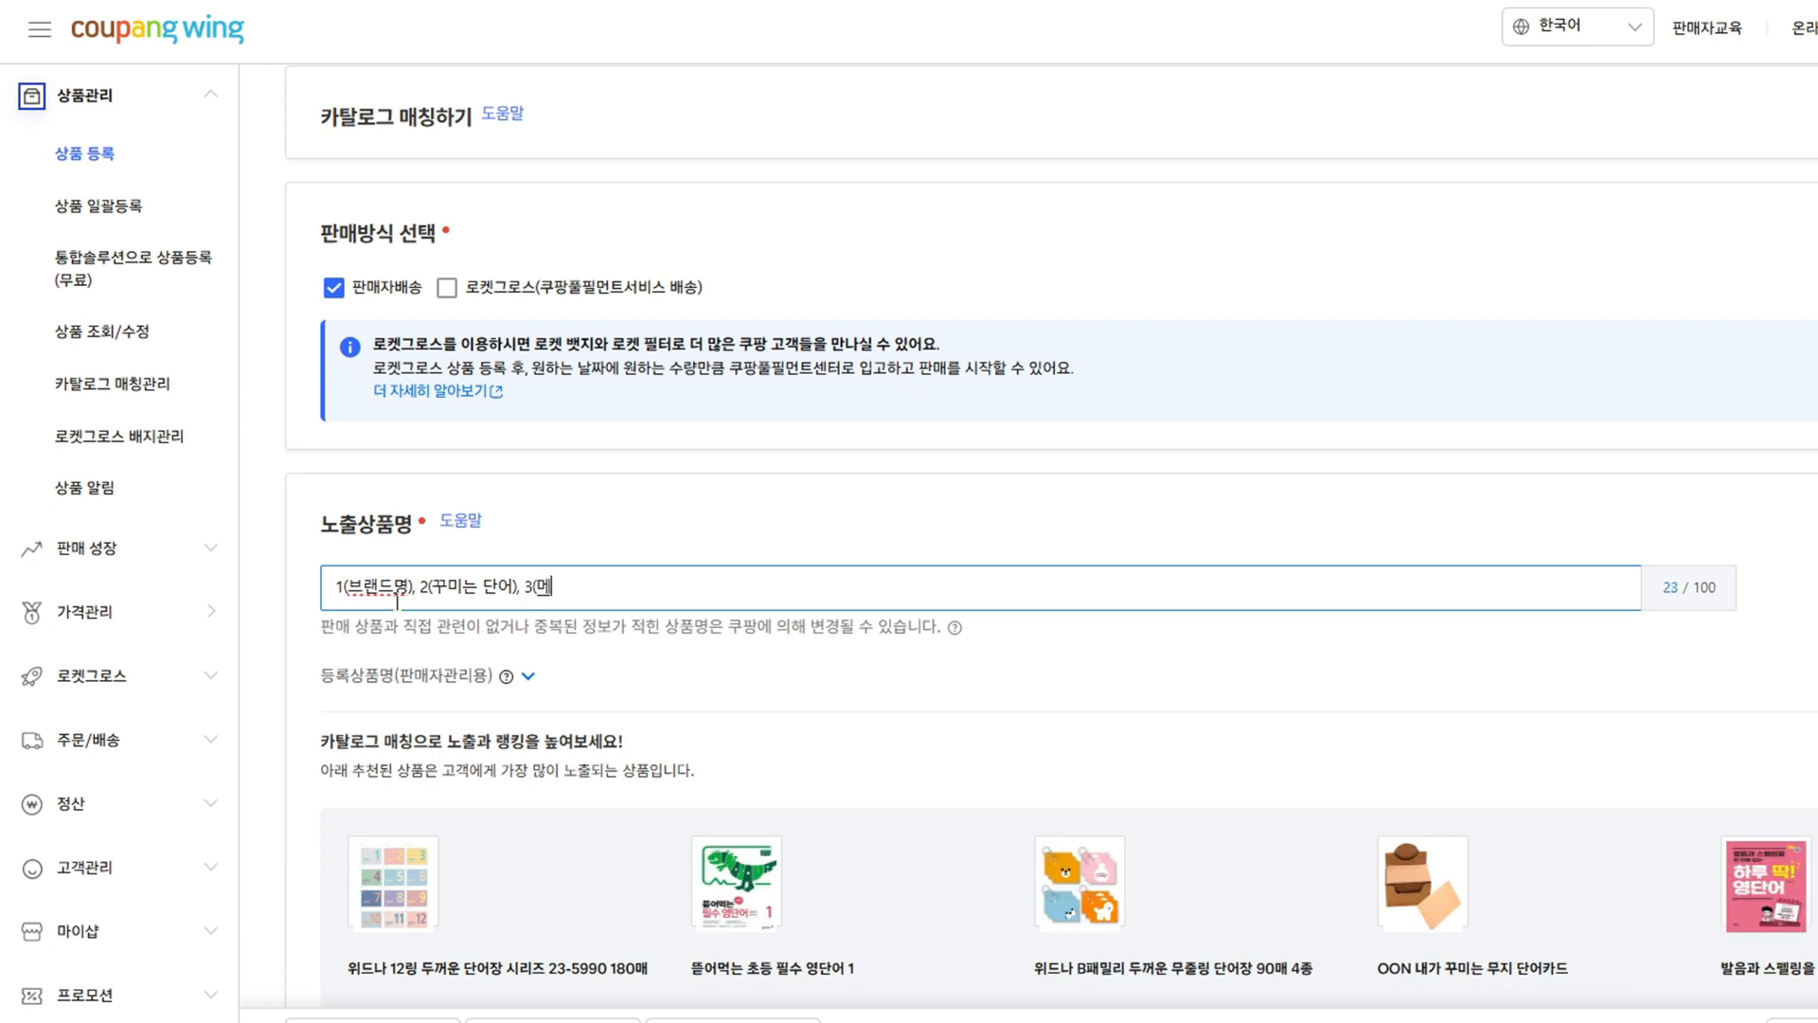
{"action": "type", "text": "이키워"}
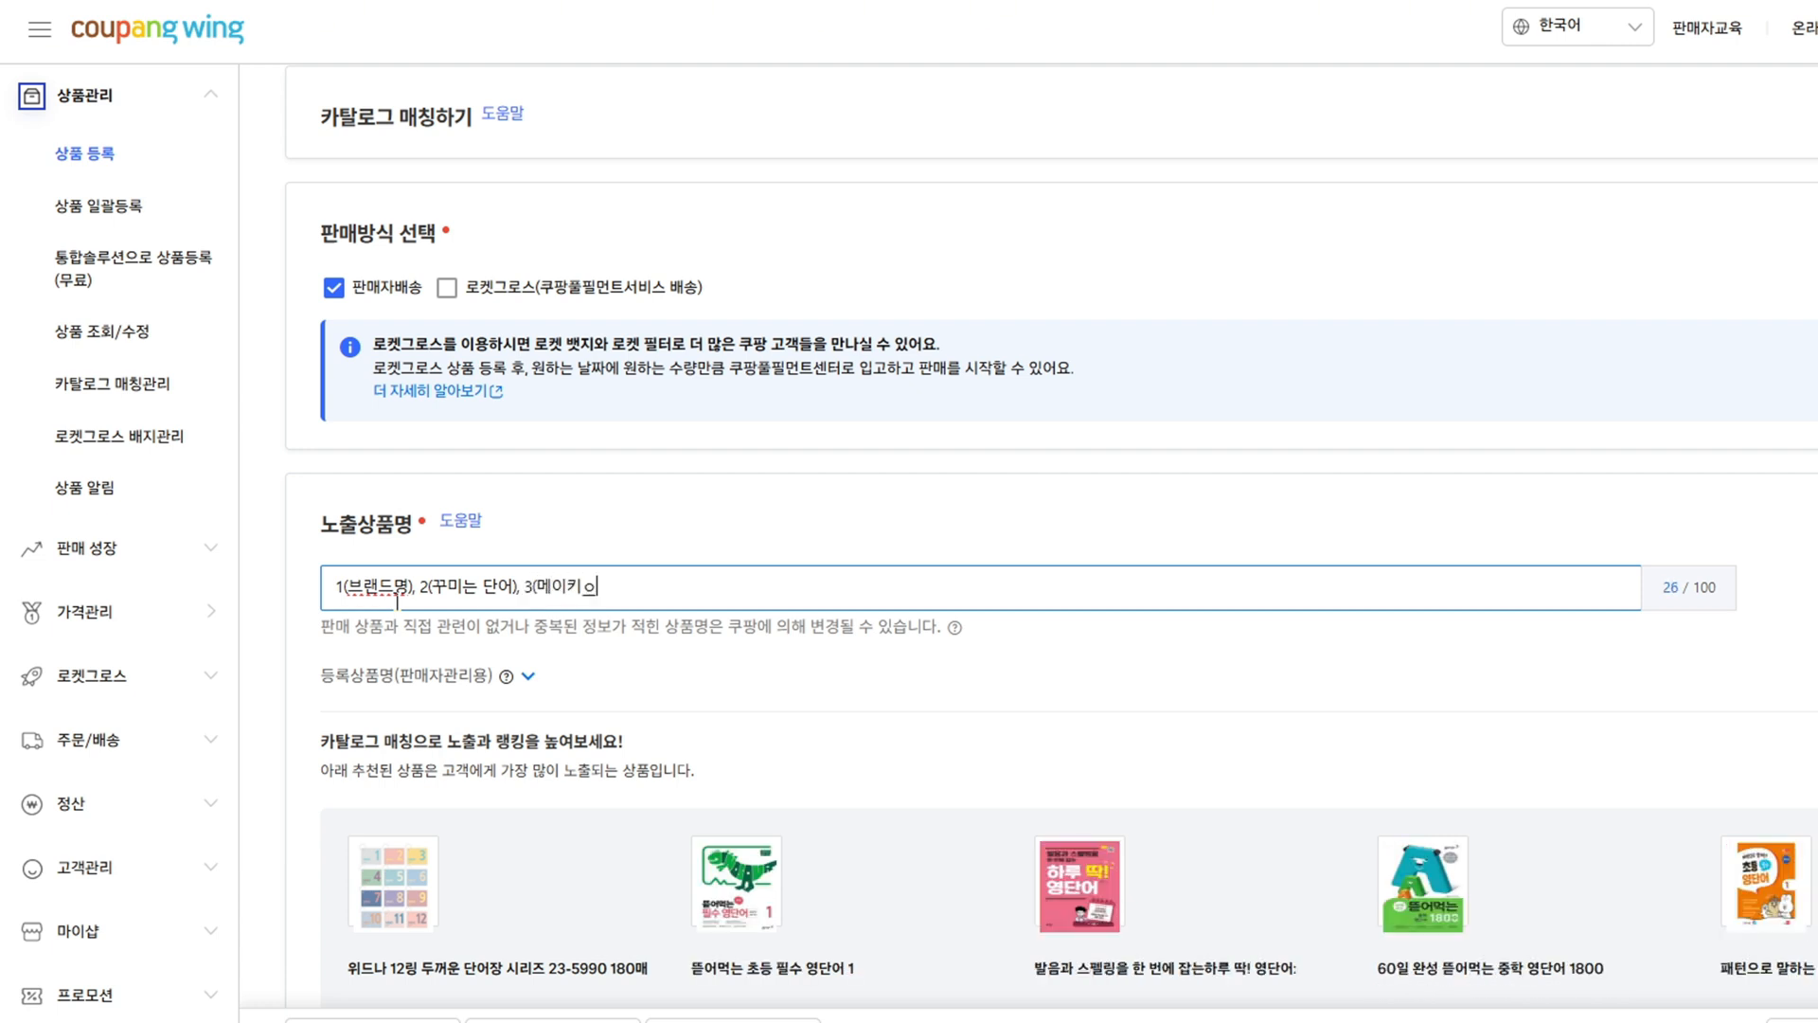
{"action": "type", "text": "ㅇㅝㄷㅡ"}
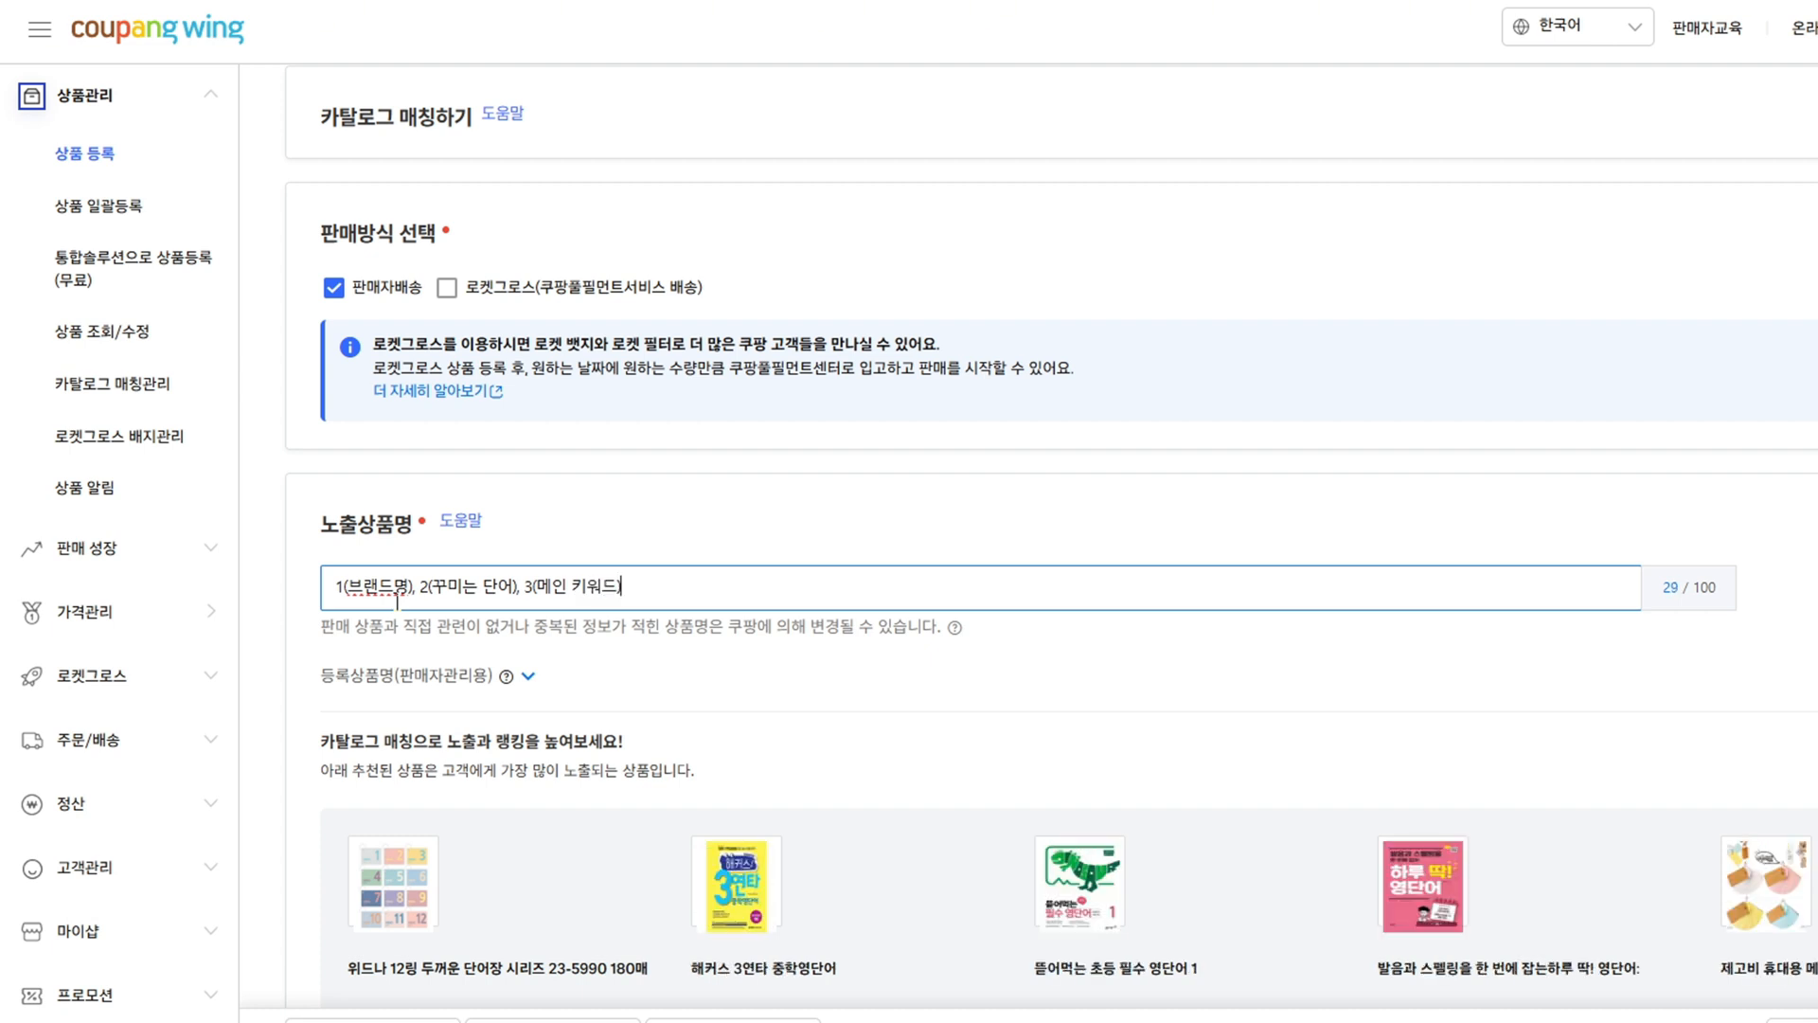
{"action": "type", "text": ", 4("}
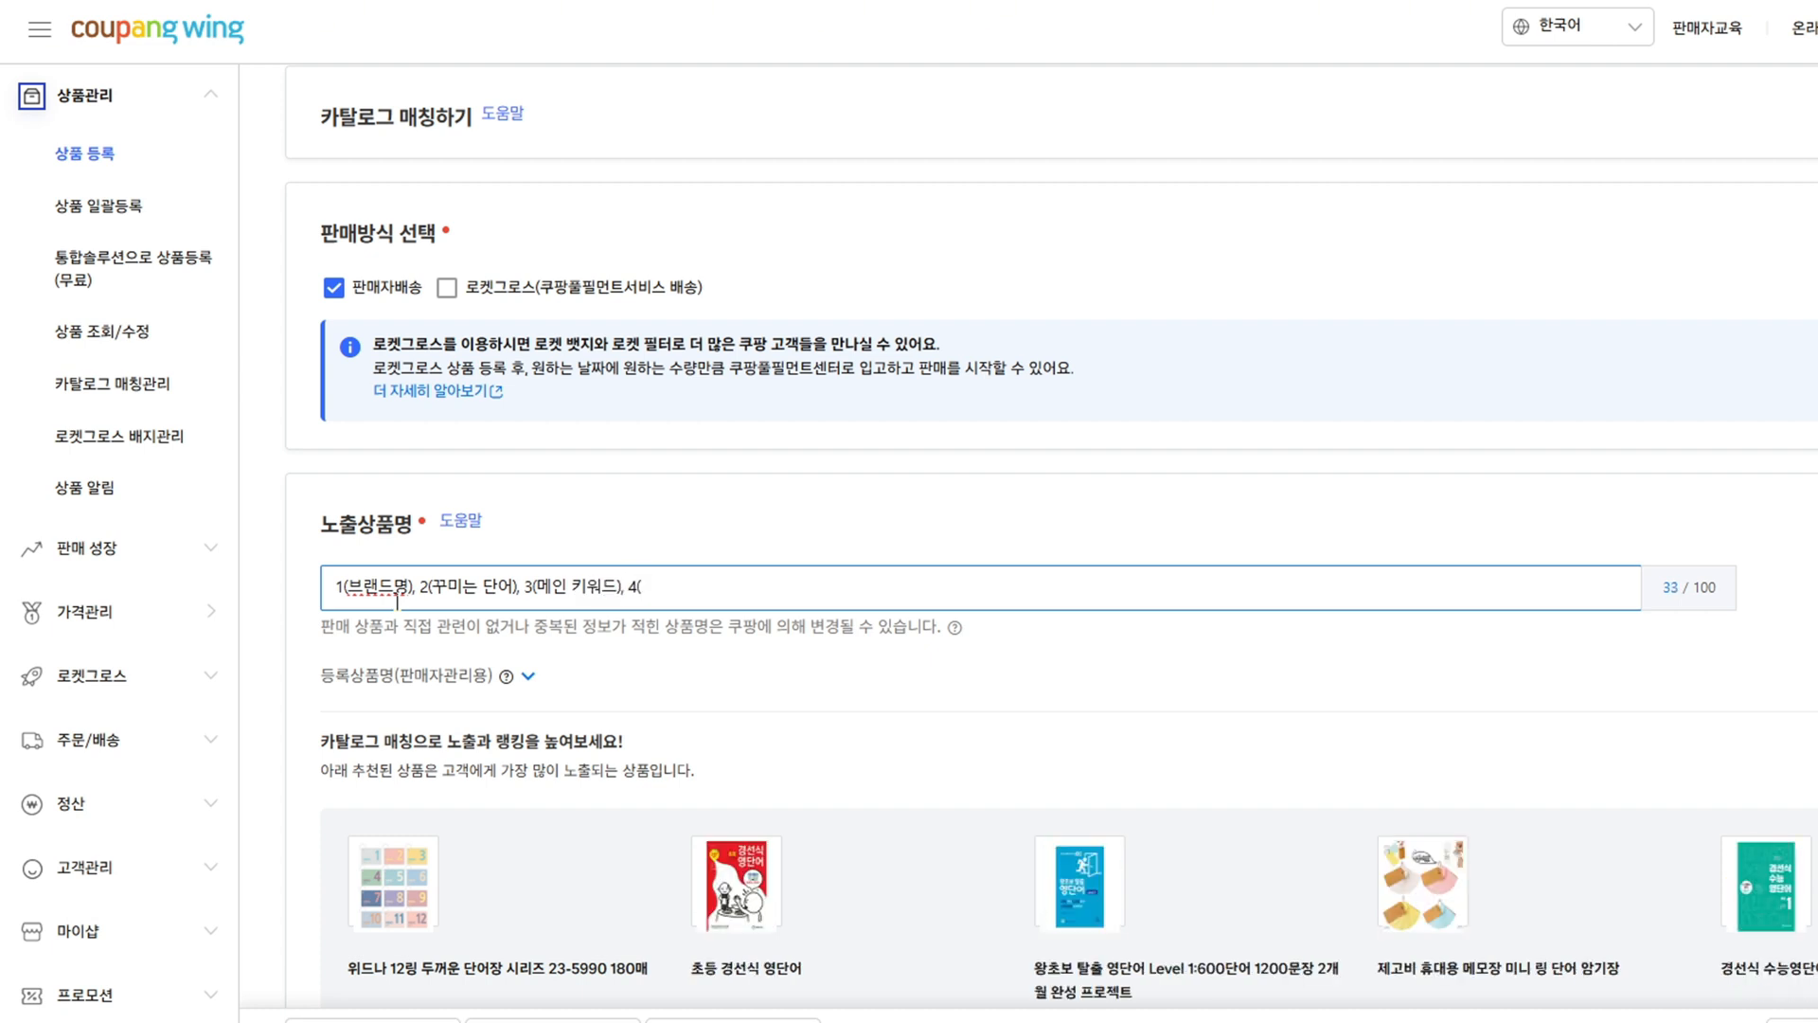
{"action": "type", "text": "세부키워드), 5"}
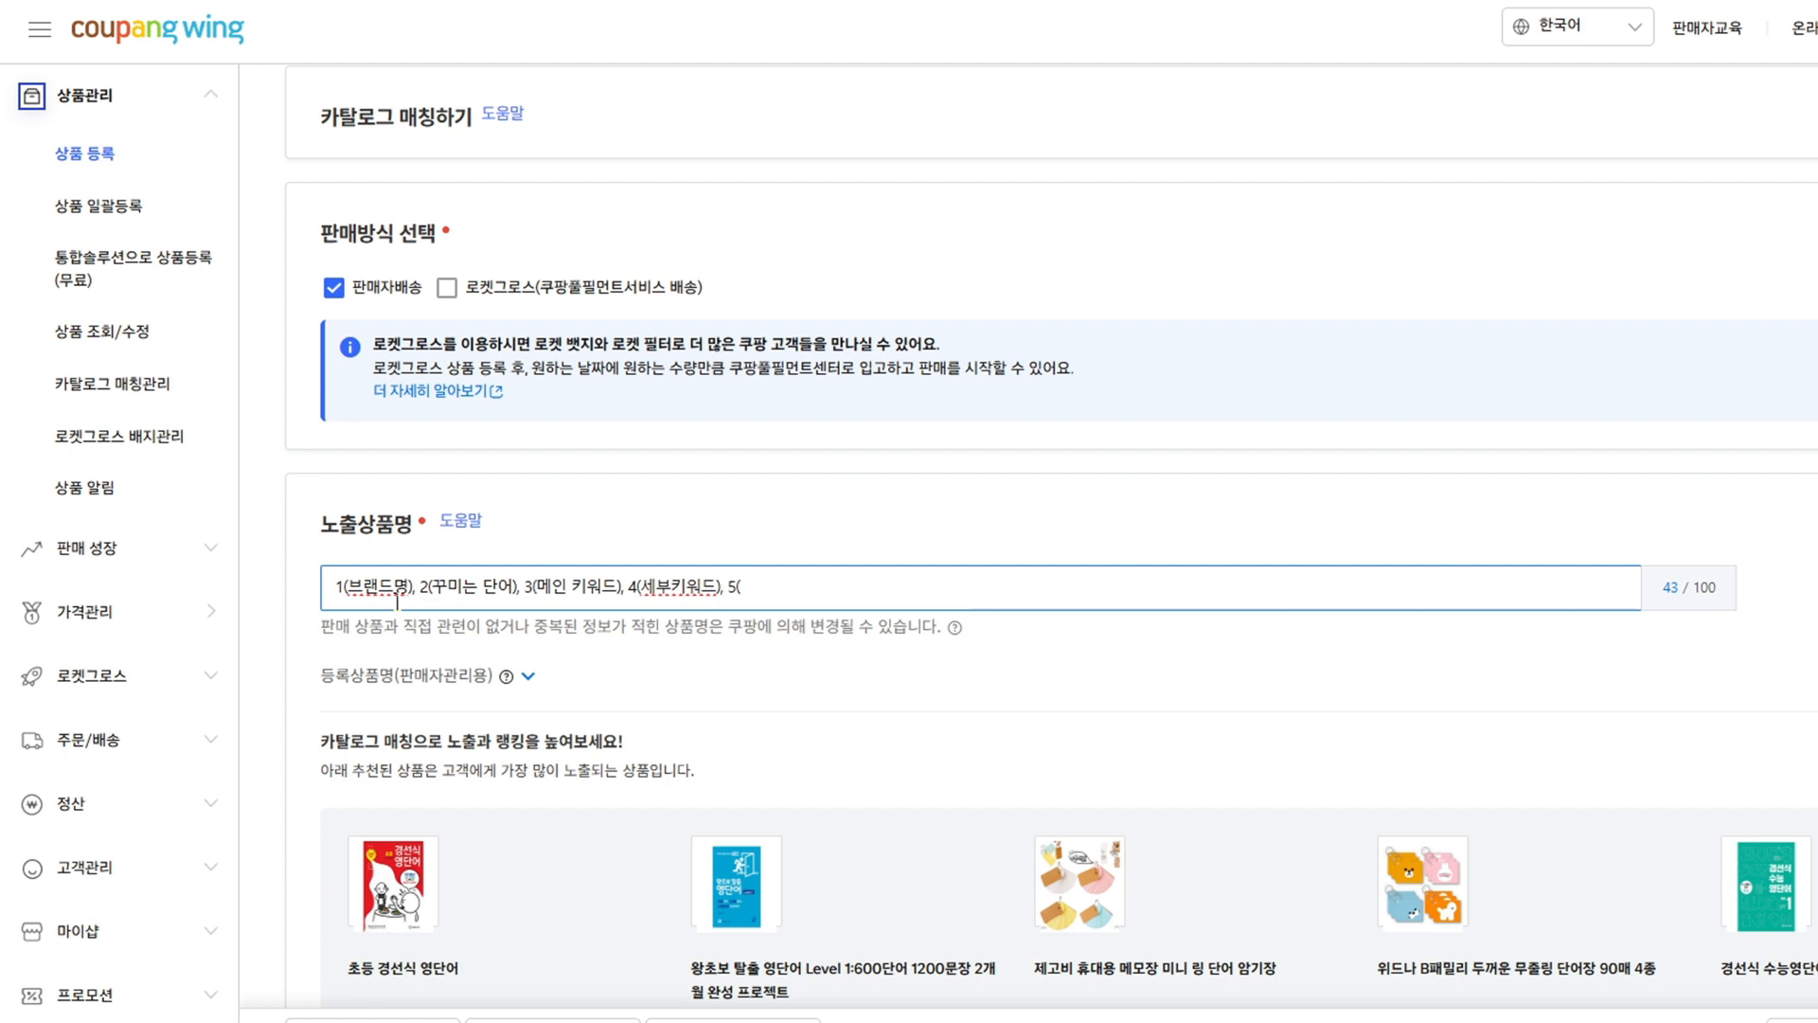
{"action": "type", "text": "(세부키워드"}
{"action": "left_click_drag", "start_coordinate": [866, 574], "coordinate": [507, 575]}
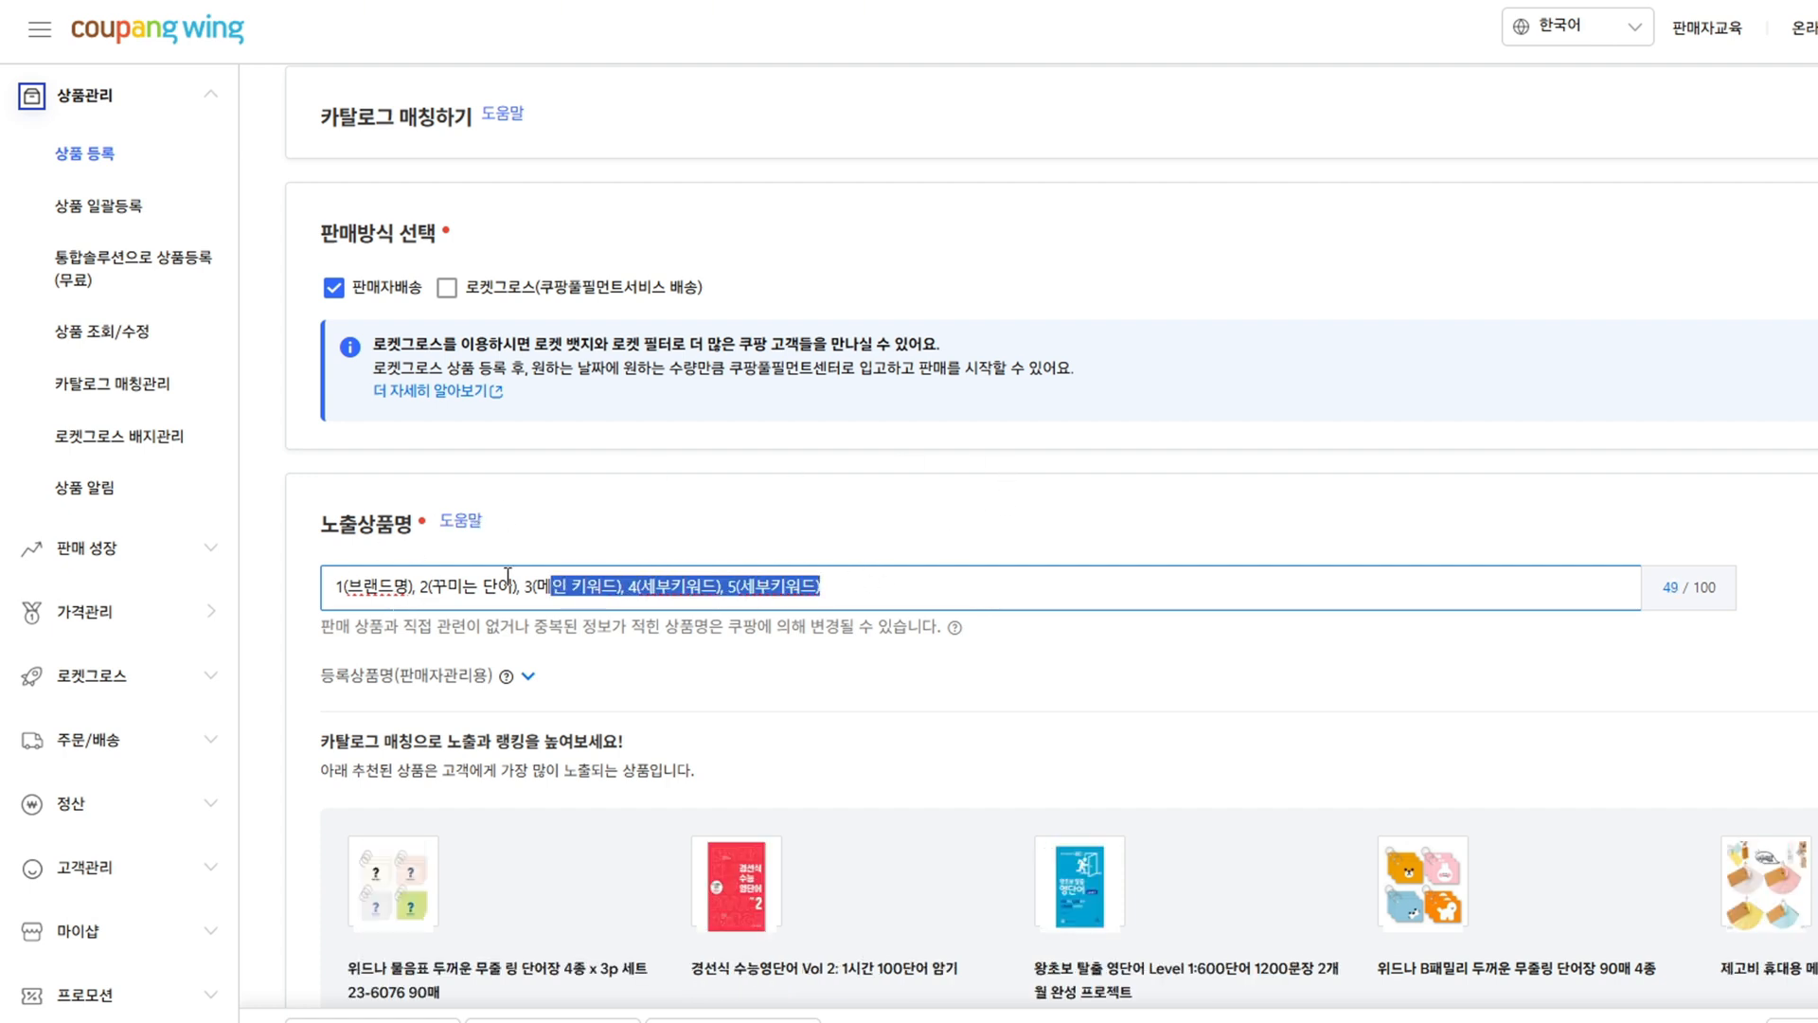
- Switch to Miri Canvas and look over the product detail page design with the brand introduction
{"action": "left_click", "coordinate": [637, 1021]}
{"action": "left_click", "coordinate": [748, 975]}
{"action": "scroll", "coordinate": [956, 644], "scroll_direction": "down", "scroll_amount": 12}
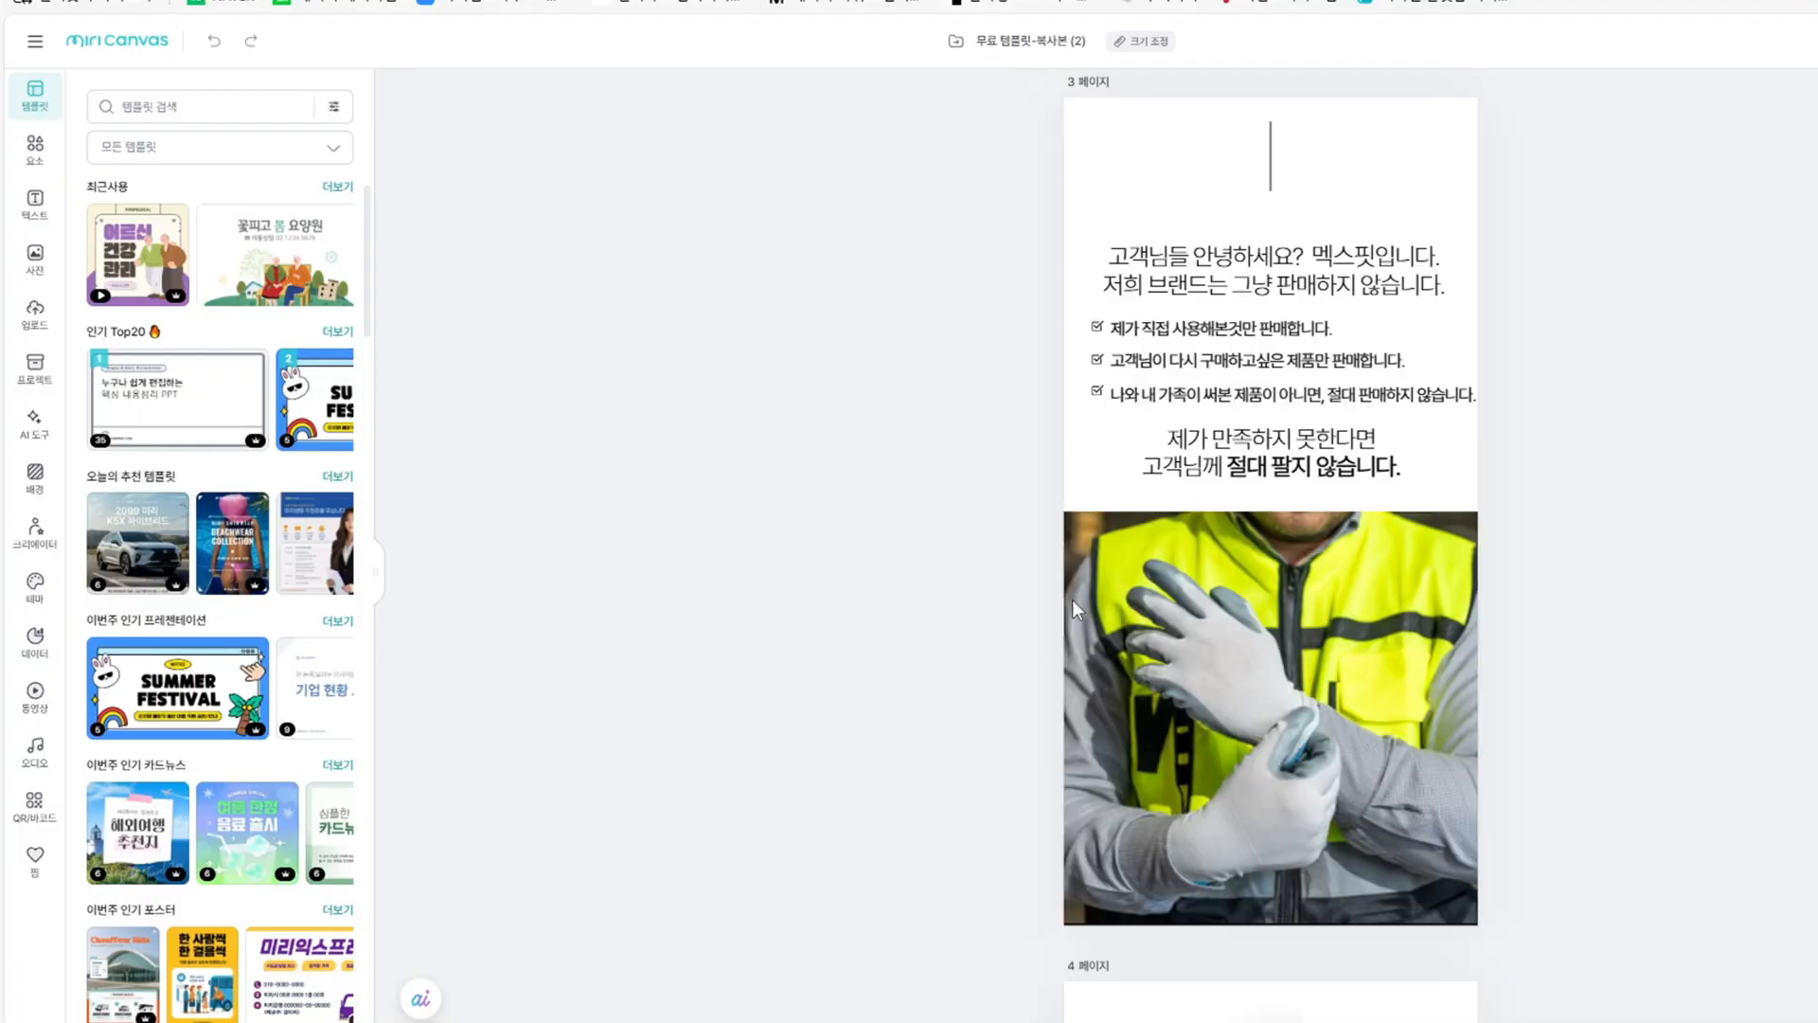
{"action": "scroll", "coordinate": [1326, 625], "scroll_direction": "up", "scroll_amount": 12}
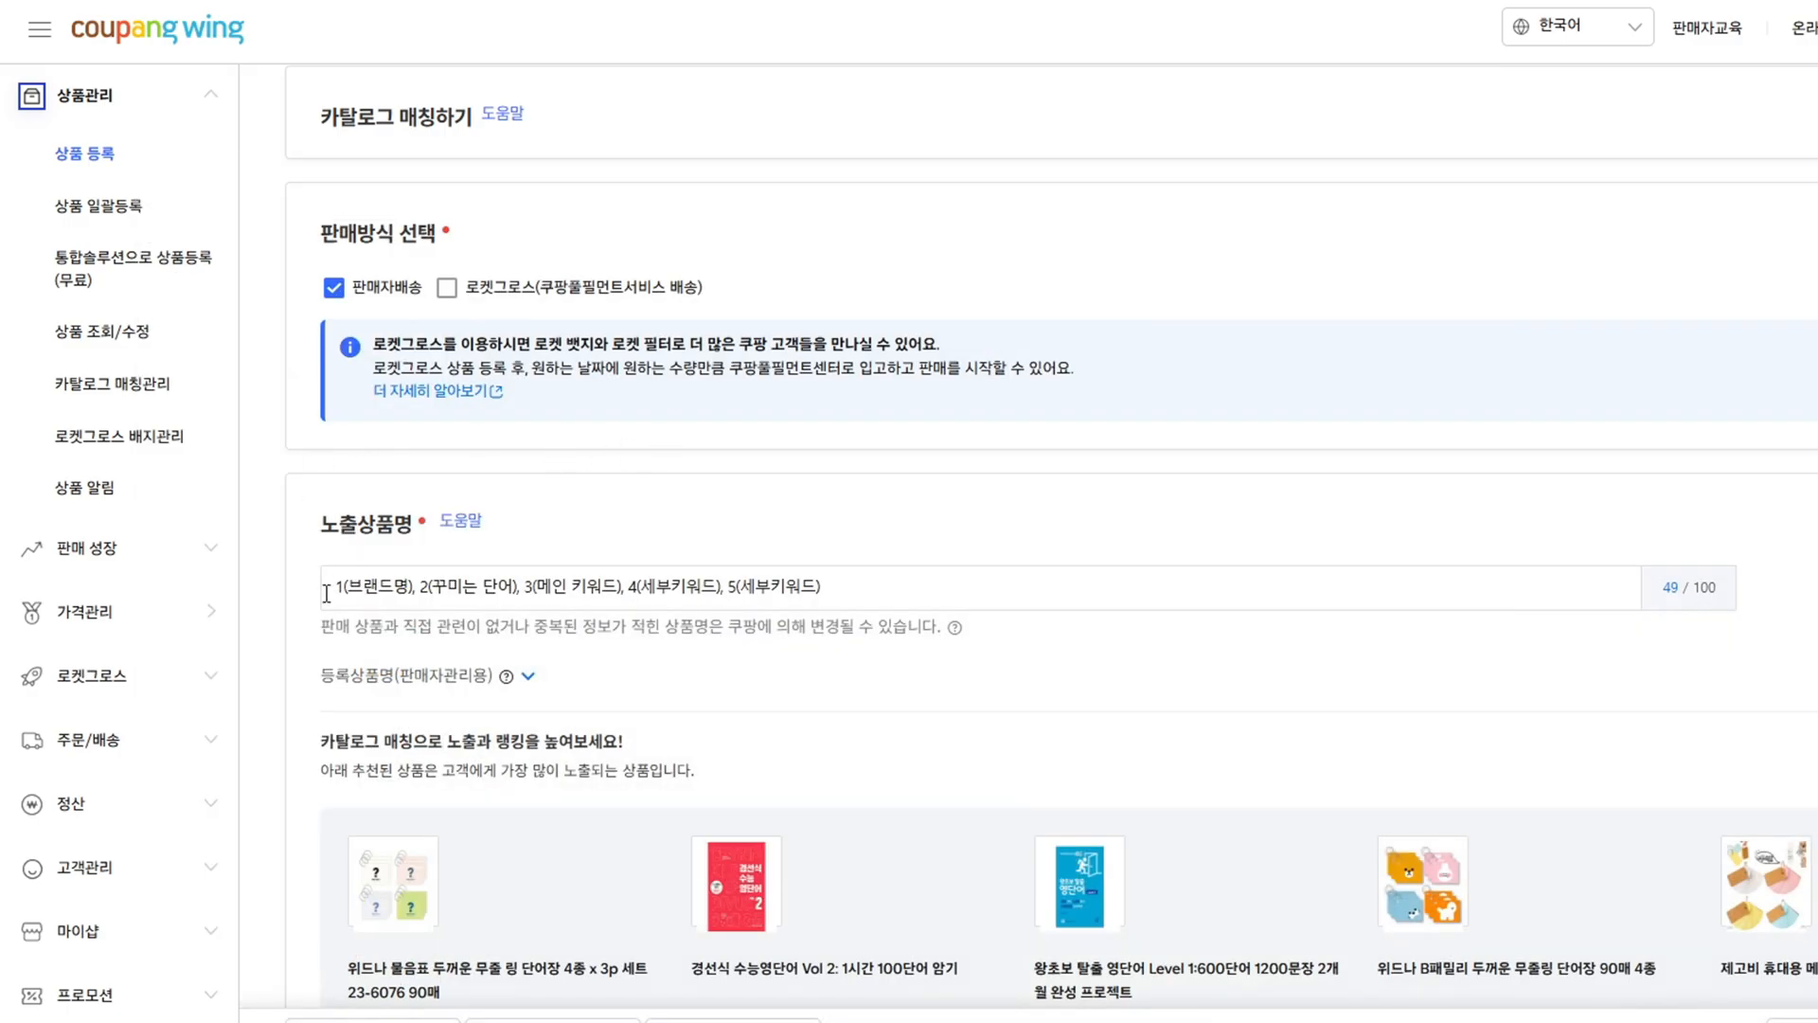
- Back in the Coupang Wing form, delete 1(브랜드명) from the start of the 노출상품명 text
{"action": "left_click", "coordinate": [417, 587]}
{"action": "key", "text": "shift+Home"}
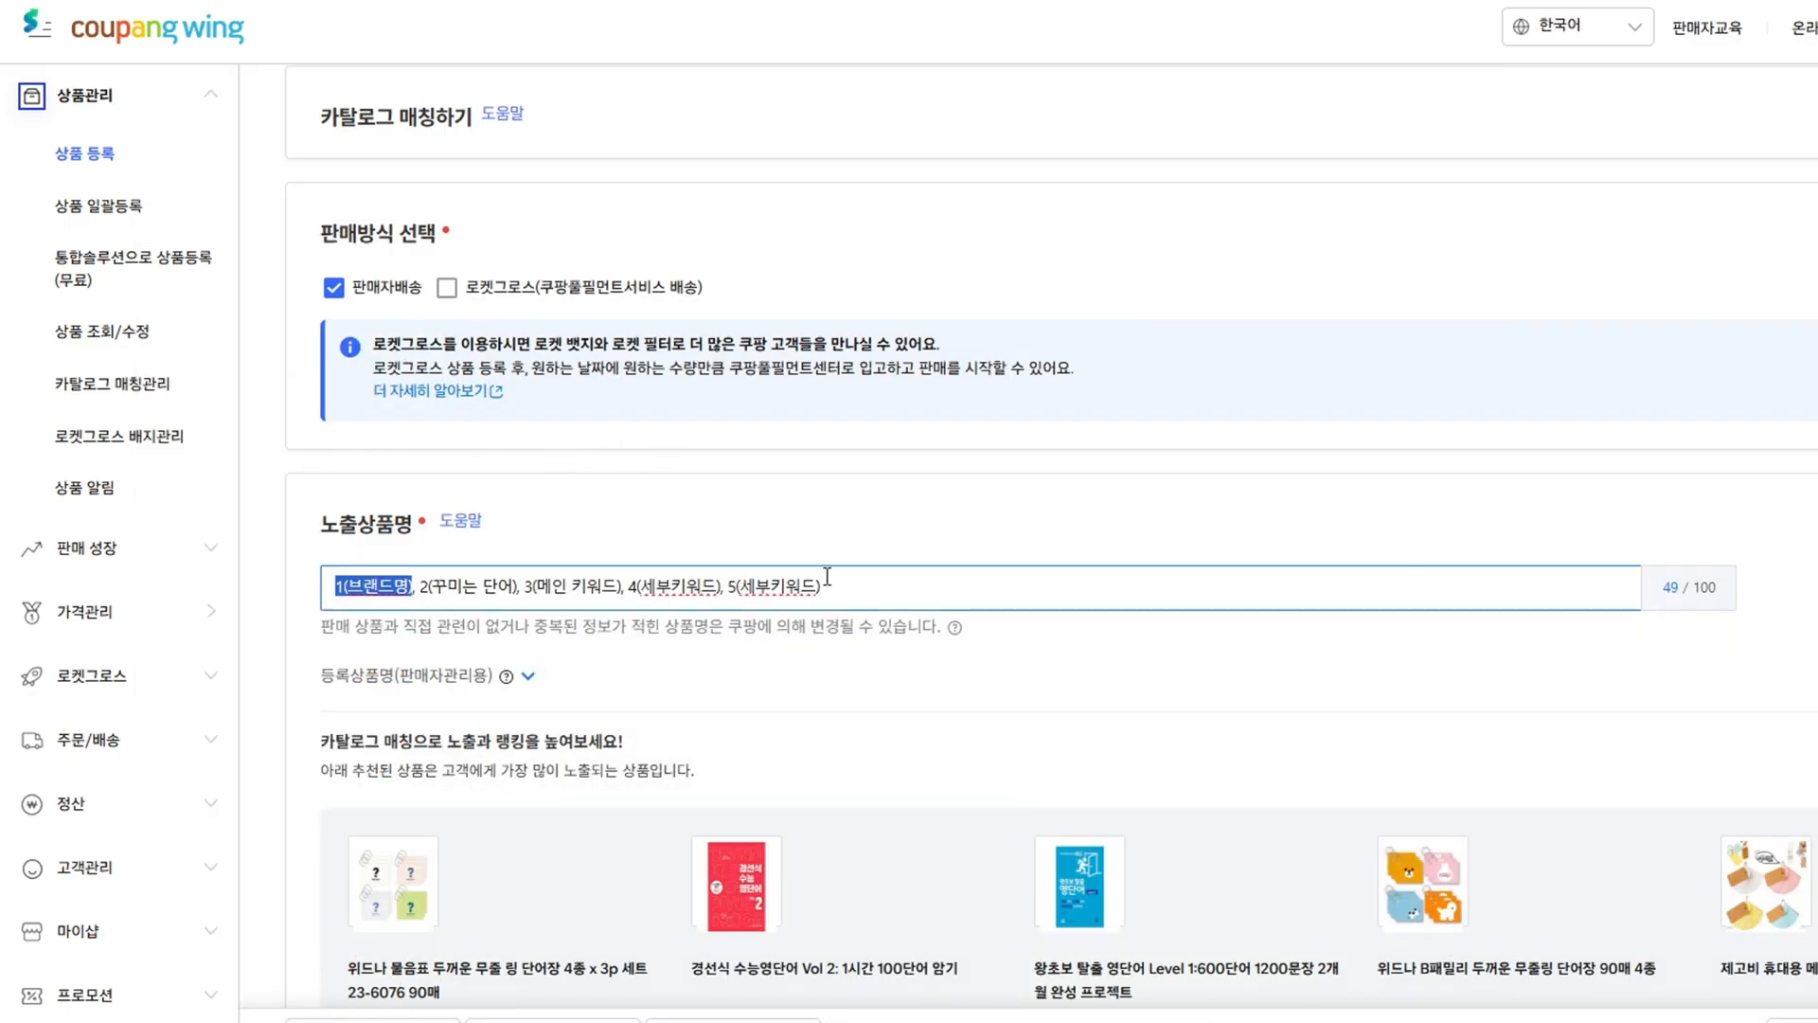
{"action": "key", "text": "BackSpace"}
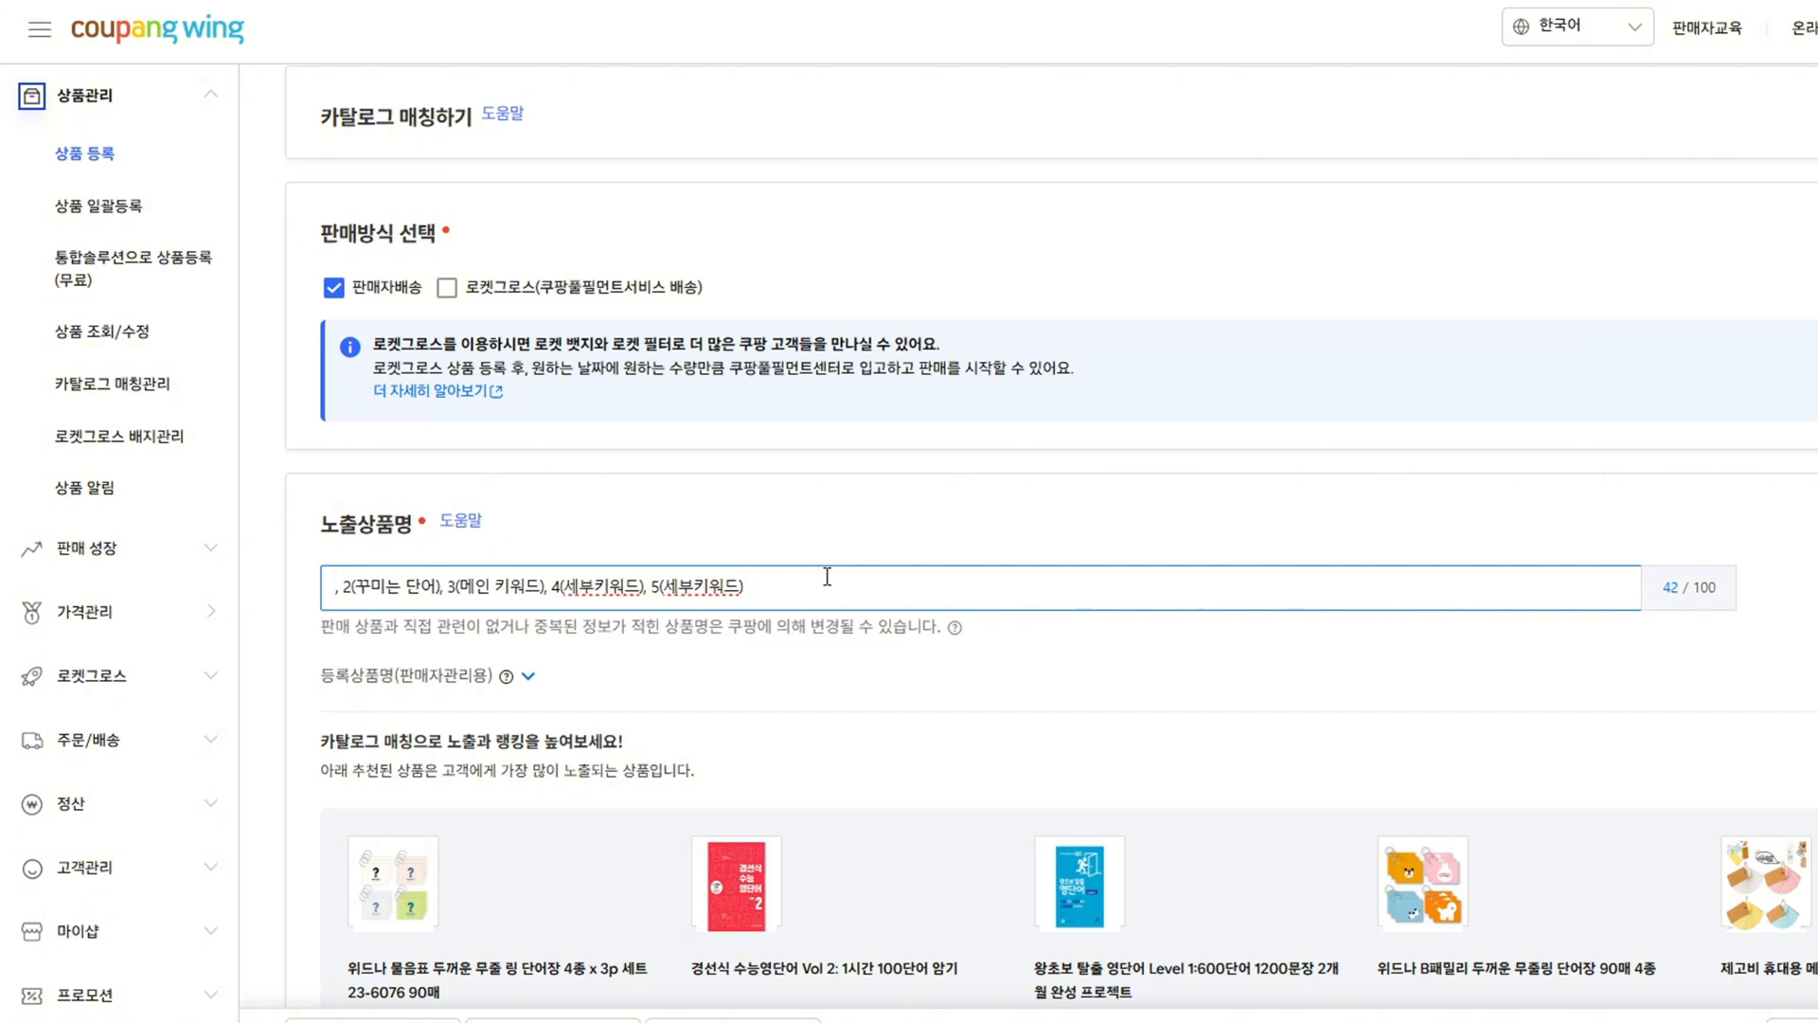
- Enter 멕스핏 as the brand name at the start of the 노출상품명 and remove the comma after it
{"action": "type", "text": "멕스피"}
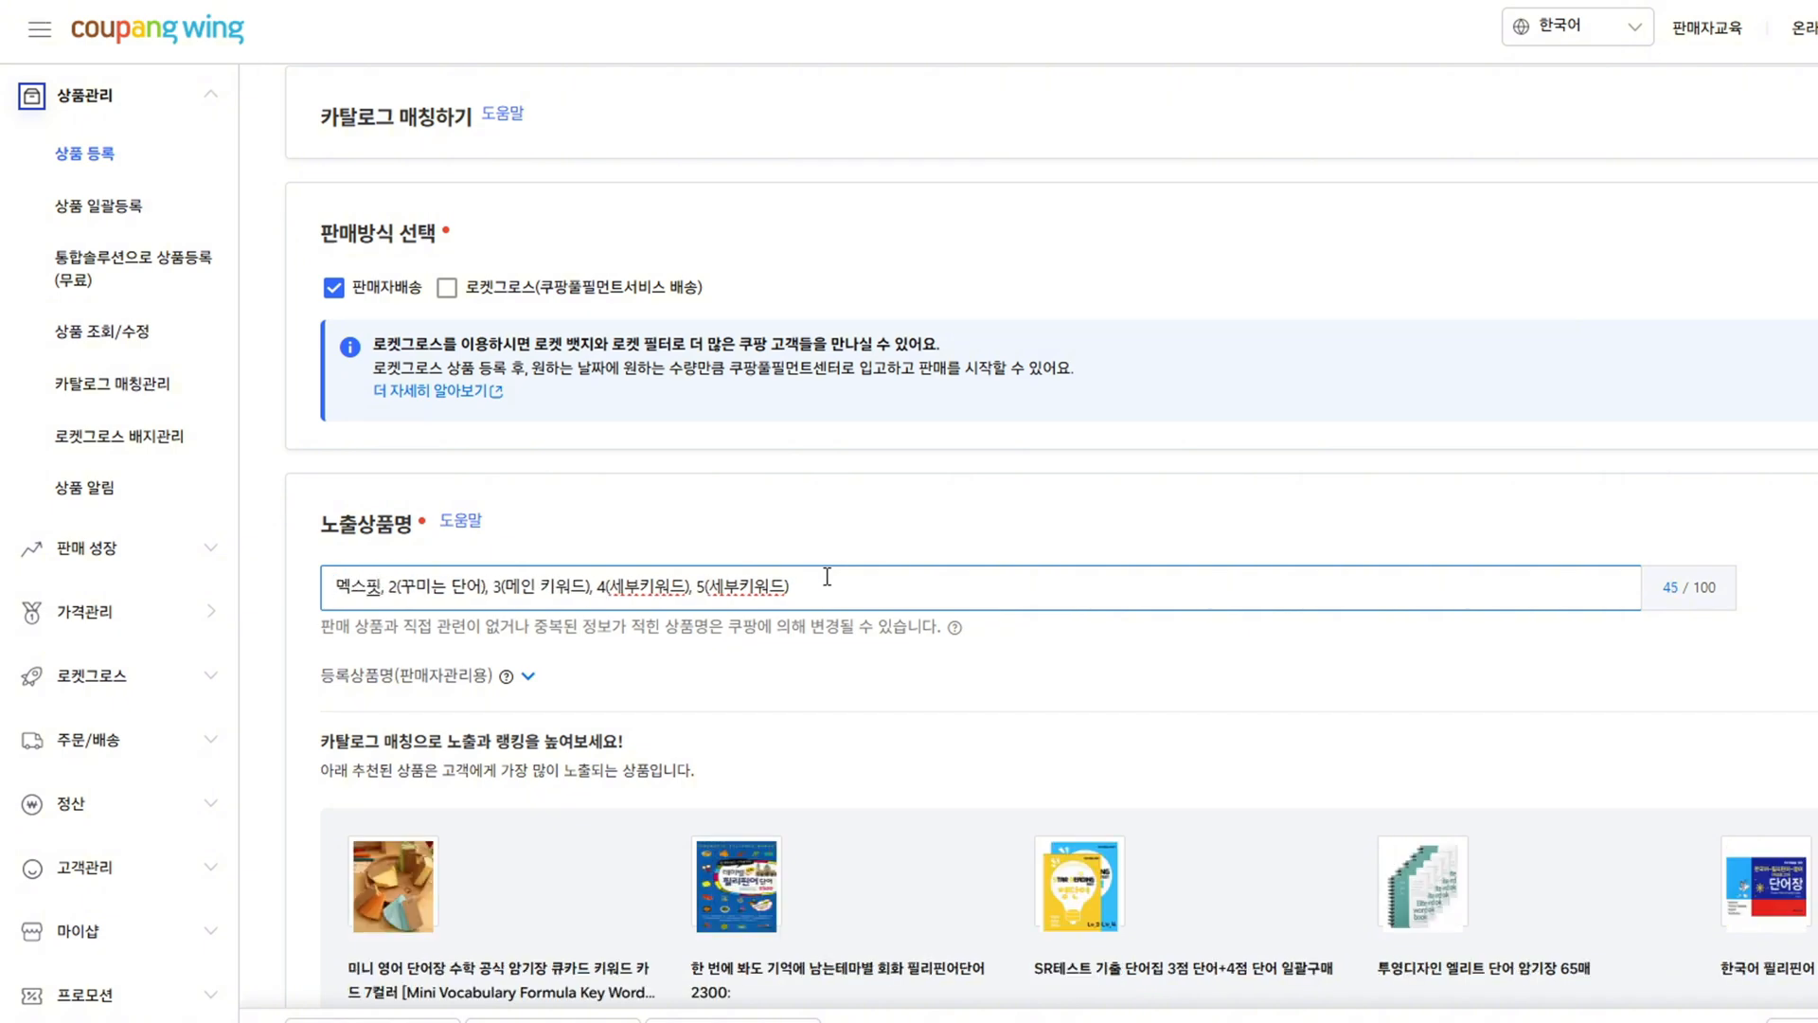
{"action": "key", "text": "Delete"}
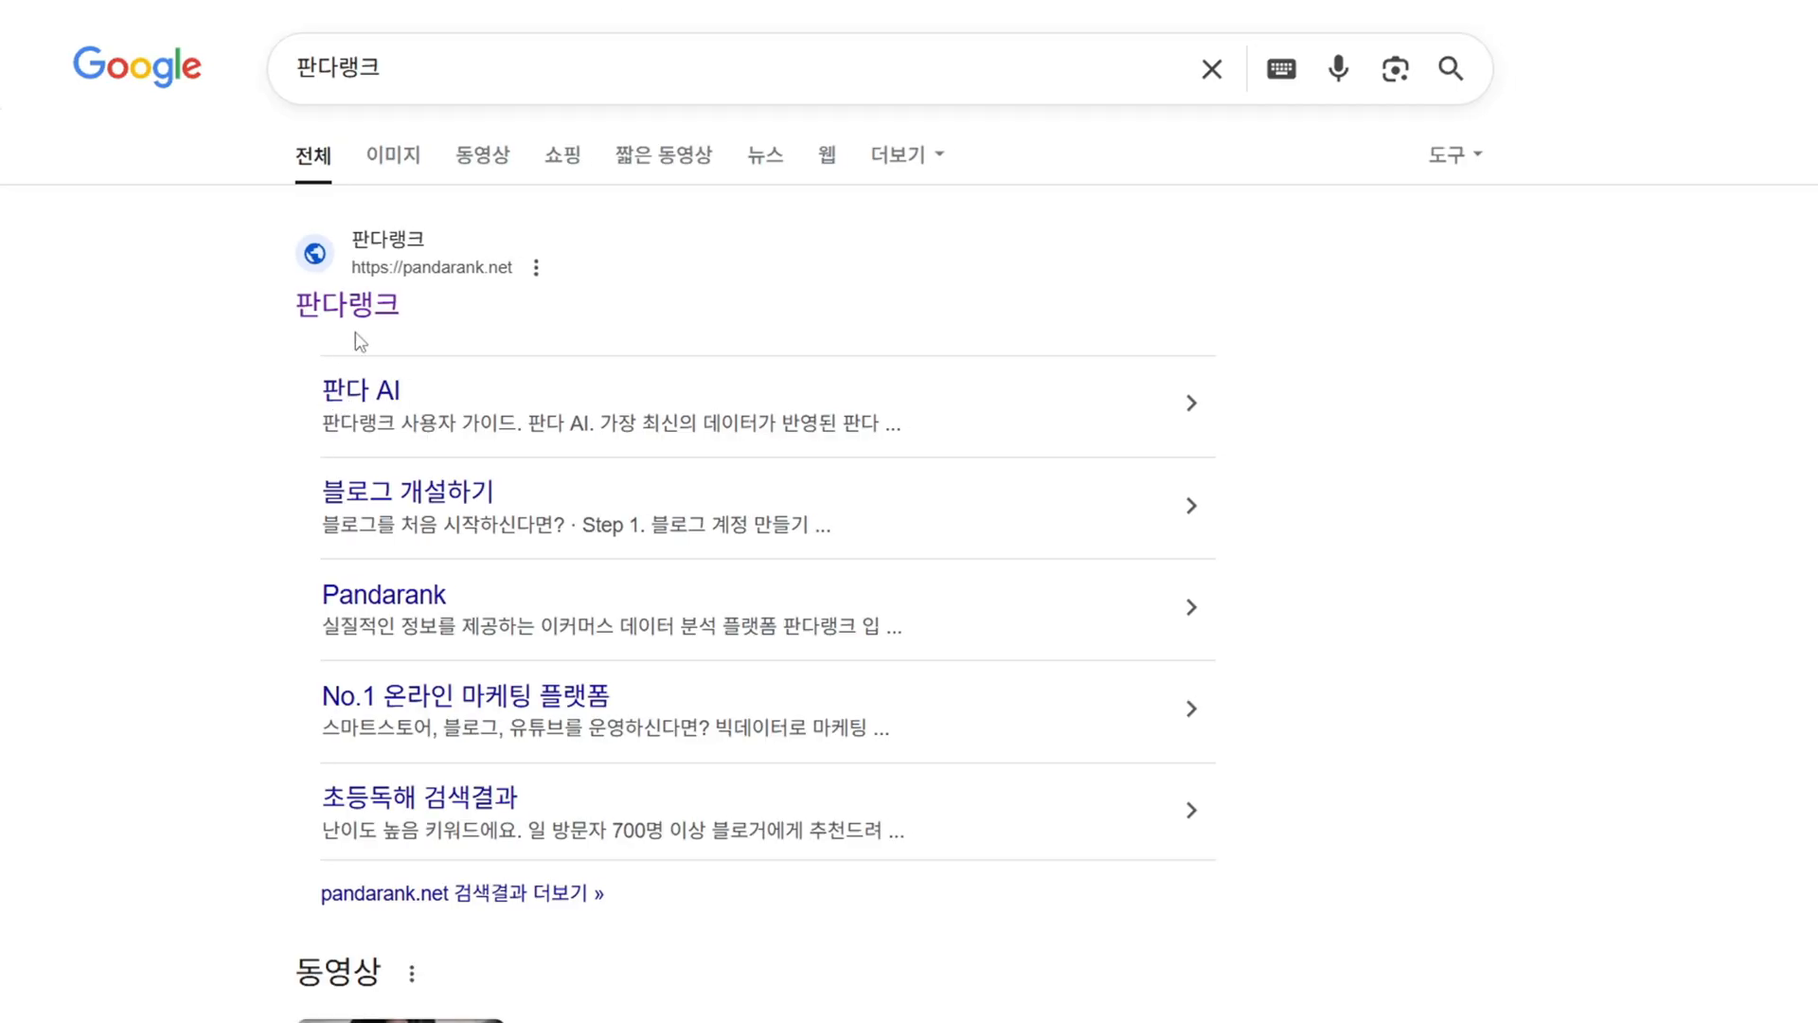
- Switch to PandaRank from the Google results and run a seller keyword analysis for 작업조끼
{"action": "left_click", "coordinate": [376, 320]}
{"action": "scroll", "coordinate": [698, 69], "scroll_direction": "down", "scroll_amount": 1}
{"action": "mouse_move", "coordinate": [757, 56]}
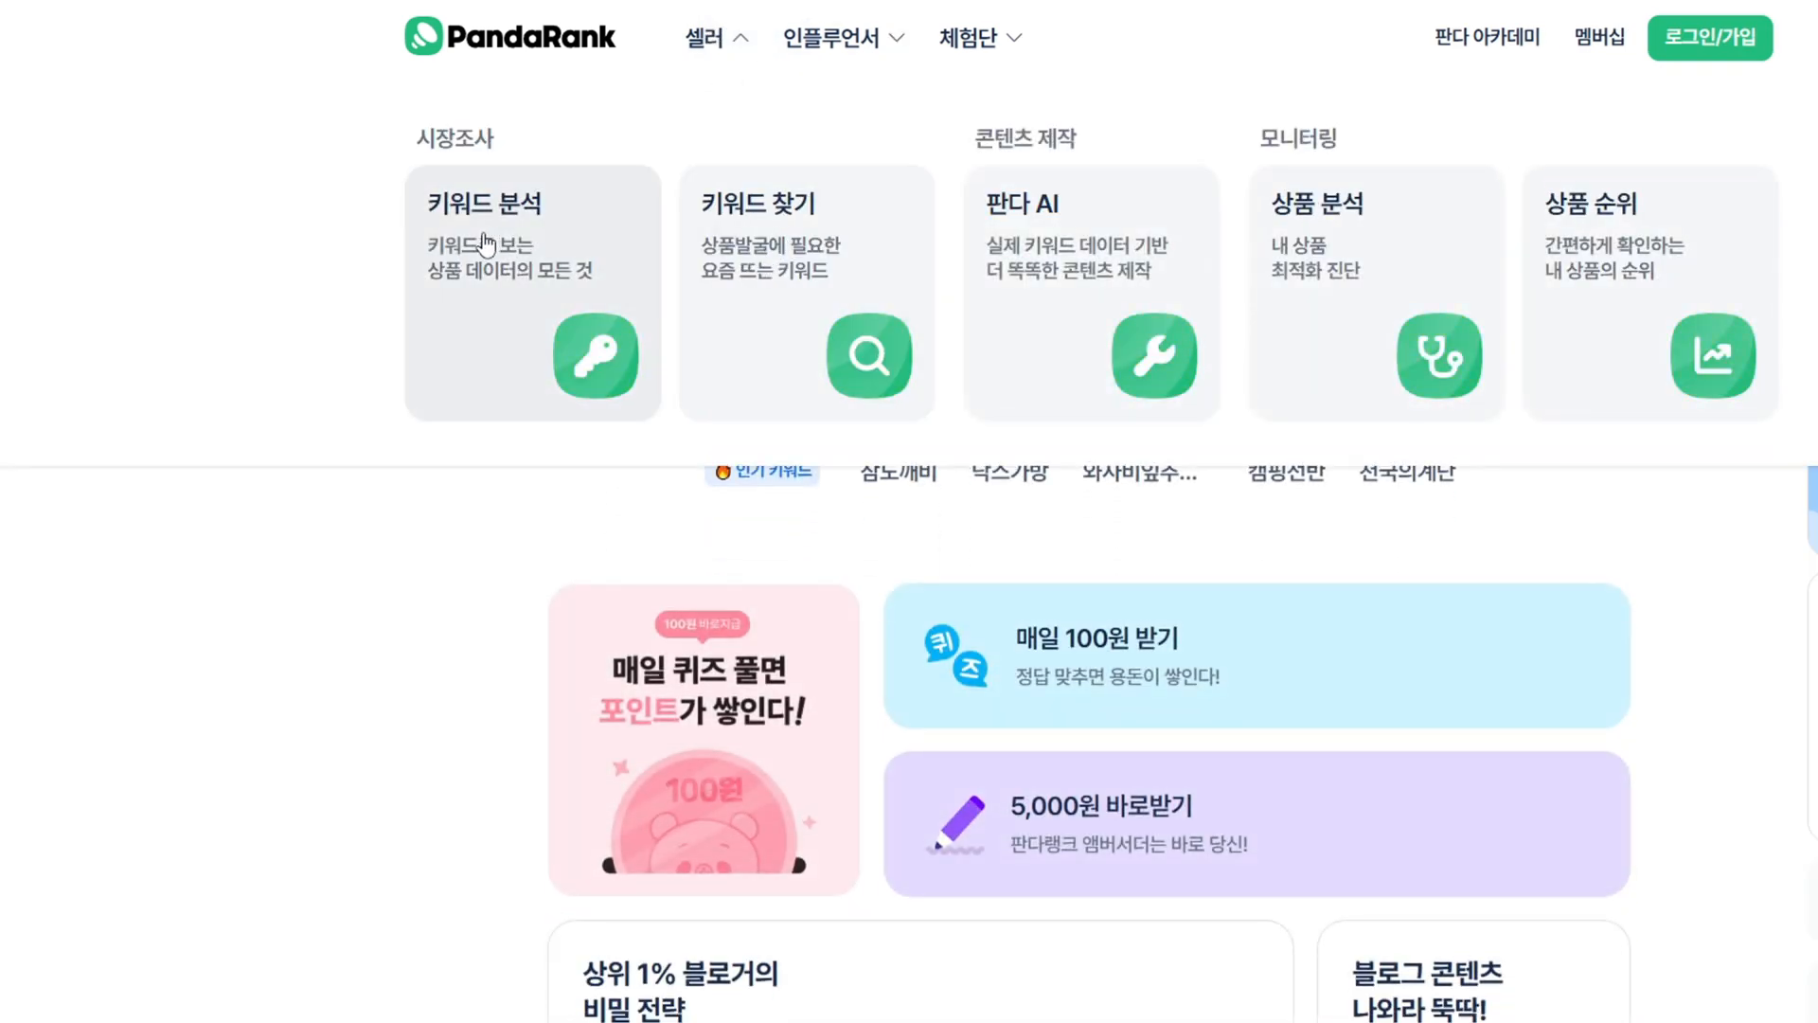
{"action": "left_click", "coordinate": [485, 244]}
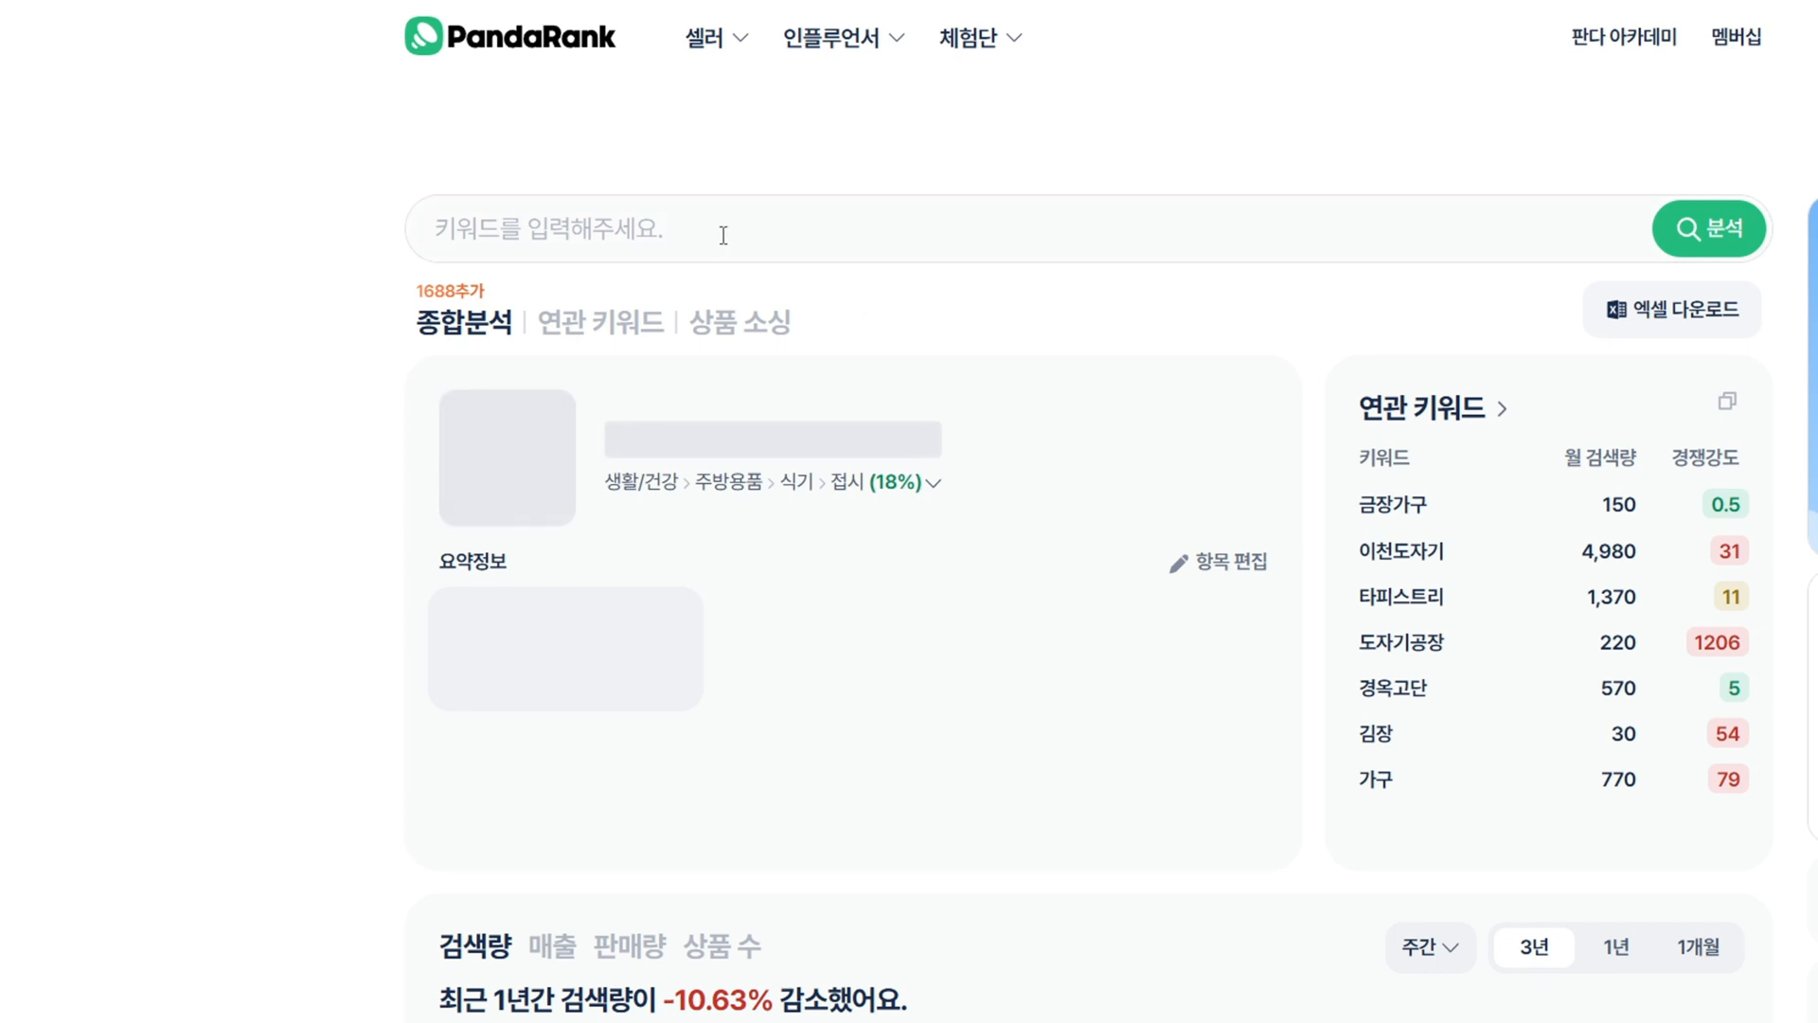
{"action": "left_click", "coordinate": [720, 233]}
{"action": "type", "text": "ㅈㄱ업조끼"}
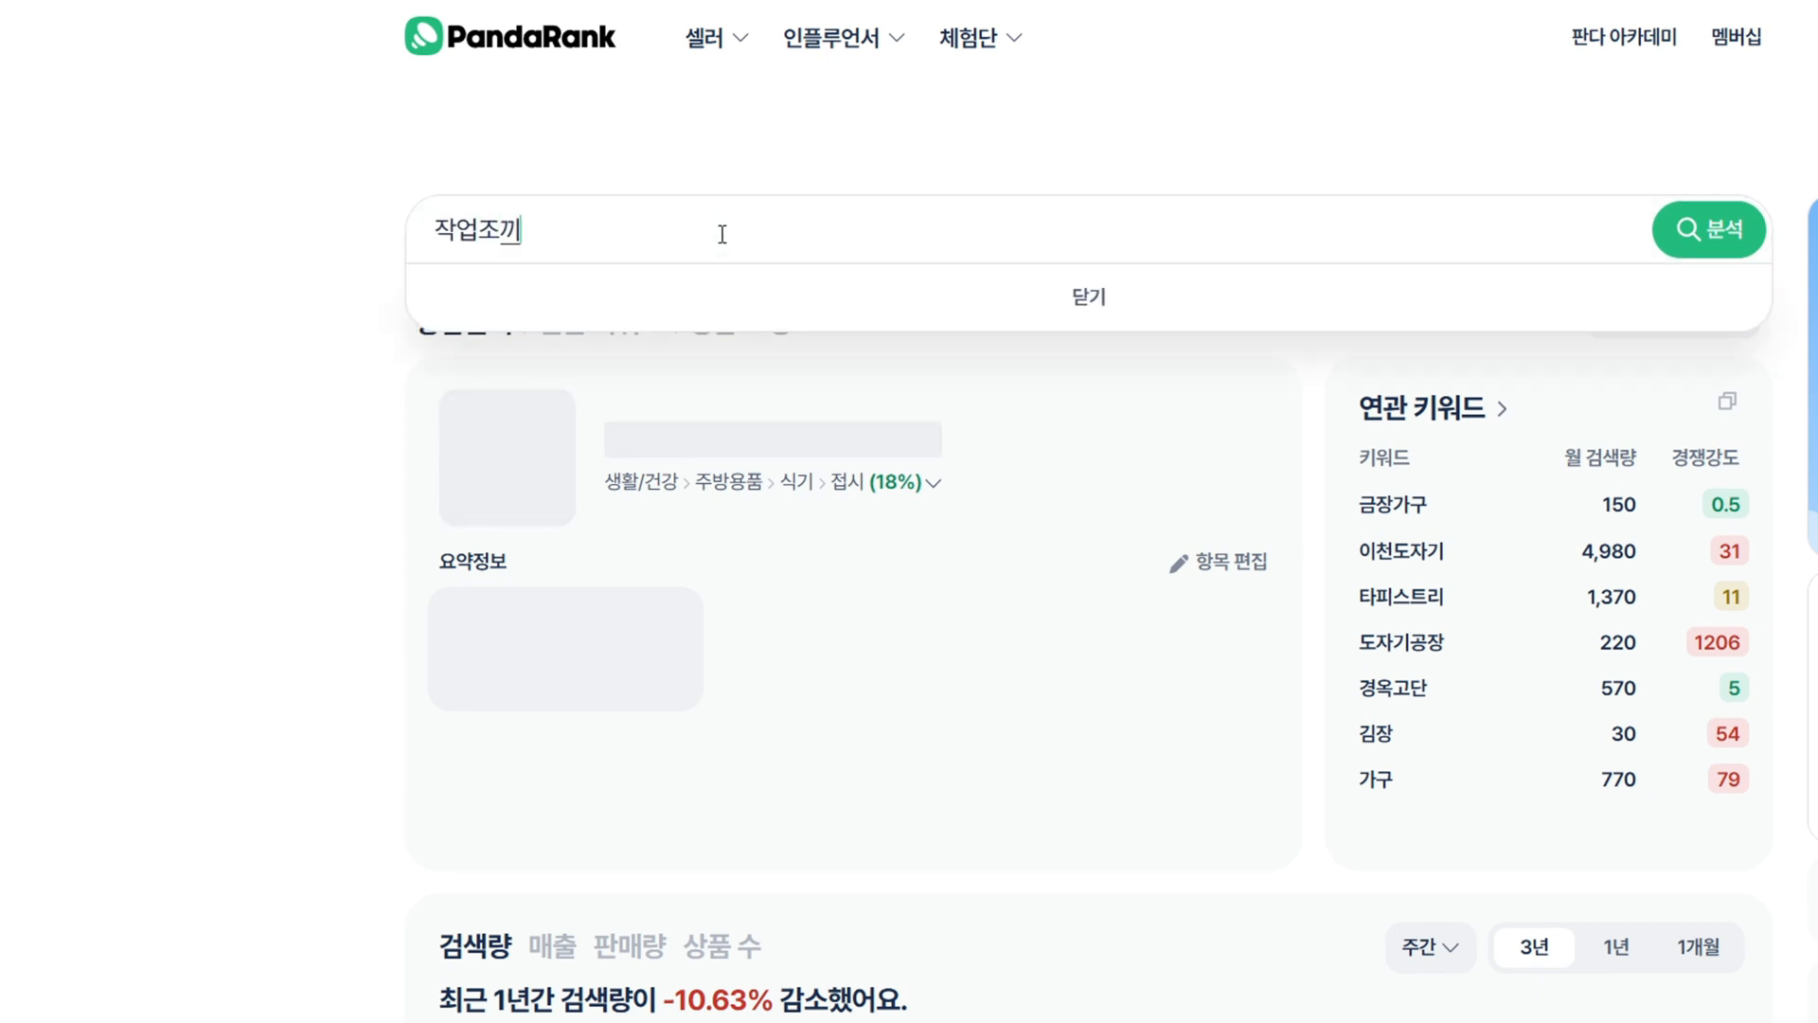
{"action": "key", "text": "Return"}
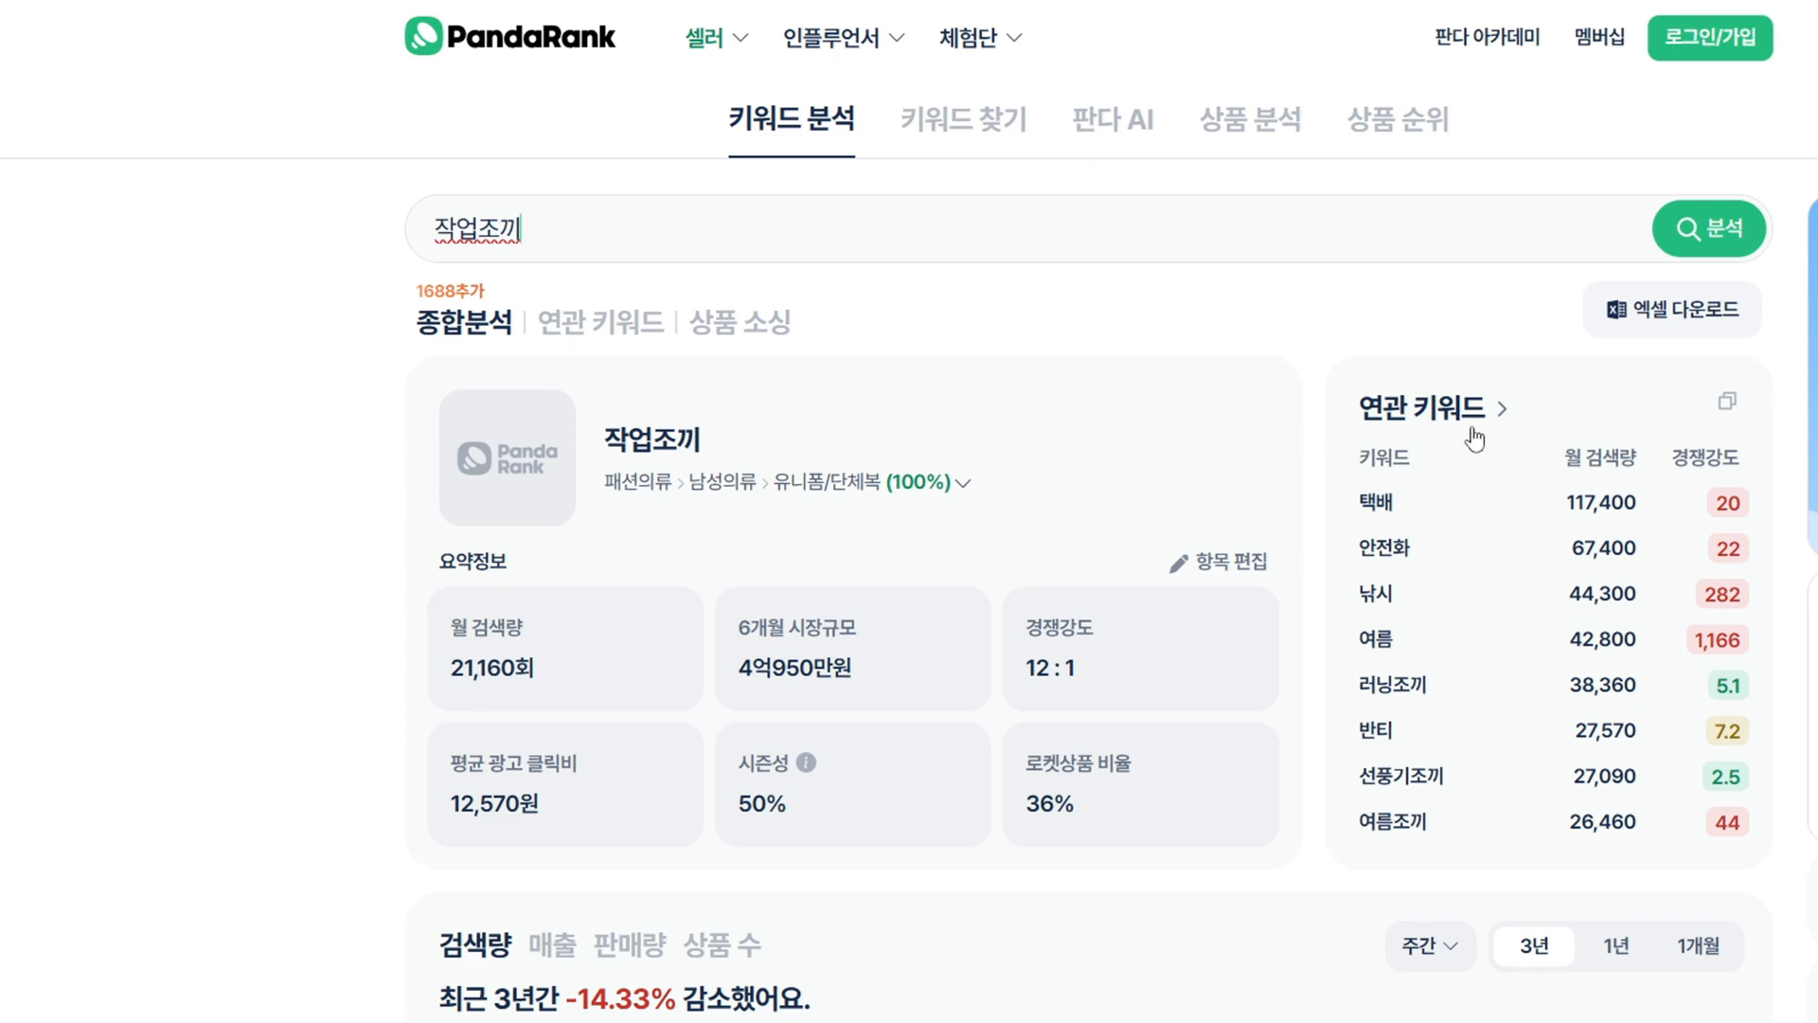
- Open the full related keyword list for 작업조끼 and examine it by monthly search volume for a fitting descriptive word
{"action": "left_click", "coordinate": [1423, 413]}
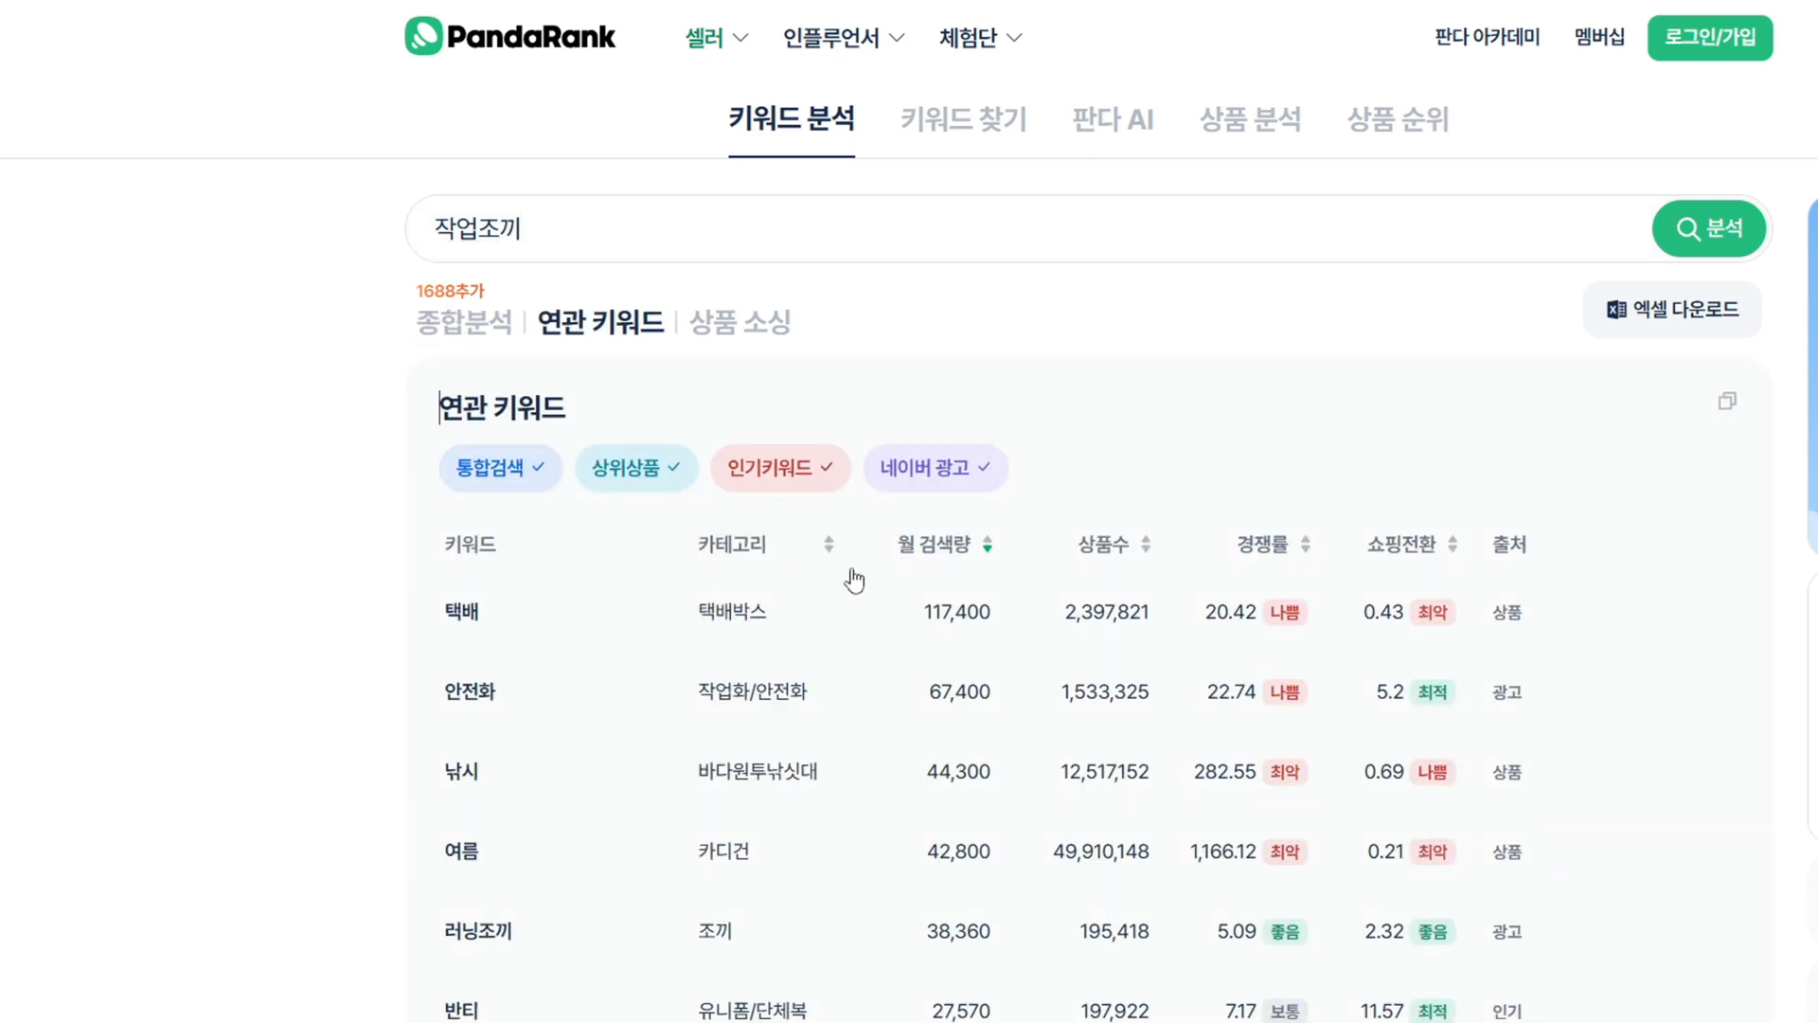
{"action": "left_click", "coordinate": [985, 555]}
{"action": "left_click", "coordinate": [985, 555]}
{"action": "scroll", "coordinate": [886, 588], "scroll_direction": "down", "scroll_amount": 2}
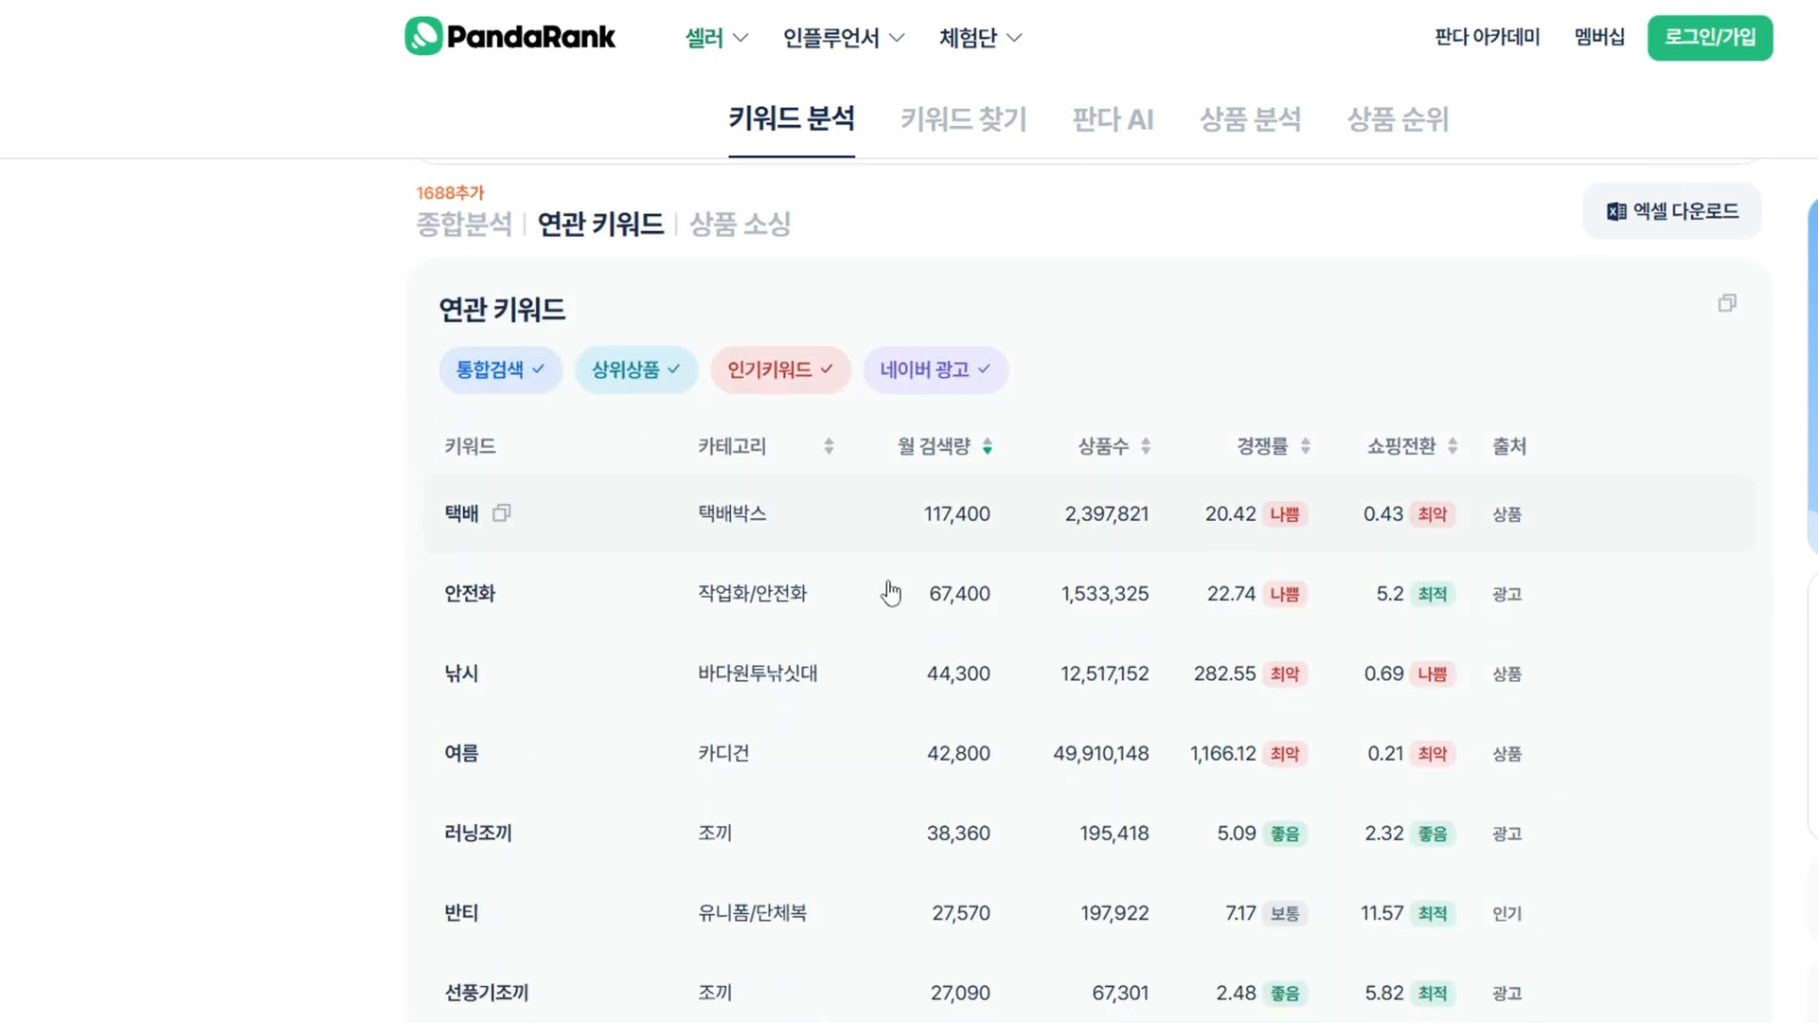
{"action": "scroll", "coordinate": [663, 507], "scroll_direction": "up", "scroll_amount": 2}
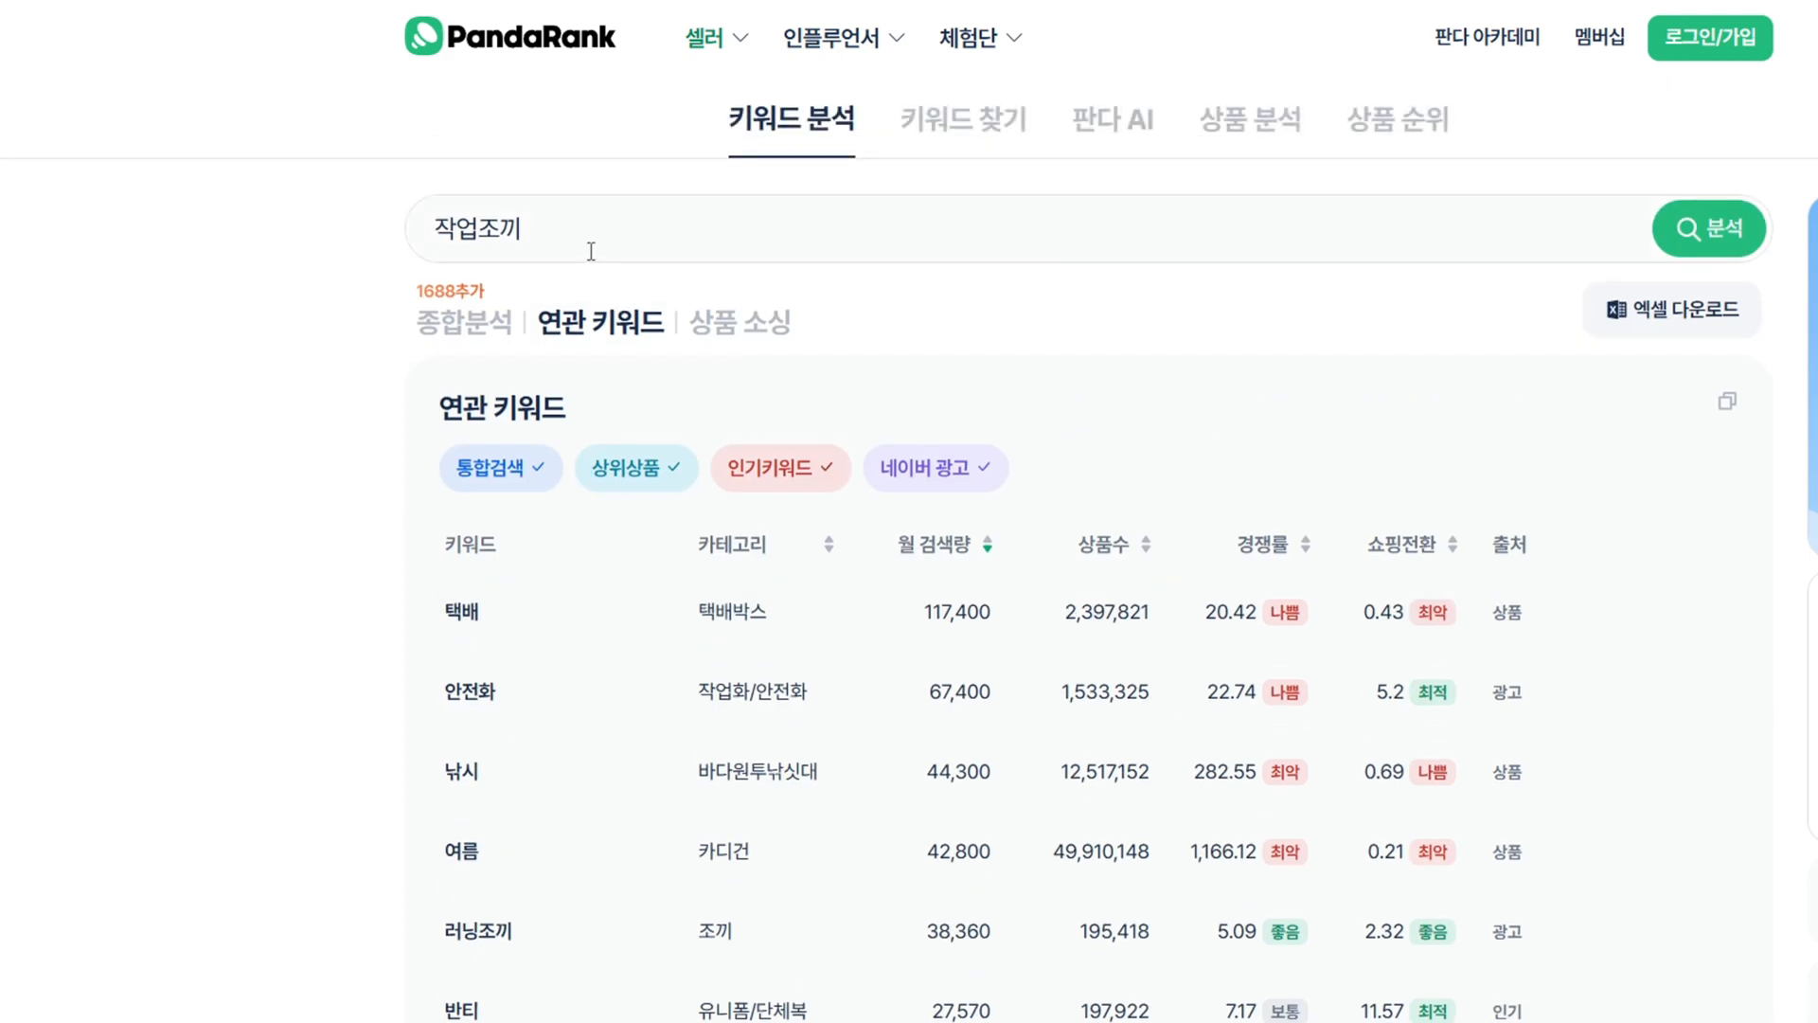
{"action": "scroll", "coordinate": [591, 252], "scroll_direction": "down", "scroll_amount": 2}
{"action": "mouse_move", "coordinate": [508, 560]}
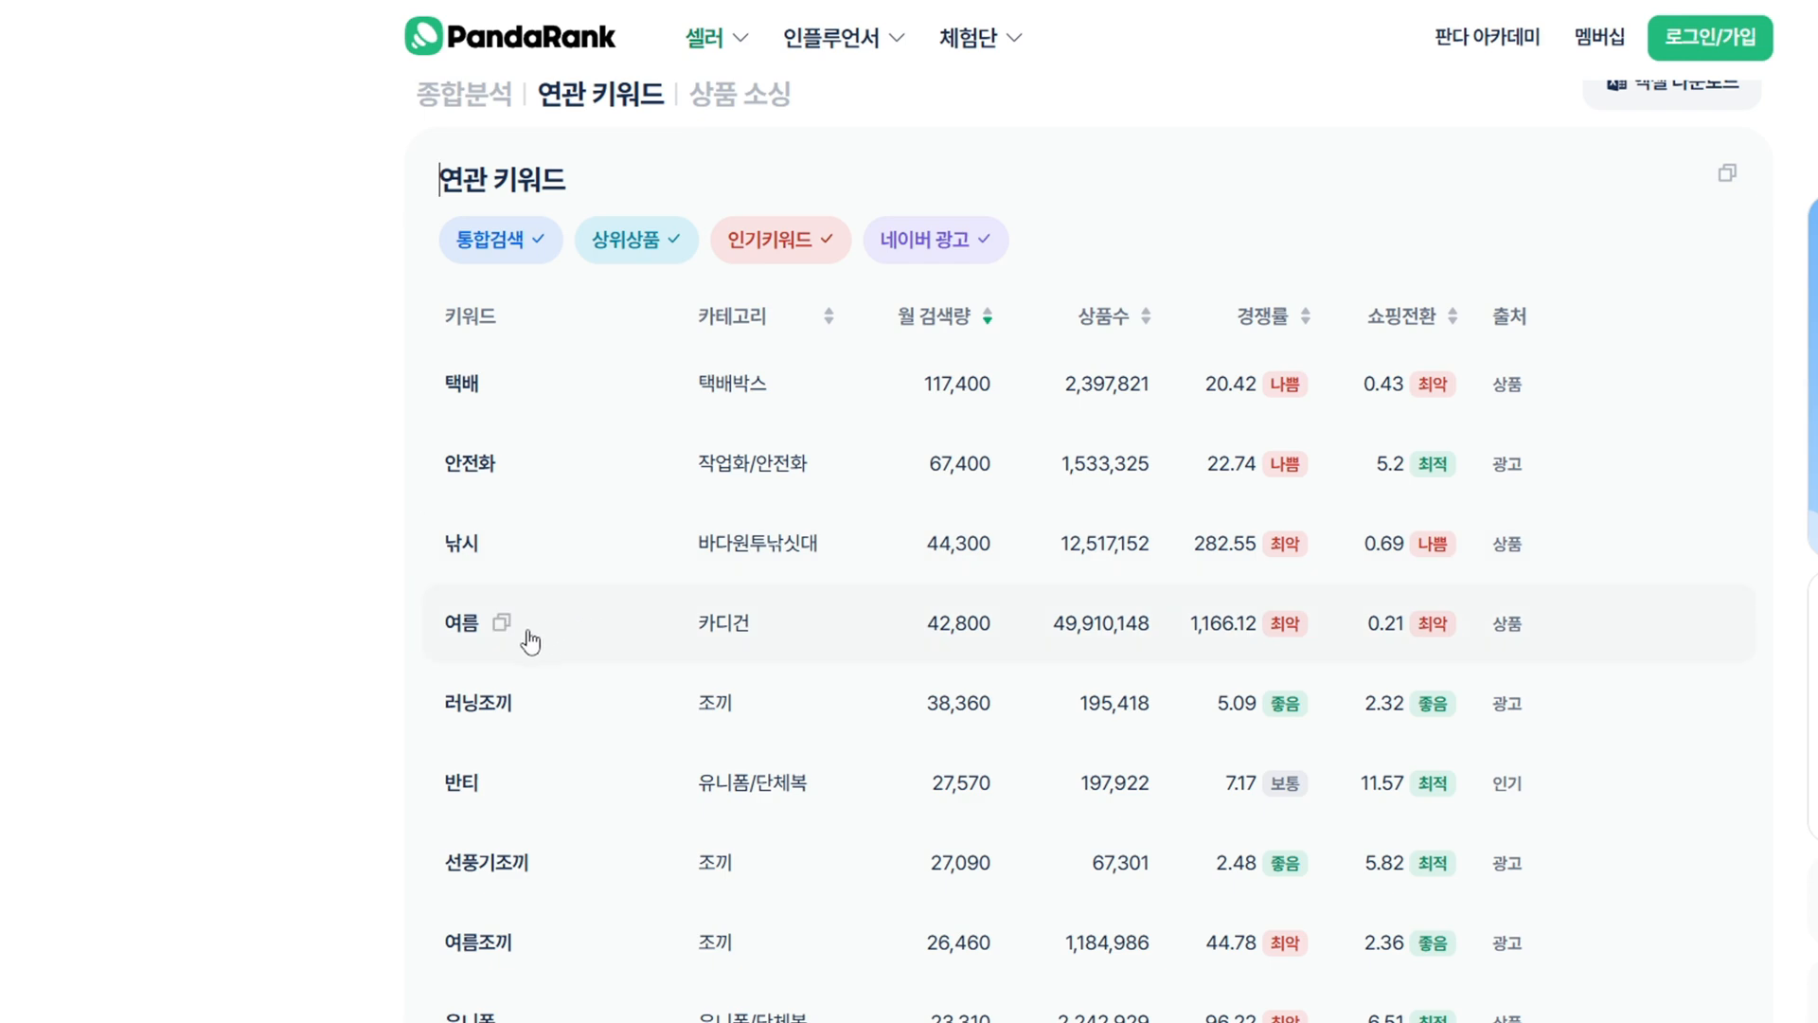
{"action": "scroll", "coordinate": [327, 603], "scroll_direction": "up", "scroll_amount": 2}
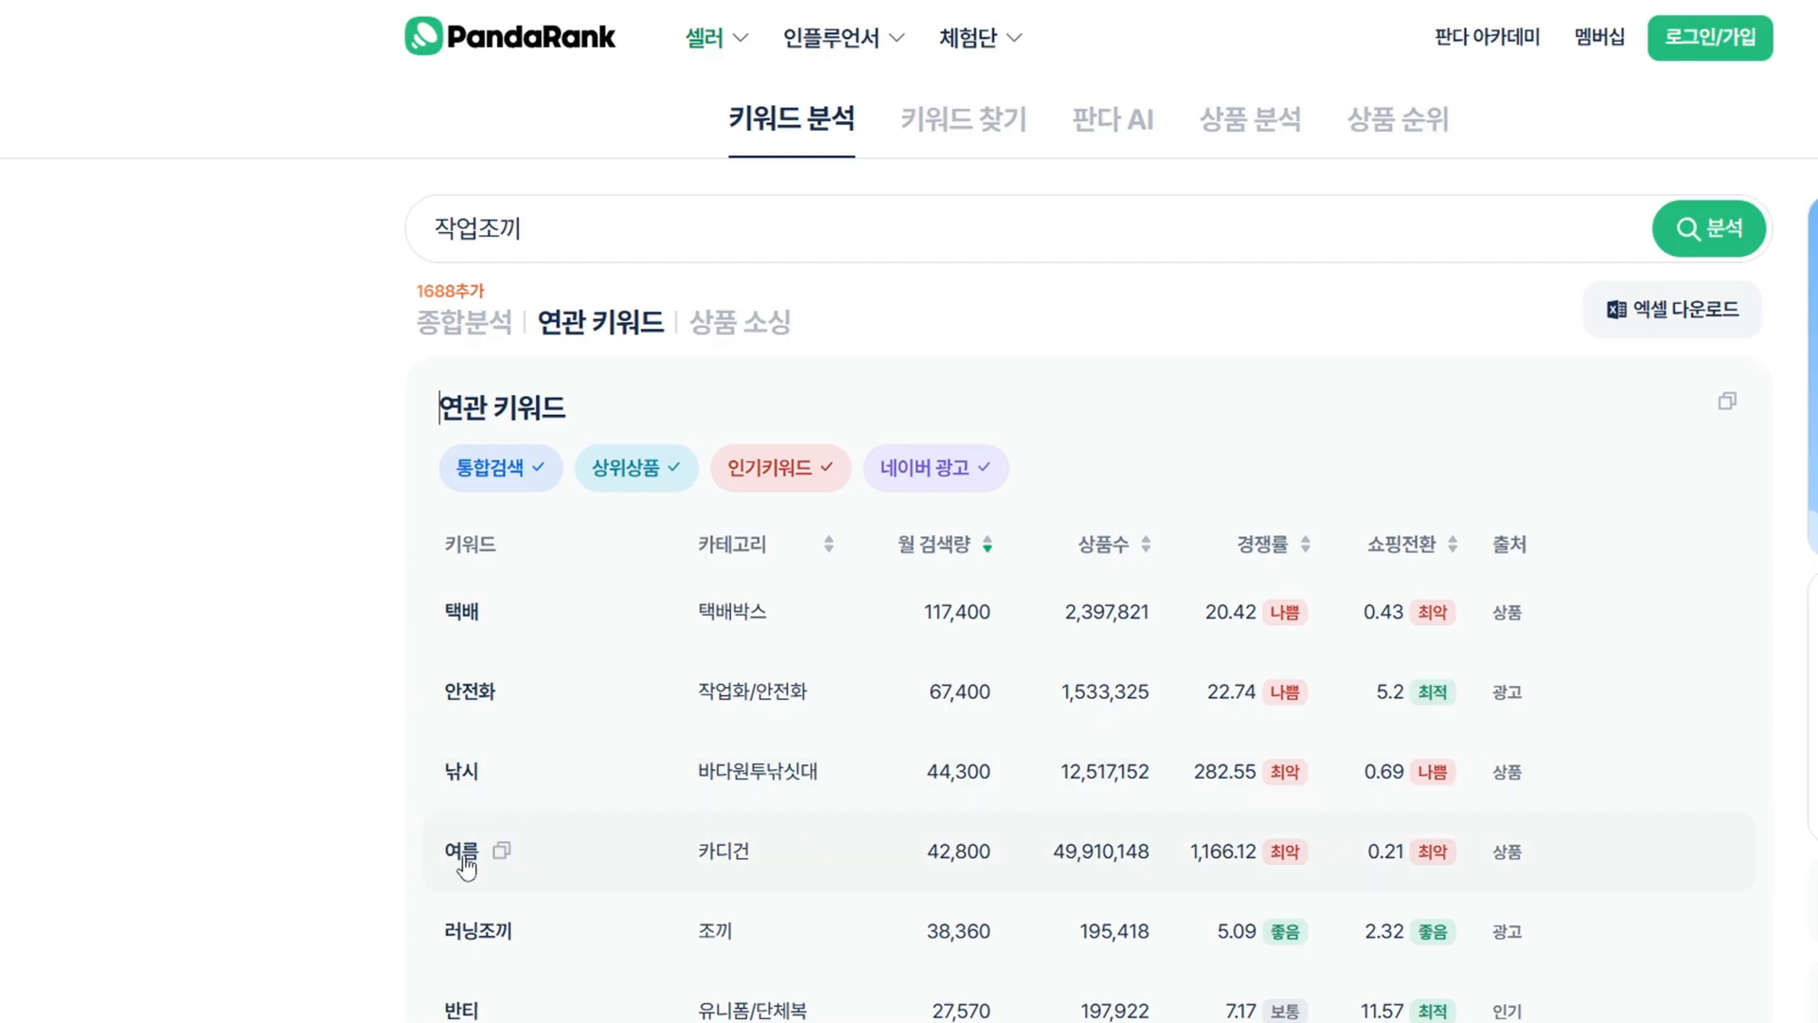
{"action": "scroll", "coordinate": [516, 842], "scroll_direction": "down", "scroll_amount": 1}
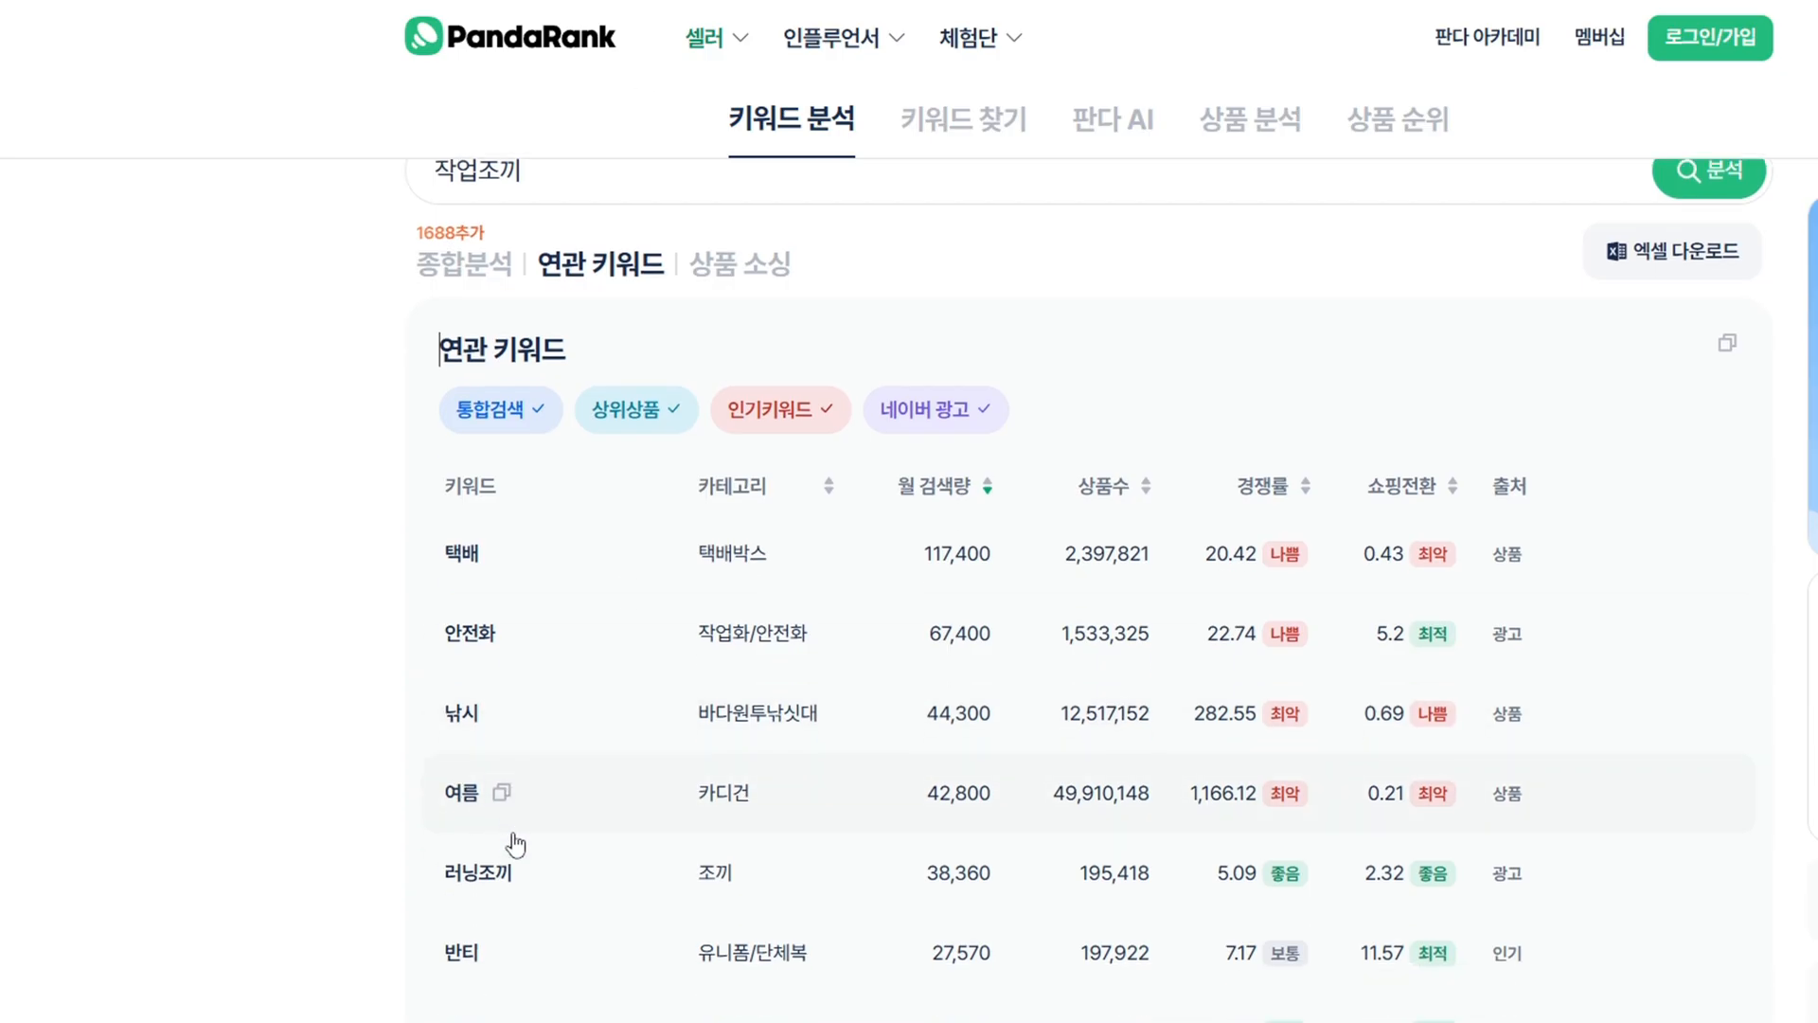
{"action": "scroll", "coordinate": [535, 857], "scroll_direction": "down", "scroll_amount": 2}
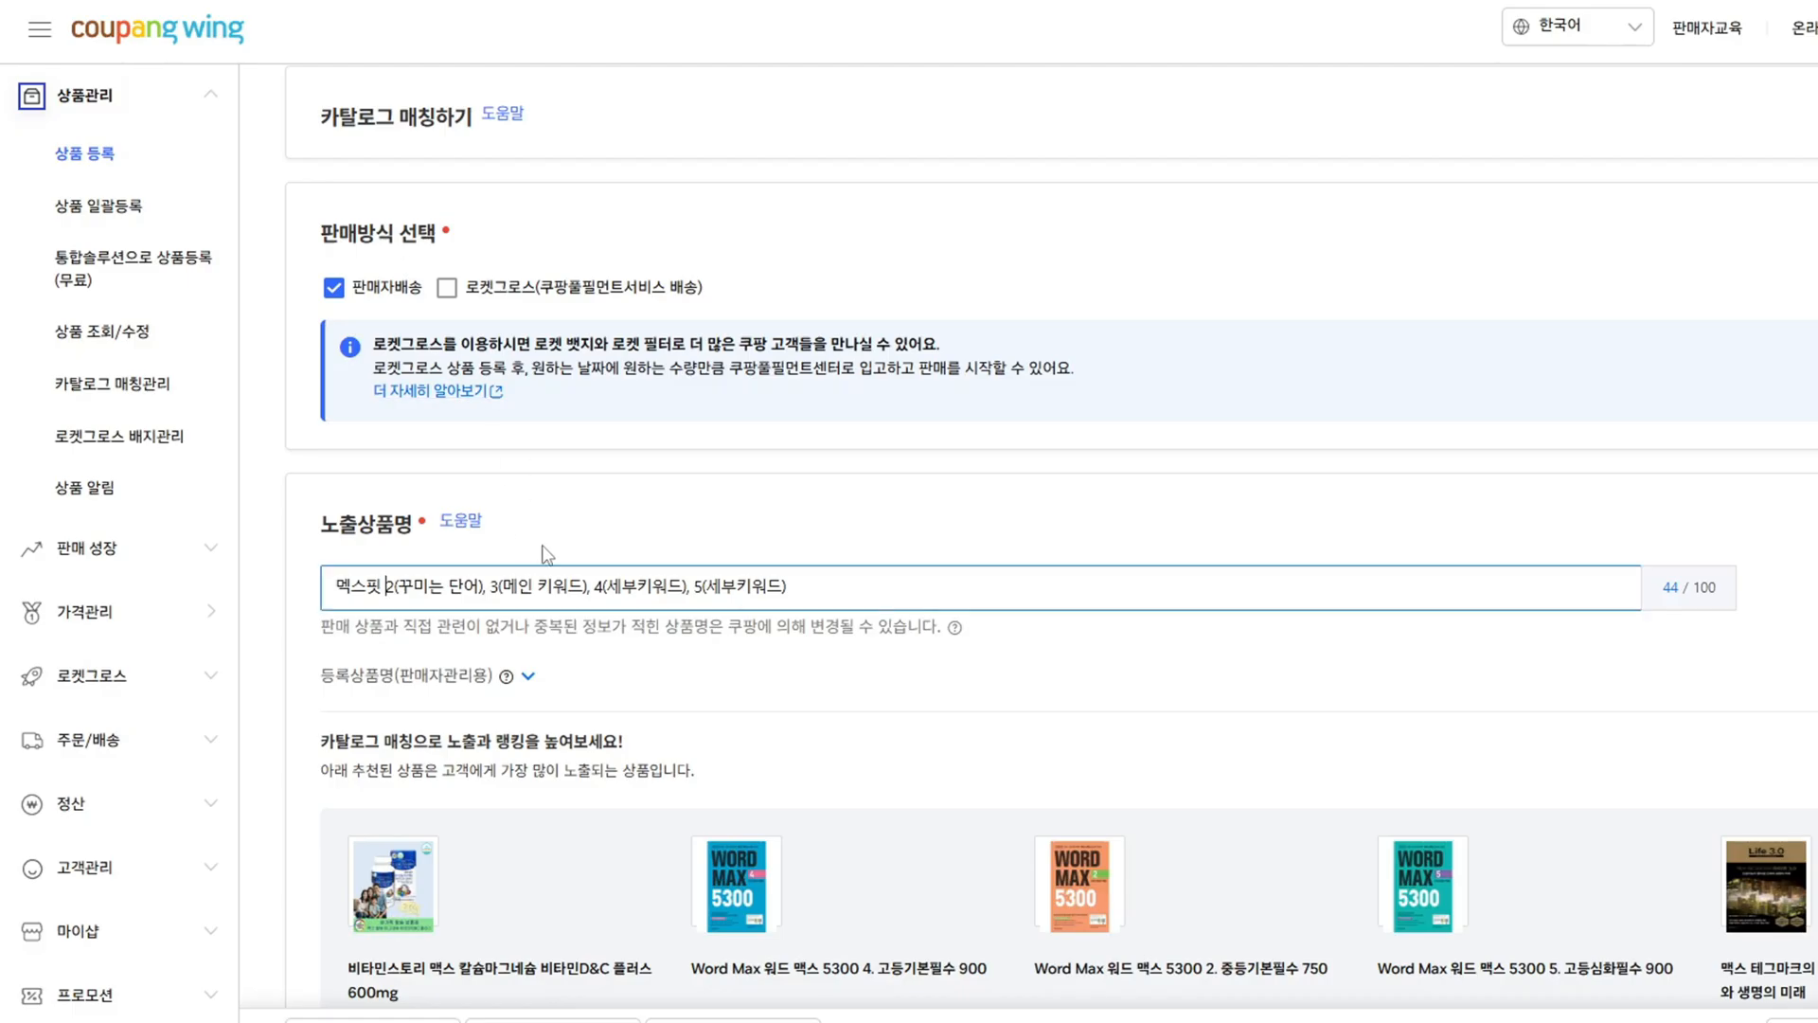
- Back in the Coupang Wing form, replace 2(꾸미는 단어) in the 노출상품명 with 여름
{"action": "left_click_drag", "start_coordinate": [384, 589], "coordinate": [484, 589]}
{"action": "type", "text": "름"}
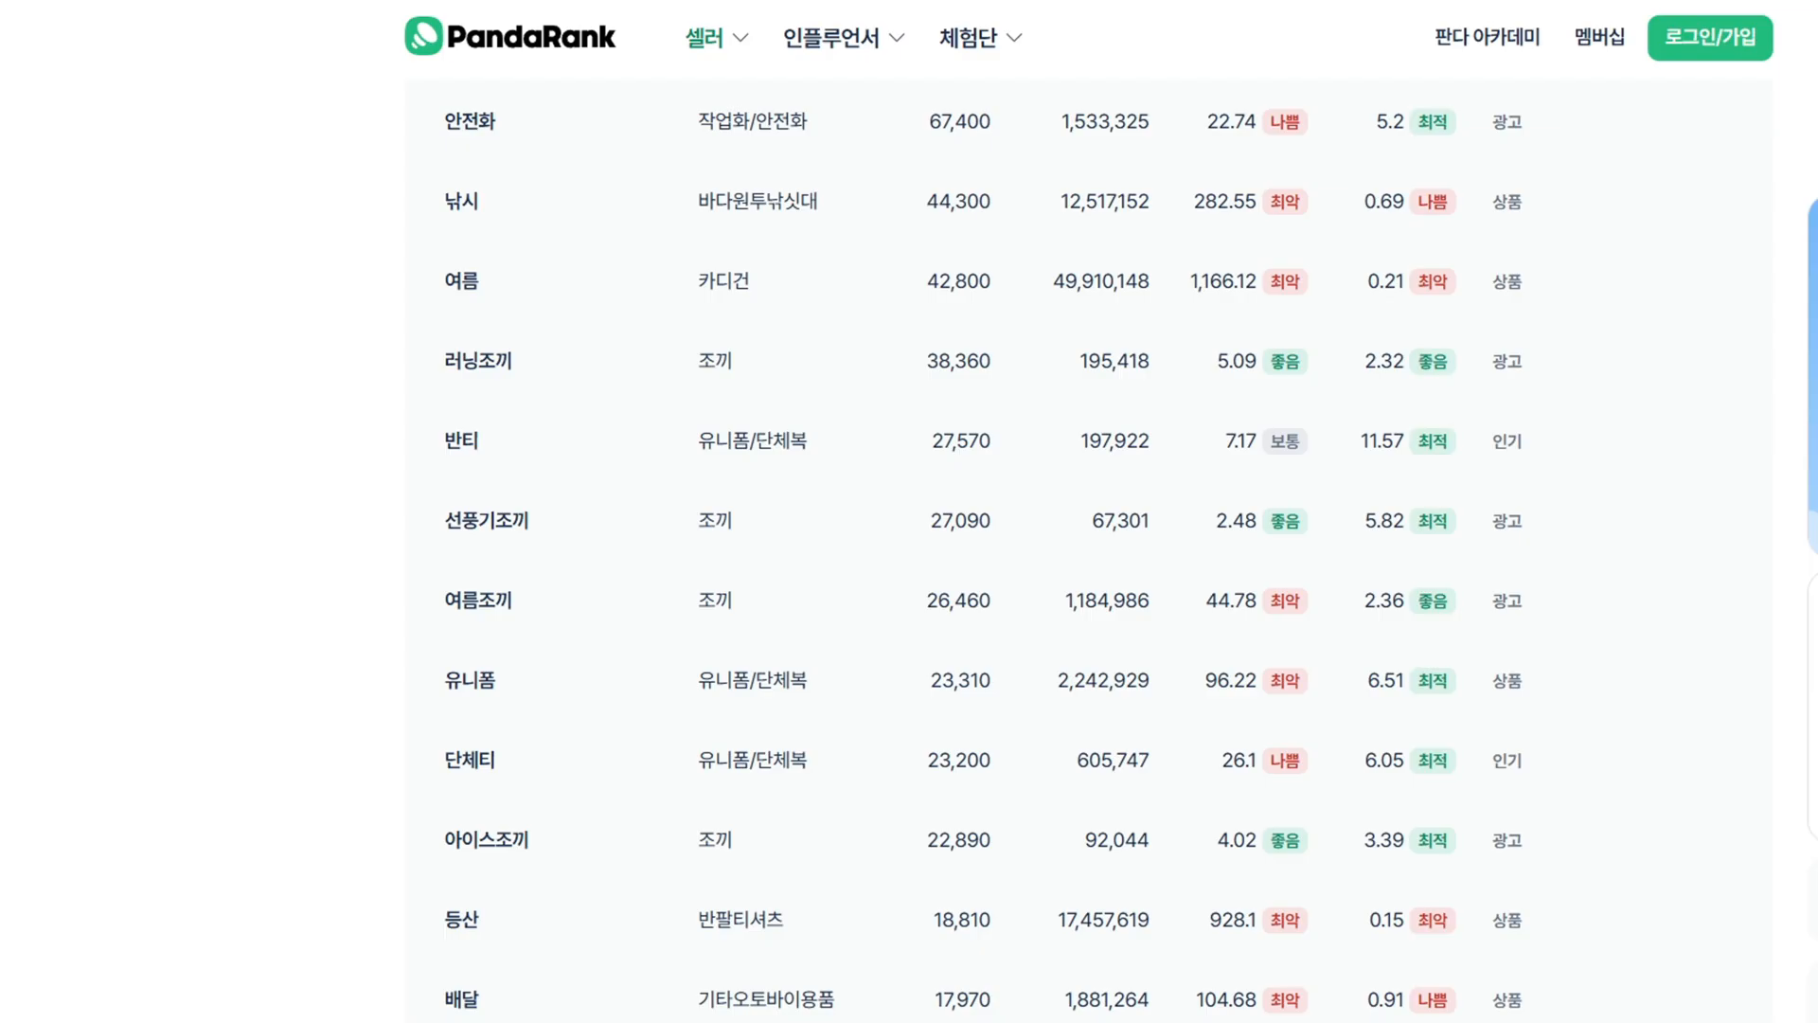
- Check further related keywords in PandaRank, and replace 3(메인 키워드) and its surrounding commas in the Coupang Wing 노출상품명 with 작업조끼
{"action": "scroll", "coordinate": [540, 580], "scroll_direction": "down", "scroll_amount": 10}
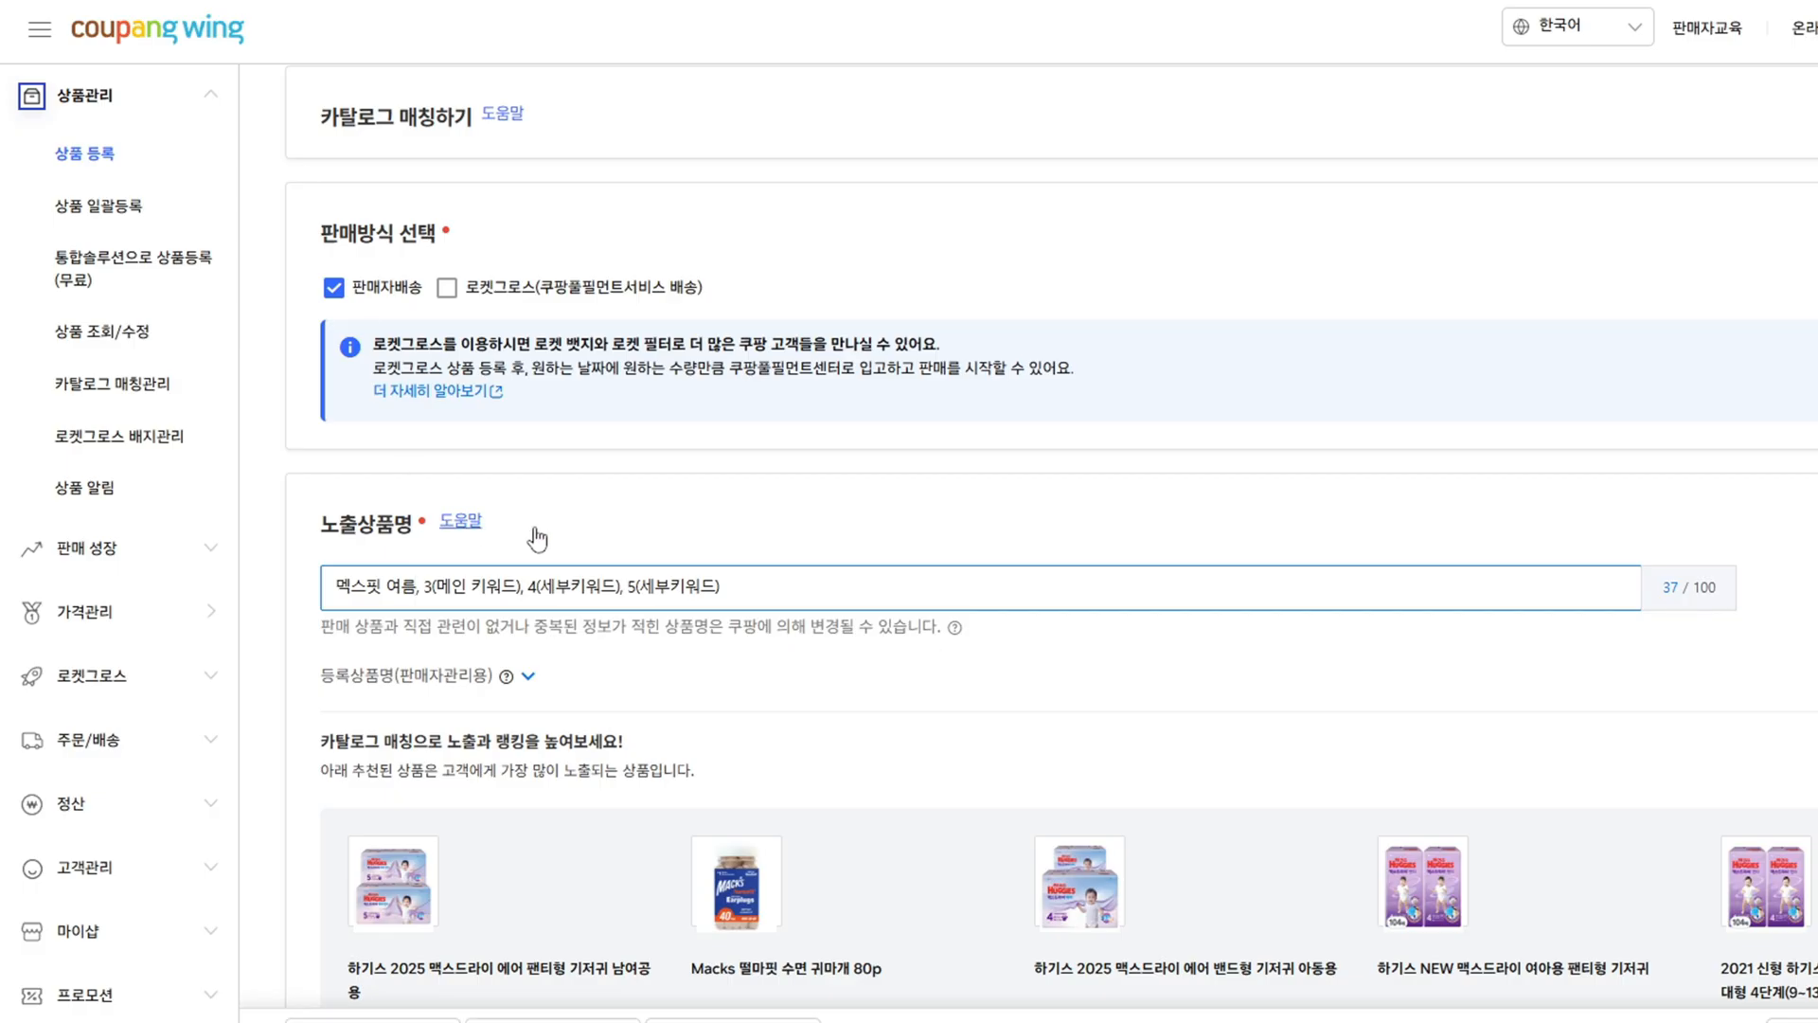
{"action": "key", "text": "BackSpace"}
{"action": "type", "text": "작업조"}
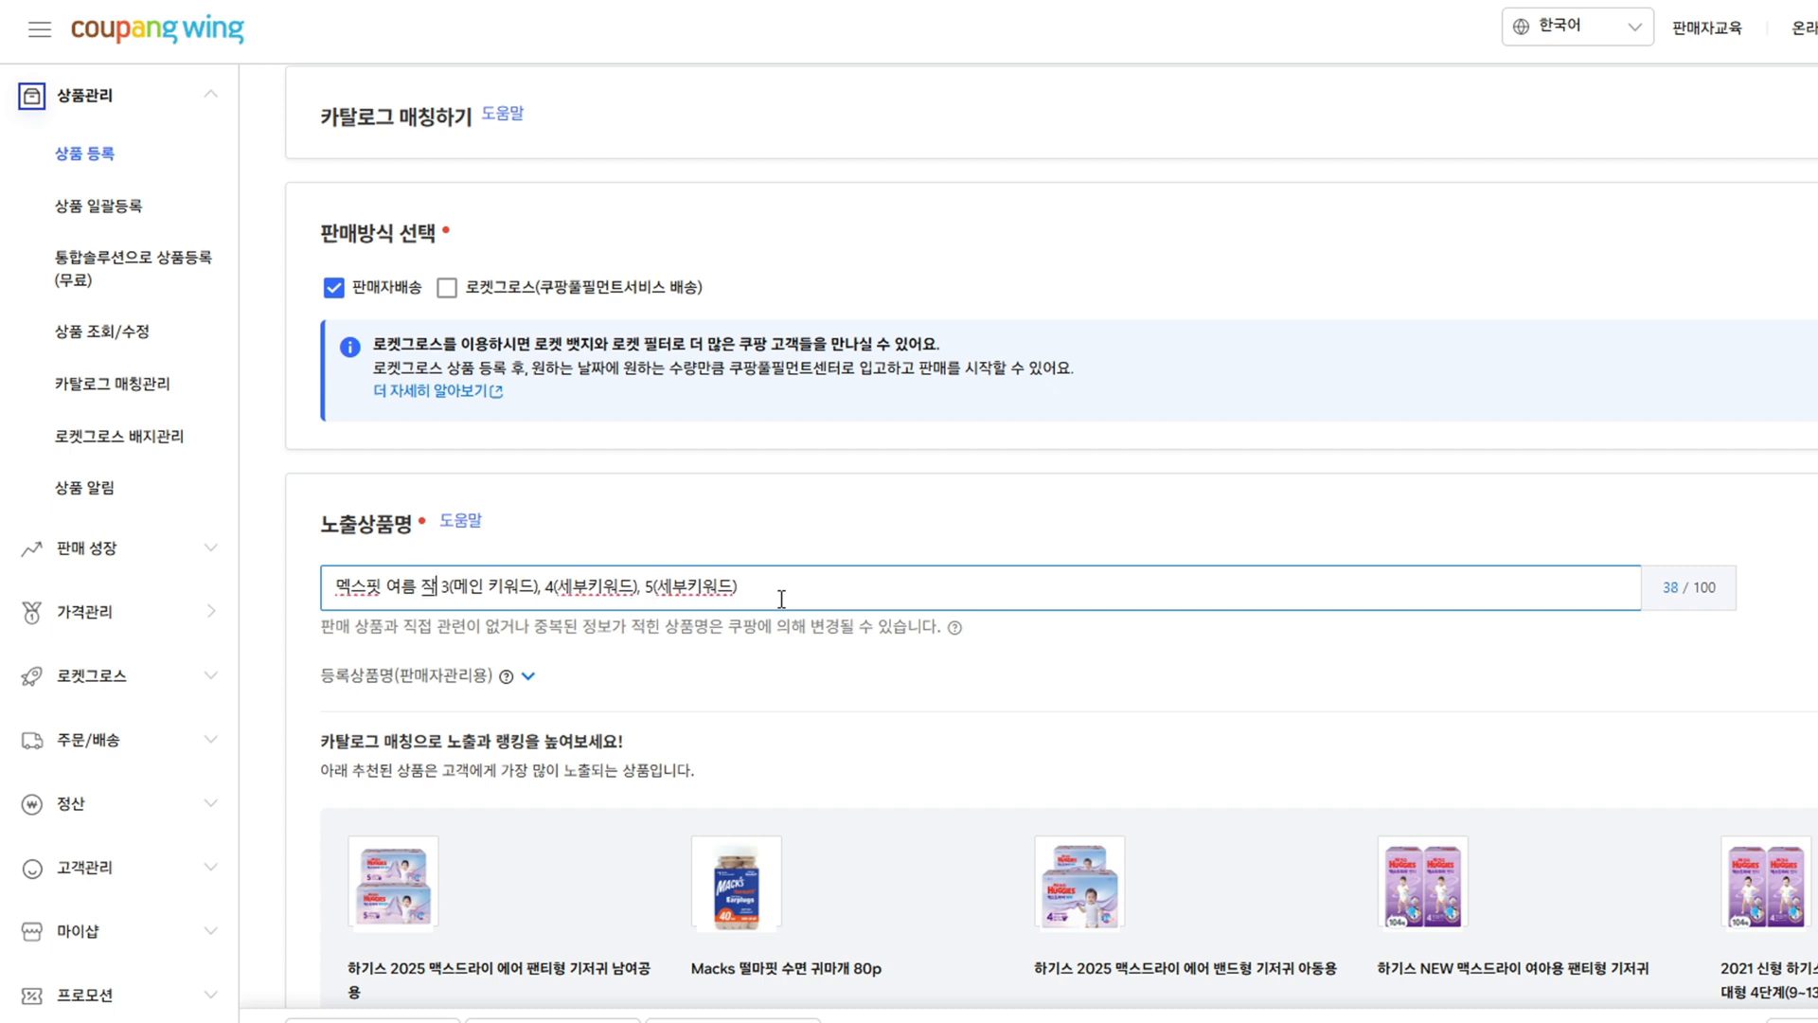
{"action": "type", "text": "끼"}
{"action": "key", "text": "Delete"}
{"action": "key", "text": "Delete"}
{"action": "key", "text": "Delete"}
{"action": "key", "text": "Delete"}
{"action": "key", "text": "Delete"}
{"action": "key", "text": "Delete"}
{"action": "key", "text": "Delete"}
{"action": "key", "text": "Delete"}
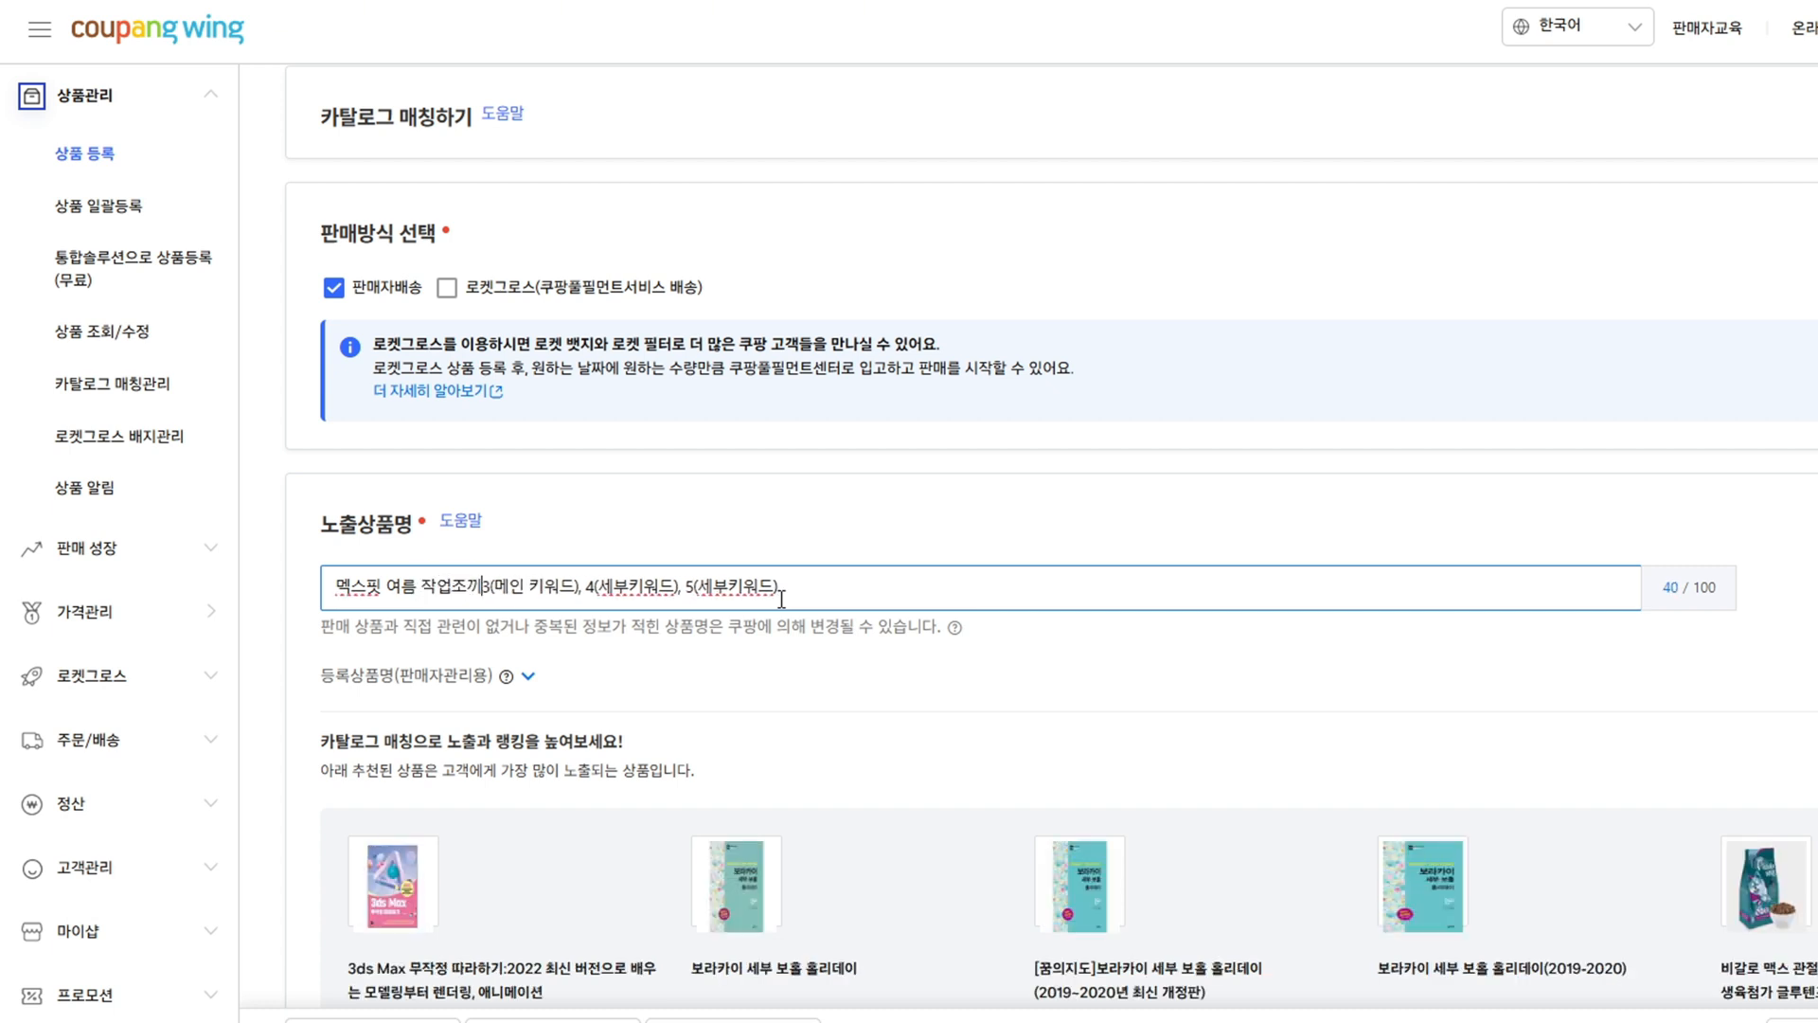
{"action": "key", "text": "Delete"}
{"action": "key", "text": "Delete"}
{"action": "key", "text": "Delete"}
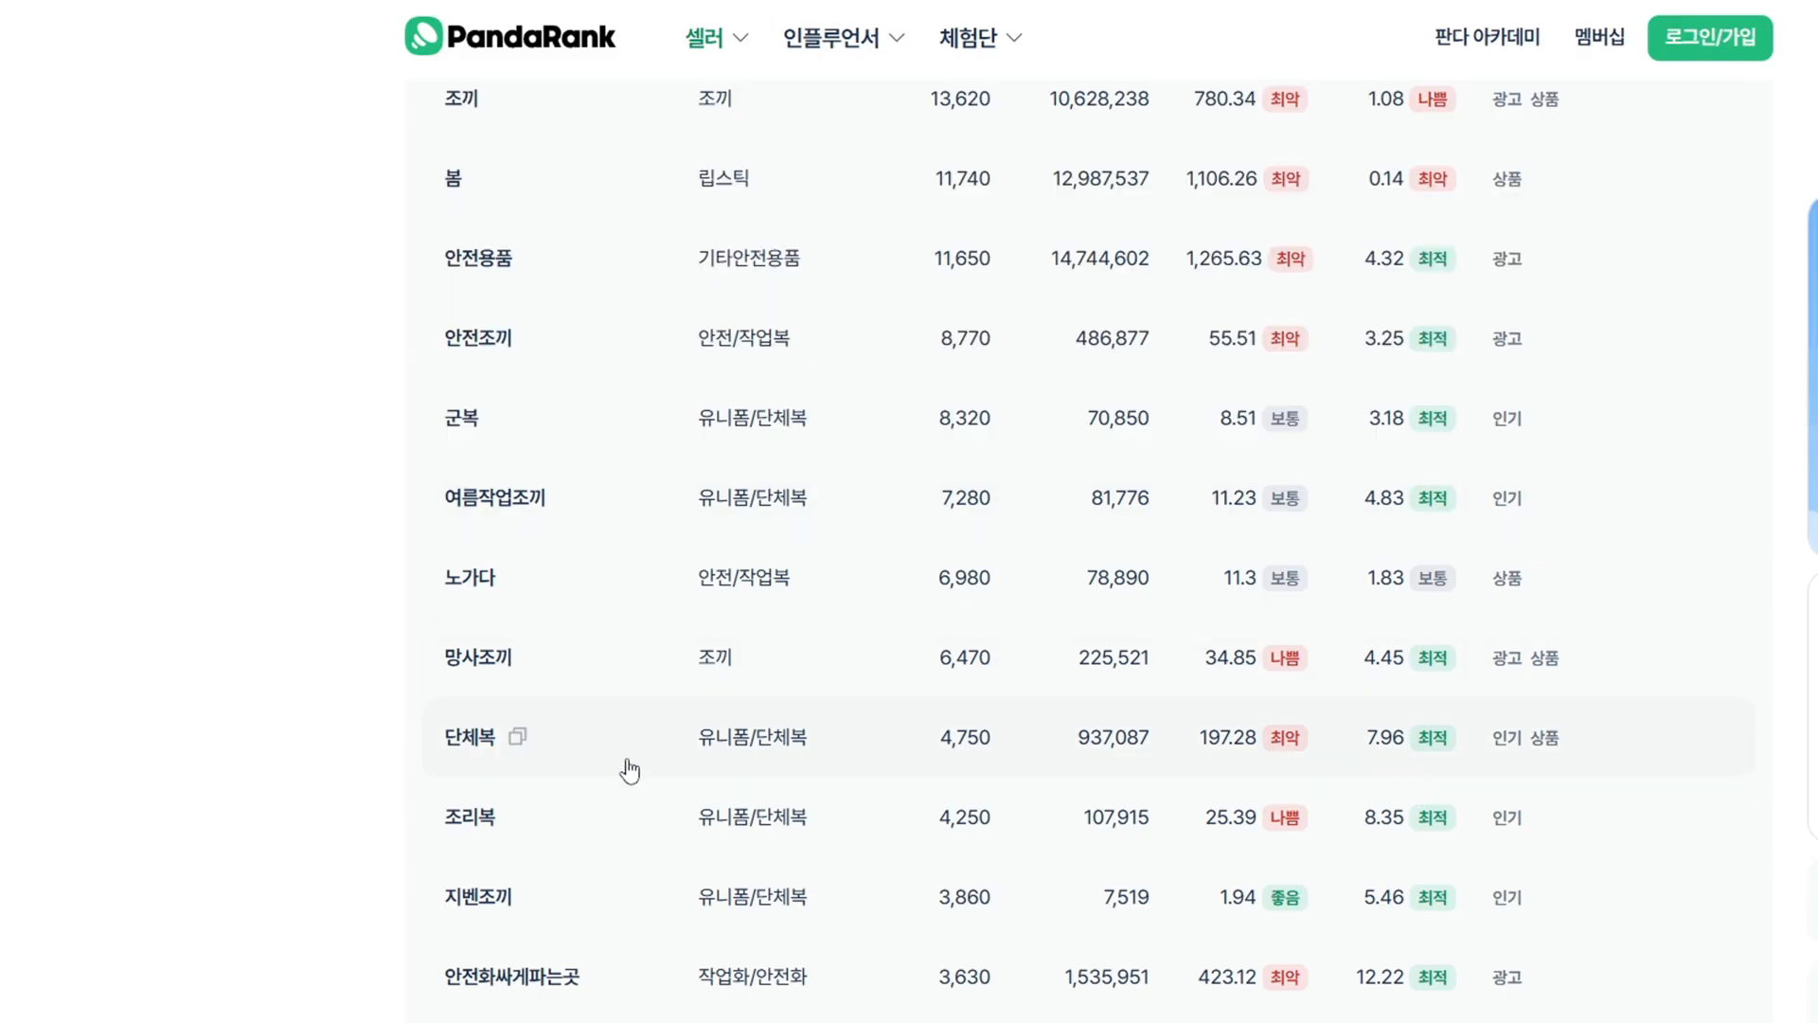
- Switch to PandaRank, look through the related keywords for a detail keyword and open the analysis of 아이스조끼
{"action": "scroll", "coordinate": [612, 716], "scroll_direction": "down", "scroll_amount": 3}
{"action": "scroll", "coordinate": [612, 717], "scroll_direction": "up", "scroll_amount": 15}
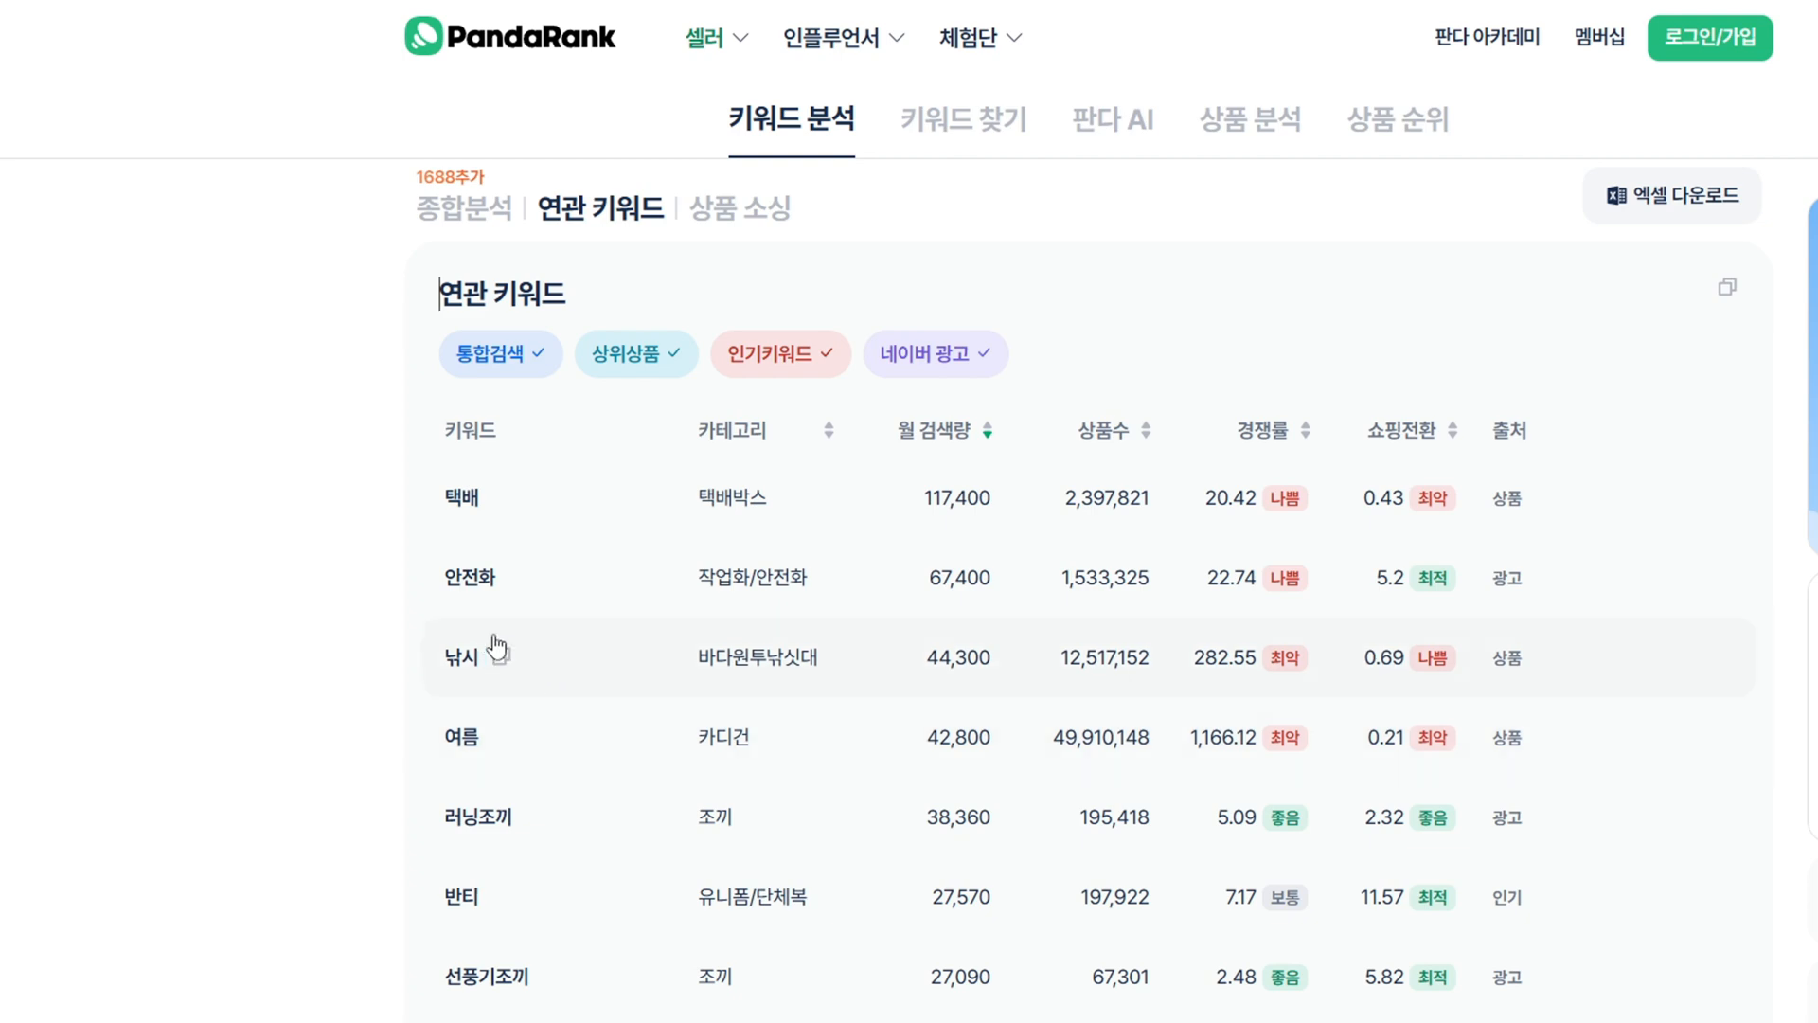
{"action": "scroll", "coordinate": [441, 694], "scroll_direction": "down", "scroll_amount": 3}
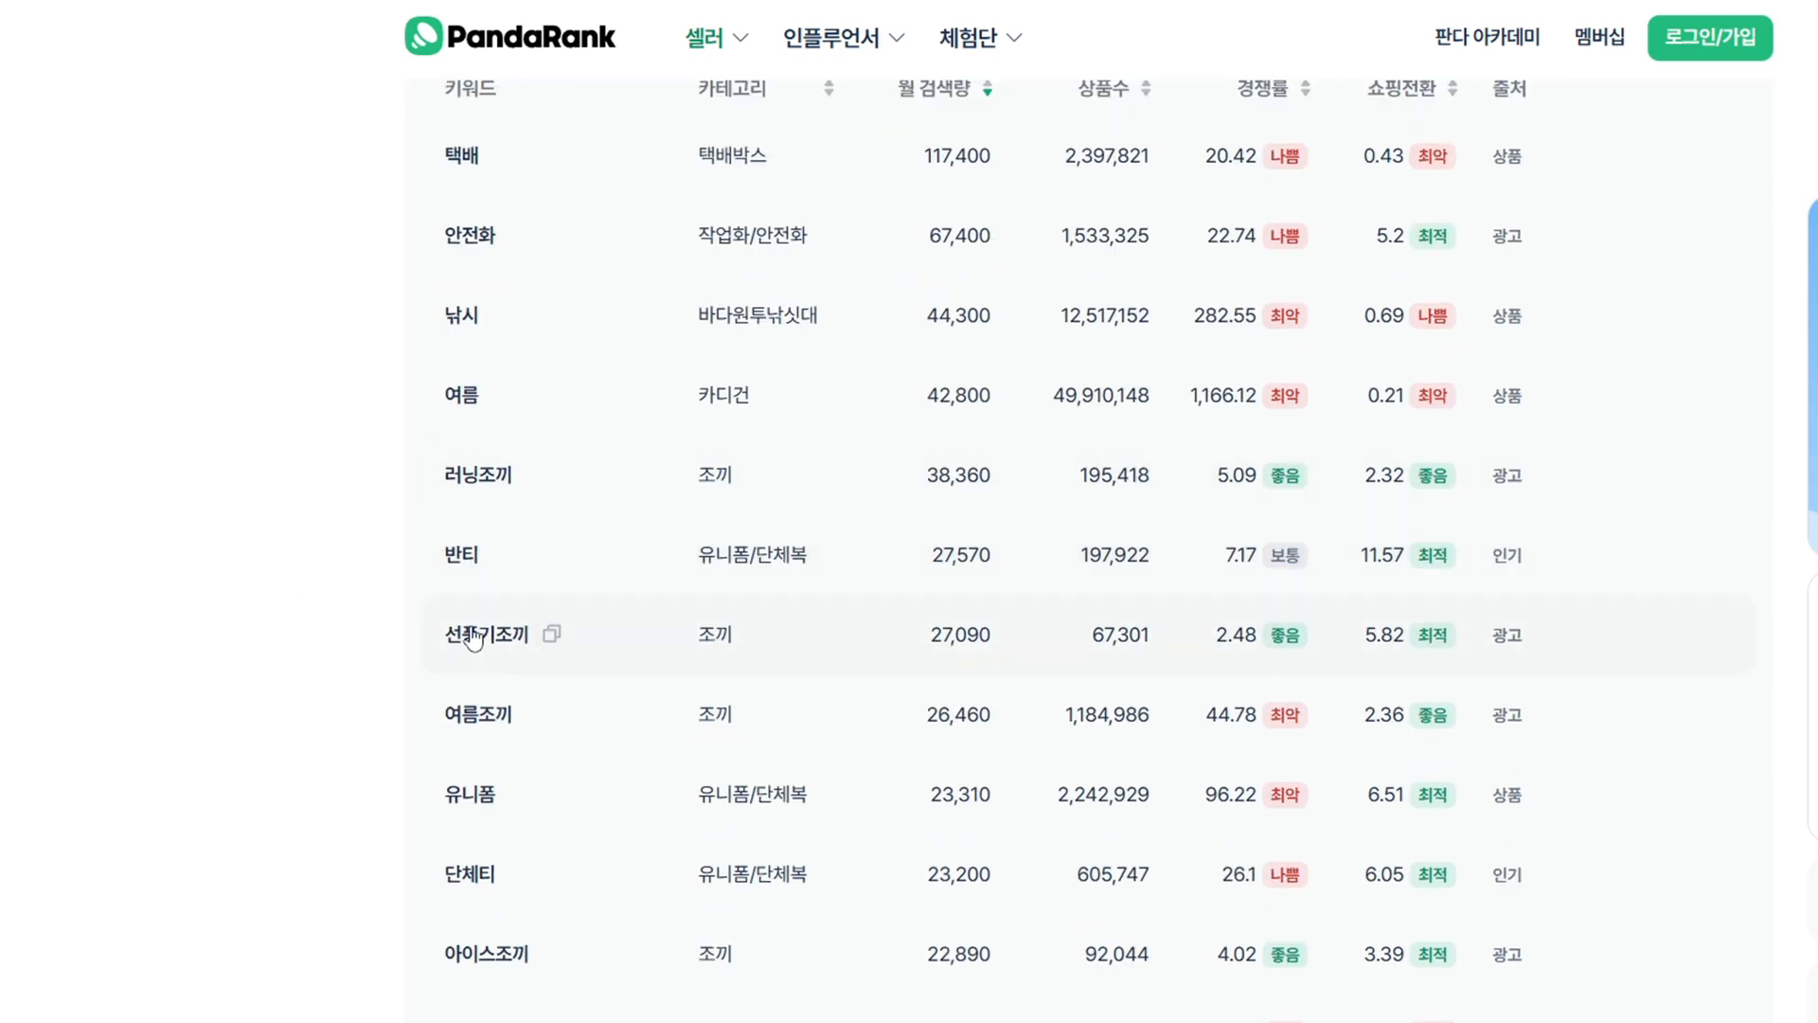
{"action": "scroll", "coordinate": [541, 625], "scroll_direction": "down", "scroll_amount": 2}
{"action": "scroll", "coordinate": [568, 596], "scroll_direction": "down", "scroll_amount": 3}
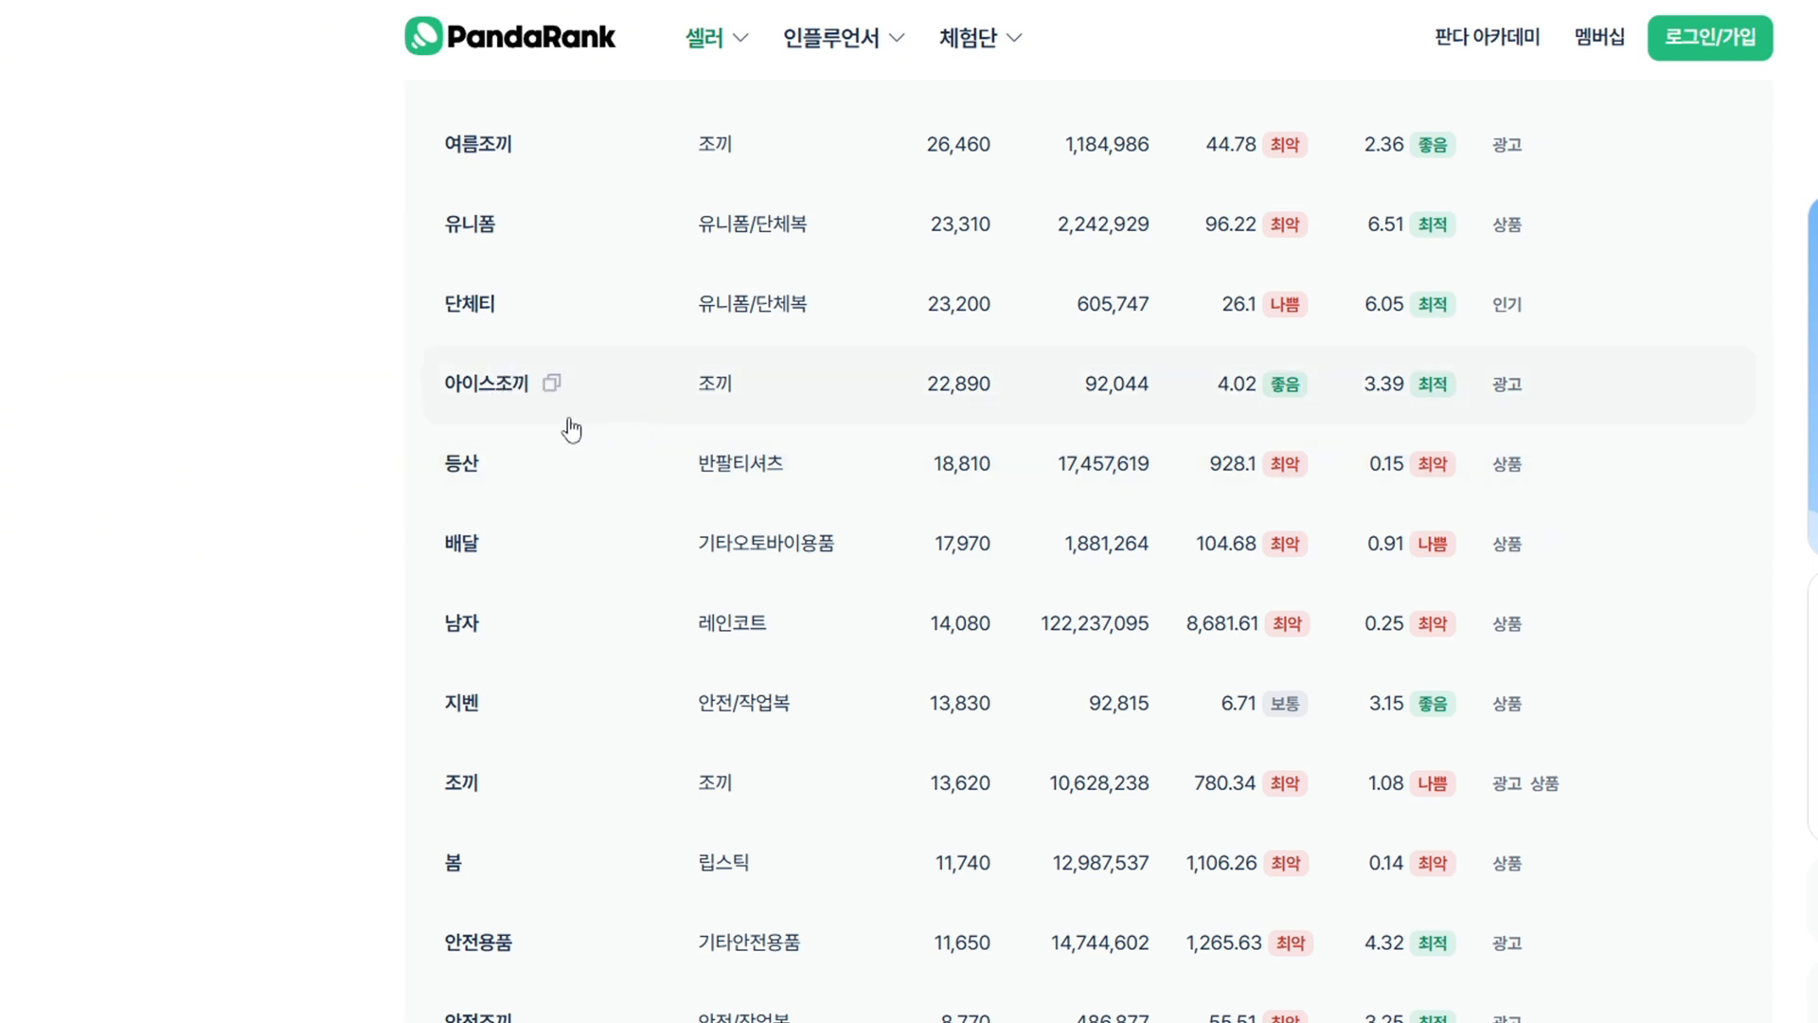
{"action": "left_click", "coordinate": [500, 396]}
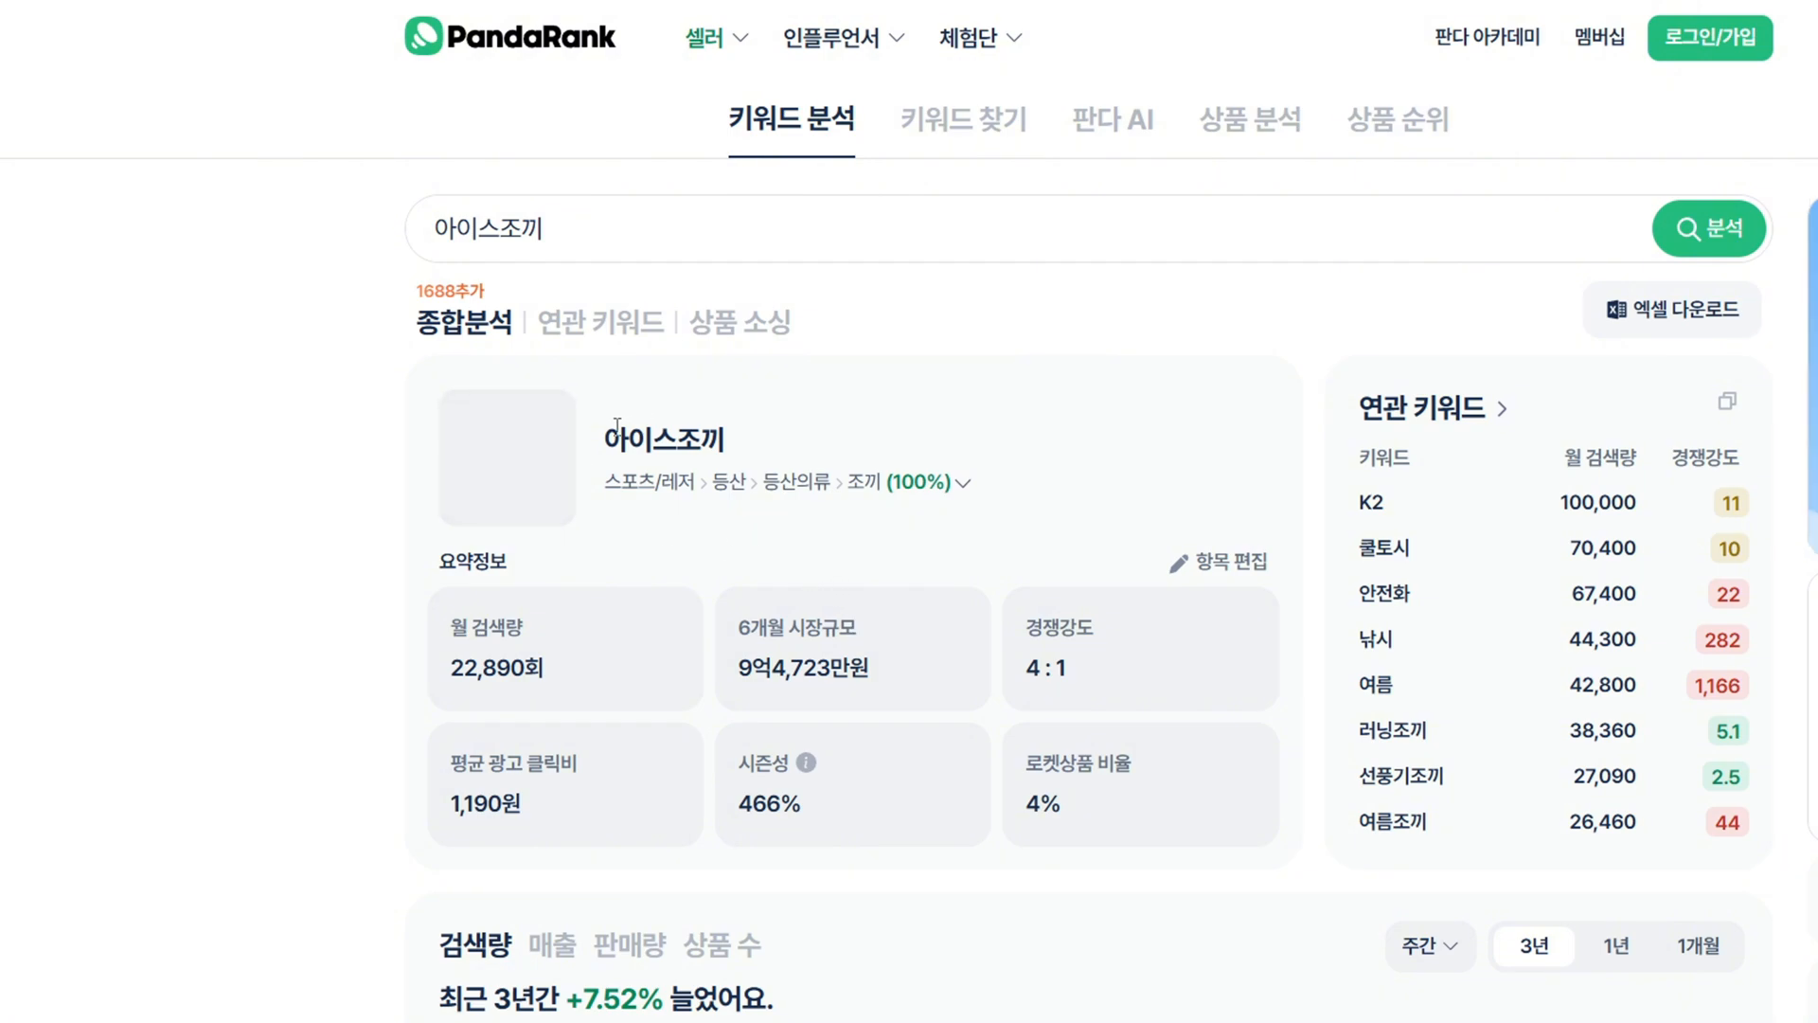
- Copy the keyword 아이스조끼 and replace 5(세부키워드) in the Coupang Wing 노출상품명 with it
{"action": "left_click_drag", "start_coordinate": [602, 438], "coordinate": [860, 436]}
{"action": "key", "text": "ctrl+c"}
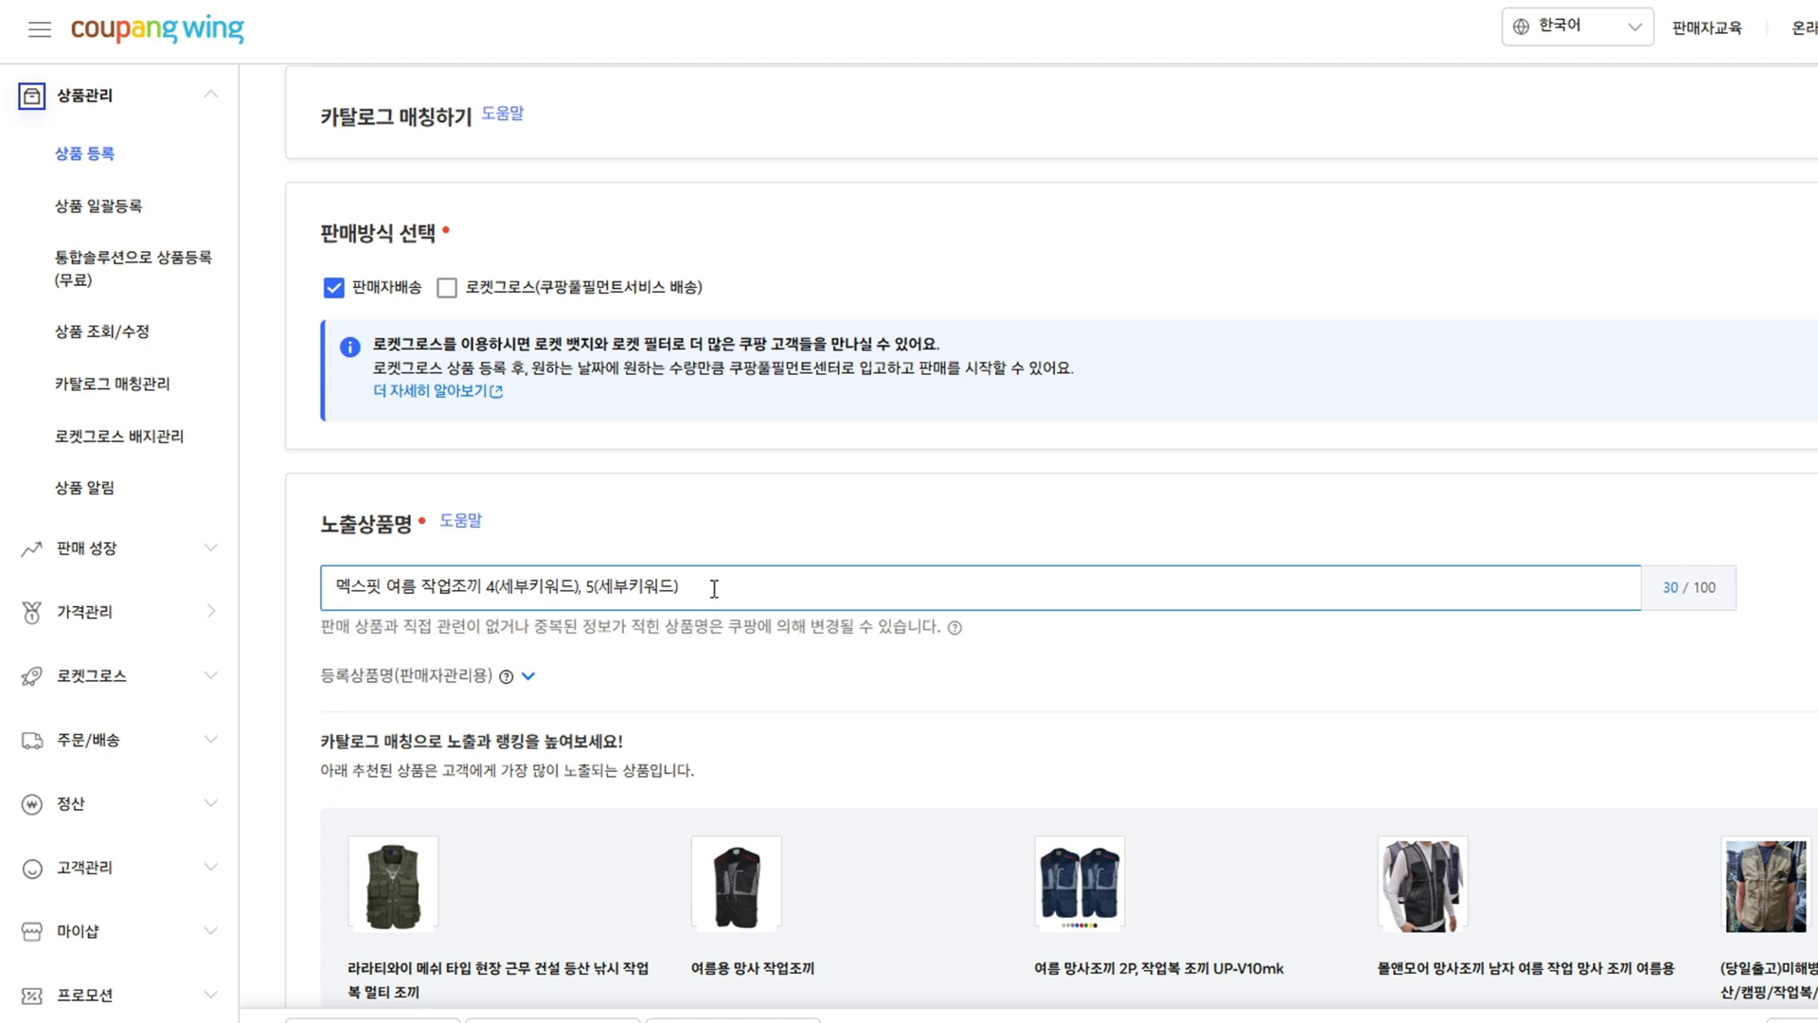
{"action": "left_click_drag", "start_coordinate": [704, 583], "coordinate": [582, 585]}
{"action": "key", "text": "ctrl+v"}
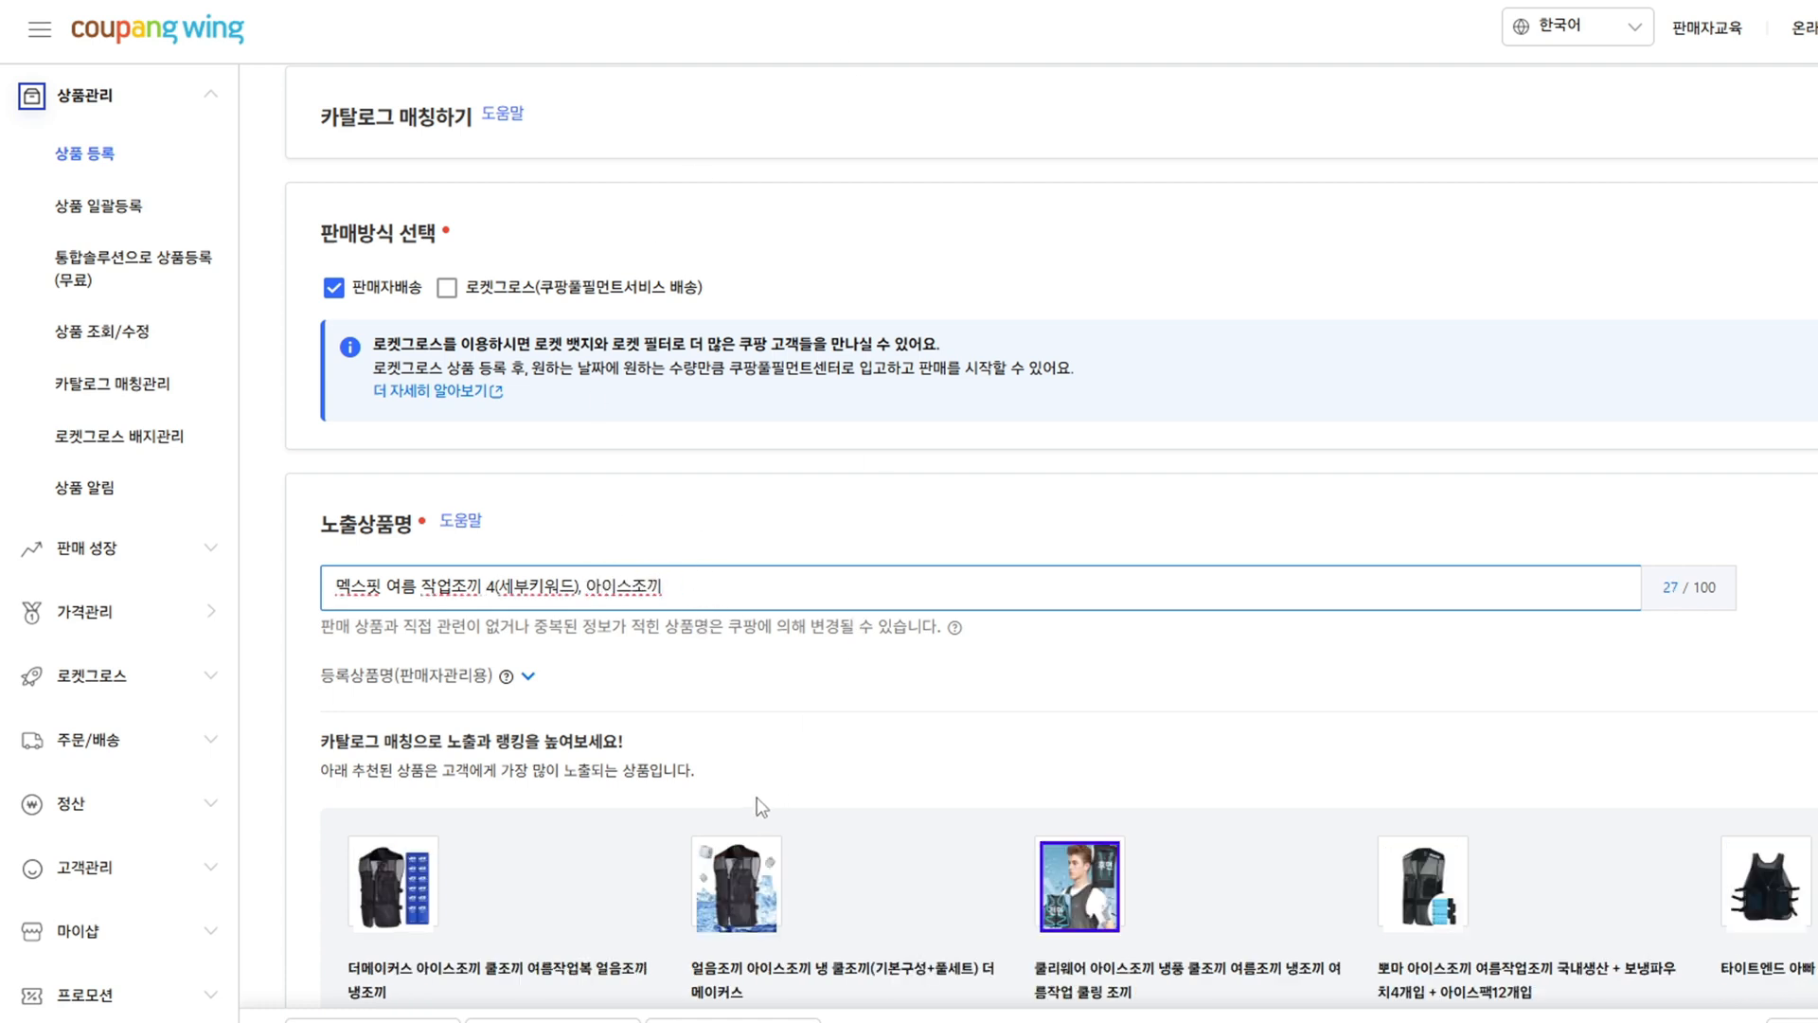
- Open the suggested 더메이커스 아이스조끼 product from the catalog matching list and look over its Coupang page
{"action": "left_click", "coordinate": [380, 890]}
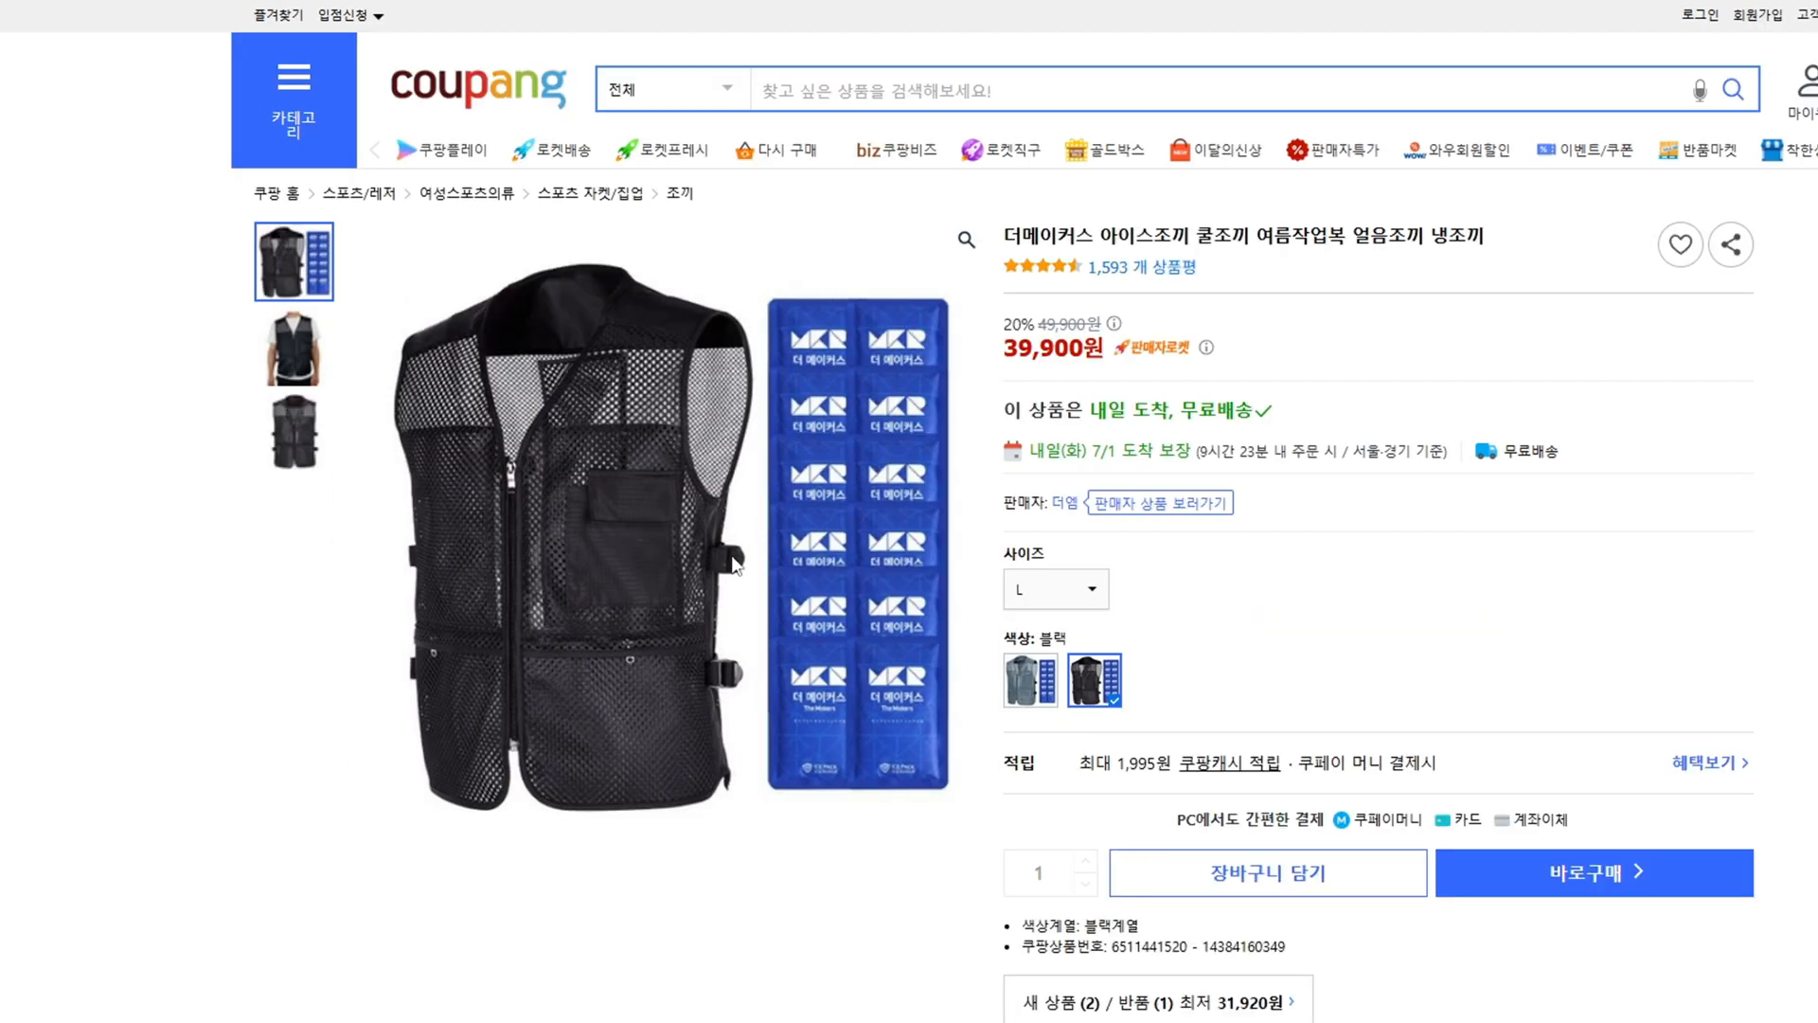
{"action": "scroll", "coordinate": [833, 568], "scroll_direction": "down", "scroll_amount": 5}
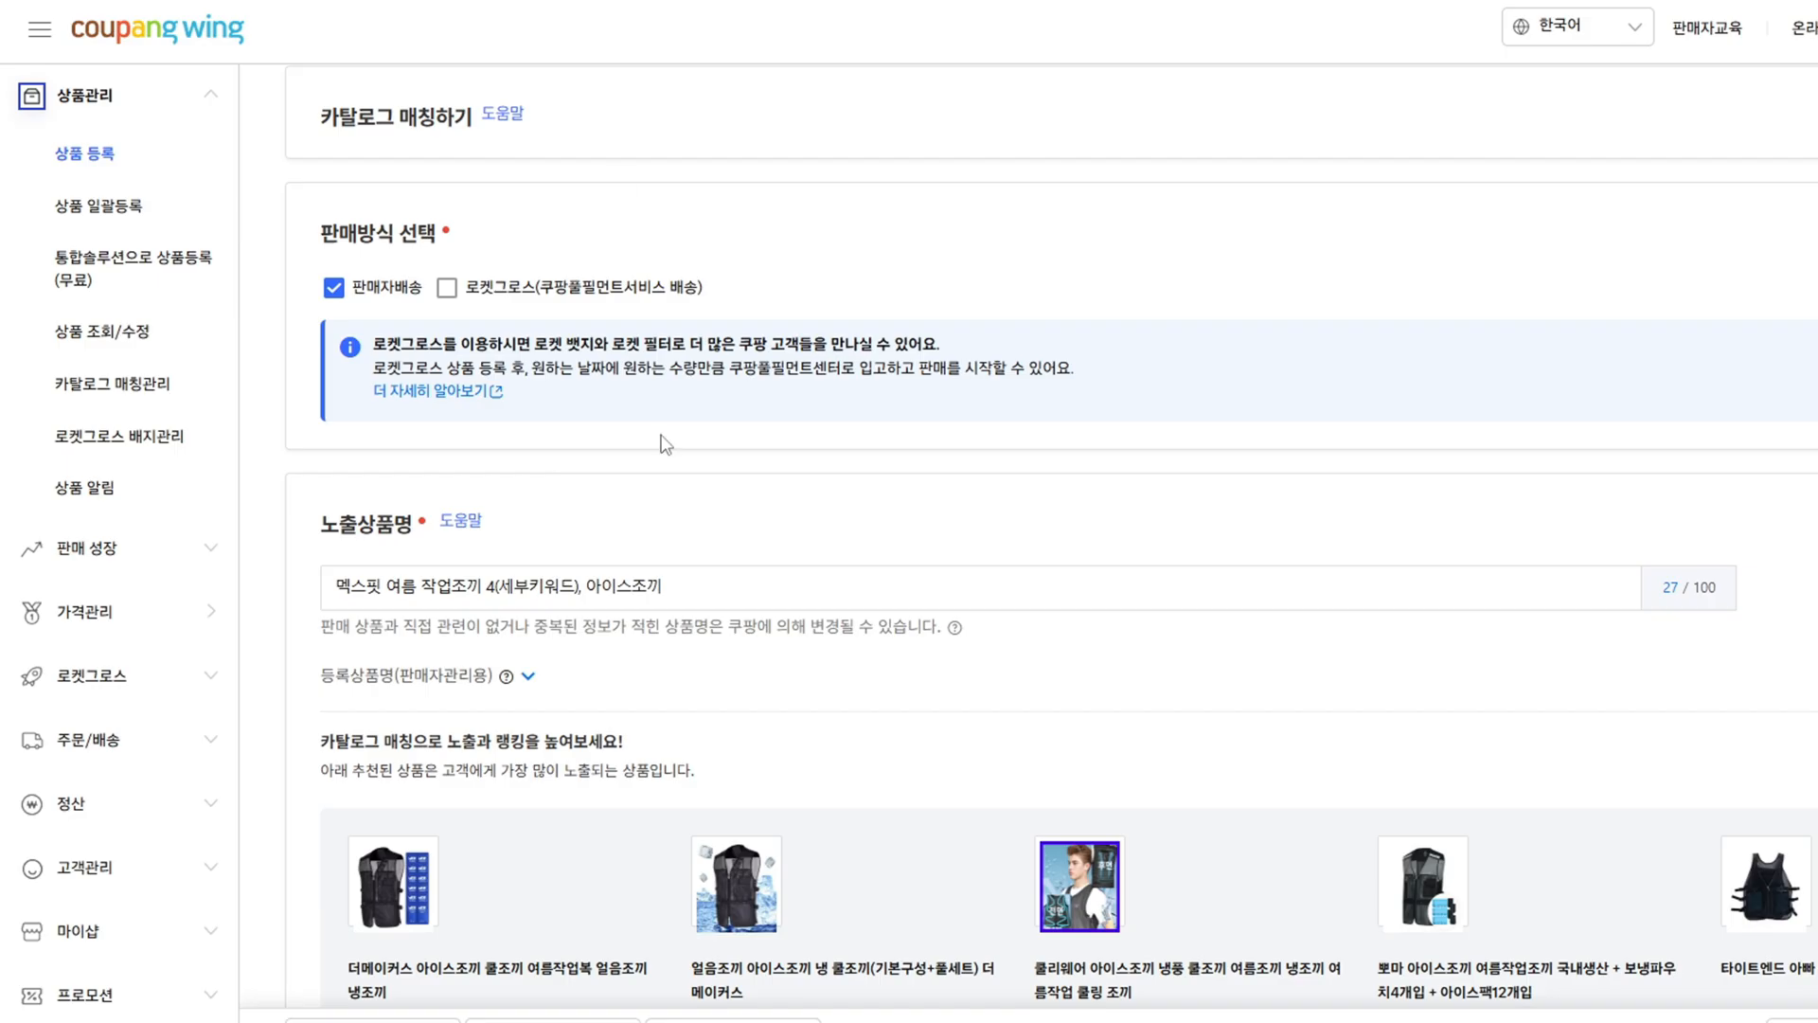
{"action": "double_click", "coordinate": [587, 587]}
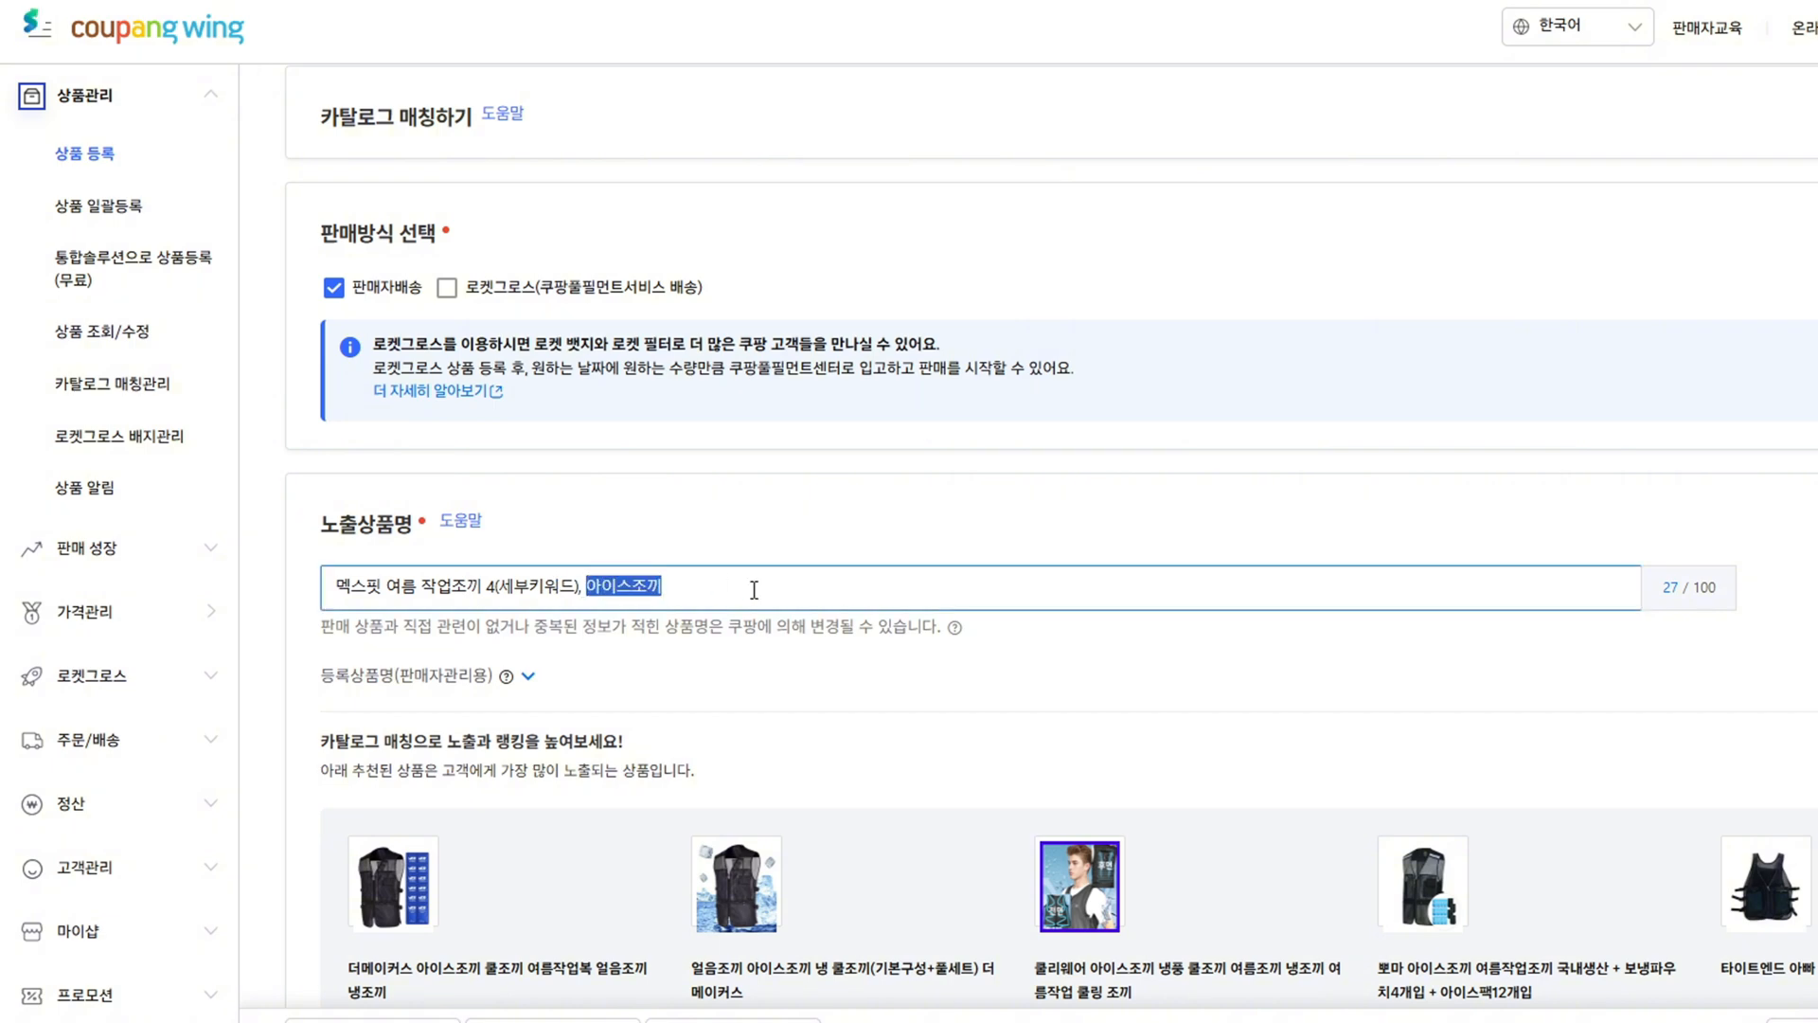
{"action": "left_click", "coordinate": [754, 589]}
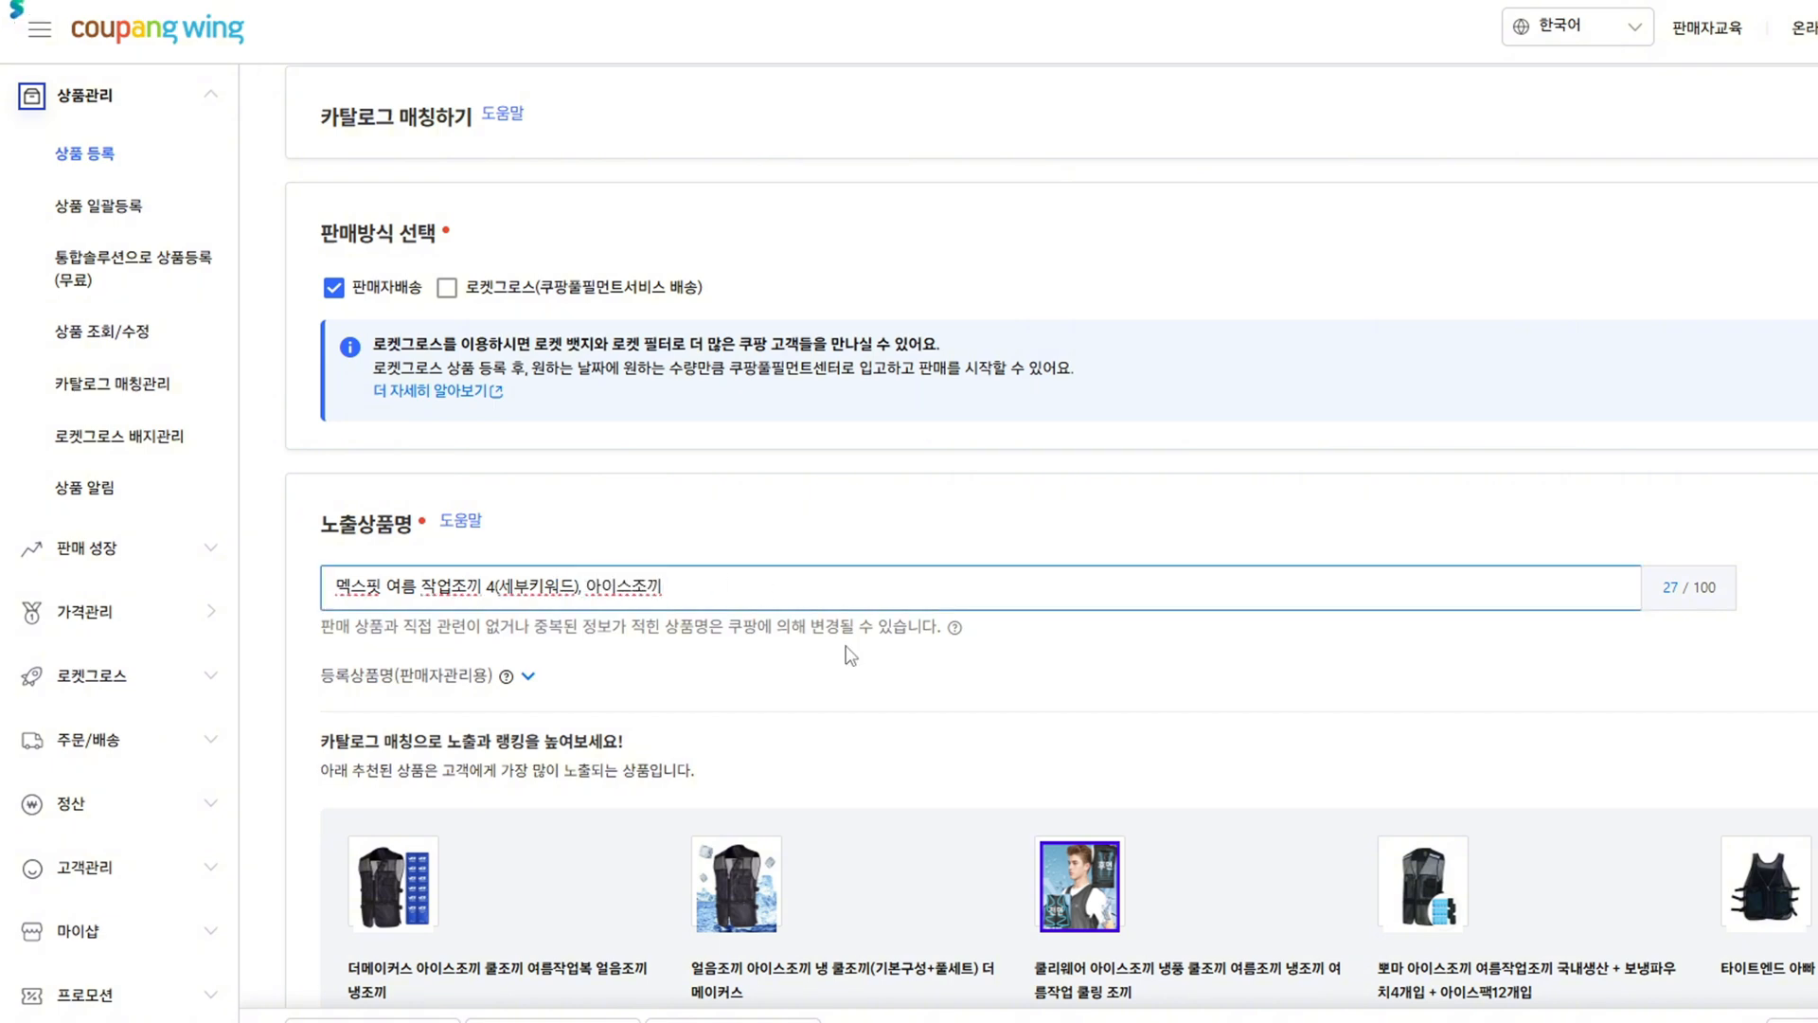
{"action": "scroll", "coordinate": [852, 677], "scroll_direction": "down", "scroll_amount": 1}
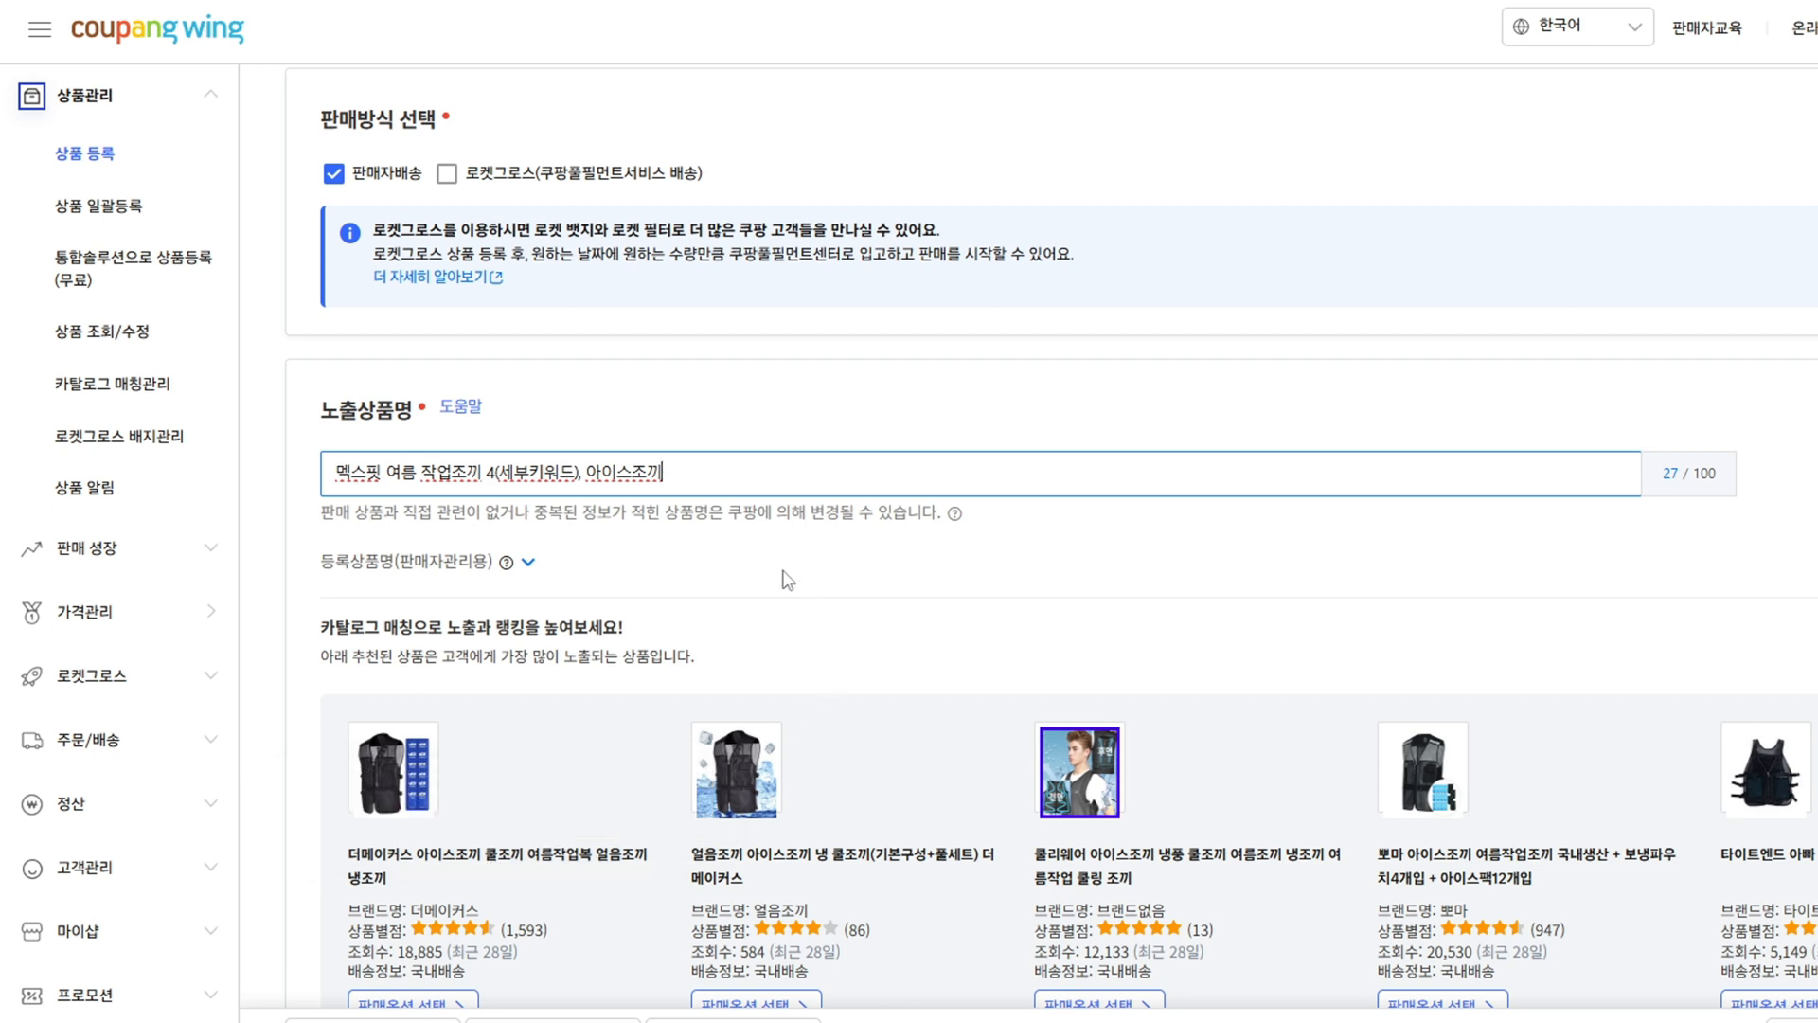
{"action": "left_click_drag", "start_coordinate": [721, 475], "coordinate": [591, 476]}
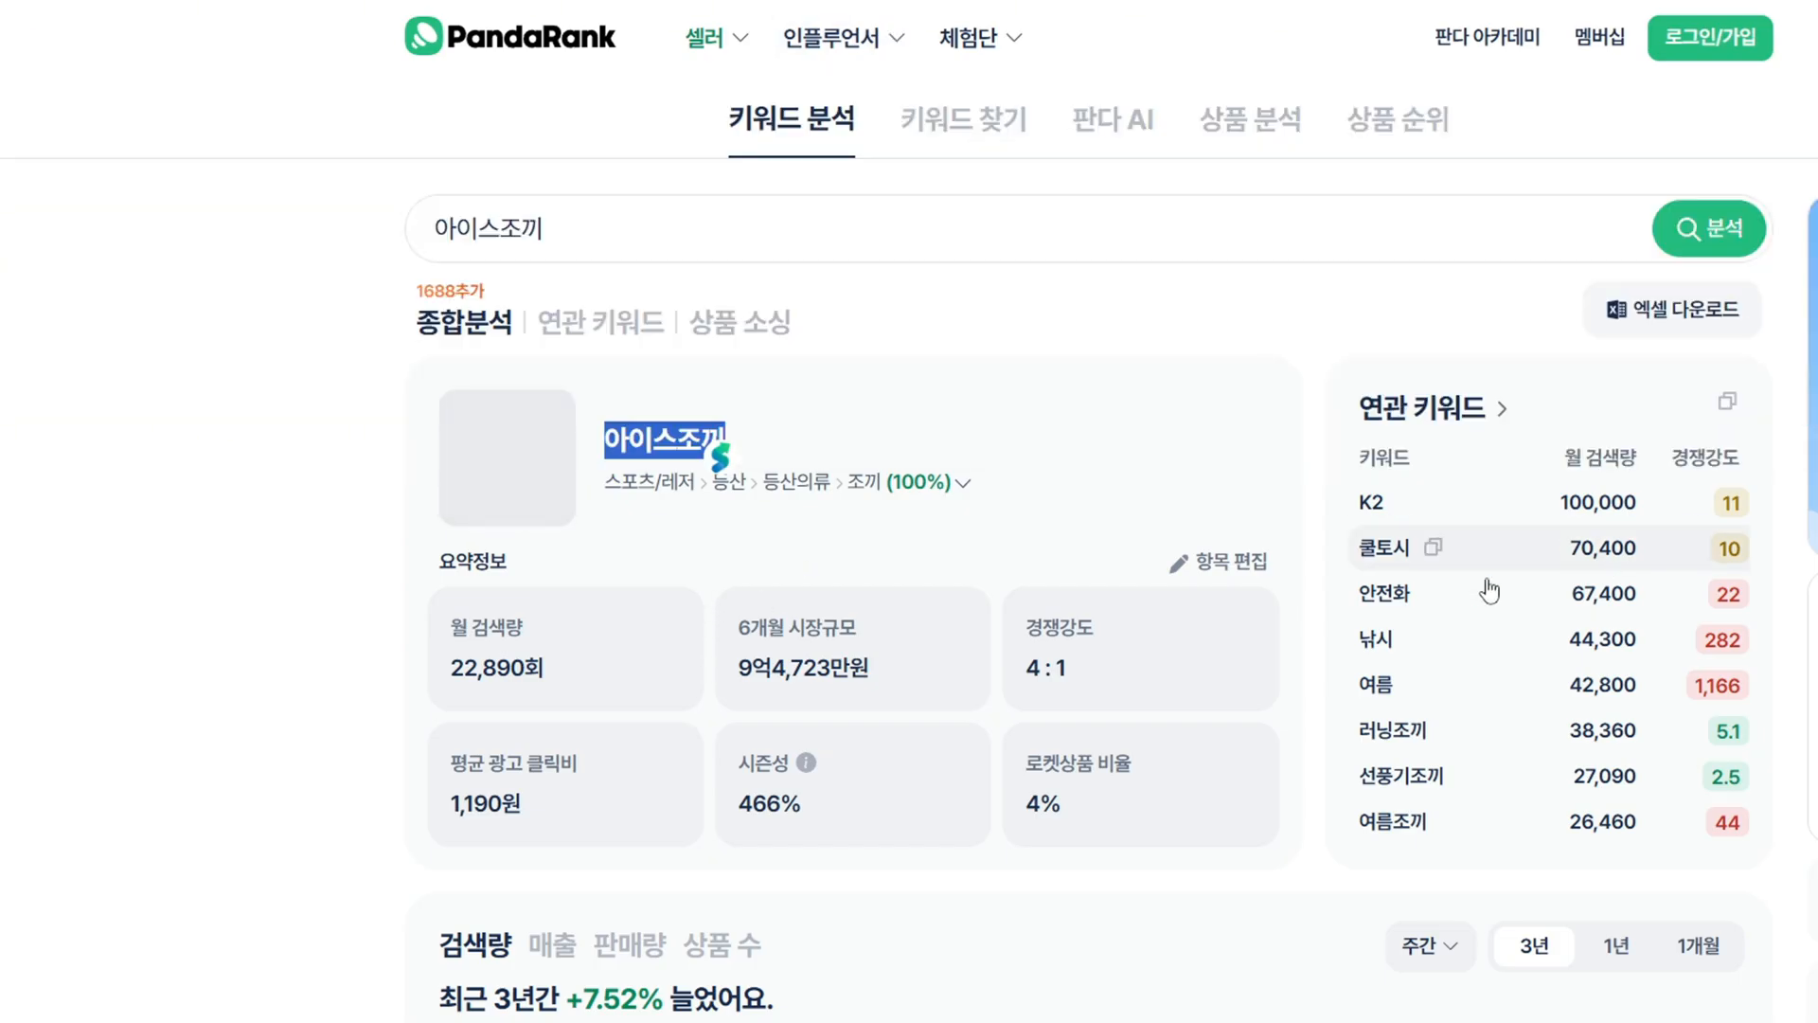
- Switch to PandaRank, open the full related keyword list for 아이스조끼 and check its sorting by monthly search volume
{"action": "left_click", "coordinate": [1496, 407]}
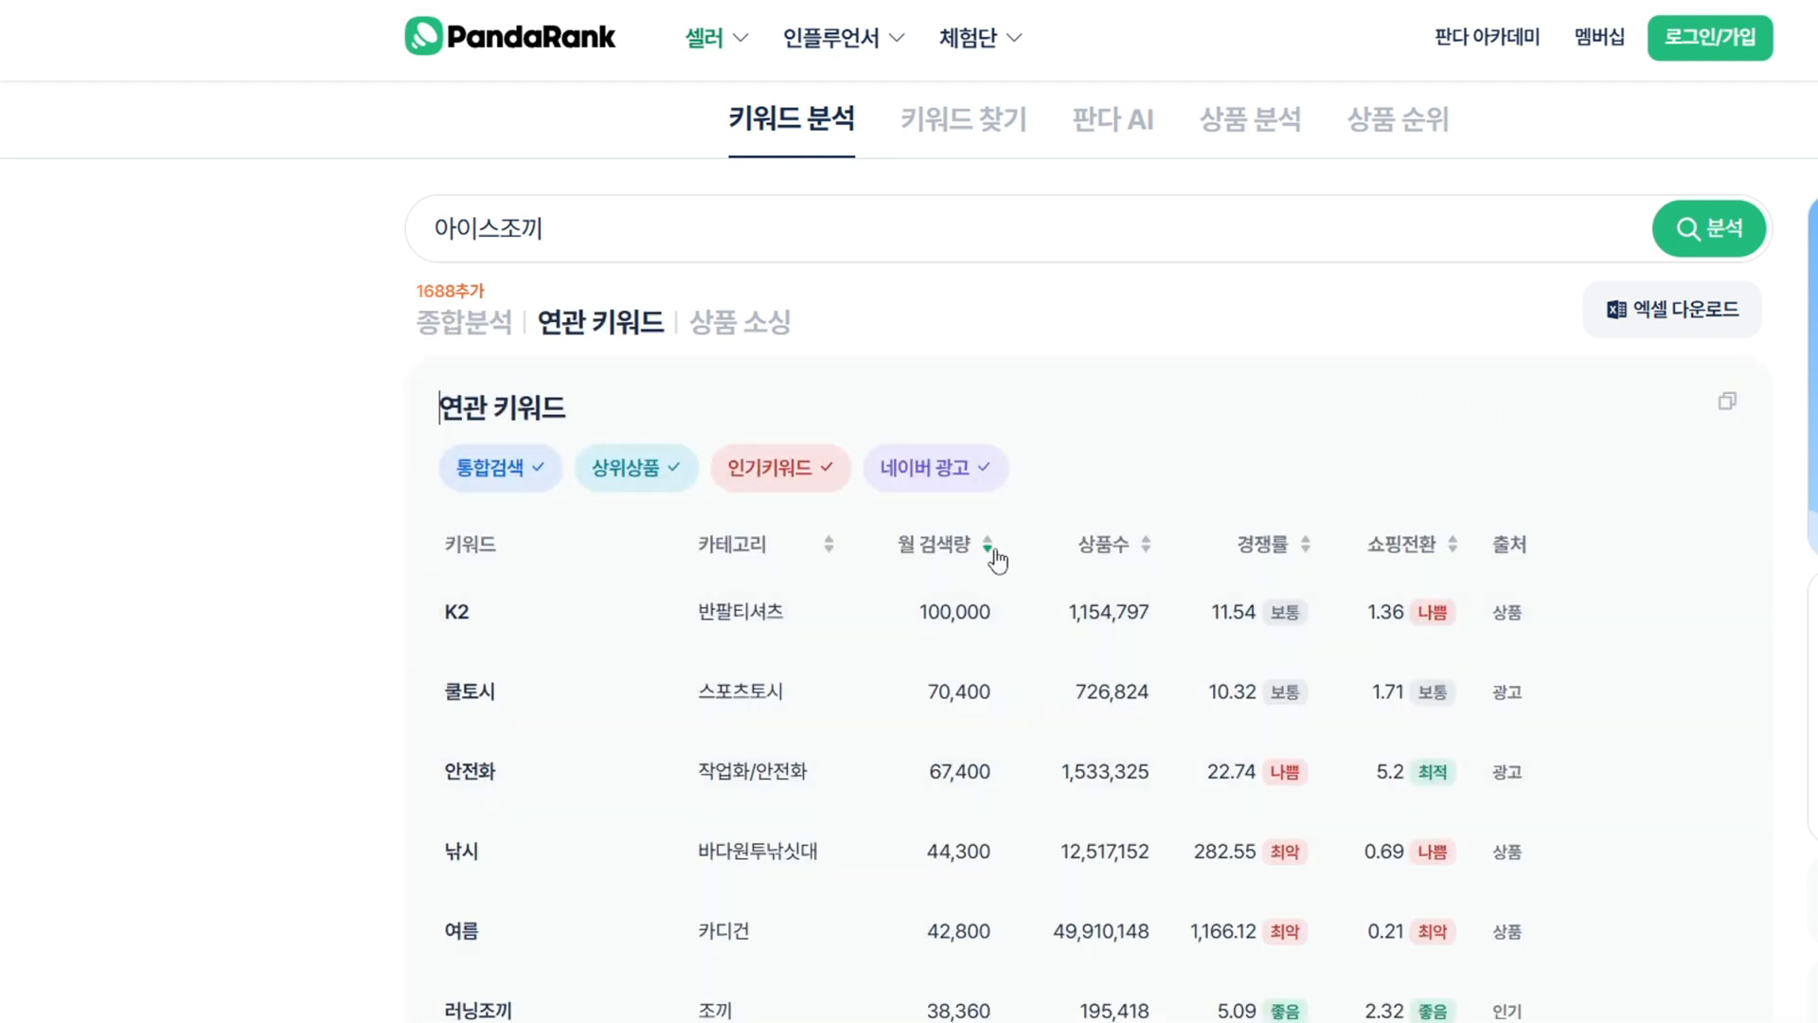
{"action": "left_click", "coordinate": [988, 547]}
{"action": "left_click", "coordinate": [988, 549]}
- Open PandaRank's keyword analysis afresh and analyse the keyword 작업조끼
{"action": "key", "text": "alt+Left"}
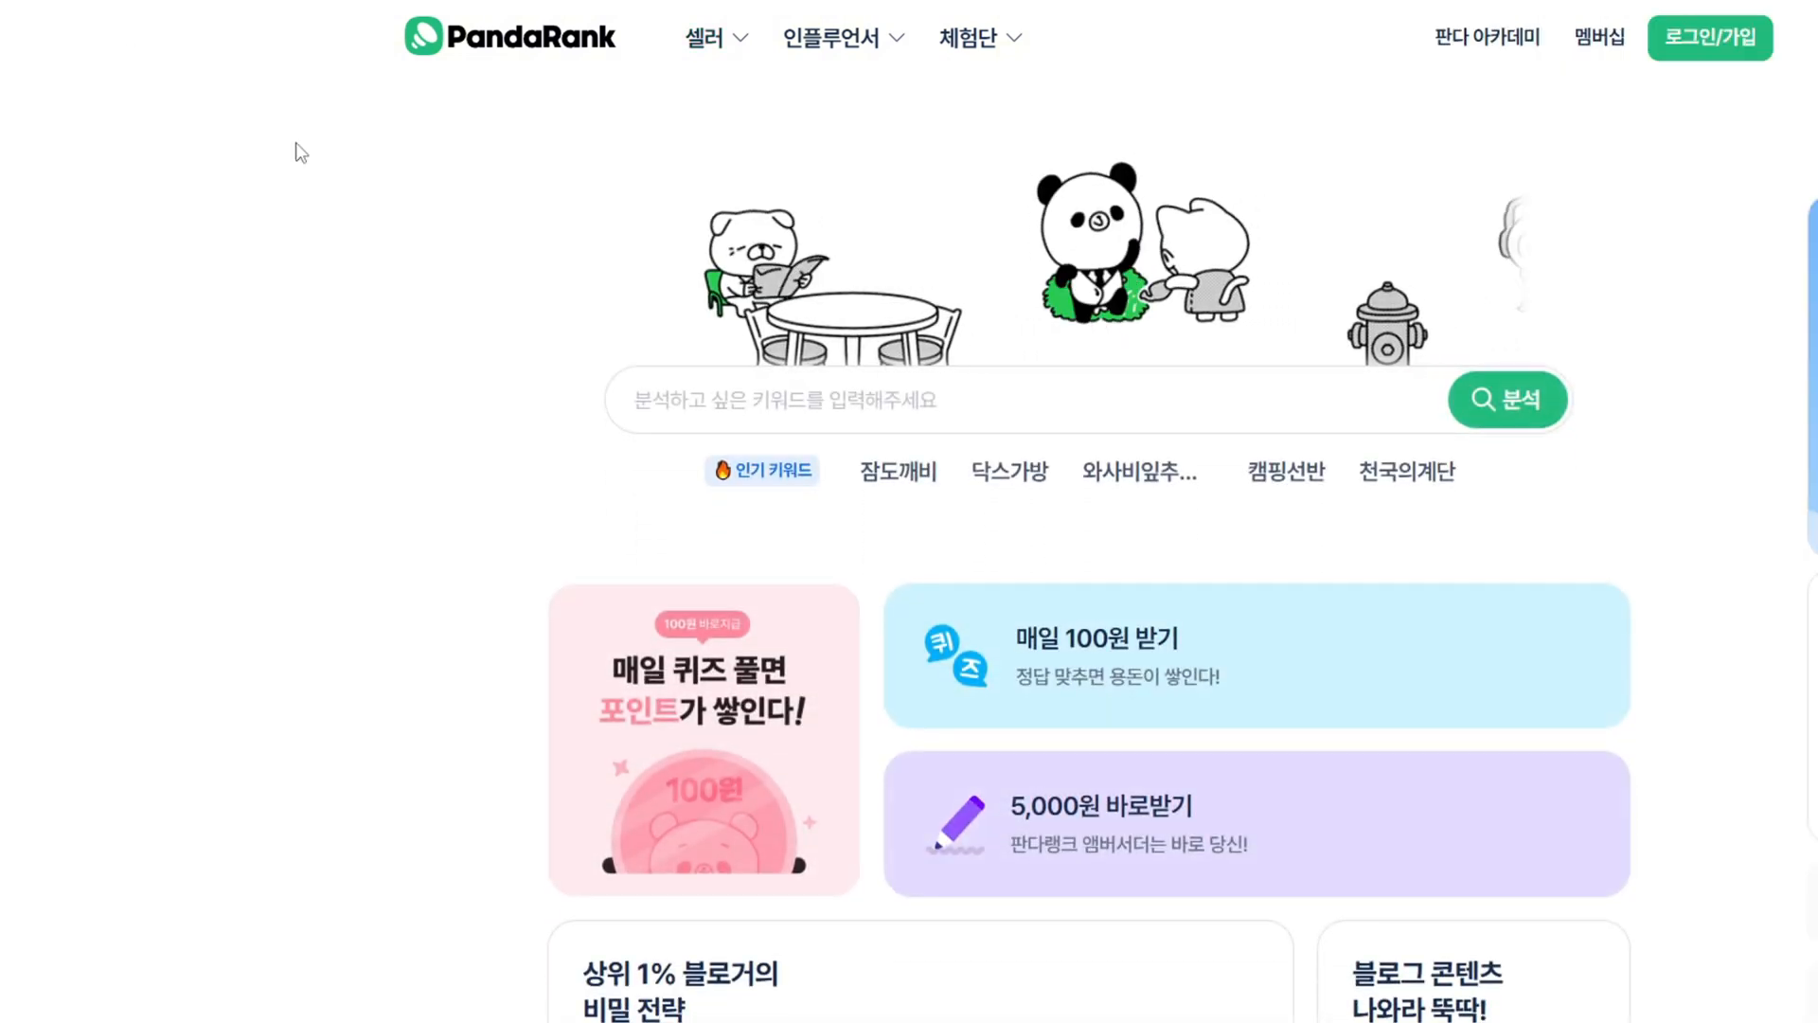
{"action": "mouse_move", "coordinate": [738, 54]}
{"action": "left_click", "coordinate": [516, 269]}
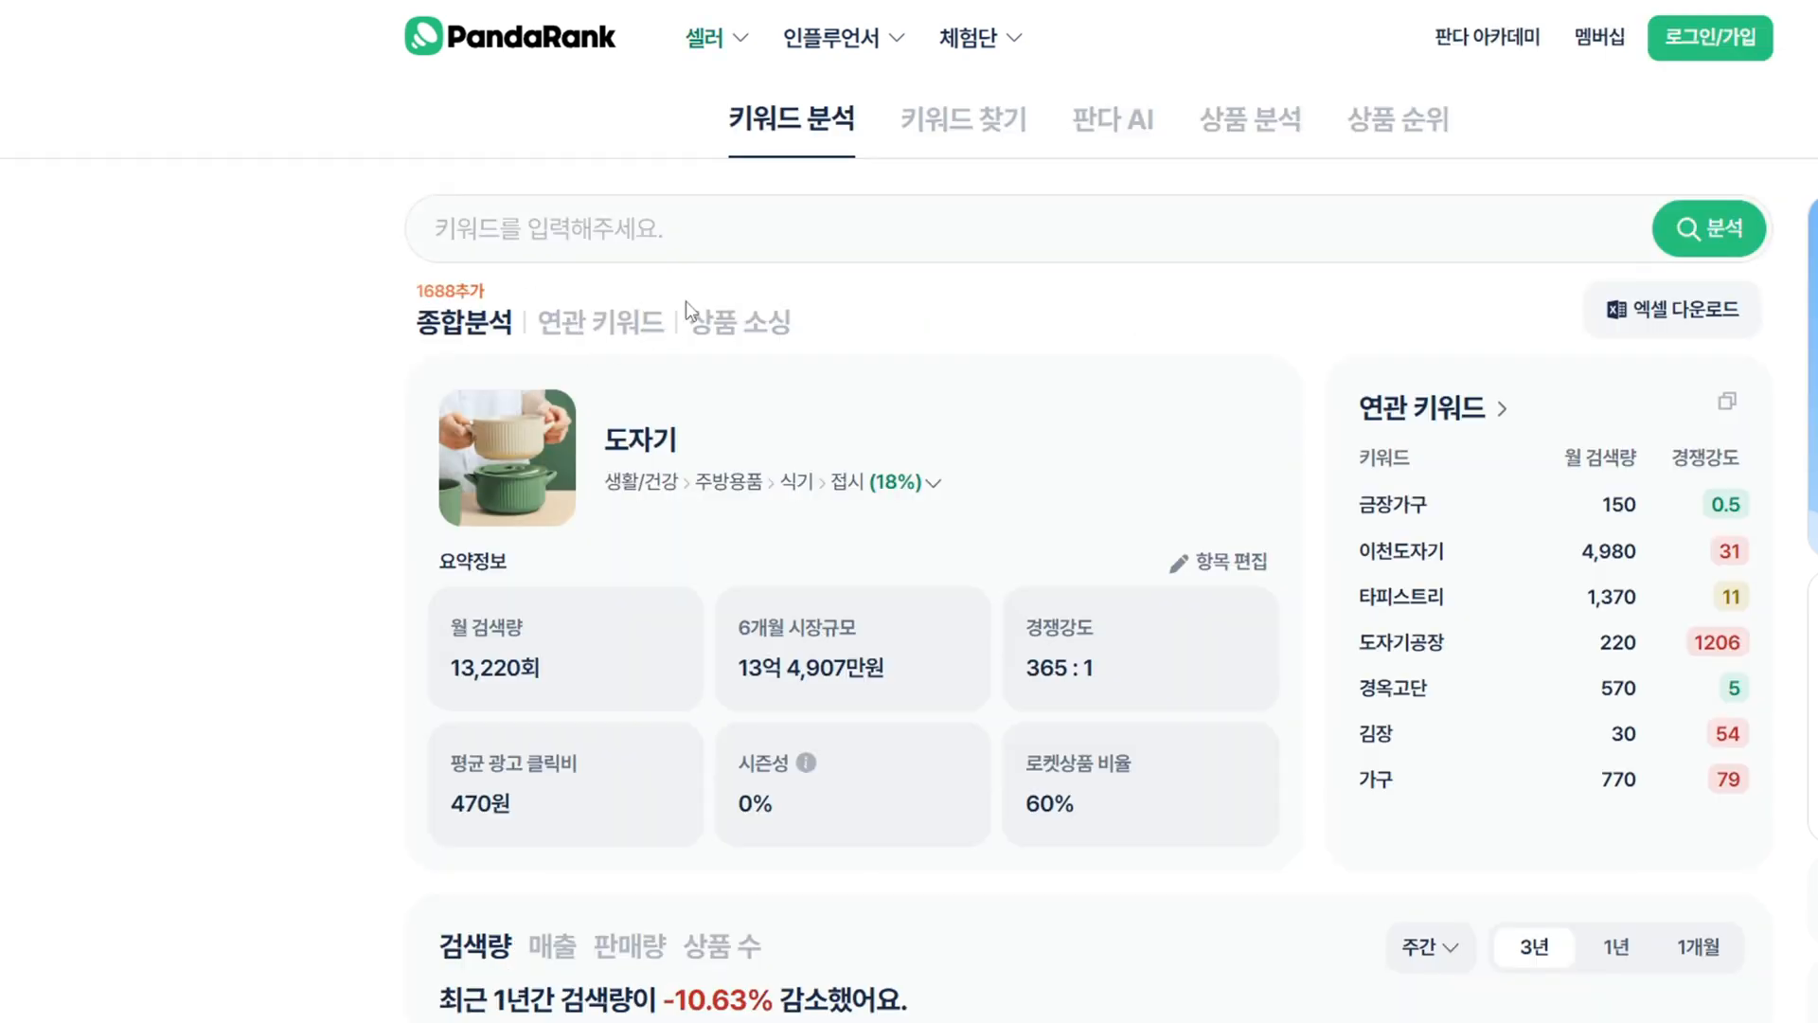
{"action": "left_click", "coordinate": [709, 229]}
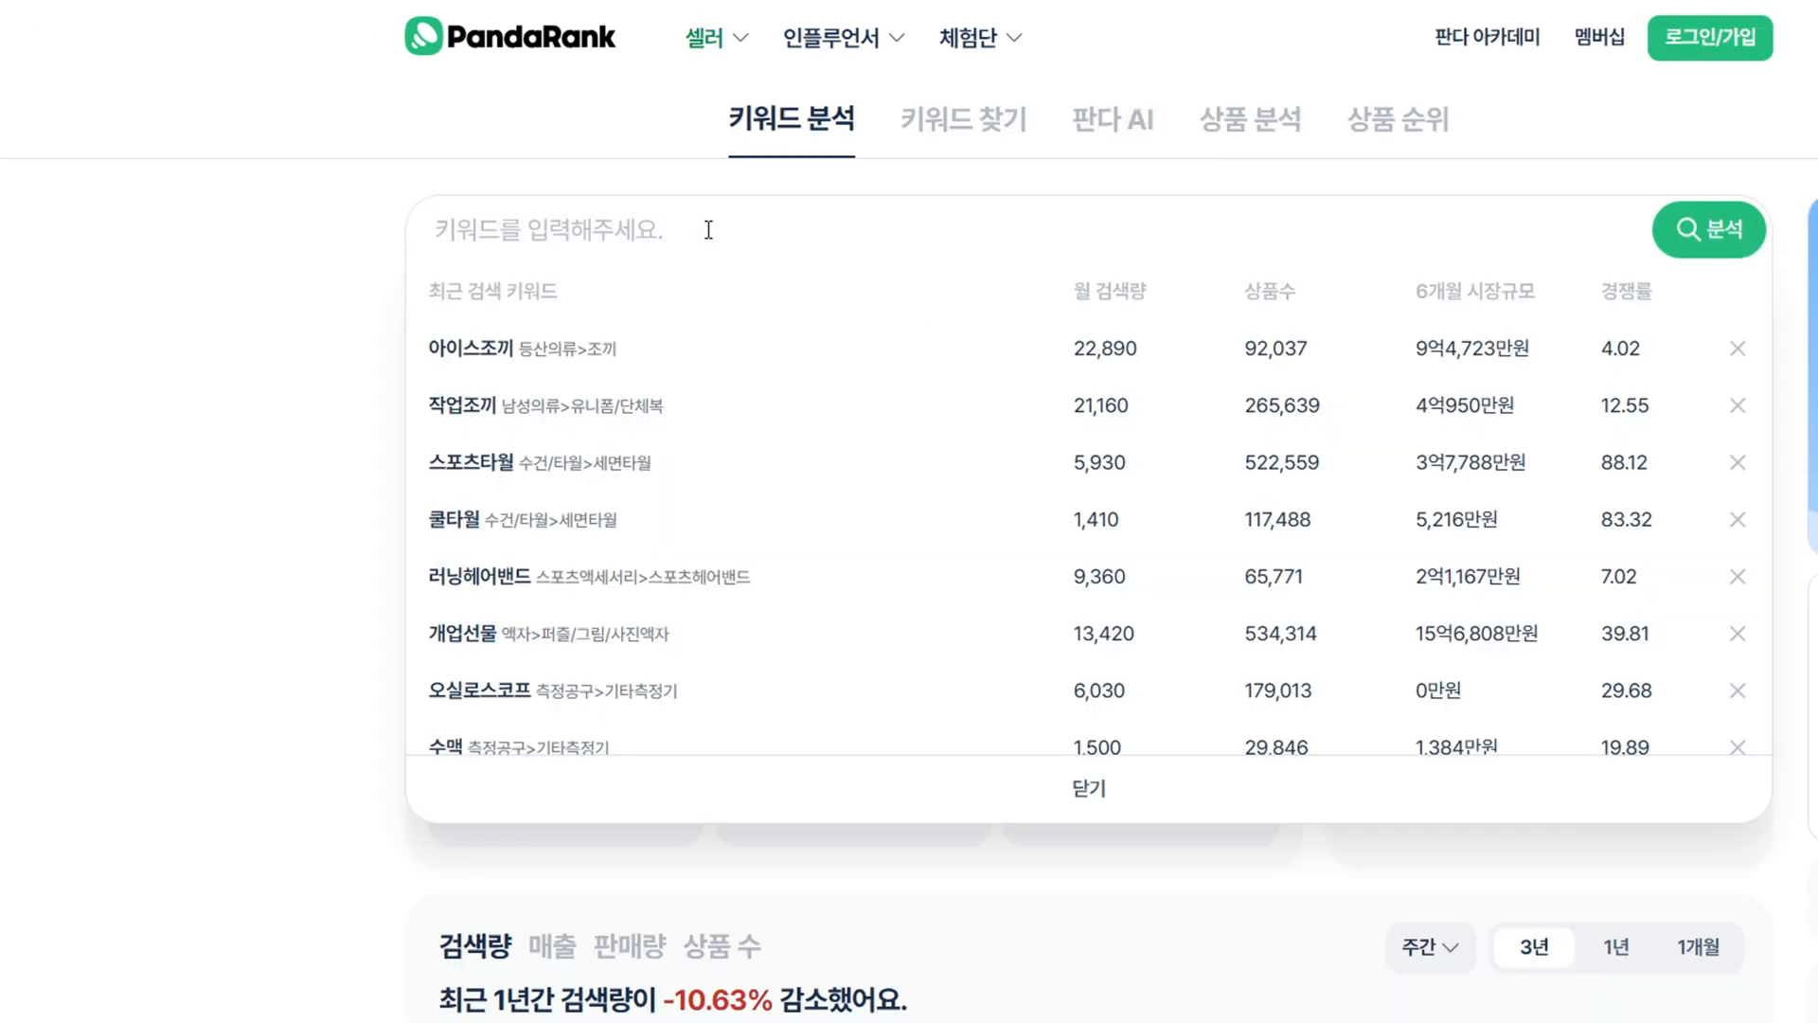
{"action": "type", "text": "작업조끼"}
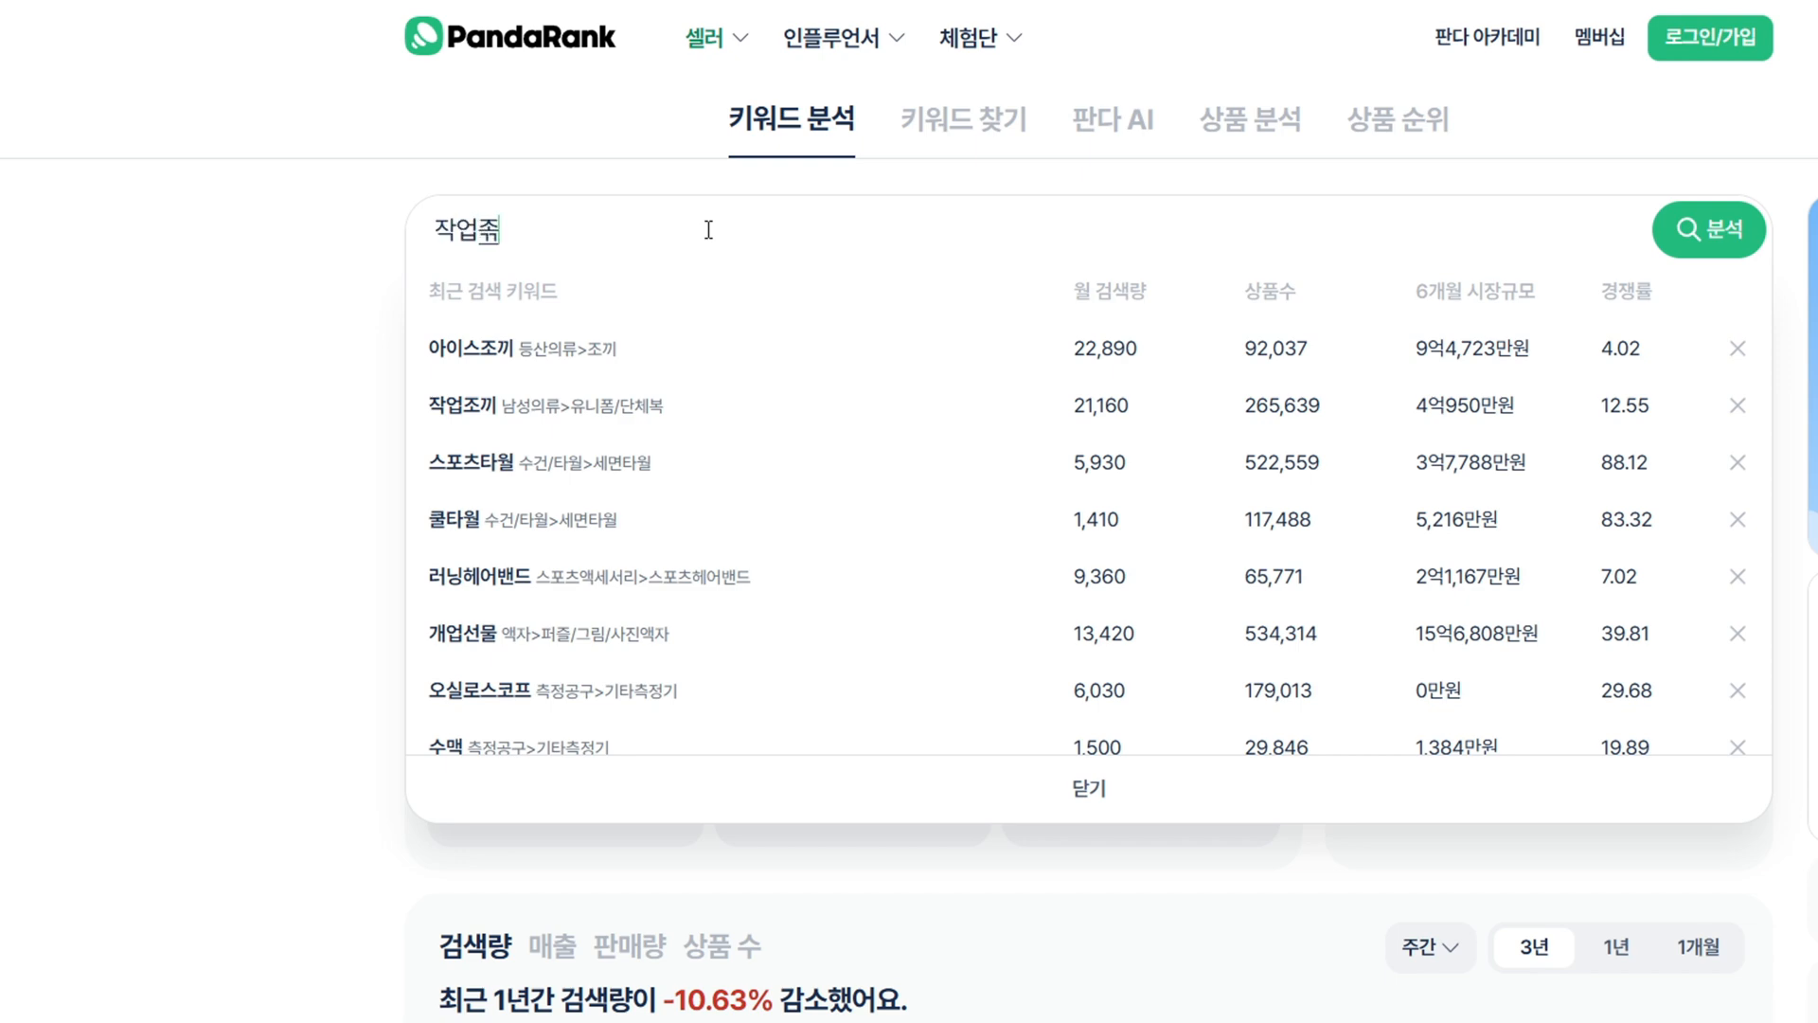
{"action": "key", "text": "Return"}
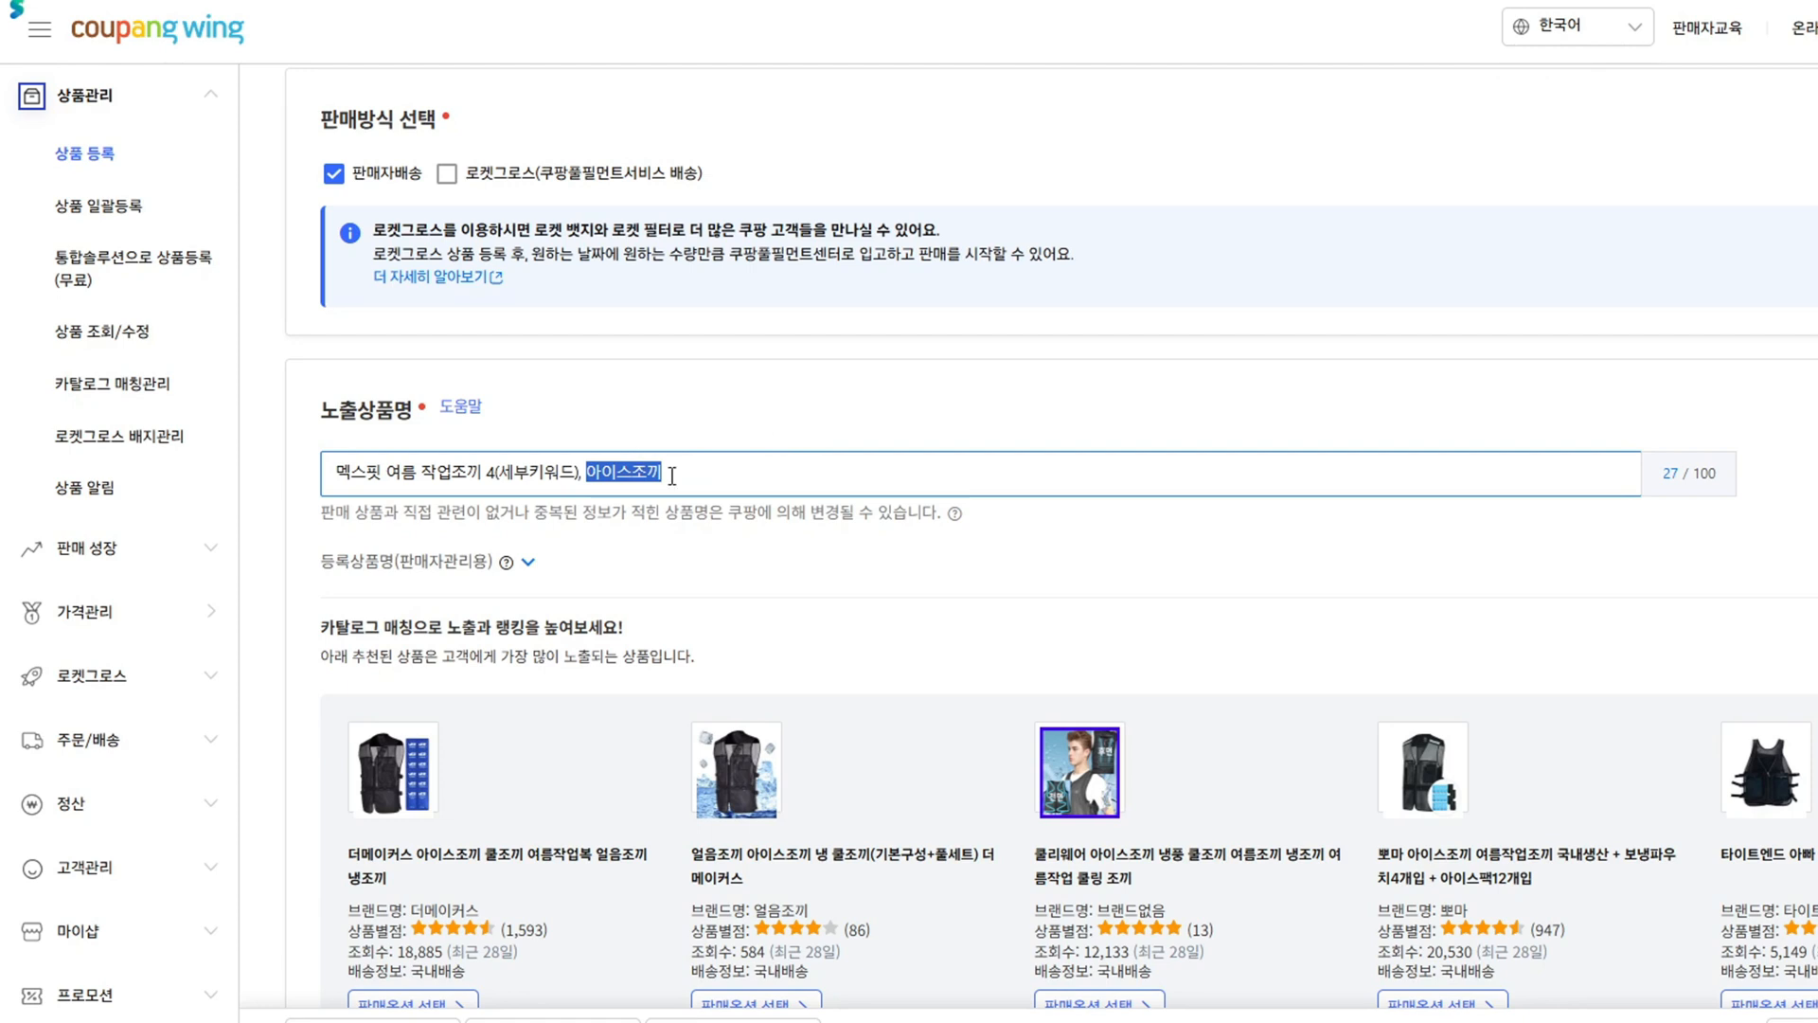
- Switch to Coupang Wing and replace 4(세부키워드), 아이스조끼 in the 노출상품명 with 낚시
{"action": "left_click_drag", "start_coordinate": [716, 478], "coordinate": [579, 471]}
{"action": "key", "text": "BackSpace"}
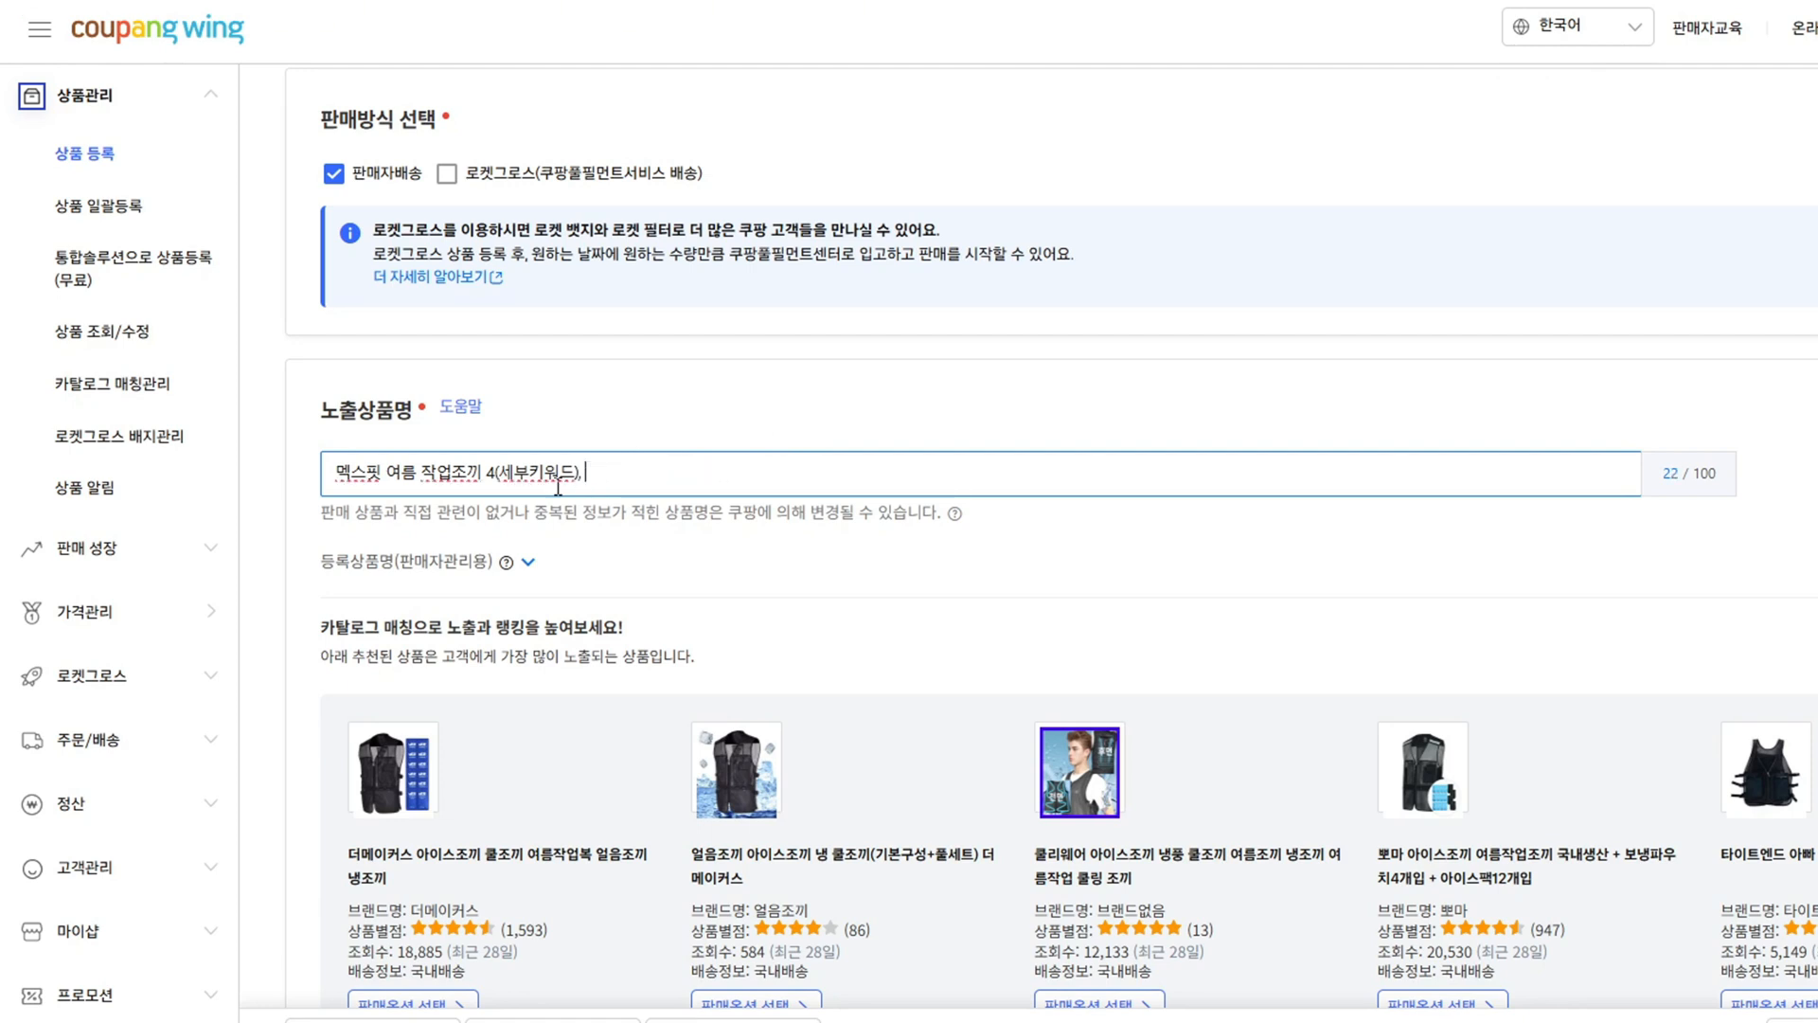
{"action": "left_click_drag", "start_coordinate": [494, 470], "coordinate": [663, 470]}
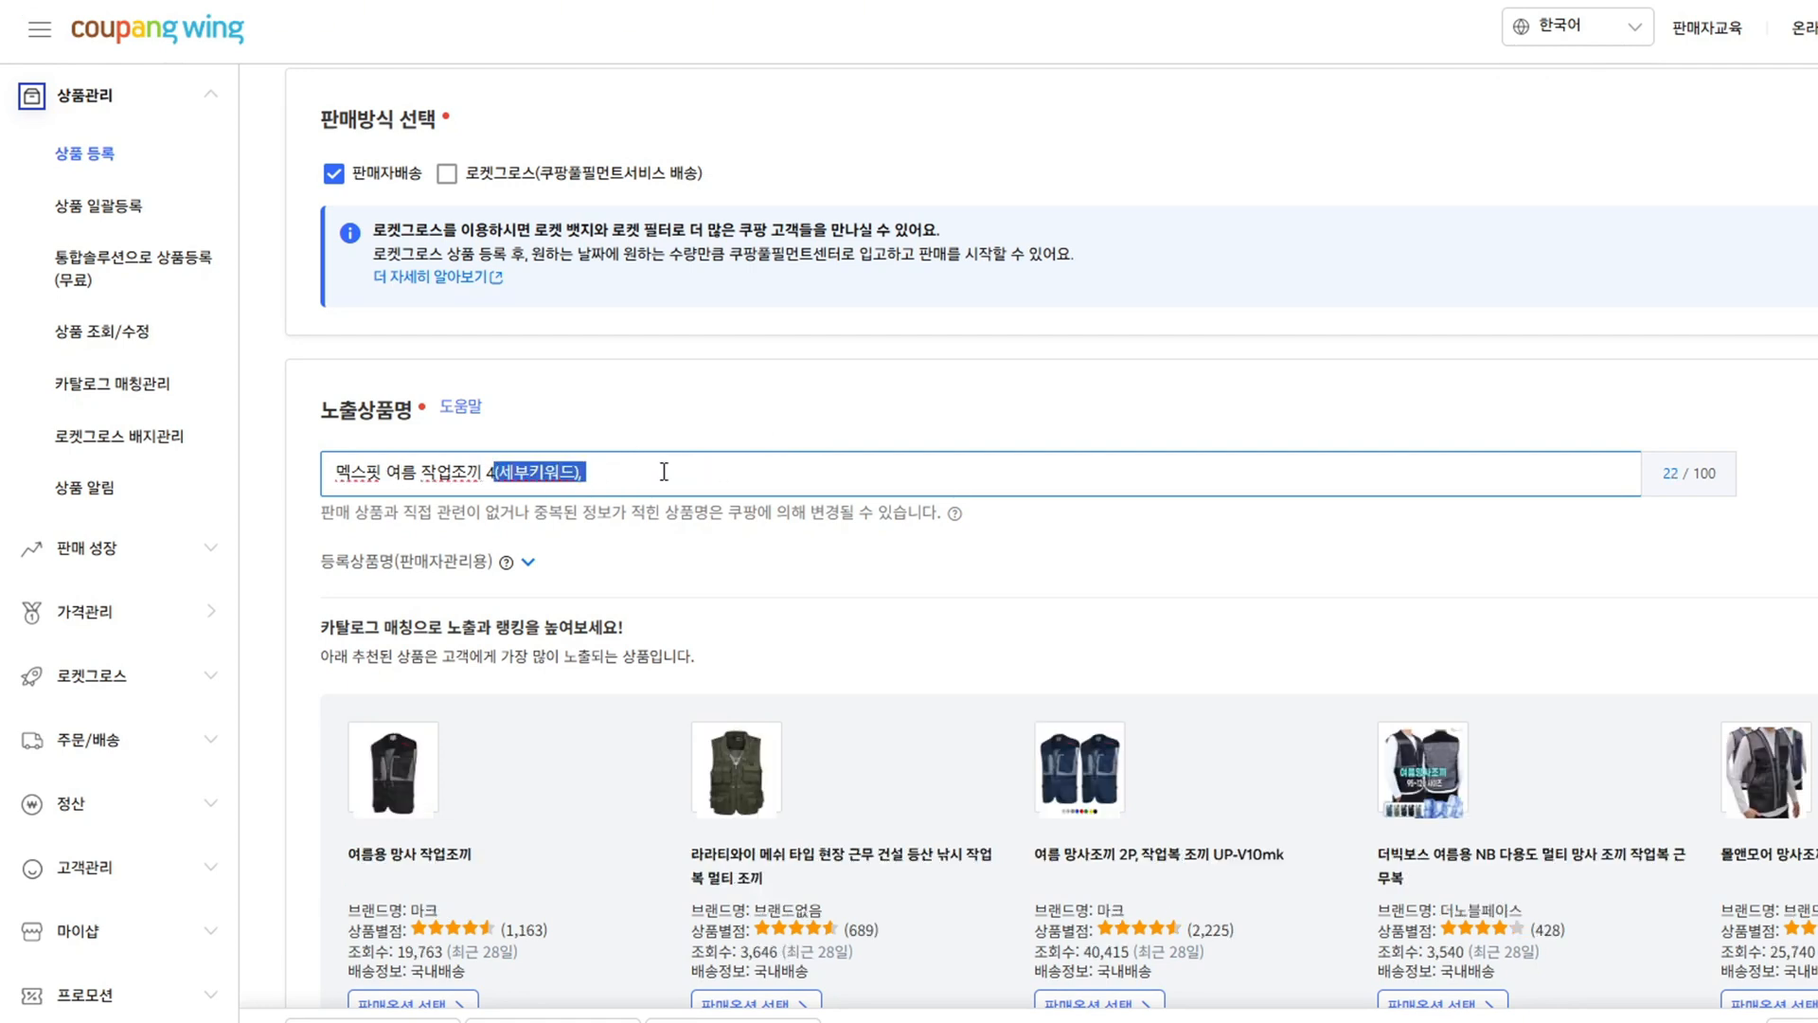
{"action": "key", "text": "BackSpace"}
{"action": "key", "text": "BackSpace"}
{"action": "type", "text": "내"}
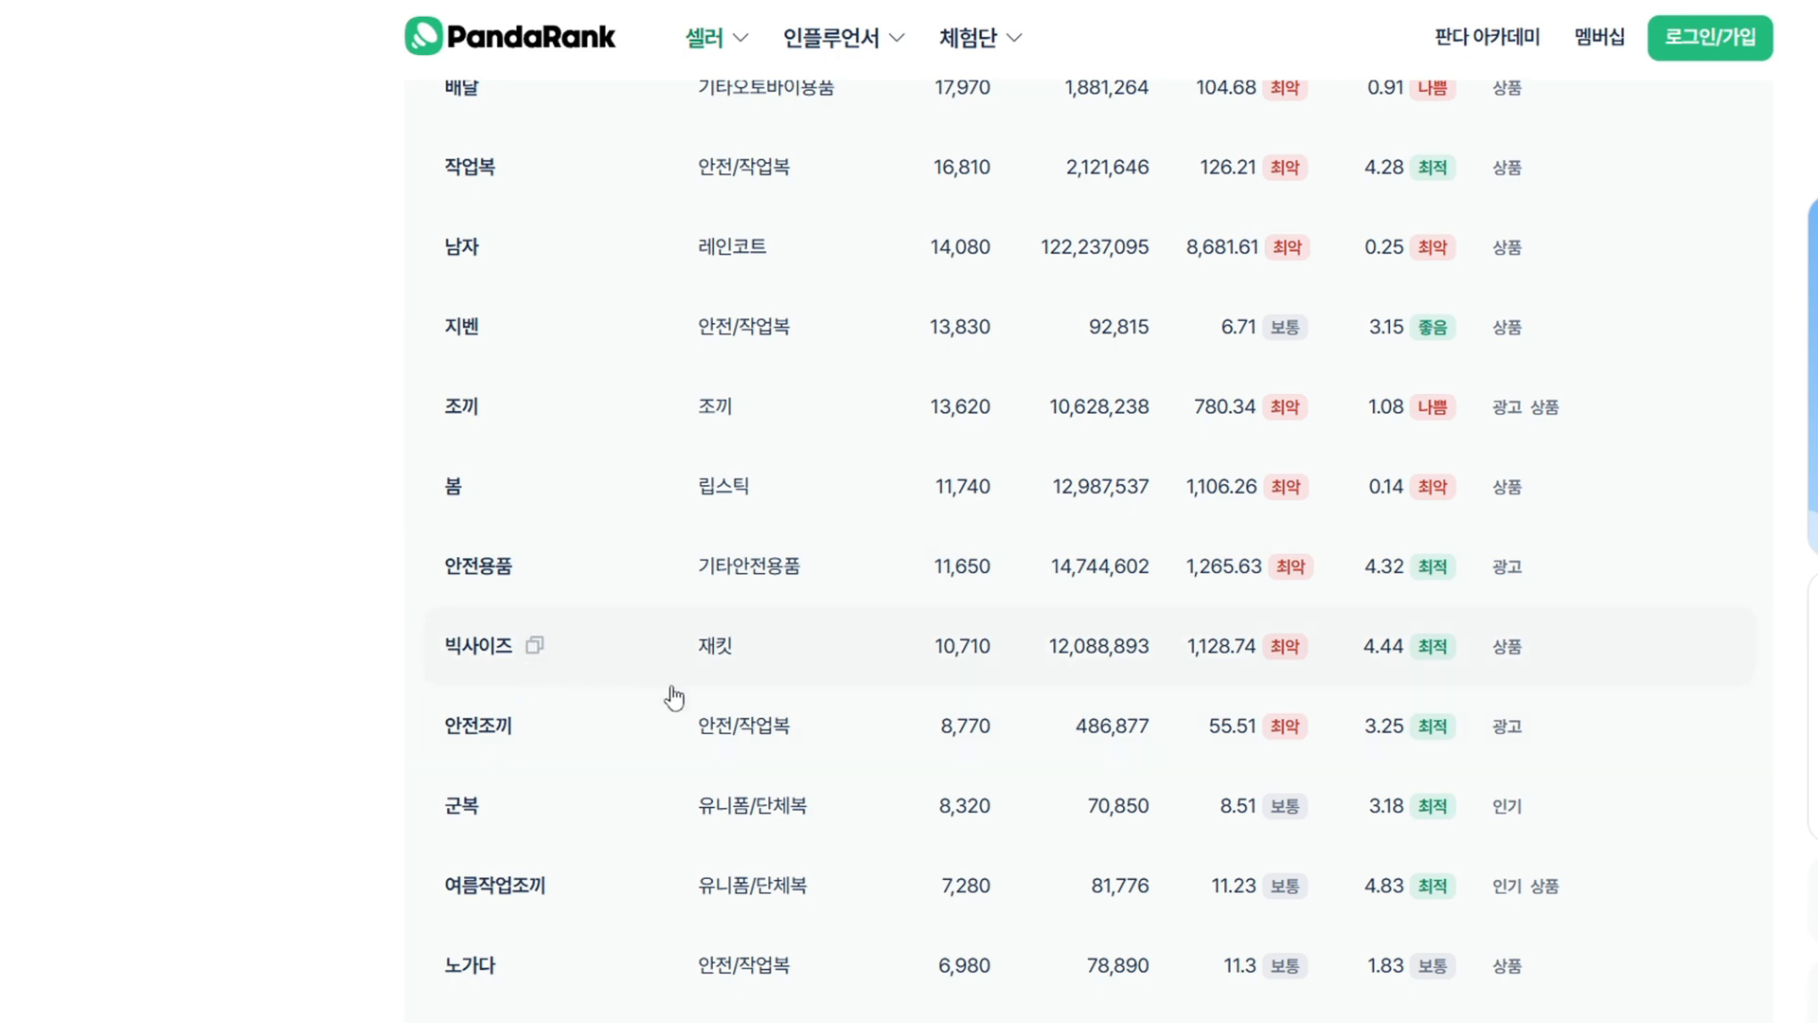
- Look through PandaRank's related keywords for 작업조끼 and append 빅사이즈 to the Coupang Wing 노출상품명
{"action": "scroll", "coordinate": [675, 698], "scroll_direction": "down", "scroll_amount": 2}
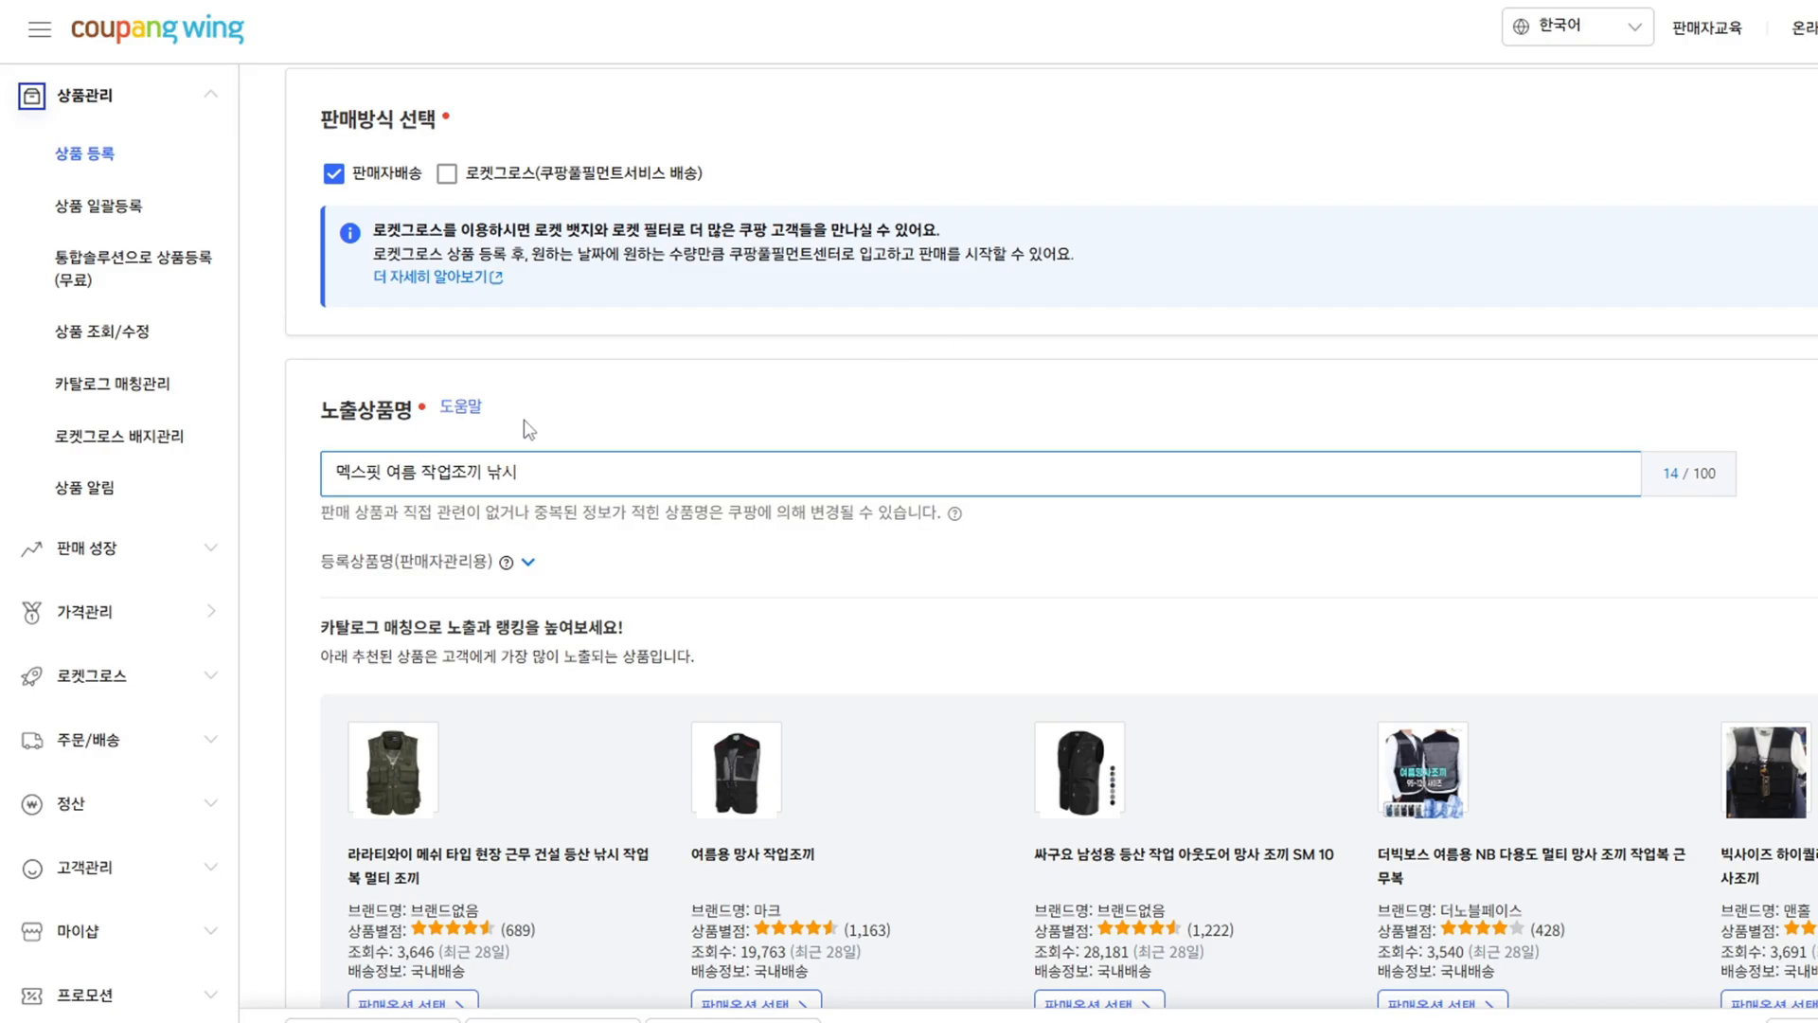
{"action": "type", "text": "빅사이즈"}
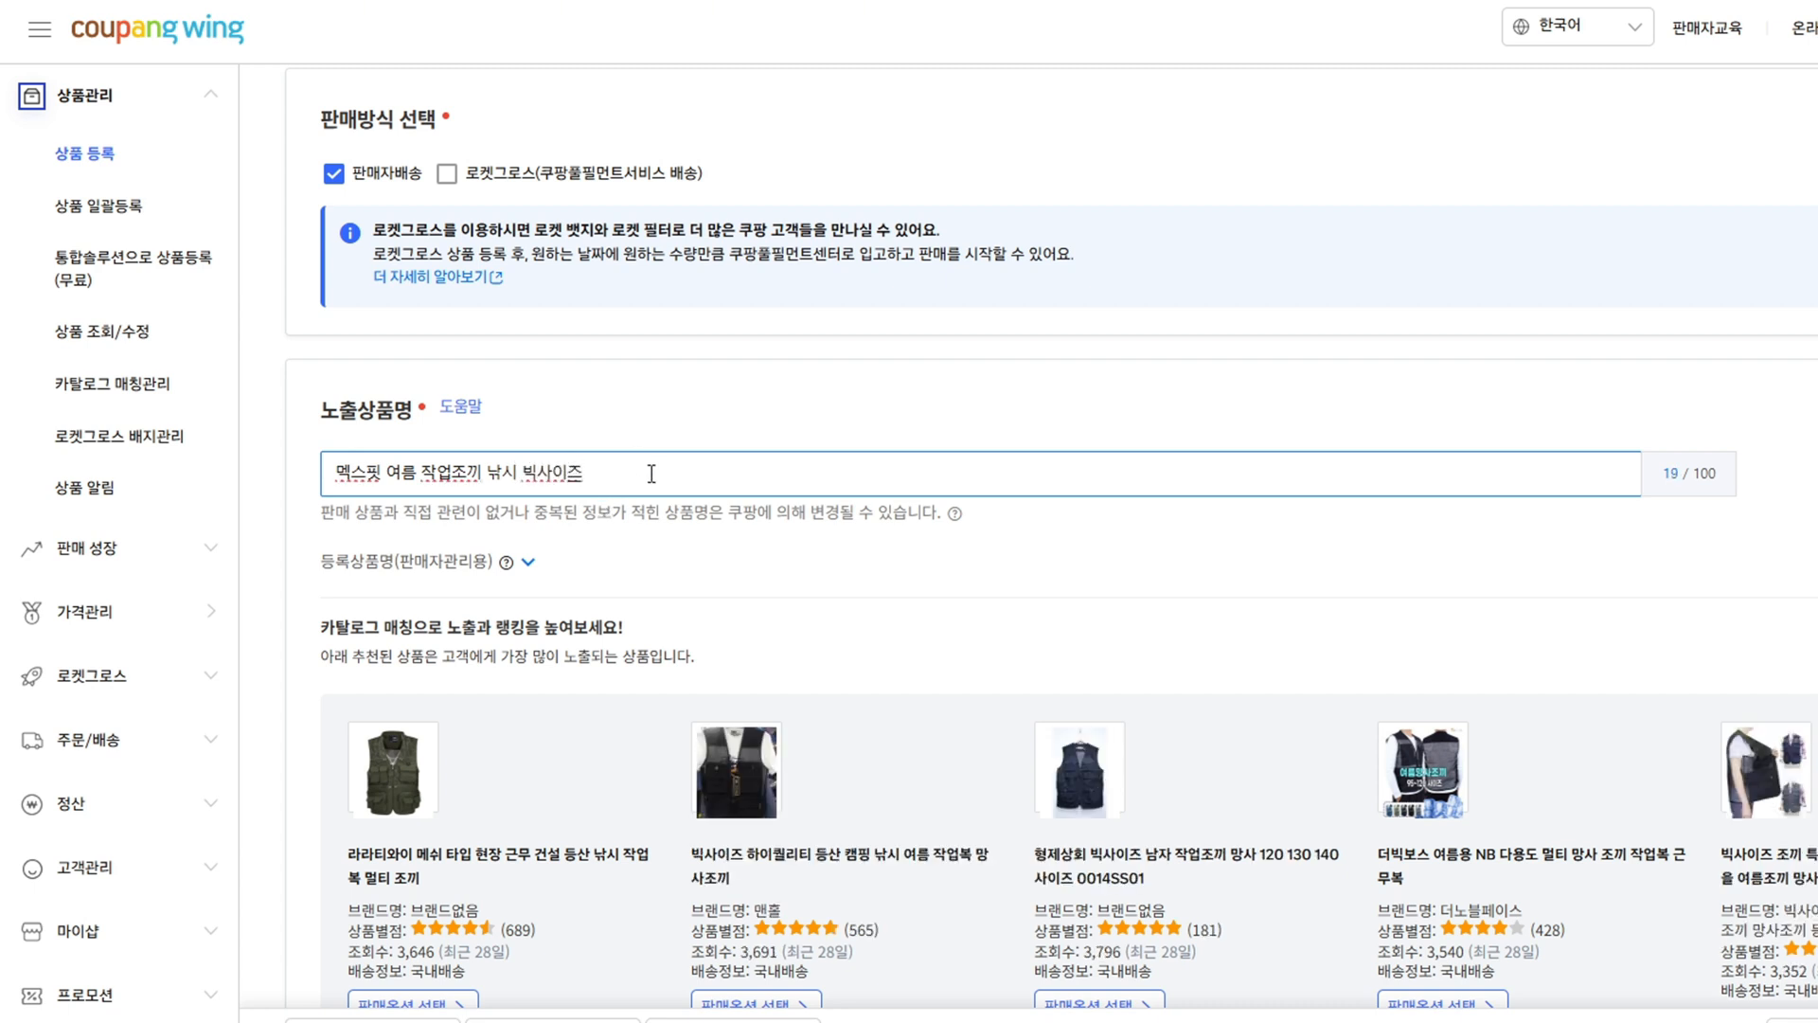
{"action": "left_click_drag", "start_coordinate": [649, 473], "coordinate": [165, 483]}
{"action": "left_click", "coordinate": [667, 464]}
- Check the 등록상품명(판매자관리용) and go to the category search of the product form
{"action": "left_click", "coordinate": [531, 564]}
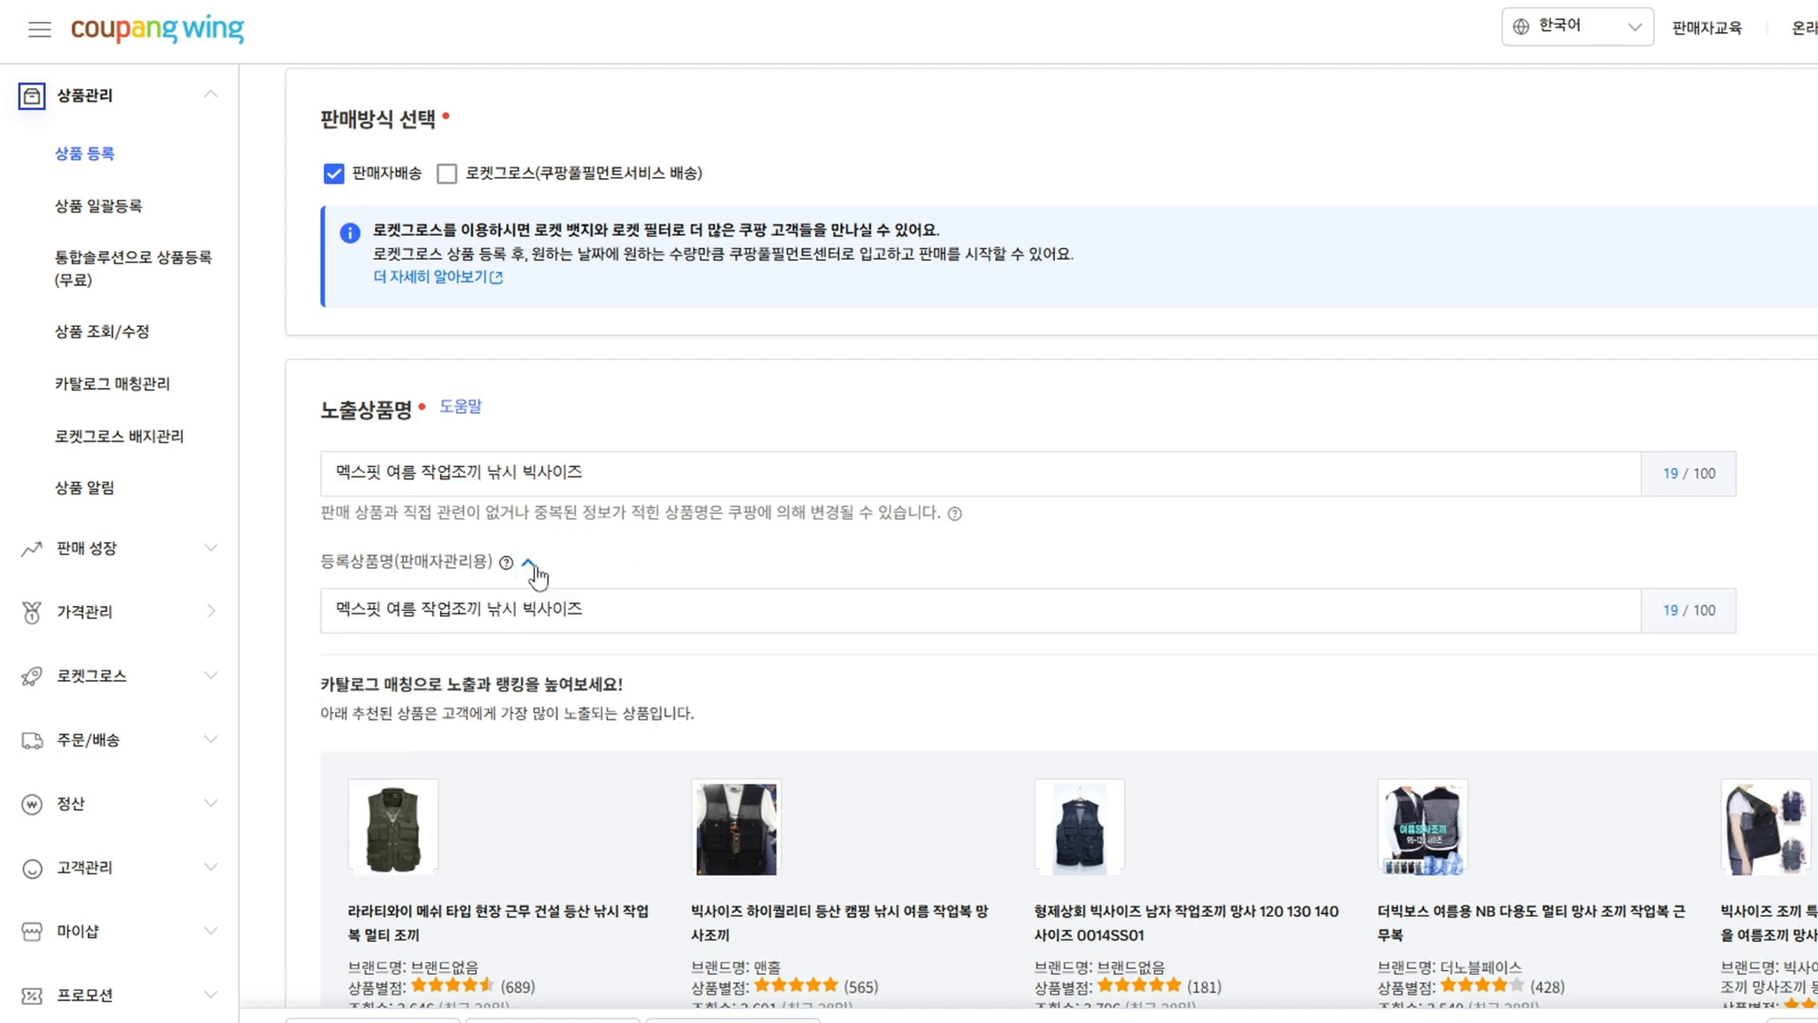
{"action": "left_click", "coordinate": [531, 565]}
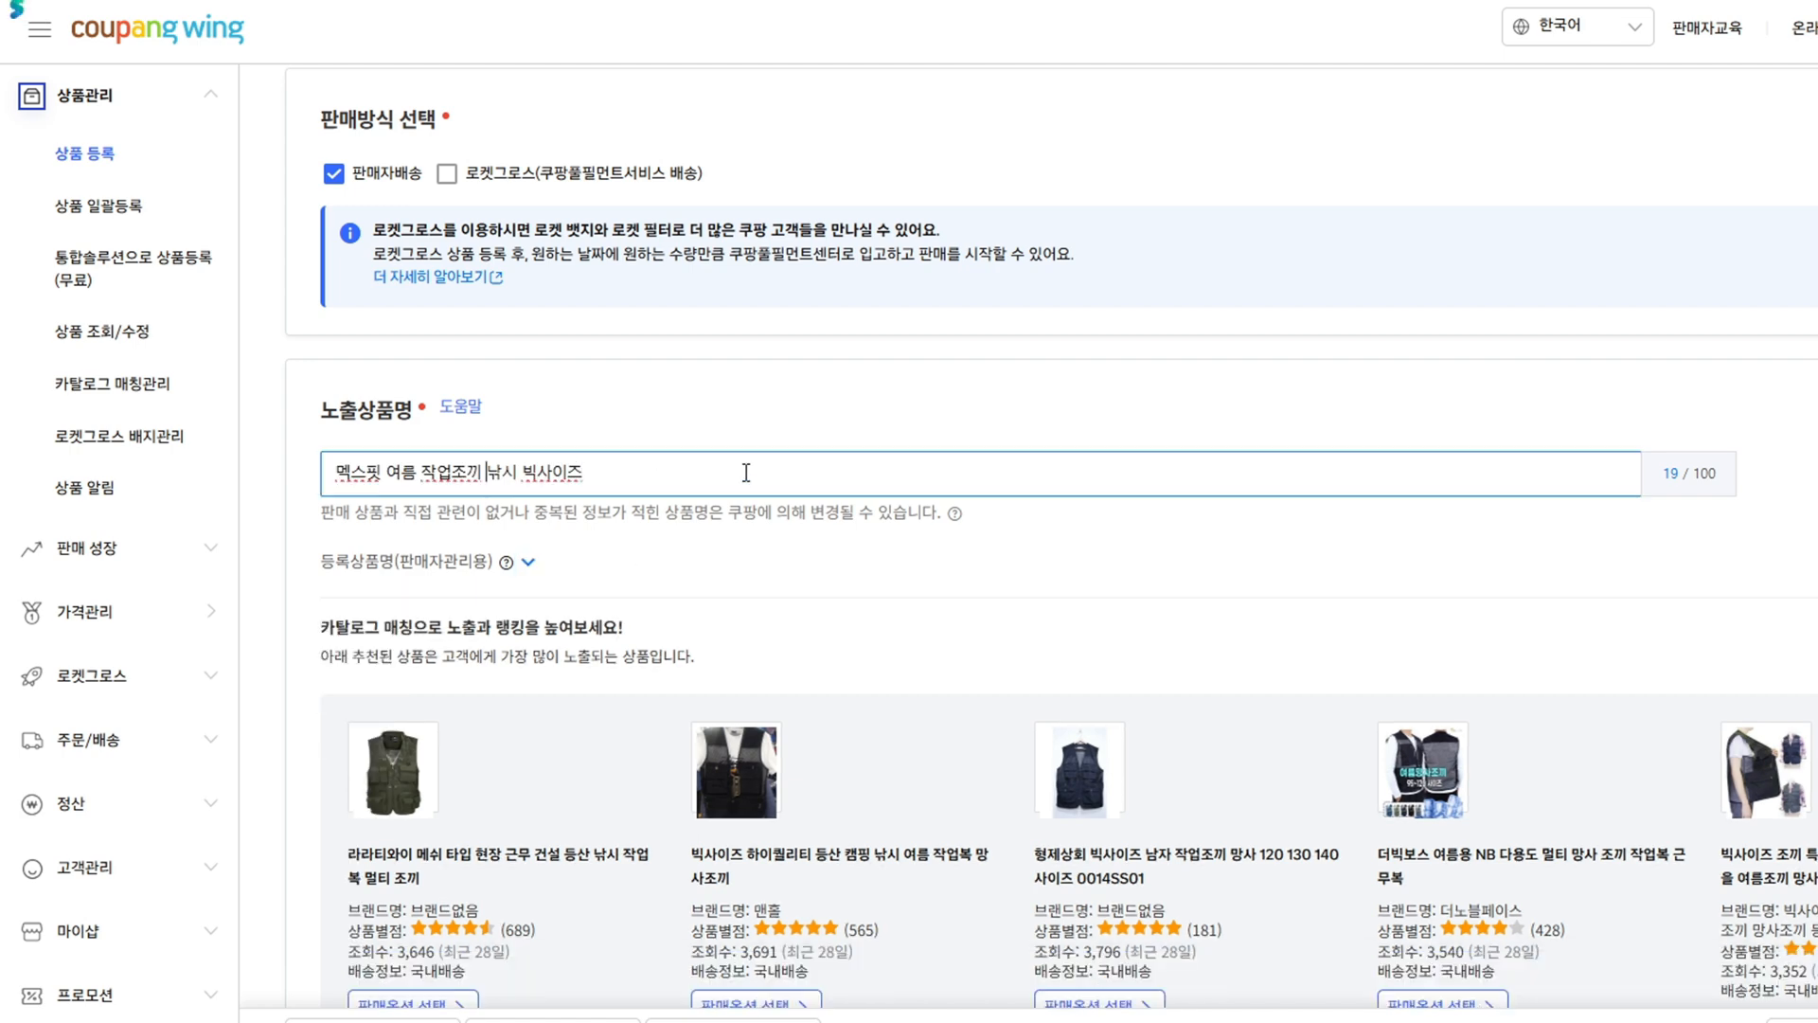
{"action": "scroll", "coordinate": [758, 476], "scroll_direction": "down", "scroll_amount": 2}
{"action": "scroll", "coordinate": [784, 479], "scroll_direction": "up", "scroll_amount": 2}
{"action": "scroll", "coordinate": [700, 506], "scroll_direction": "down", "scroll_amount": 10}
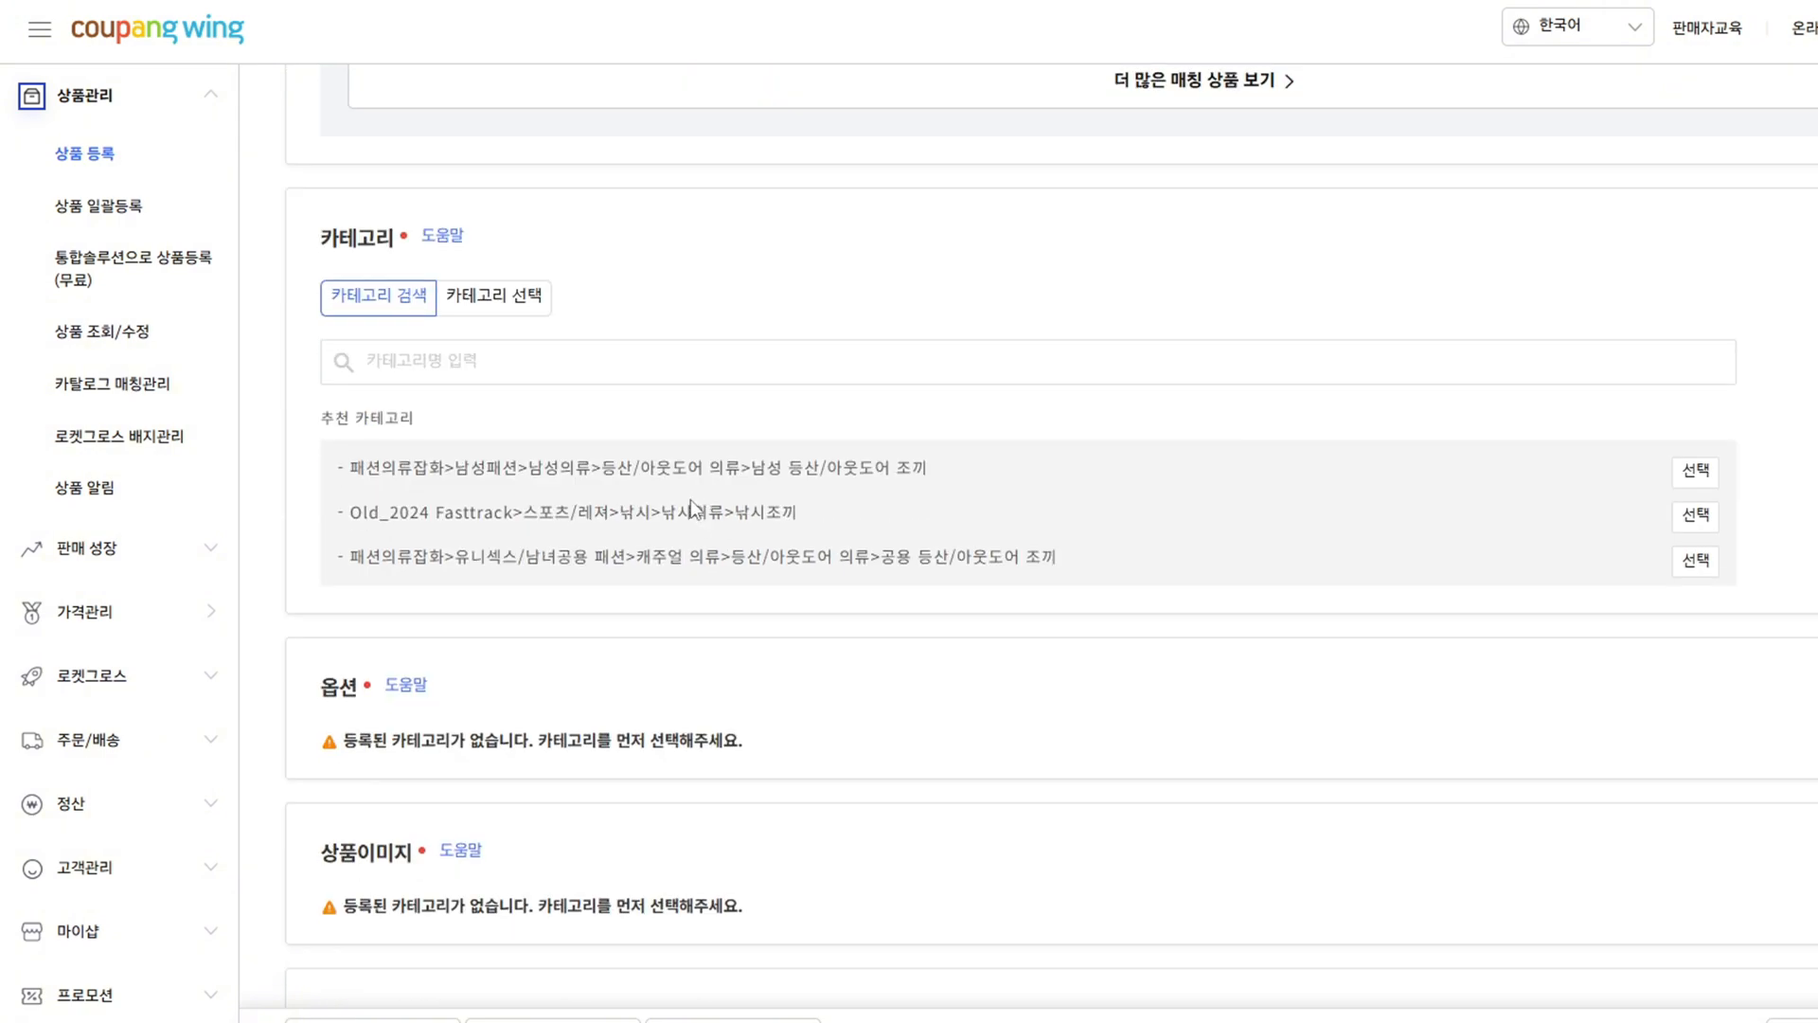
{"action": "left_click", "coordinate": [619, 378]}
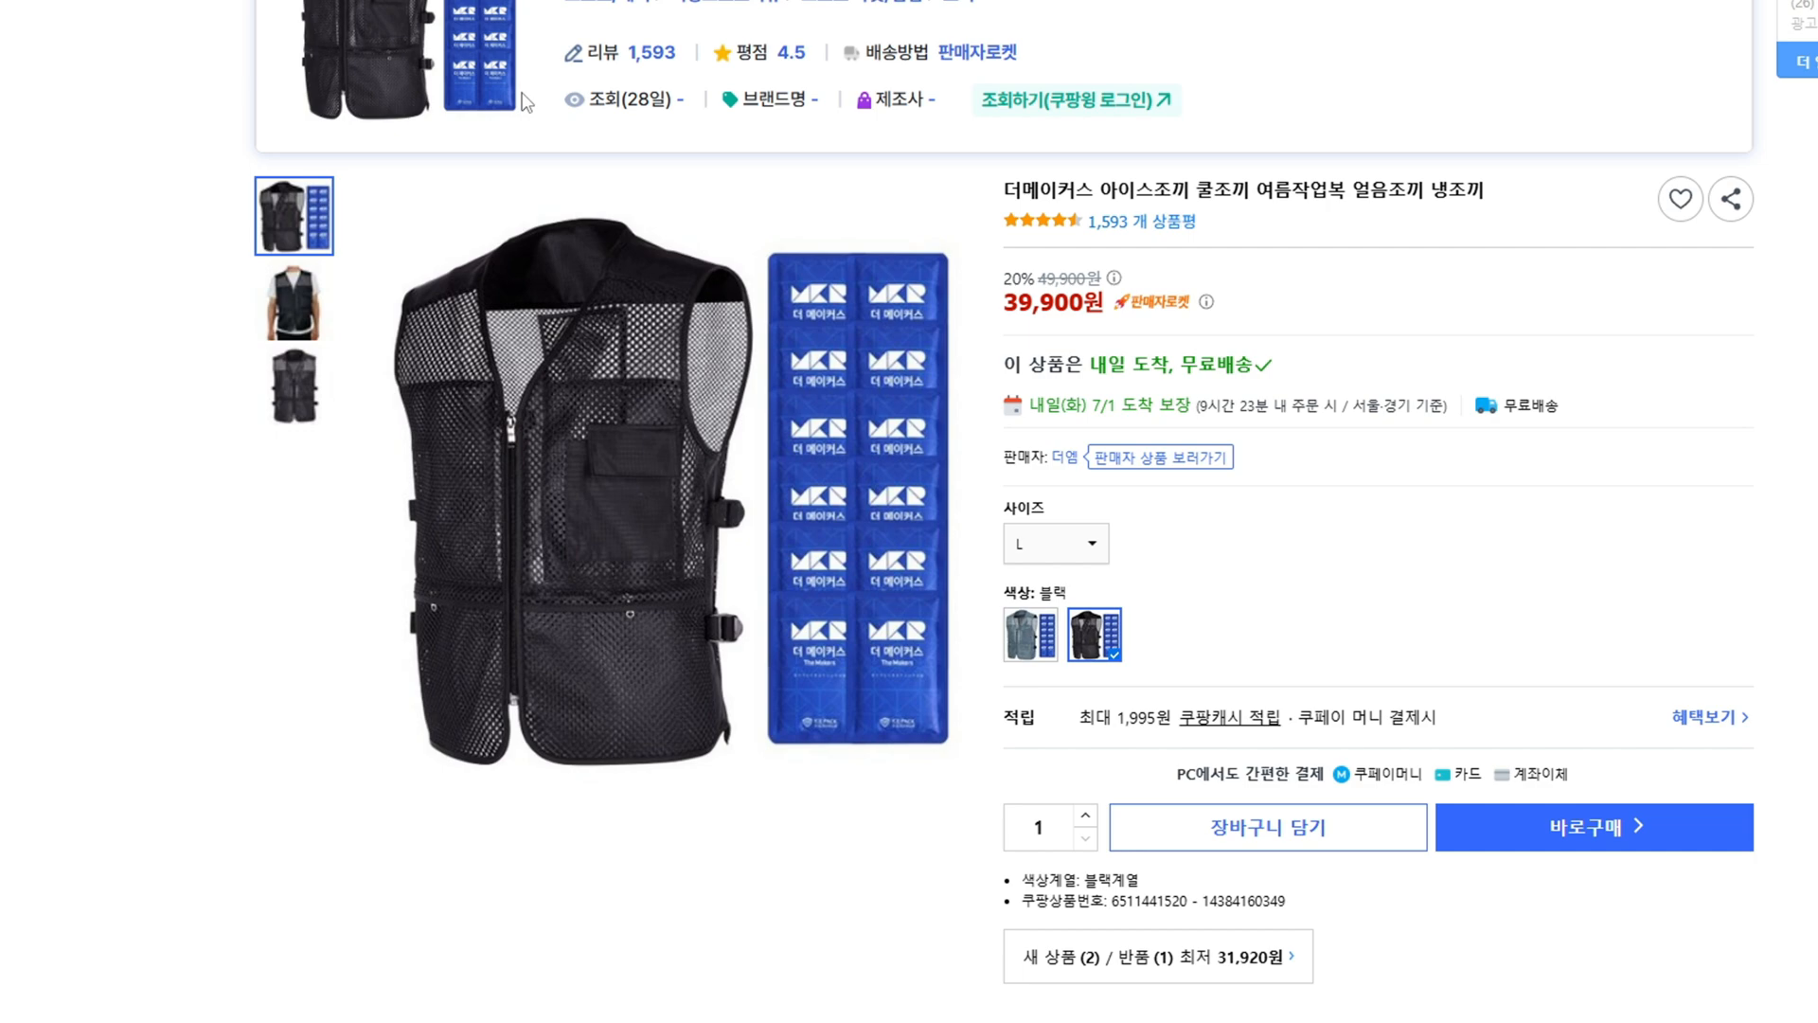
- Switch to the Coupang store, search for 작업조끼 and look through the competing vest listings
{"action": "scroll", "coordinate": [526, 103], "scroll_direction": "up", "scroll_amount": 5}
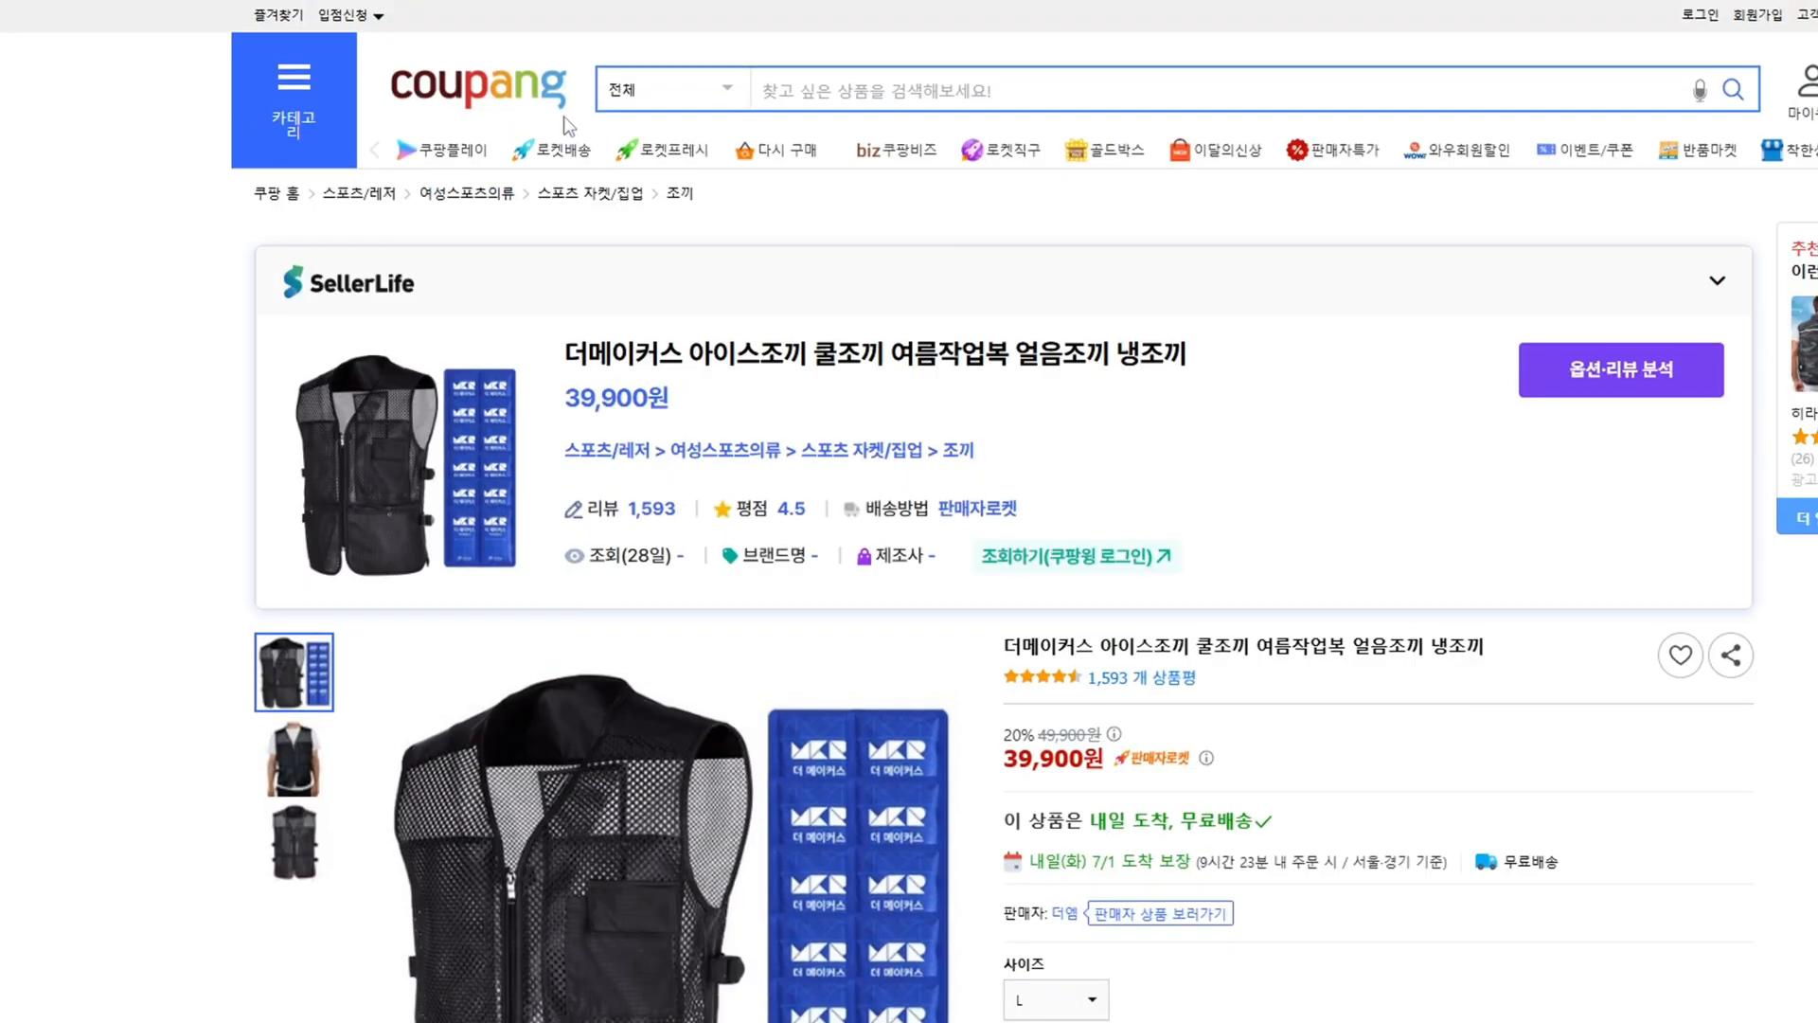
{"action": "left_click", "coordinate": [838, 92]}
{"action": "type", "text": "작업조끼"}
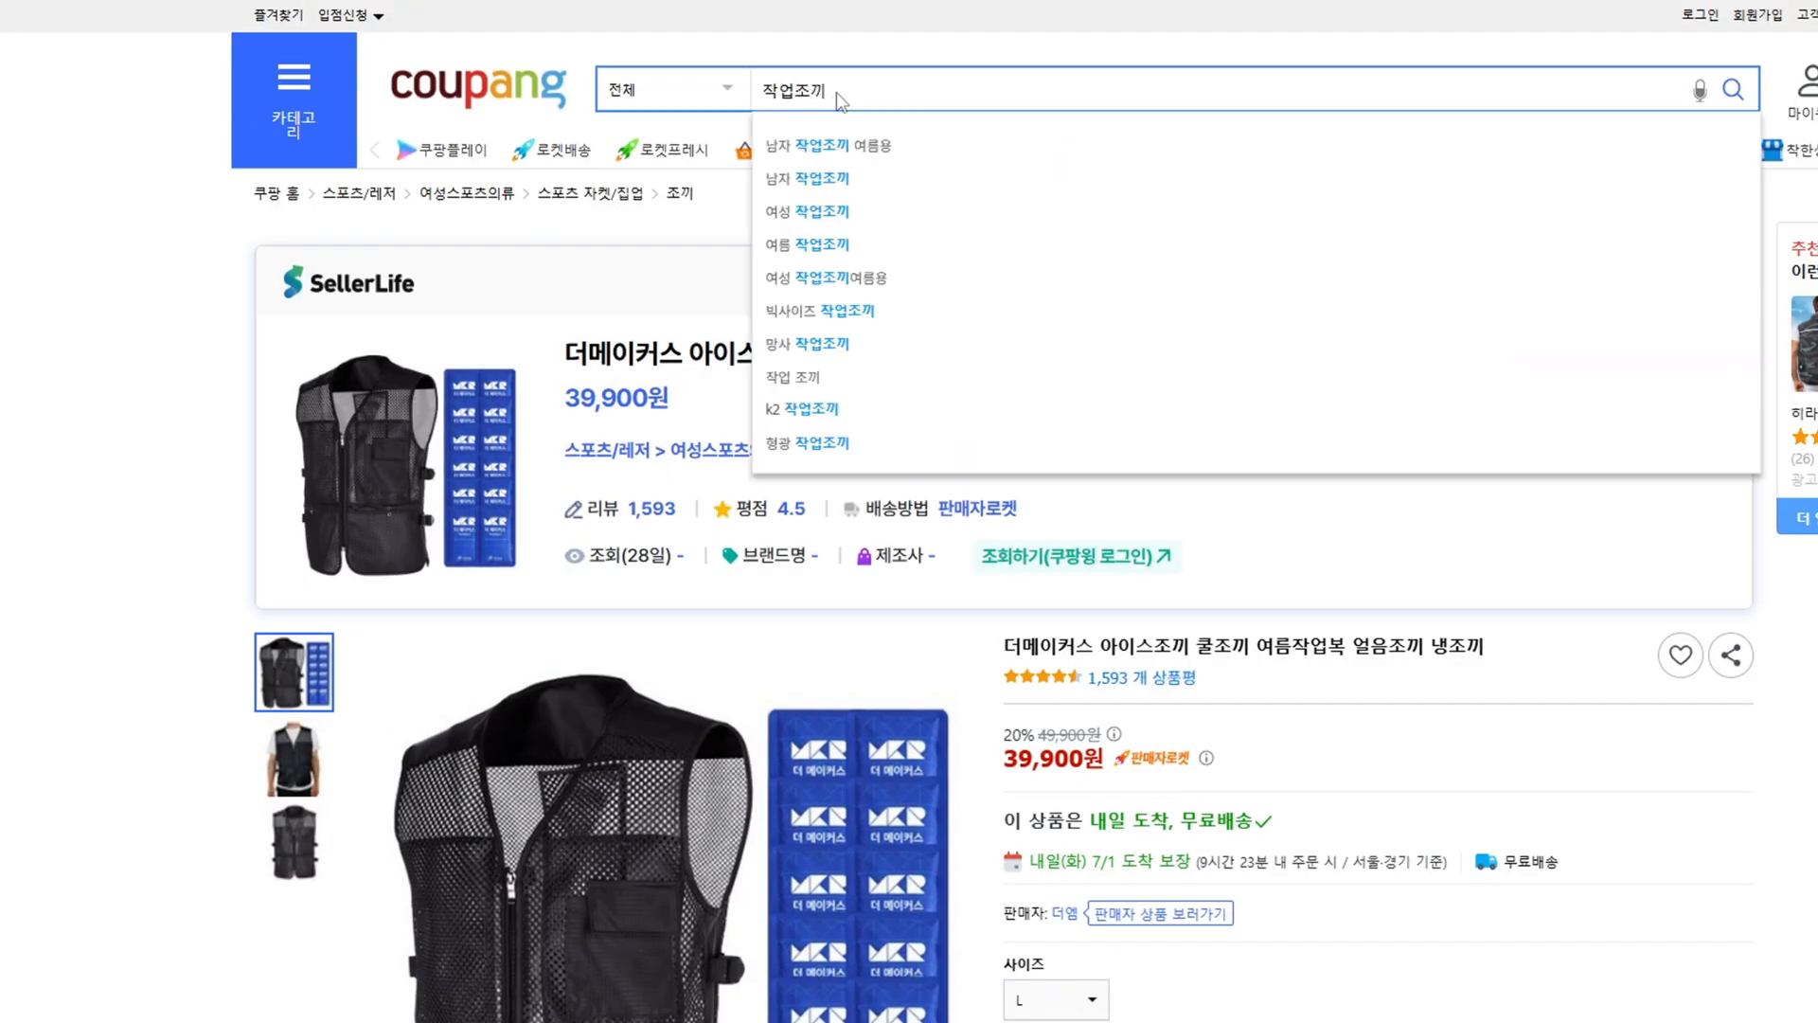
{"action": "key", "text": "Return"}
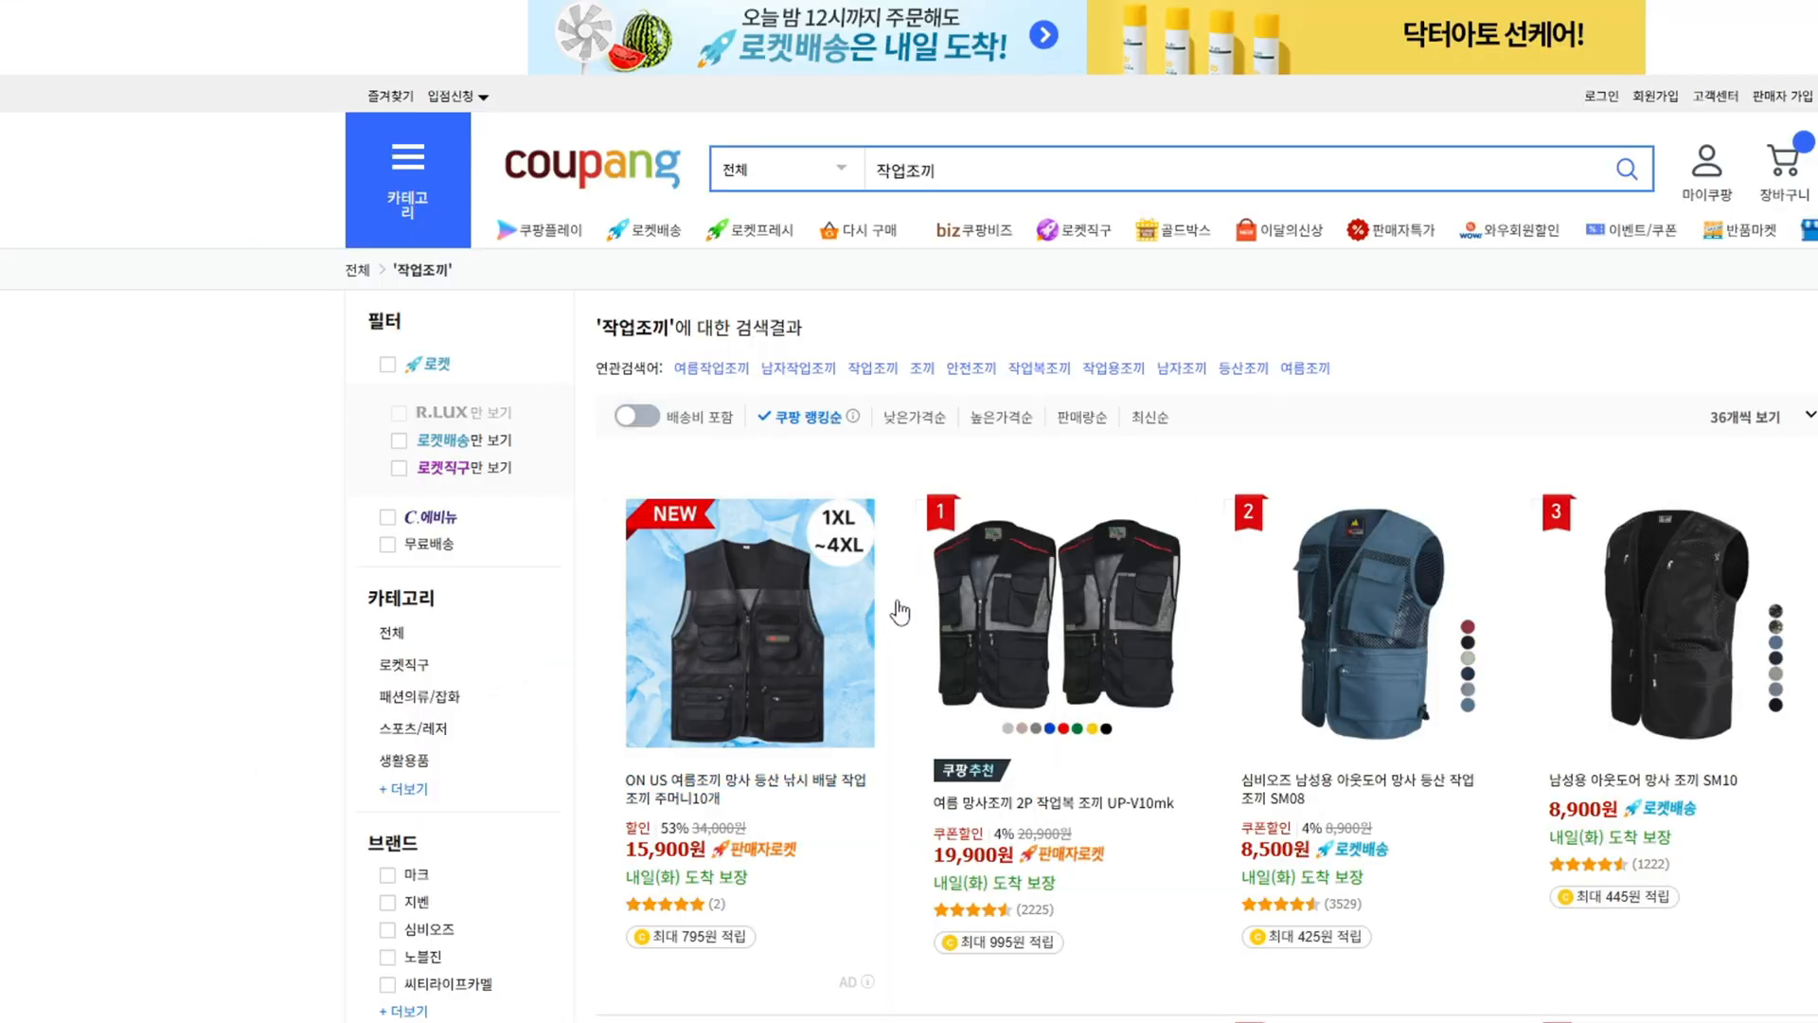
{"action": "scroll", "coordinate": [1055, 790], "scroll_direction": "down", "scroll_amount": 10}
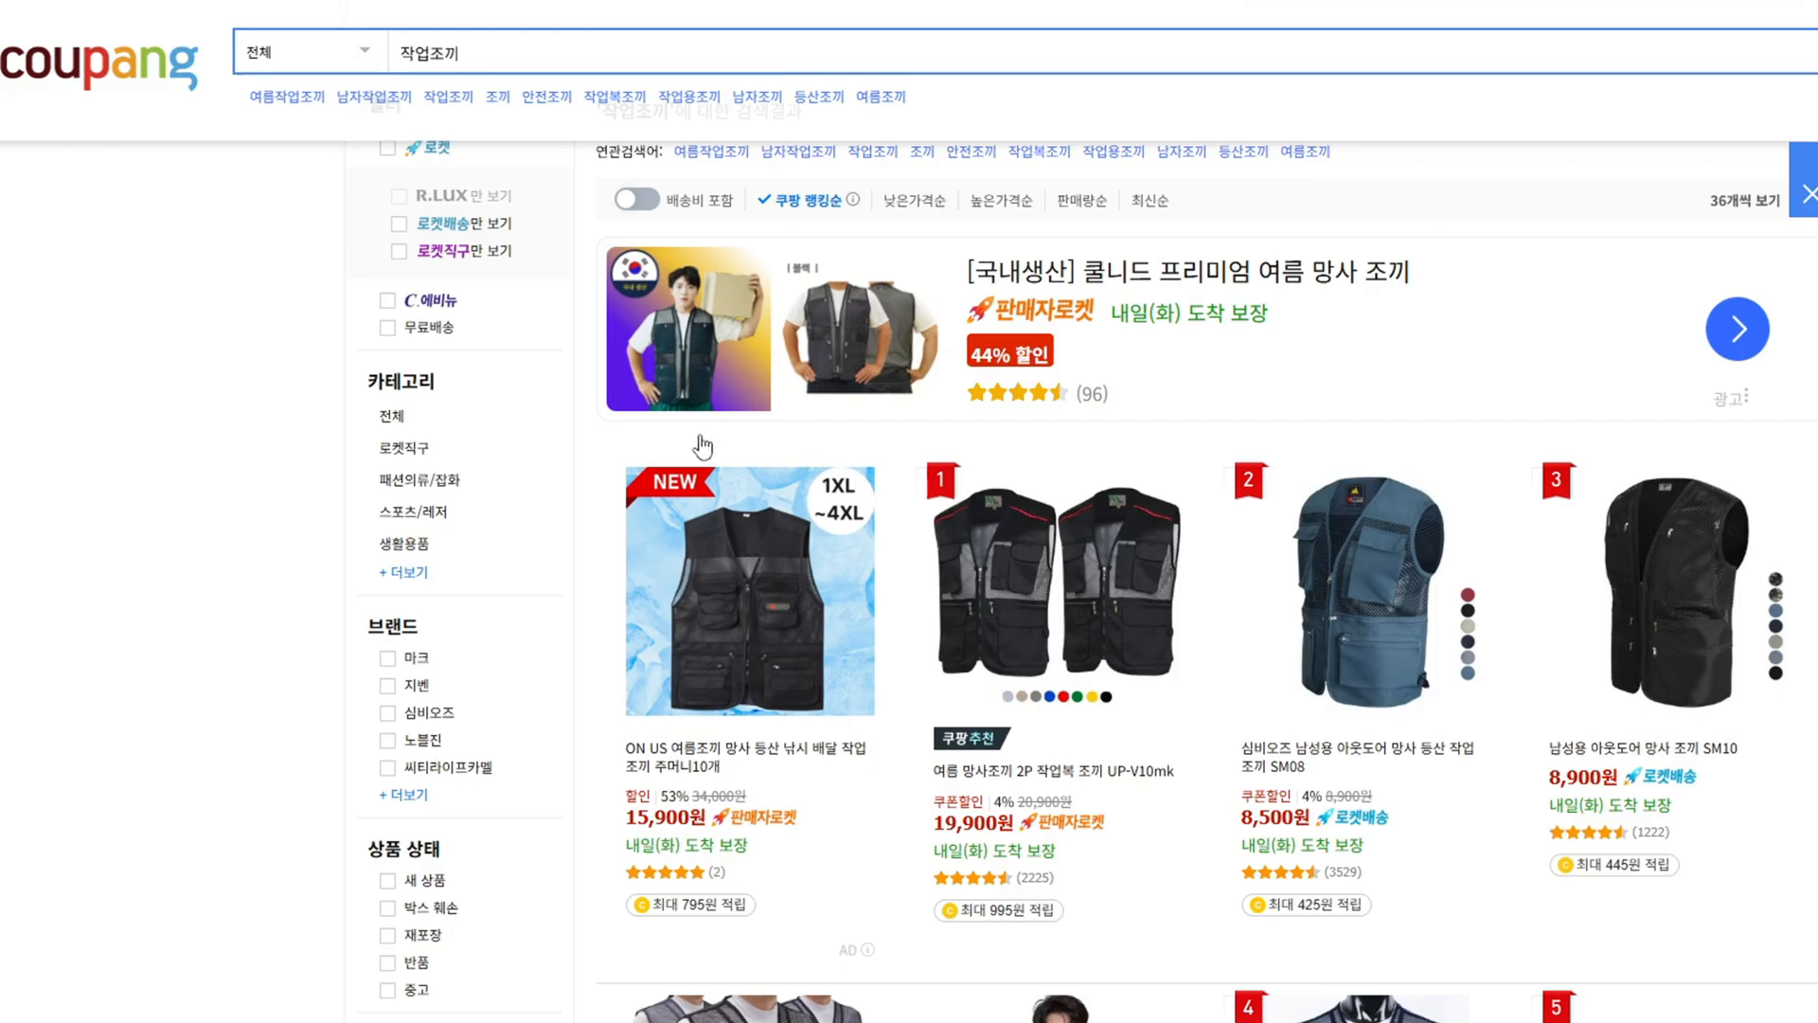
{"action": "scroll", "coordinate": [1061, 511], "scroll_direction": "down", "scroll_amount": 5}
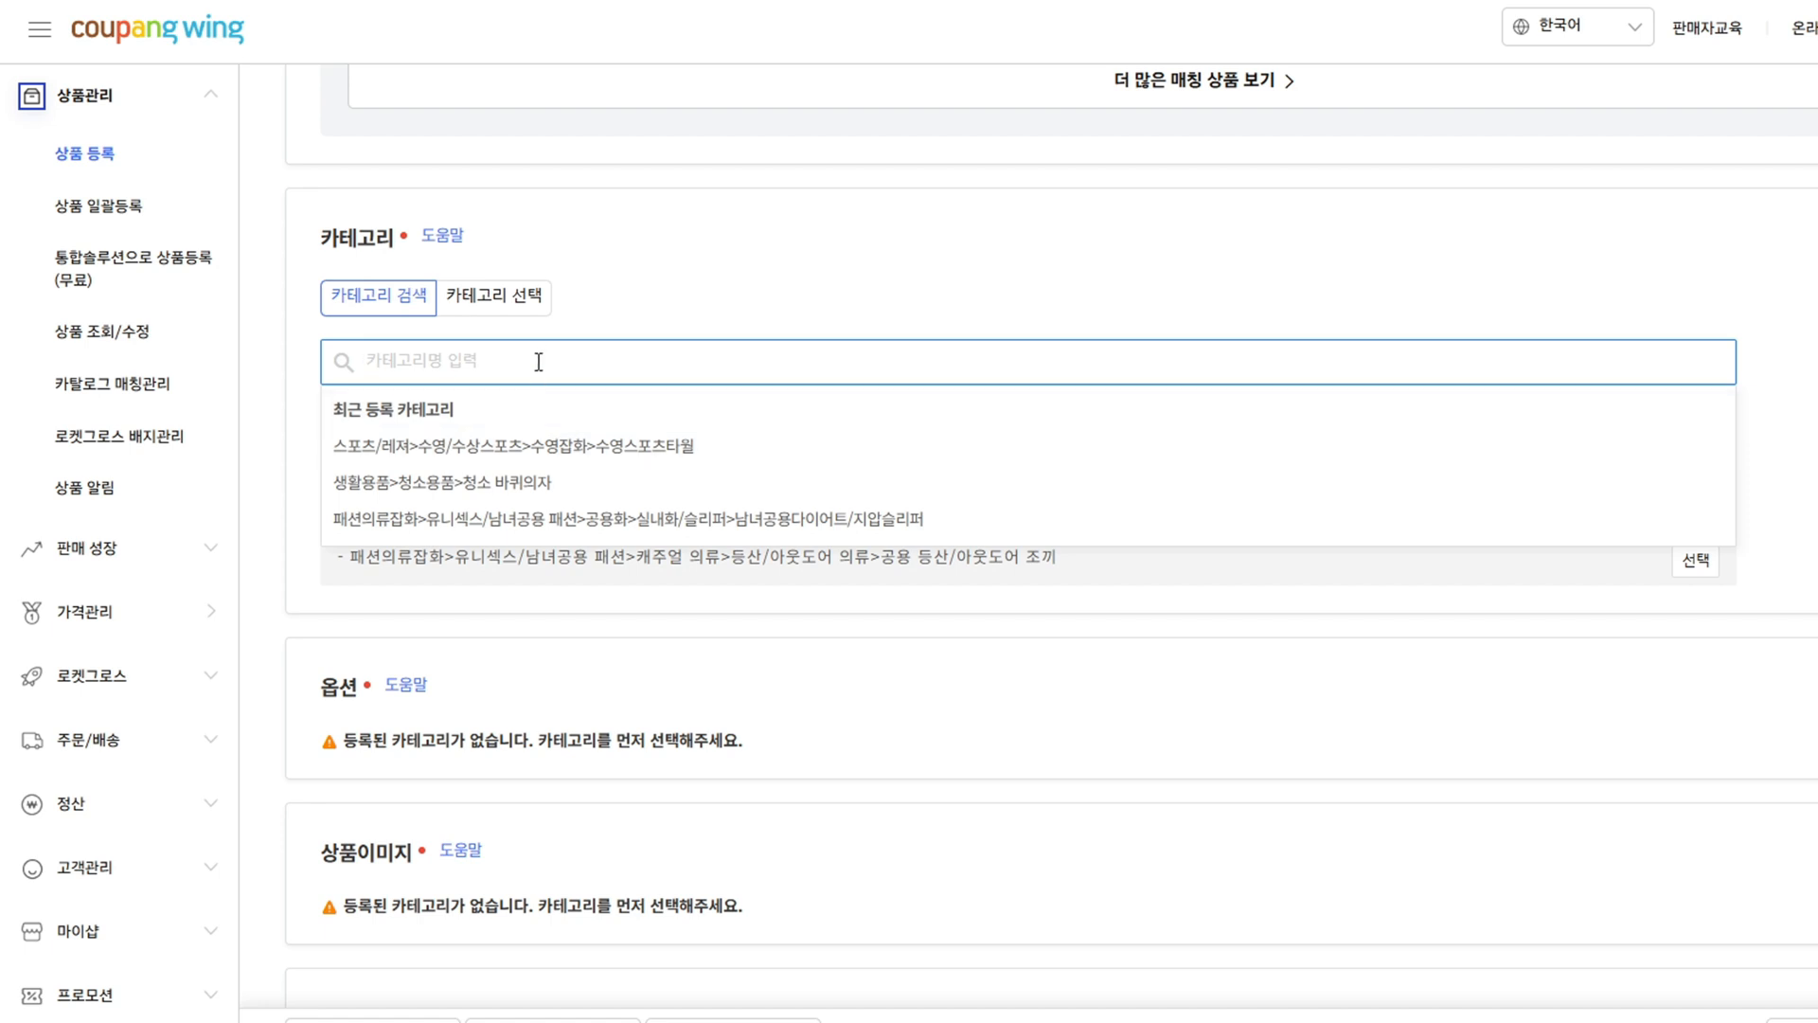
- Back in Coupang Wing, search the categories for 조끼 and choose 패션의류잡화>남성패션>남성의류>등산/아웃도어 의류>남성 등산/아웃도어 조끼
{"action": "type", "text": "ㅈㅗㄲ"}
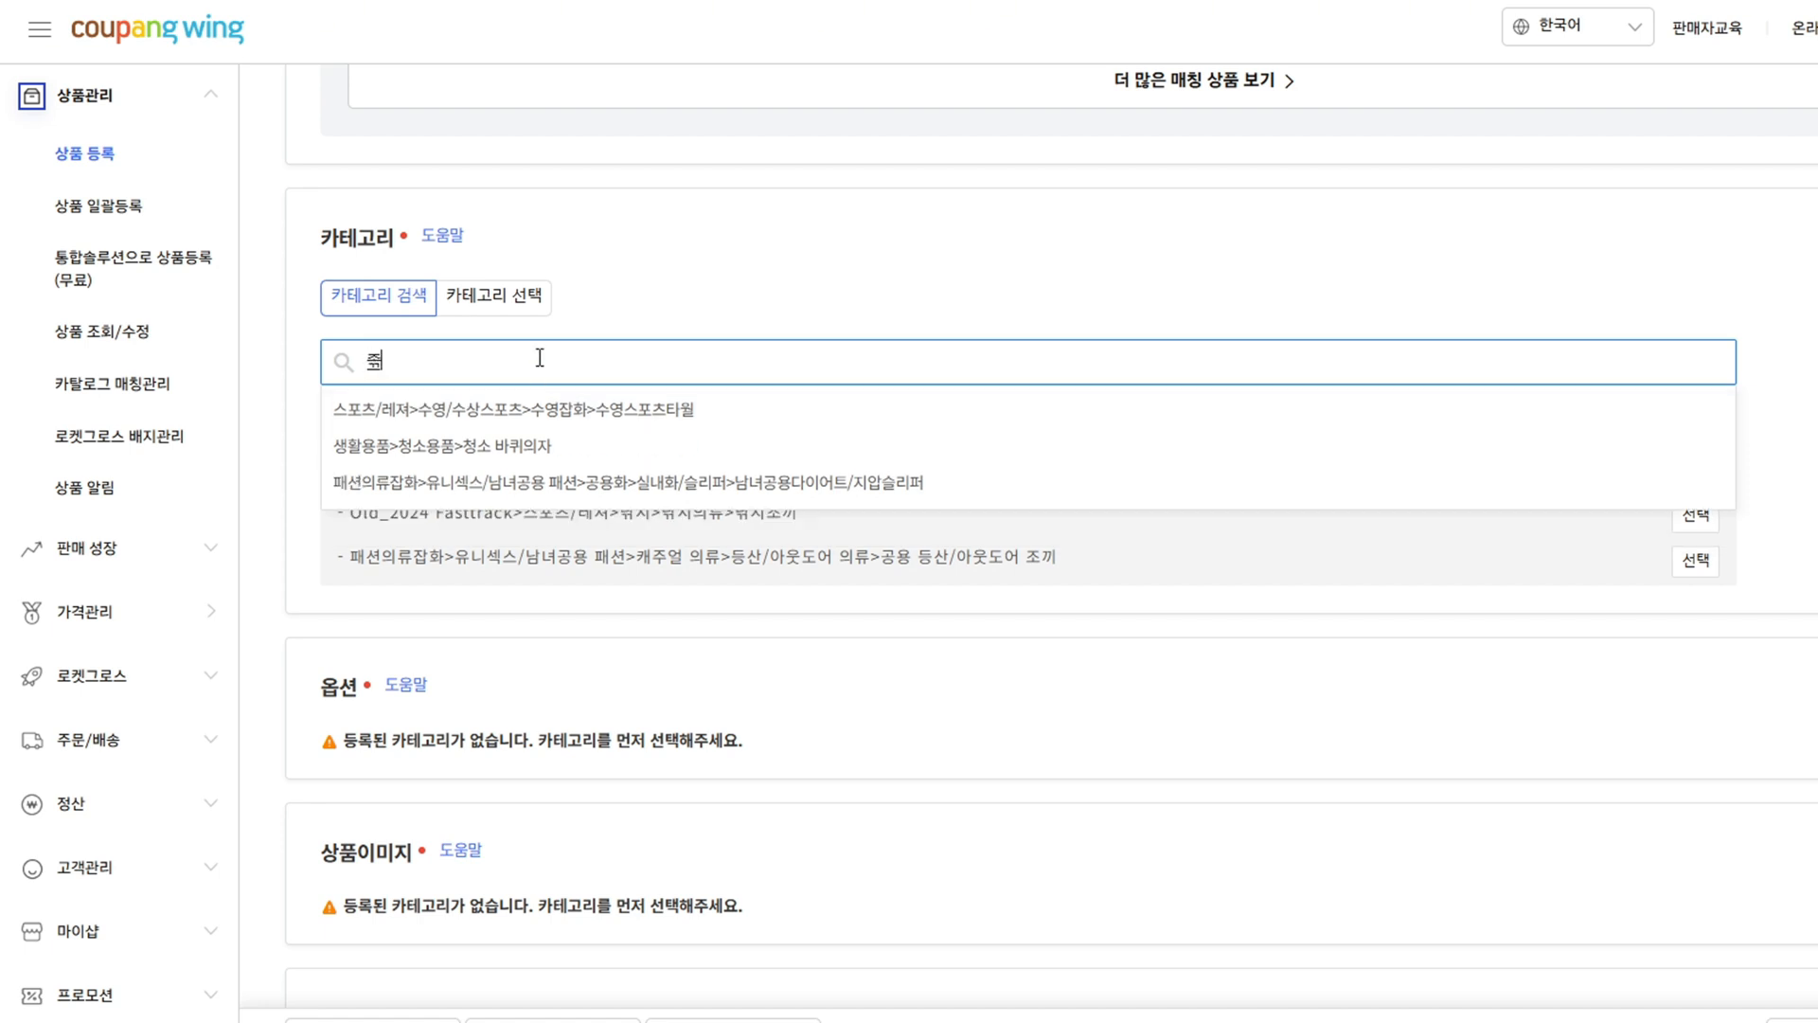
{"action": "type", "text": "ㅣ"}
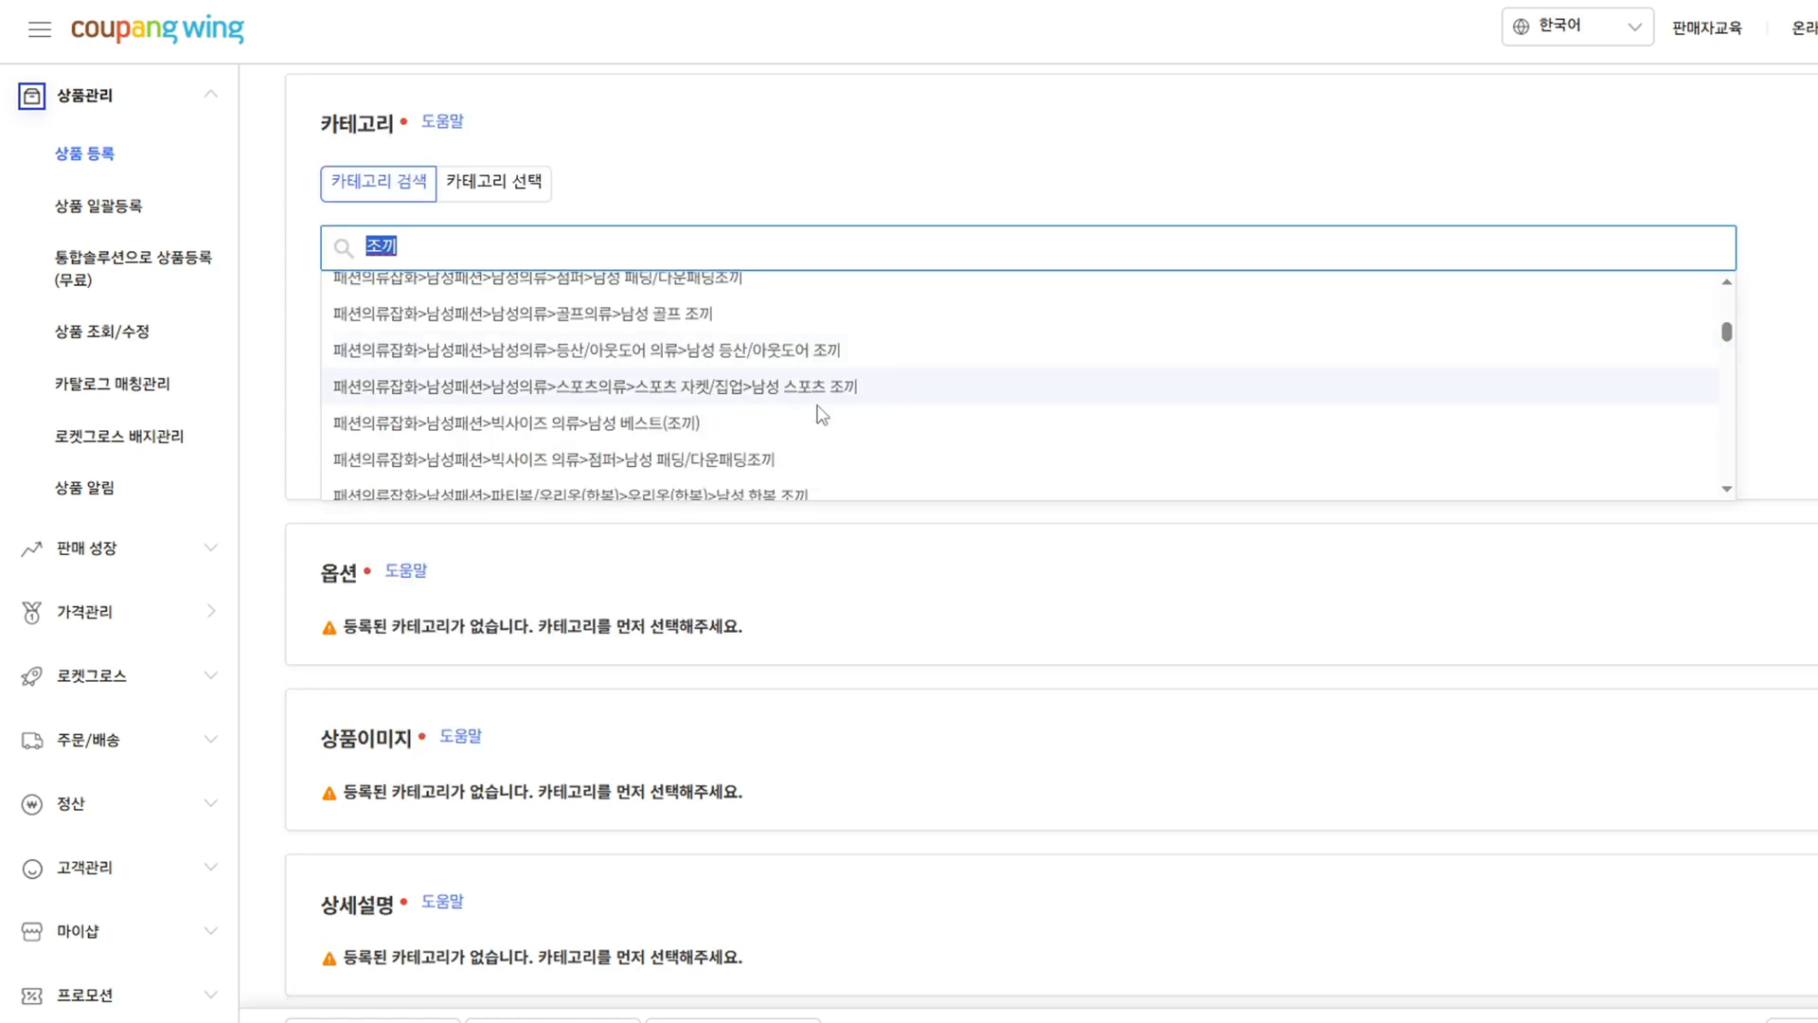
{"action": "left_click", "coordinate": [708, 363]}
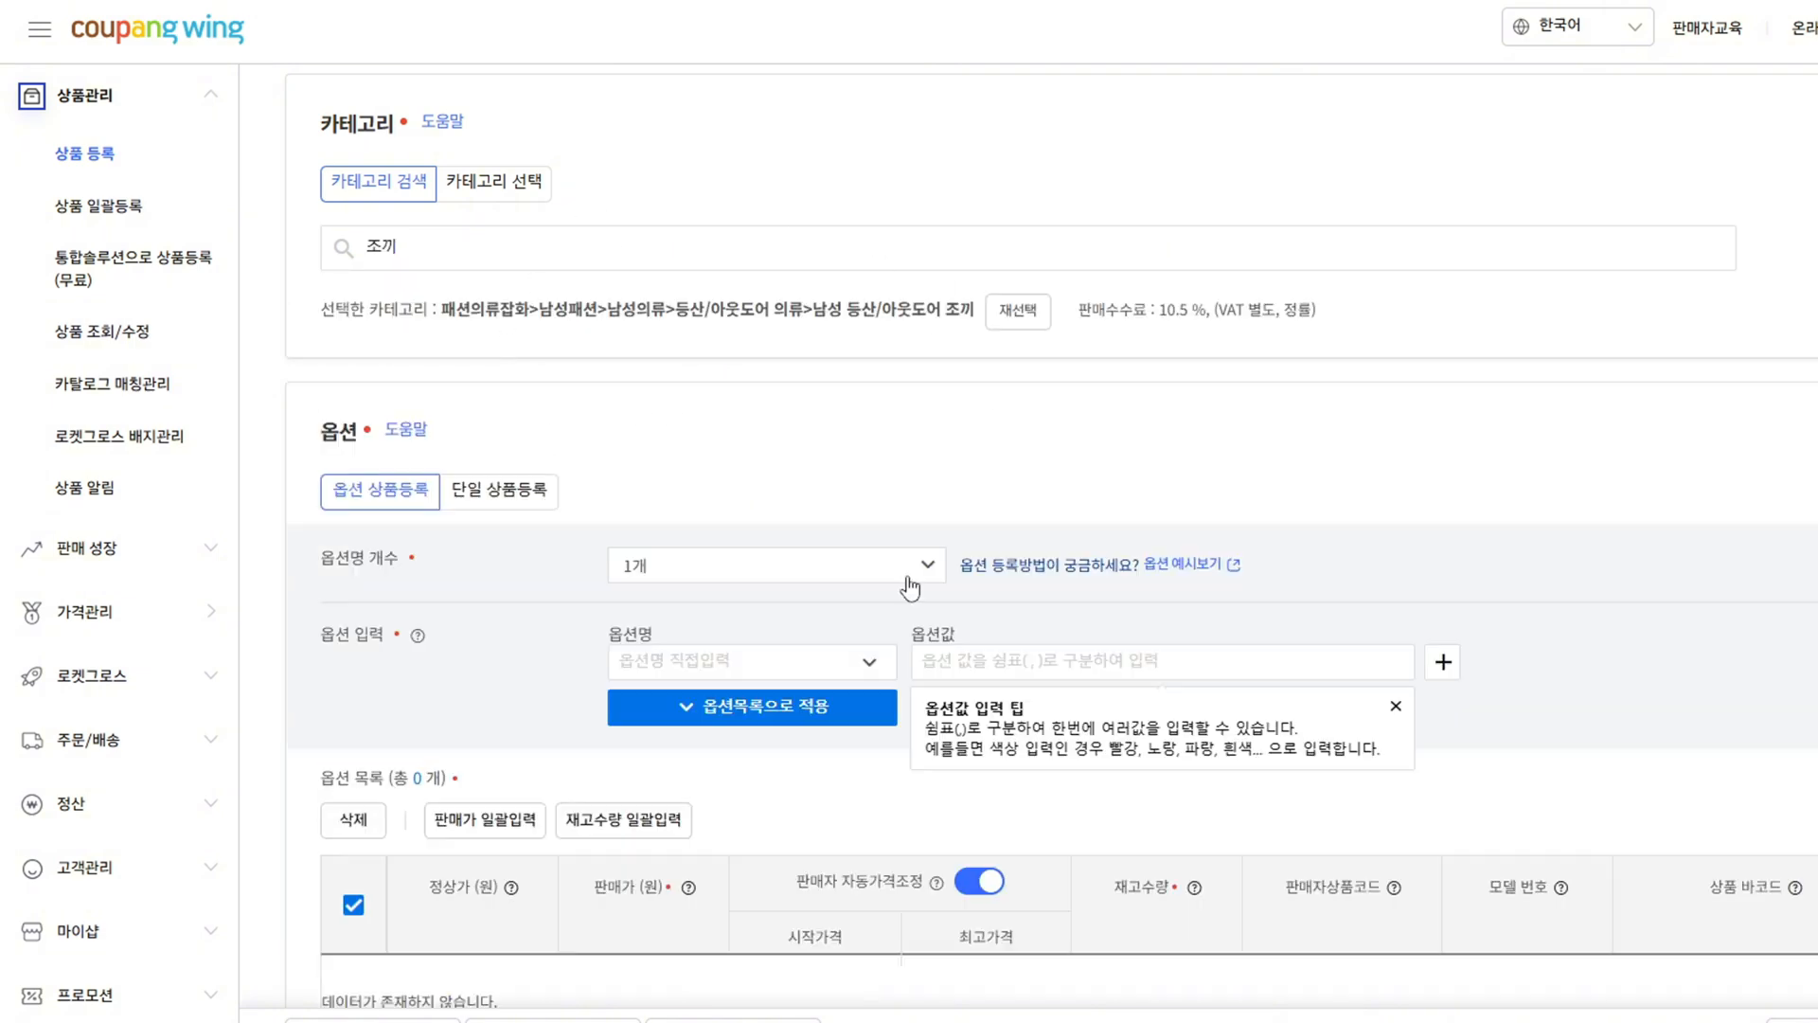
- Set the first option to 색상 with the values 옐로우, 네이비, 블랙 and apply it to the option list
{"action": "scroll", "coordinate": [996, 338], "scroll_direction": "down", "scroll_amount": 3}
{"action": "left_click", "coordinate": [748, 318]}
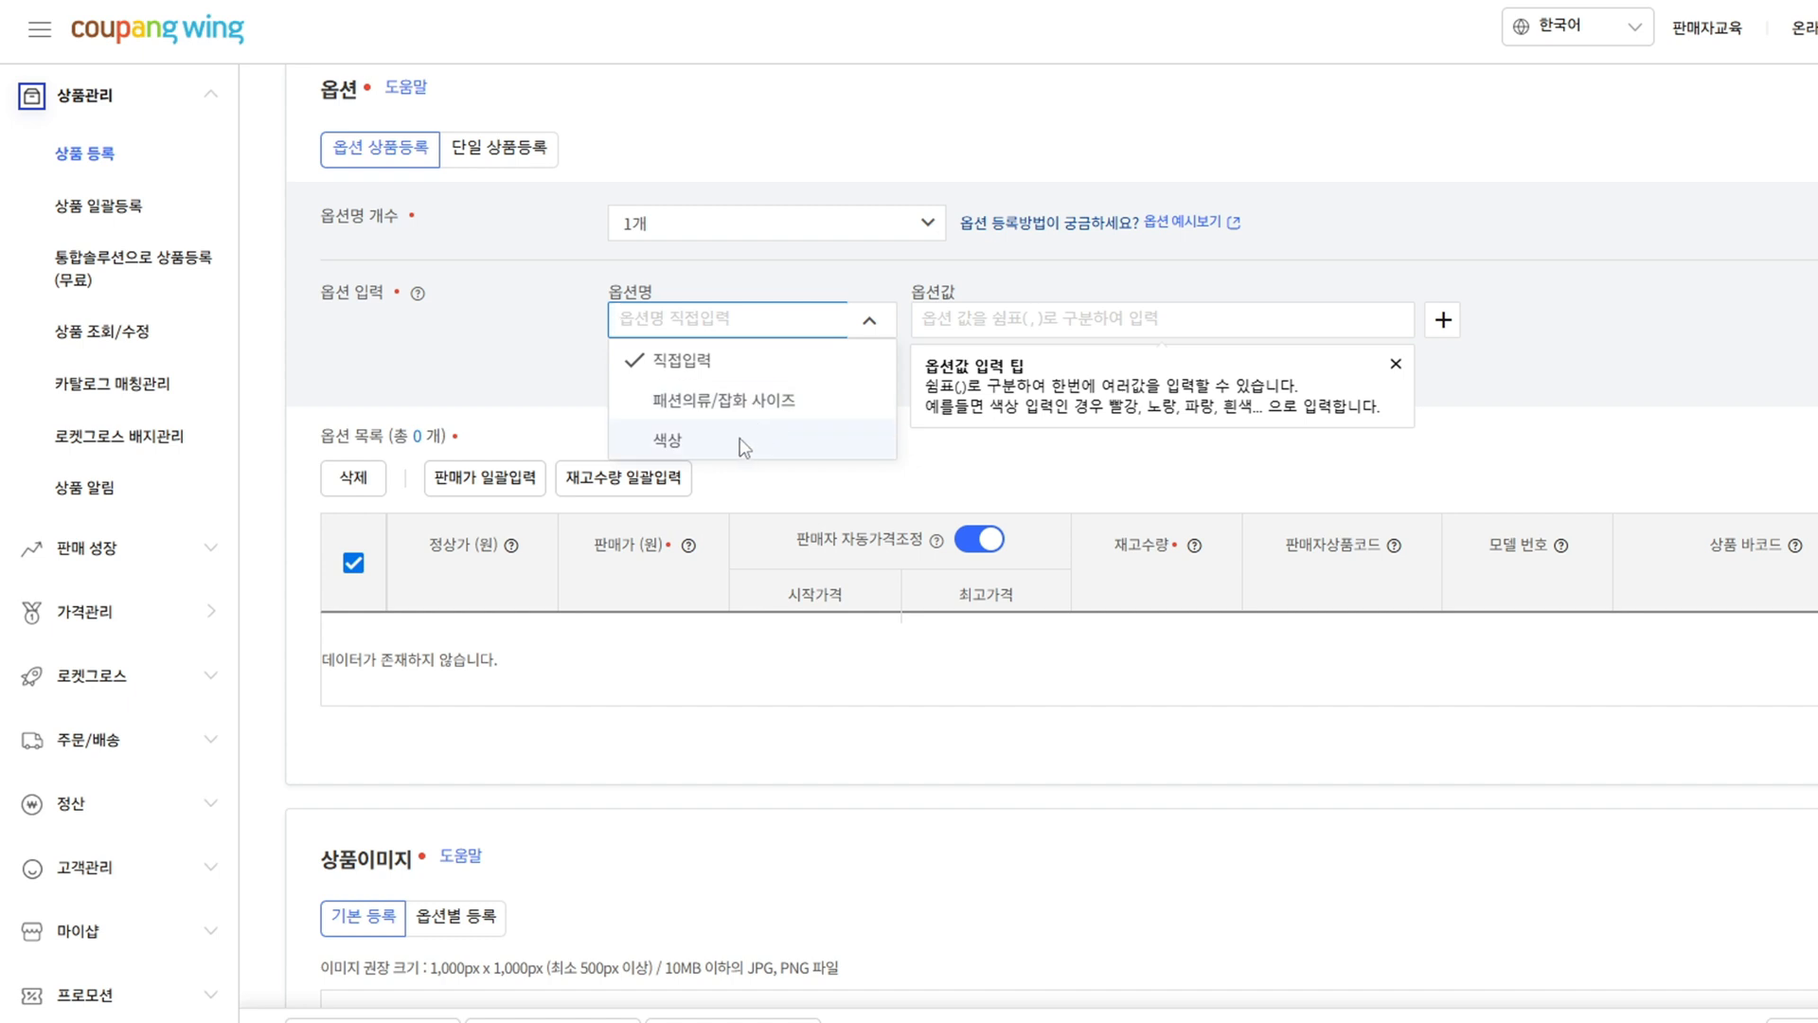
{"action": "left_click", "coordinate": [741, 437]}
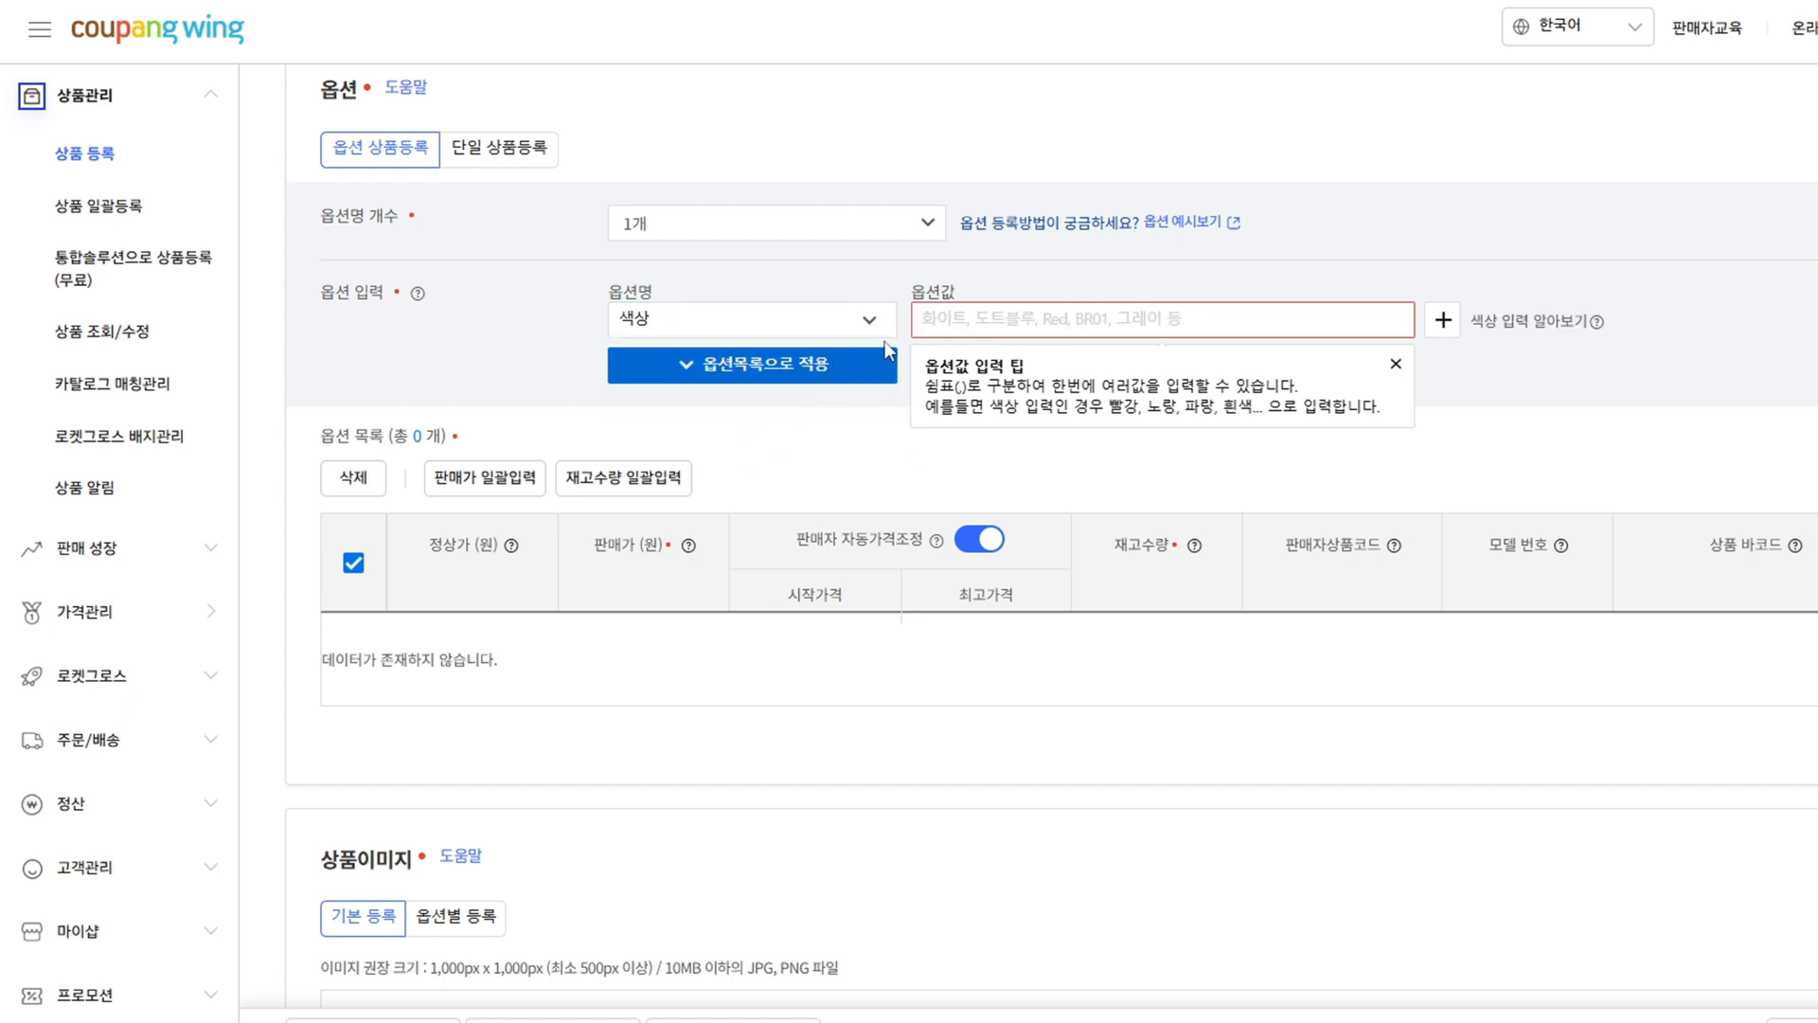
{"action": "left_click", "coordinate": [1020, 308]}
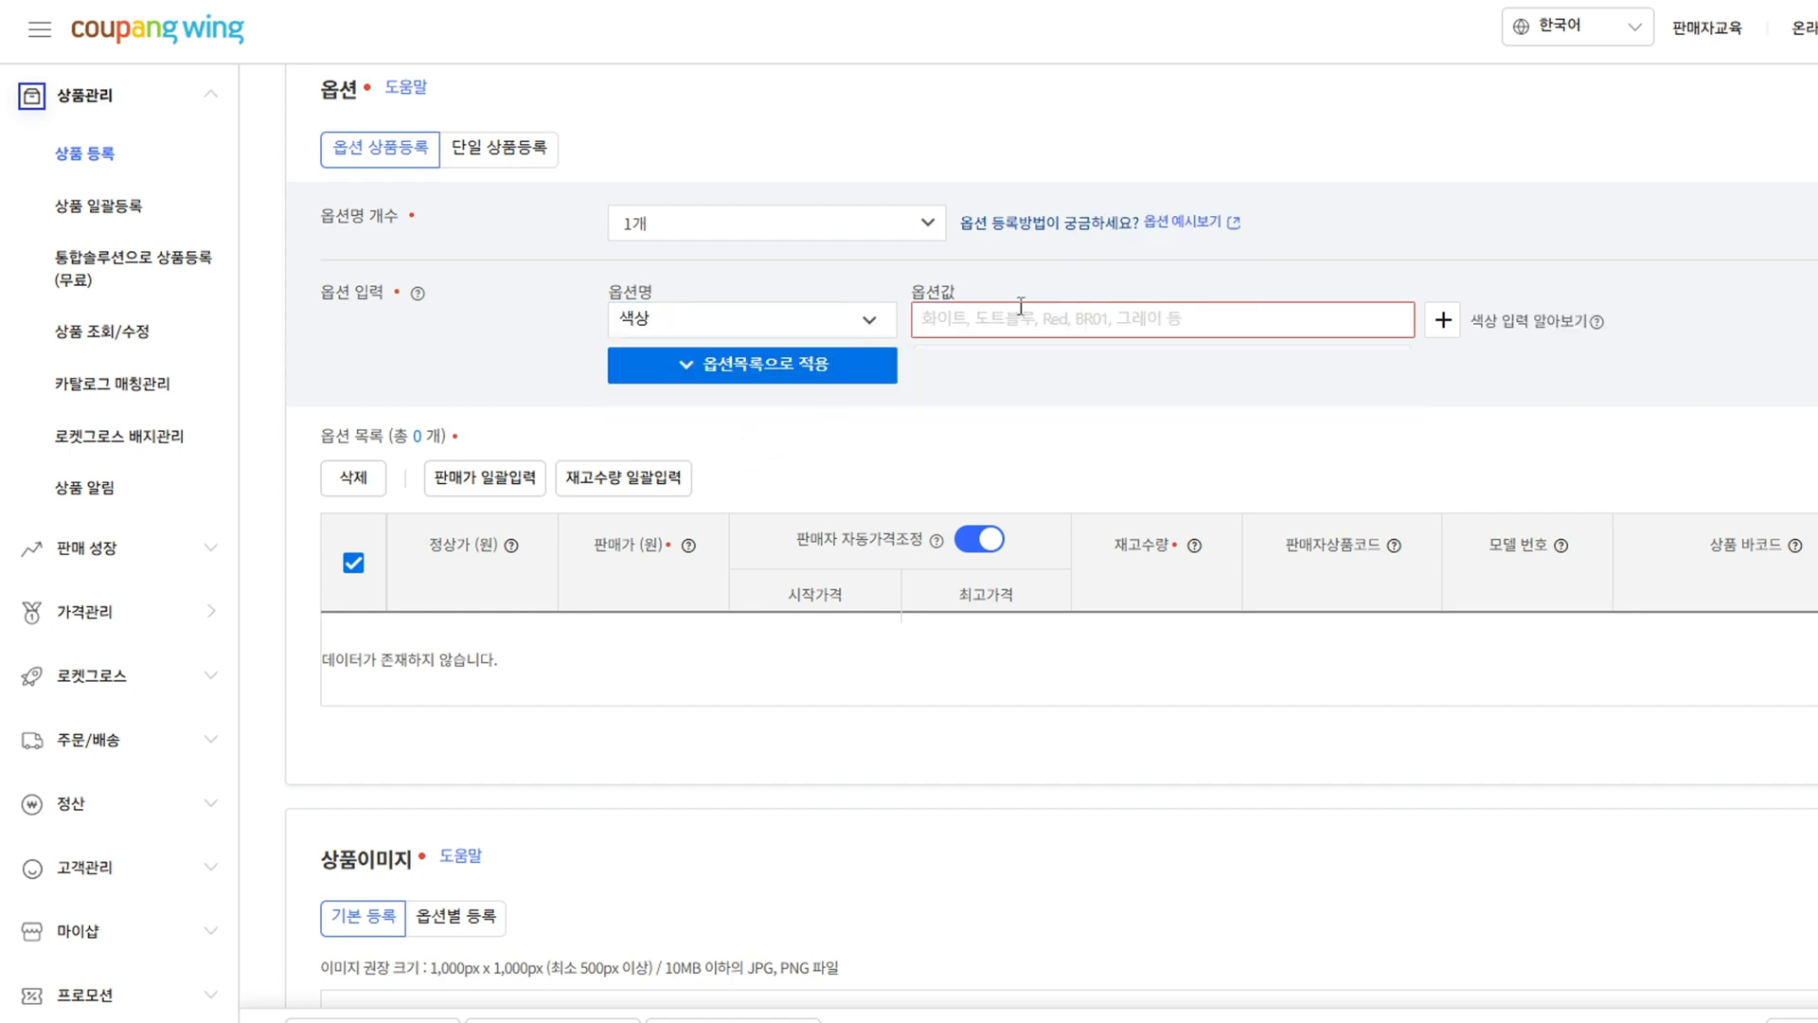
{"action": "type", "text": "노란"}
{"action": "key", "text": "BackSpace"}
{"action": "key", "text": "BackSpace"}
{"action": "type", "text": "예ㄹ로우"}
{"action": "type", "text": ", 네"}
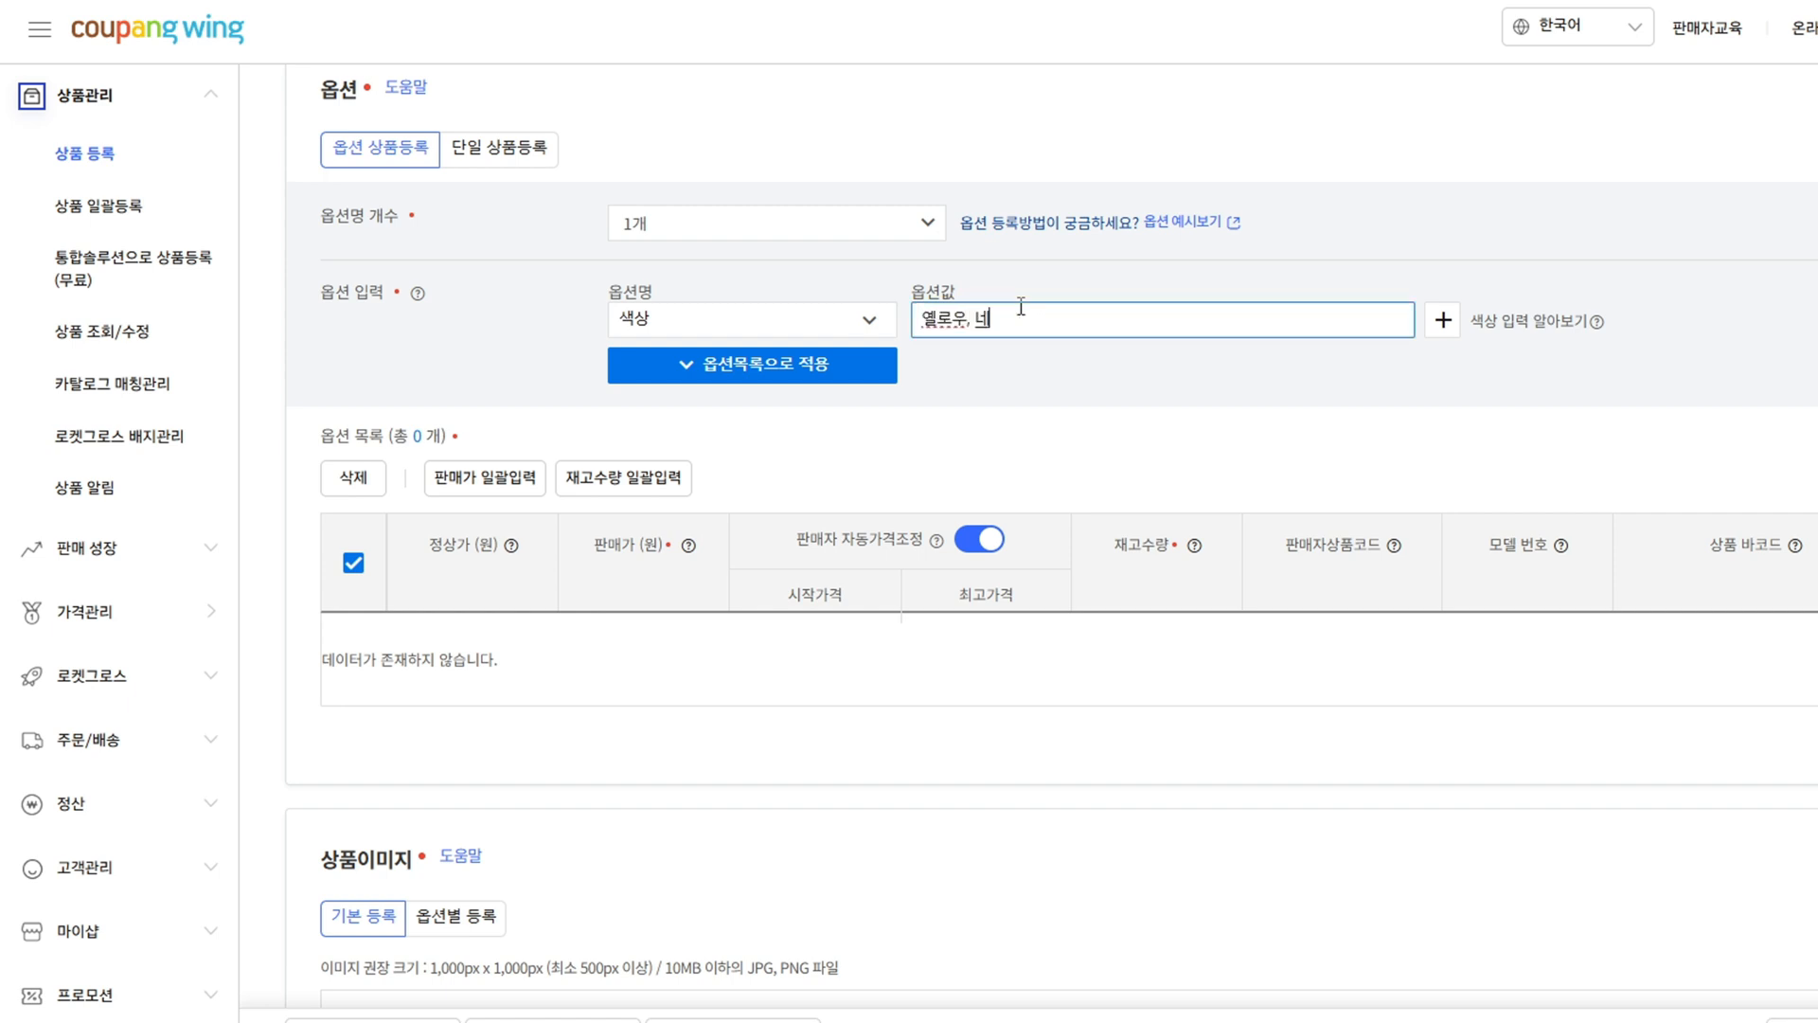
{"action": "type", "text": "이비, 블랙"}
{"action": "left_click", "coordinate": [829, 365]}
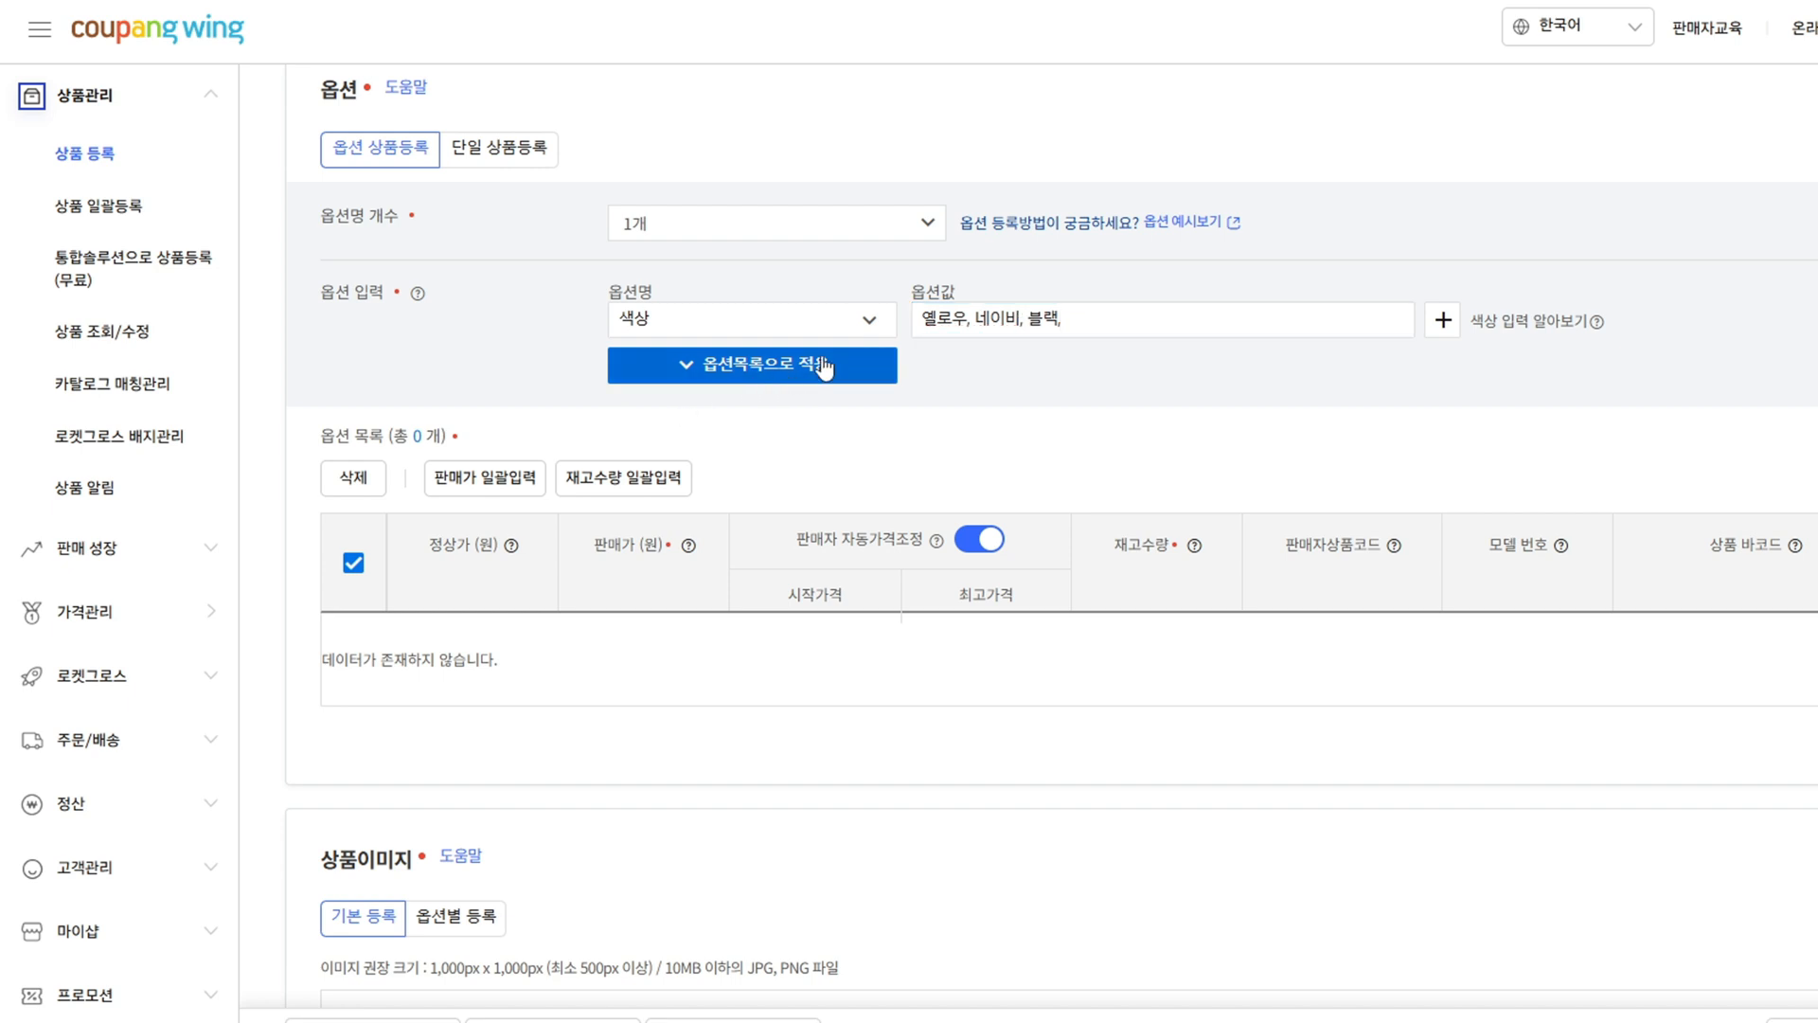
{"action": "left_click", "coordinate": [865, 343]}
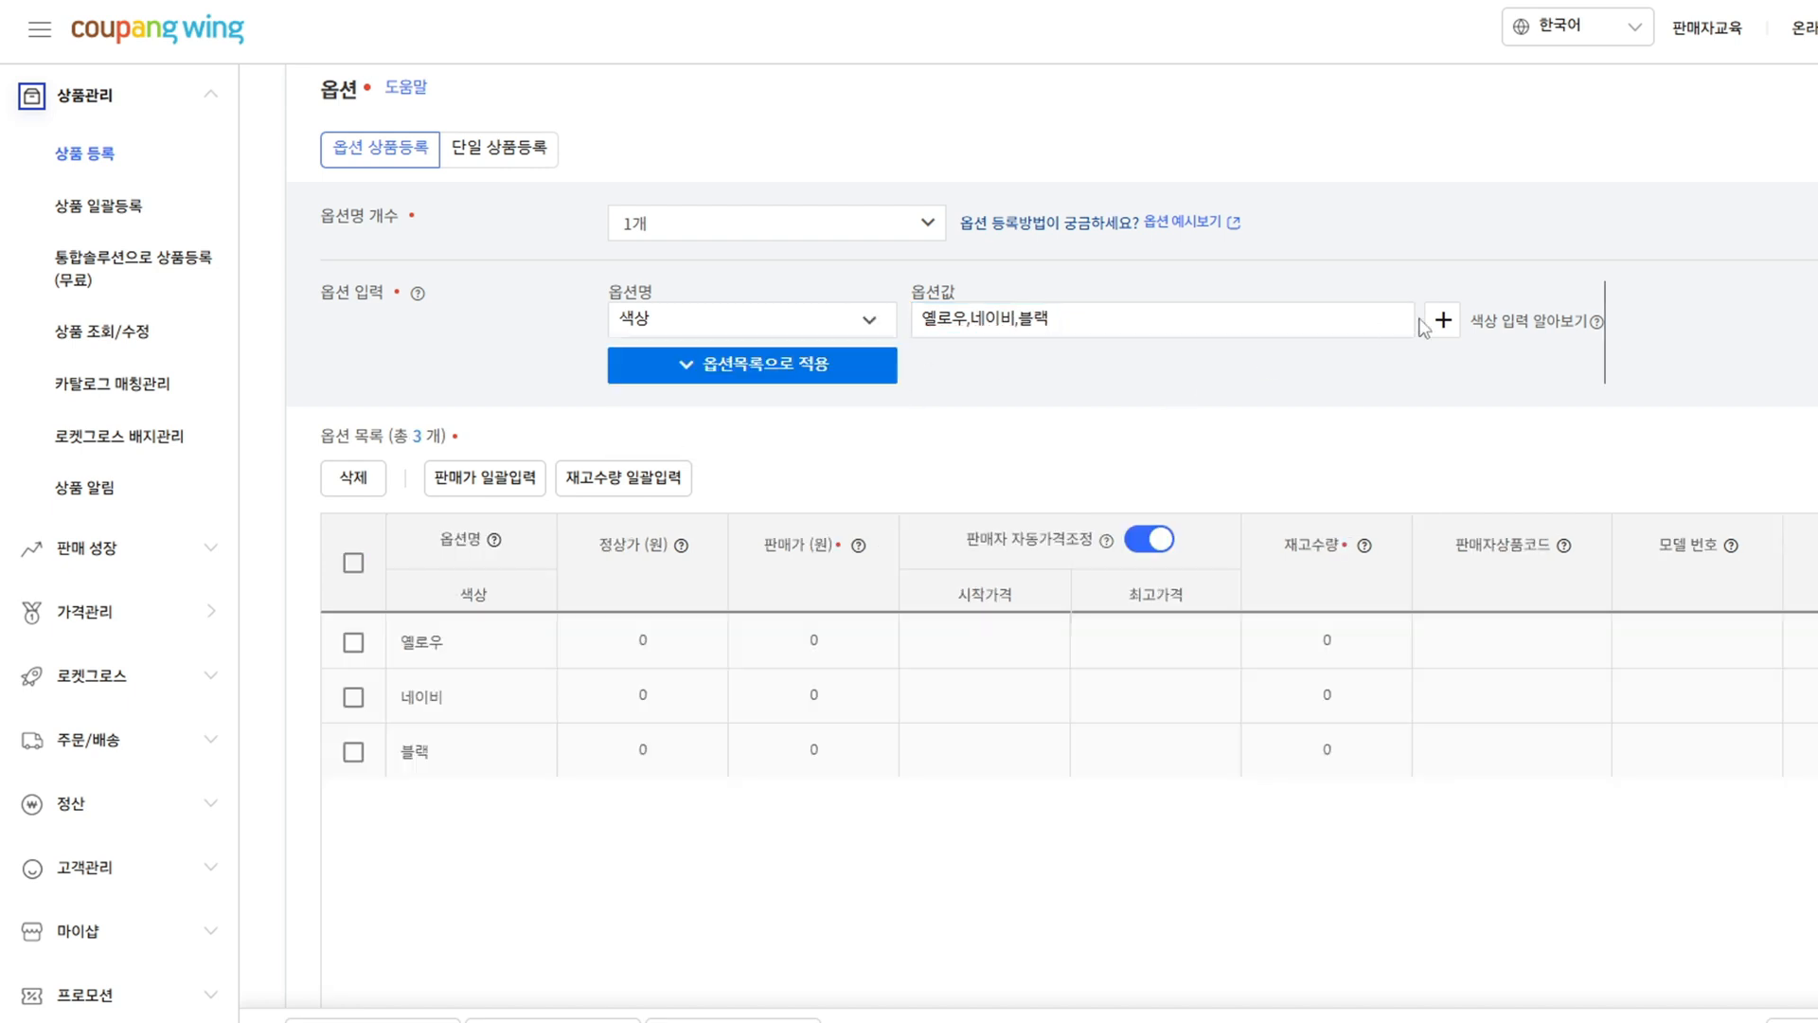
- Add a second option 패션의류/잡화 사이즈 with the values S,M,L,XL,2XL and apply both options to the option list
{"action": "left_click", "coordinate": [1442, 320]}
{"action": "left_click", "coordinate": [814, 358]}
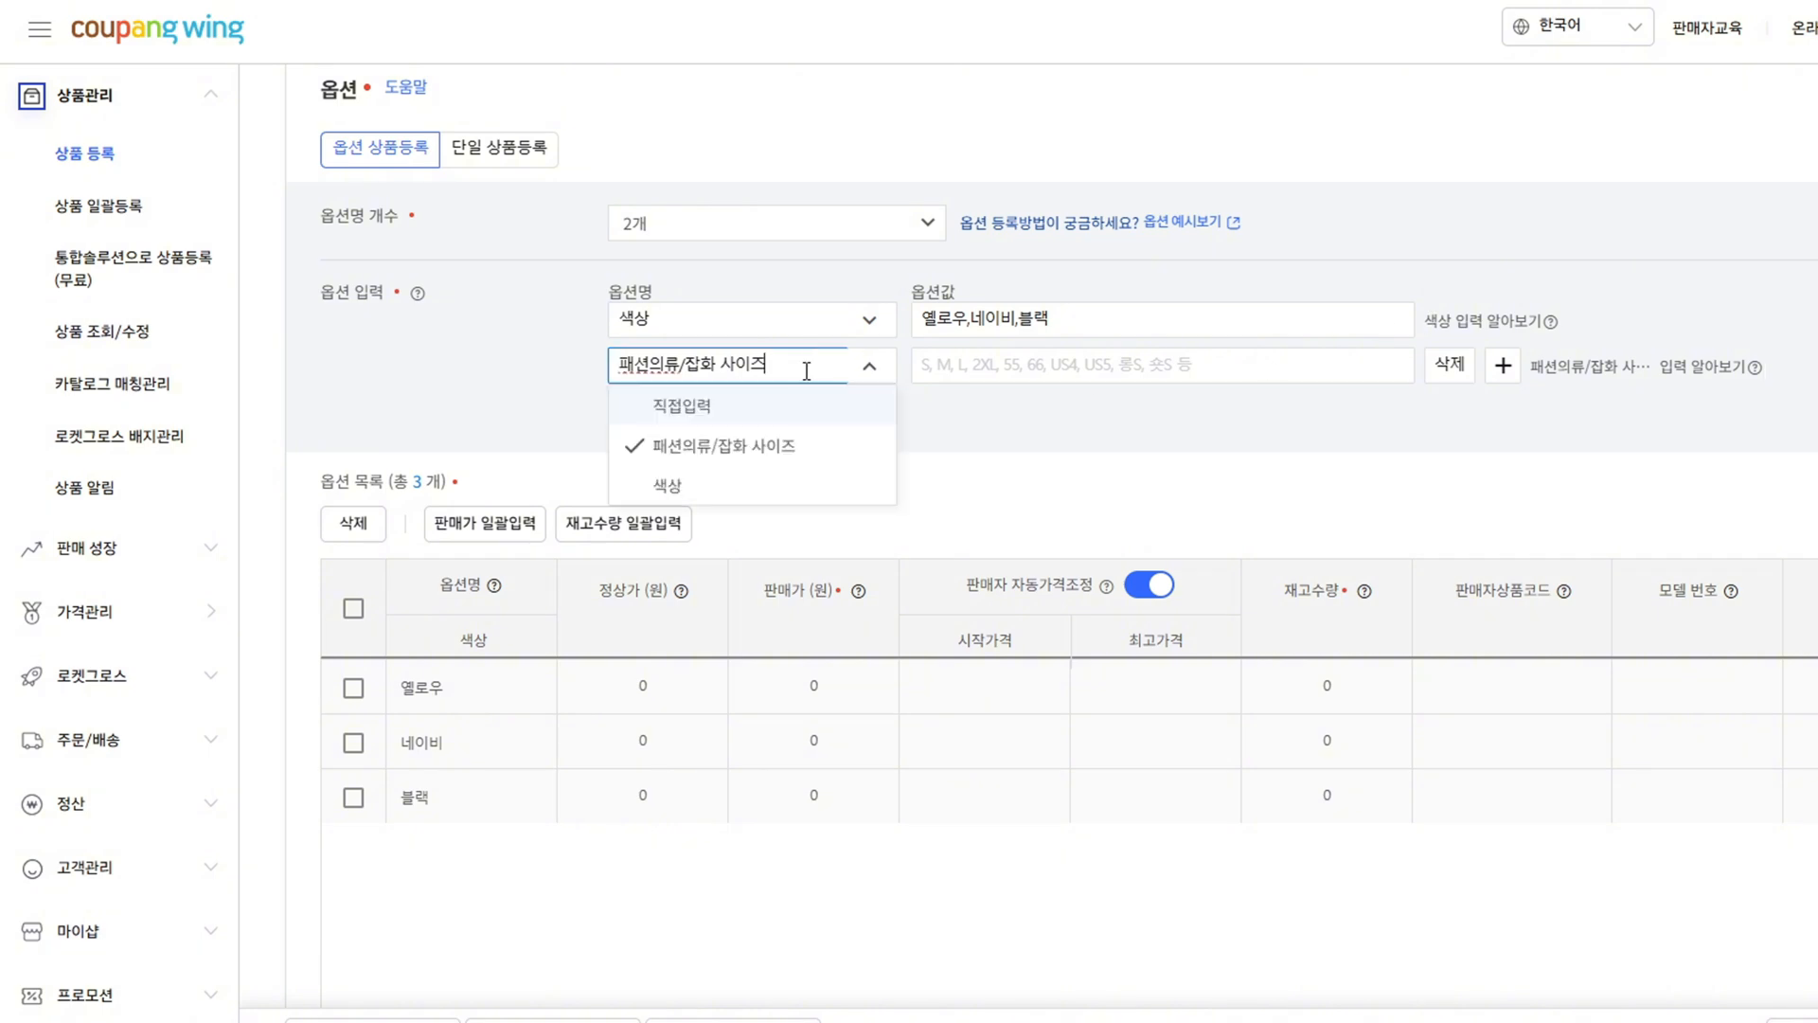
{"action": "left_click", "coordinate": [700, 447]}
{"action": "left_click", "coordinate": [1097, 363]}
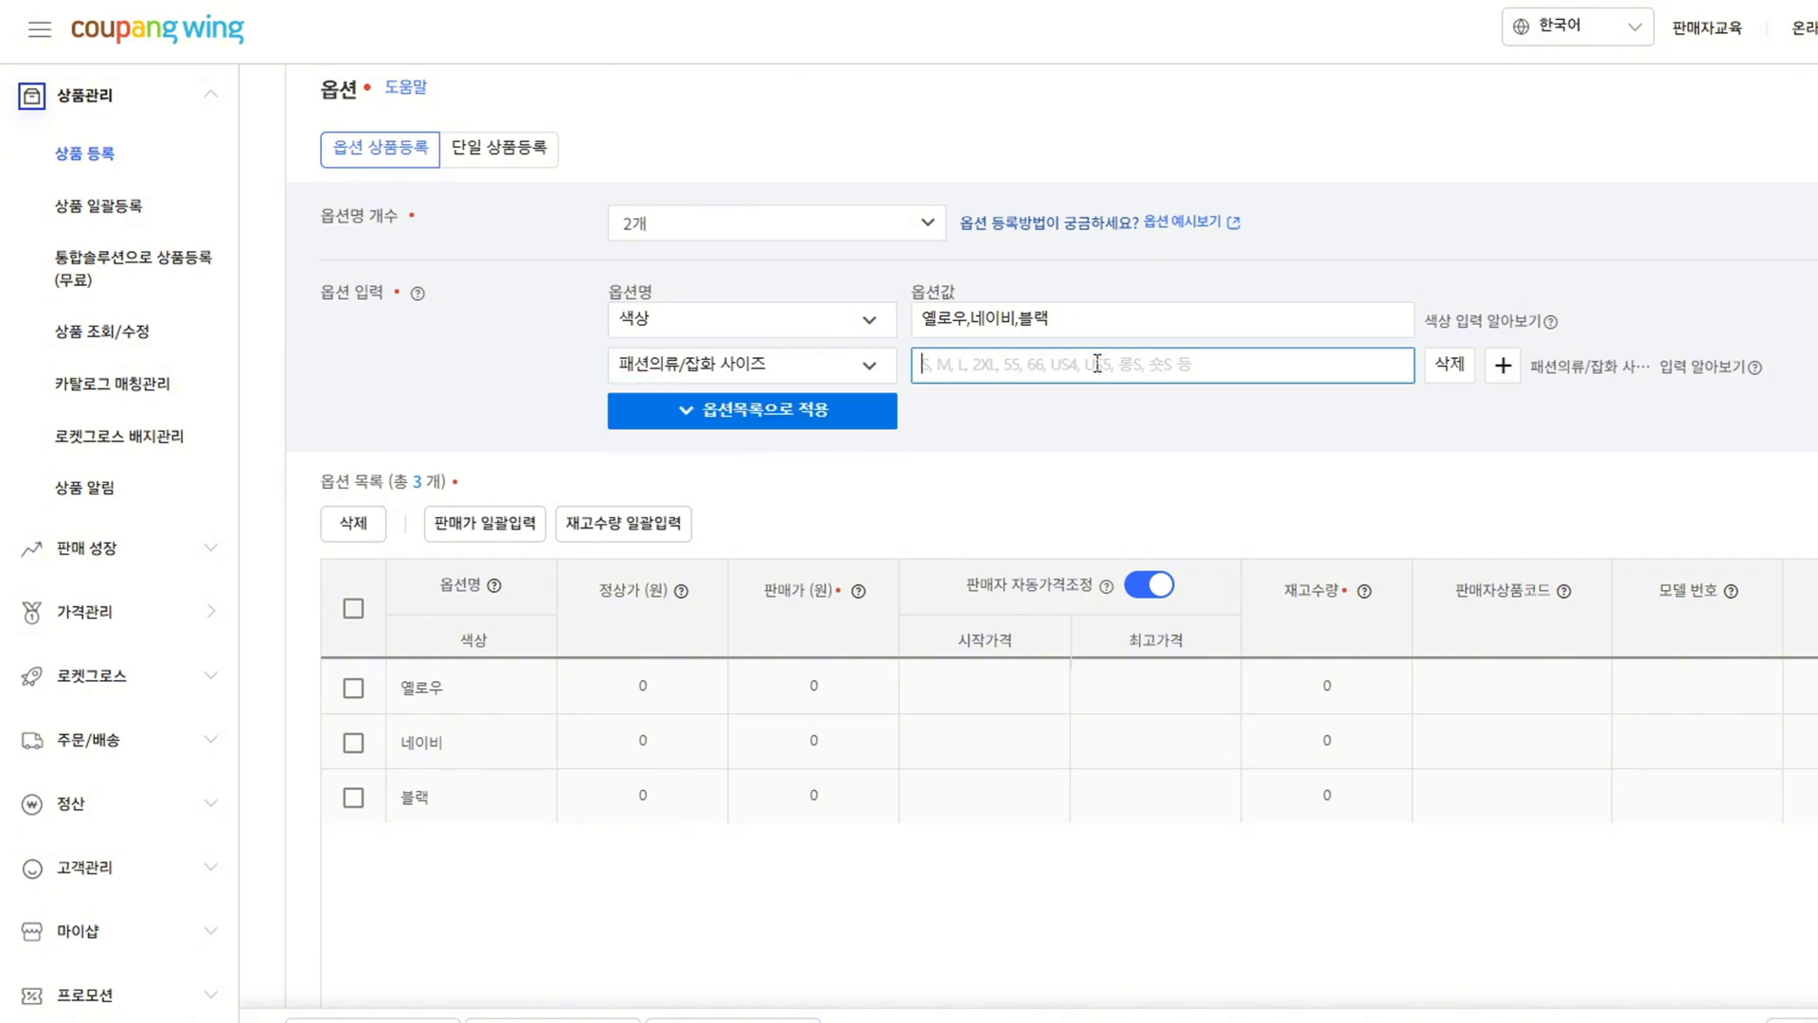
{"action": "type", "text": "s"}
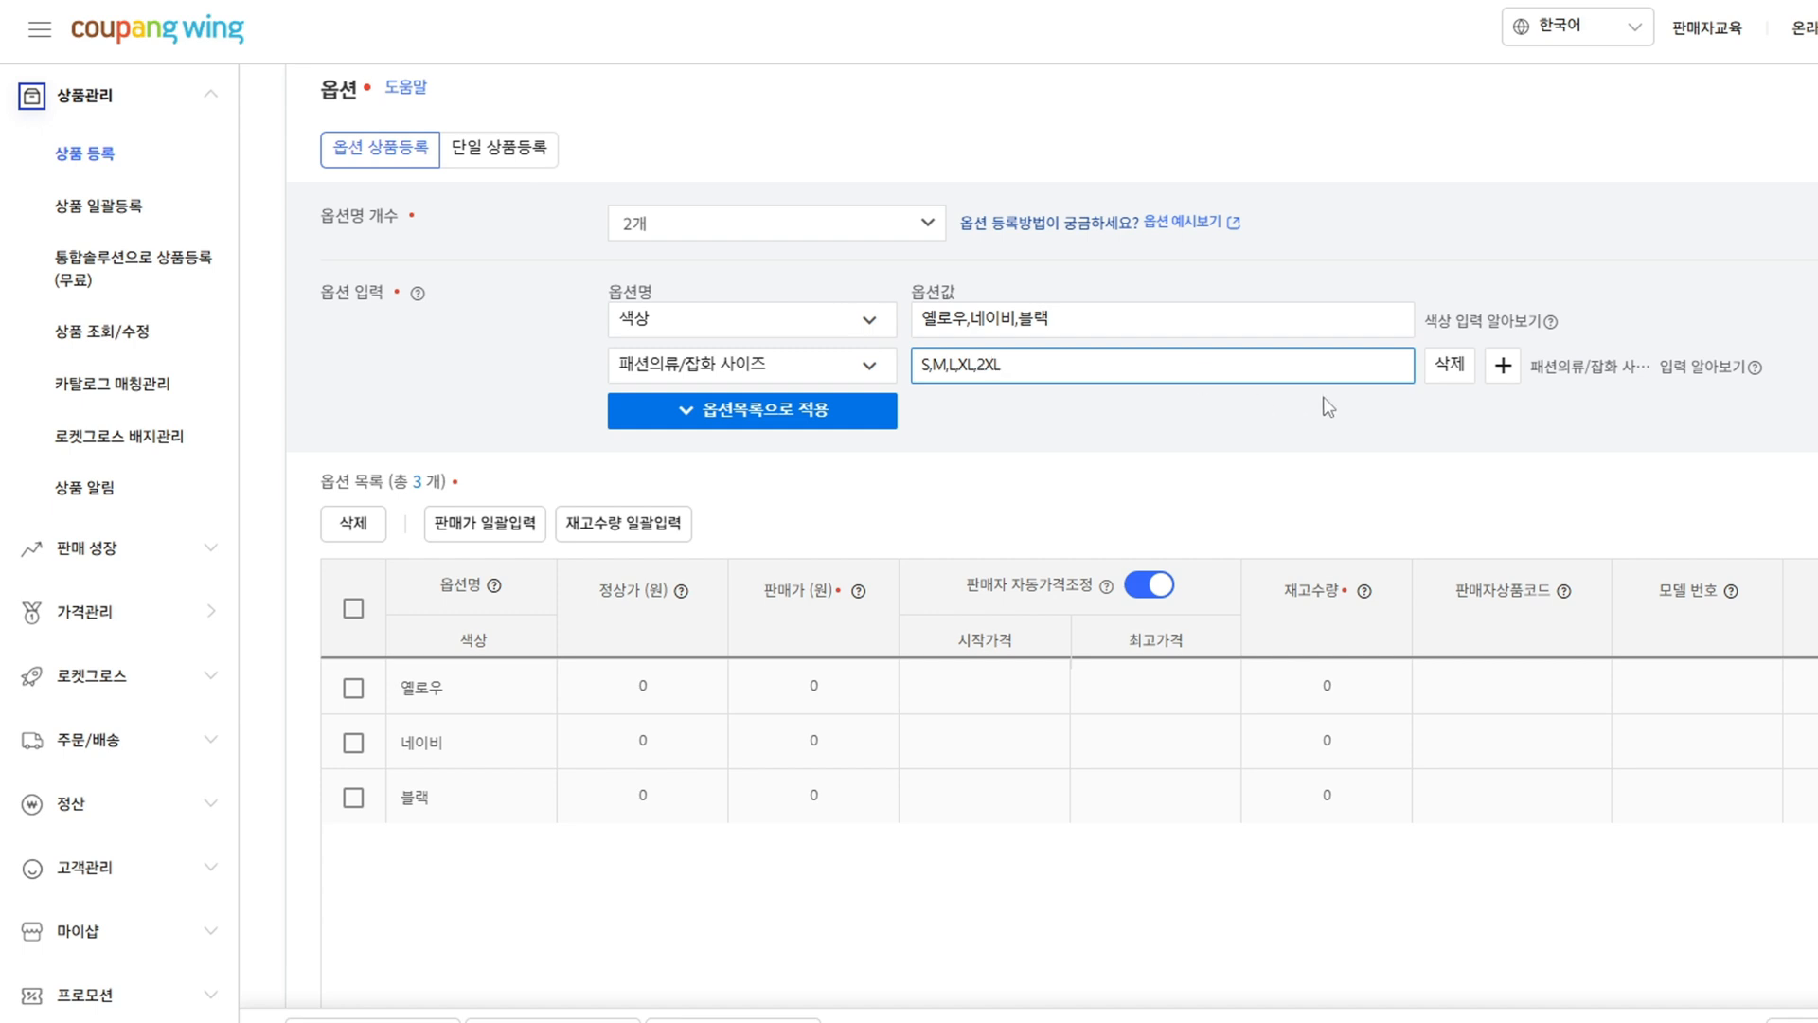
{"action": "left_click", "coordinate": [1503, 365]}
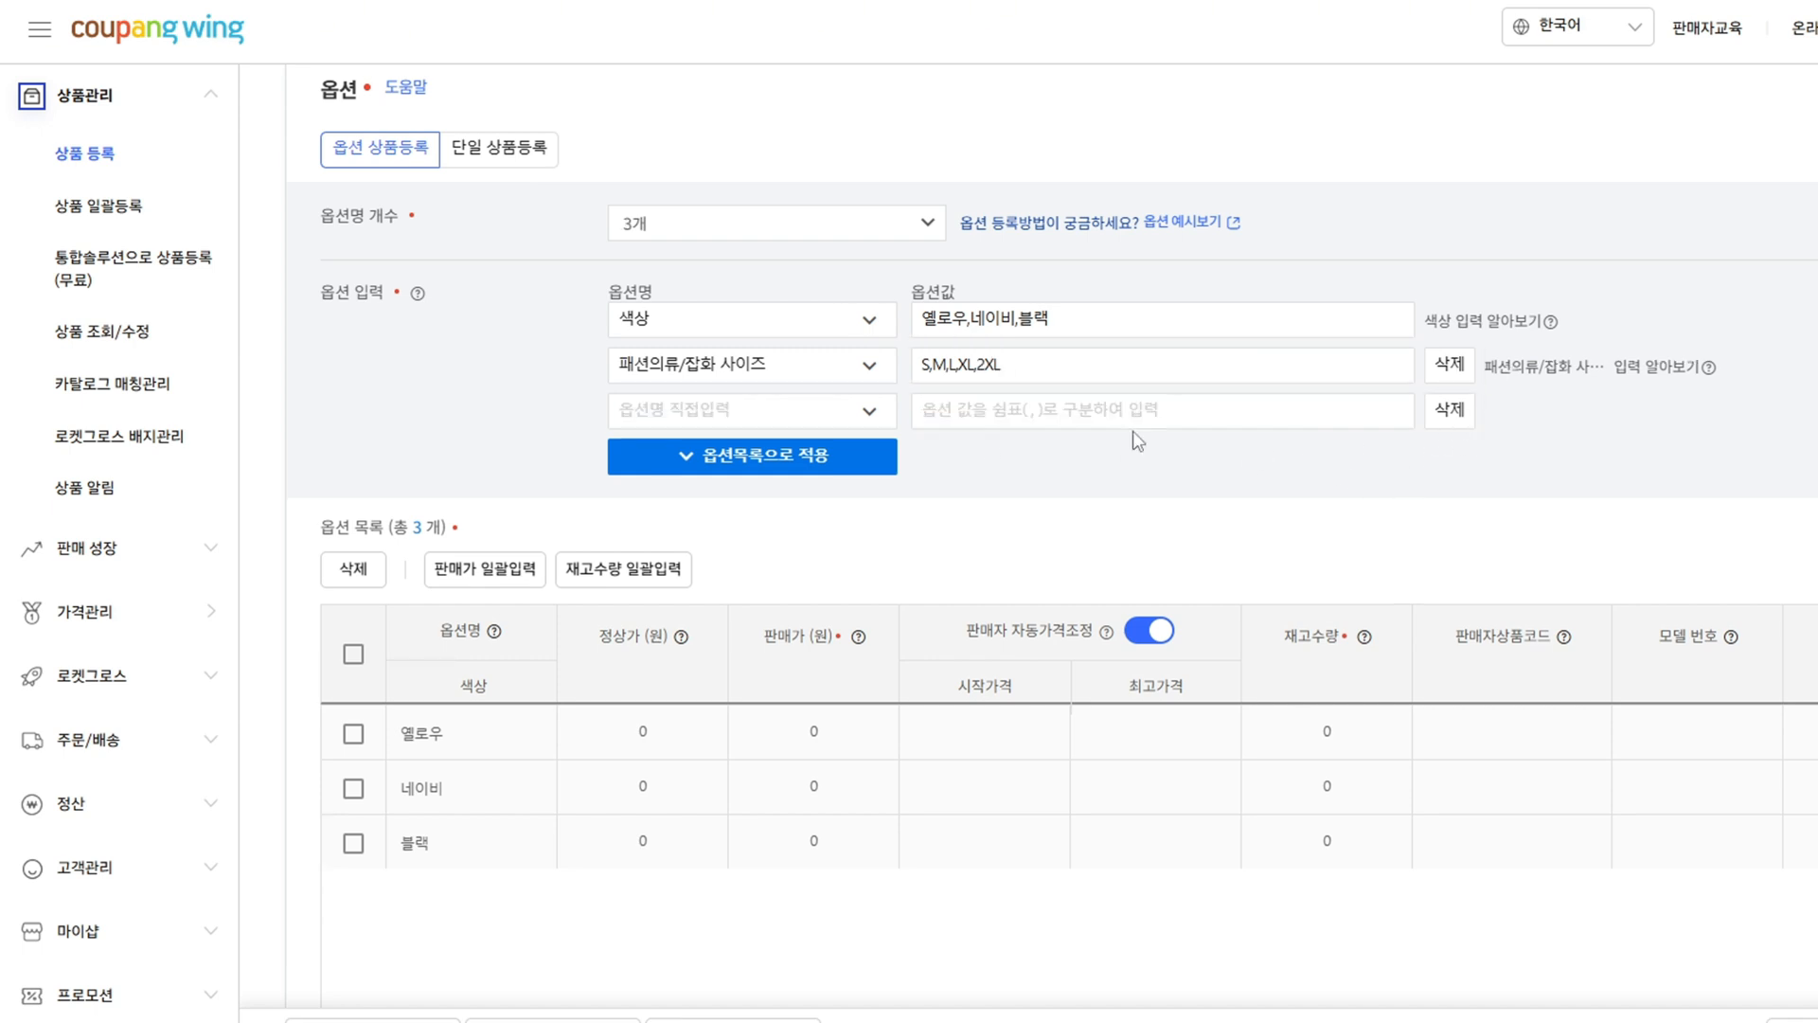
{"action": "left_click", "coordinate": [1448, 409]}
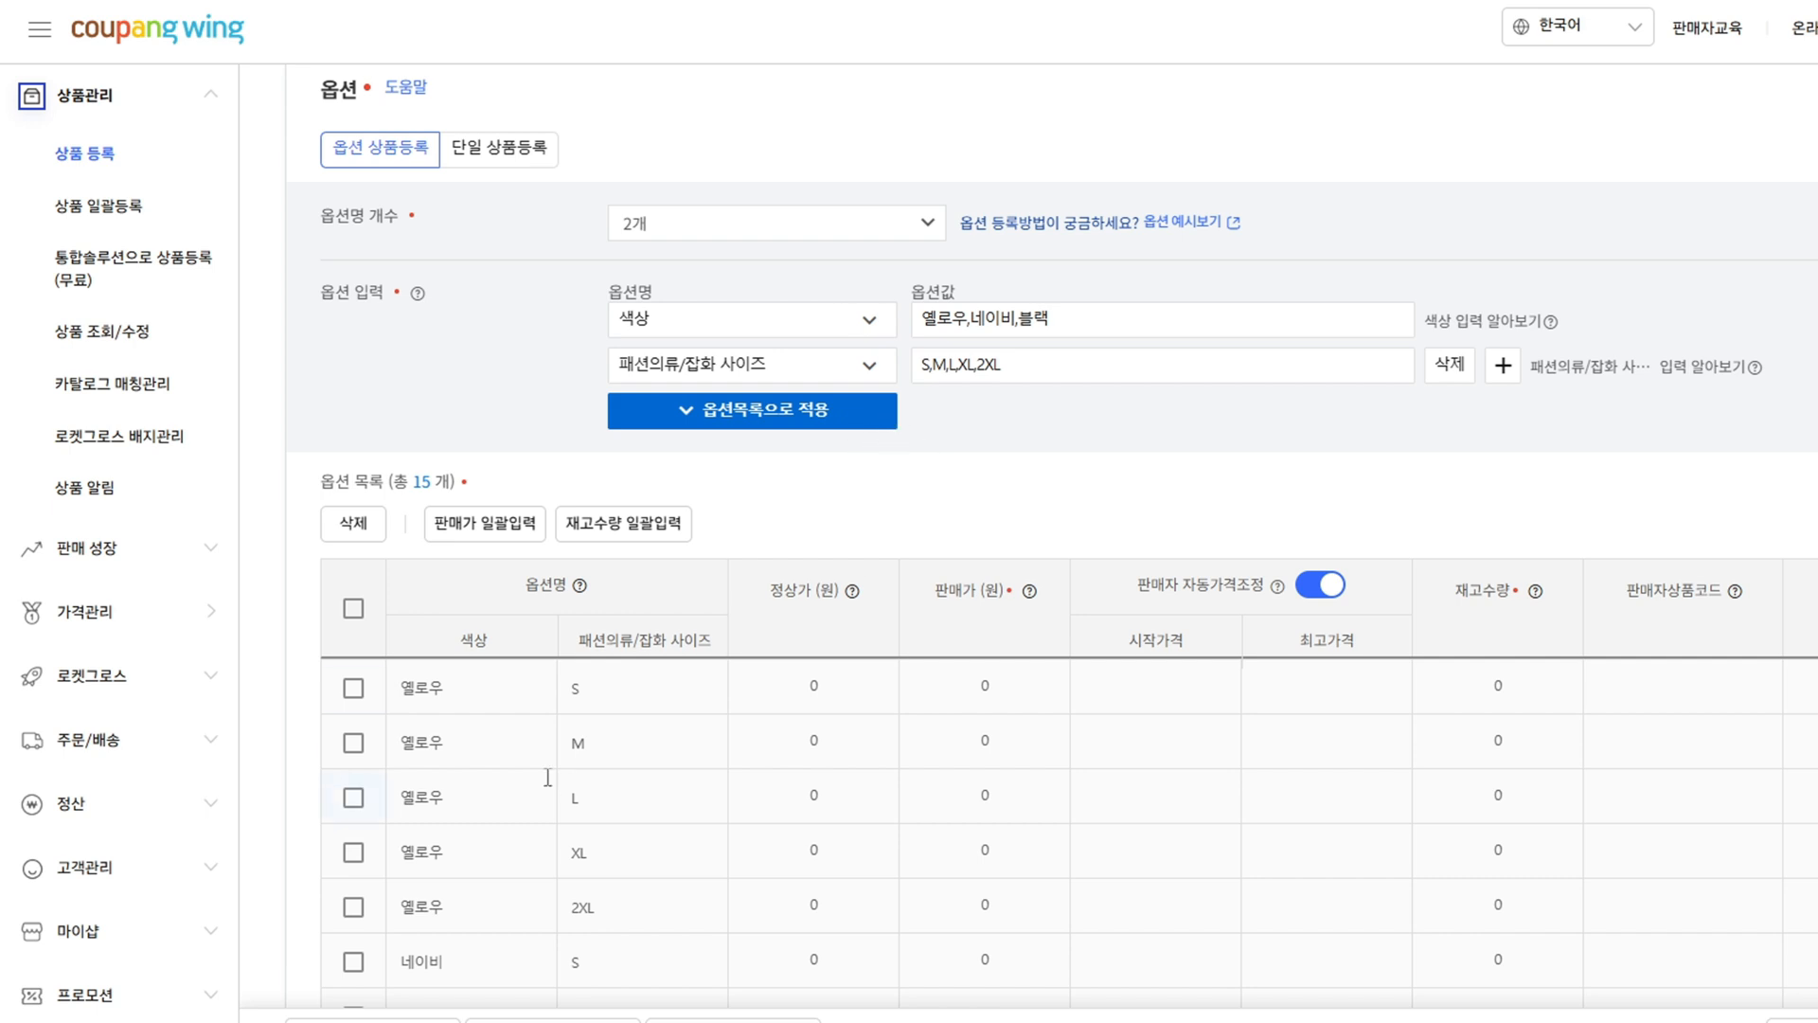
- Review the colour and size combinations in the option list
{"action": "scroll", "coordinate": [701, 600], "scroll_direction": "down", "scroll_amount": 2}
{"action": "scroll", "coordinate": [818, 604], "scroll_direction": "down", "scroll_amount": 5}
{"action": "scroll", "coordinate": [606, 407], "scroll_direction": "down", "scroll_amount": 2}
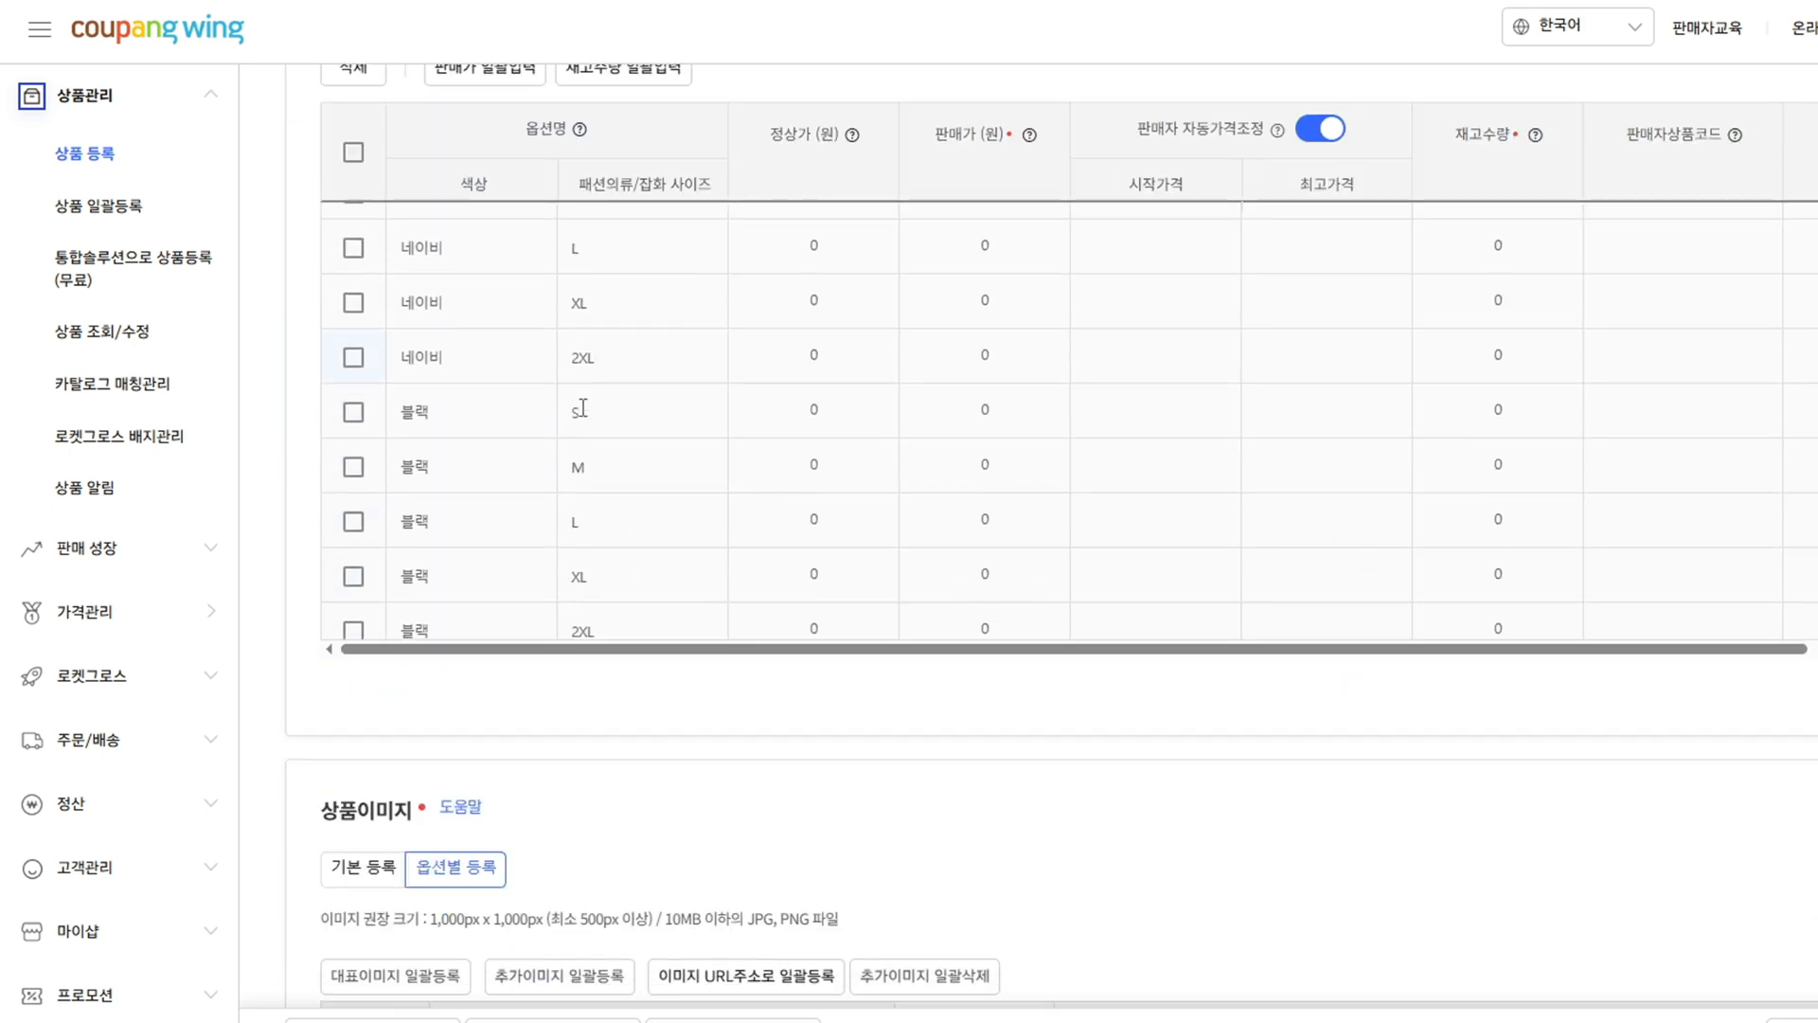
{"action": "scroll", "coordinate": [675, 600], "scroll_direction": "up", "scroll_amount": 4}
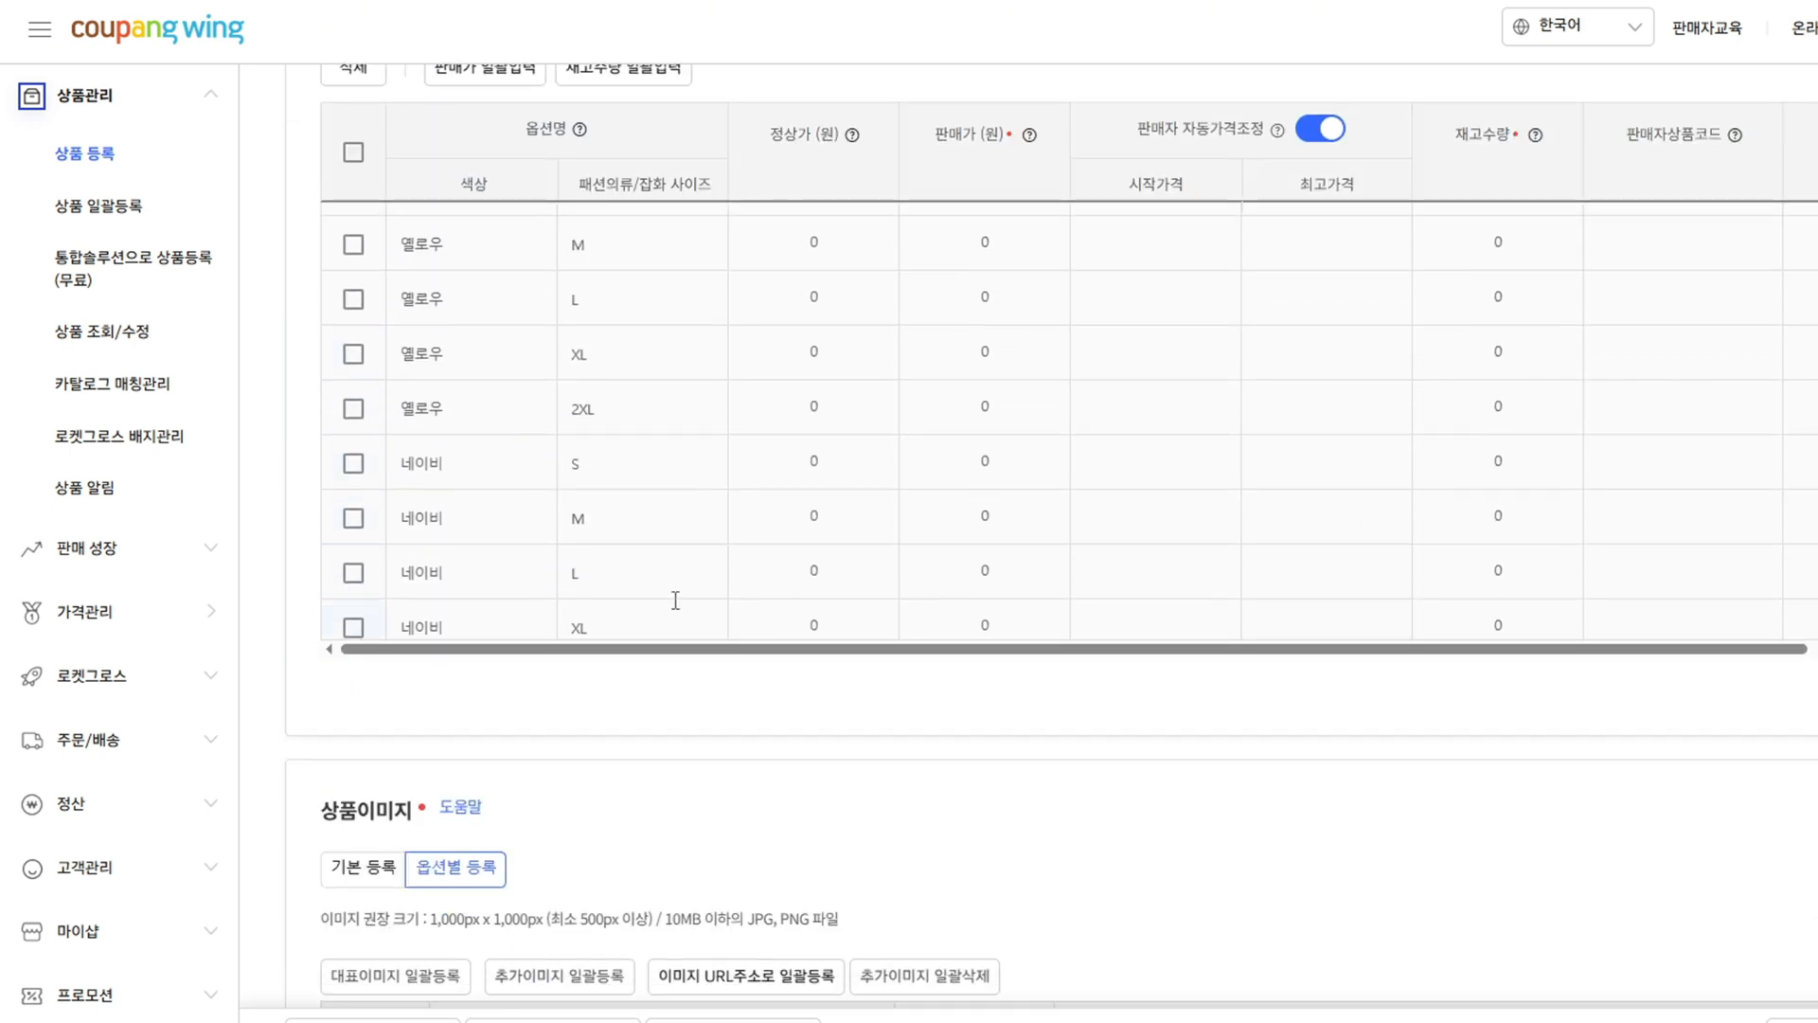
- Replace the 색상 option values with 네이비 only and apply the change to the option list
{"action": "scroll", "coordinate": [617, 481], "scroll_direction": "up", "scroll_amount": 1}
{"action": "scroll", "coordinate": [629, 543], "scroll_direction": "up", "scroll_amount": 5}
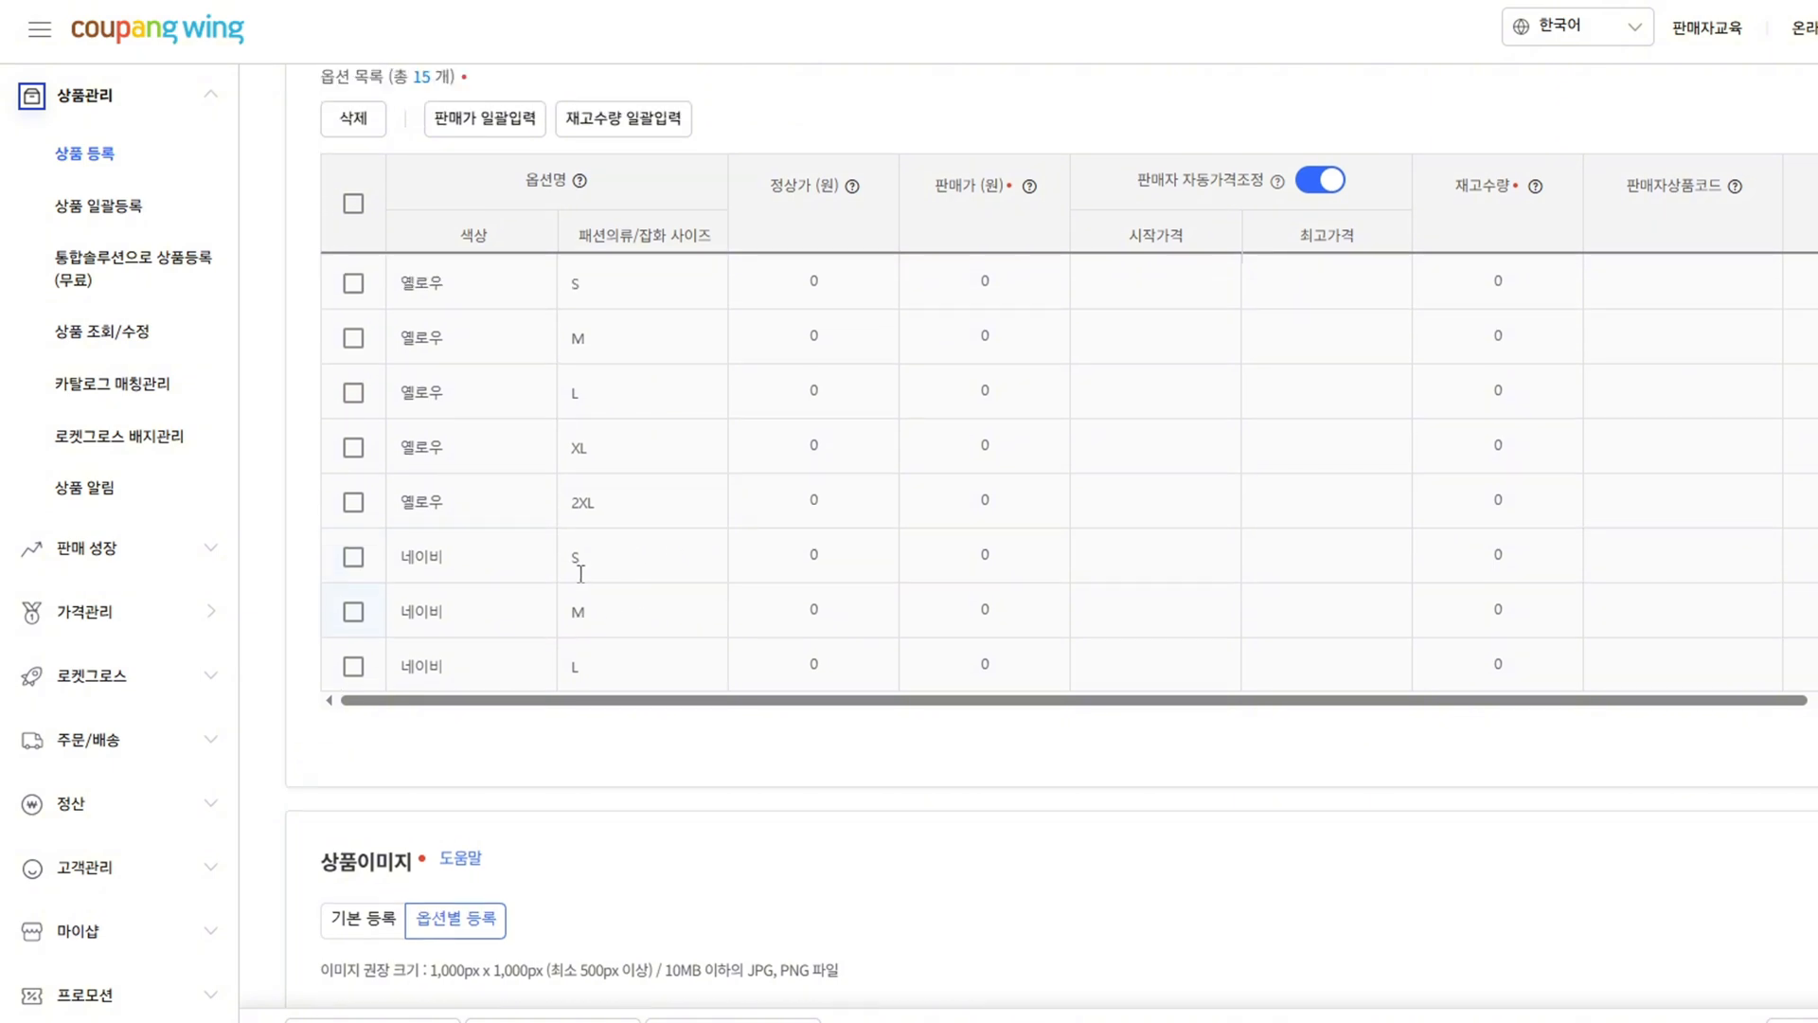
{"action": "triple_click", "coordinate": [1043, 330]}
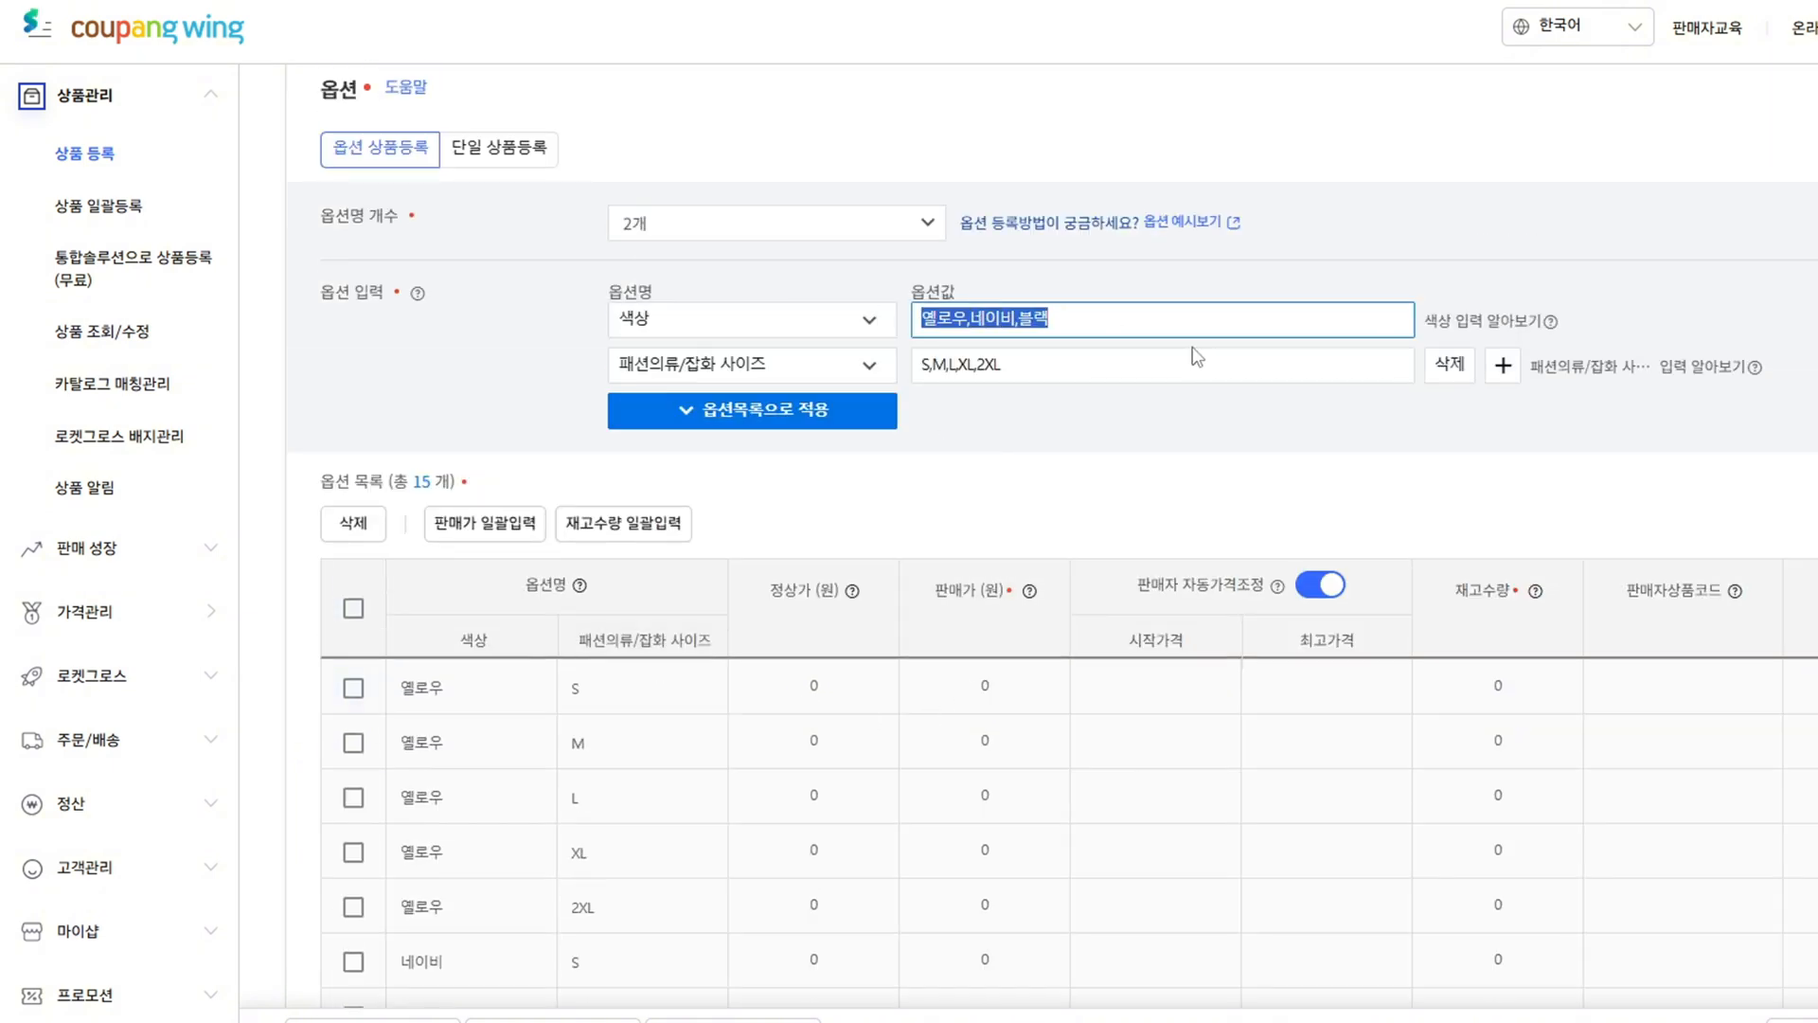
{"action": "type", "text": "ㄴ"}
{"action": "key", "text": "BackSpace"}
{"action": "type", "text": "네이비"}
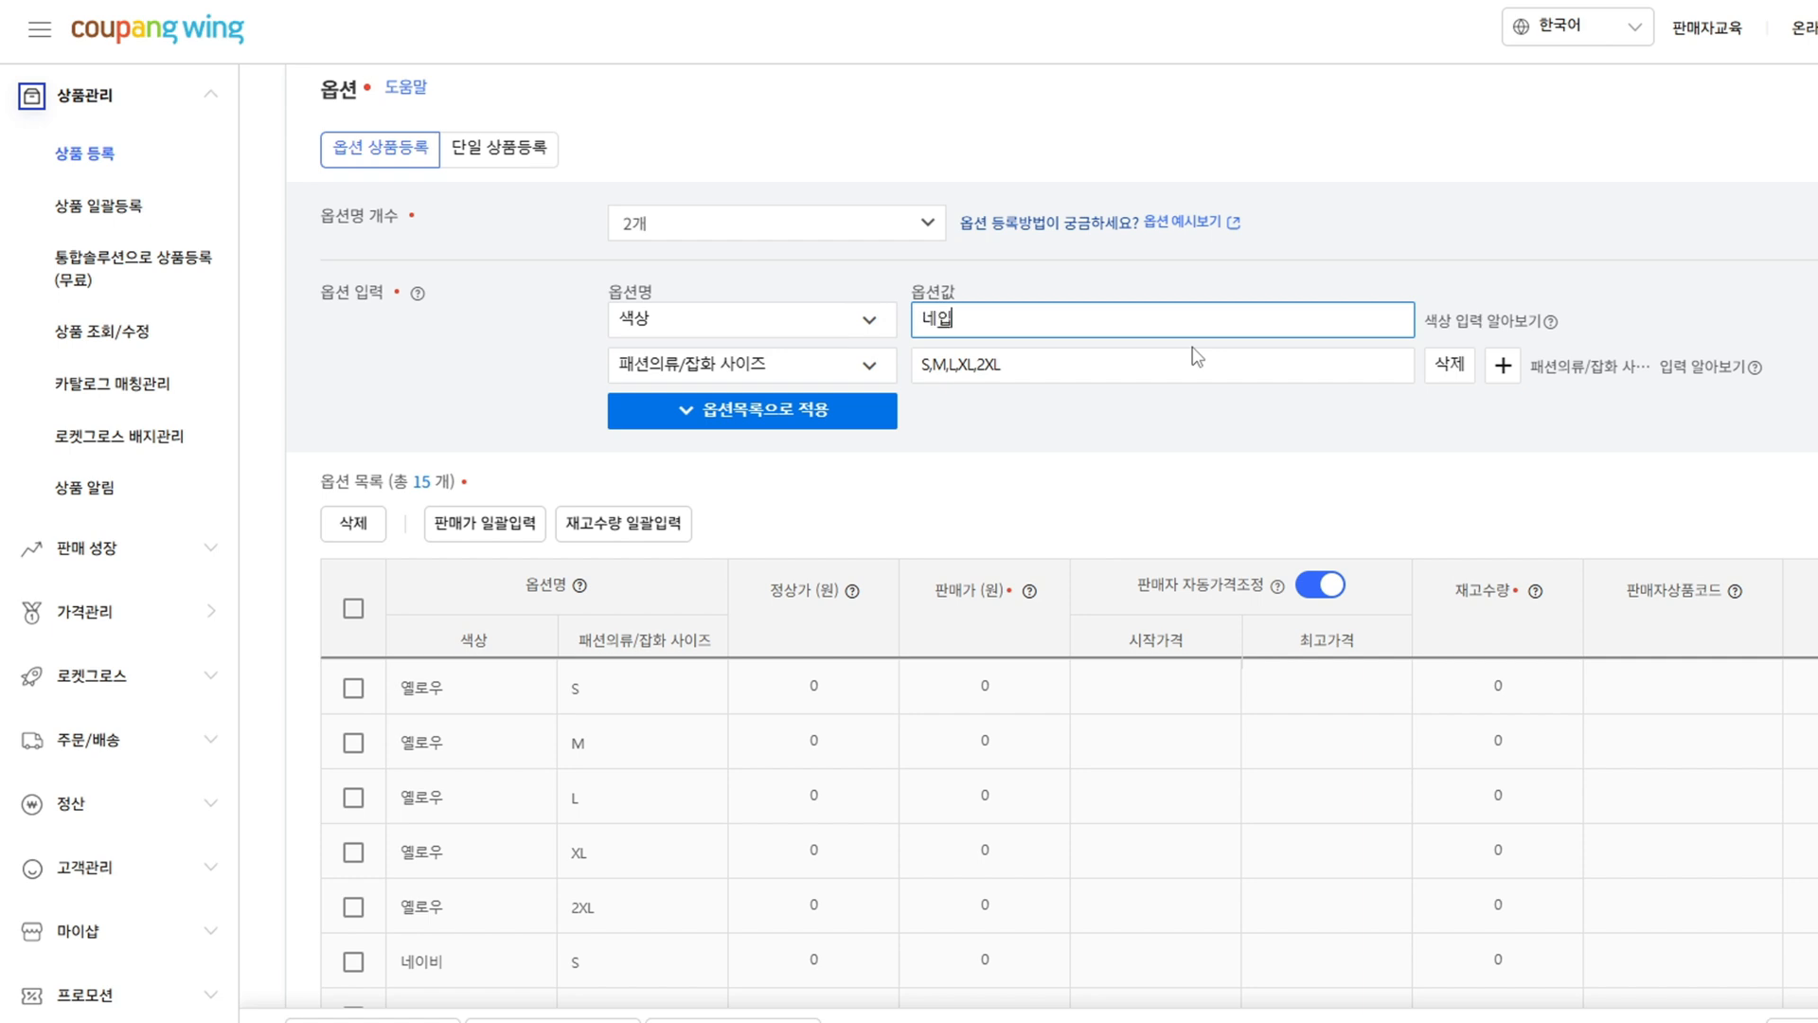
{"action": "left_click", "coordinate": [824, 417]}
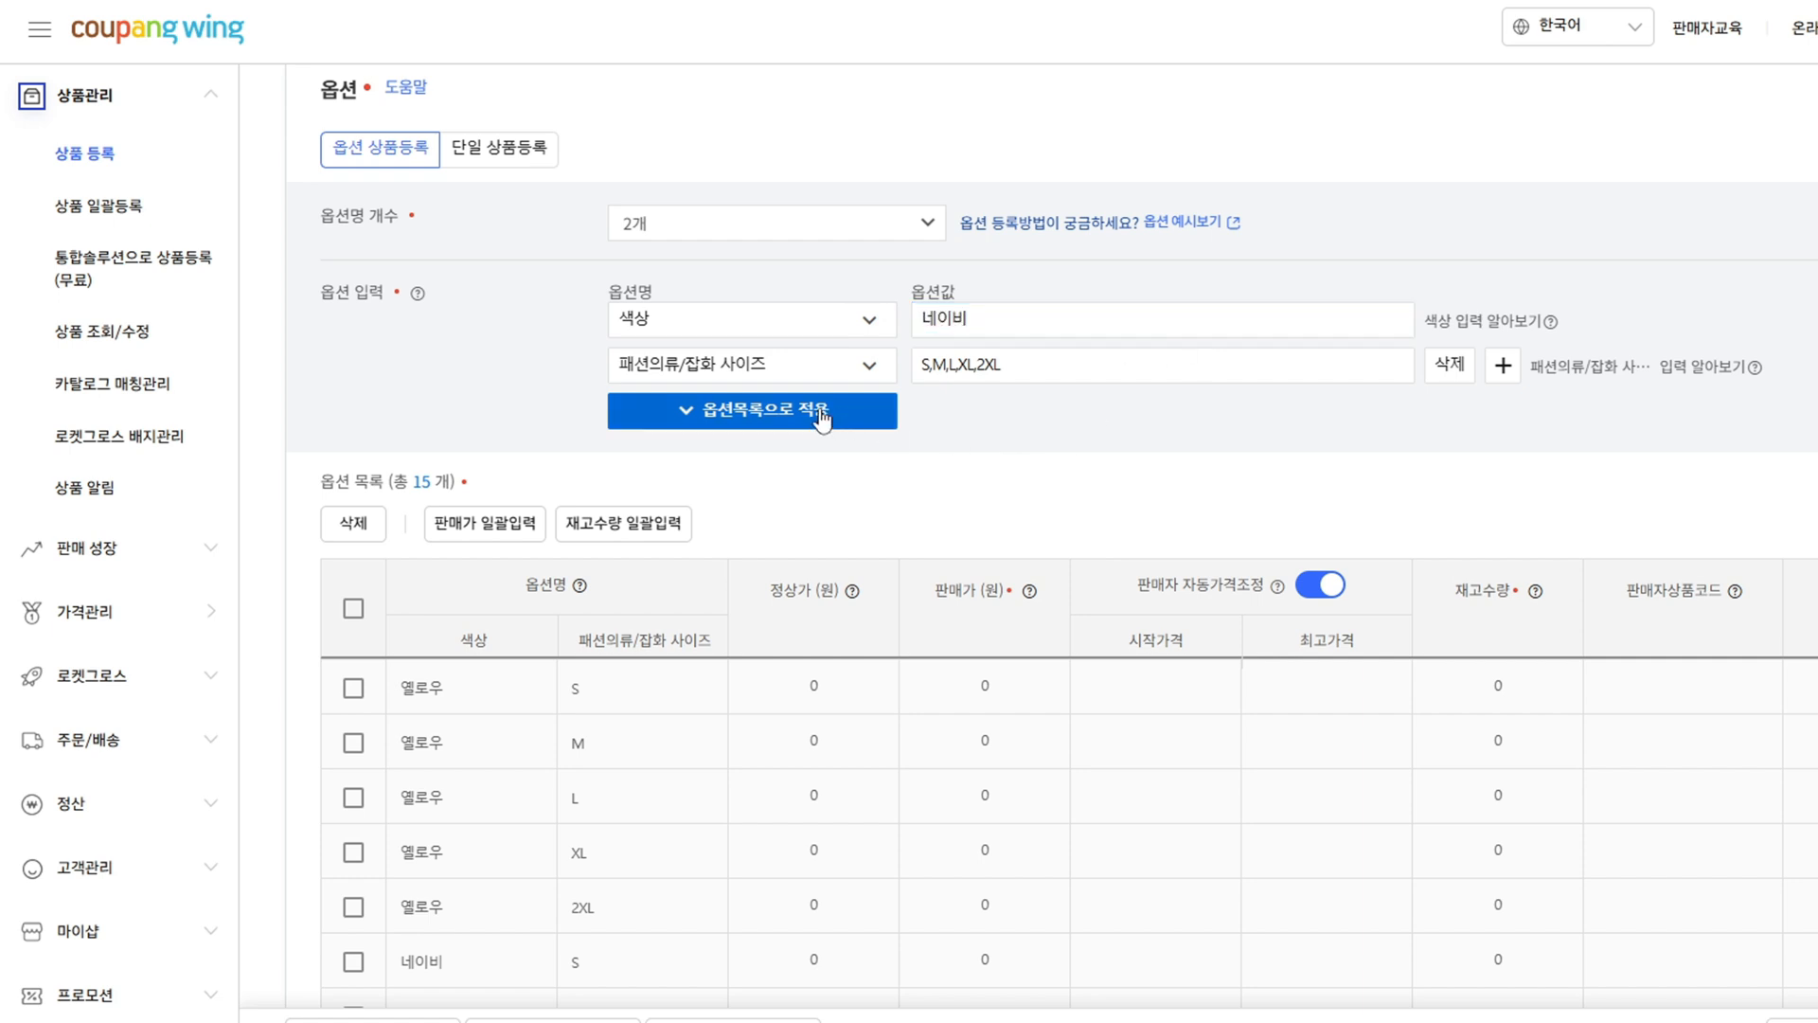
- Reduce the 패션의류/잡화 사이즈 values to S only and apply the change to the option list
{"action": "left_click_drag", "start_coordinate": [1009, 366], "coordinate": [931, 366]}
{"action": "key", "text": "BackSpace"}
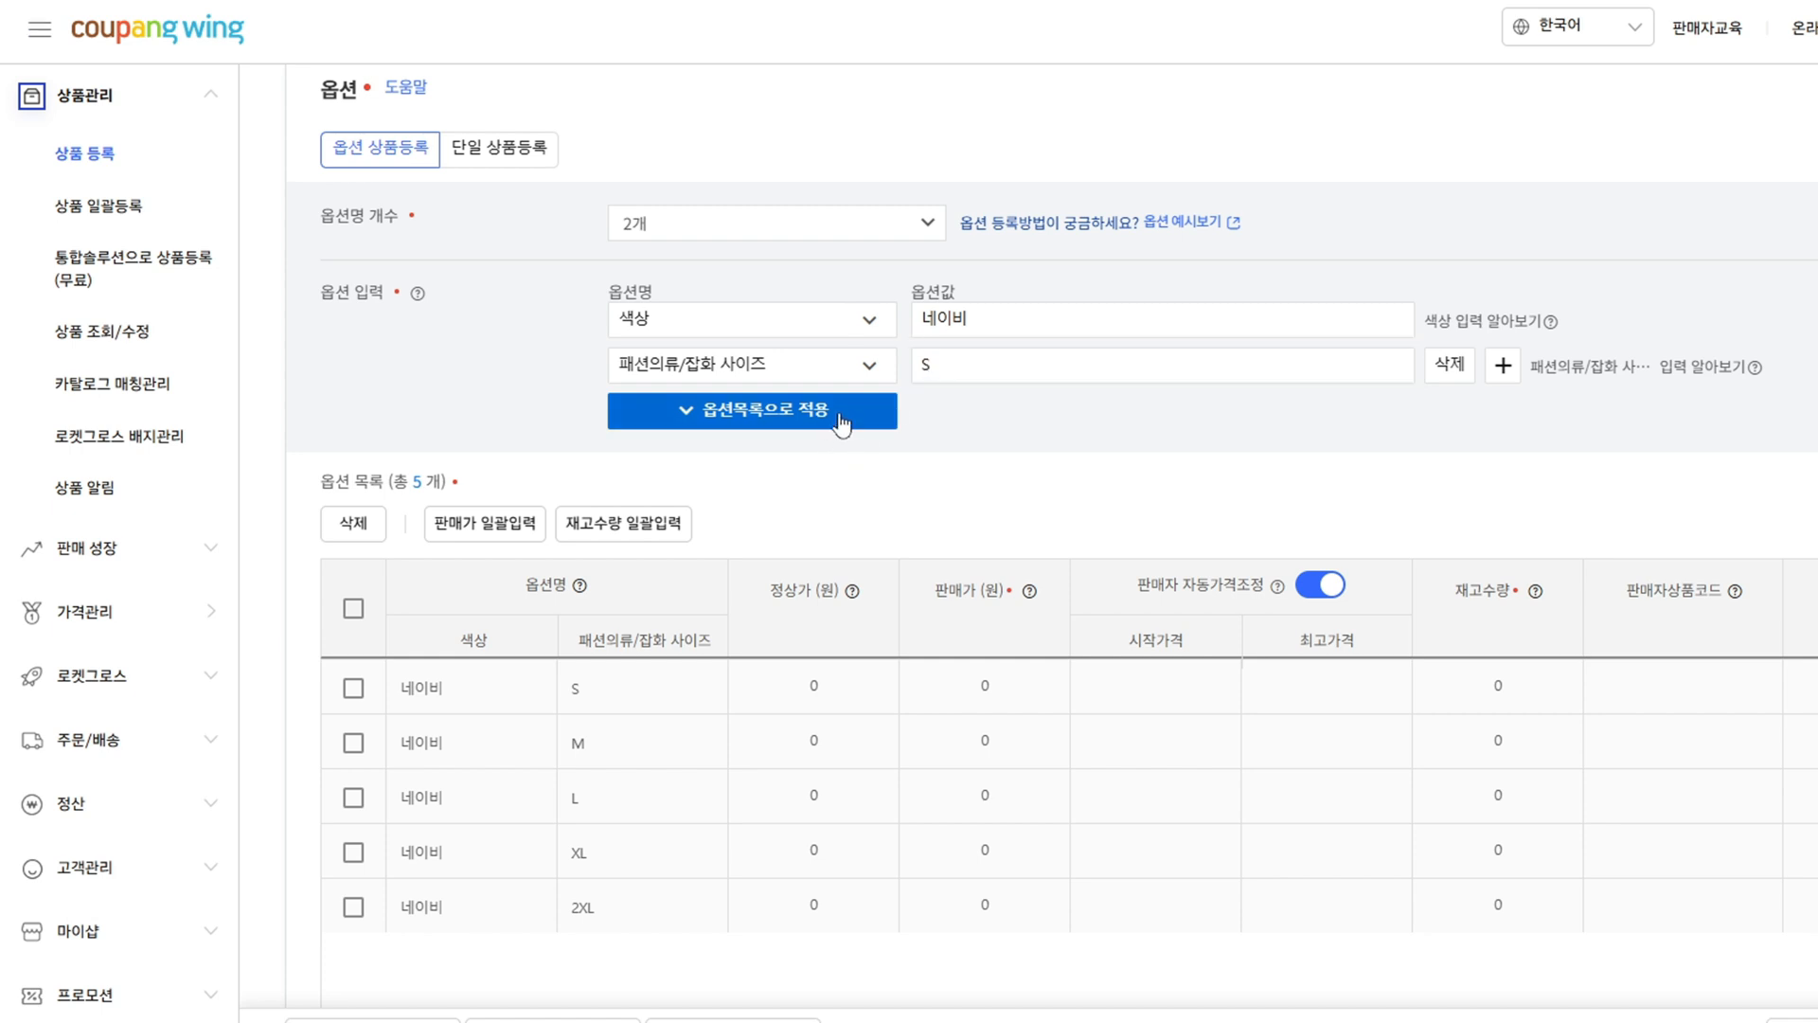
{"action": "left_click", "coordinate": [832, 413]}
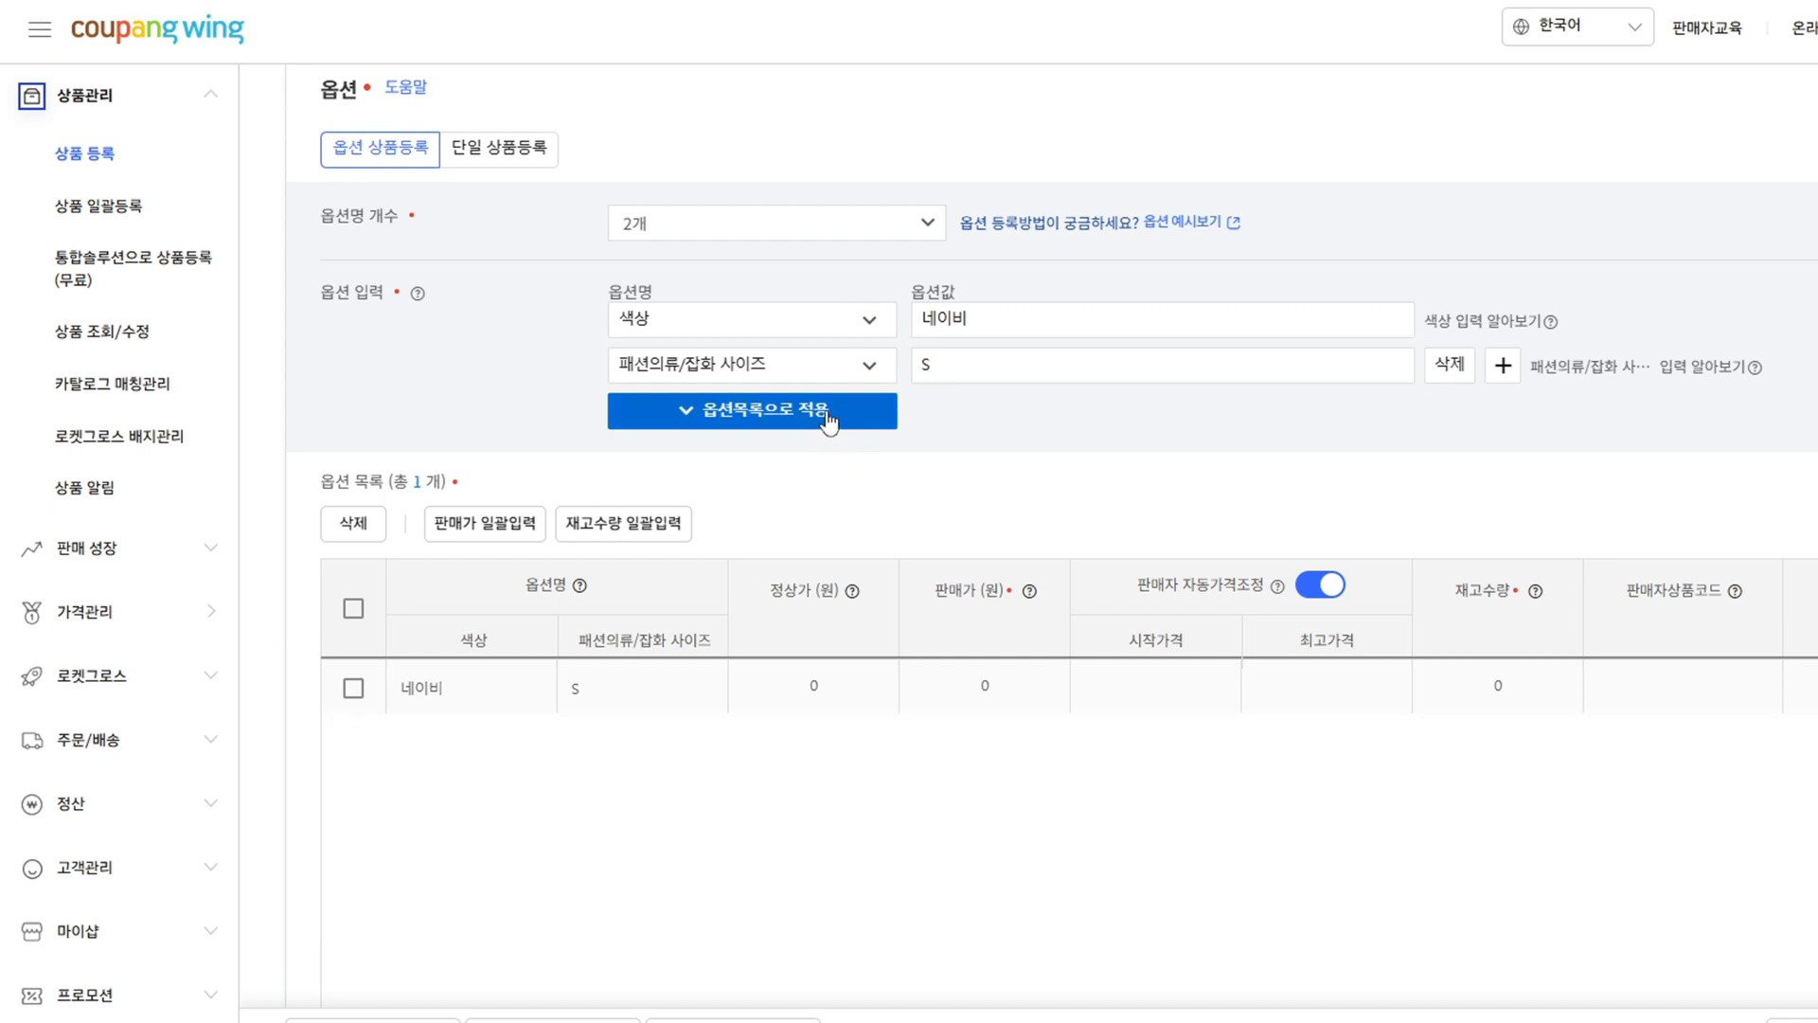
- Change the registration type to 단일 상품등록, accepting the loss of option data, and return it to 옵션 상품등록
{"action": "left_click", "coordinate": [507, 169]}
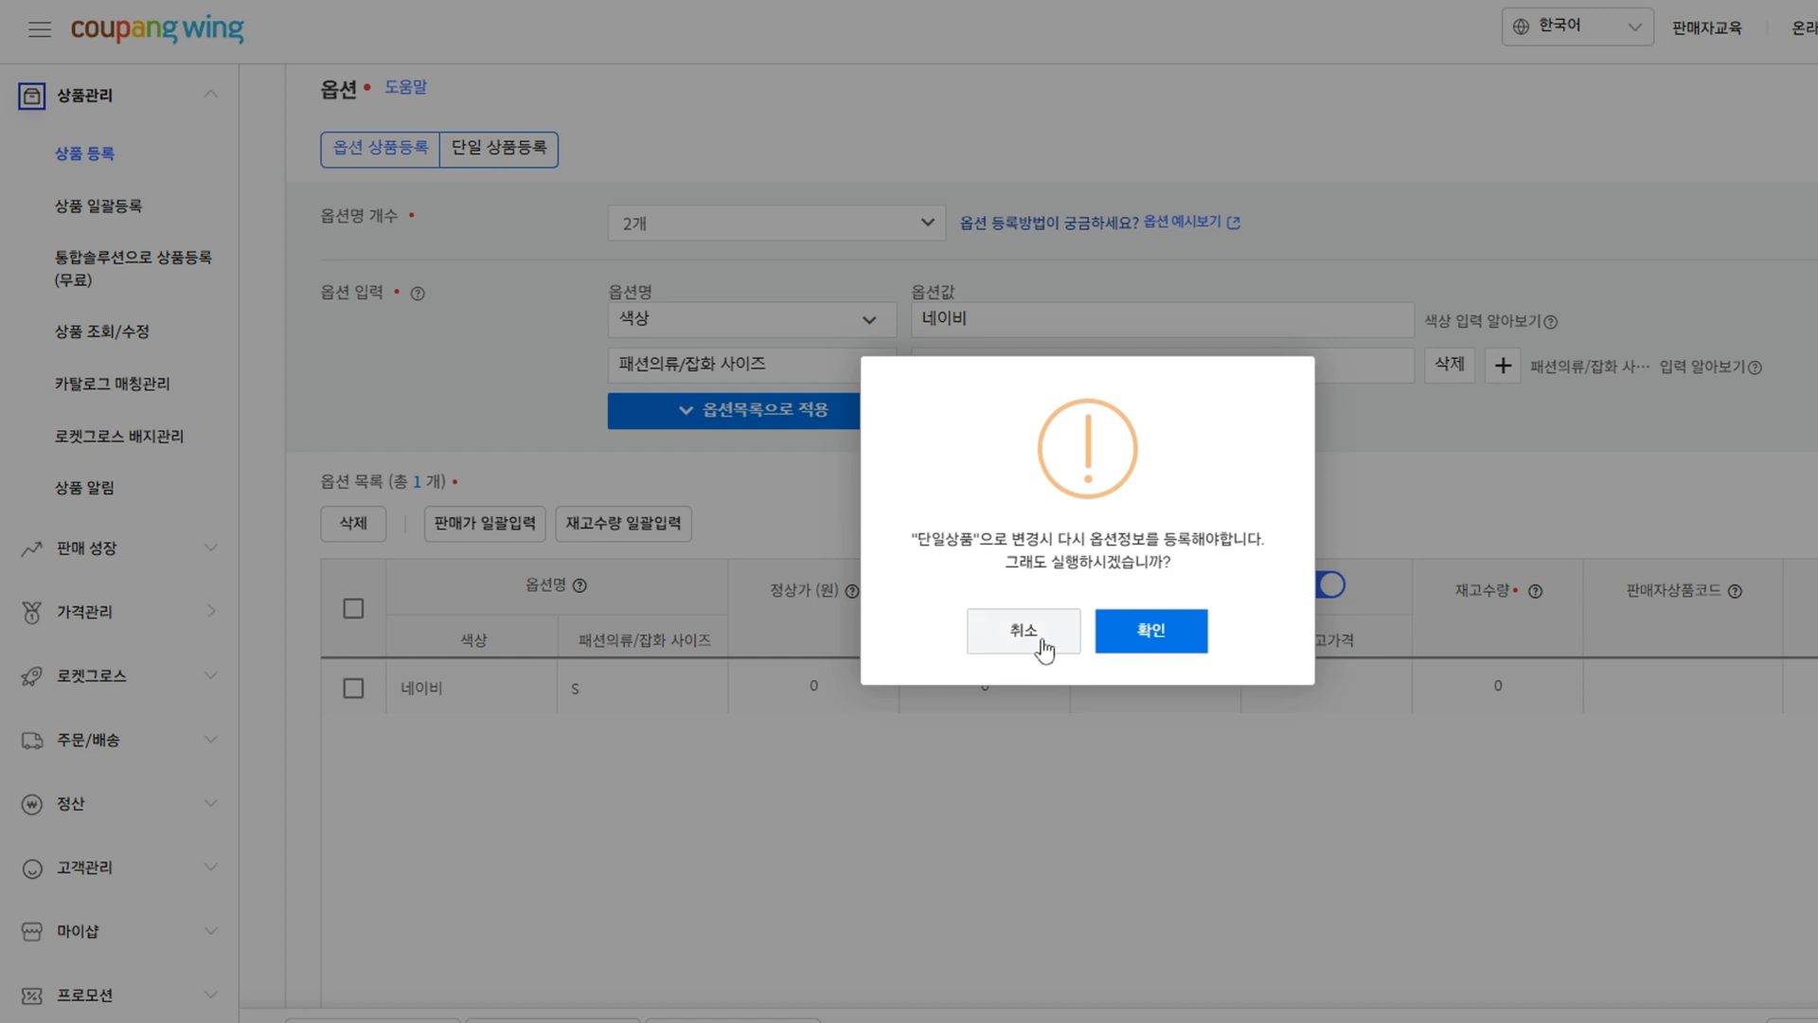
{"action": "left_click", "coordinate": [1151, 631]}
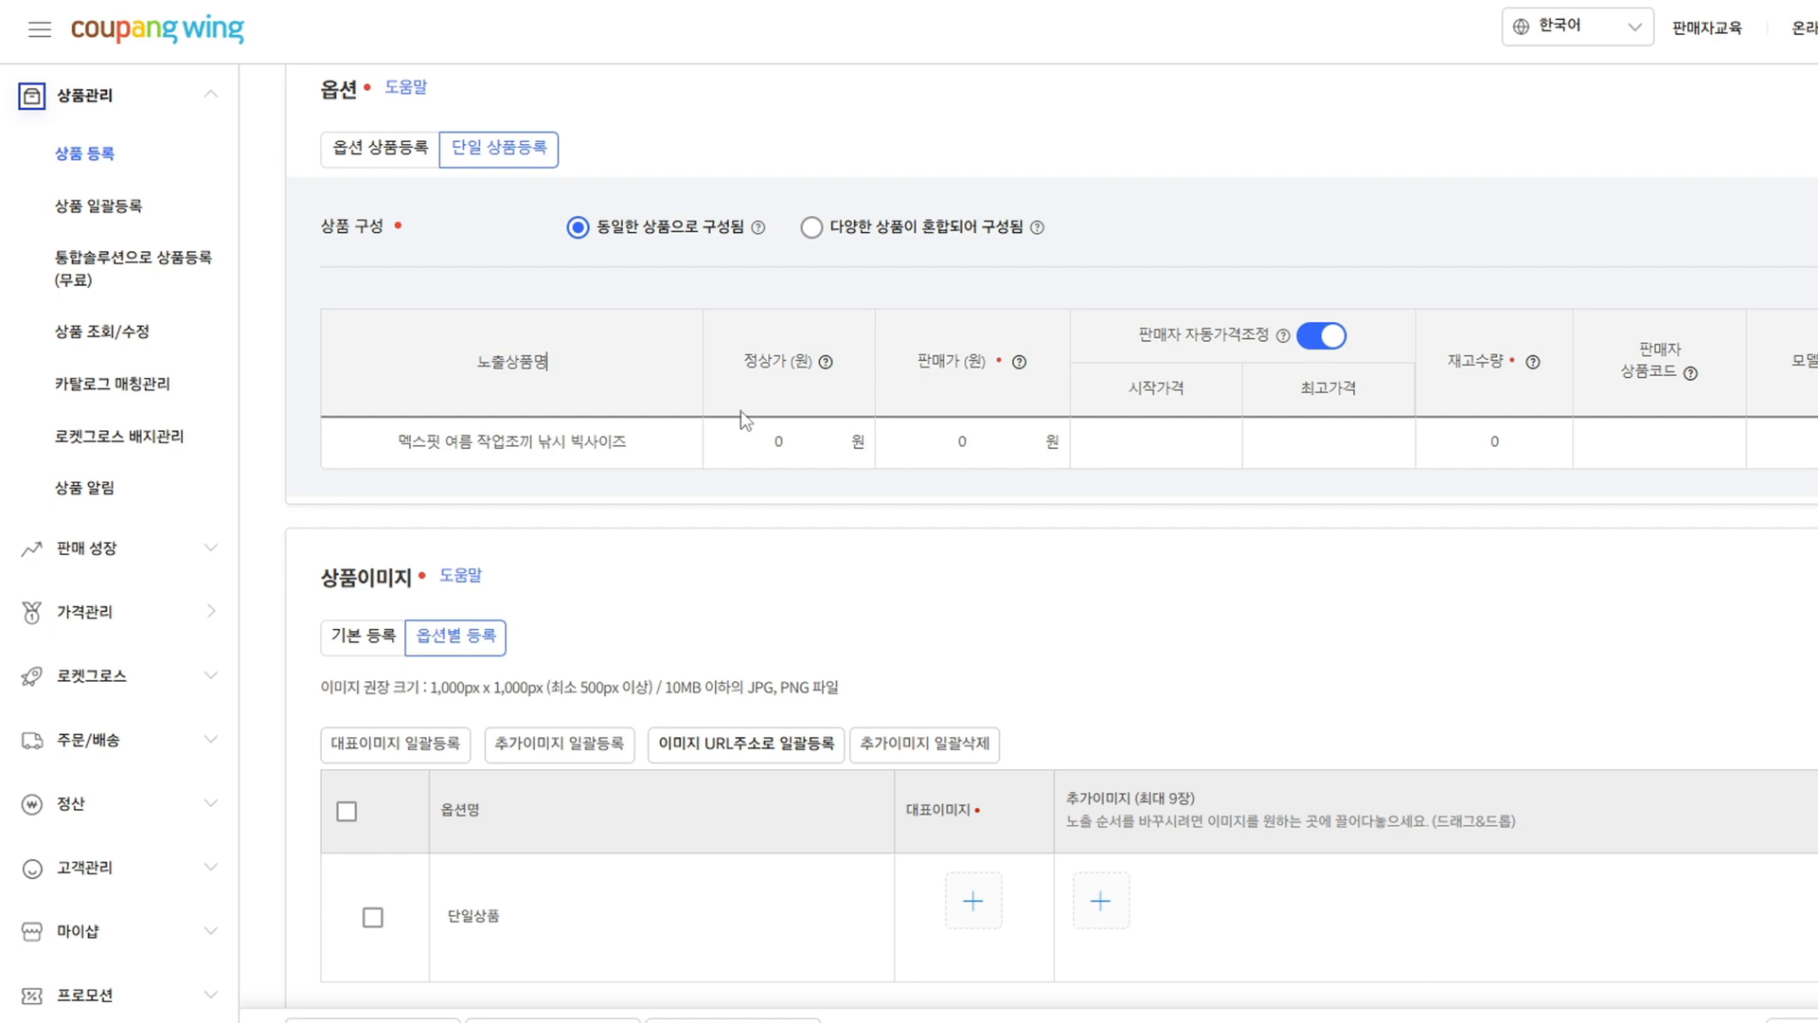
{"action": "left_click", "coordinate": [405, 158]}
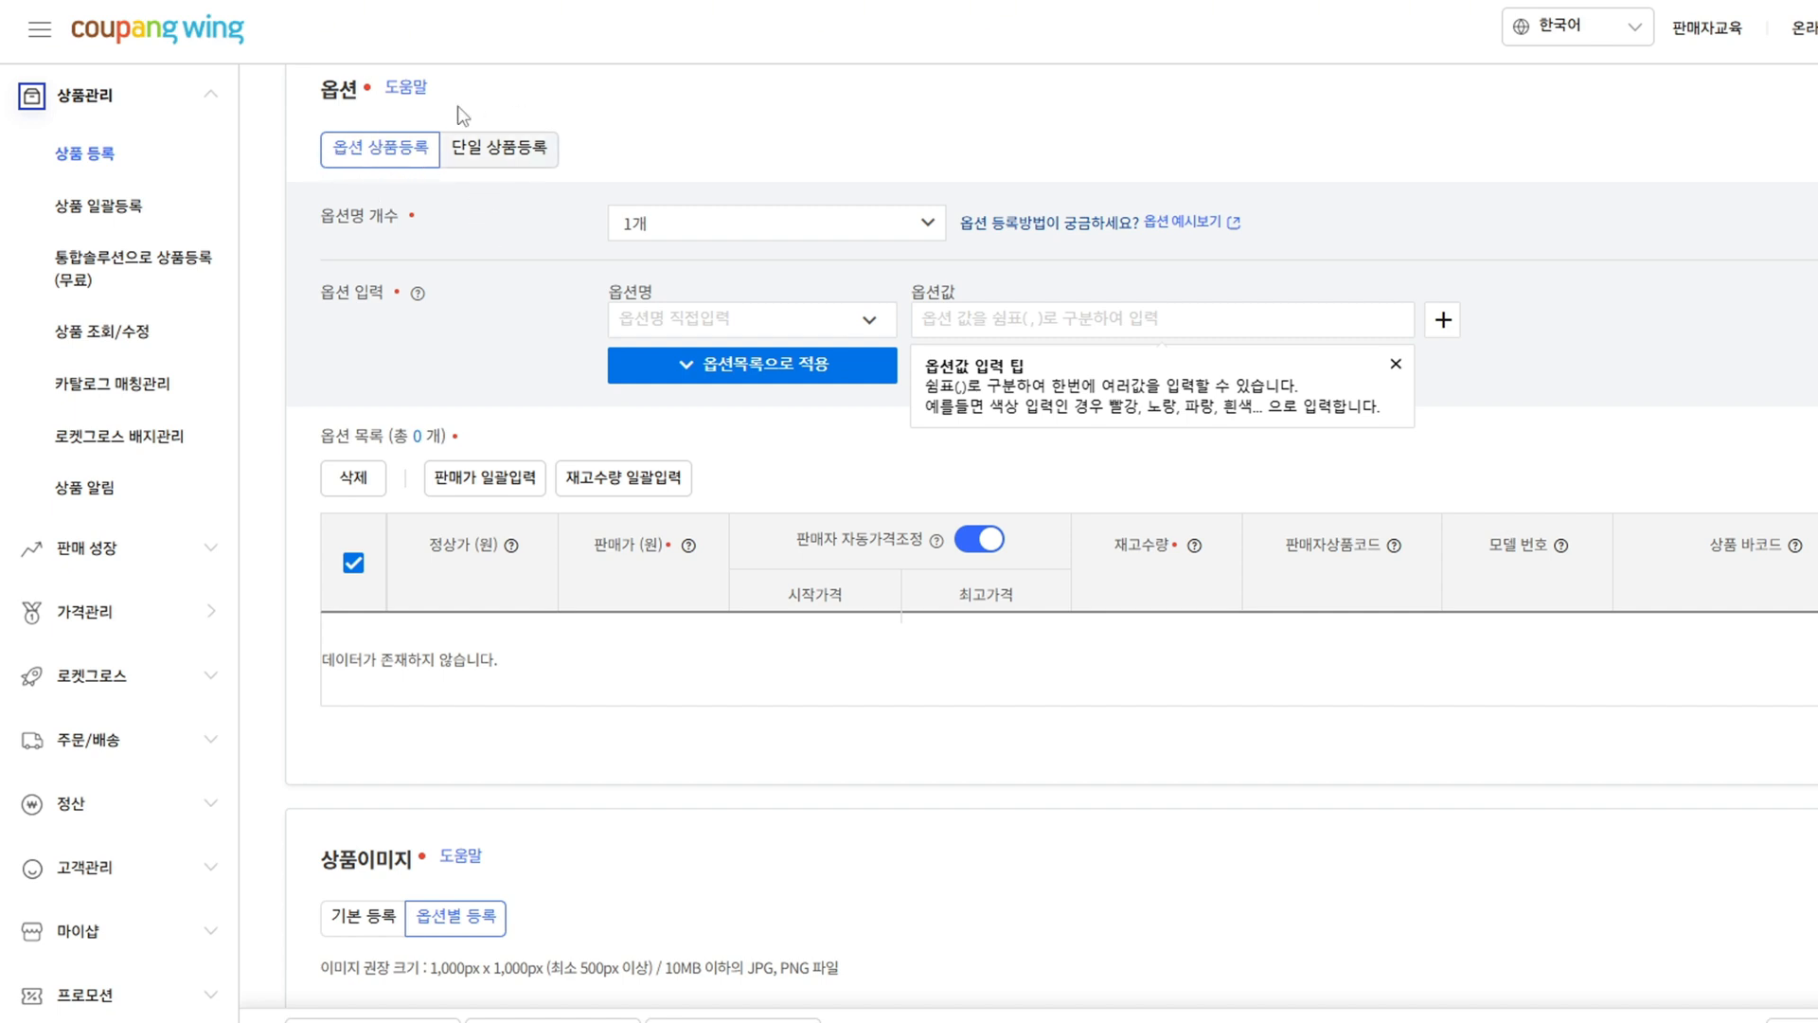
- Set the first option to 색상 with the single value 네이비
{"action": "left_click", "coordinate": [732, 328]}
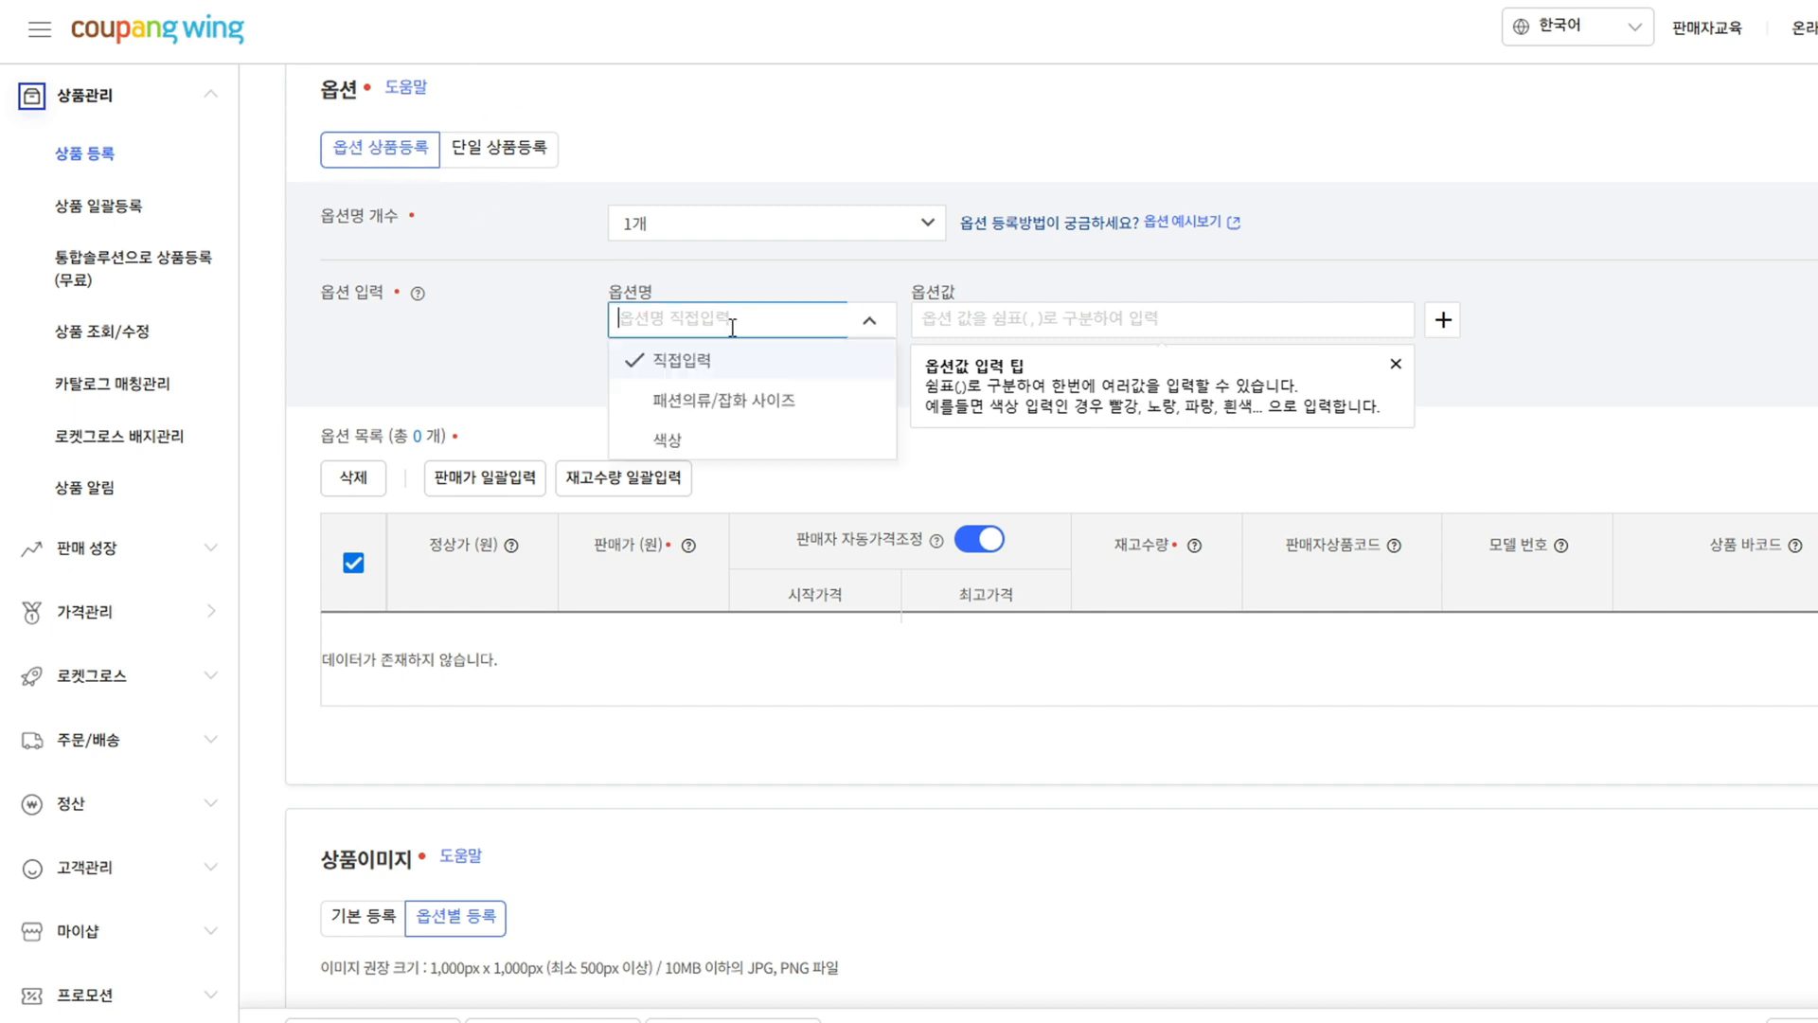
{"action": "left_click", "coordinate": [1098, 336]}
{"action": "type", "text": "네이비"}
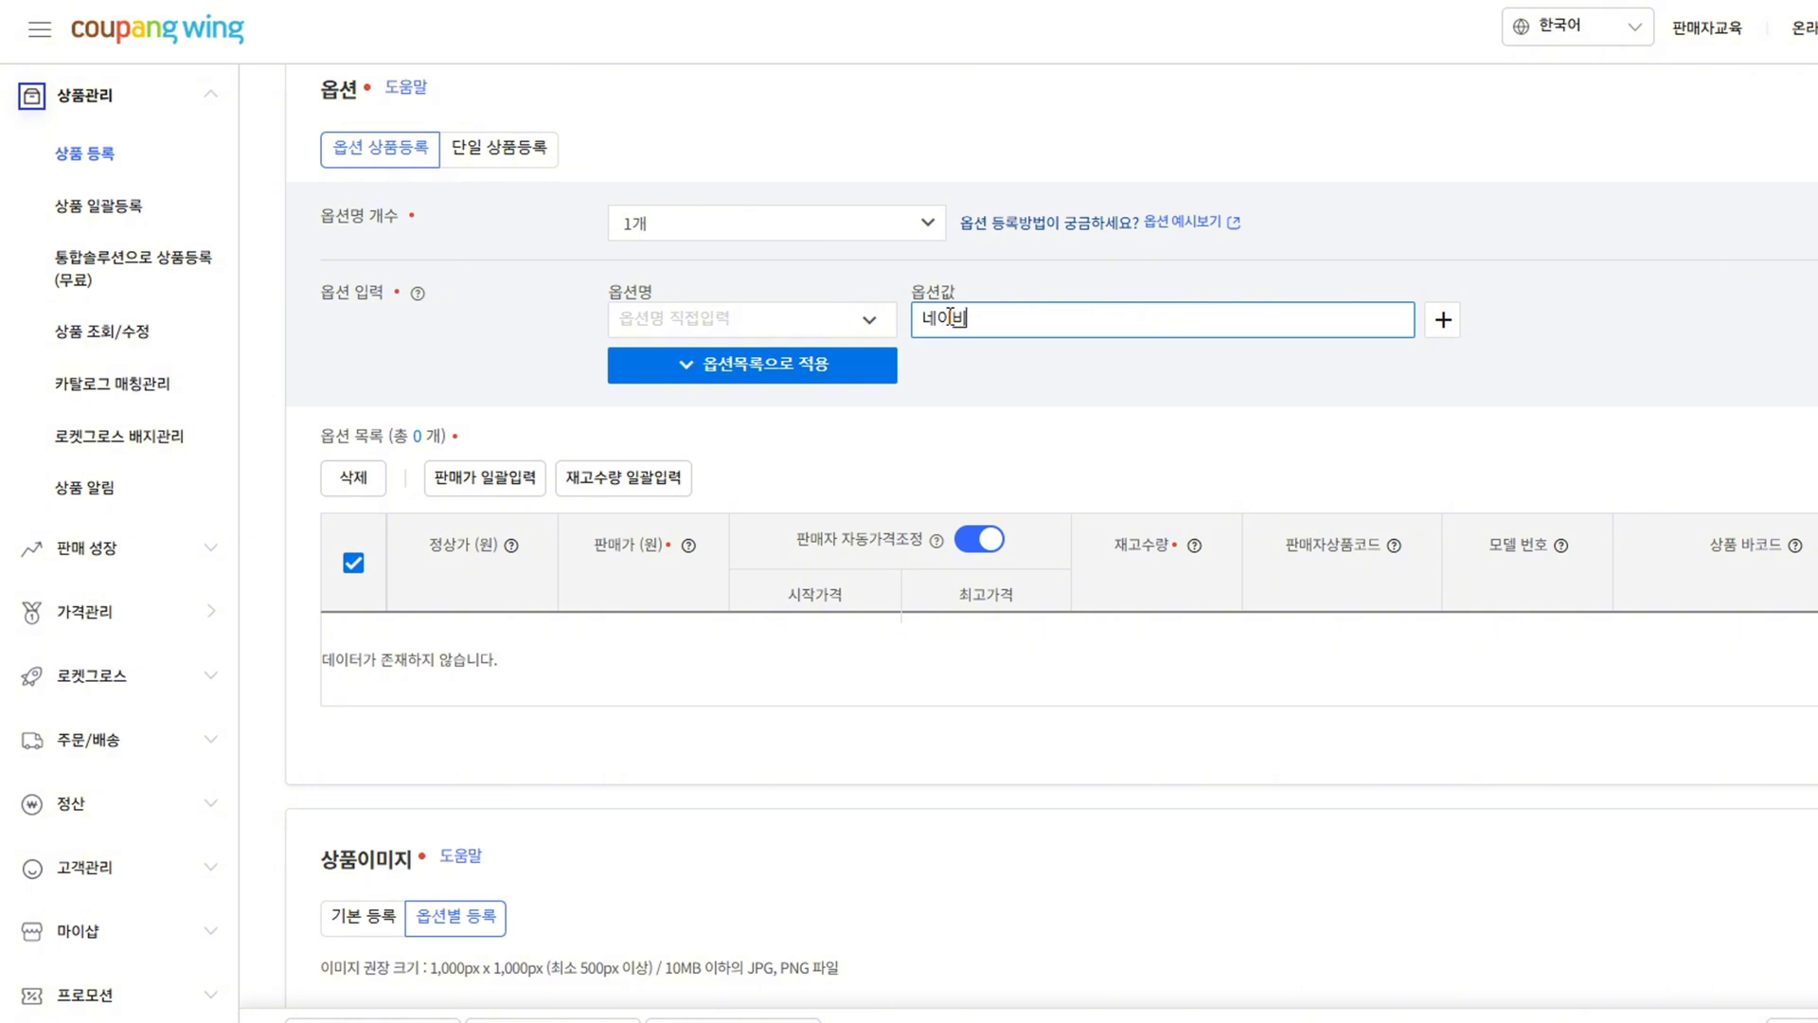
{"action": "left_click", "coordinate": [857, 327]}
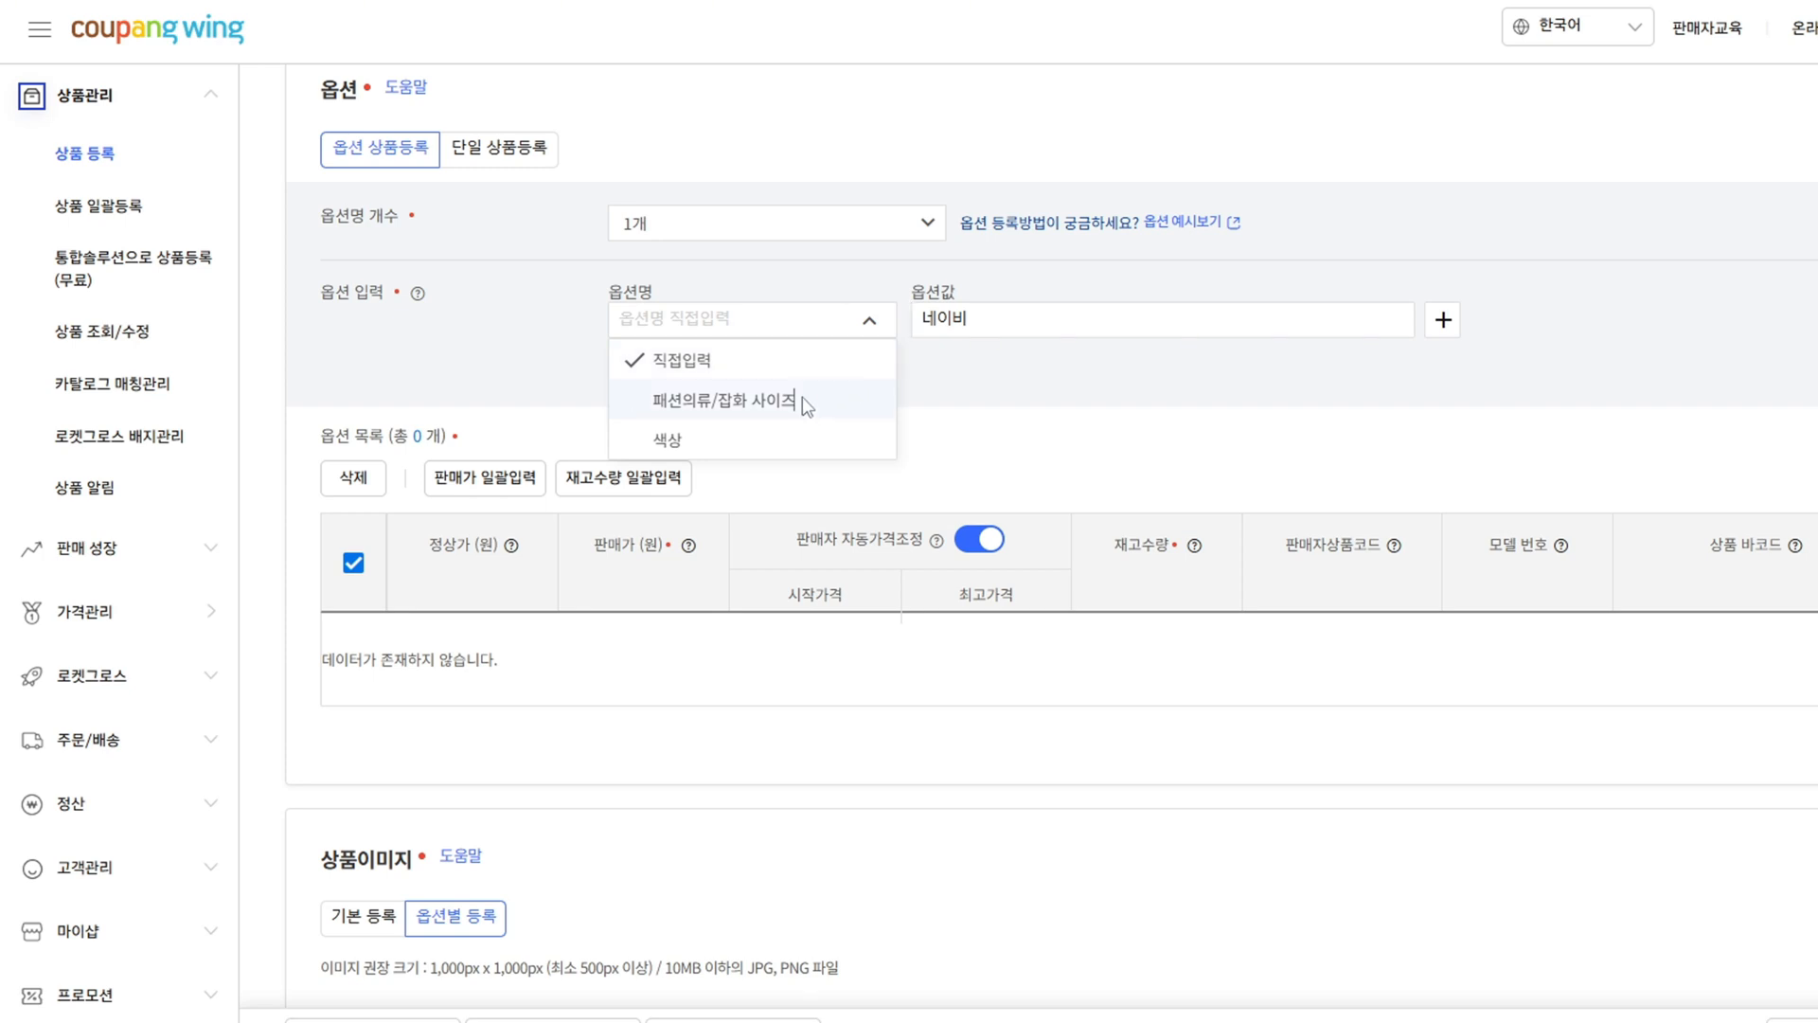
{"action": "left_click", "coordinate": [775, 445]}
- Add a second option 패션의류/잡화 사이즈 with the value S and apply both options to the option list
{"action": "left_click", "coordinate": [1443, 320]}
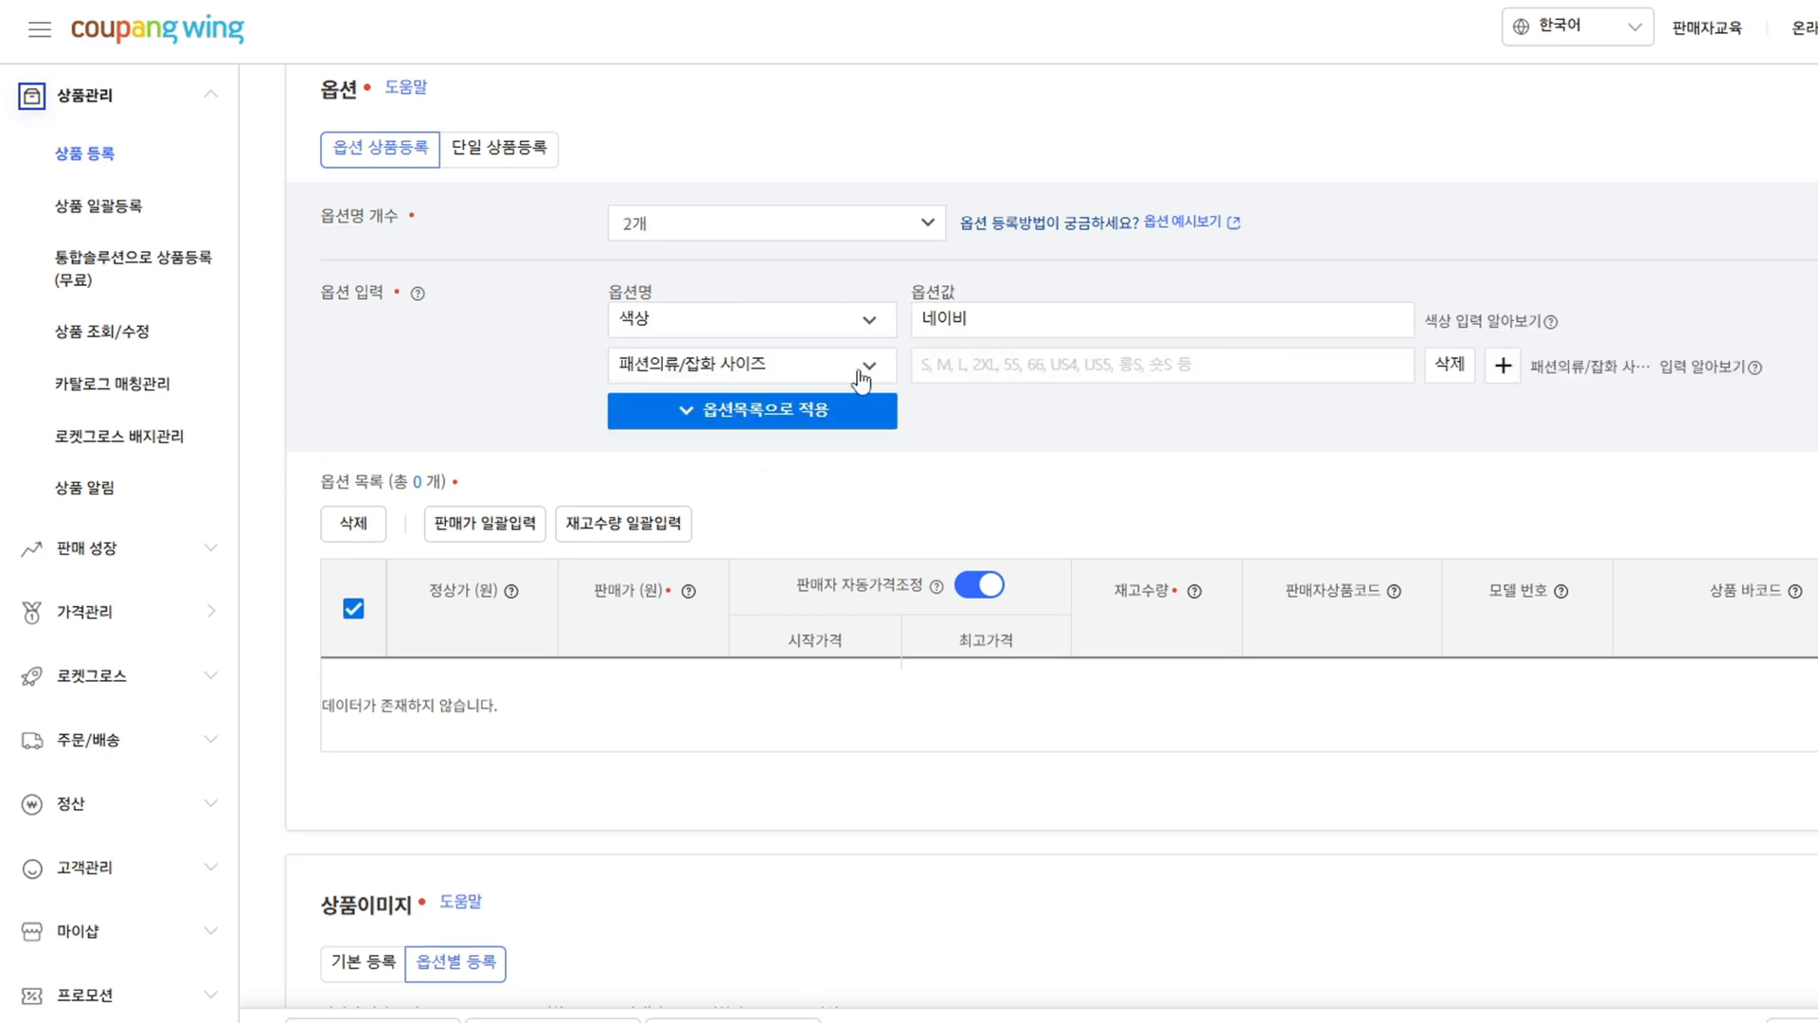
{"action": "left_click", "coordinate": [862, 366]}
{"action": "left_click", "coordinate": [1034, 360]}
{"action": "type", "text": "S"}
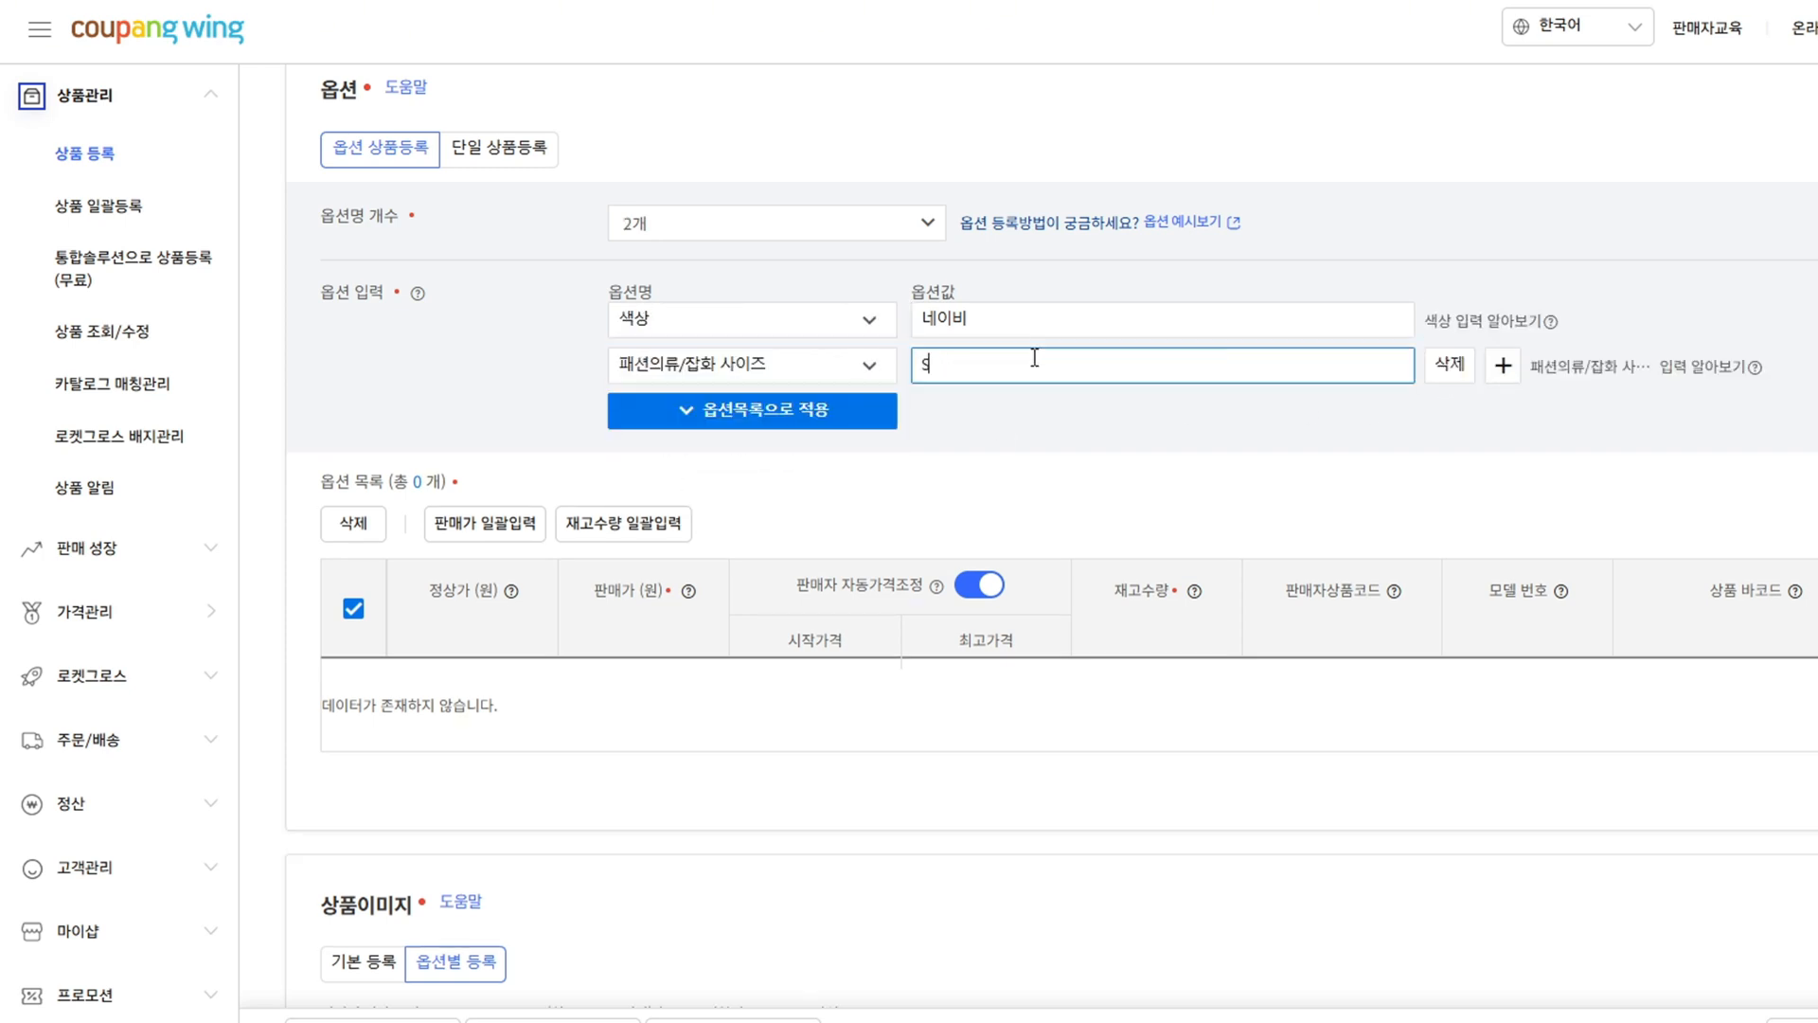
{"action": "left_click", "coordinate": [881, 436]}
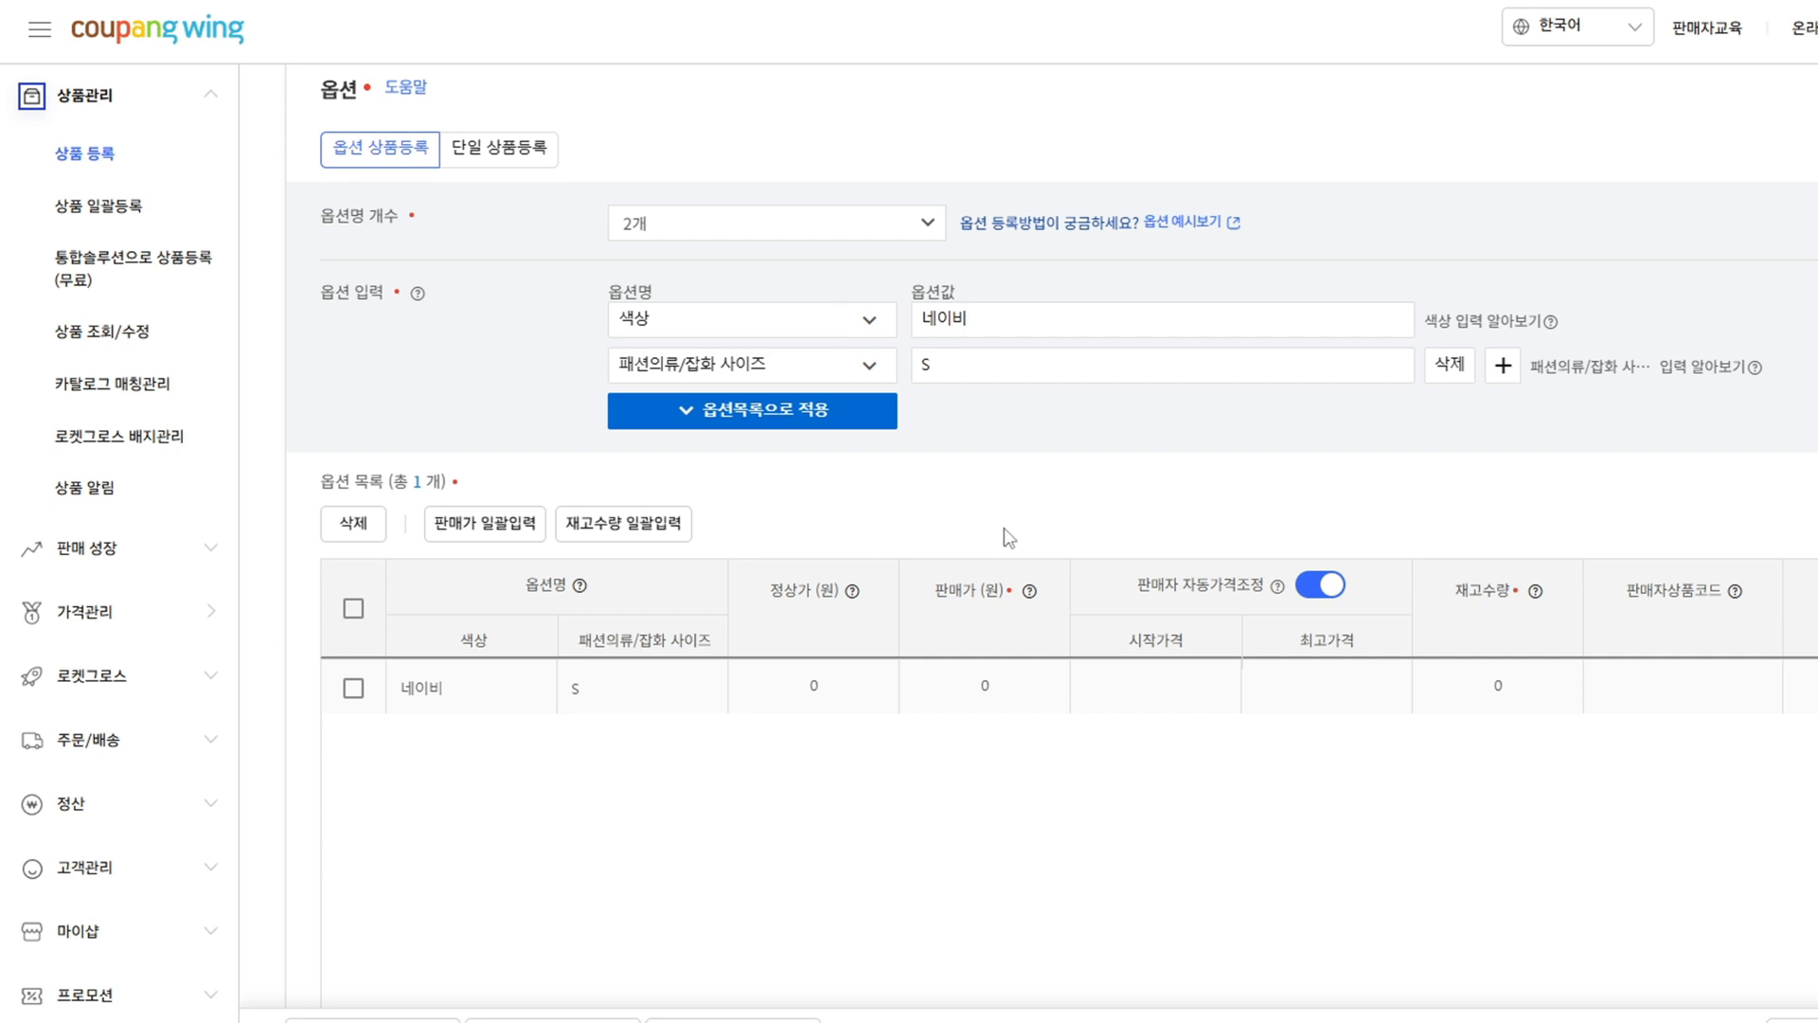
- Set both the 정상가 and the 판매가 of the 네이비 S option to 18,900 won
{"action": "left_click", "coordinate": [828, 689]}
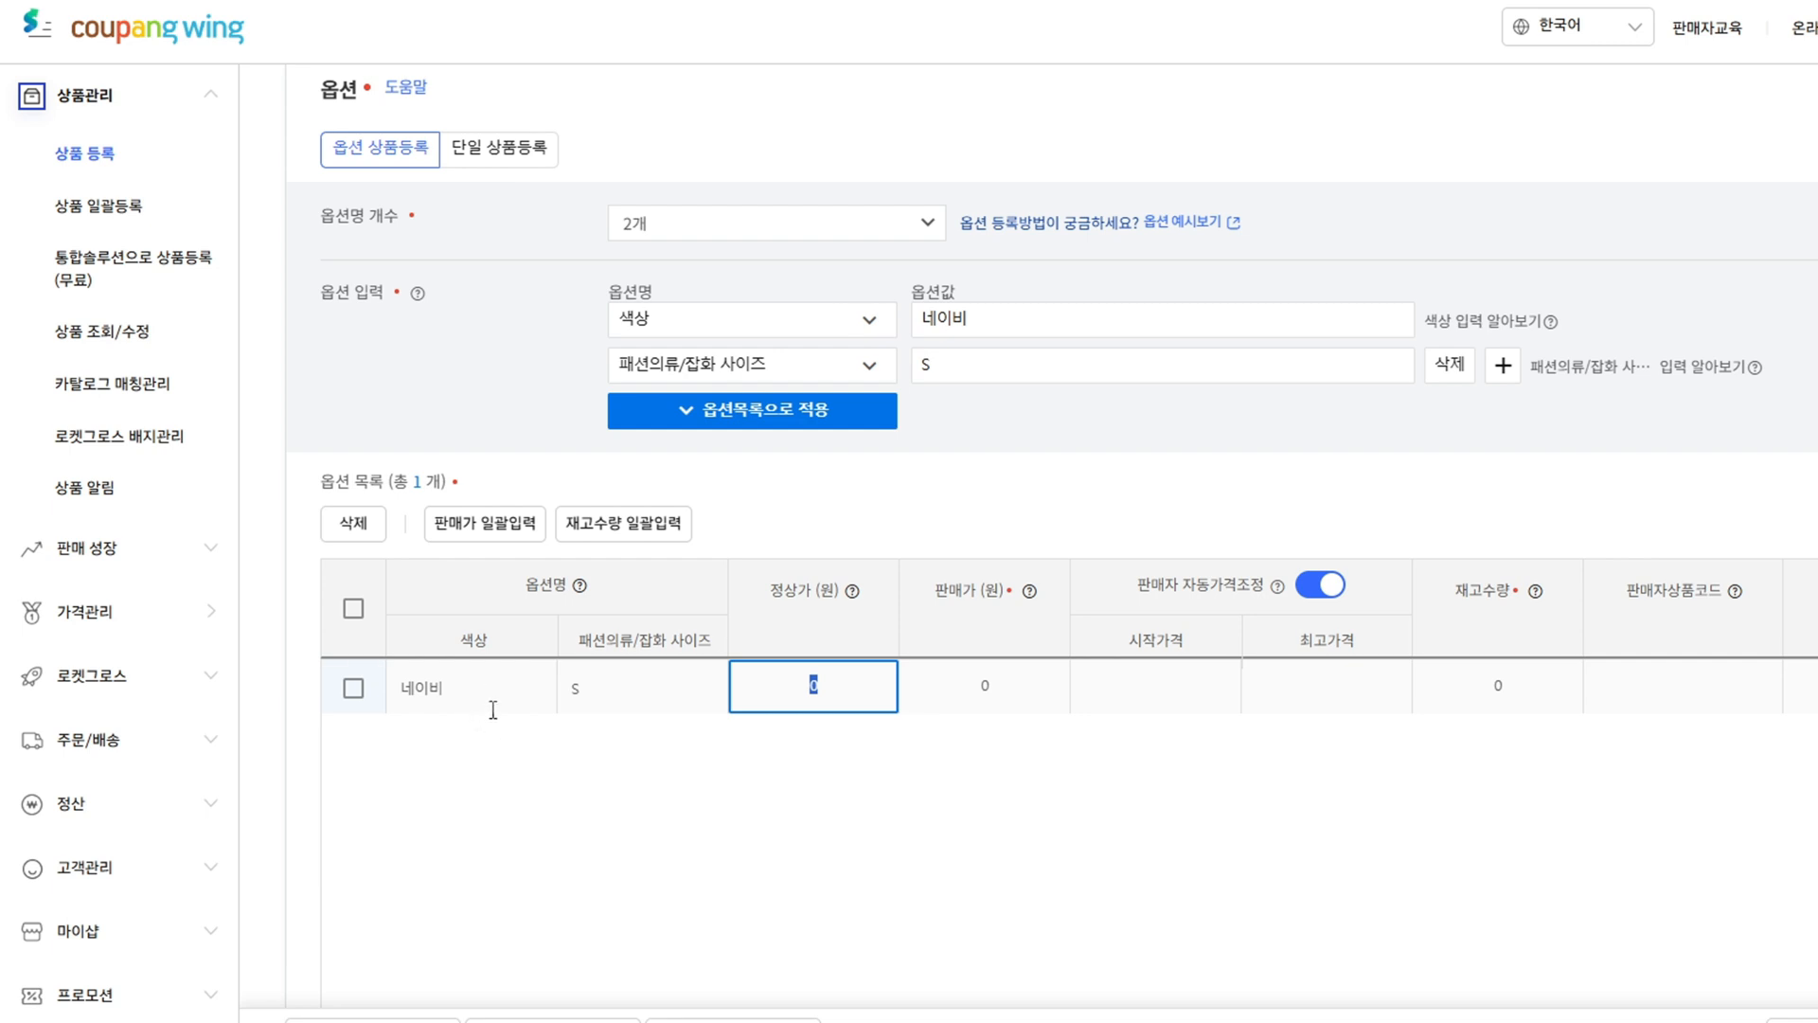
{"action": "type", "text": "18900"}
{"action": "left_click", "coordinate": [955, 680]}
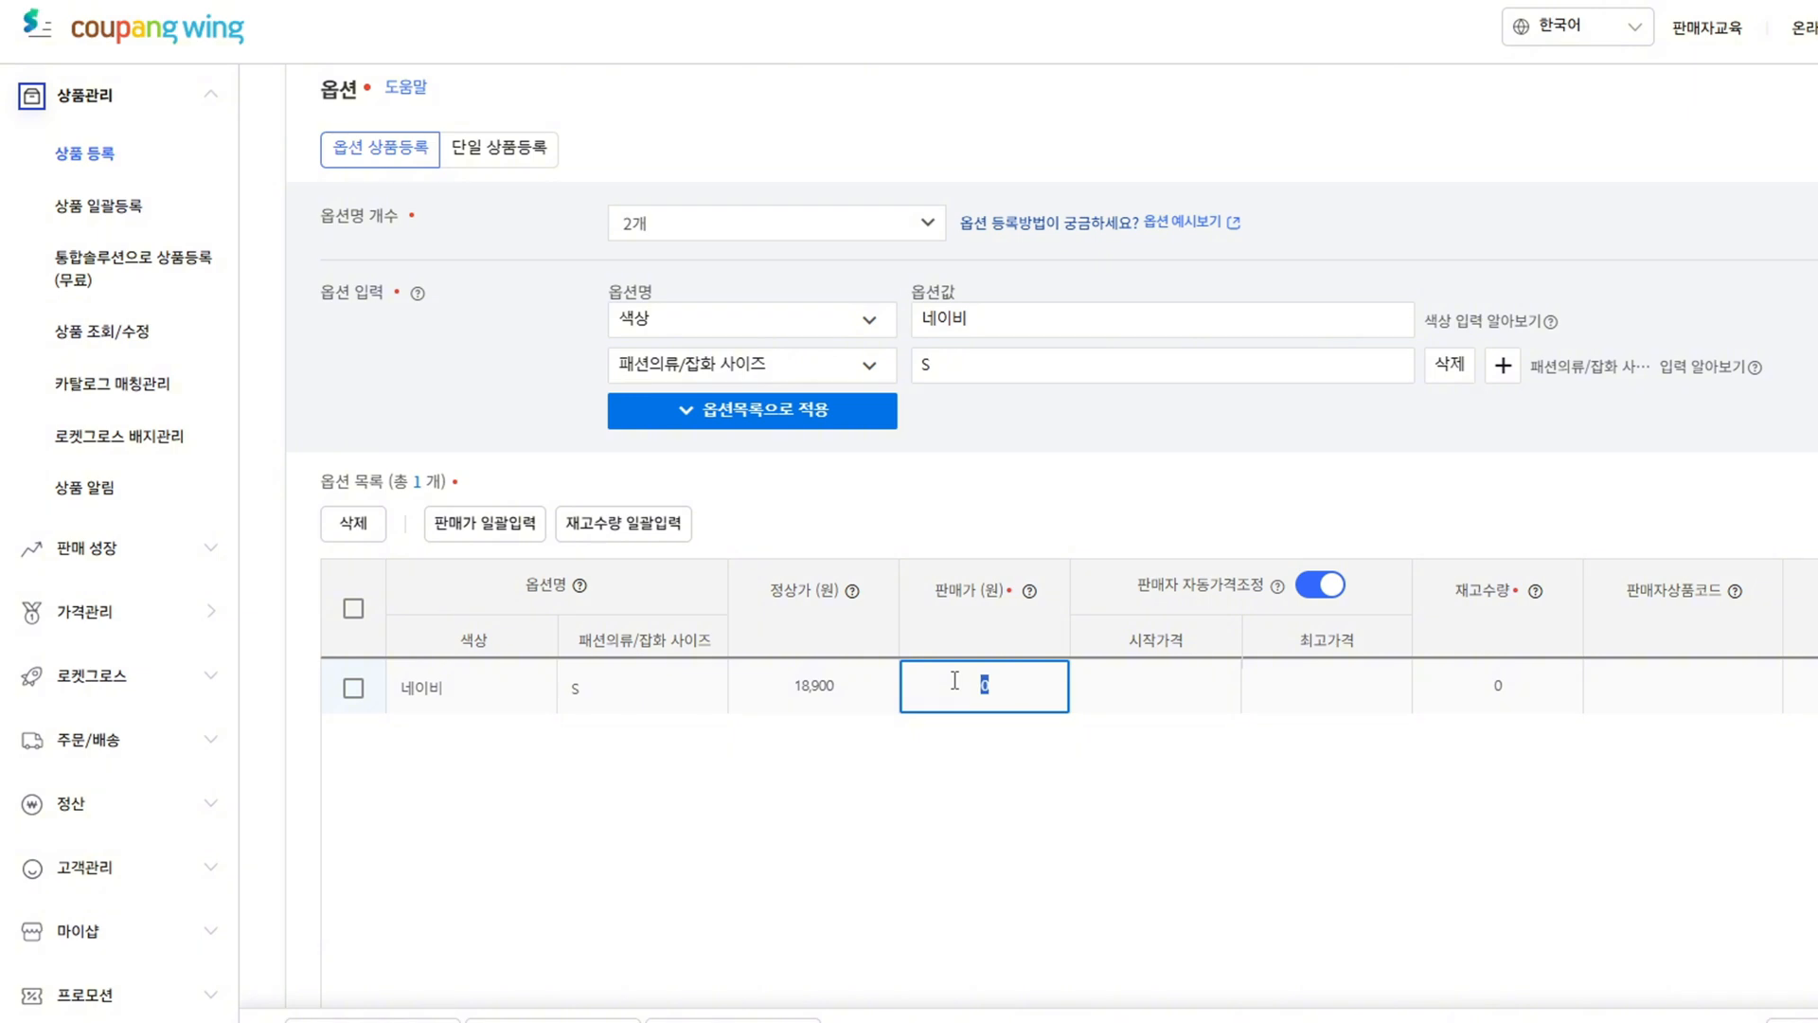
{"action": "left_click", "coordinate": [835, 689]}
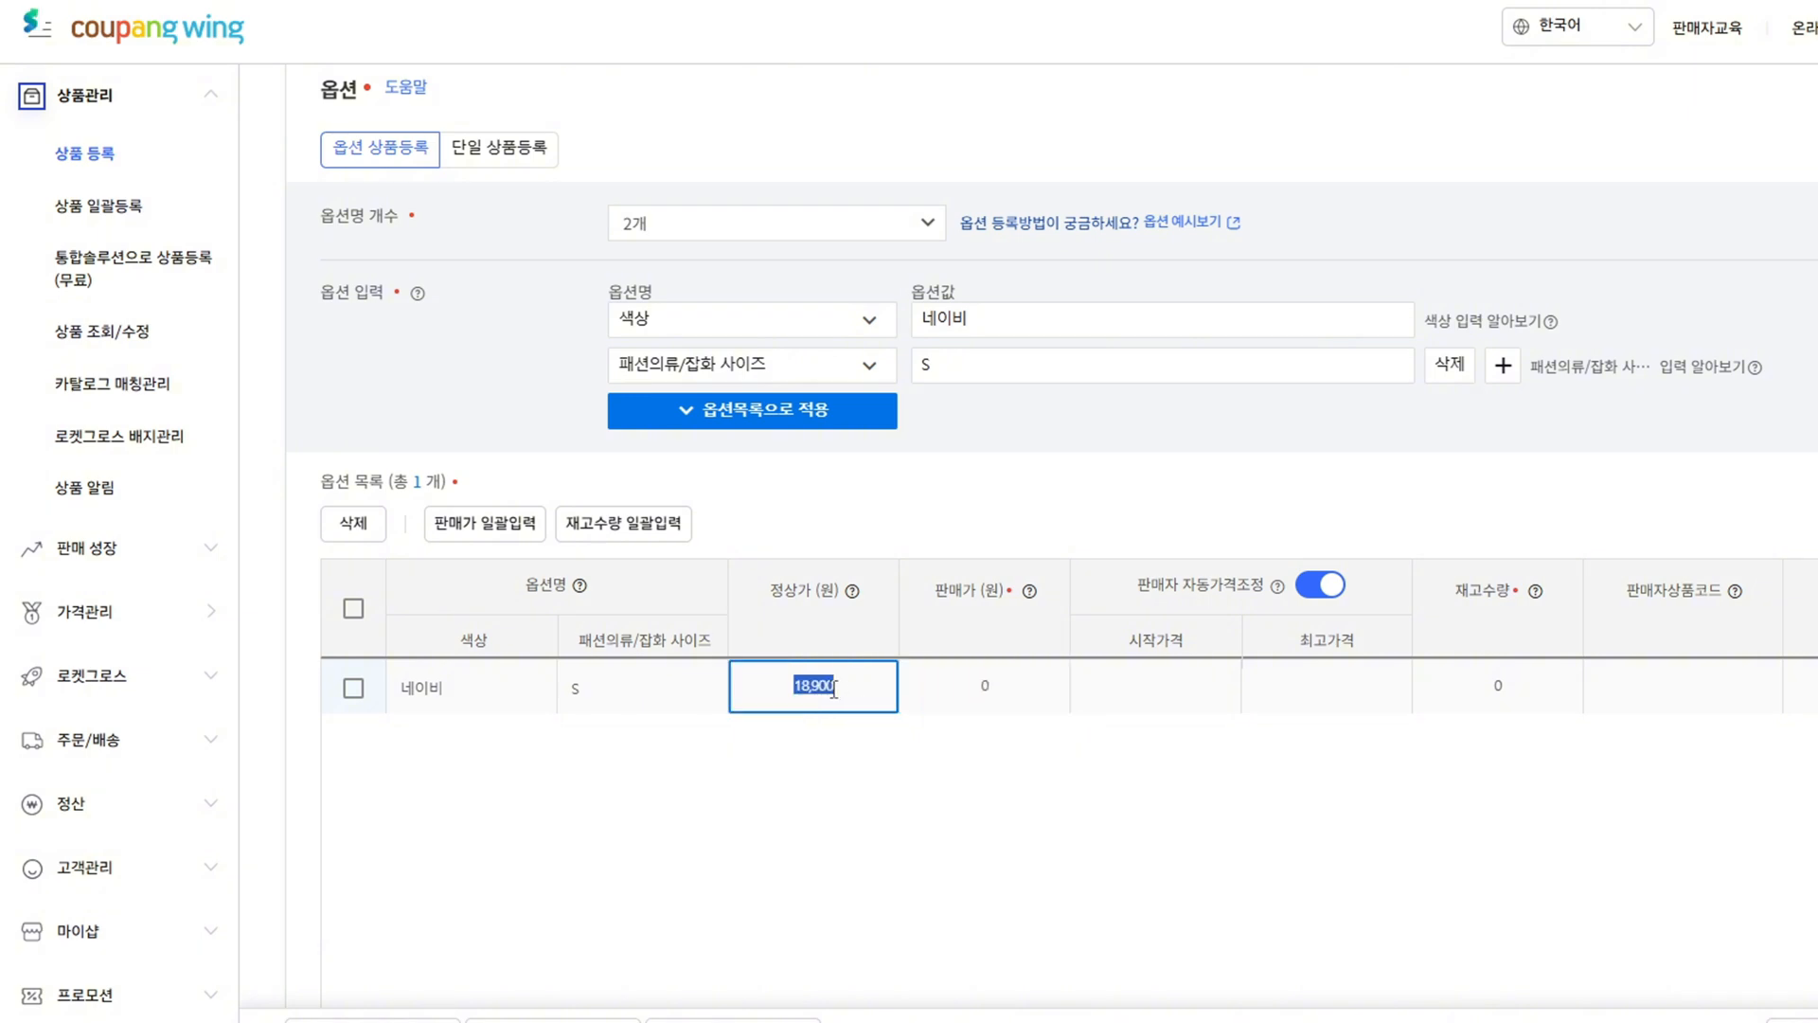
{"action": "left_click", "coordinate": [985, 682]}
{"action": "type", "text": "18900"}
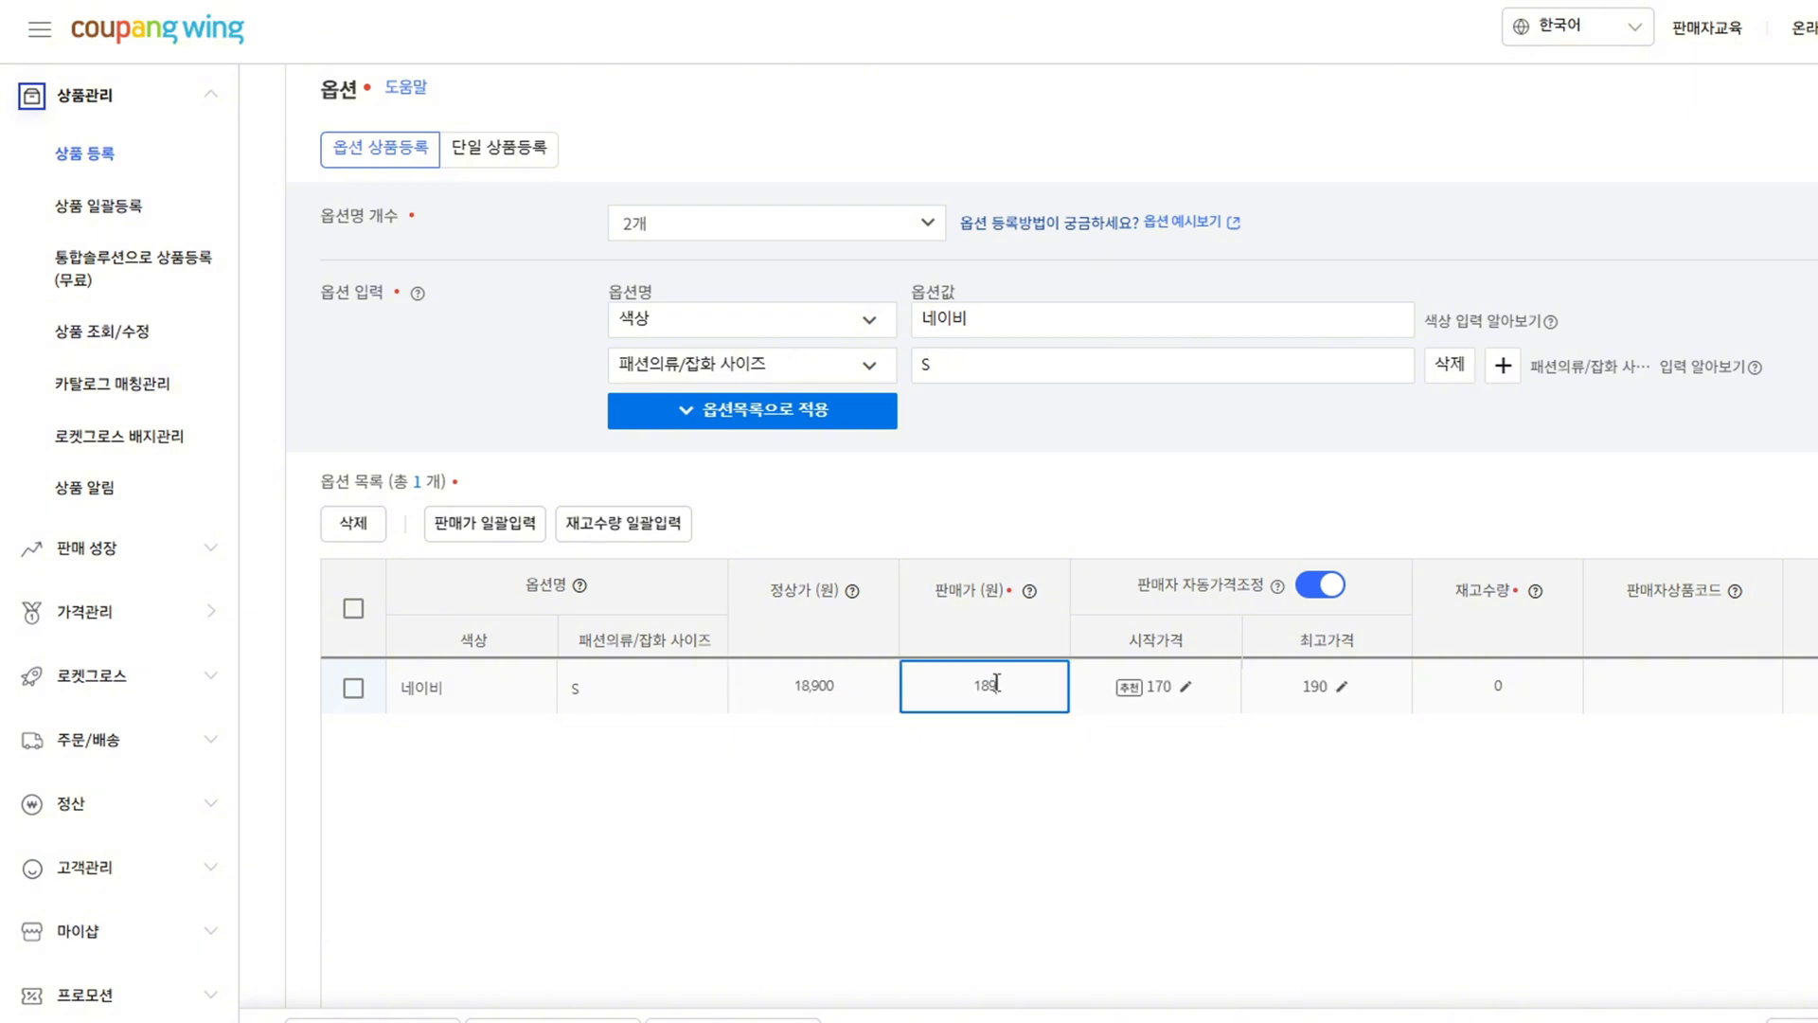
- Raise the 정상가 of the 네이비 S option to 36,000 won, above its 판매가
{"action": "left_click", "coordinate": [811, 684]}
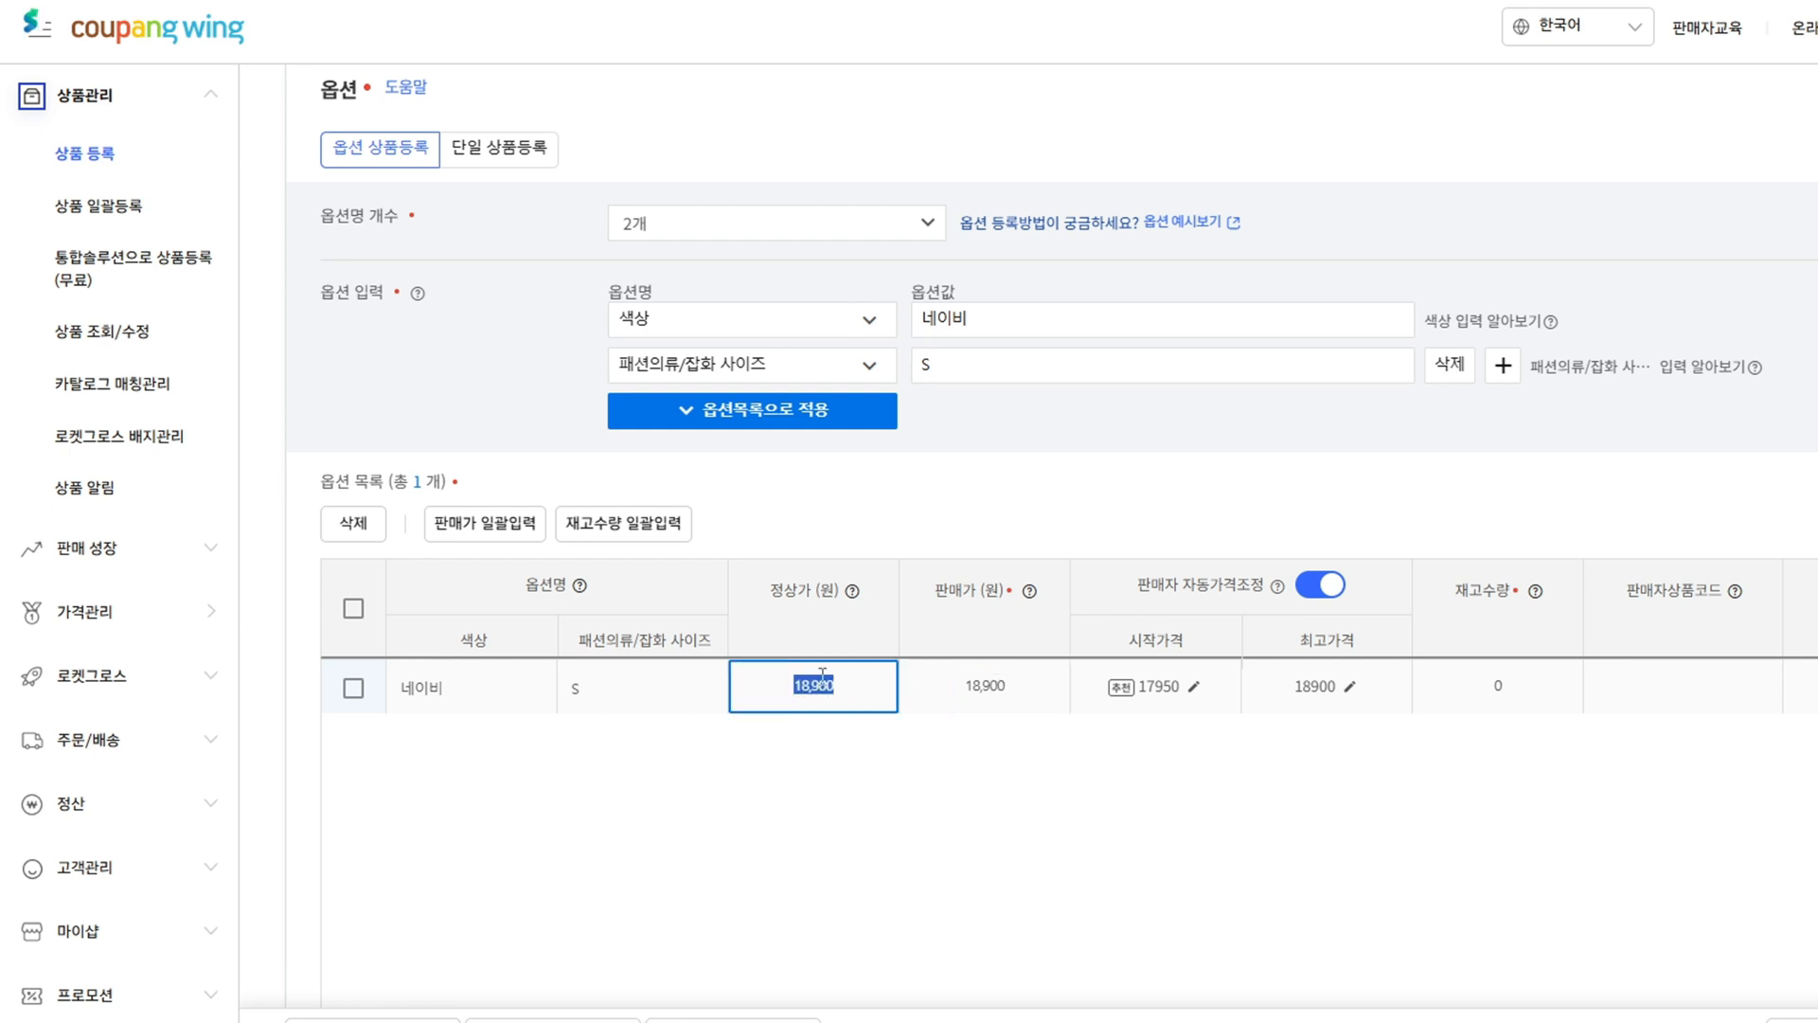
{"action": "type", "text": "36,000"}
{"action": "left_click", "coordinate": [1008, 695]}
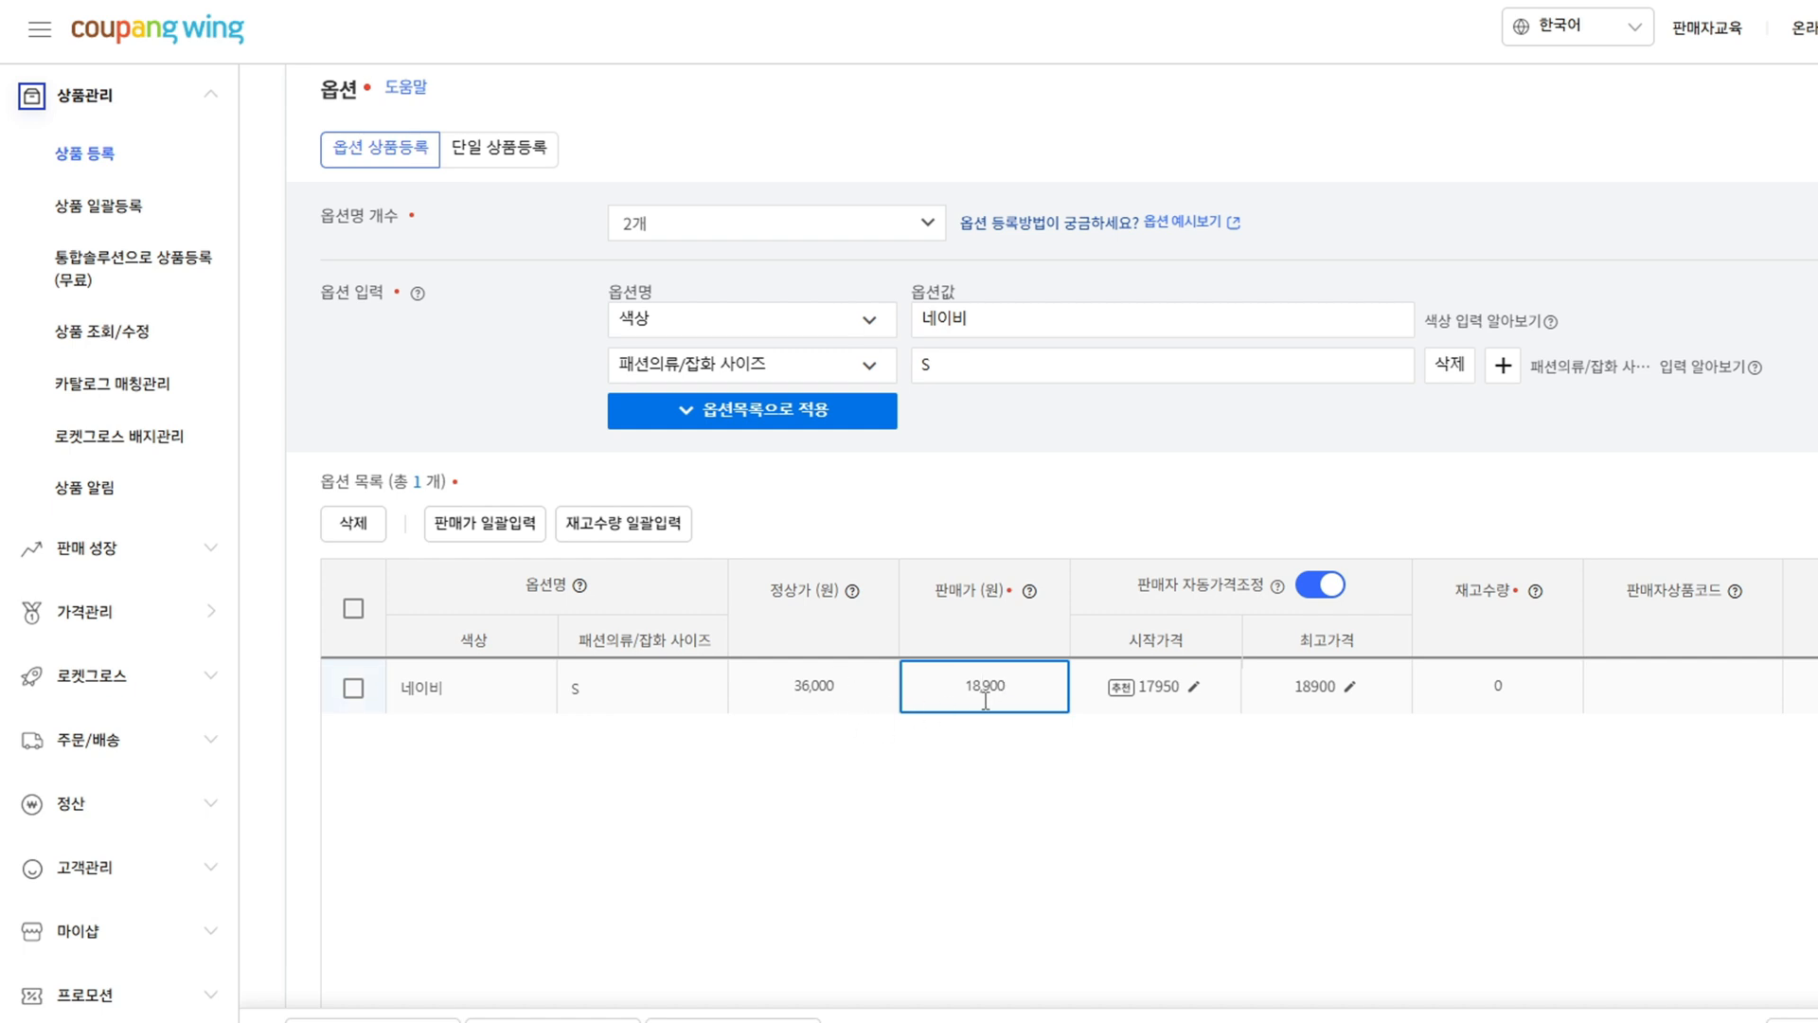
{"action": "left_click", "coordinate": [901, 800]}
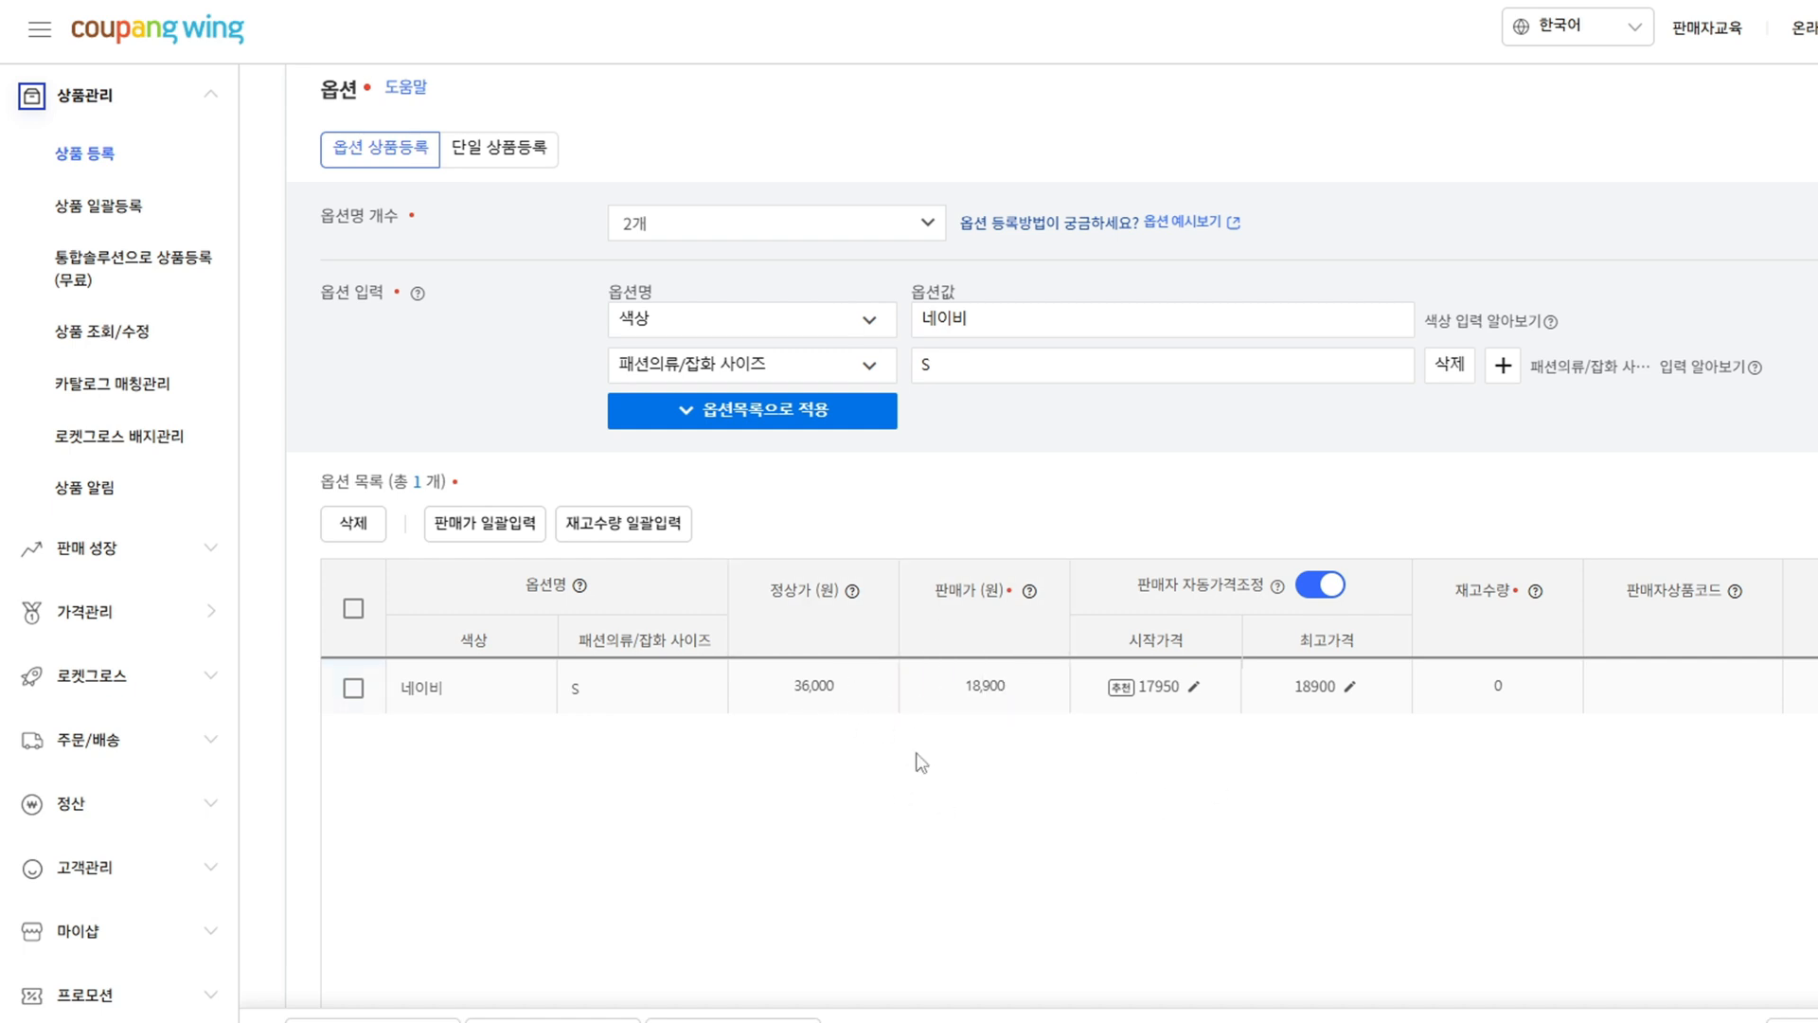
{"action": "left_click", "coordinate": [865, 688]}
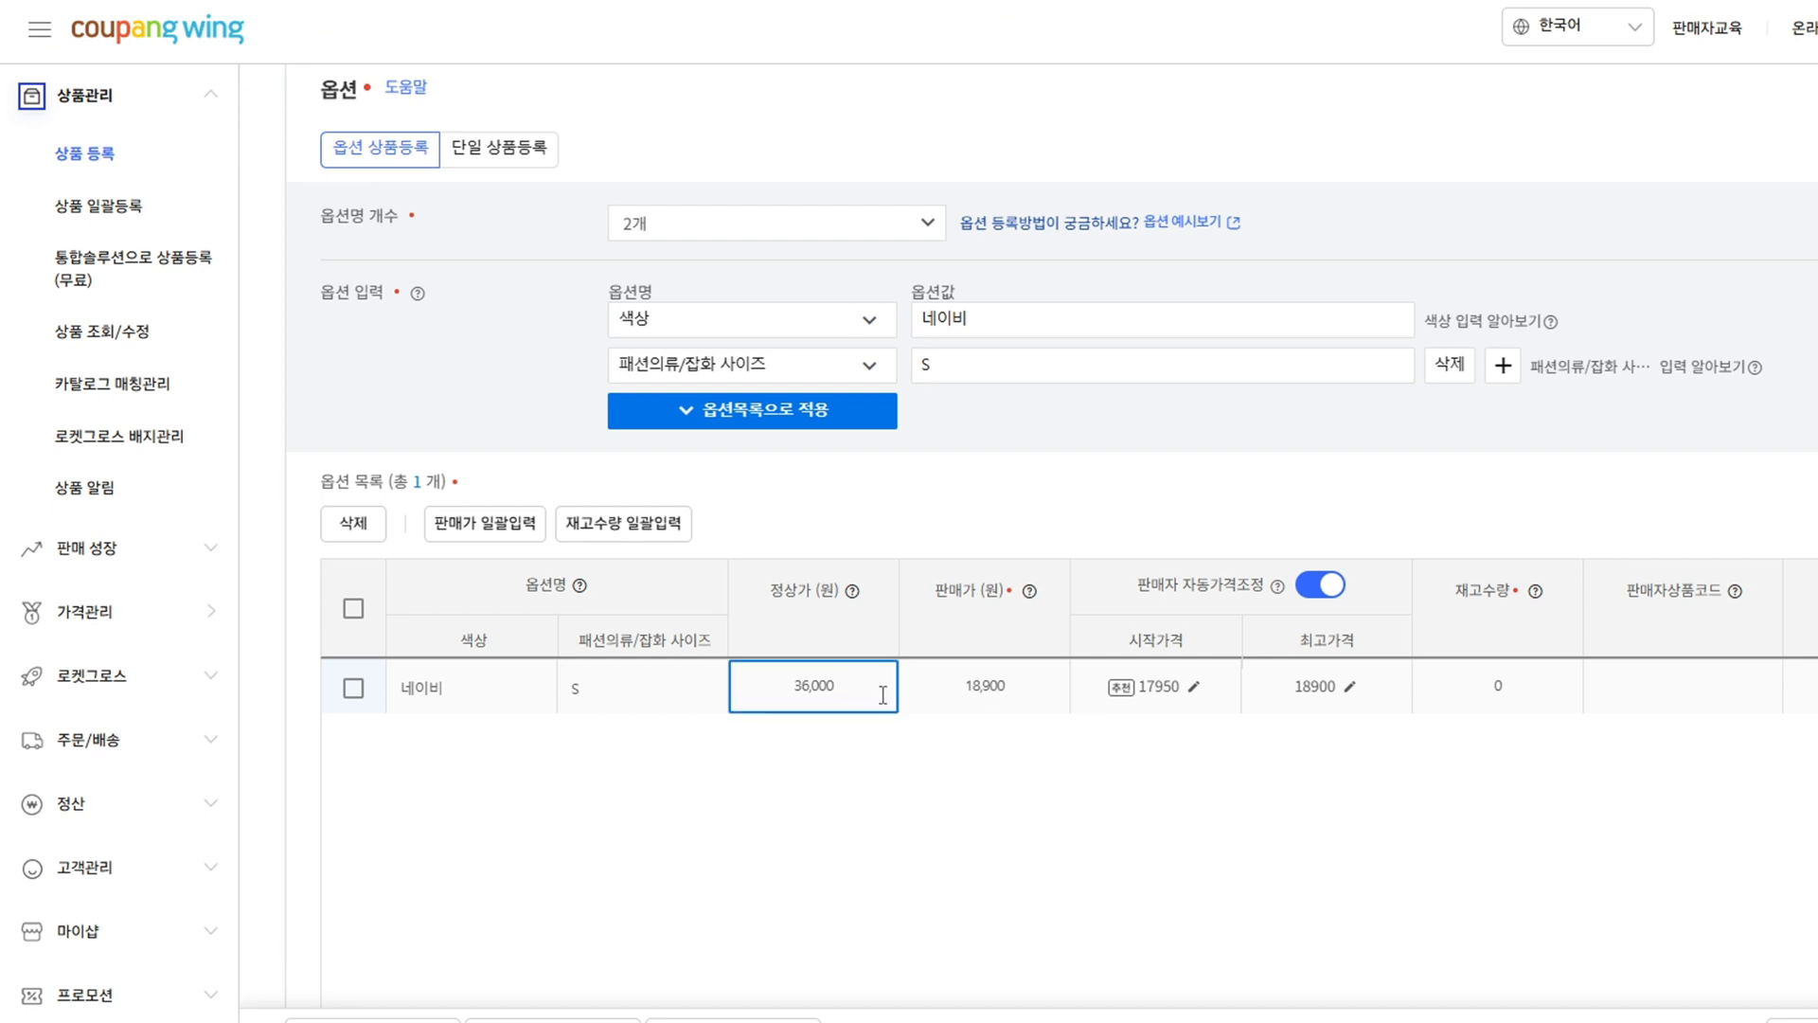
{"action": "left_click", "coordinate": [964, 706]}
{"action": "left_click", "coordinate": [1027, 794]}
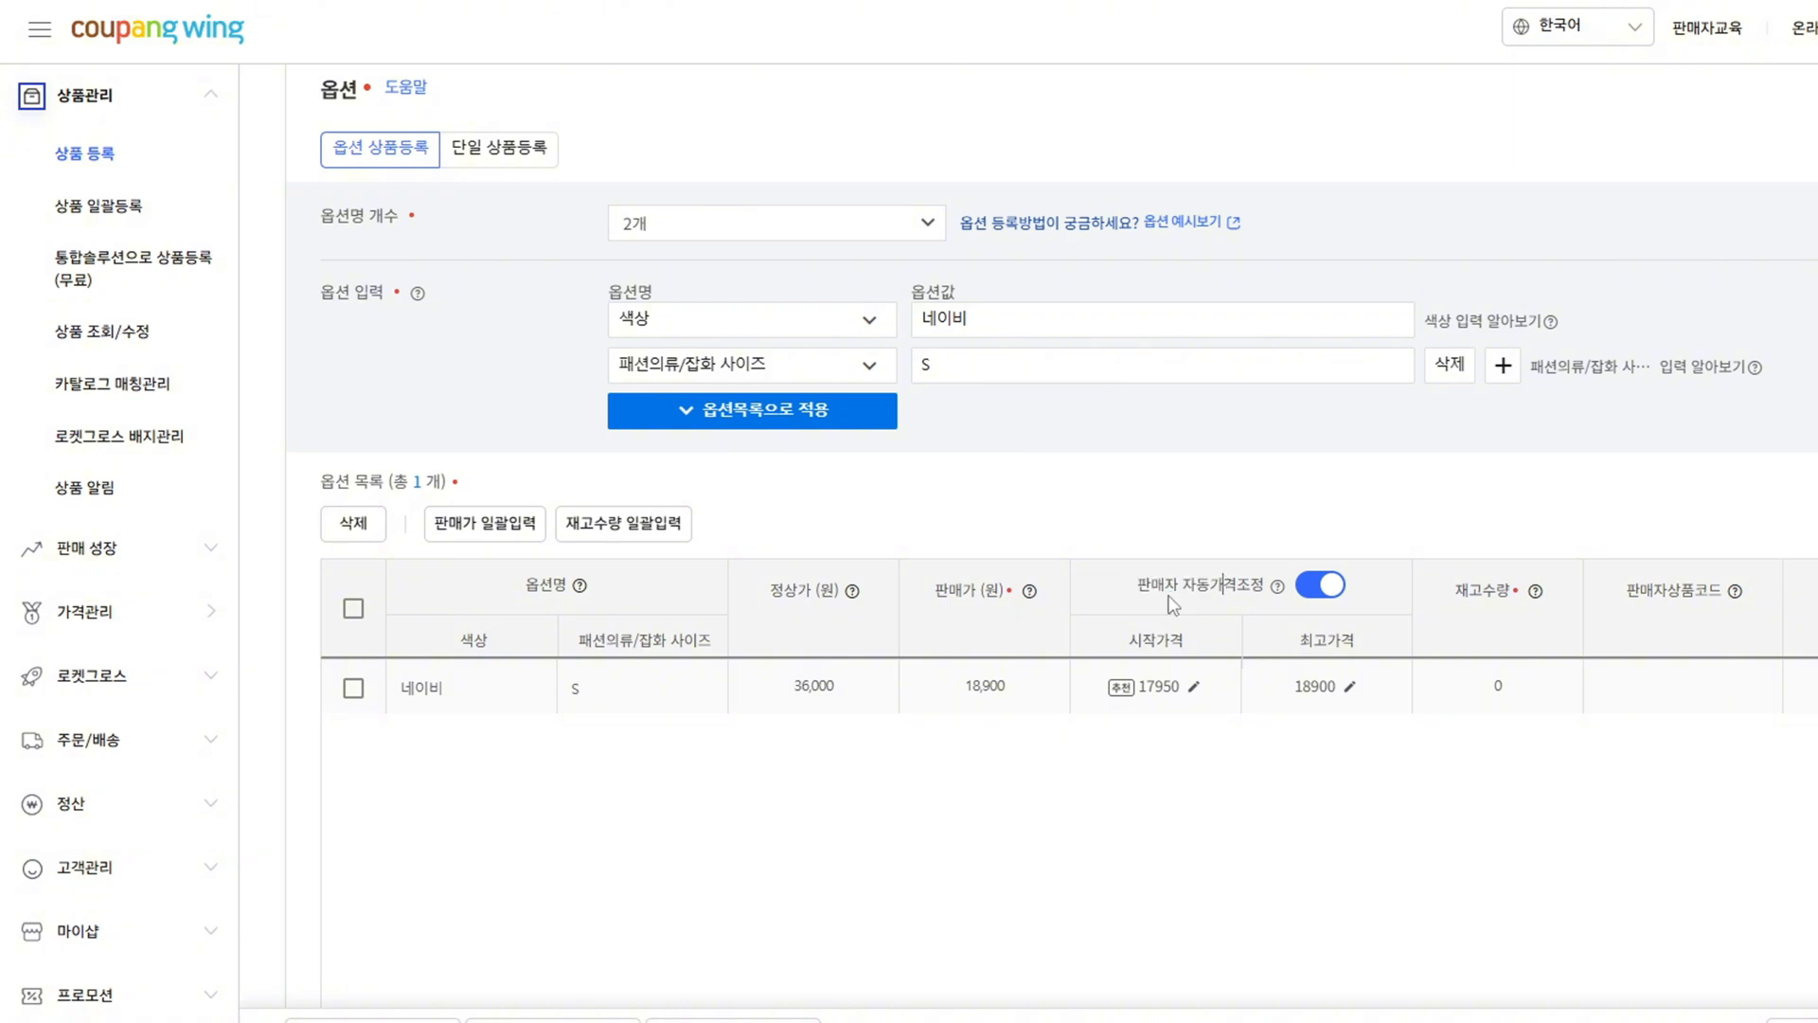
- Turn off 판매자 자동가격조정 for the option list
{"action": "left_click", "coordinate": [1316, 585]}
{"action": "left_click", "coordinate": [1065, 687]}
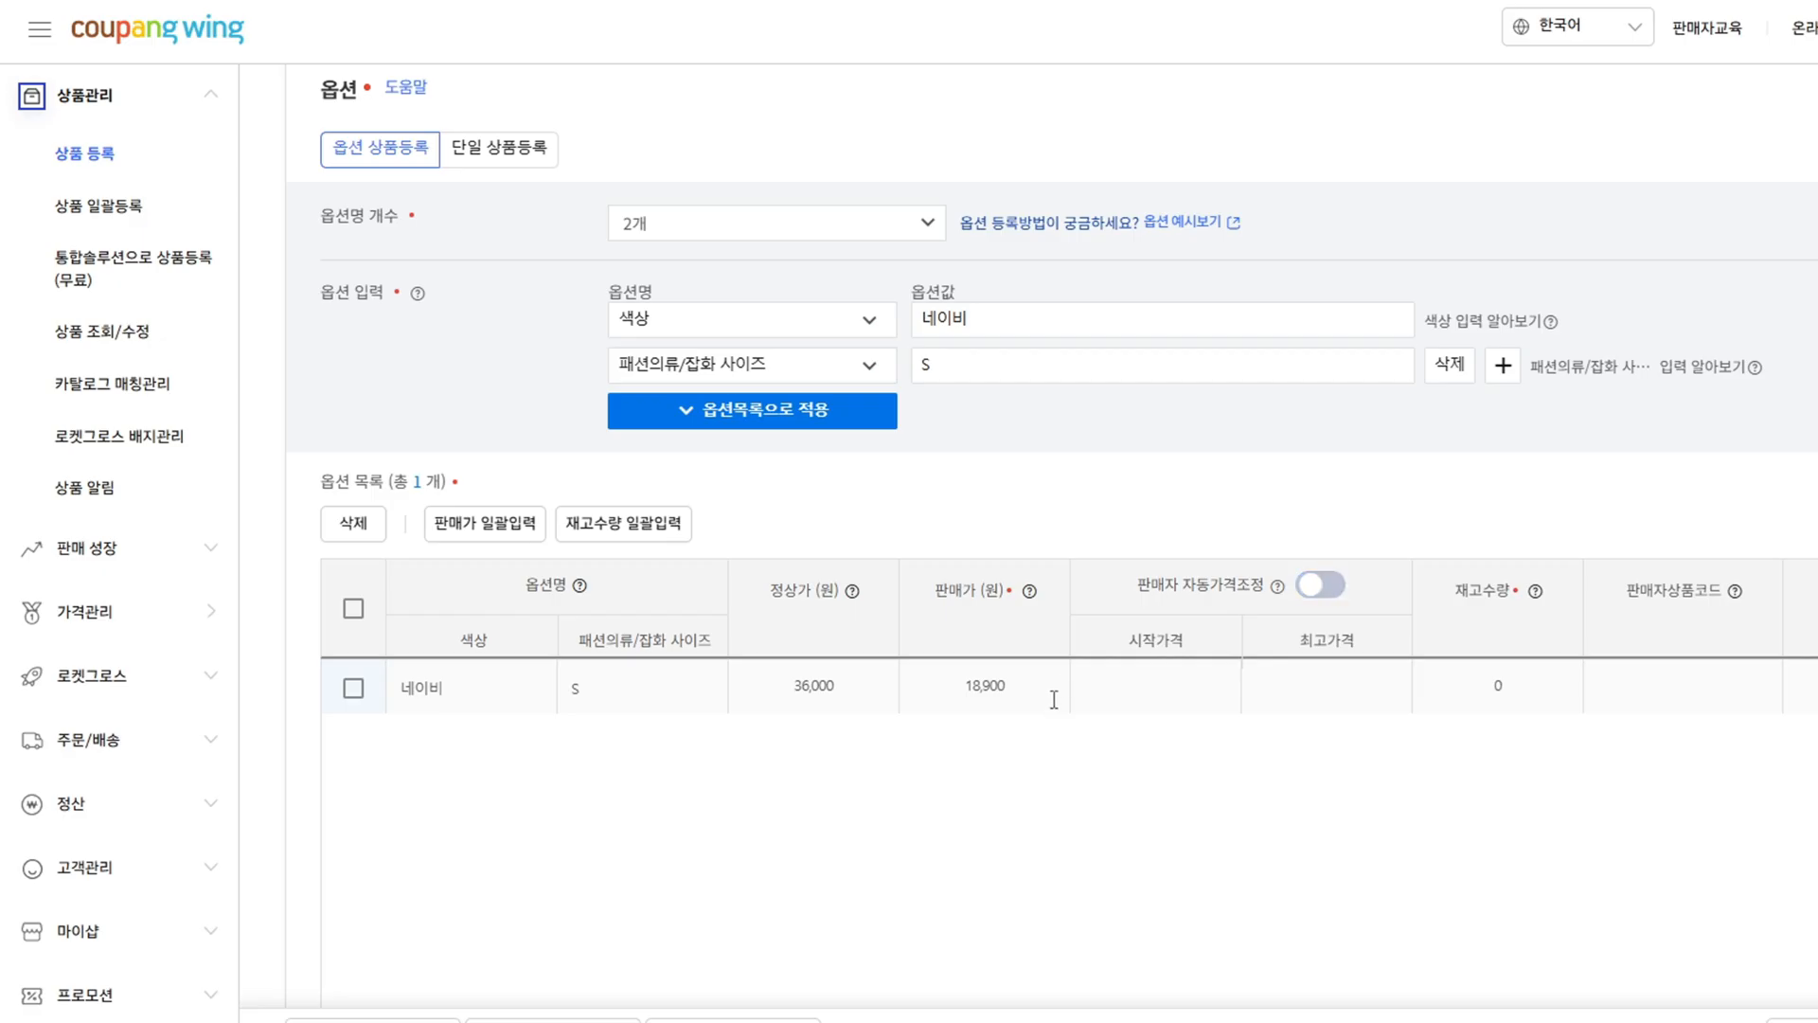
- Switch the product images to 기본 등록 and upload image 001 as the 대표이미지
{"action": "scroll", "coordinate": [751, 568], "scroll_direction": "down", "scroll_amount": 5}
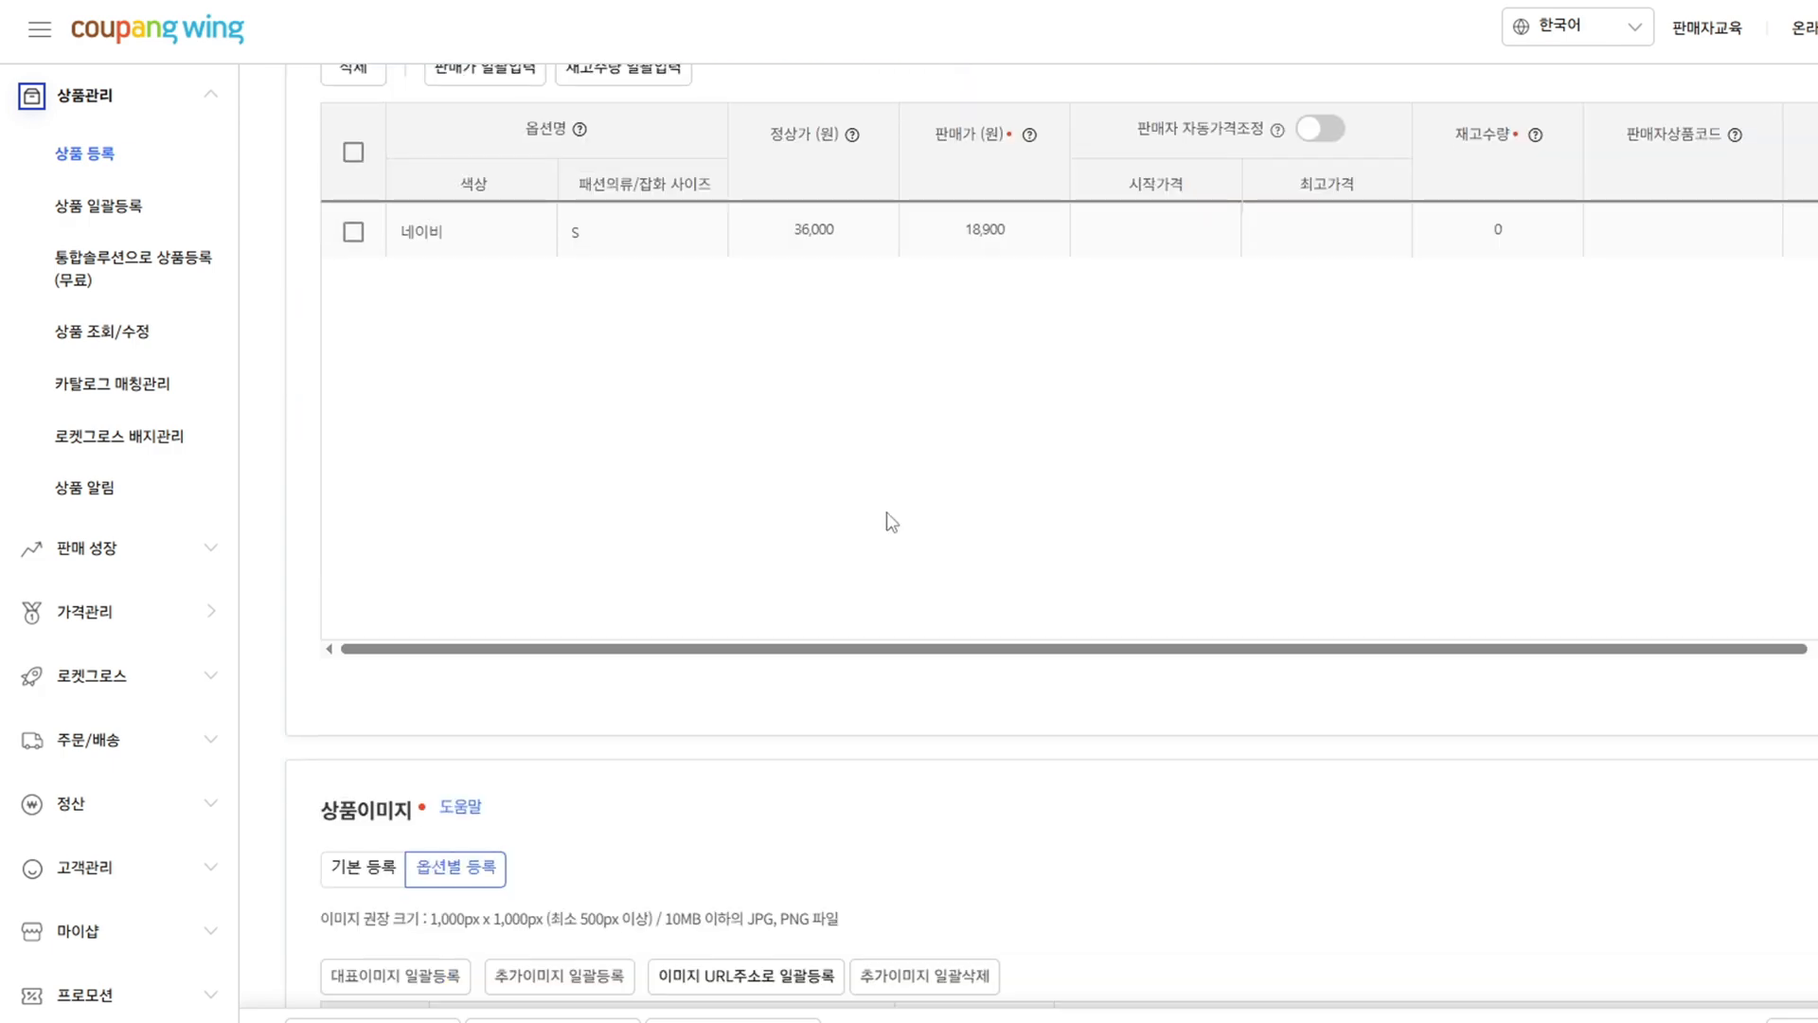
{"action": "scroll", "coordinate": [1038, 601], "scroll_direction": "up", "scroll_amount": 7}
{"action": "scroll", "coordinate": [584, 560], "scroll_direction": "down", "scroll_amount": 10}
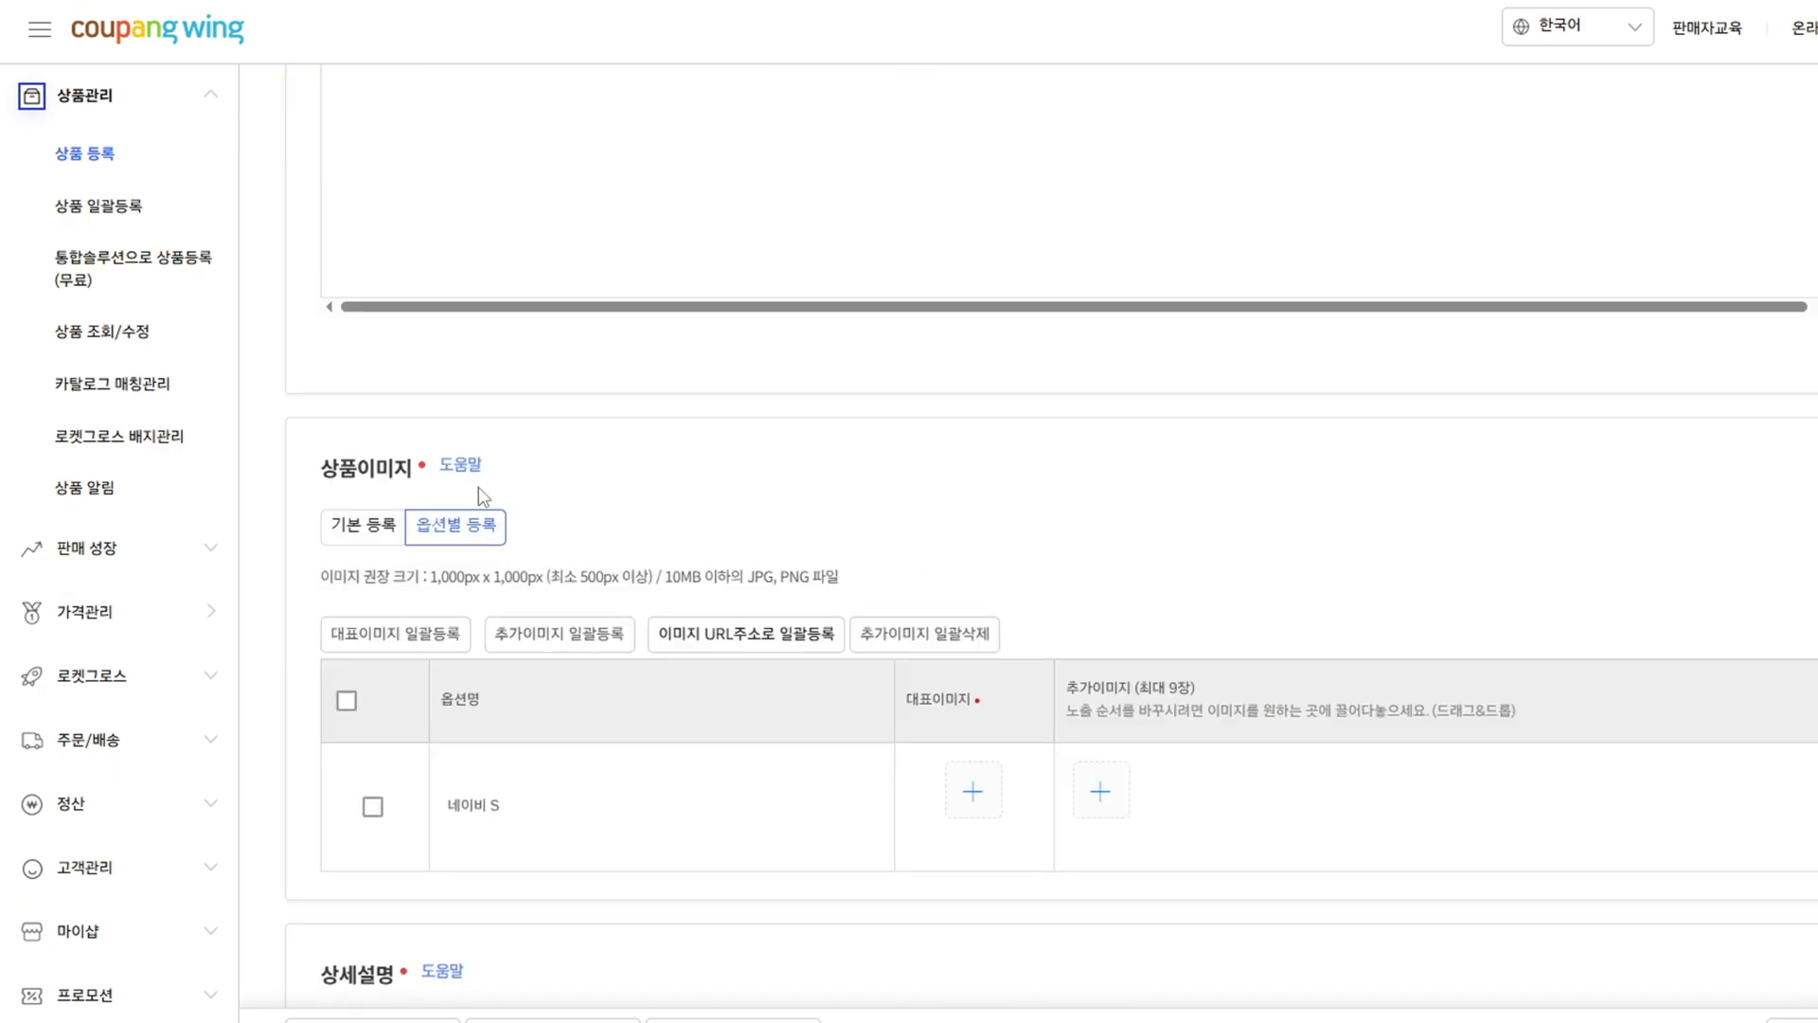
{"action": "scroll", "coordinate": [1656, 459], "scroll_direction": "up", "scroll_amount": 6}
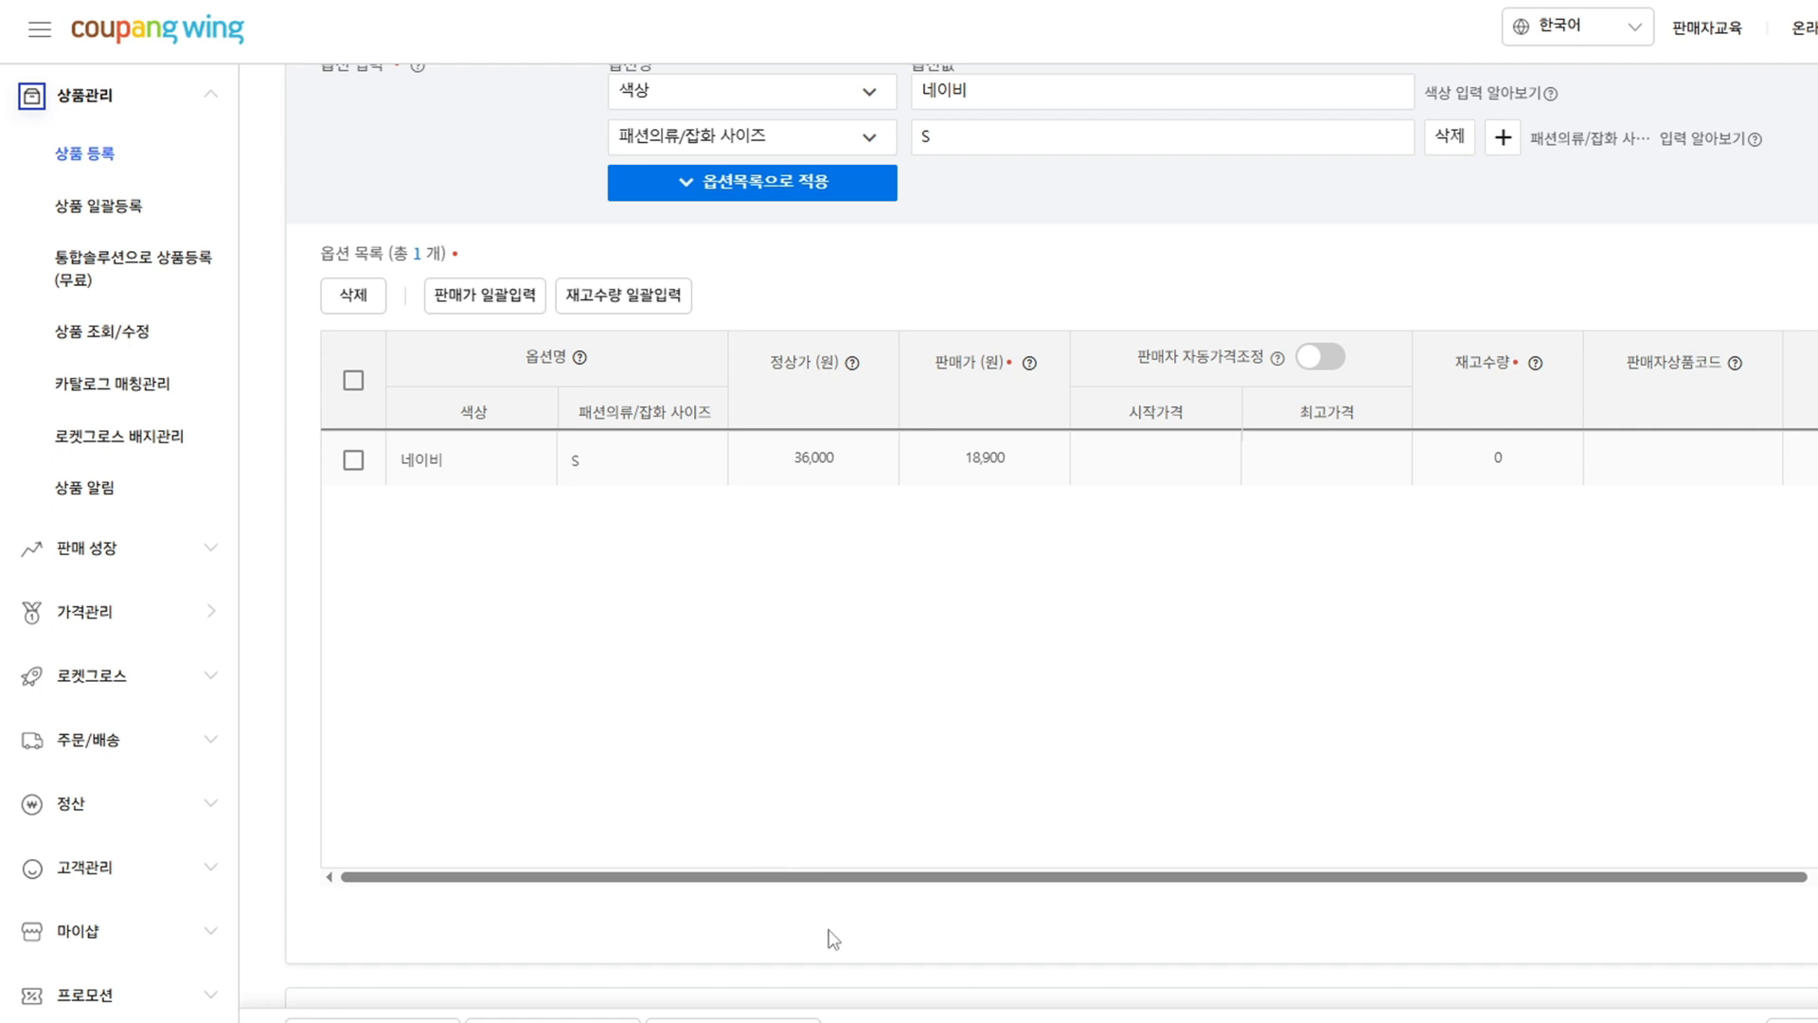
{"action": "scroll", "coordinate": [863, 947], "scroll_direction": "up", "scroll_amount": 1}
{"action": "scroll", "coordinate": [1108, 676], "scroll_direction": "down", "scroll_amount": 10}
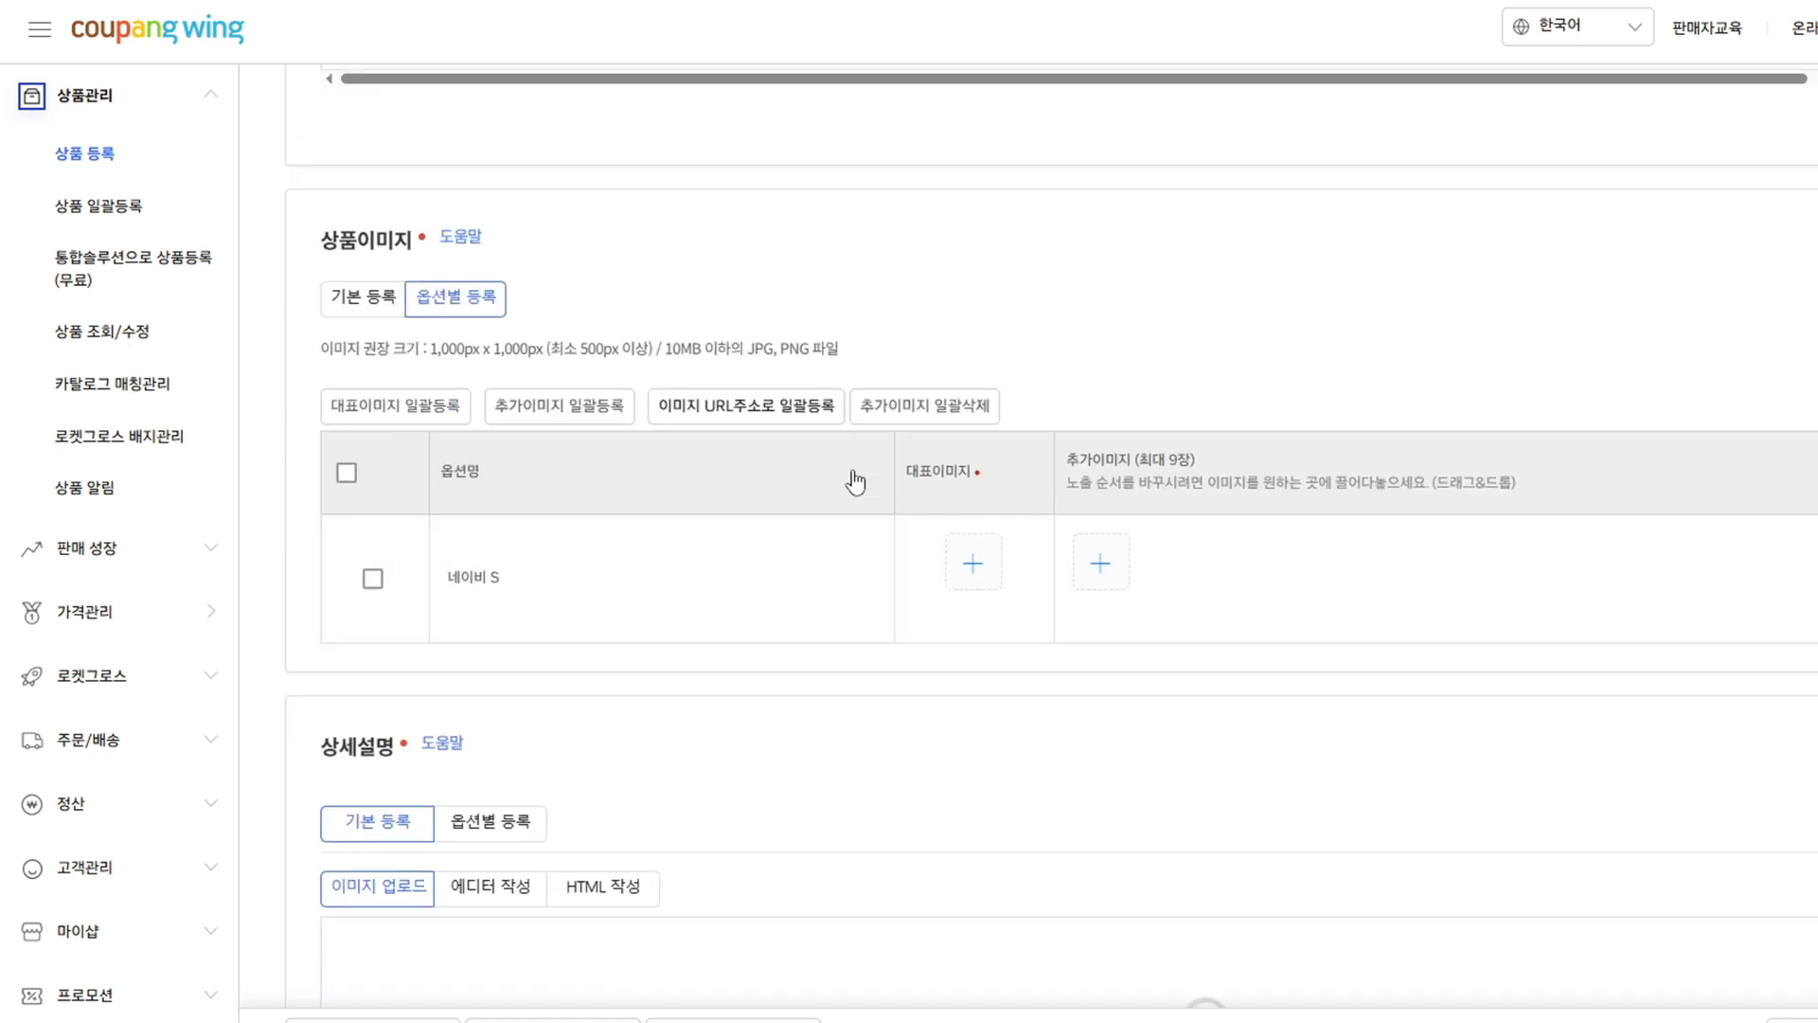
{"action": "left_click", "coordinate": [367, 322]}
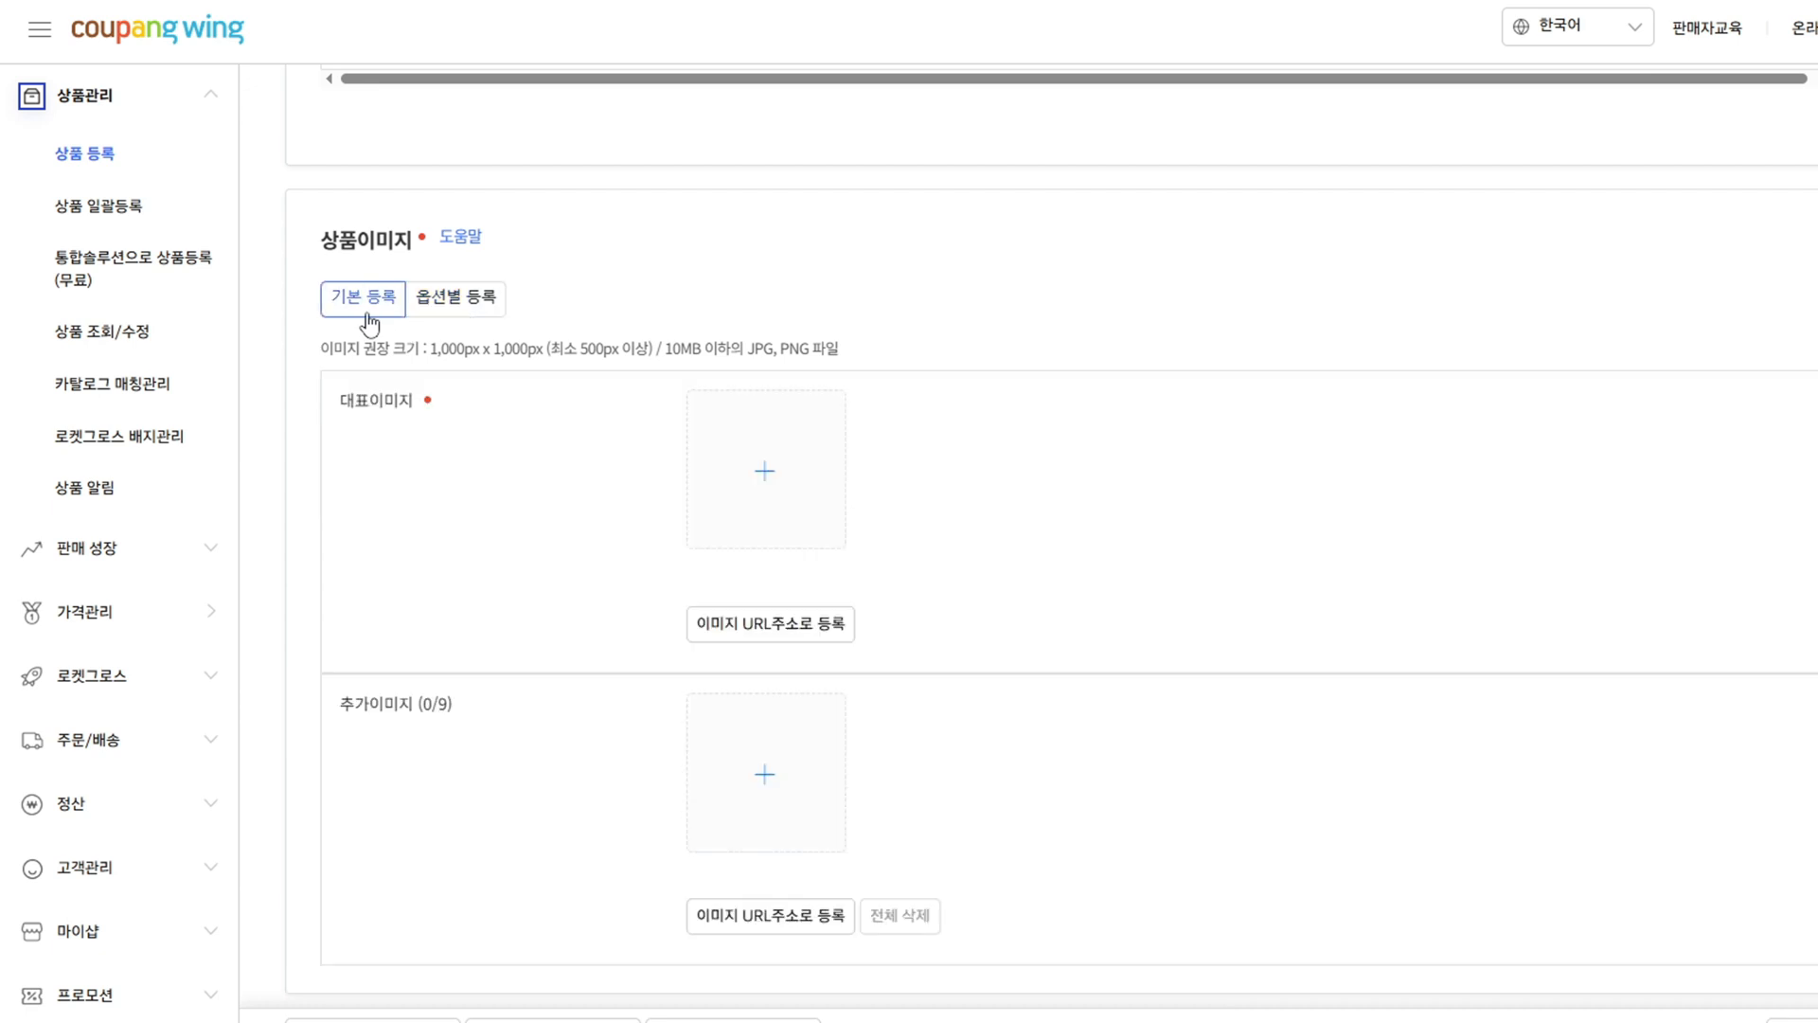
{"action": "left_click", "coordinate": [752, 455]}
{"action": "double_click", "coordinate": [259, 91]}
- Upload images 002, 003 and 004 as the 추가이미지 of the product
{"action": "scroll", "coordinate": [936, 634], "scroll_direction": "down", "scroll_amount": 1}
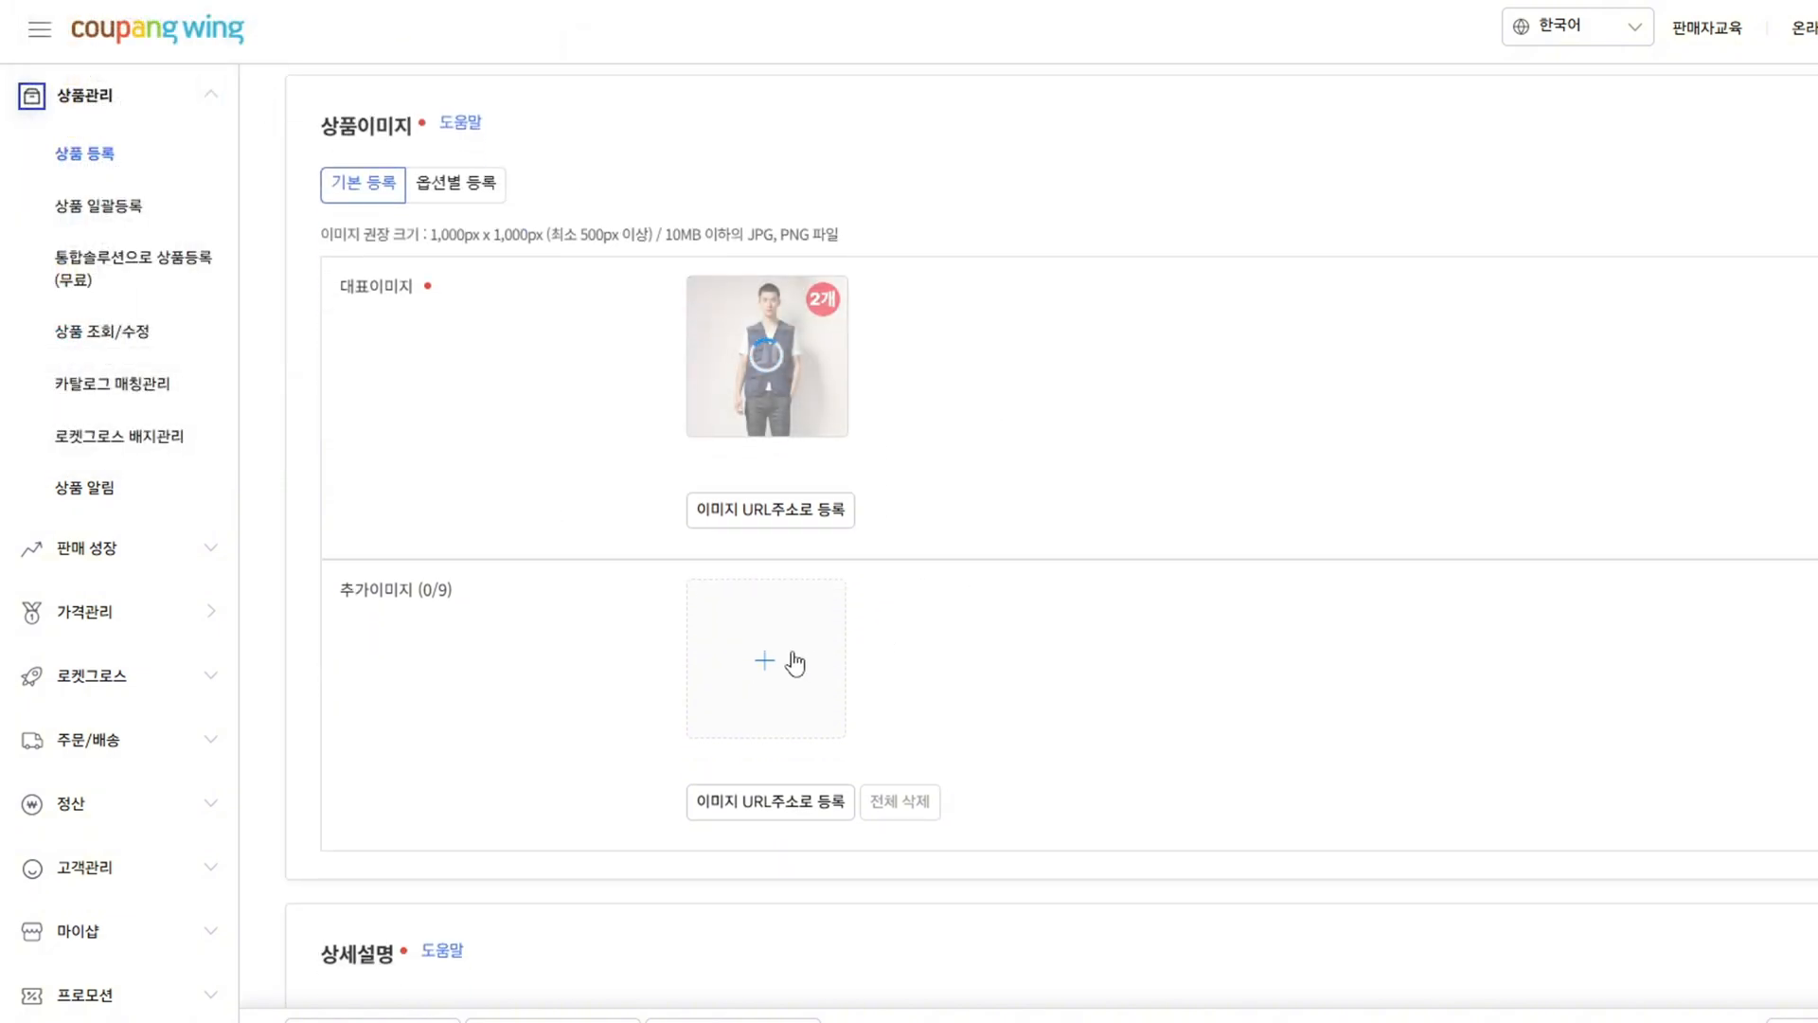
{"action": "left_click", "coordinate": [793, 655]}
{"action": "left_click", "coordinate": [1006, 444]}
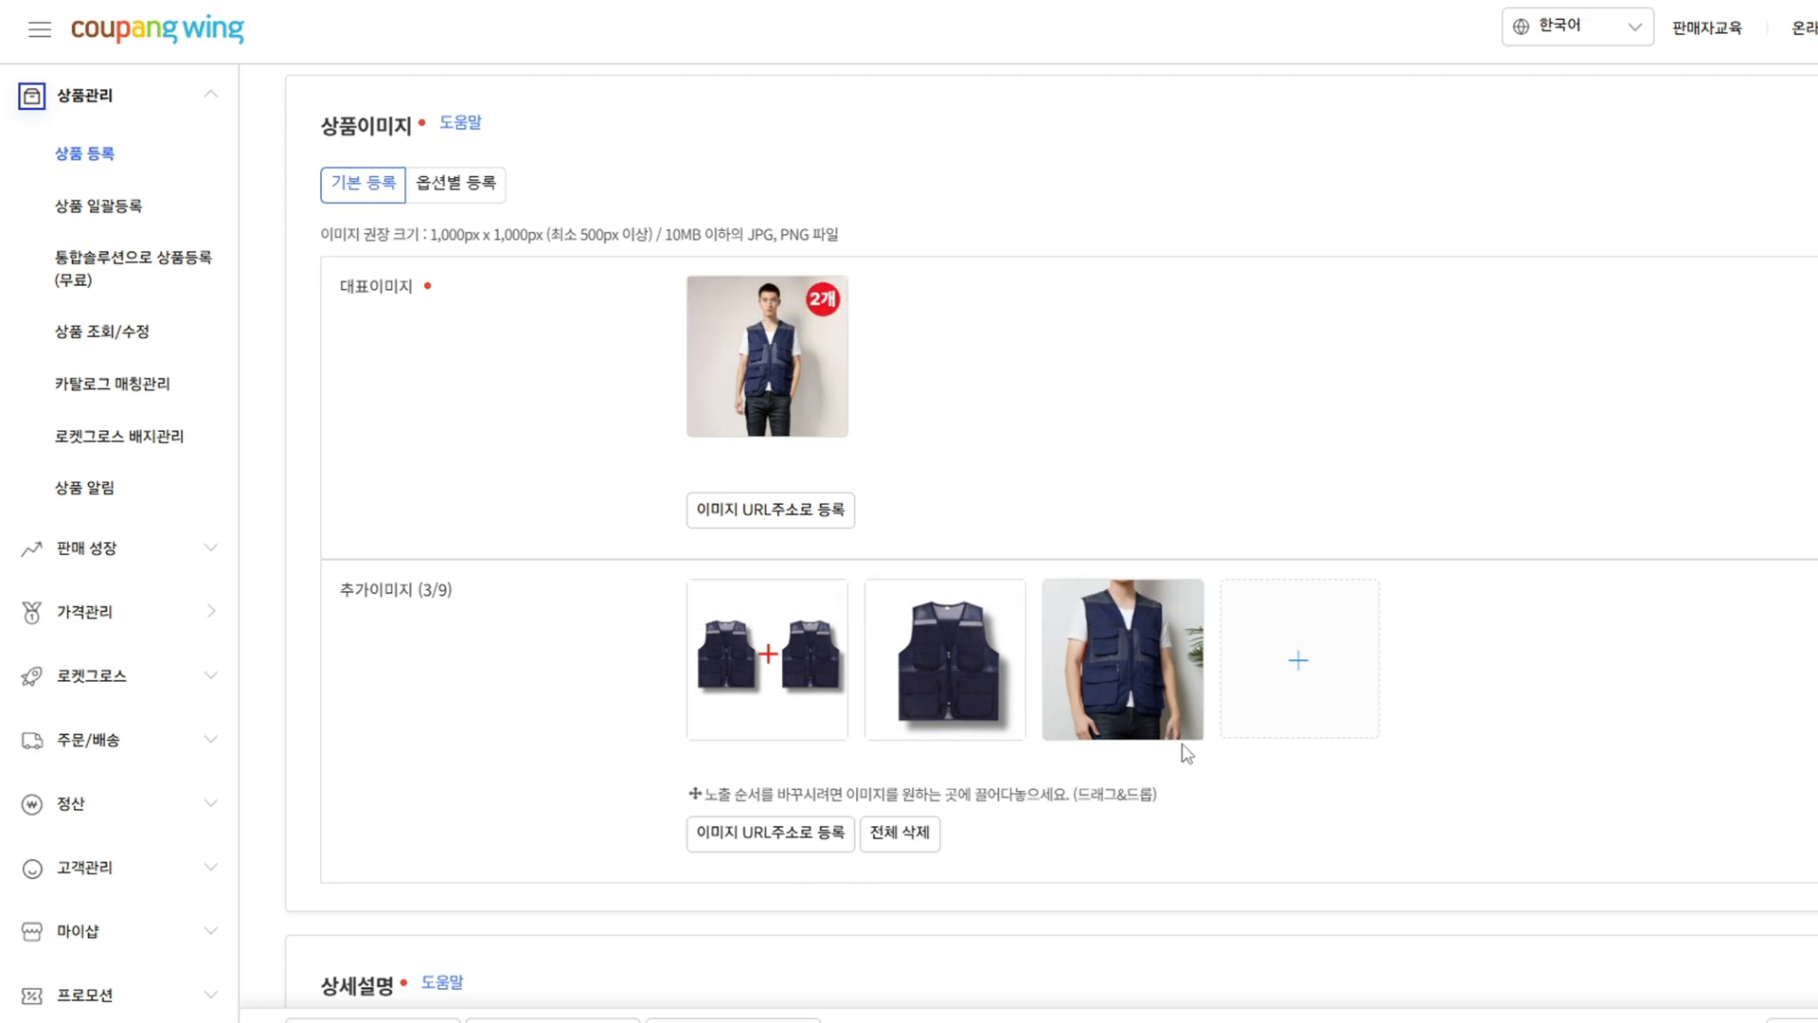
- Upload images 001 to 016 from the detail page folder as the 상세설명 images under 기본 등록
{"action": "scroll", "coordinate": [1104, 373], "scroll_direction": "down", "scroll_amount": 8}
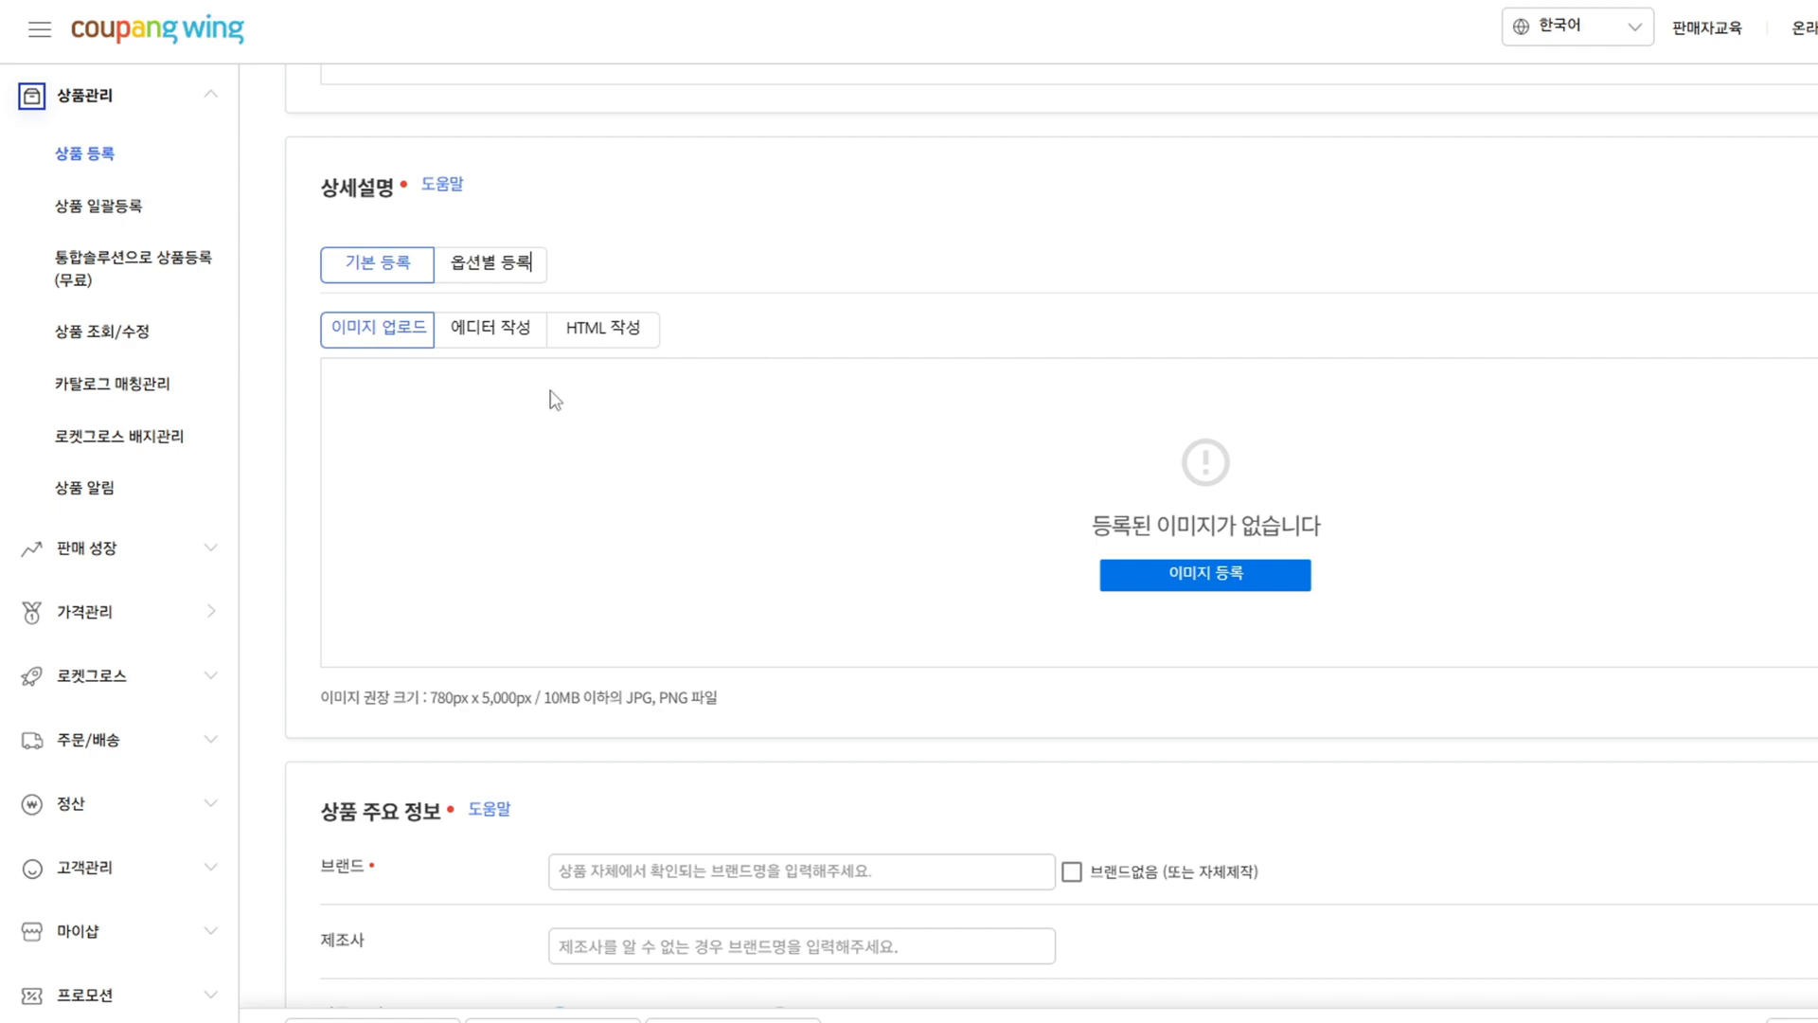
{"action": "left_click", "coordinate": [1210, 576]}
{"action": "left_click", "coordinate": [520, 360]}
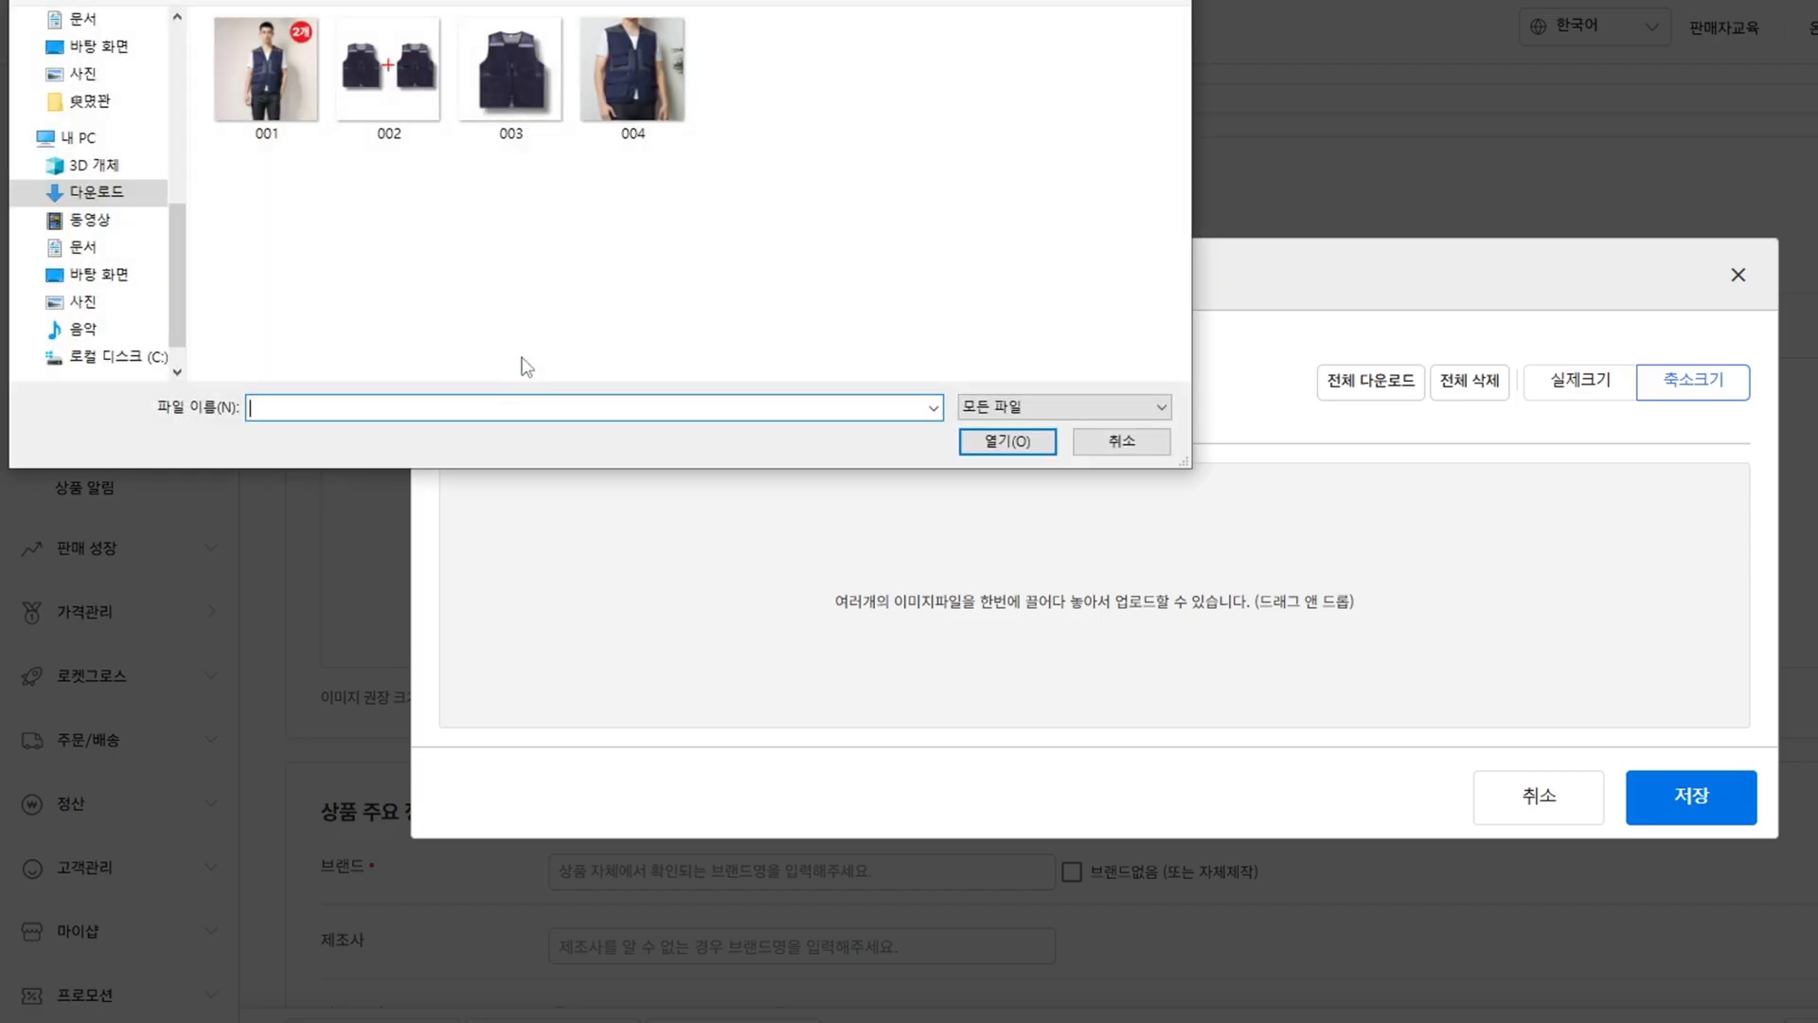
{"action": "key", "text": "alt+Up"}
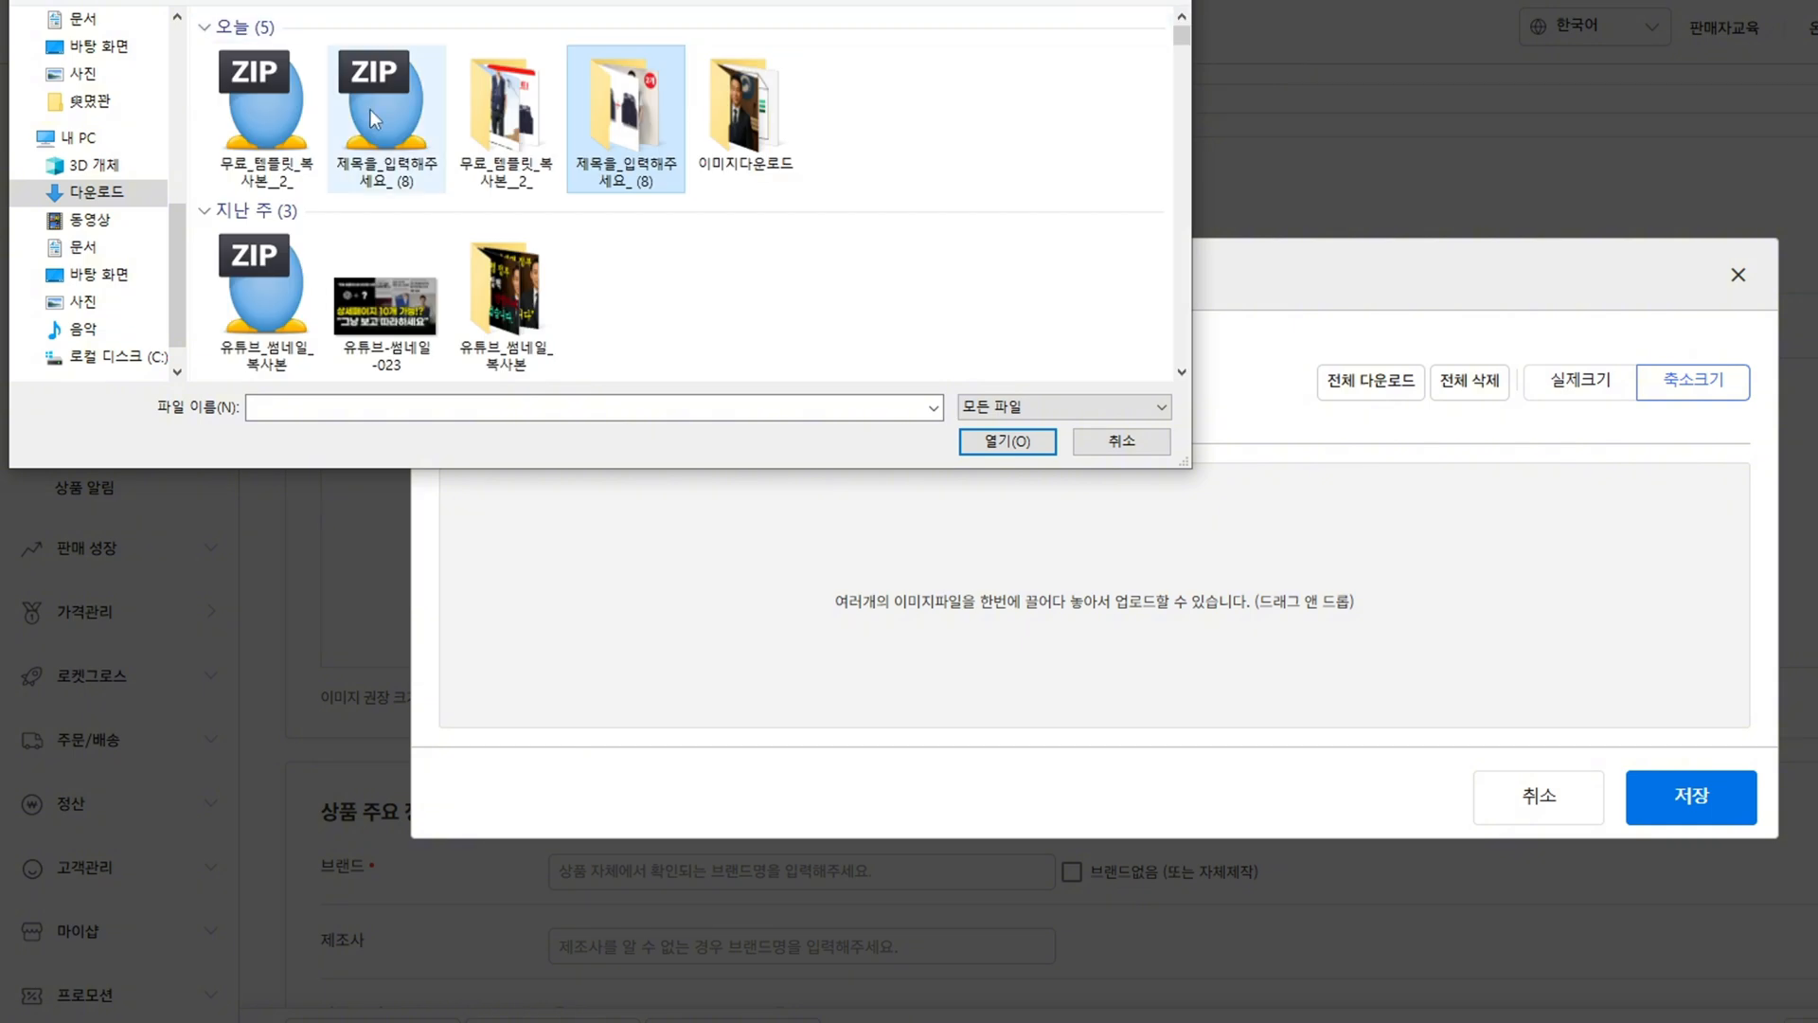
{"action": "double_click", "coordinate": [507, 112]}
{"action": "left_click_drag", "start_coordinate": [256, 324], "coordinate": [1121, 338]}
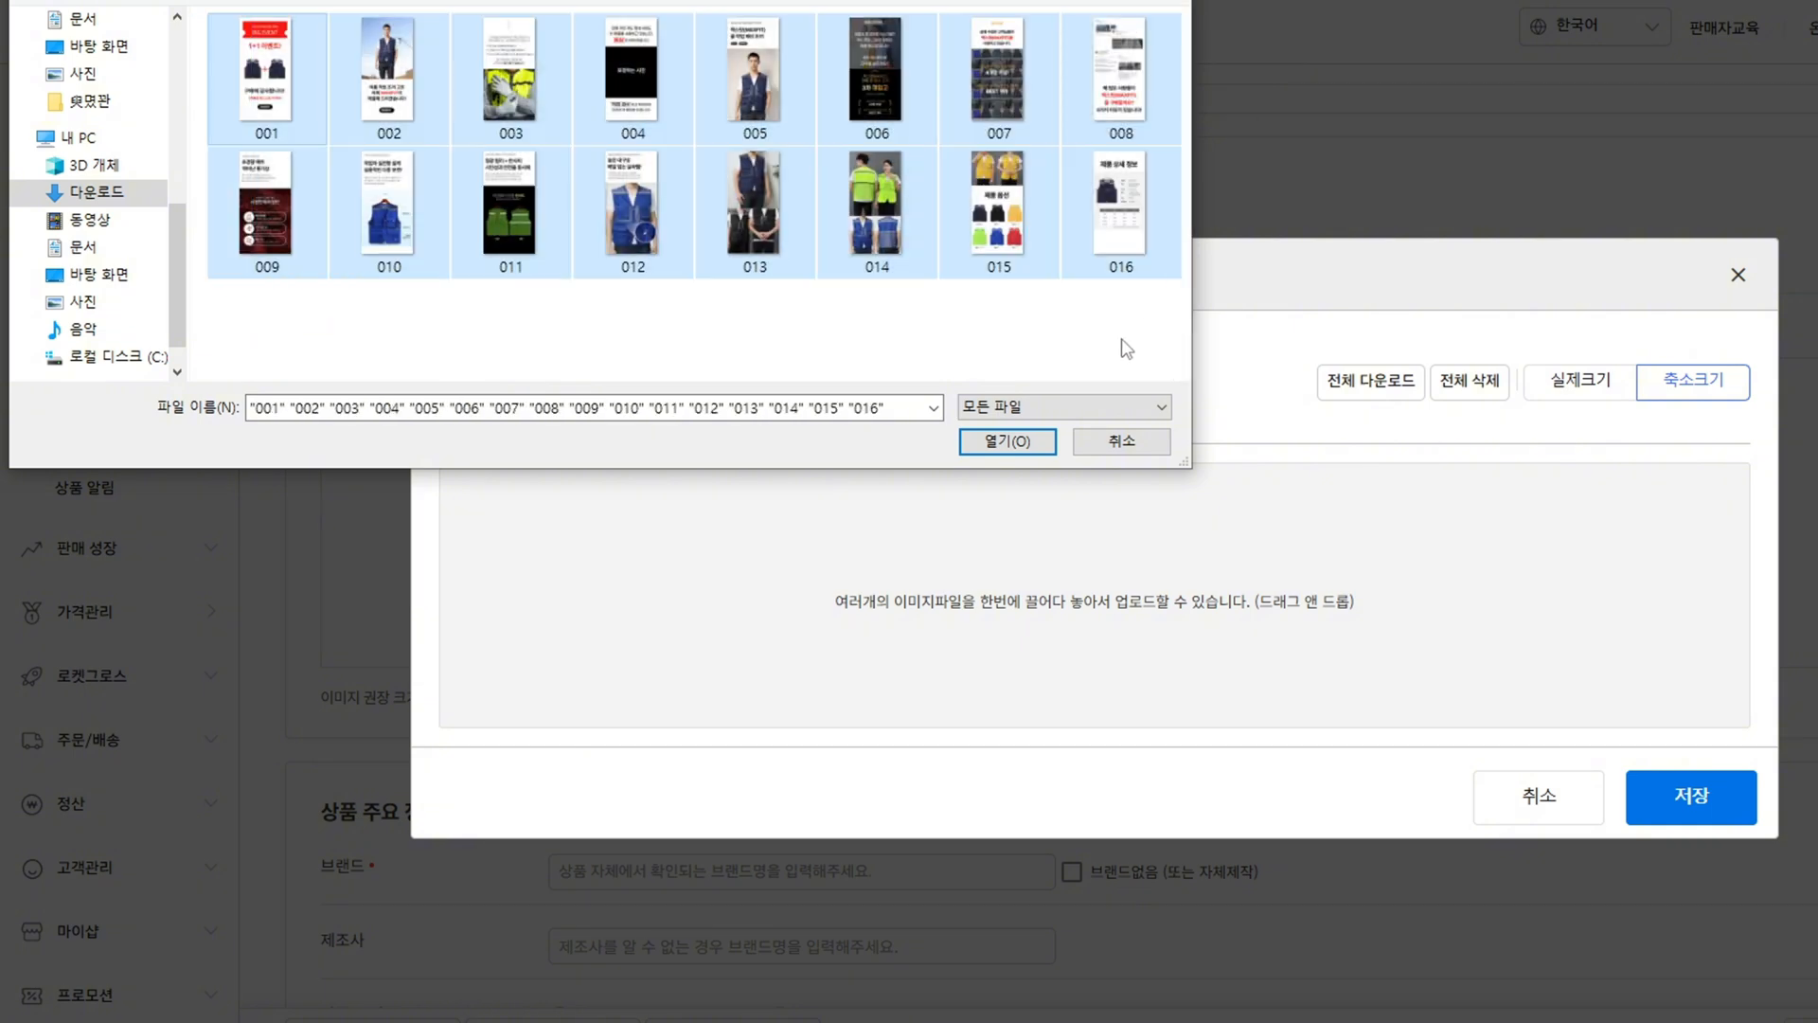
{"action": "left_click", "coordinate": [1008, 441]}
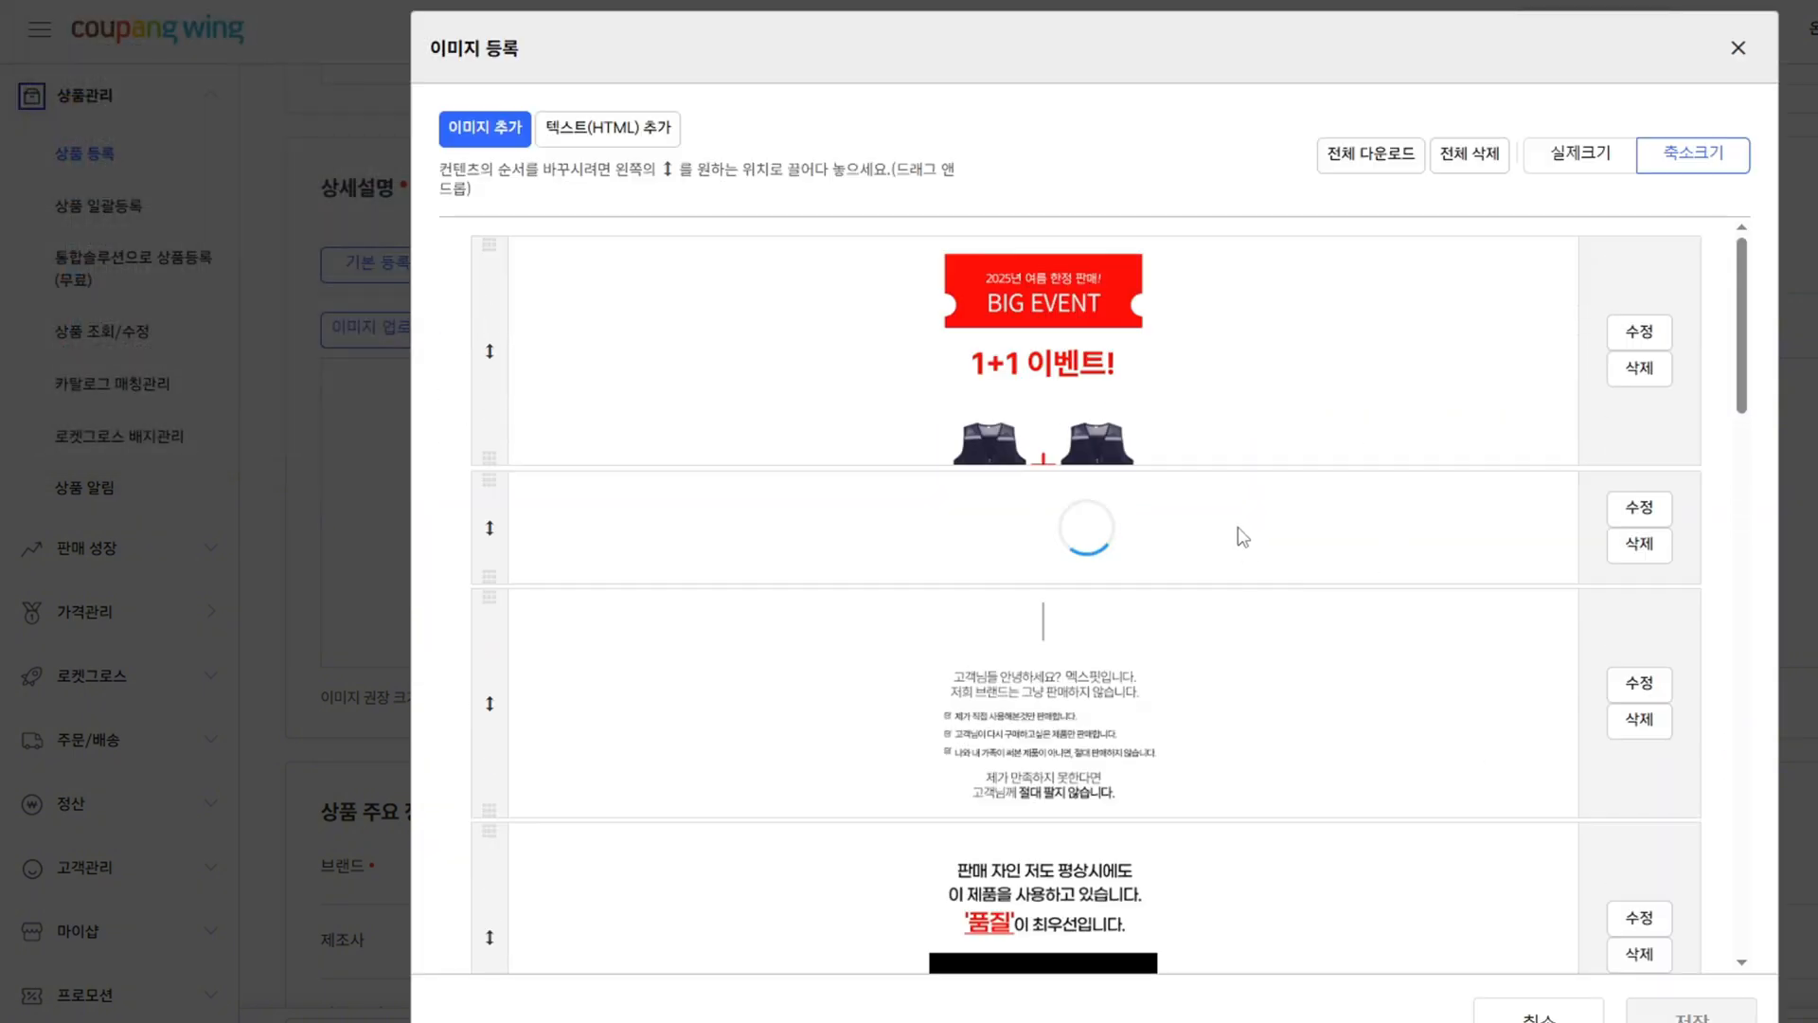
- Check the order of the uploaded detail page images and save them to the 상세설명
{"action": "scroll", "coordinate": [1243, 635], "scroll_direction": "down", "scroll_amount": 15}
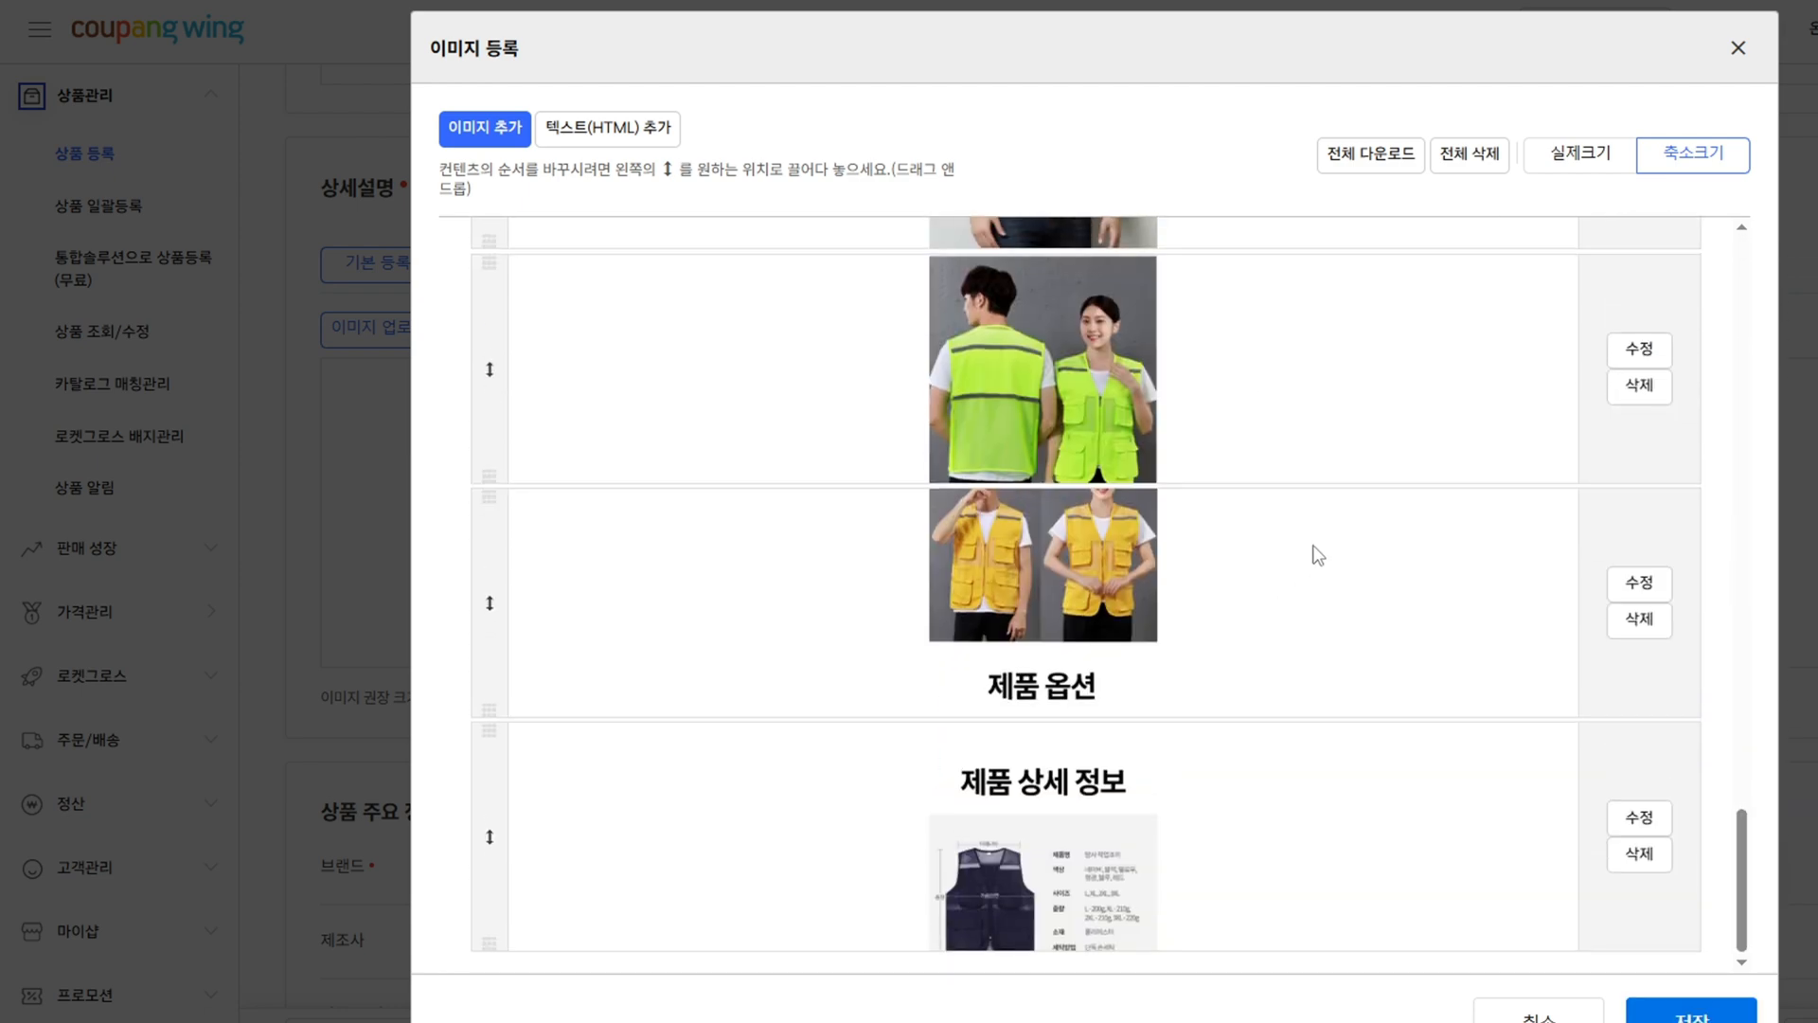
{"action": "scroll", "coordinate": [1197, 718], "scroll_direction": "up", "scroll_amount": 15}
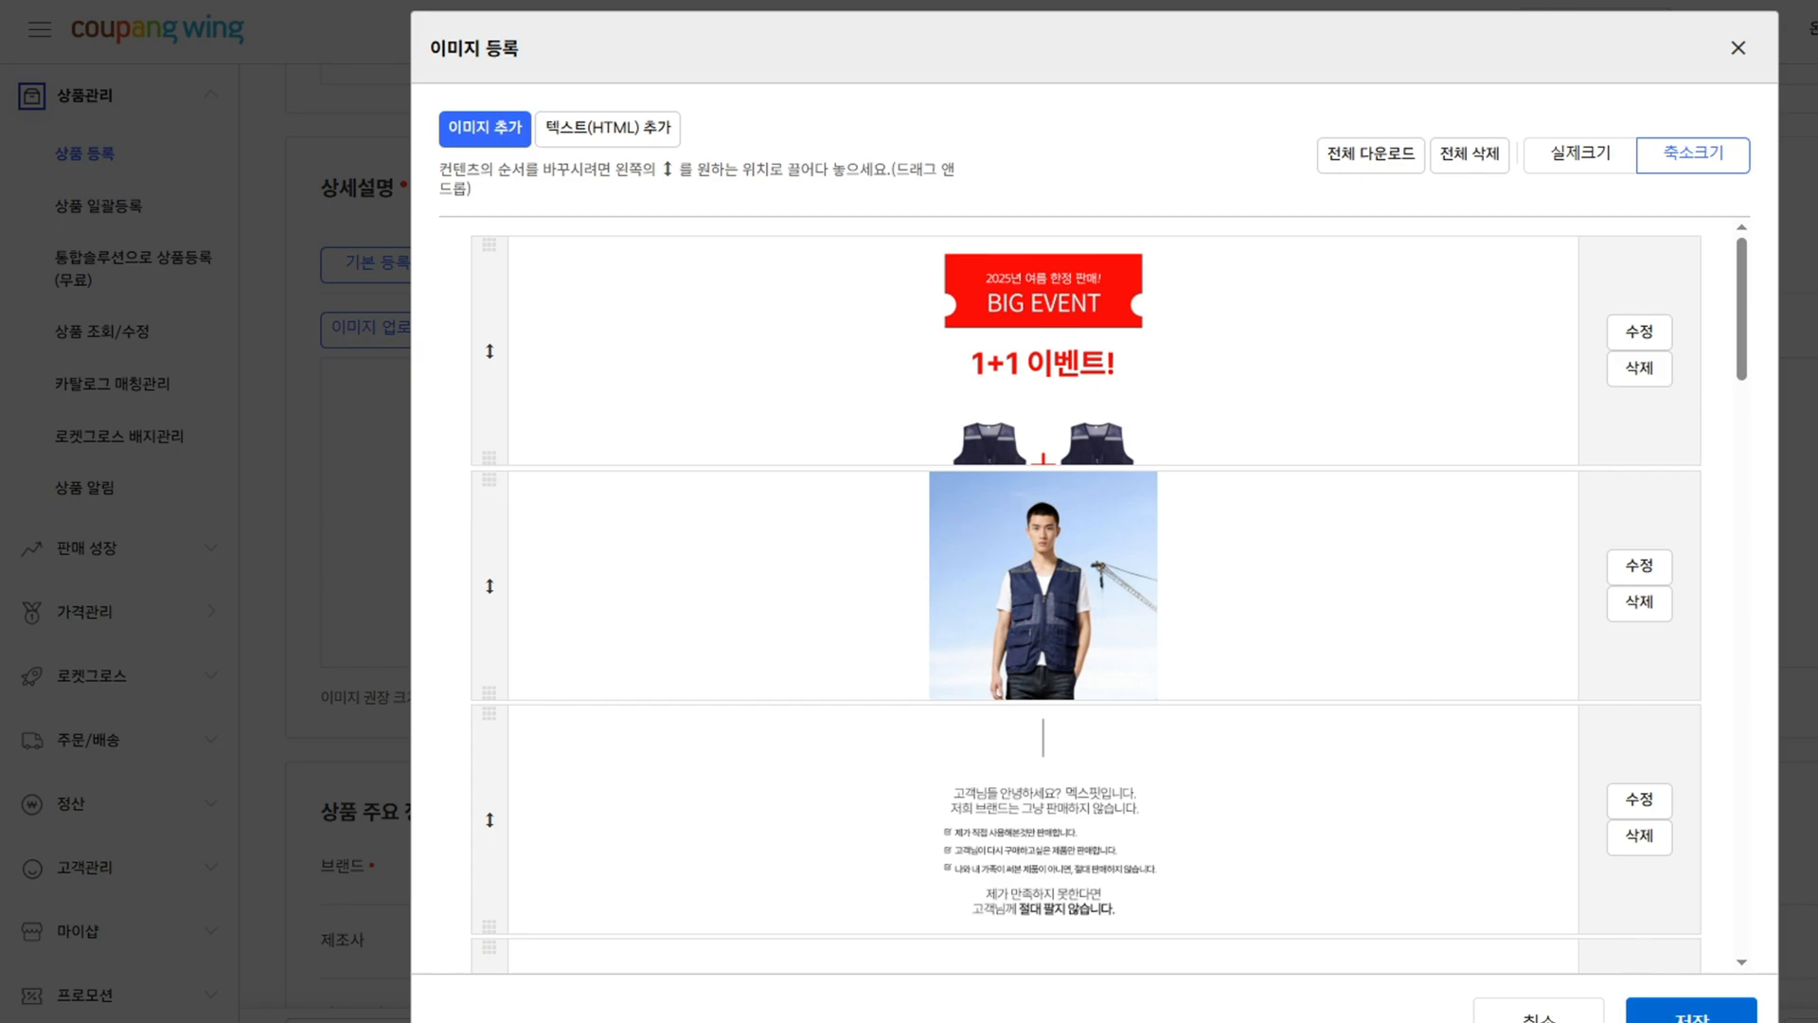
{"action": "left_click", "coordinate": [1692, 1011]}
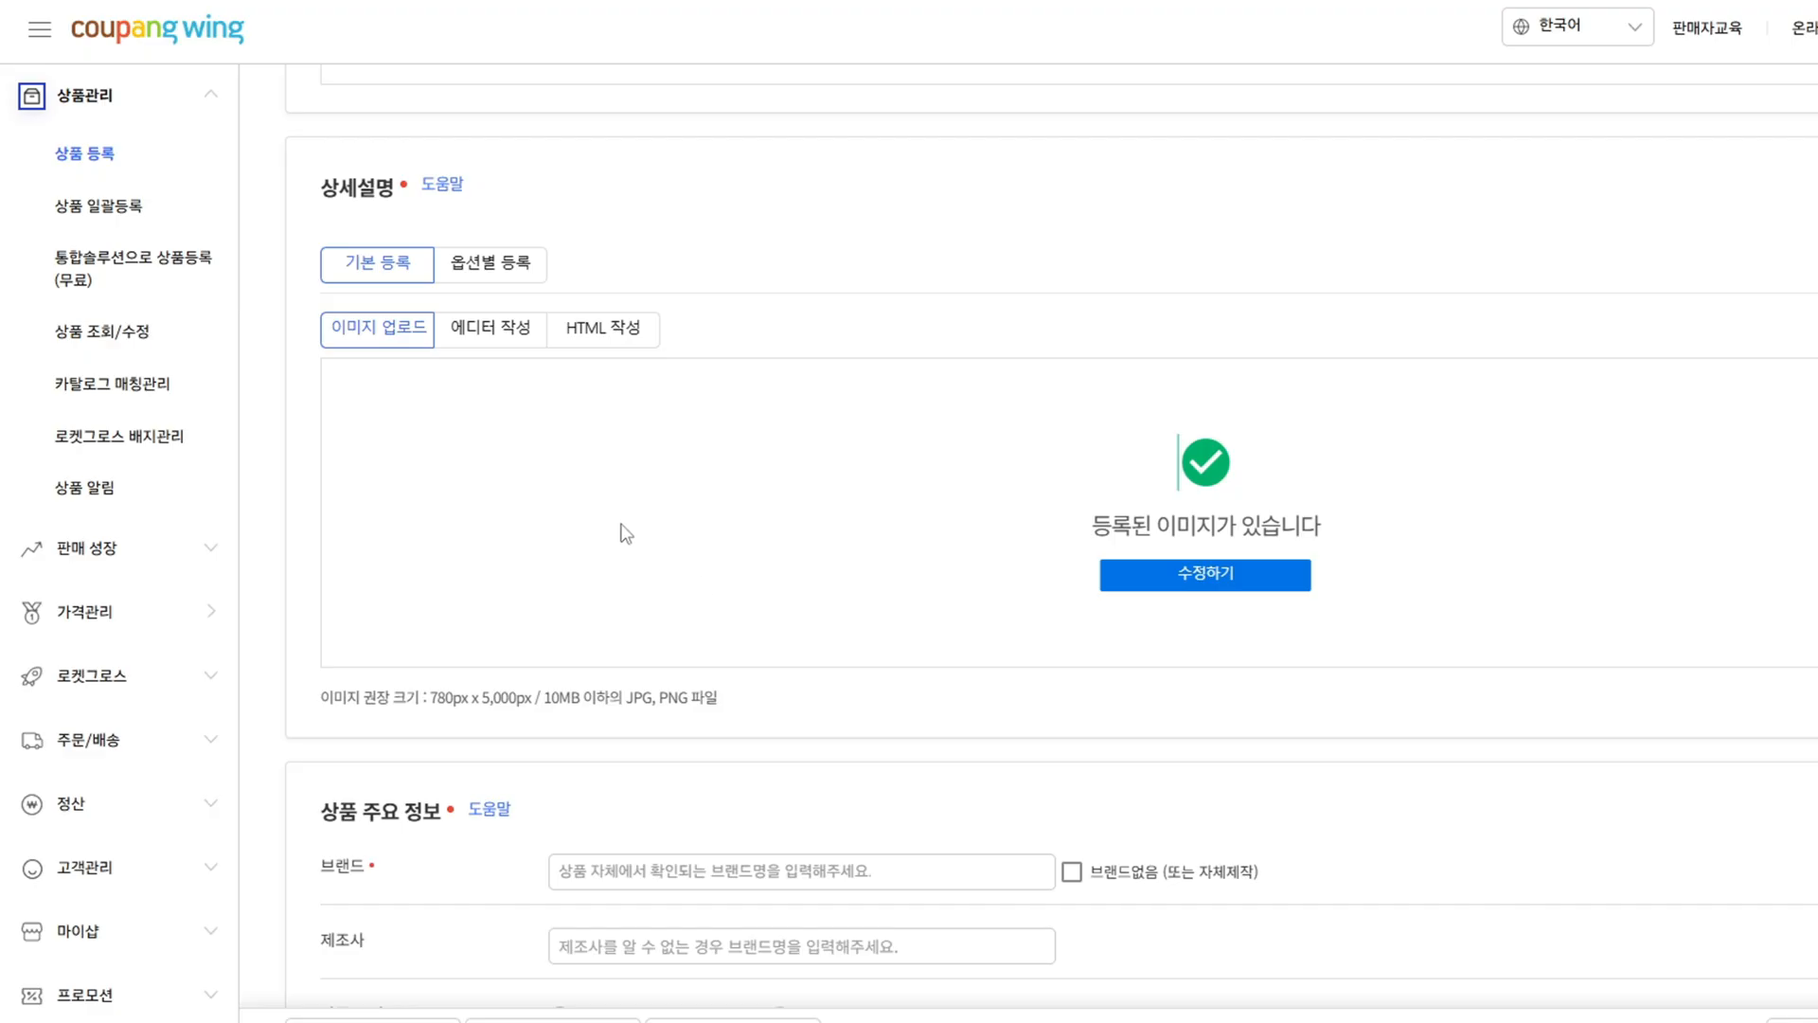
- Mark the product as 브랜드없음 (또는 자체제작) and enter 00스토어 협력업체 as the 제조사
{"action": "scroll", "coordinate": [710, 511], "scroll_direction": "down", "scroll_amount": 1}
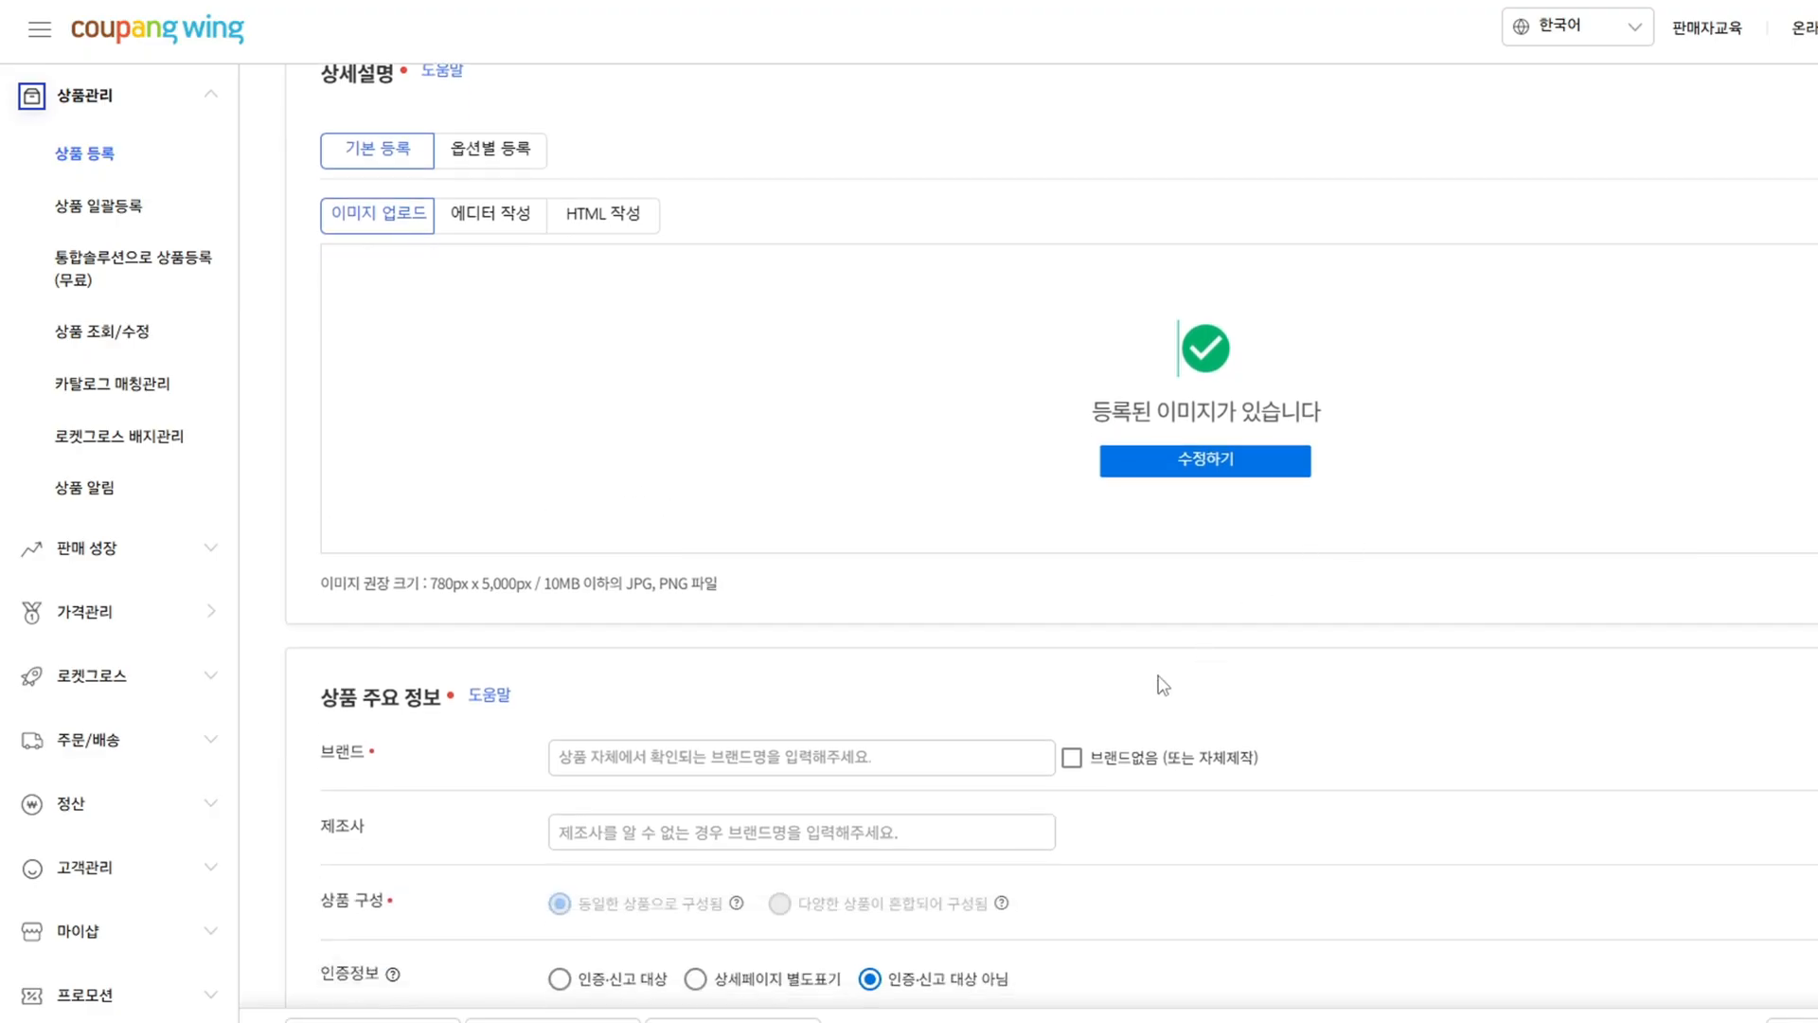
{"action": "scroll", "coordinate": [1161, 682], "scroll_direction": "down", "scroll_amount": 2}
{"action": "scroll", "coordinate": [947, 427], "scroll_direction": "down", "scroll_amount": 2}
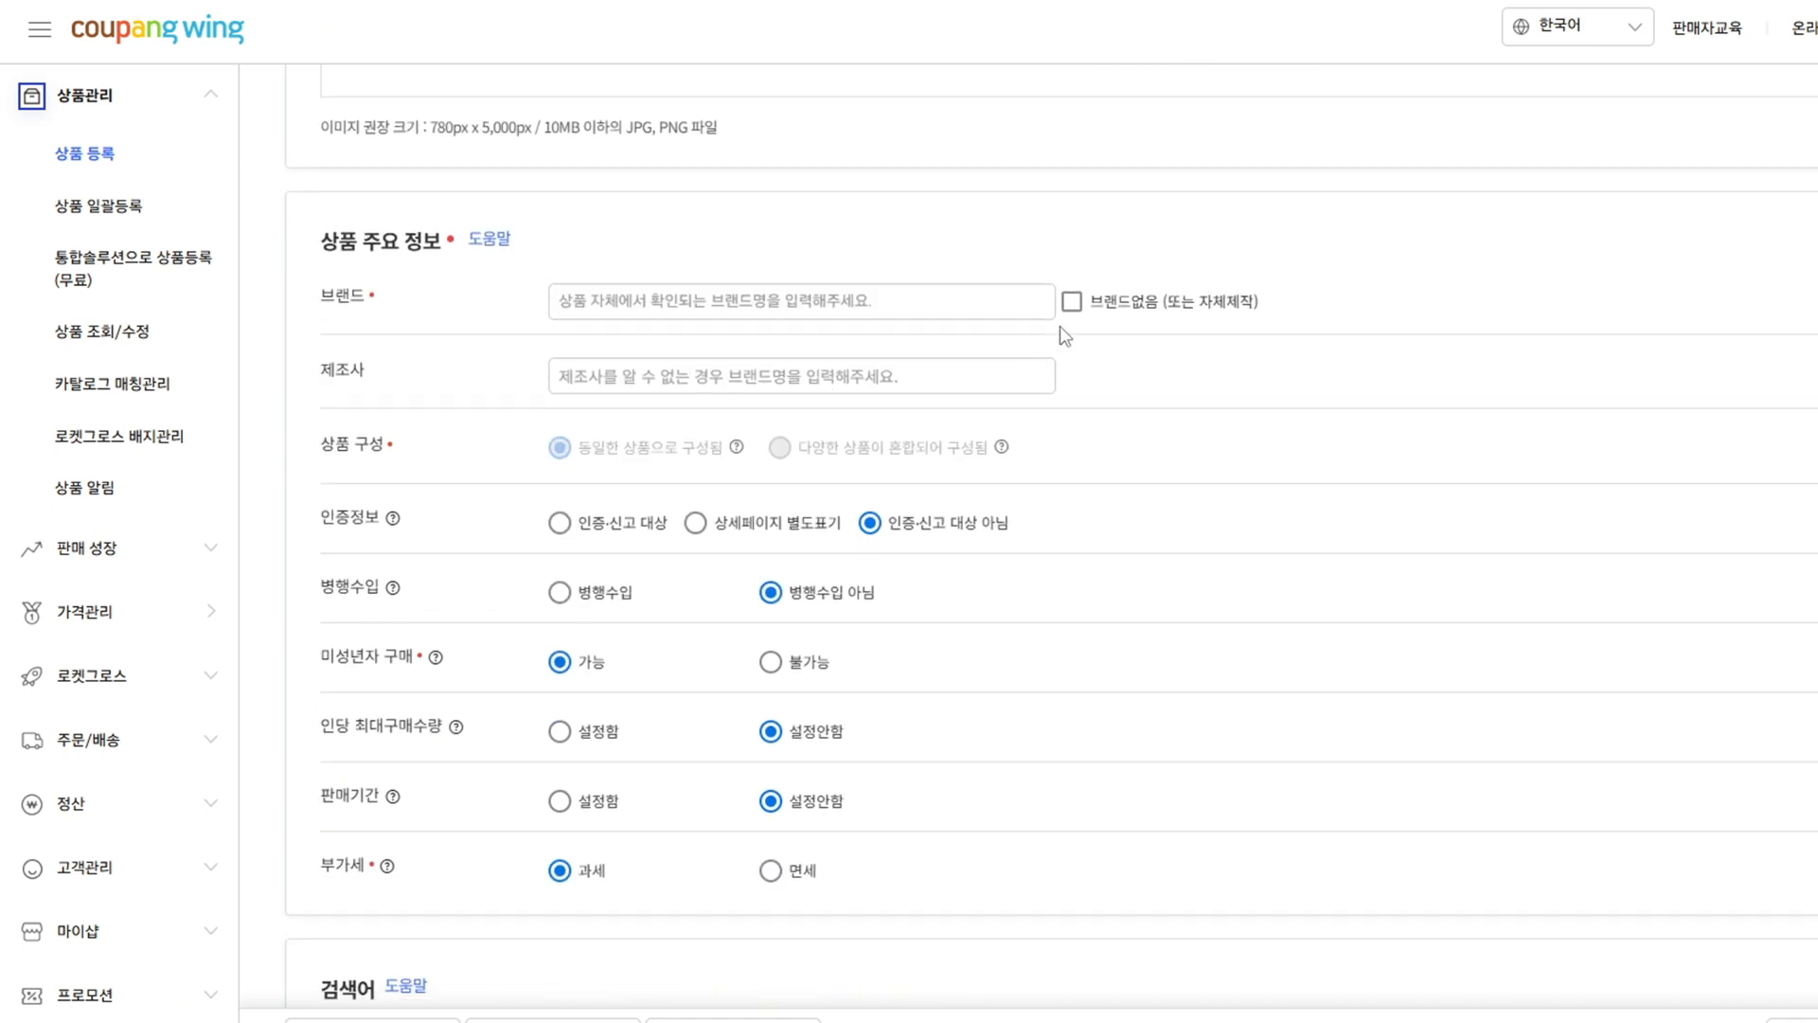
{"action": "left_click", "coordinate": [1072, 301]}
{"action": "left_click", "coordinate": [776, 468]}
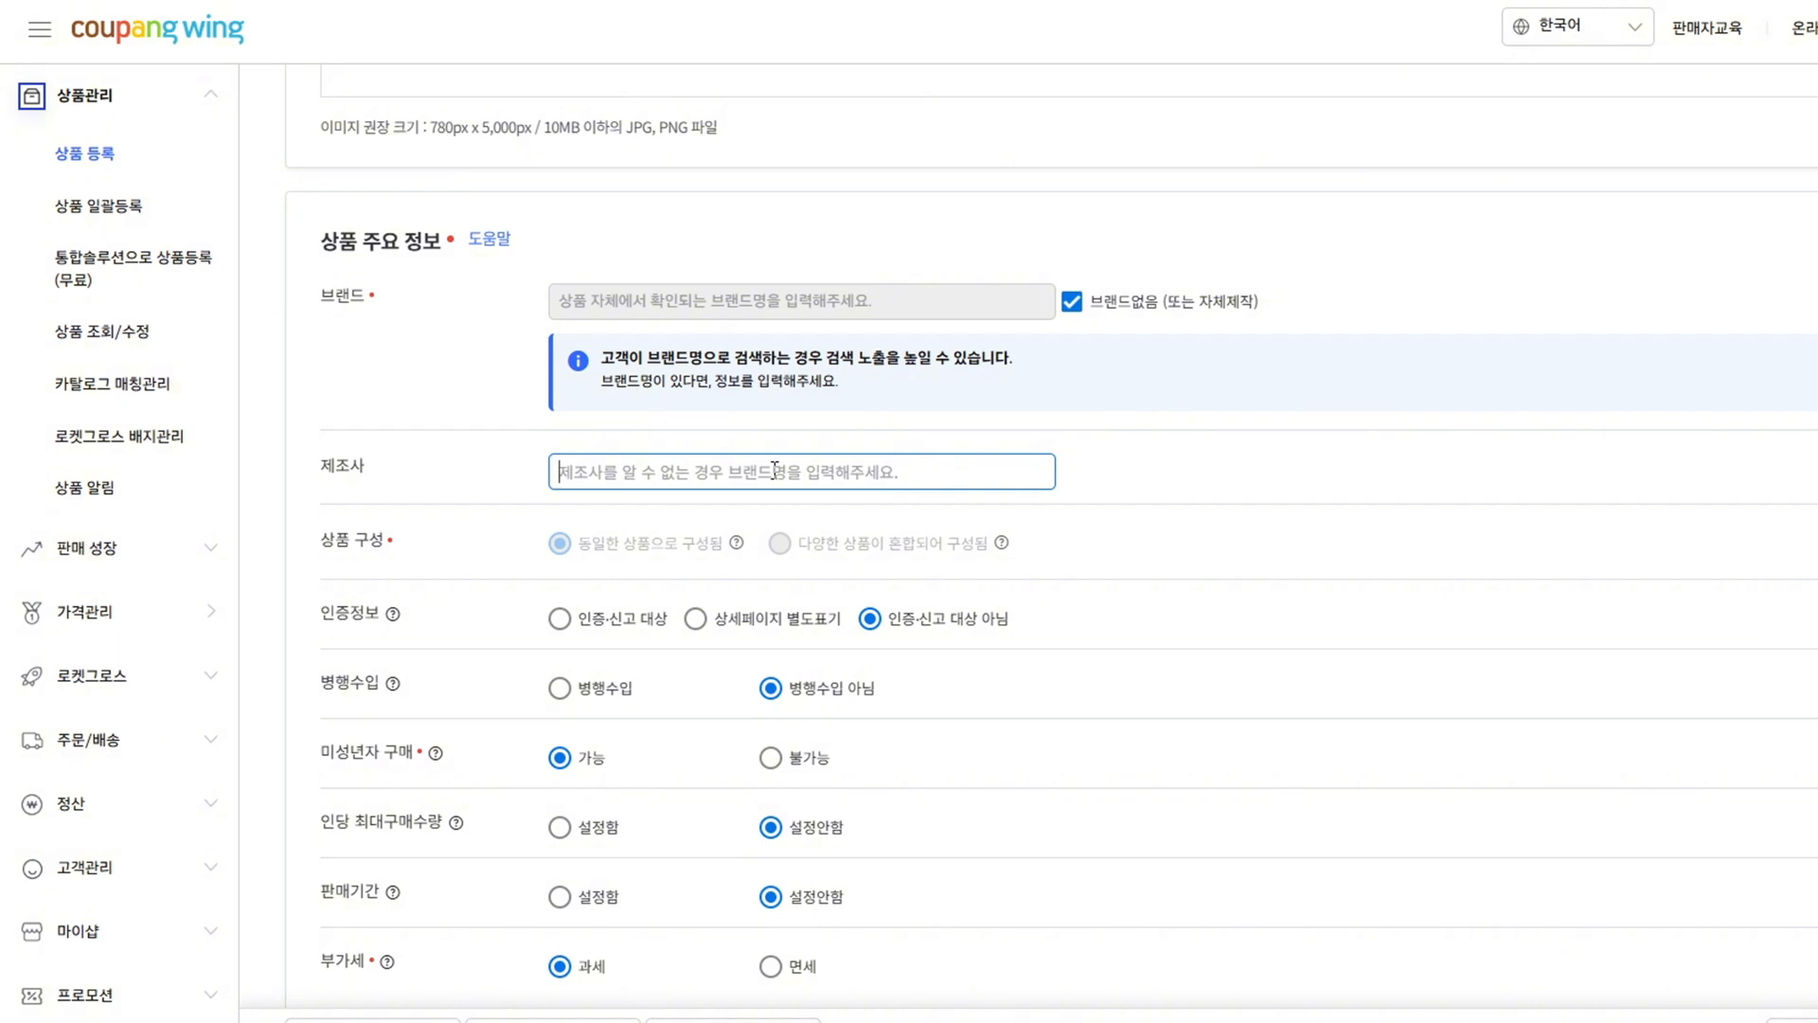
{"action": "type", "text": "00TMXHD"}
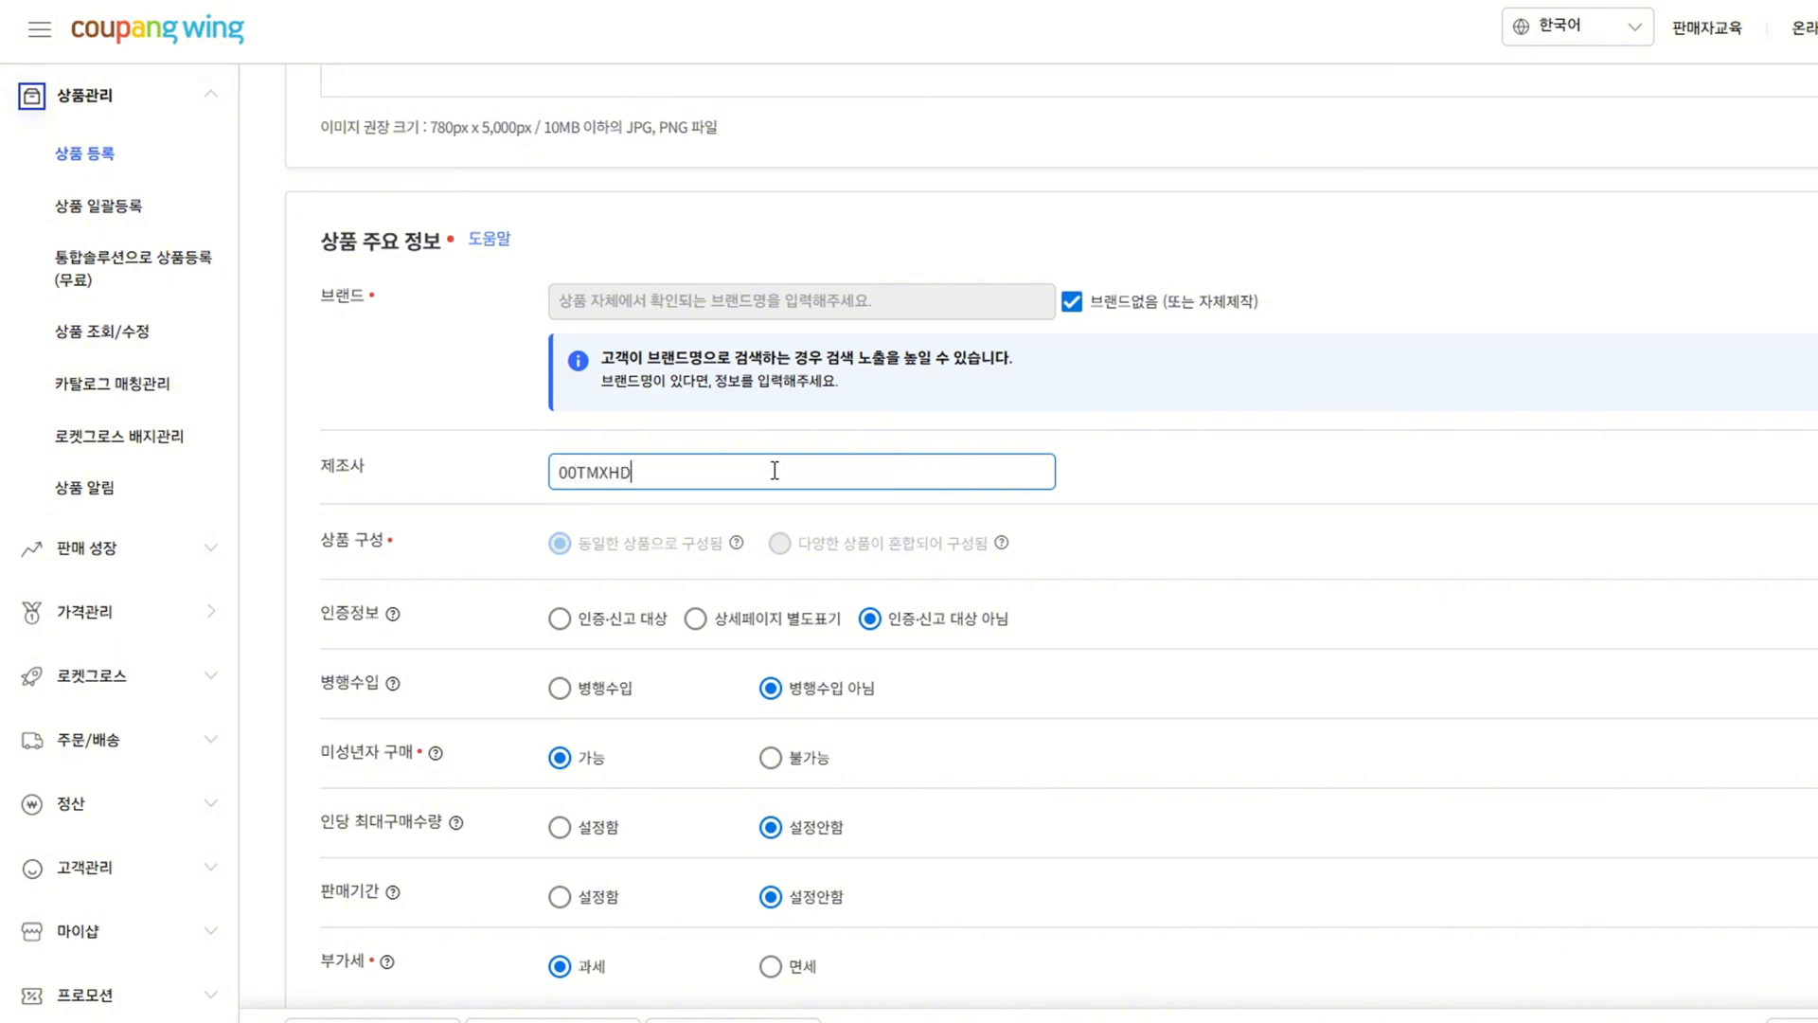
{"action": "type", "text": "스토어 협력업체"}
{"action": "left_click", "coordinate": [762, 469]}
{"action": "left_click", "coordinate": [1303, 582]}
- Review the 인증정보, 병행수입, 미성년자 구매 and 부가세 settings in the 상품 주요 정보 section
{"action": "scroll", "coordinate": [1108, 518], "scroll_direction": "down", "scroll_amount": 2}
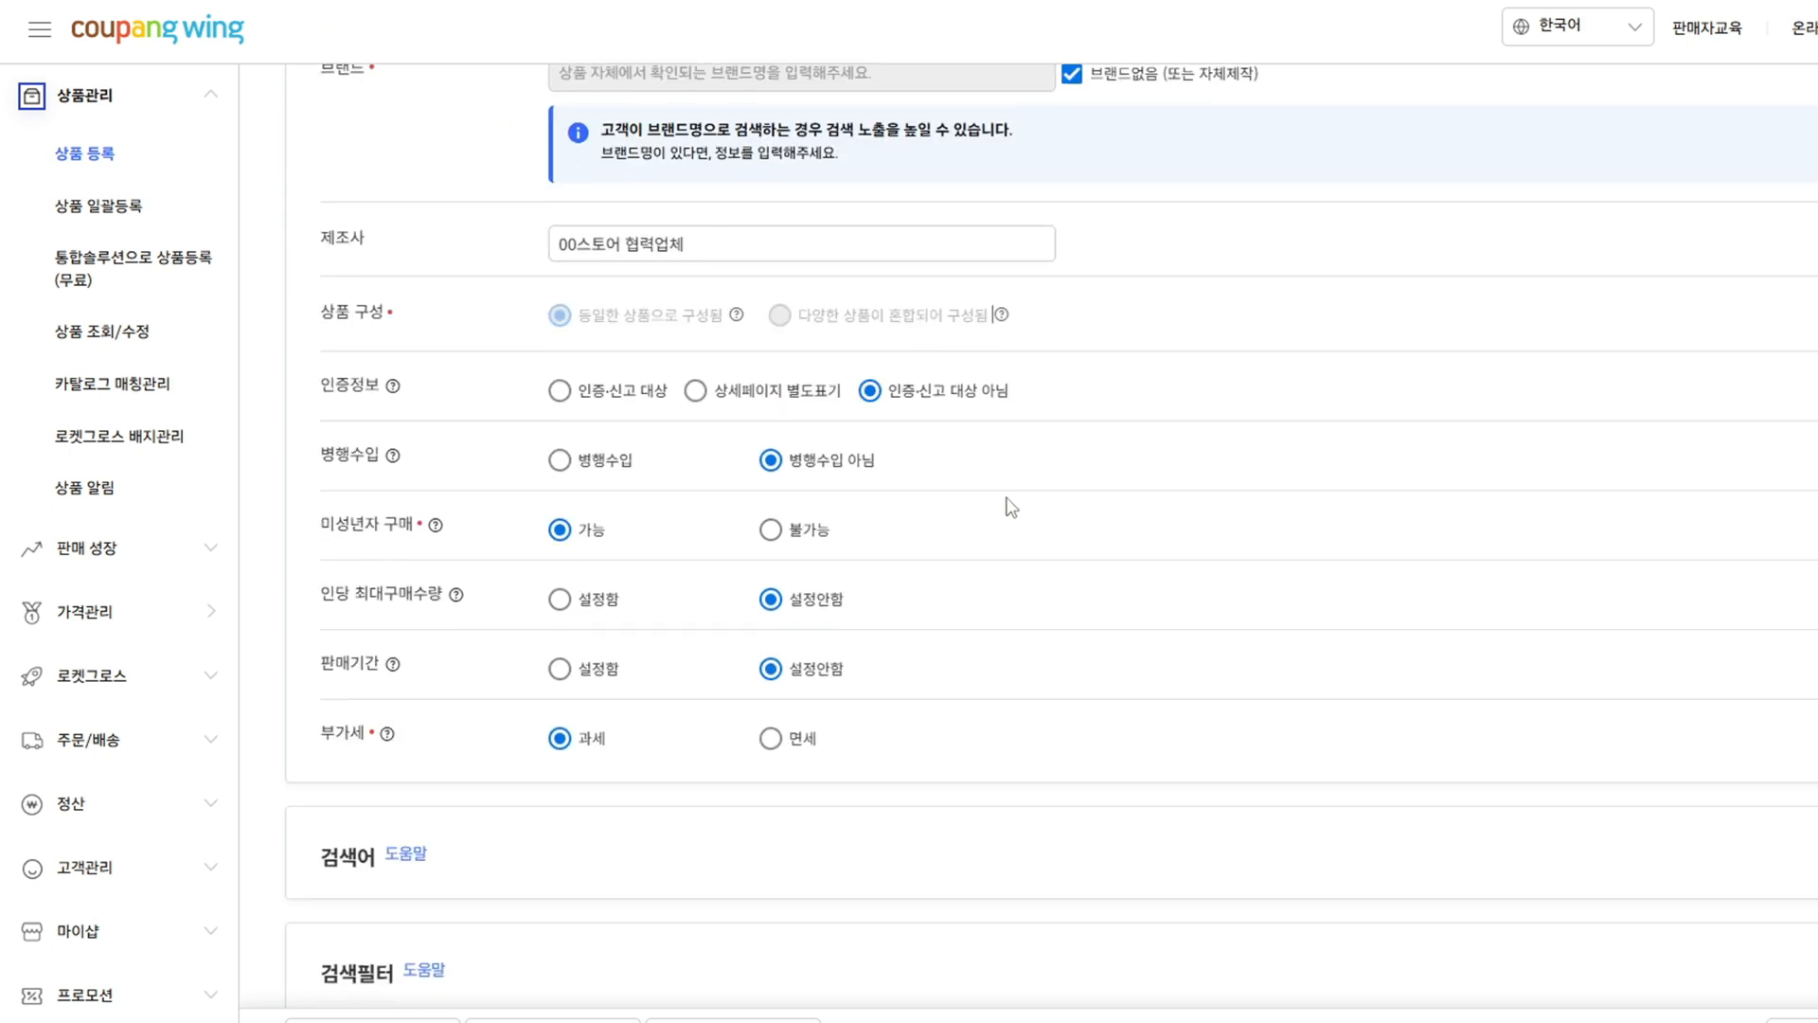
{"action": "left_click_drag", "start_coordinate": [307, 390], "coordinate": [1072, 390]}
{"action": "left_click", "coordinate": [1130, 418]}
{"action": "left_click", "coordinate": [309, 466]}
{"action": "left_click_drag", "start_coordinate": [309, 466], "coordinate": [845, 466]}
{"action": "left_click", "coordinate": [1034, 462]}
{"action": "left_click_drag", "start_coordinate": [337, 523], "coordinate": [646, 544]}
{"action": "left_click", "coordinate": [647, 542]}
{"action": "scroll", "coordinate": [790, 675], "scroll_direction": "down", "scroll_amount": 1}
{"action": "left_click_drag", "start_coordinate": [320, 616], "coordinate": [904, 694]}
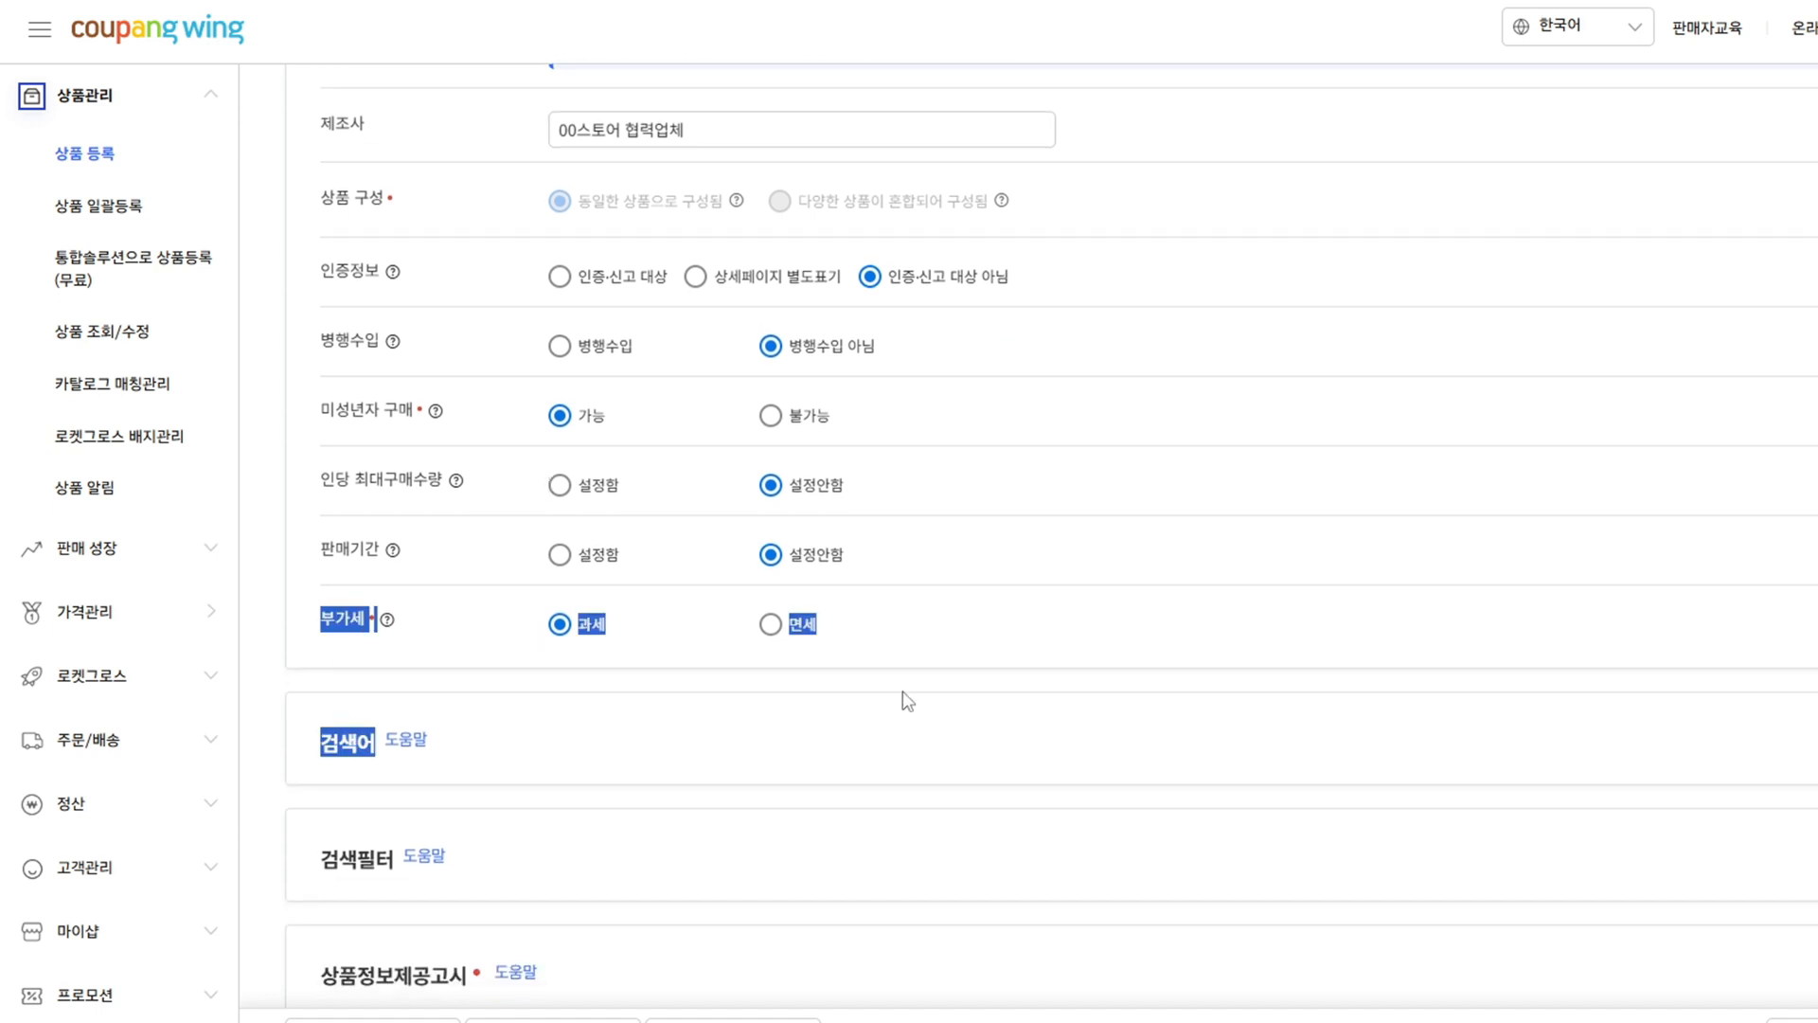
{"action": "left_click", "coordinate": [678, 675]}
- Expand the 검색어 section and activate its 태그 field
{"action": "scroll", "coordinate": [956, 639], "scroll_direction": "down", "scroll_amount": 2}
{"action": "left_click", "coordinate": [822, 543]}
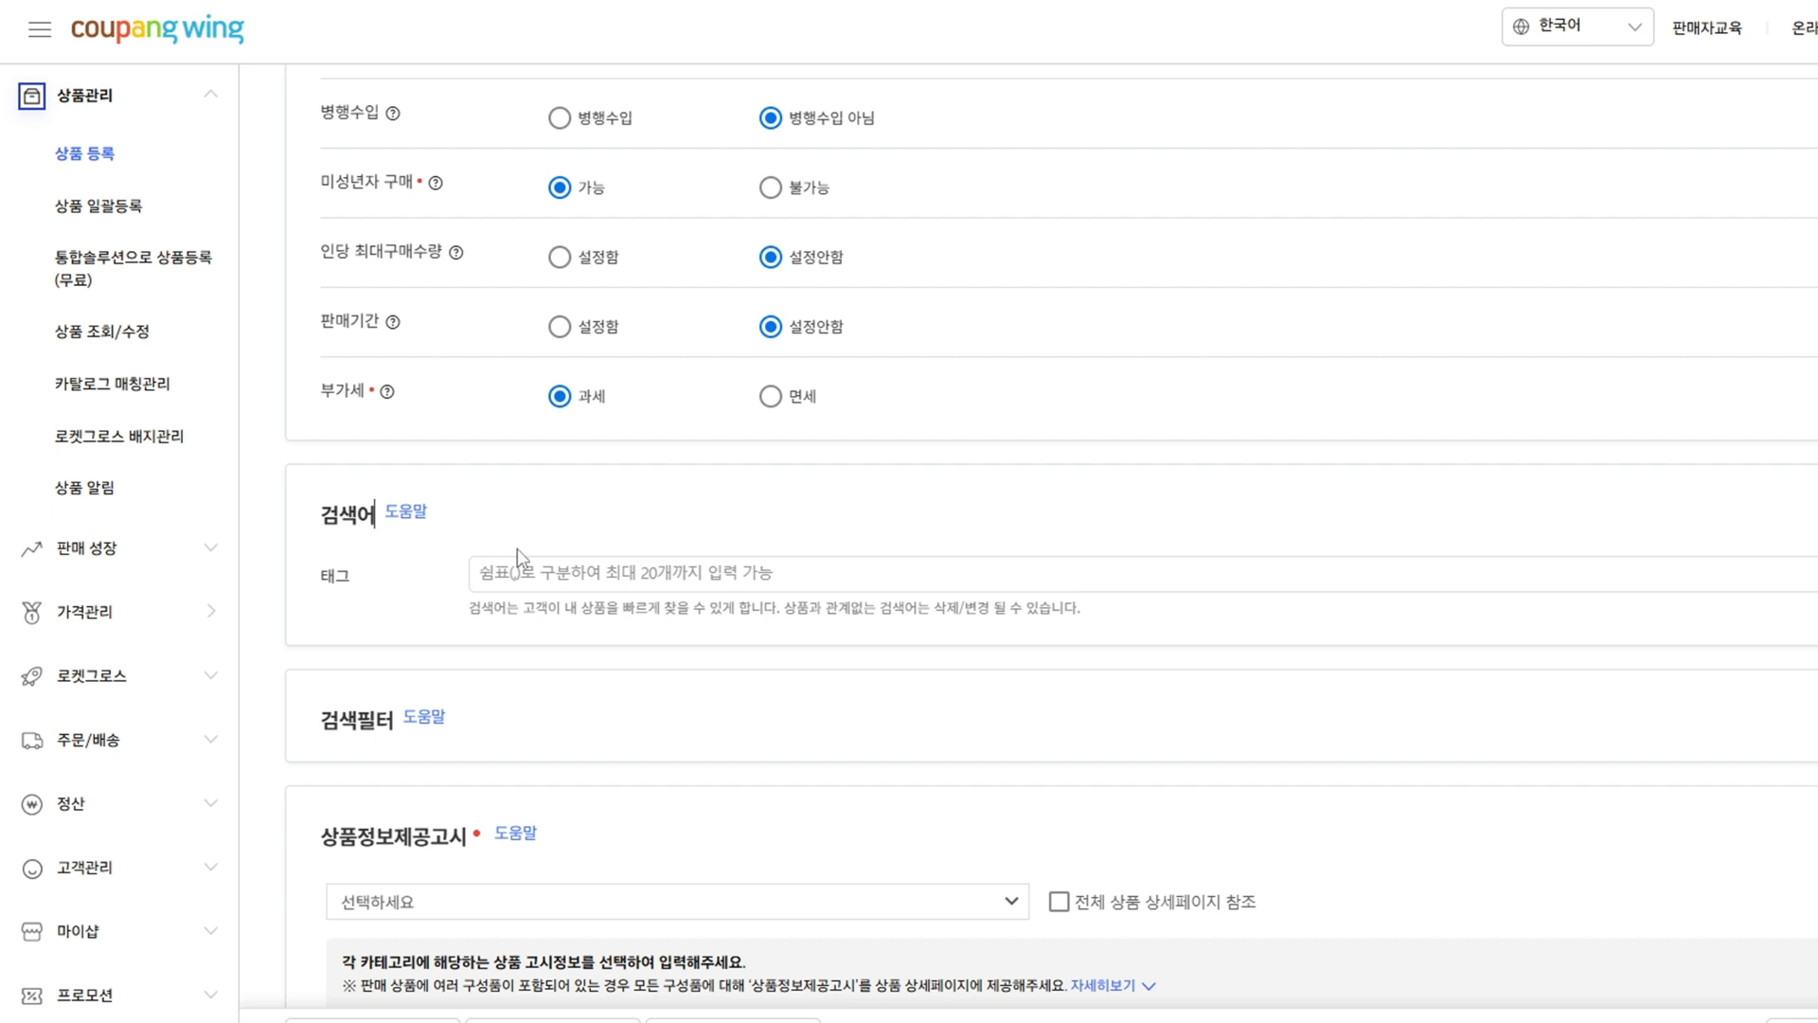
{"action": "left_click", "coordinate": [601, 568]}
{"action": "scroll", "coordinate": [824, 587], "scroll_direction": "down", "scroll_amount": 2}
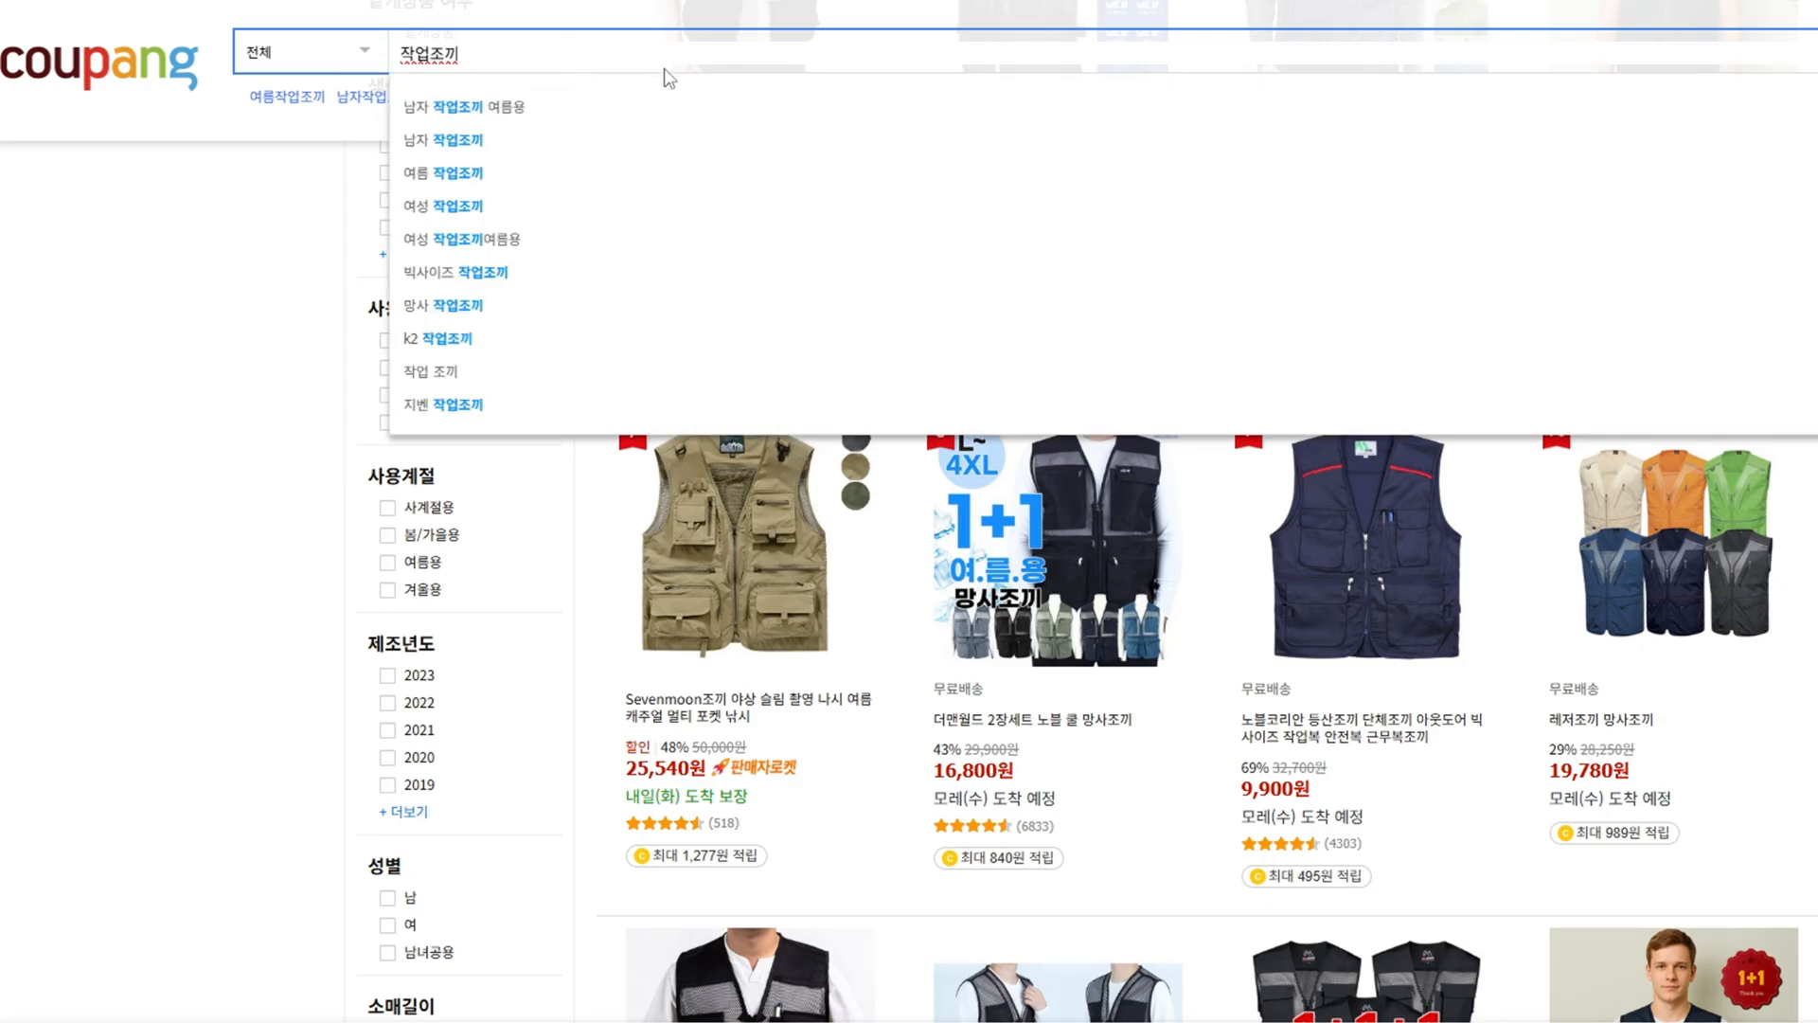
- Switch to the Coupang shopping site, search for 작업조끼 and copy the full row of 연관검색어
{"action": "key", "text": "Return"}
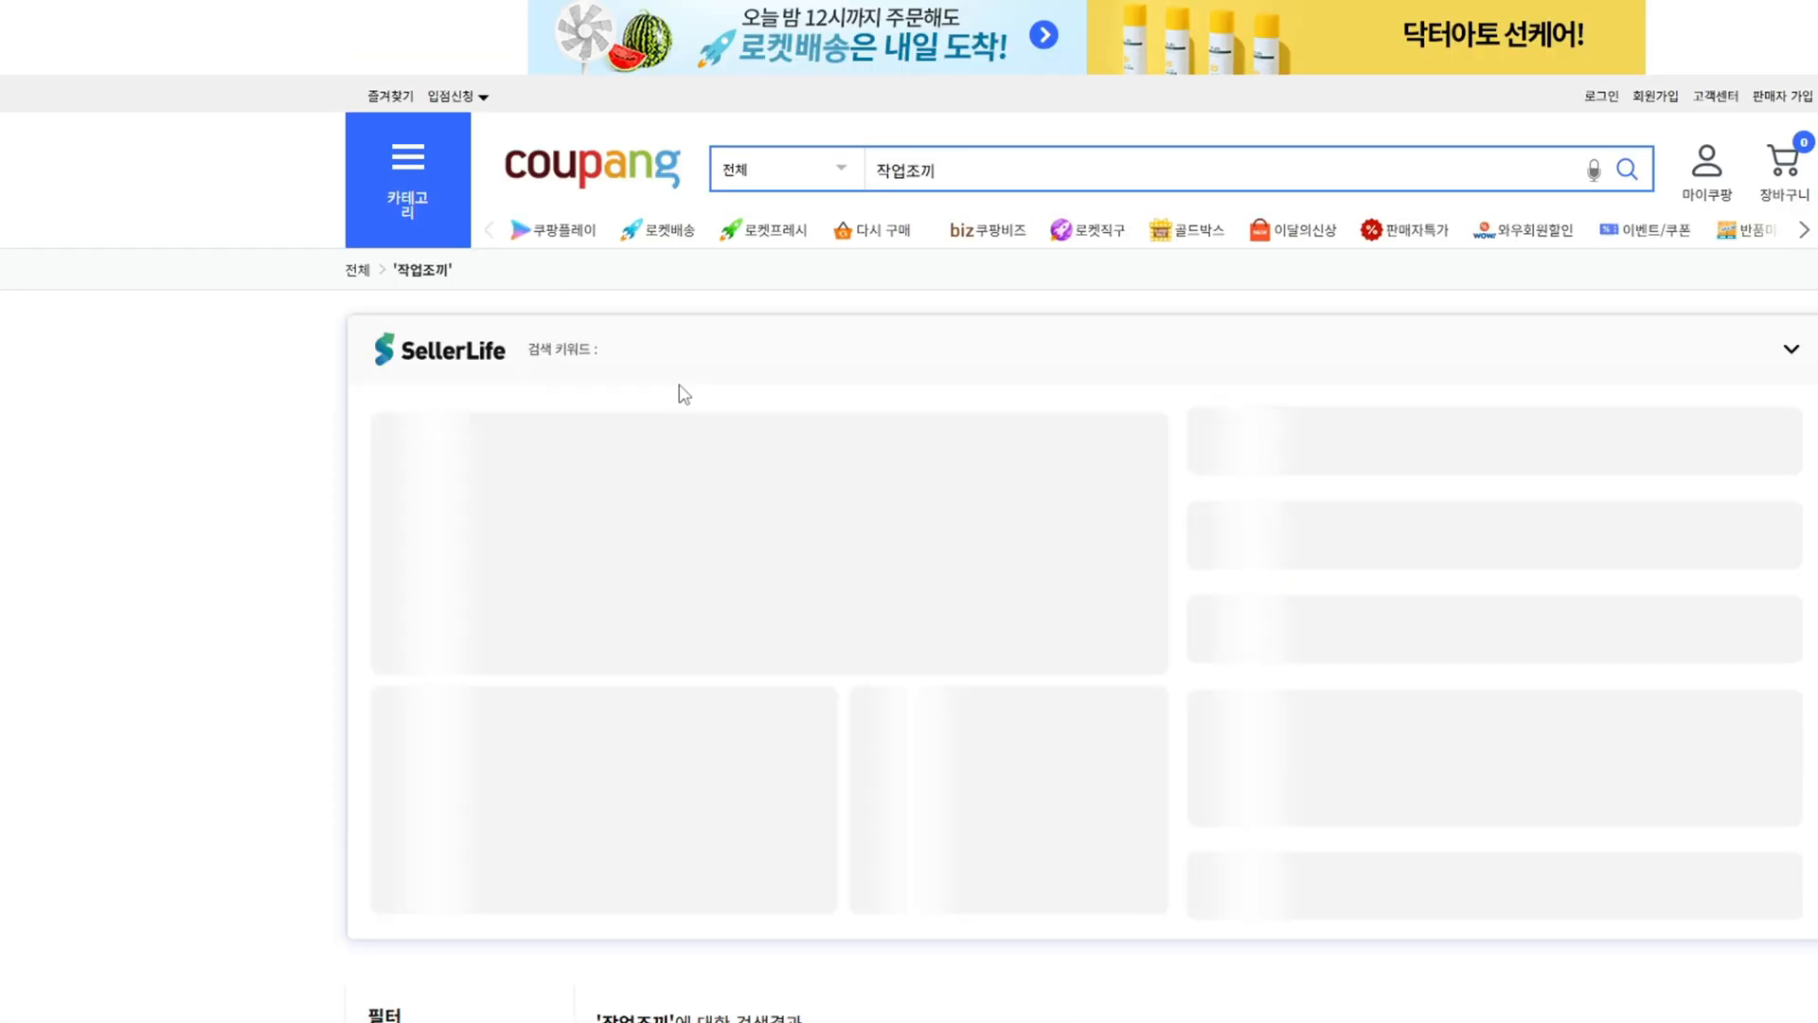
{"action": "scroll", "coordinate": [740, 426], "scroll_direction": "down", "scroll_amount": 7}
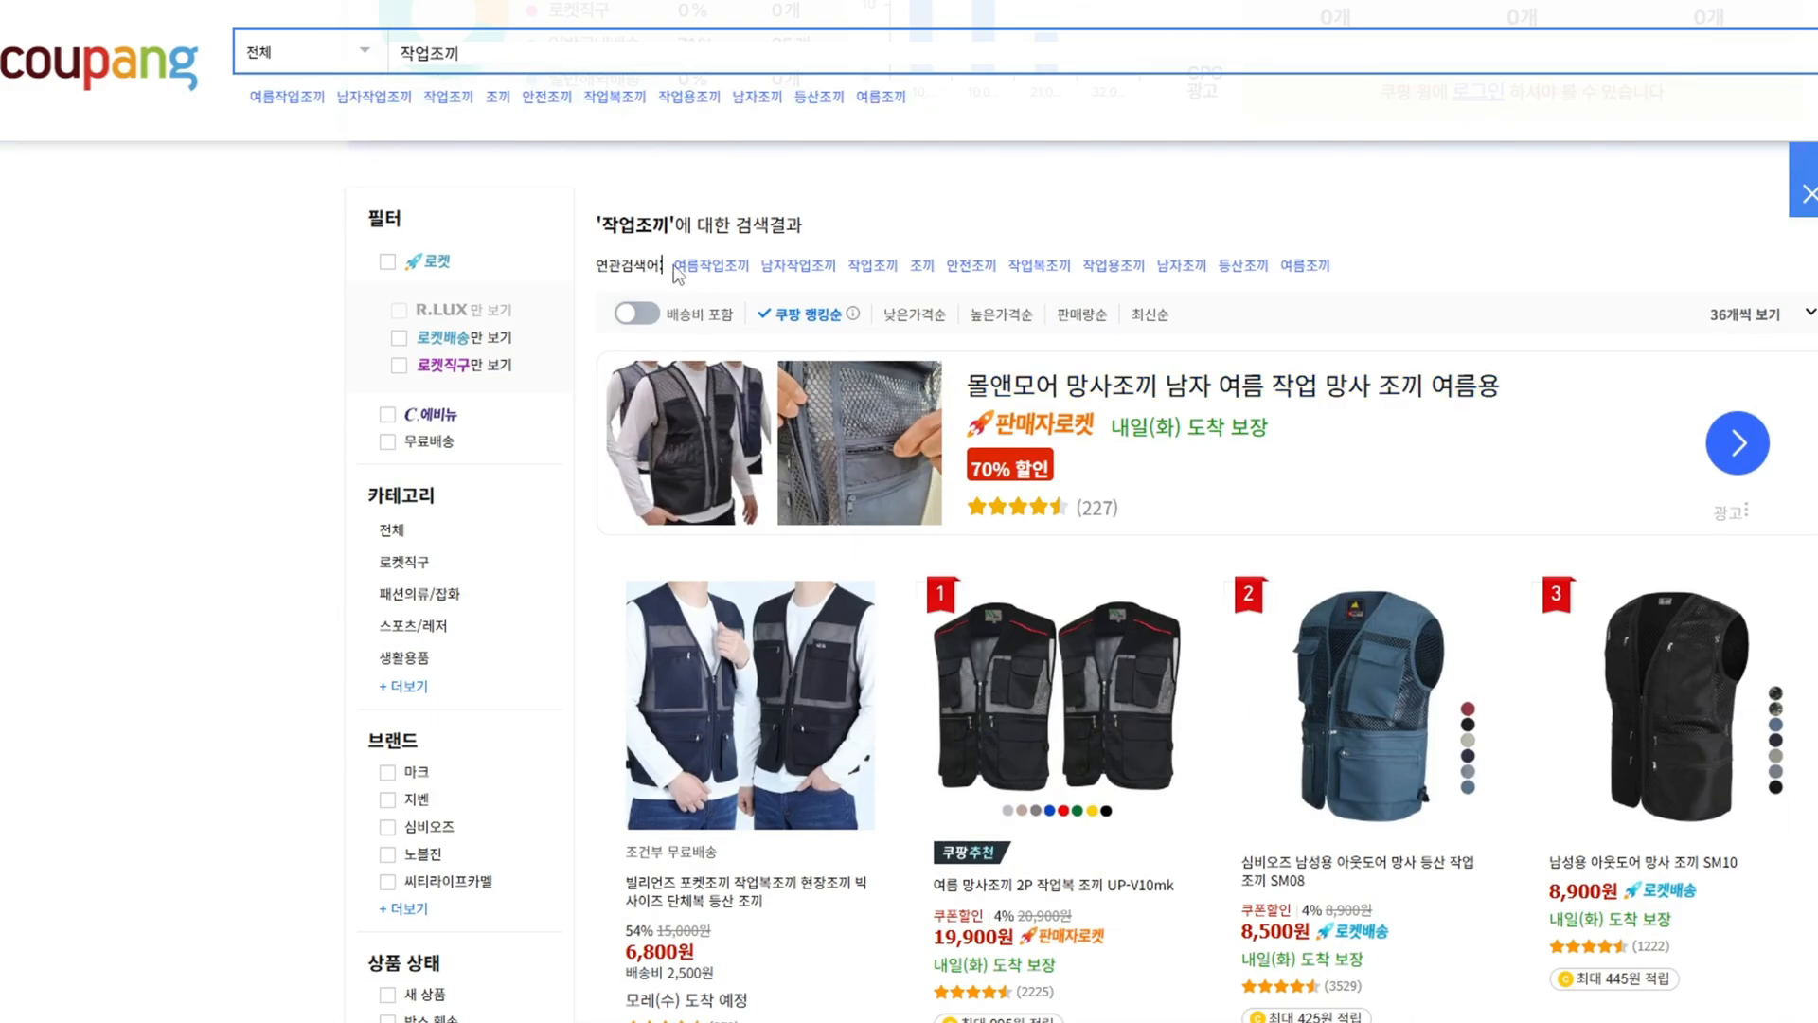
{"action": "left_click_drag", "start_coordinate": [678, 266], "coordinate": [1432, 274]}
{"action": "key", "text": "ctrl+c"}
- Paste the copied 연관검색어 into the 태그 field in Coupang Wing, separate them with commas and register them as tags
{"action": "left_click", "coordinate": [275, 2]}
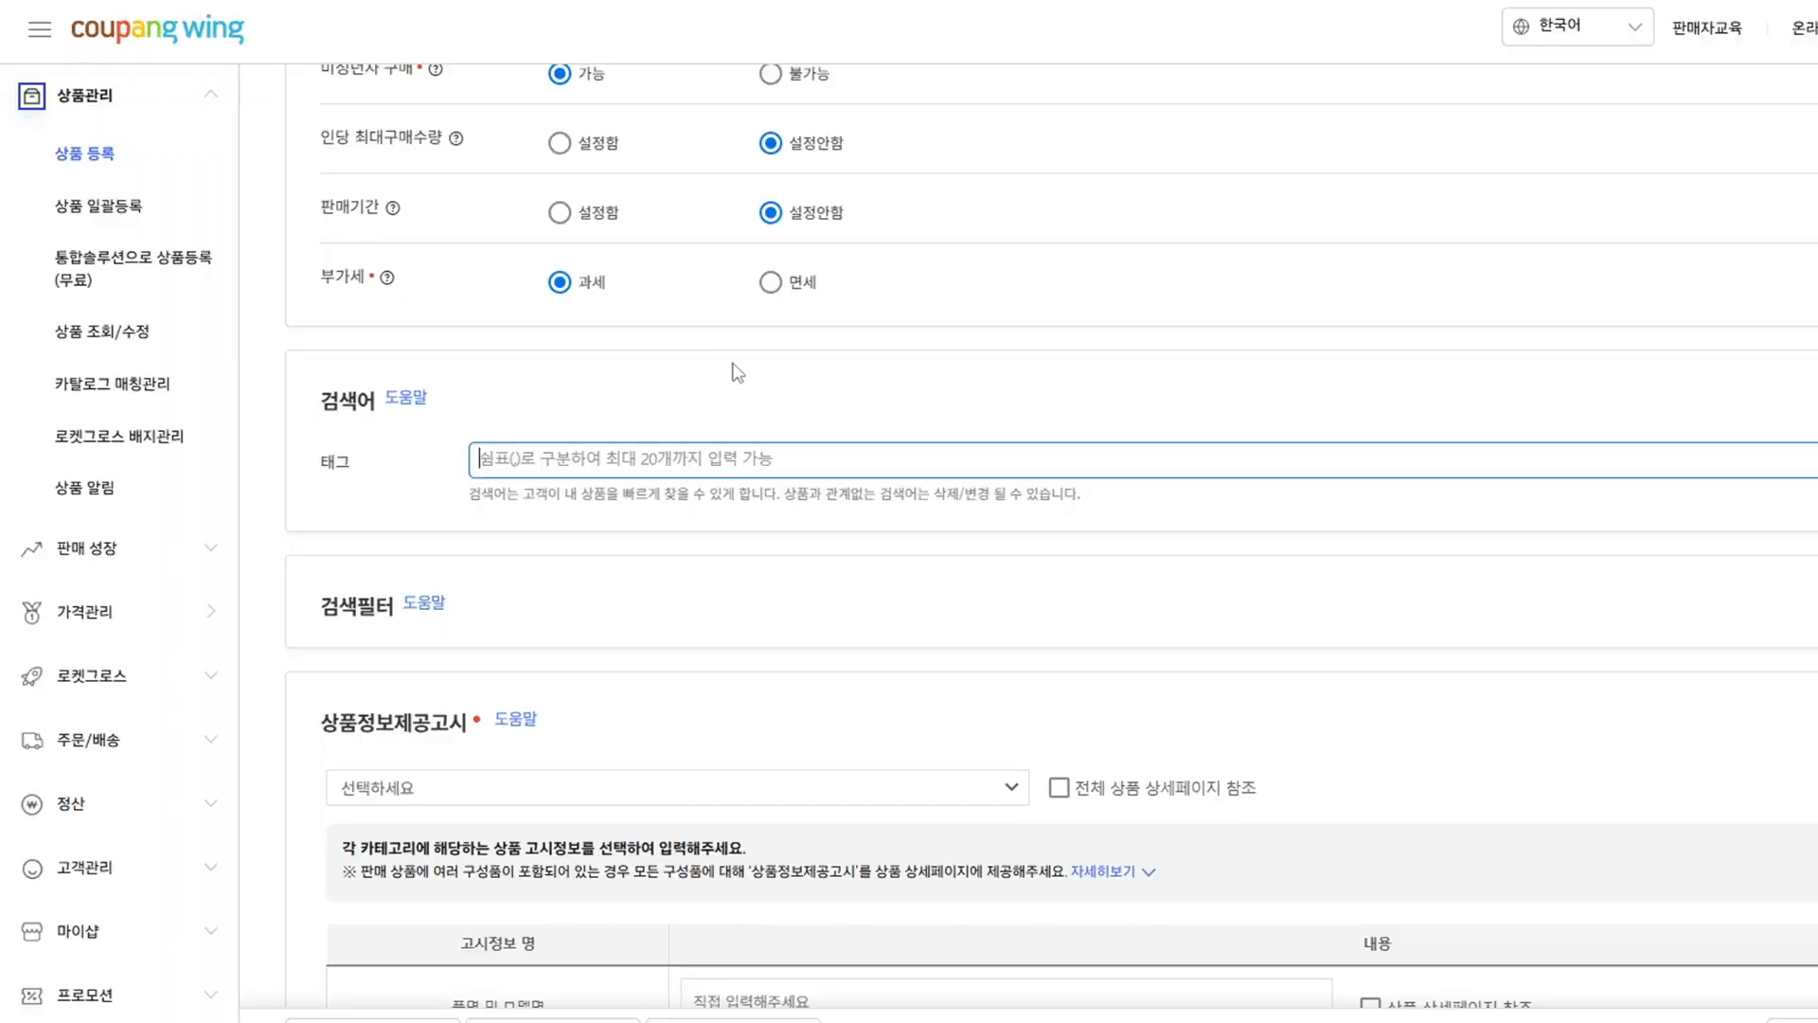
{"action": "key", "text": "ctrl+v"}
{"action": "left_click", "coordinate": [583, 455]}
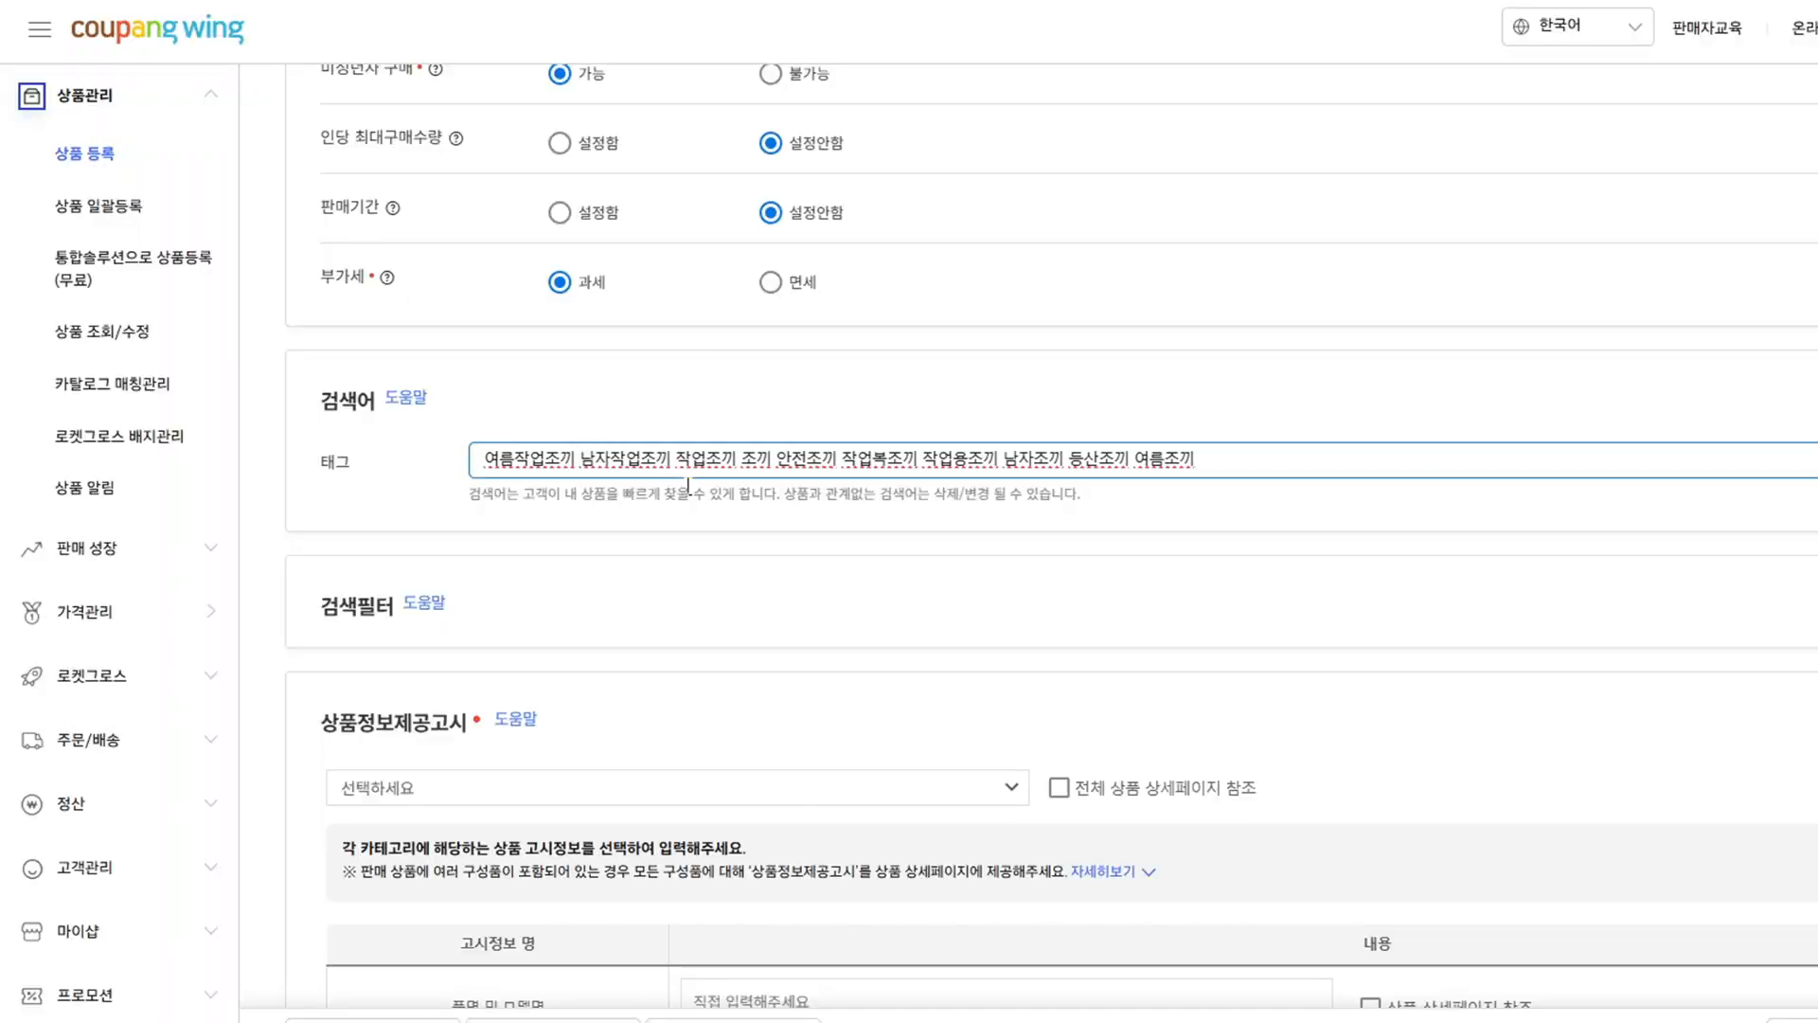
{"action": "type", "text": ",작업조끼"}
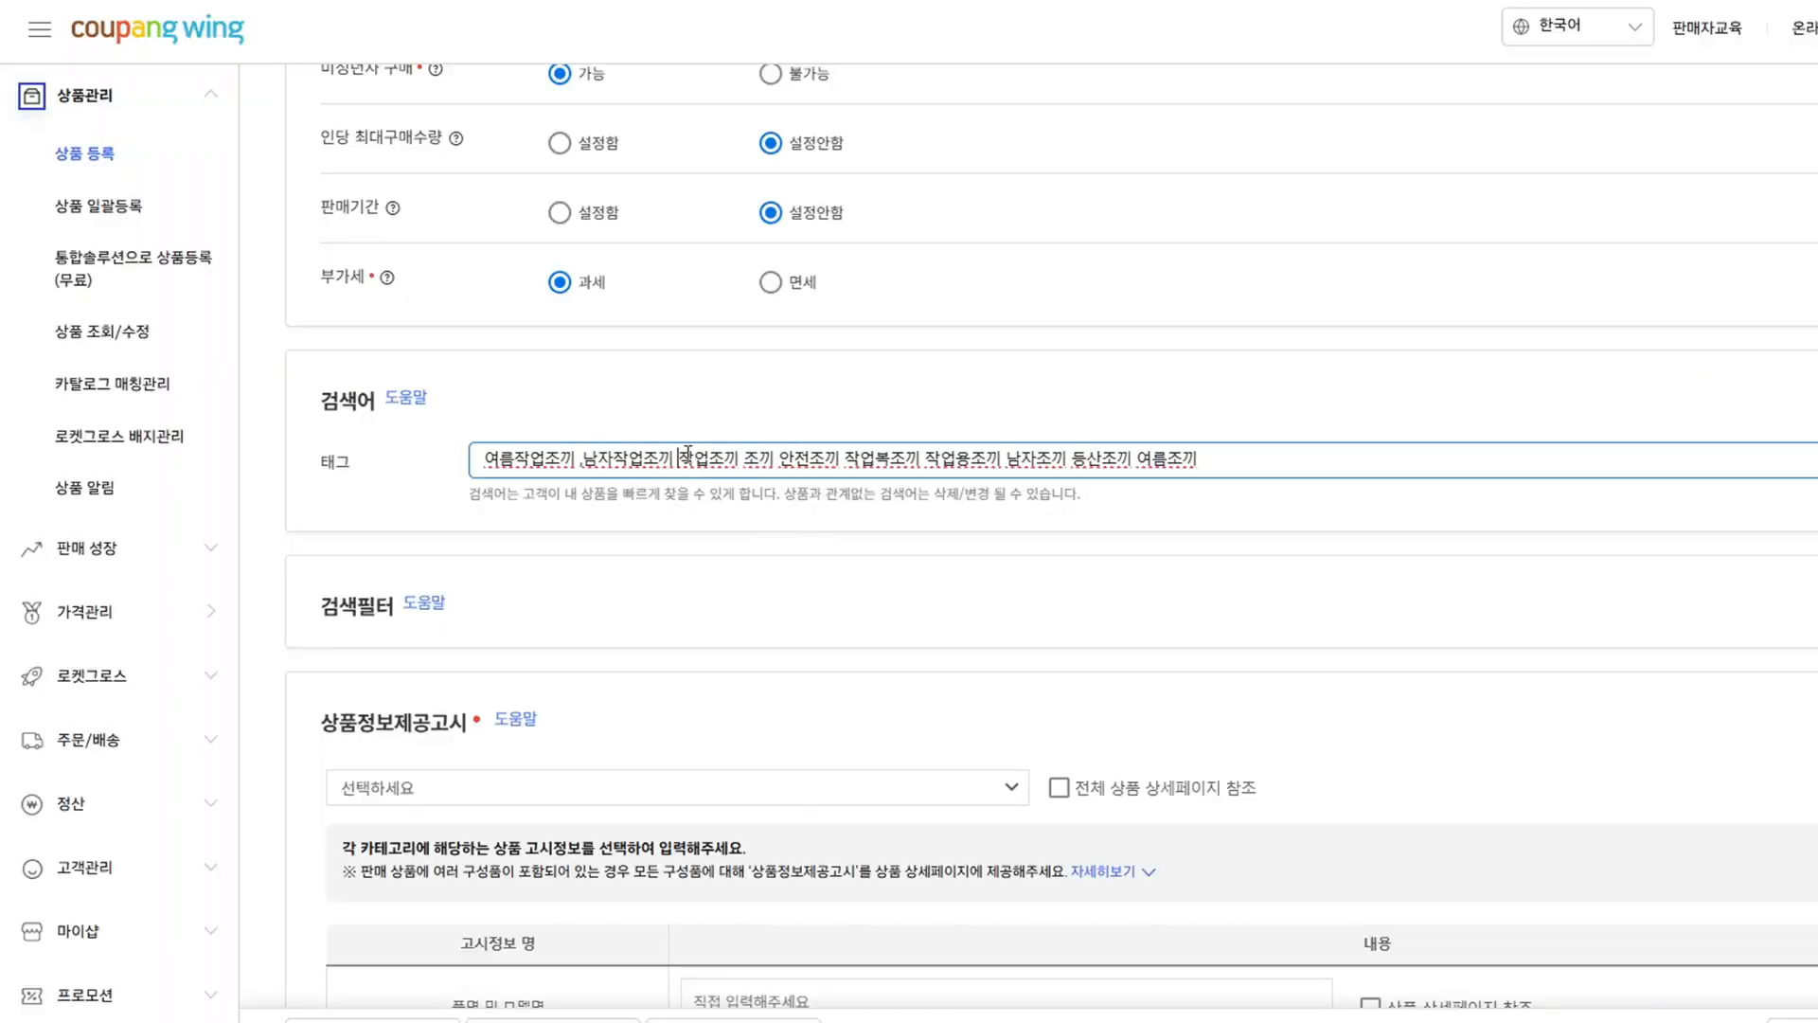
{"action": "type", "text": ","}
{"action": "left_click", "coordinate": [745, 459]}
{"action": "type", "text": ","}
{"action": "left_click", "coordinate": [789, 462]}
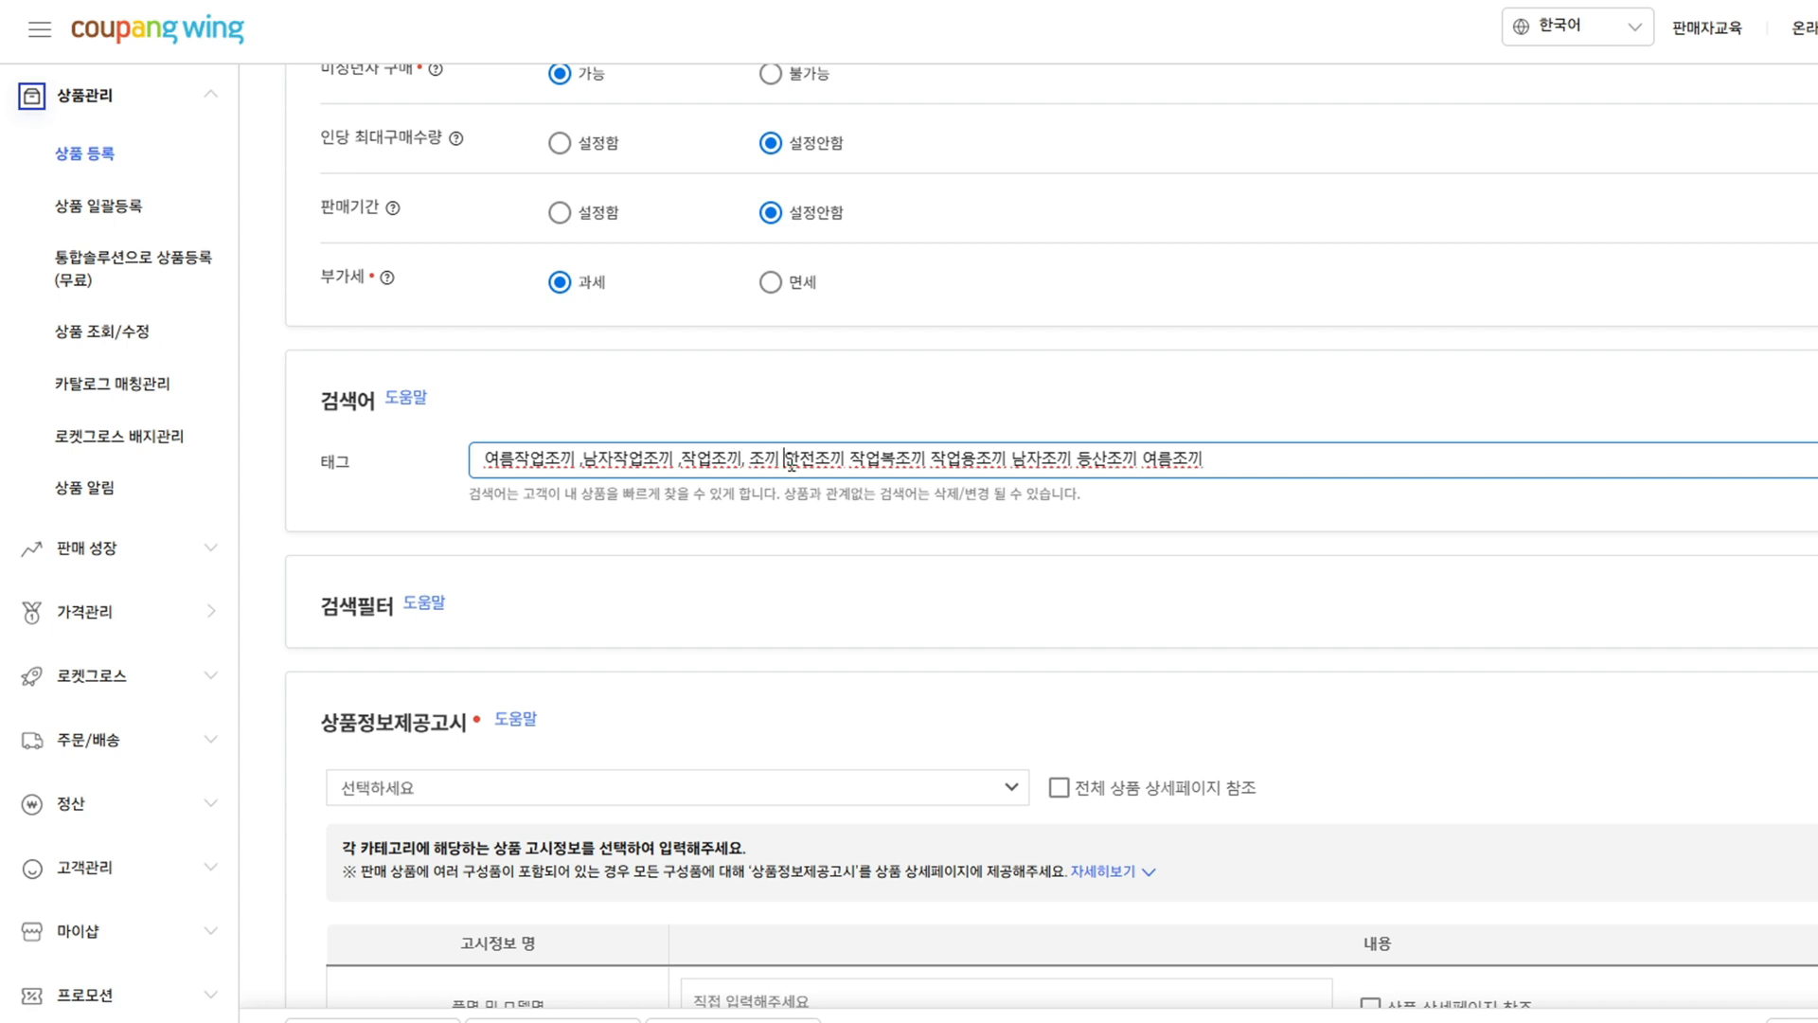
{"action": "type", "text": ","}
{"action": "left_click", "coordinate": [853, 461]}
{"action": "type", "text": ","}
{"action": "left_click", "coordinate": [937, 461]}
{"action": "type", "text": ","}
{"action": "left_click", "coordinate": [1021, 460]}
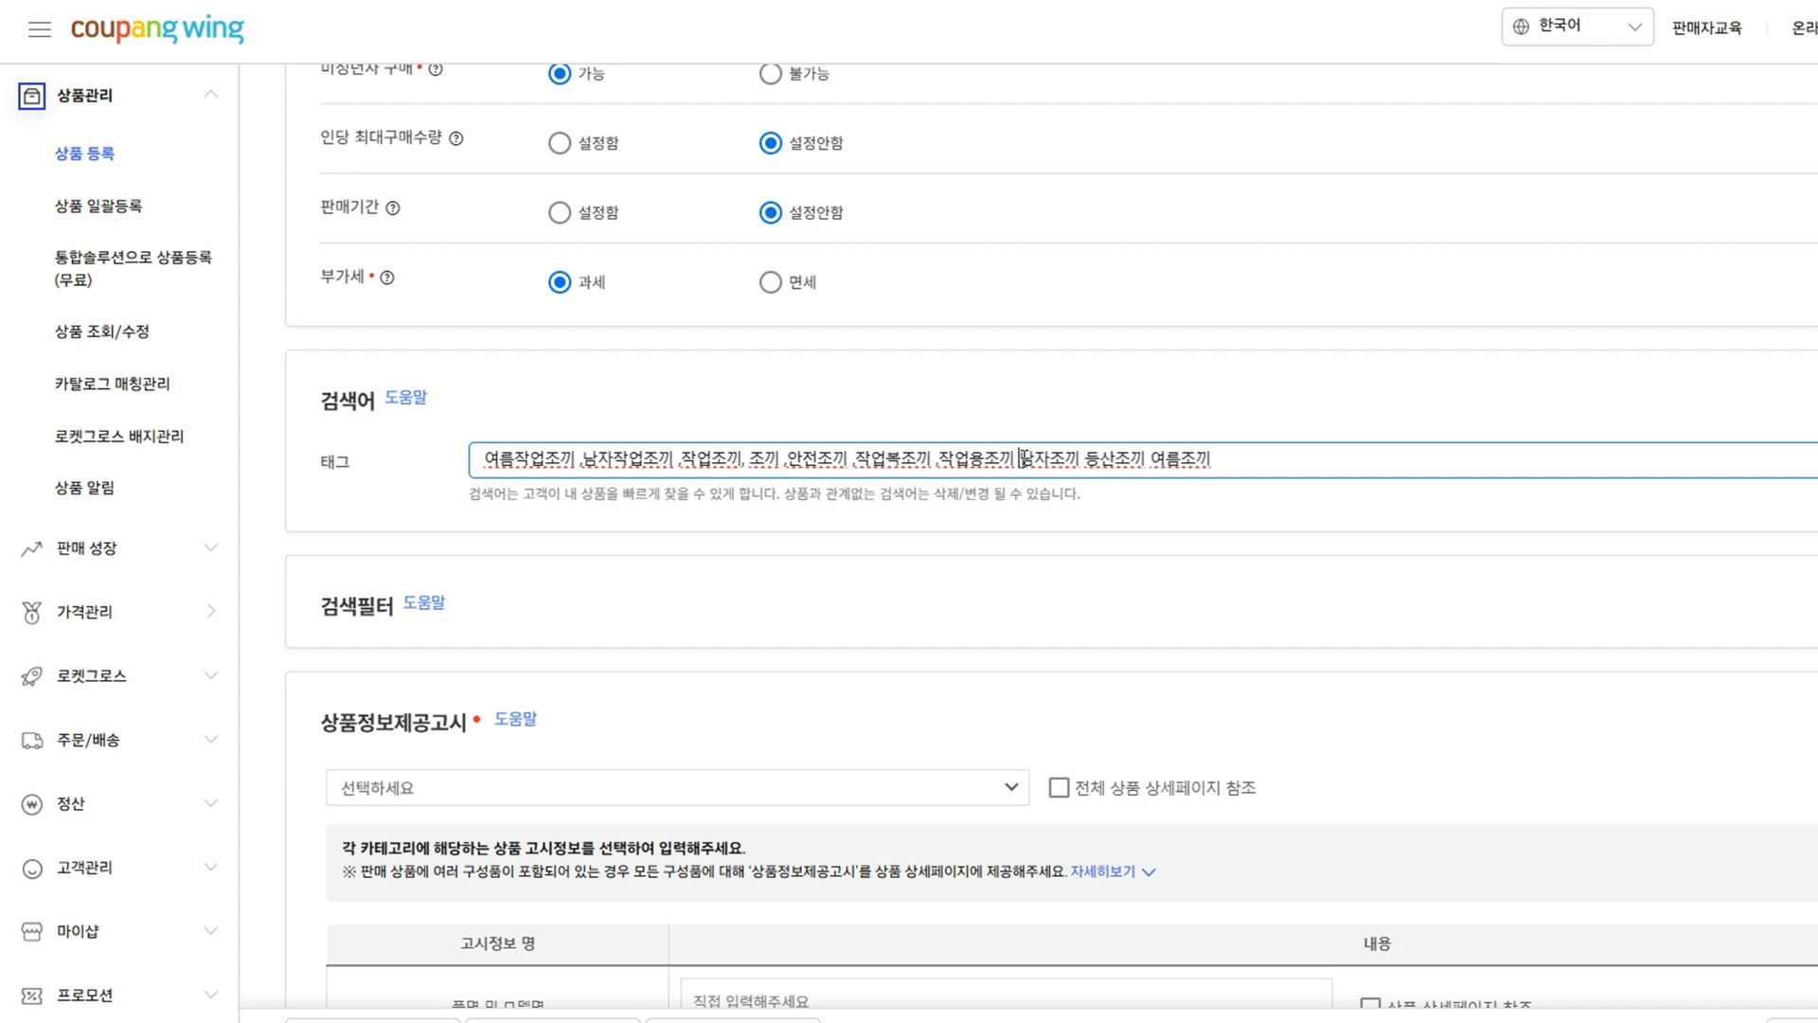
{"action": "type", "text": ","}
{"action": "left_click", "coordinate": [1089, 460]}
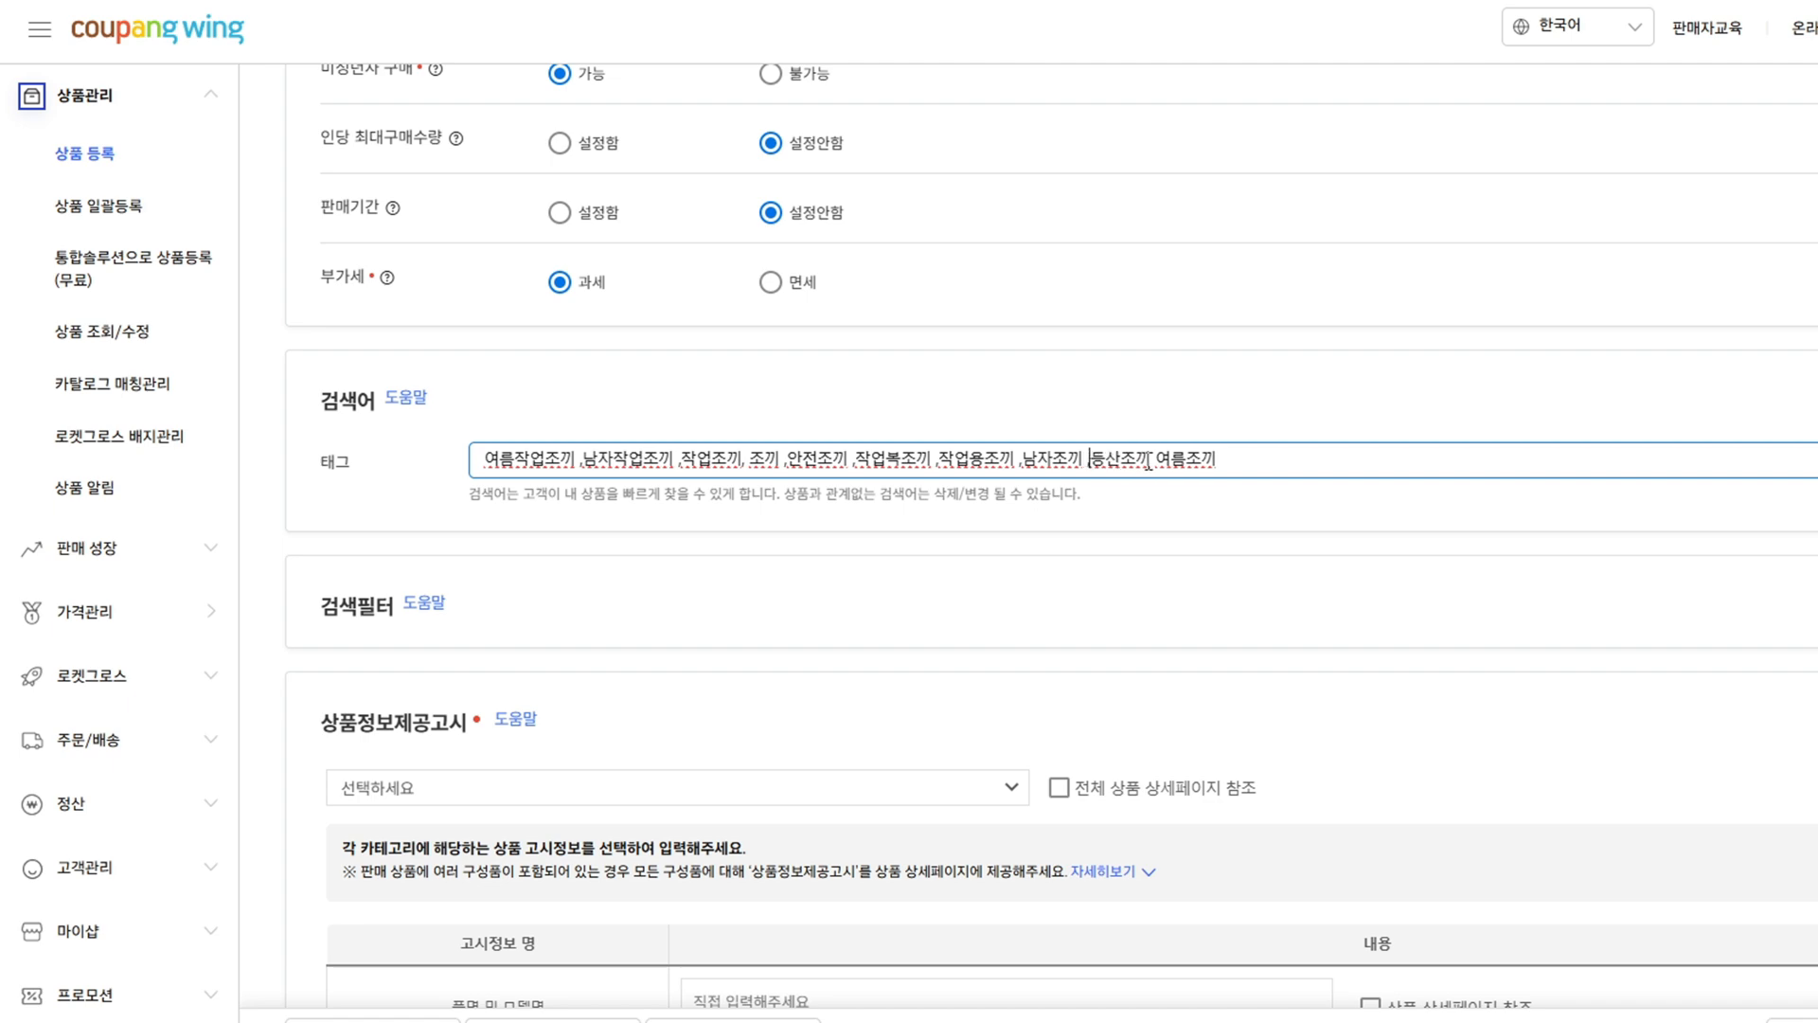
{"action": "left_click", "coordinate": [1151, 460]}
{"action": "type", "text": ","}
{"action": "key", "text": "Return"}
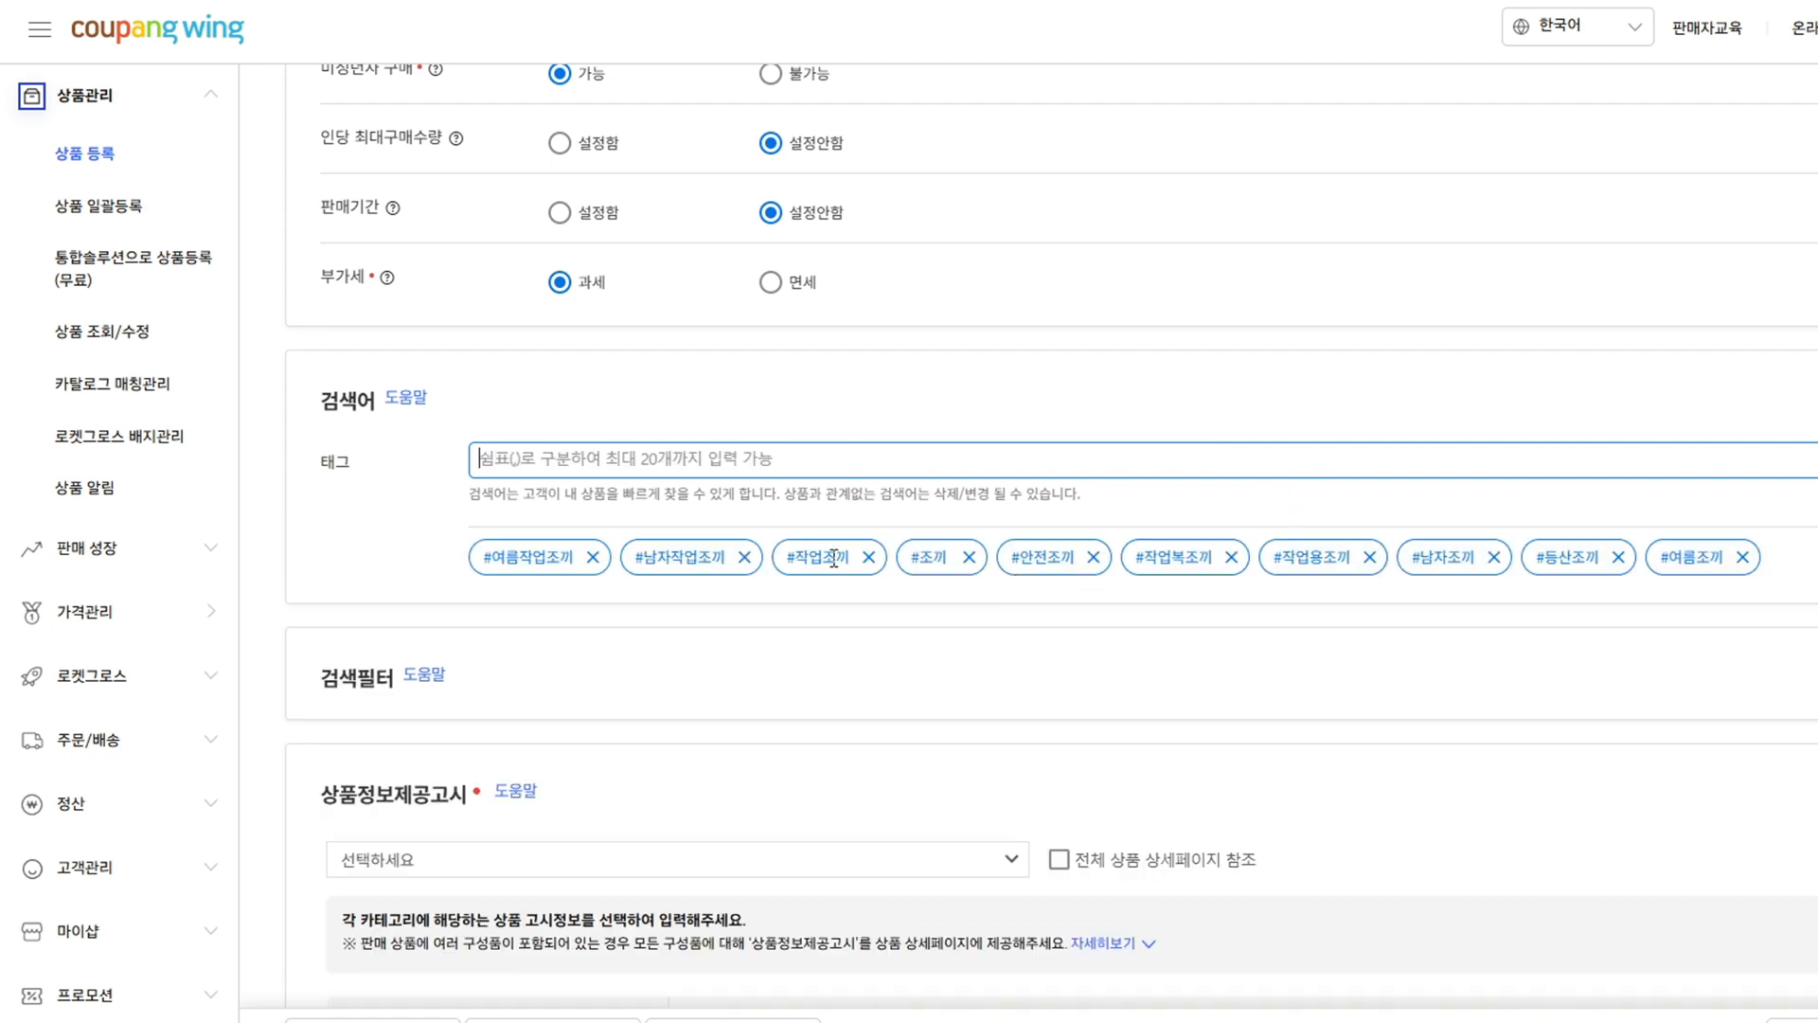
{"action": "left_click", "coordinate": [755, 627]}
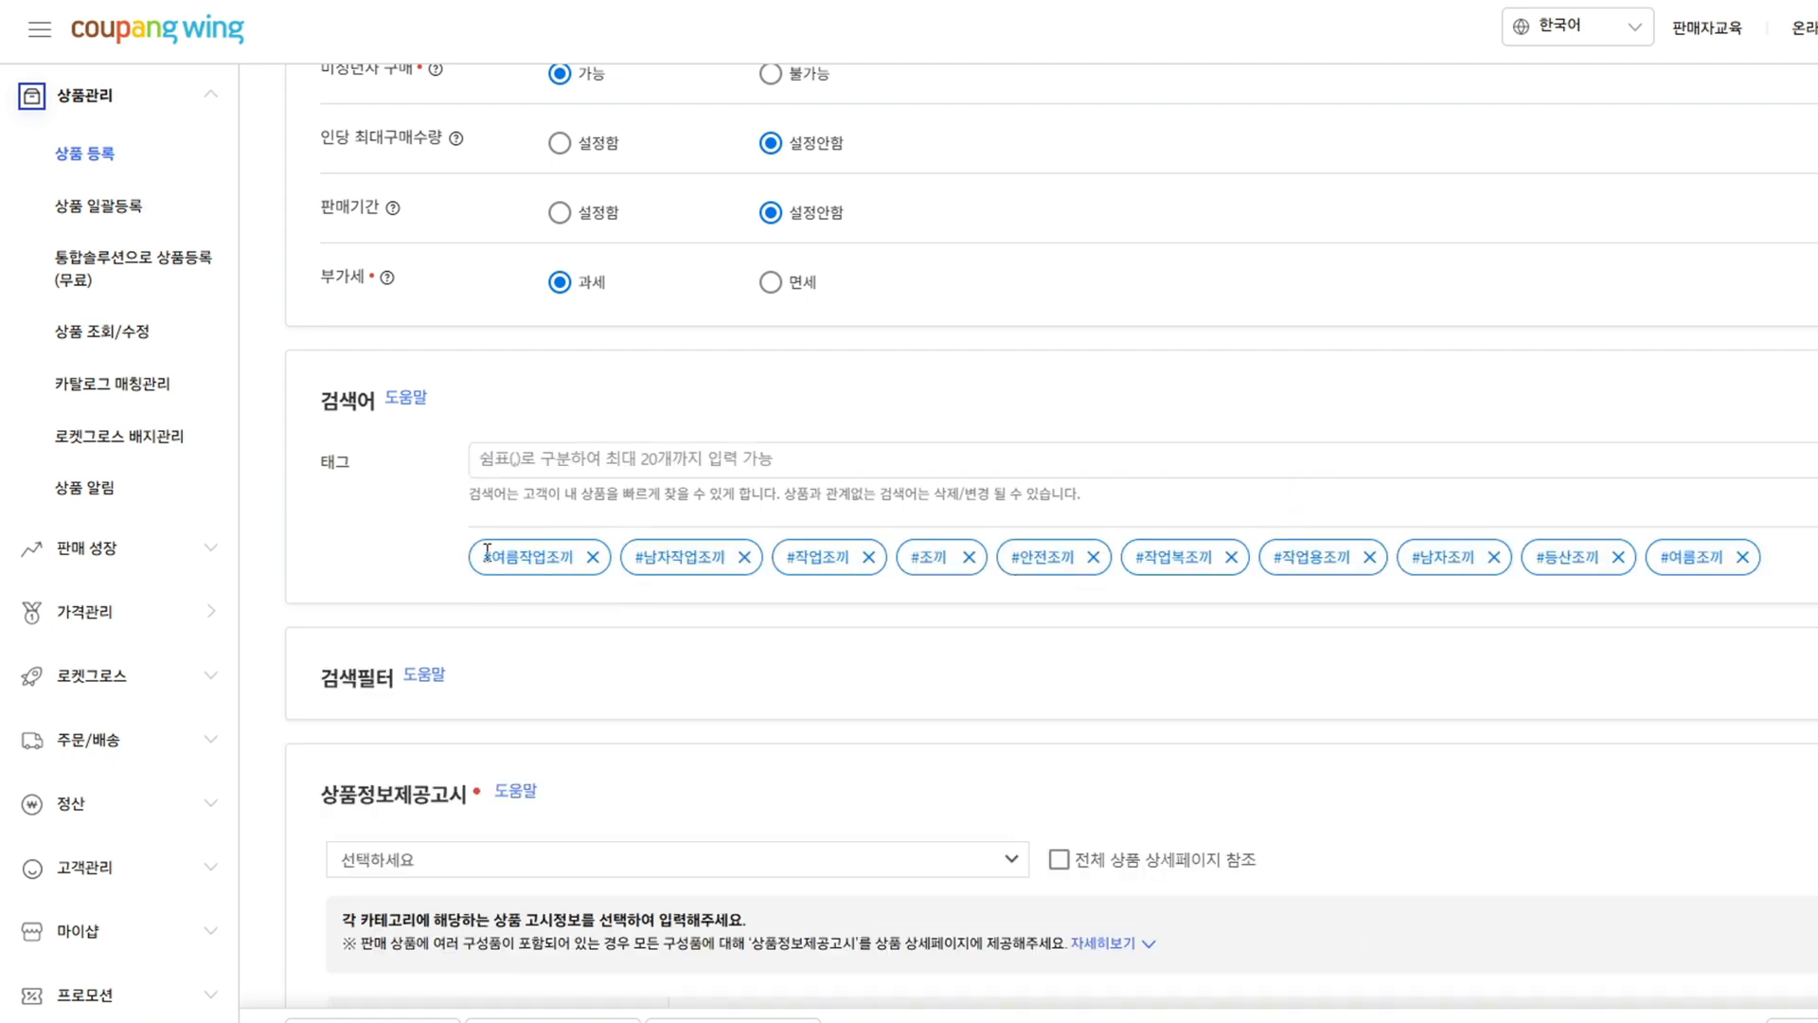
- Compare the tags with the 노출상품명 and remove the overlapping tags 여름작업조끼, 작업조끼 and 조끼
{"action": "scroll", "coordinate": [487, 551], "scroll_direction": "up", "scroll_amount": 20}
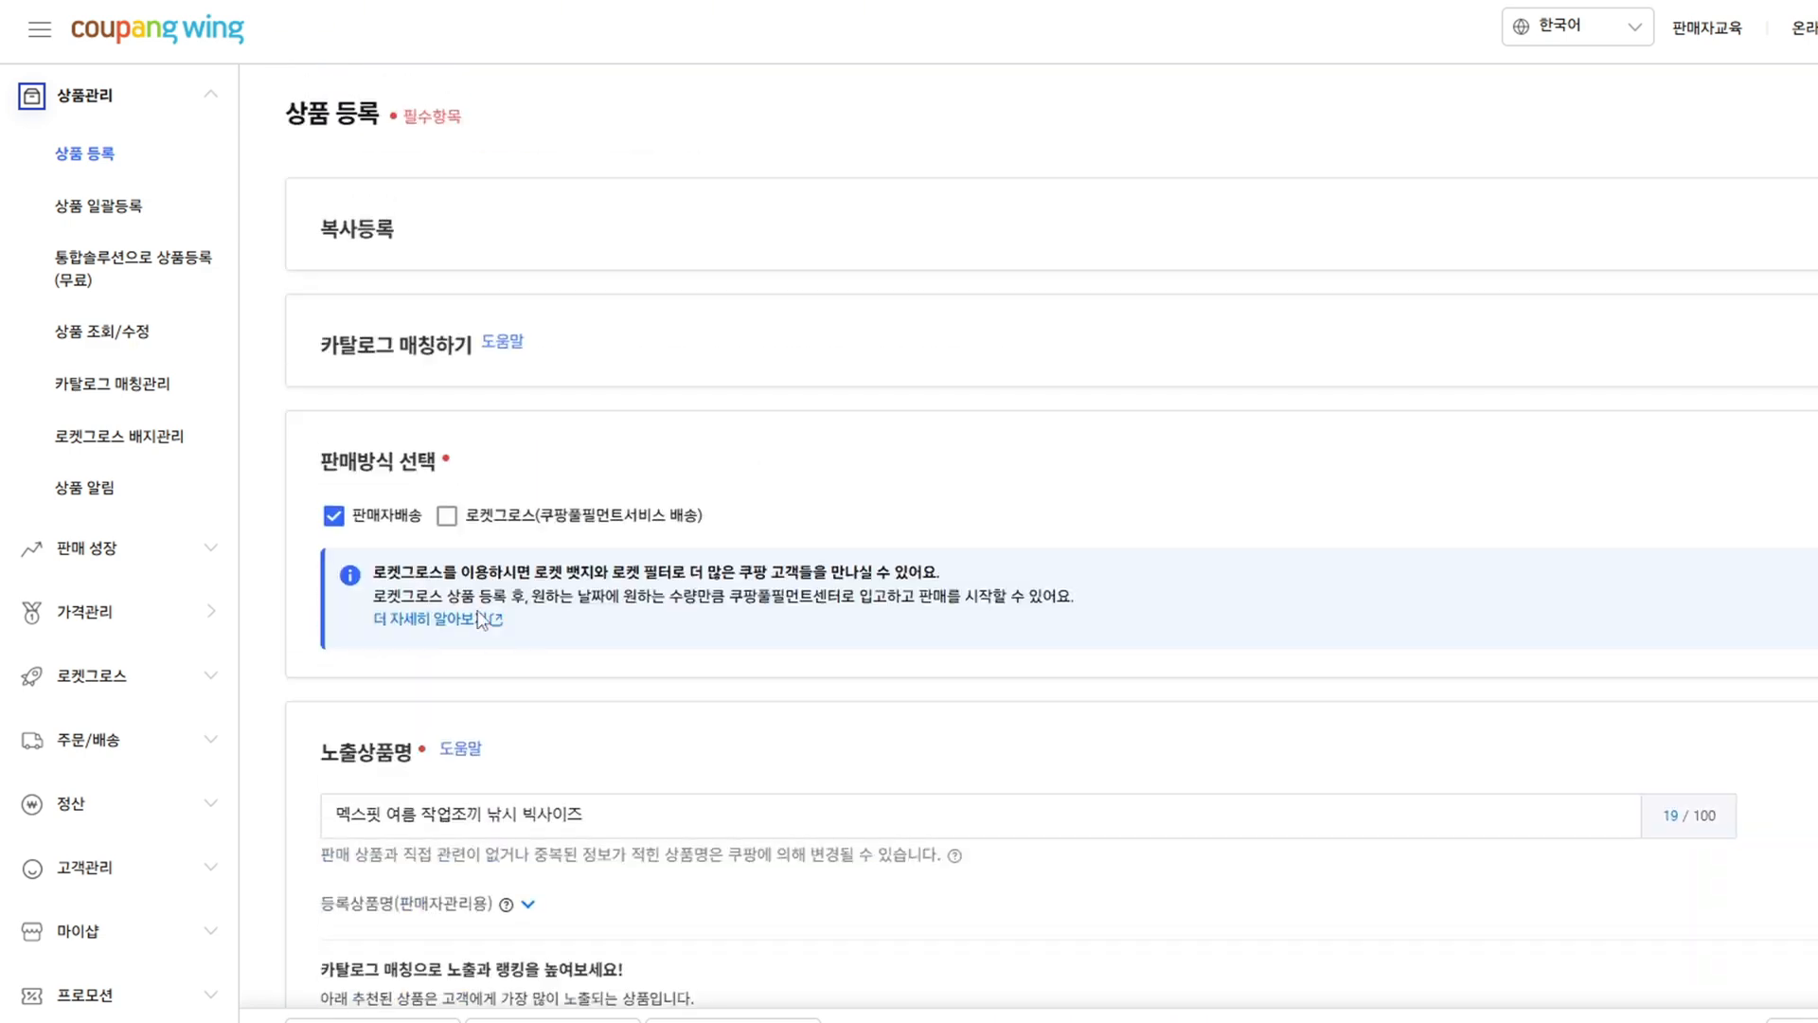
{"action": "scroll", "coordinate": [480, 620], "scroll_direction": "down", "scroll_amount": 5}
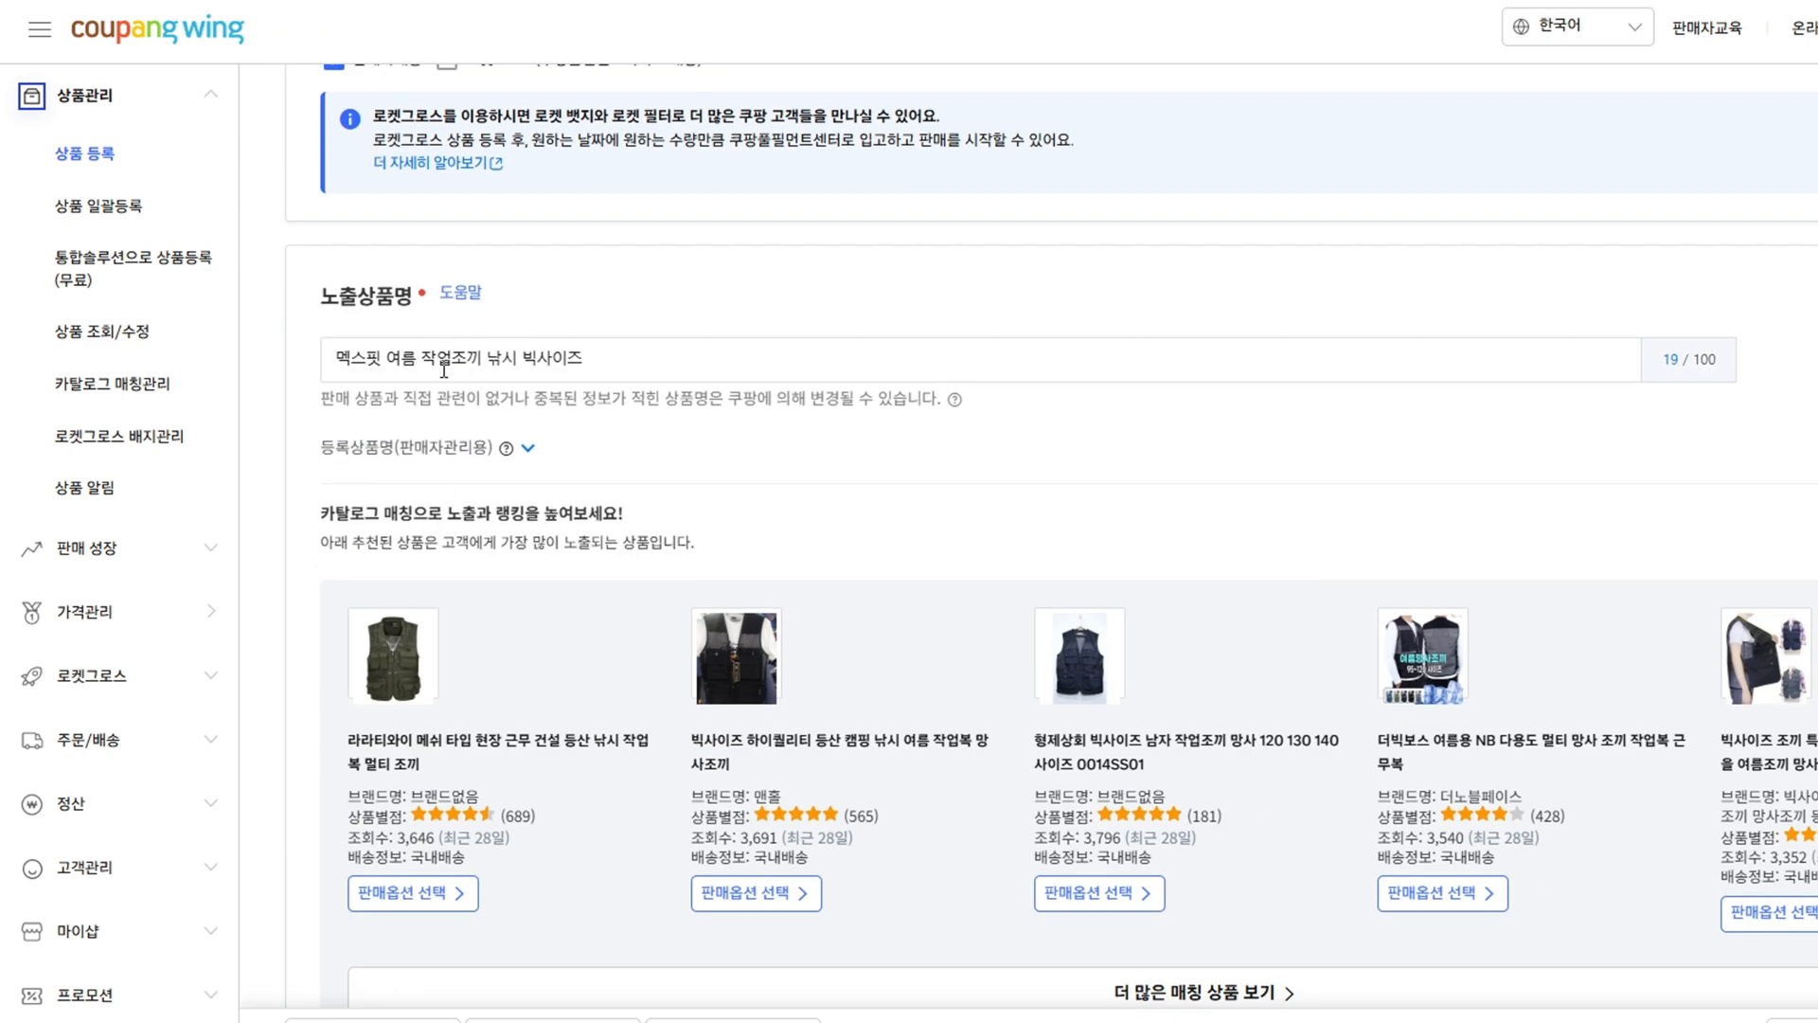
{"action": "scroll", "coordinate": [646, 555], "scroll_direction": "down", "scroll_amount": 20}
{"action": "scroll", "coordinate": [606, 537], "scroll_direction": "down", "scroll_amount": 6}
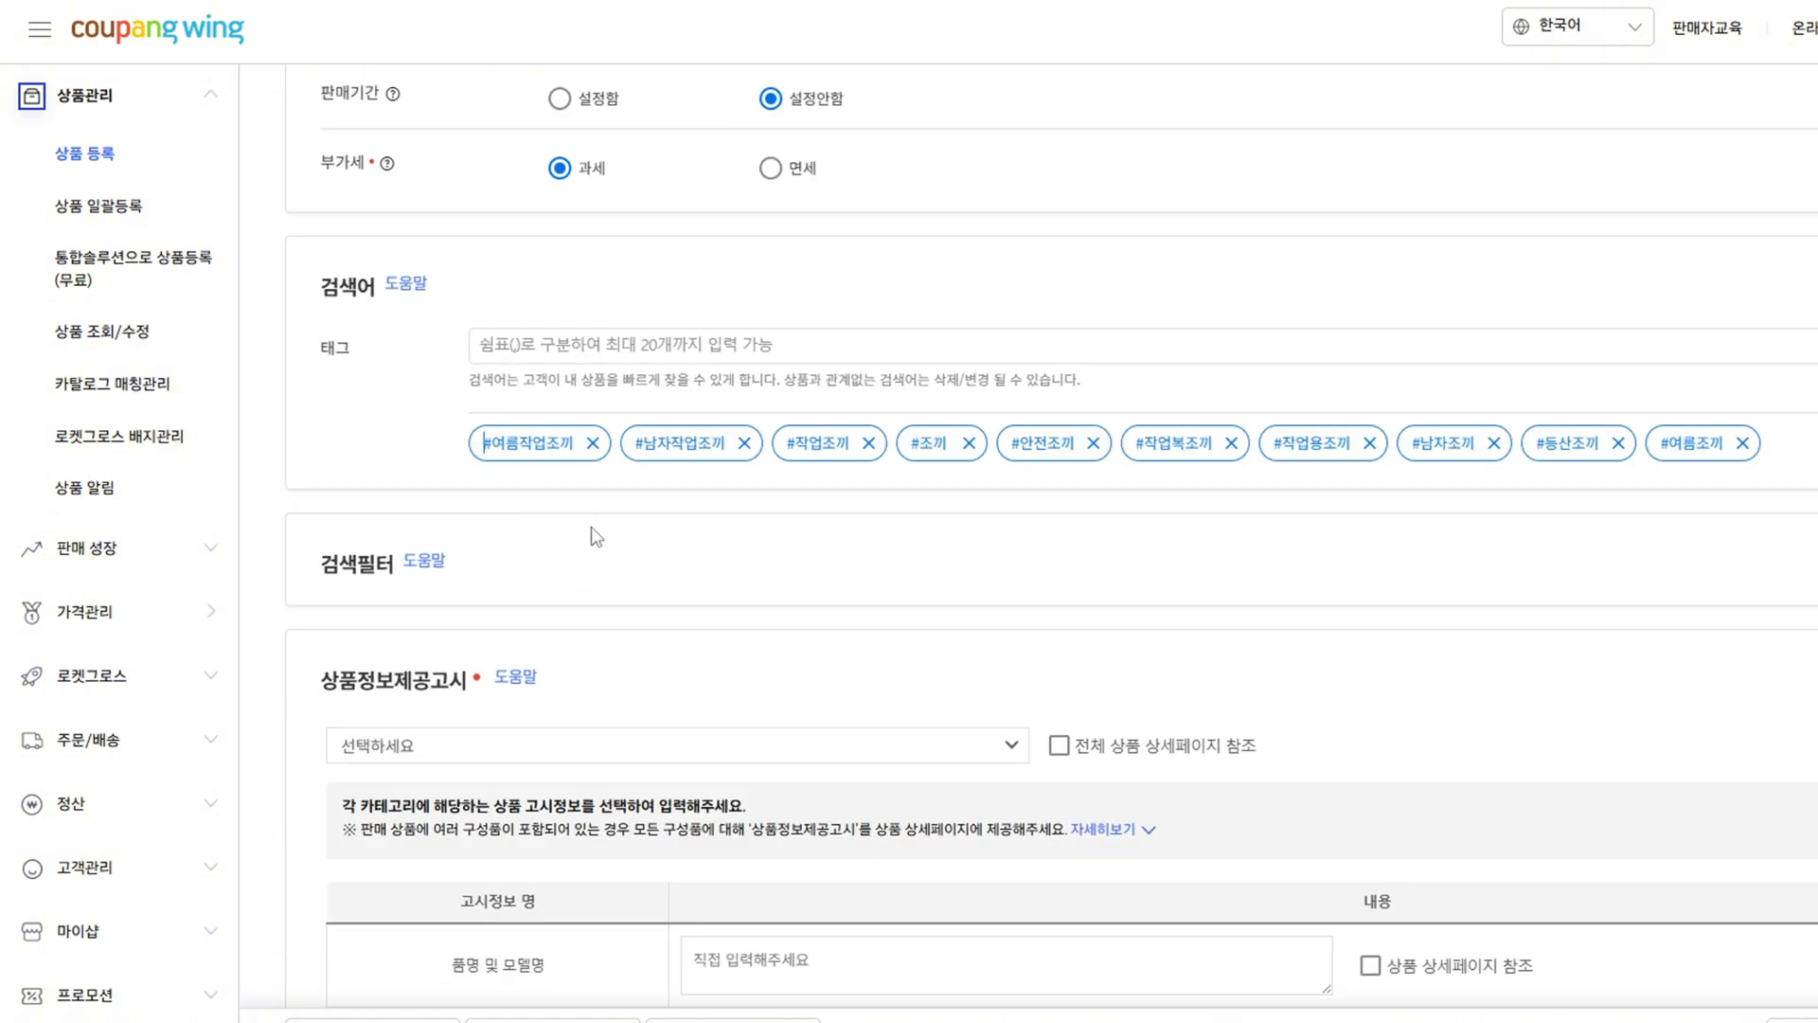
{"action": "left_click", "coordinate": [593, 443]}
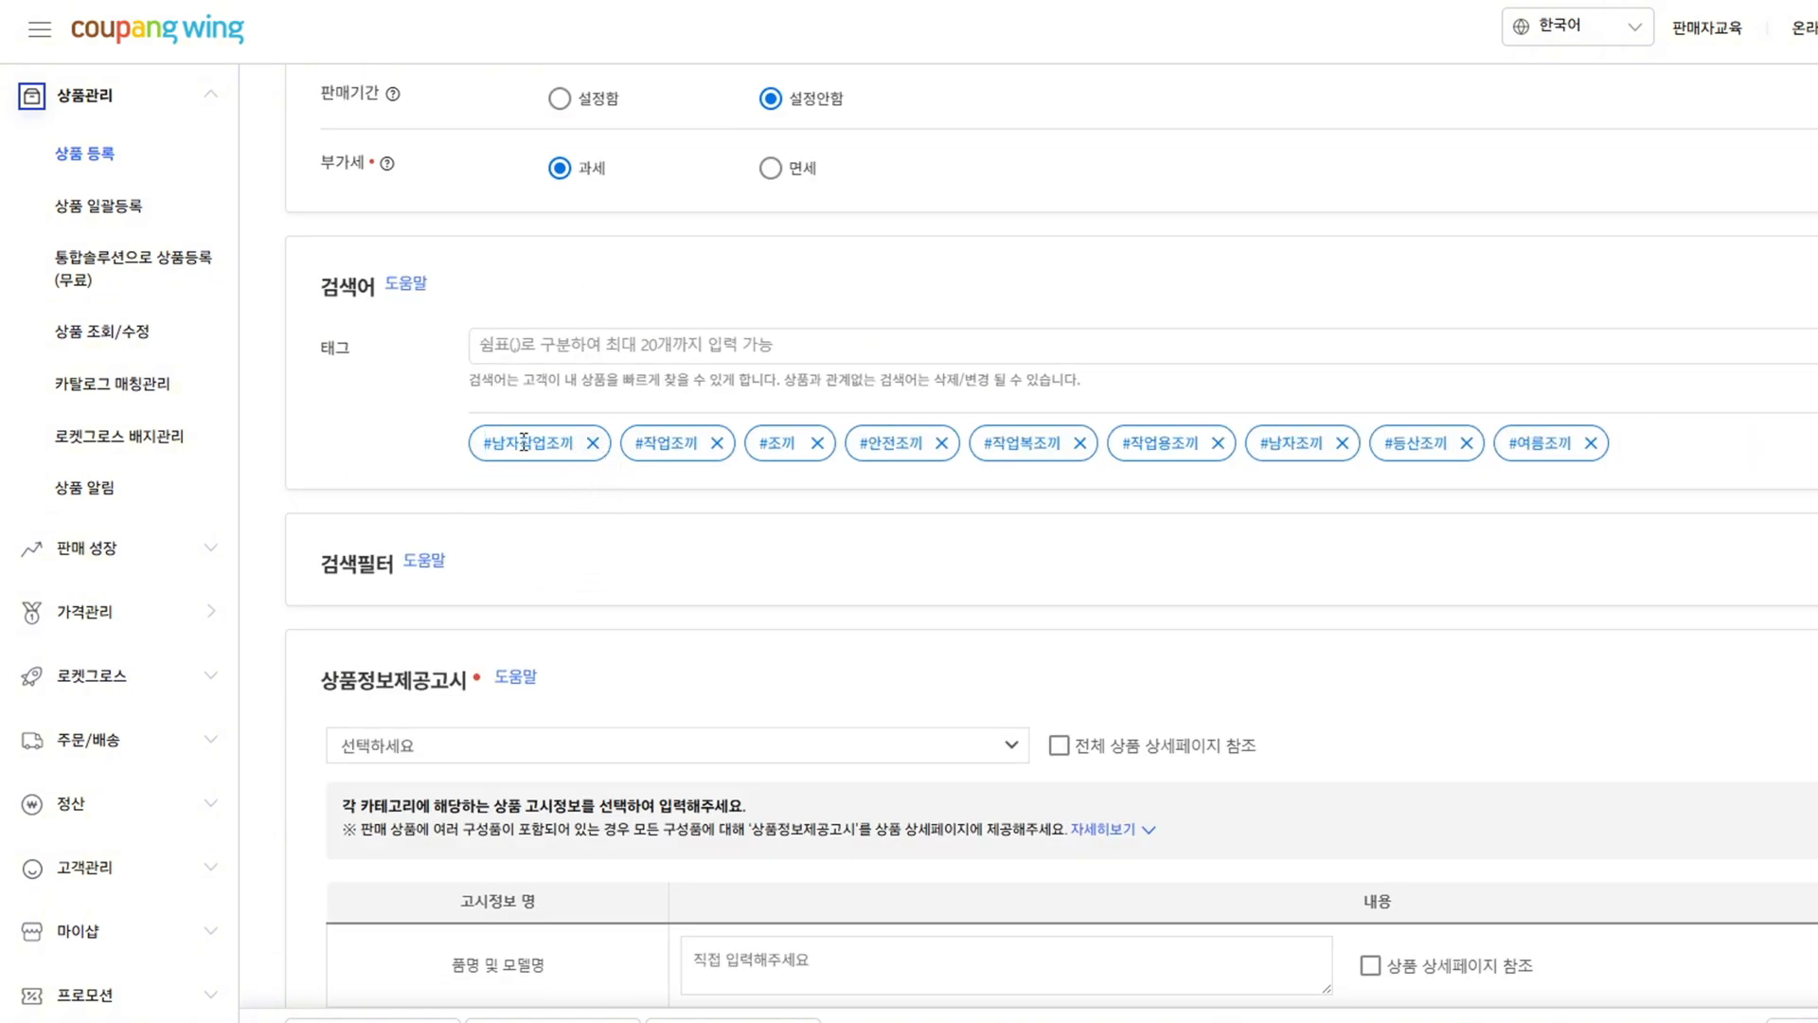
{"action": "left_click", "coordinate": [715, 444]}
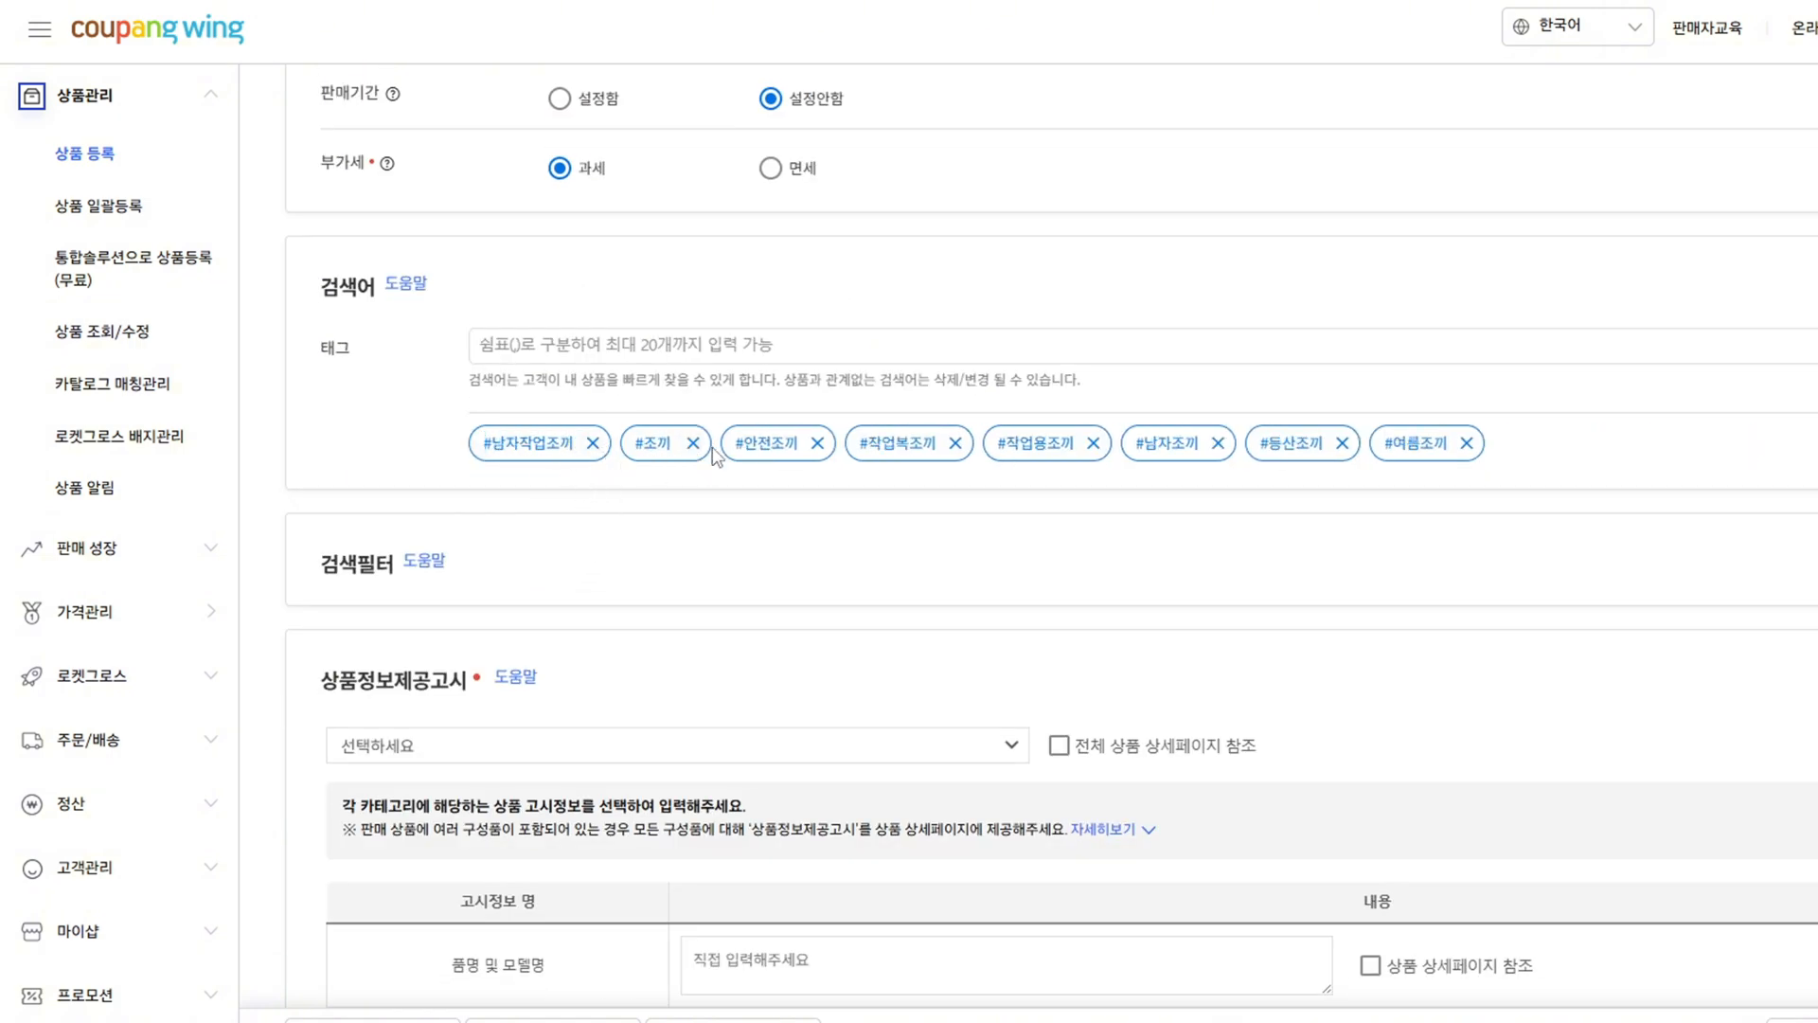
{"action": "left_click", "coordinate": [694, 444]}
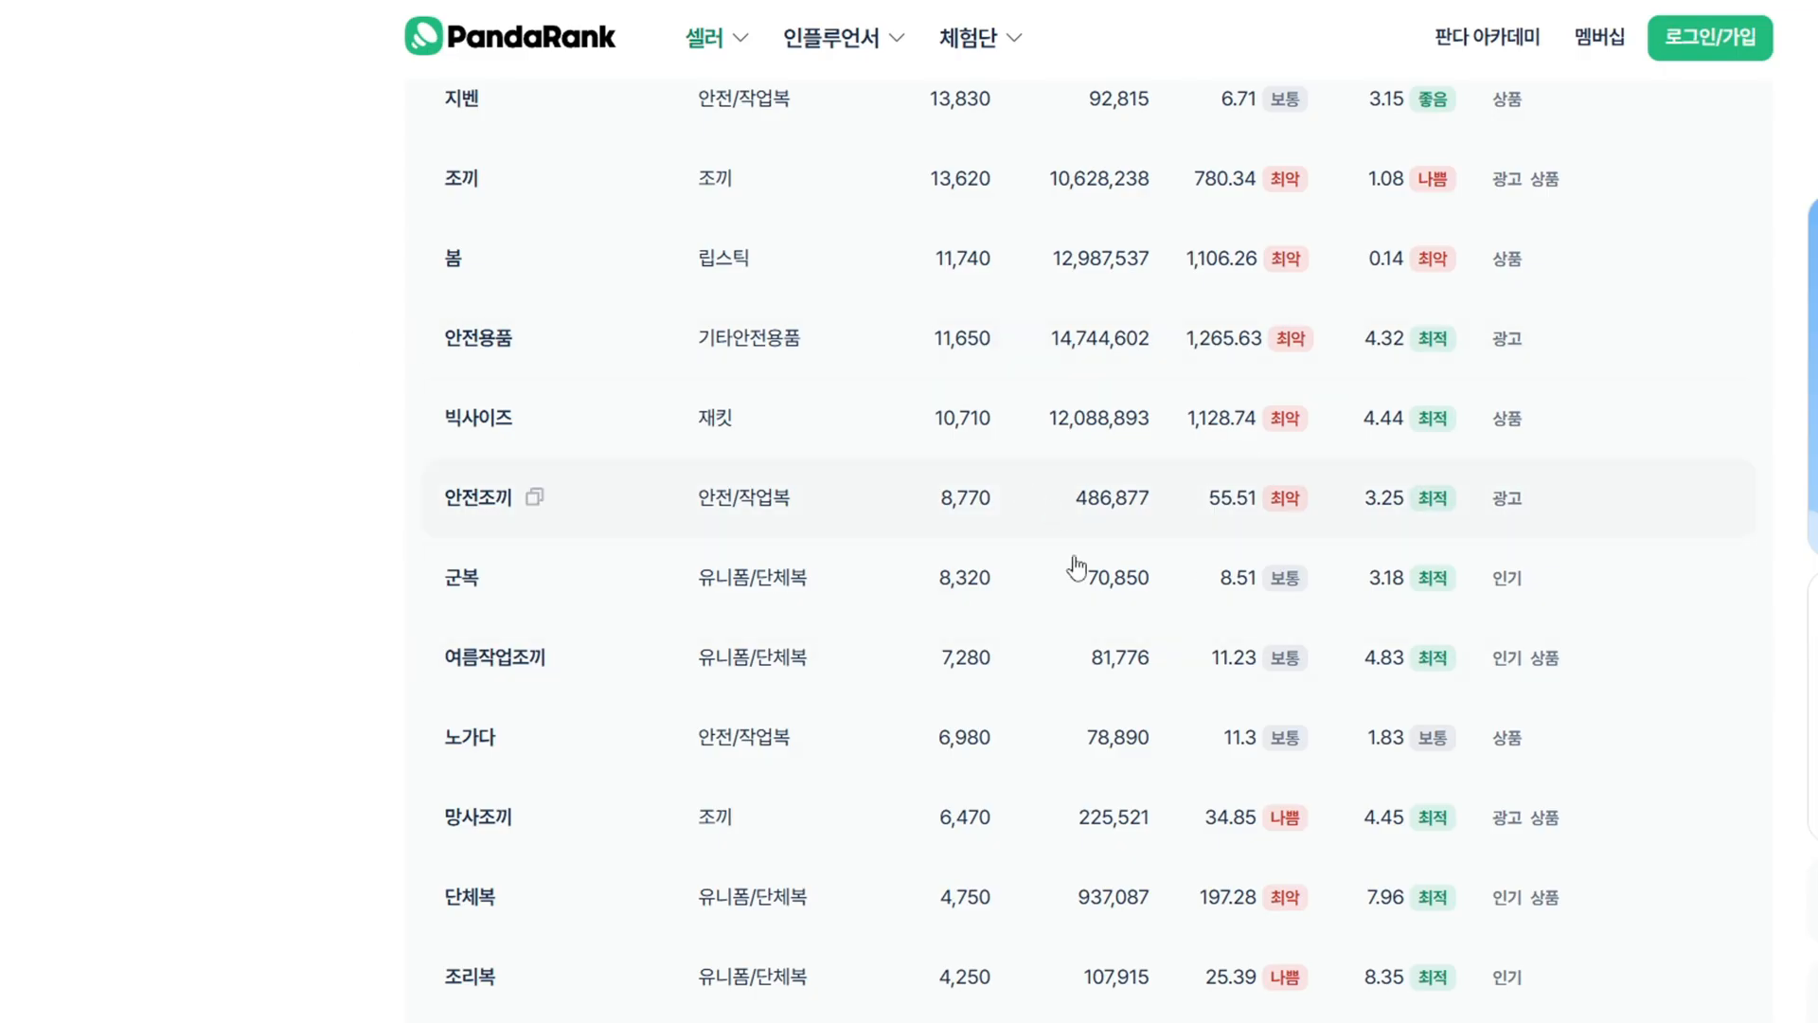
- Look through the PandaRank keyword list for related vest keywords and add 망사조끼 as a tag in Coupang Wing
{"action": "scroll", "coordinate": [489, 532], "scroll_direction": "down", "scroll_amount": 3}
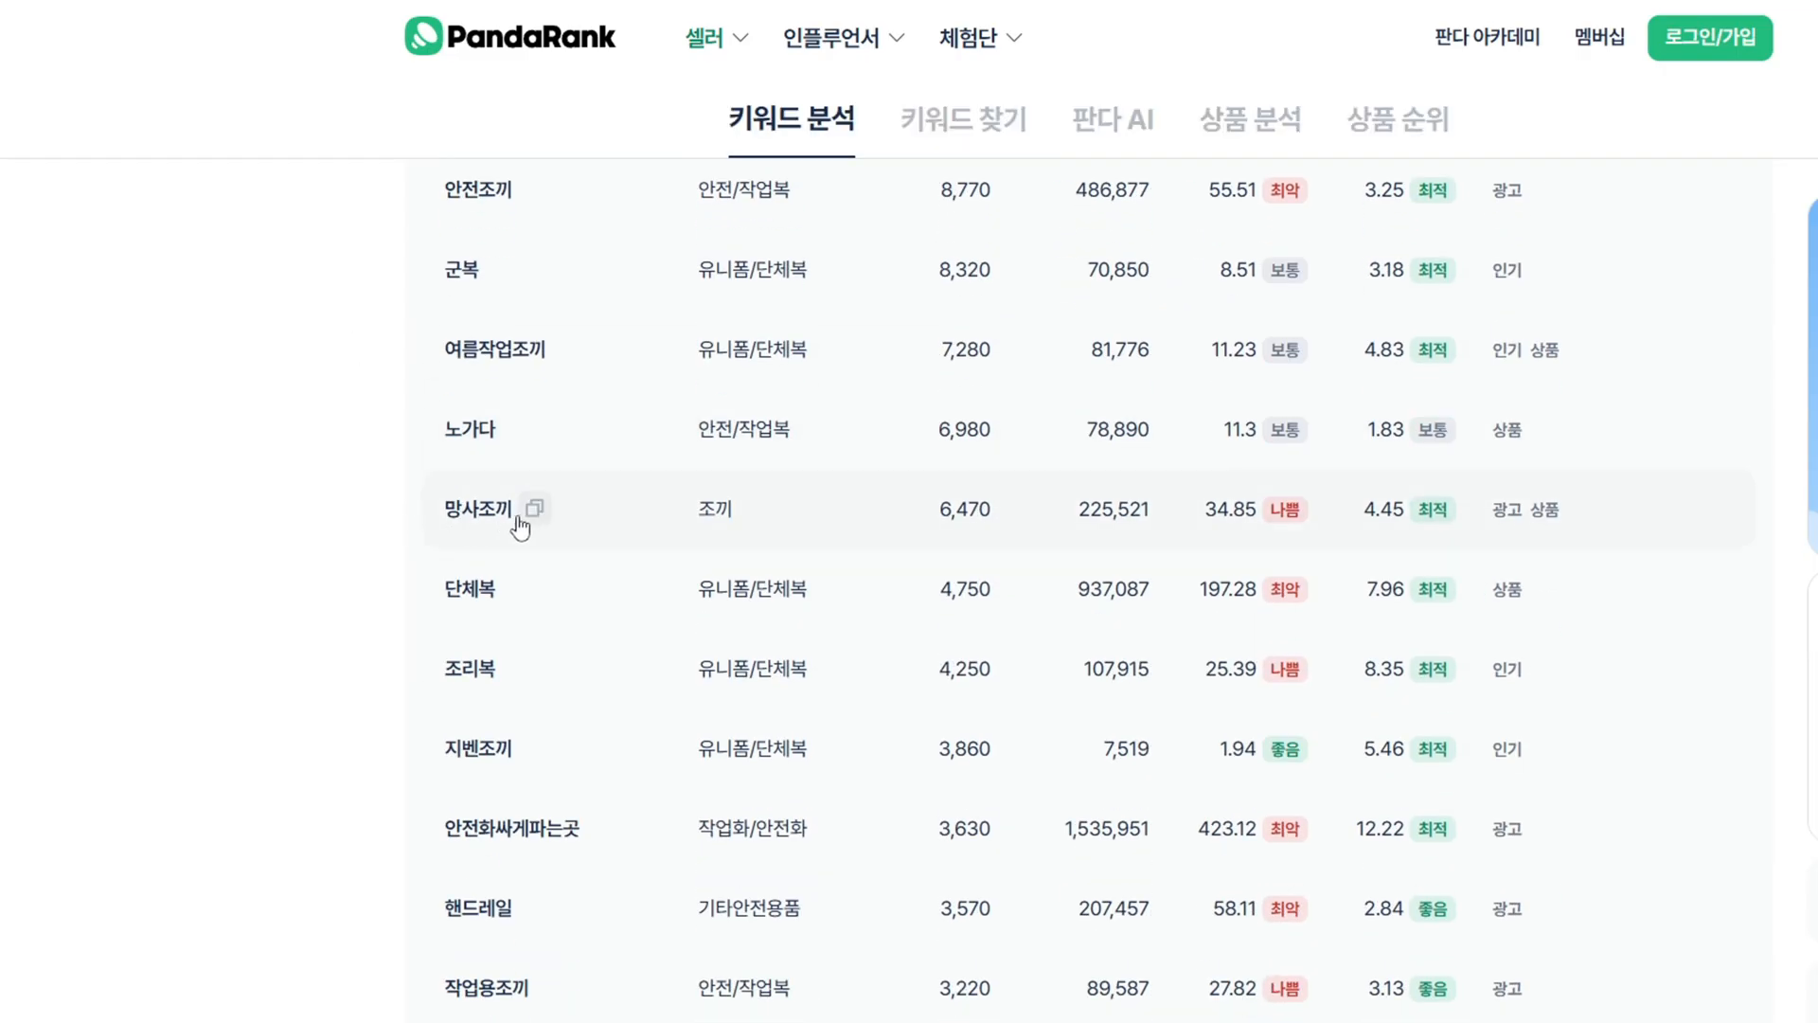
{"action": "scroll", "coordinate": [544, 373], "scroll_direction": "up", "scroll_amount": 3}
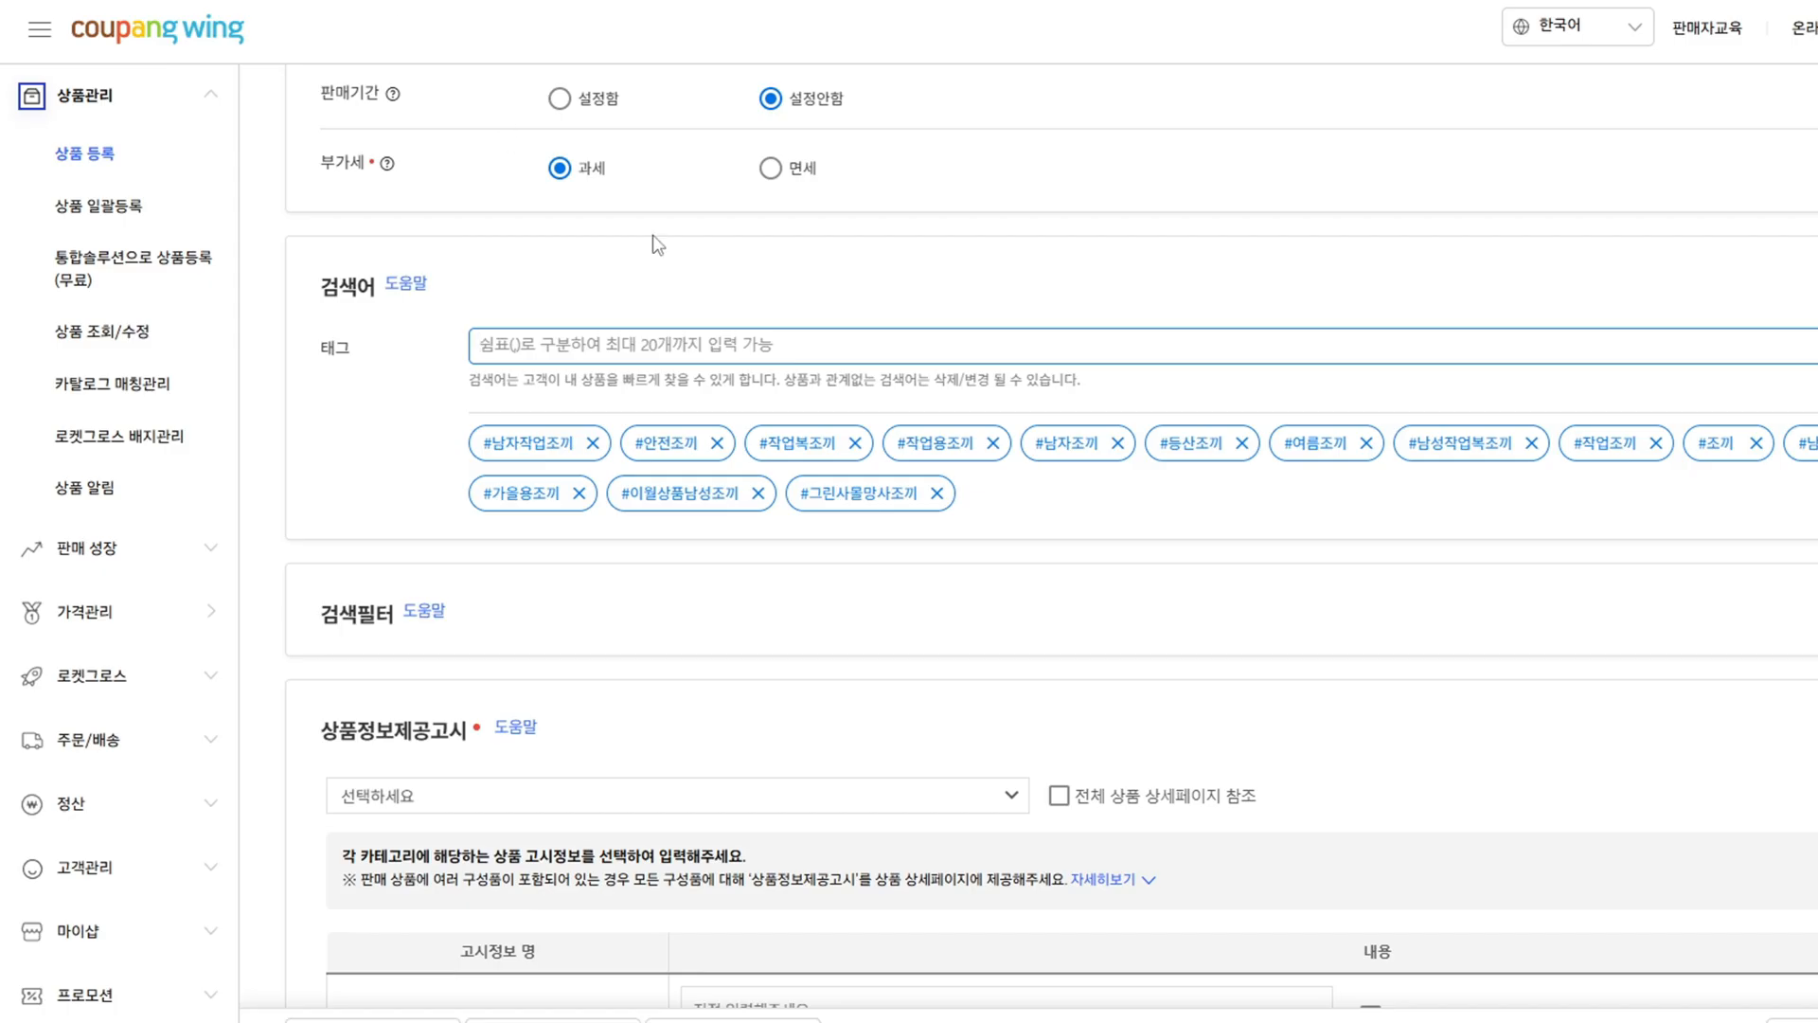
{"action": "type", "text": "망사조끼"}
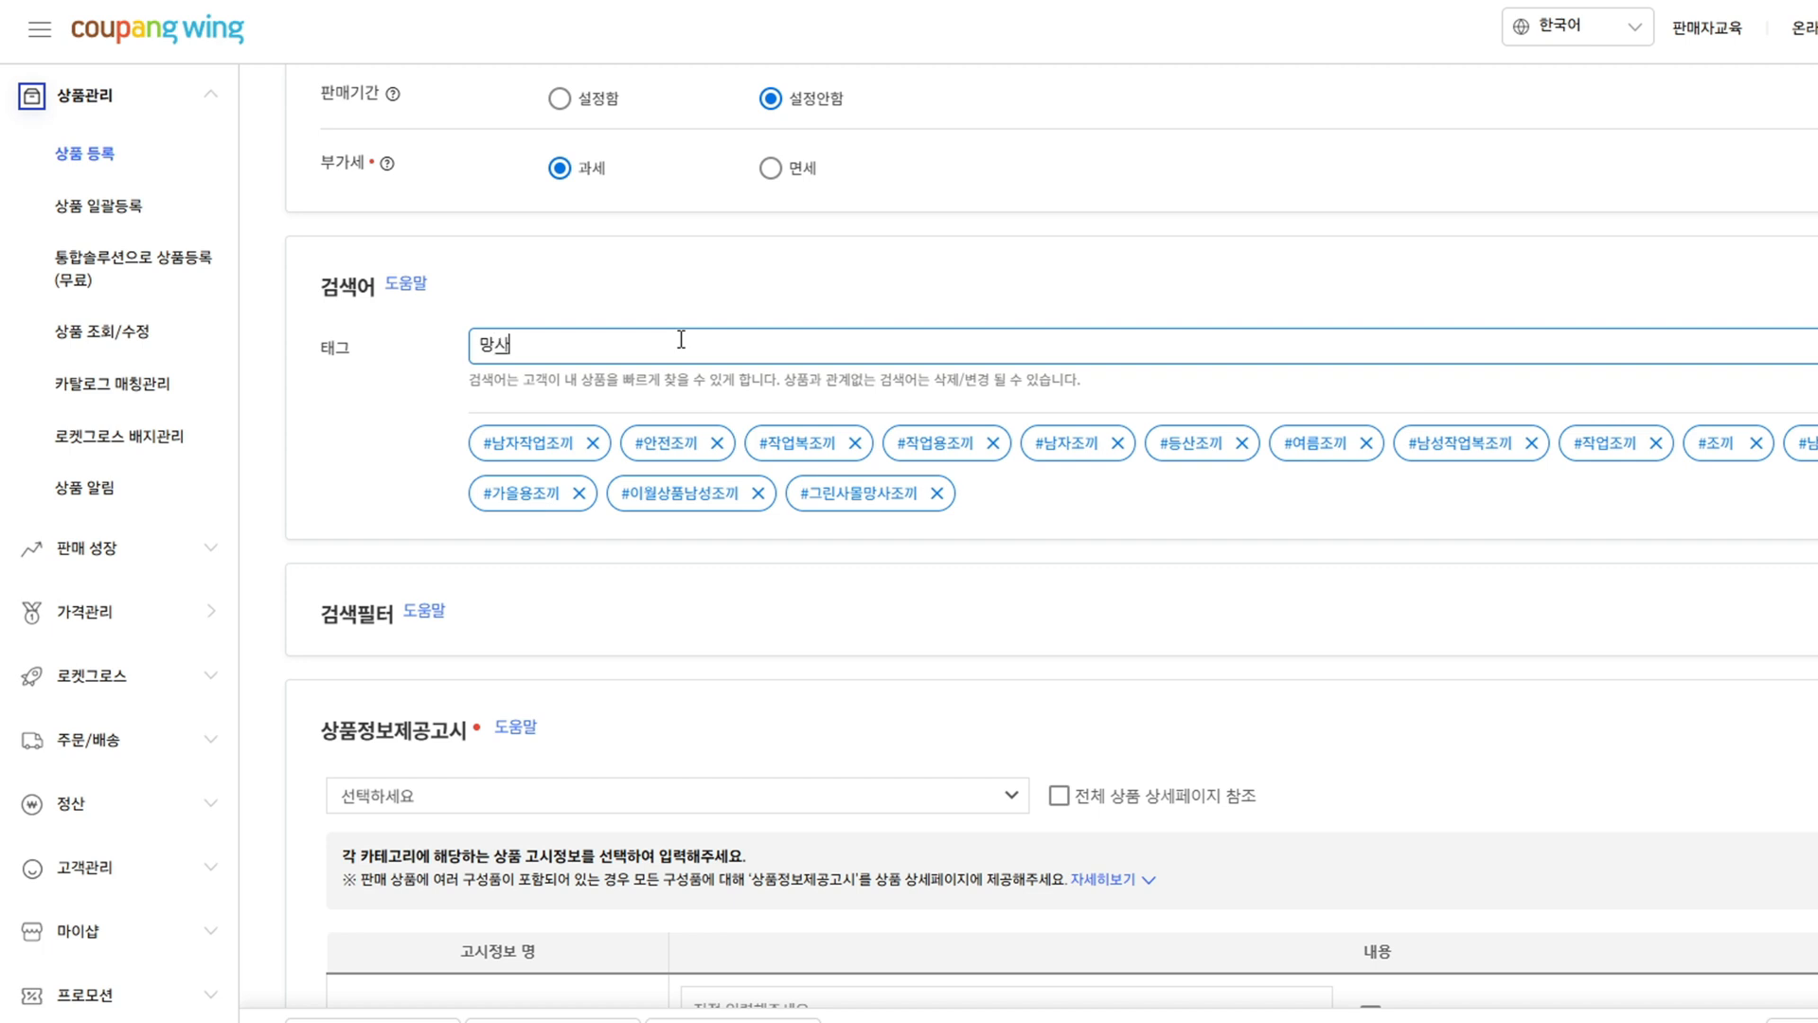
{"action": "type", "text": ", 안전조끼"}
{"action": "key", "text": "Return"}
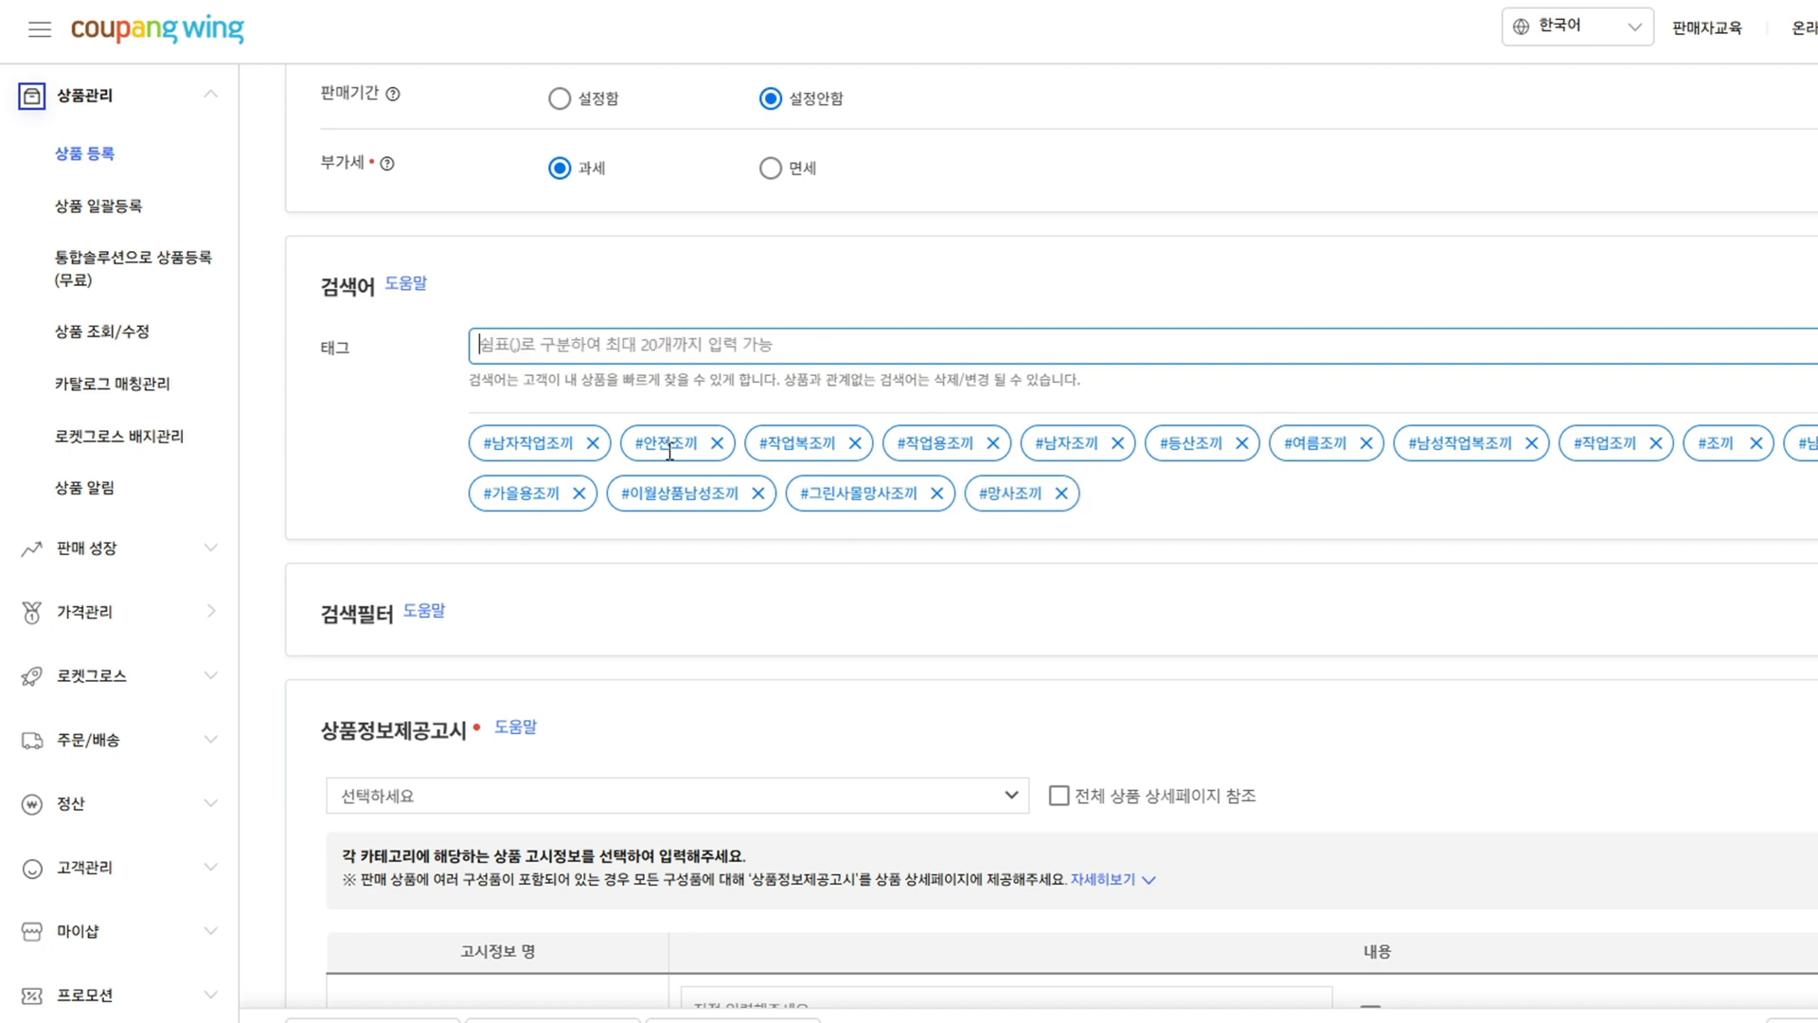
- Switch to the Coupang shopping site, review the 연관검색어 for 작업복조끼 and shorten the search term
{"action": "scroll", "coordinate": [674, 453], "scroll_direction": "down", "scroll_amount": 2}
{"action": "scroll", "coordinate": [901, 454], "scroll_direction": "up", "scroll_amount": 3}
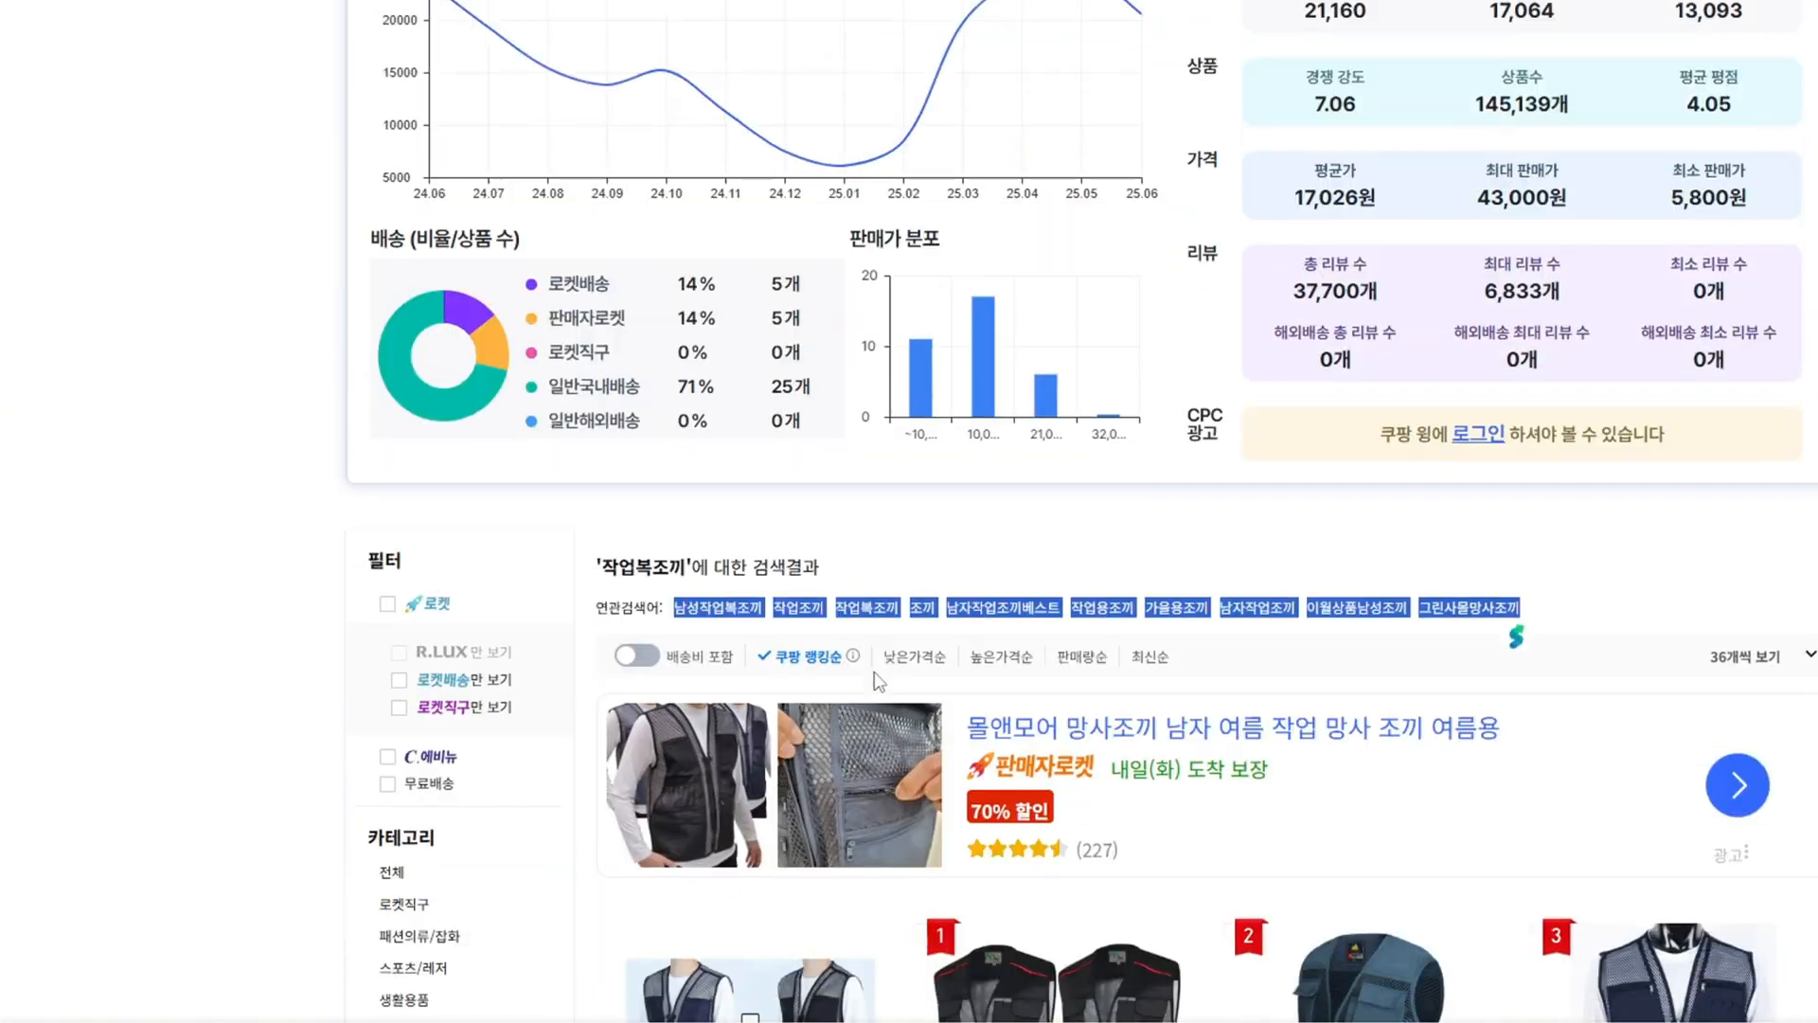
{"action": "left_click", "coordinate": [811, 558]}
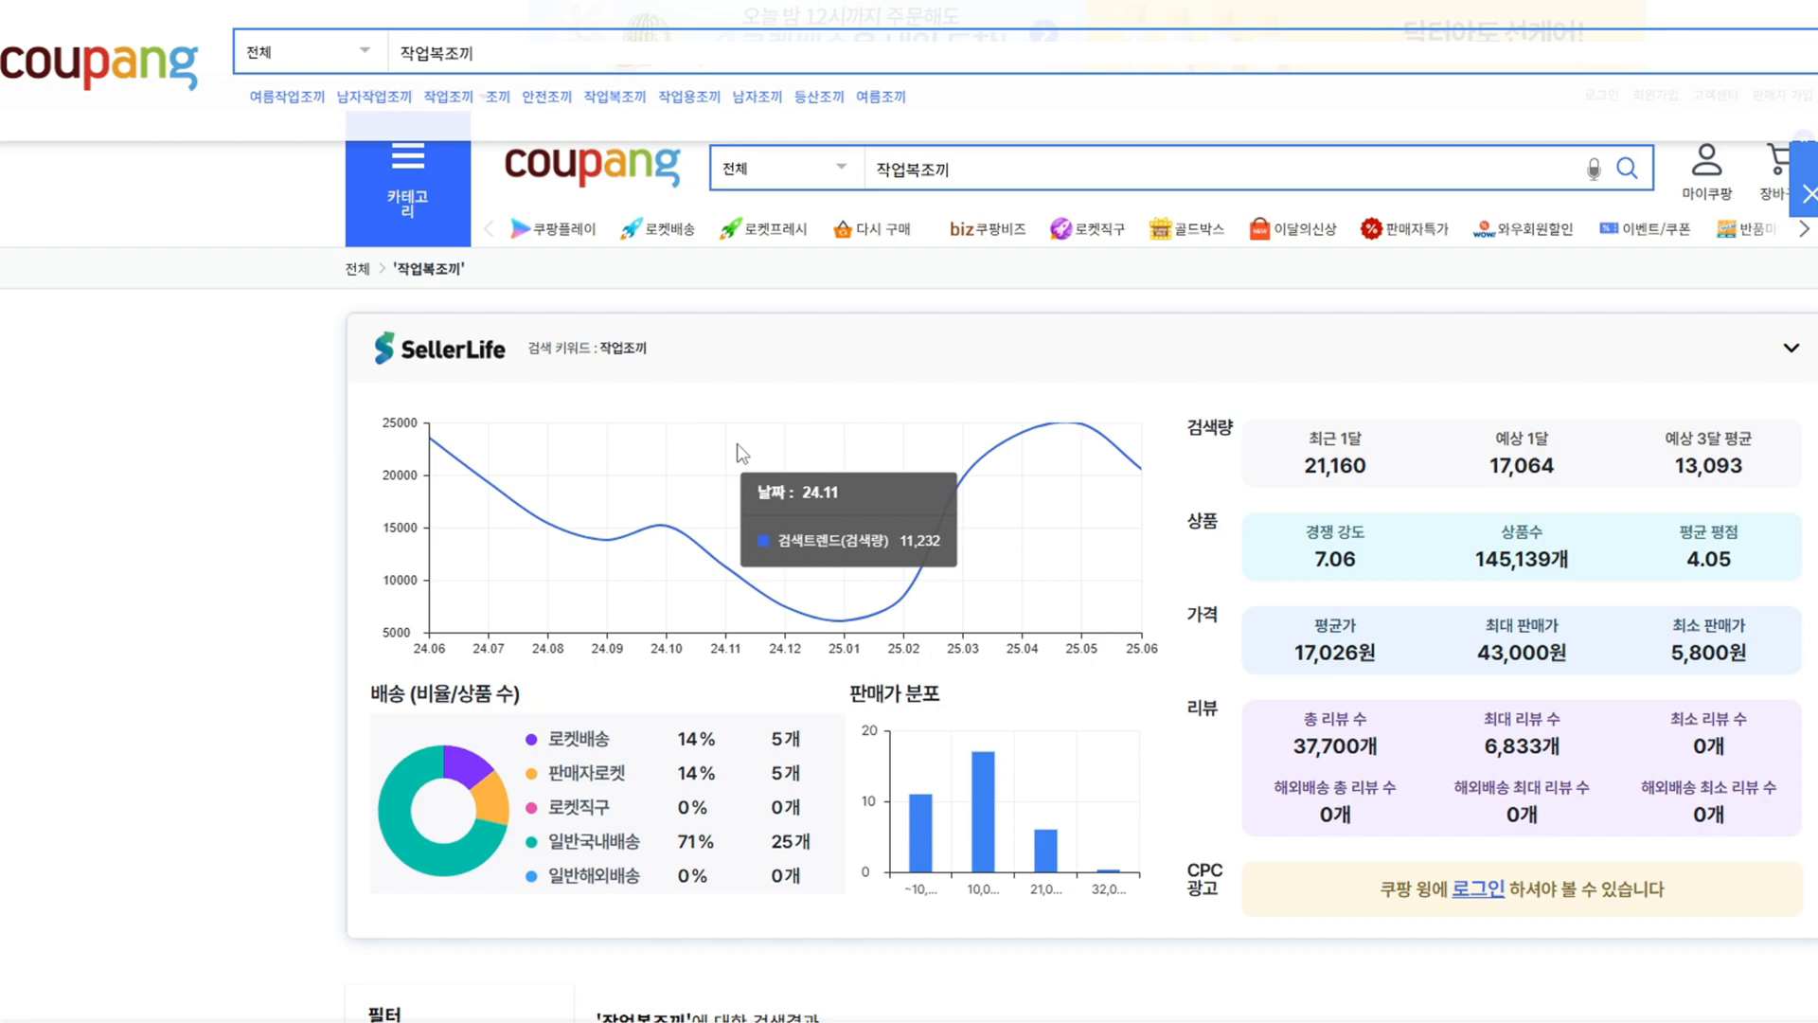
{"action": "scroll", "coordinate": [734, 605], "scroll_direction": "up", "scroll_amount": 5}
{"action": "left_click", "coordinate": [924, 170]}
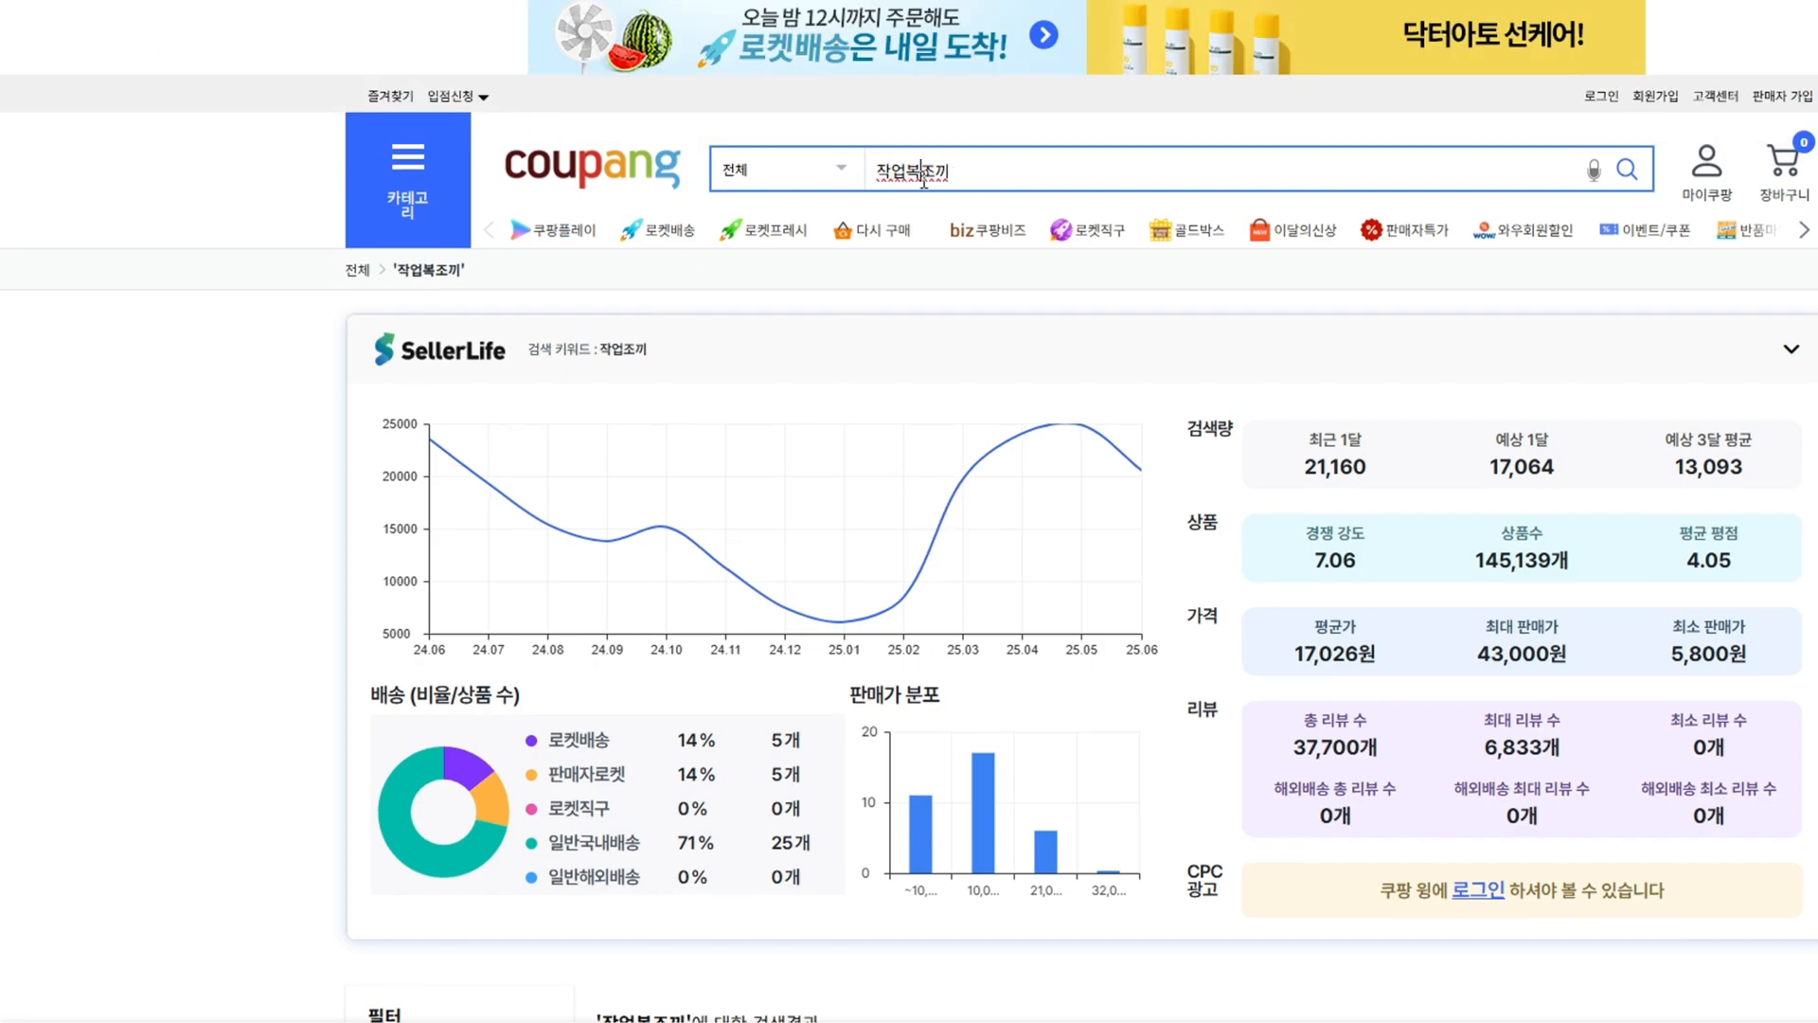
{"action": "key", "text": "BackSpace"}
{"action": "key", "text": "Return"}
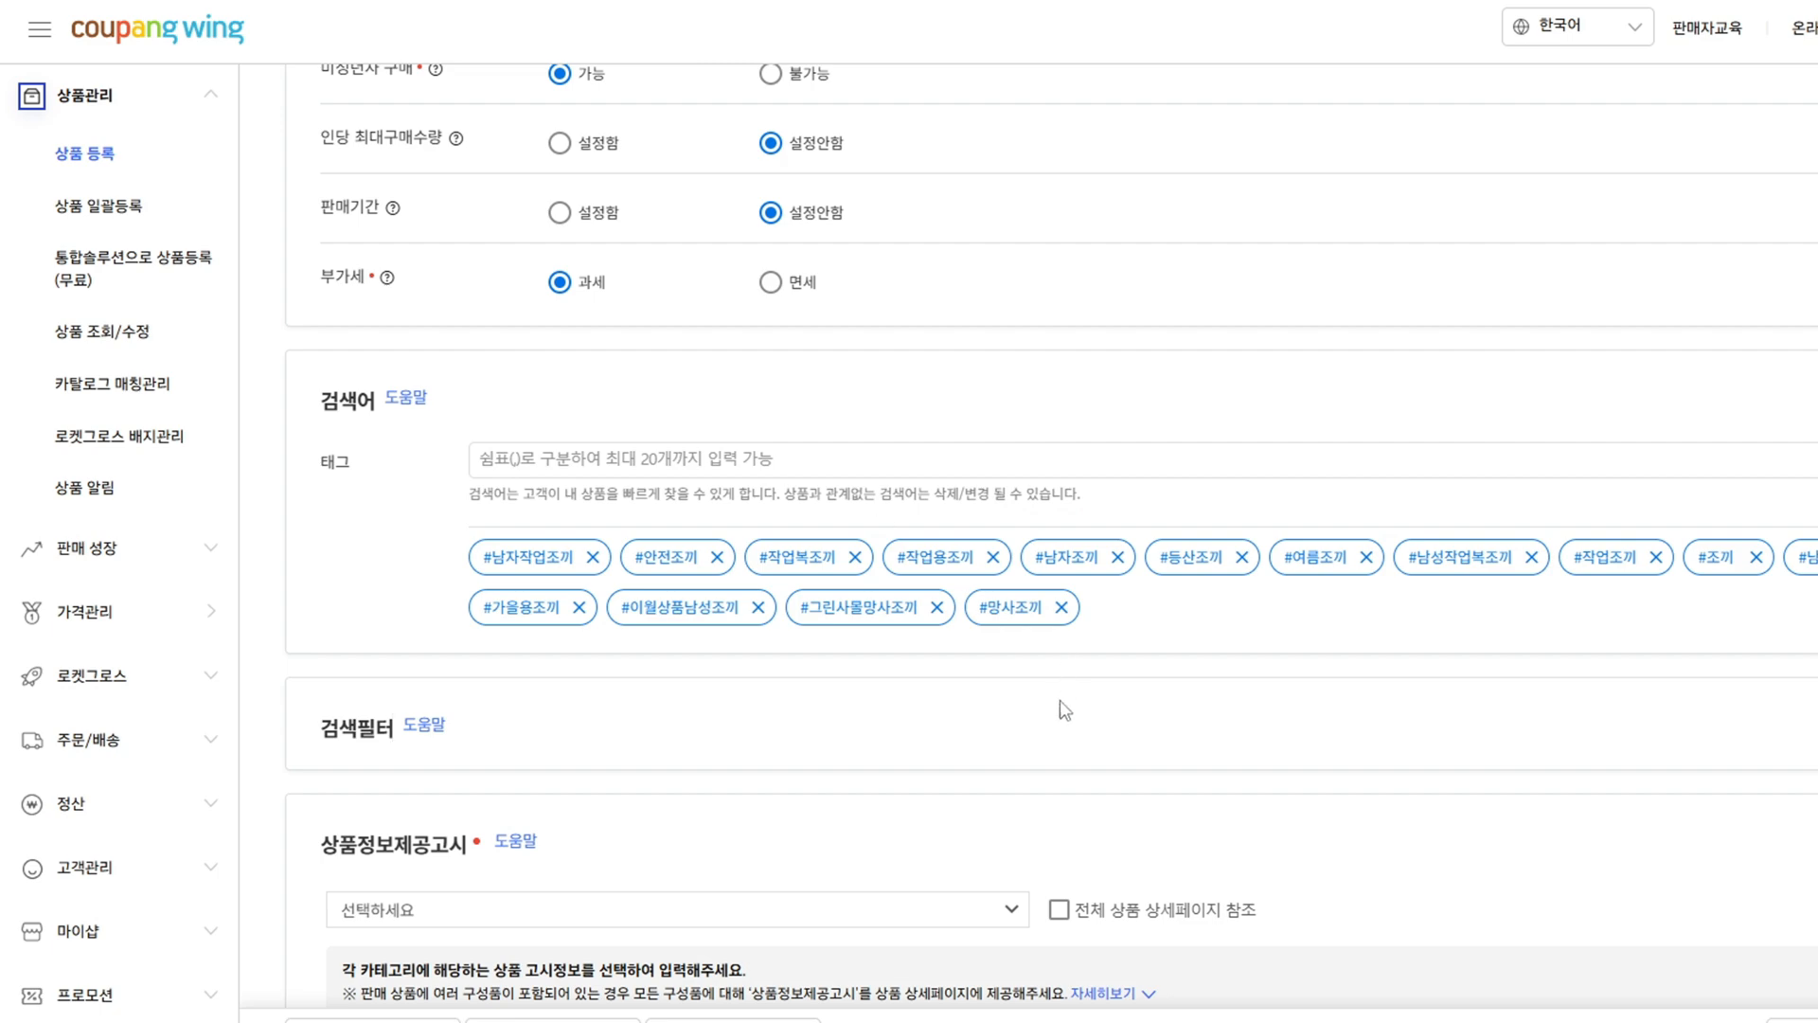
- Return to the Coupang Wing registration form and review it from the 노출상품명 down to the registered tags
{"action": "scroll", "coordinate": [1051, 757], "scroll_direction": "up", "scroll_amount": 10}
{"action": "scroll", "coordinate": [949, 869], "scroll_direction": "up", "scroll_amount": 20}
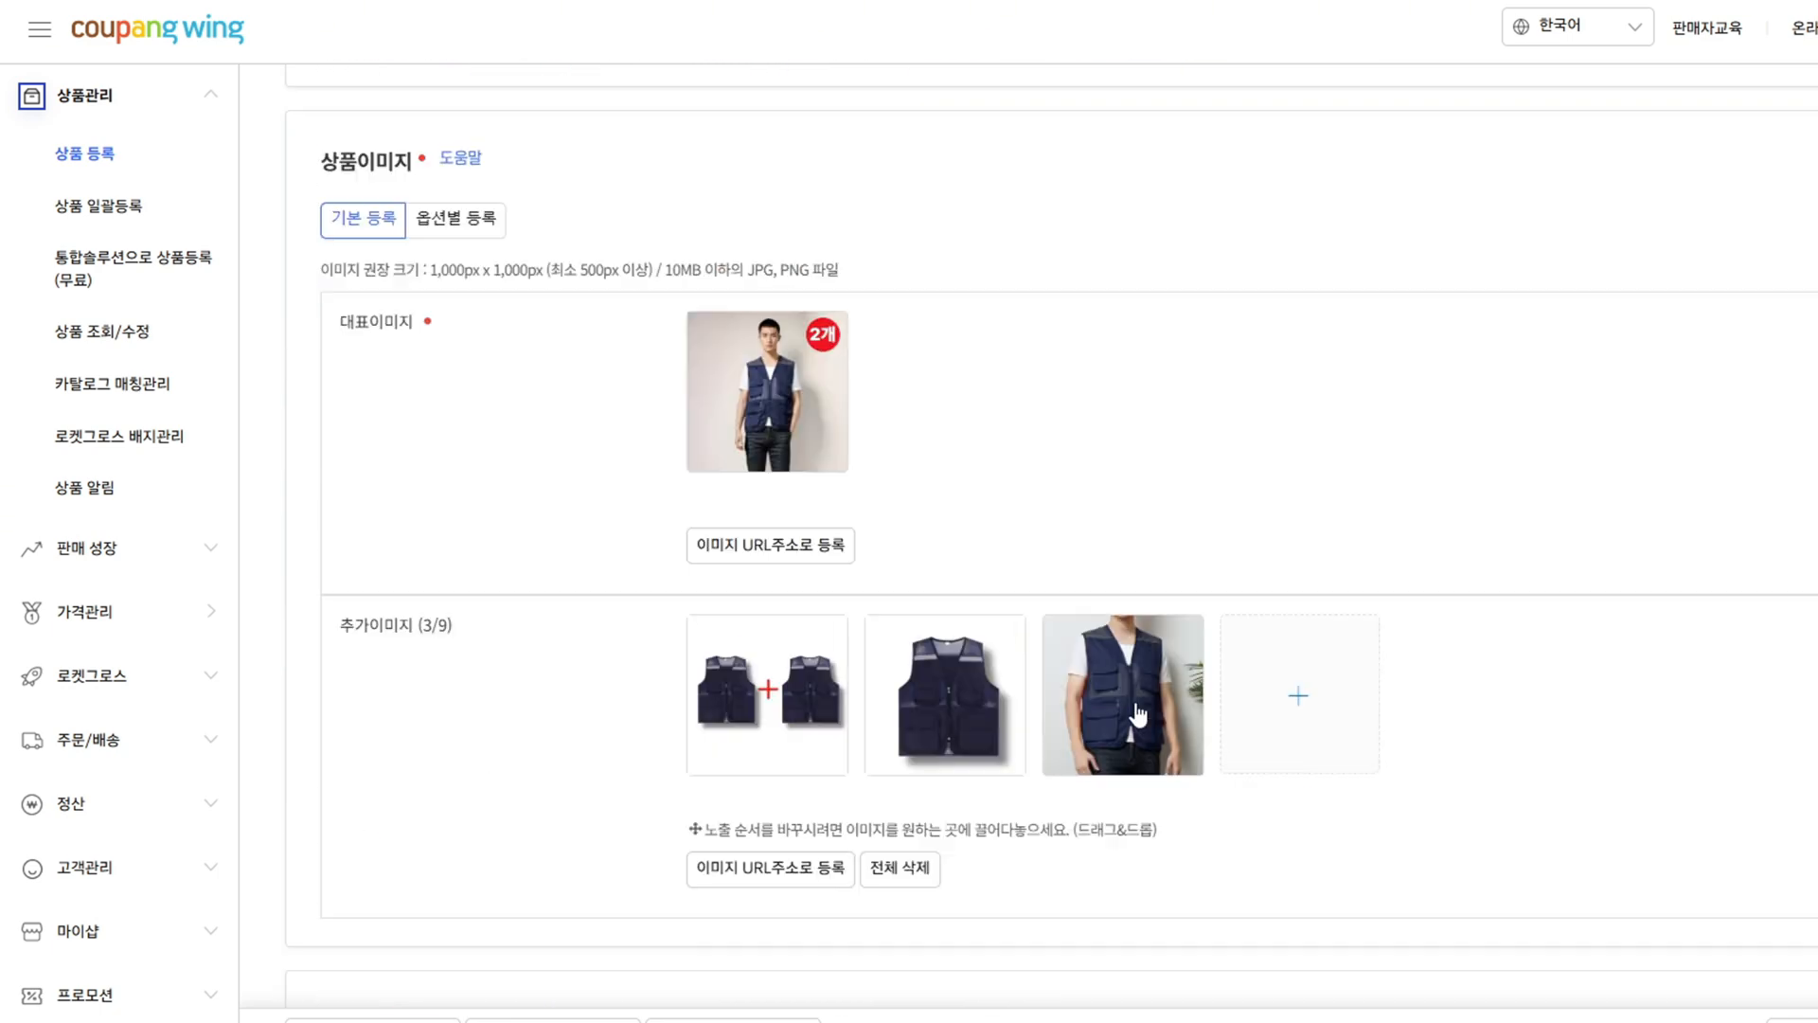
{"action": "scroll", "coordinate": [1108, 753], "scroll_direction": "up", "scroll_amount": 10}
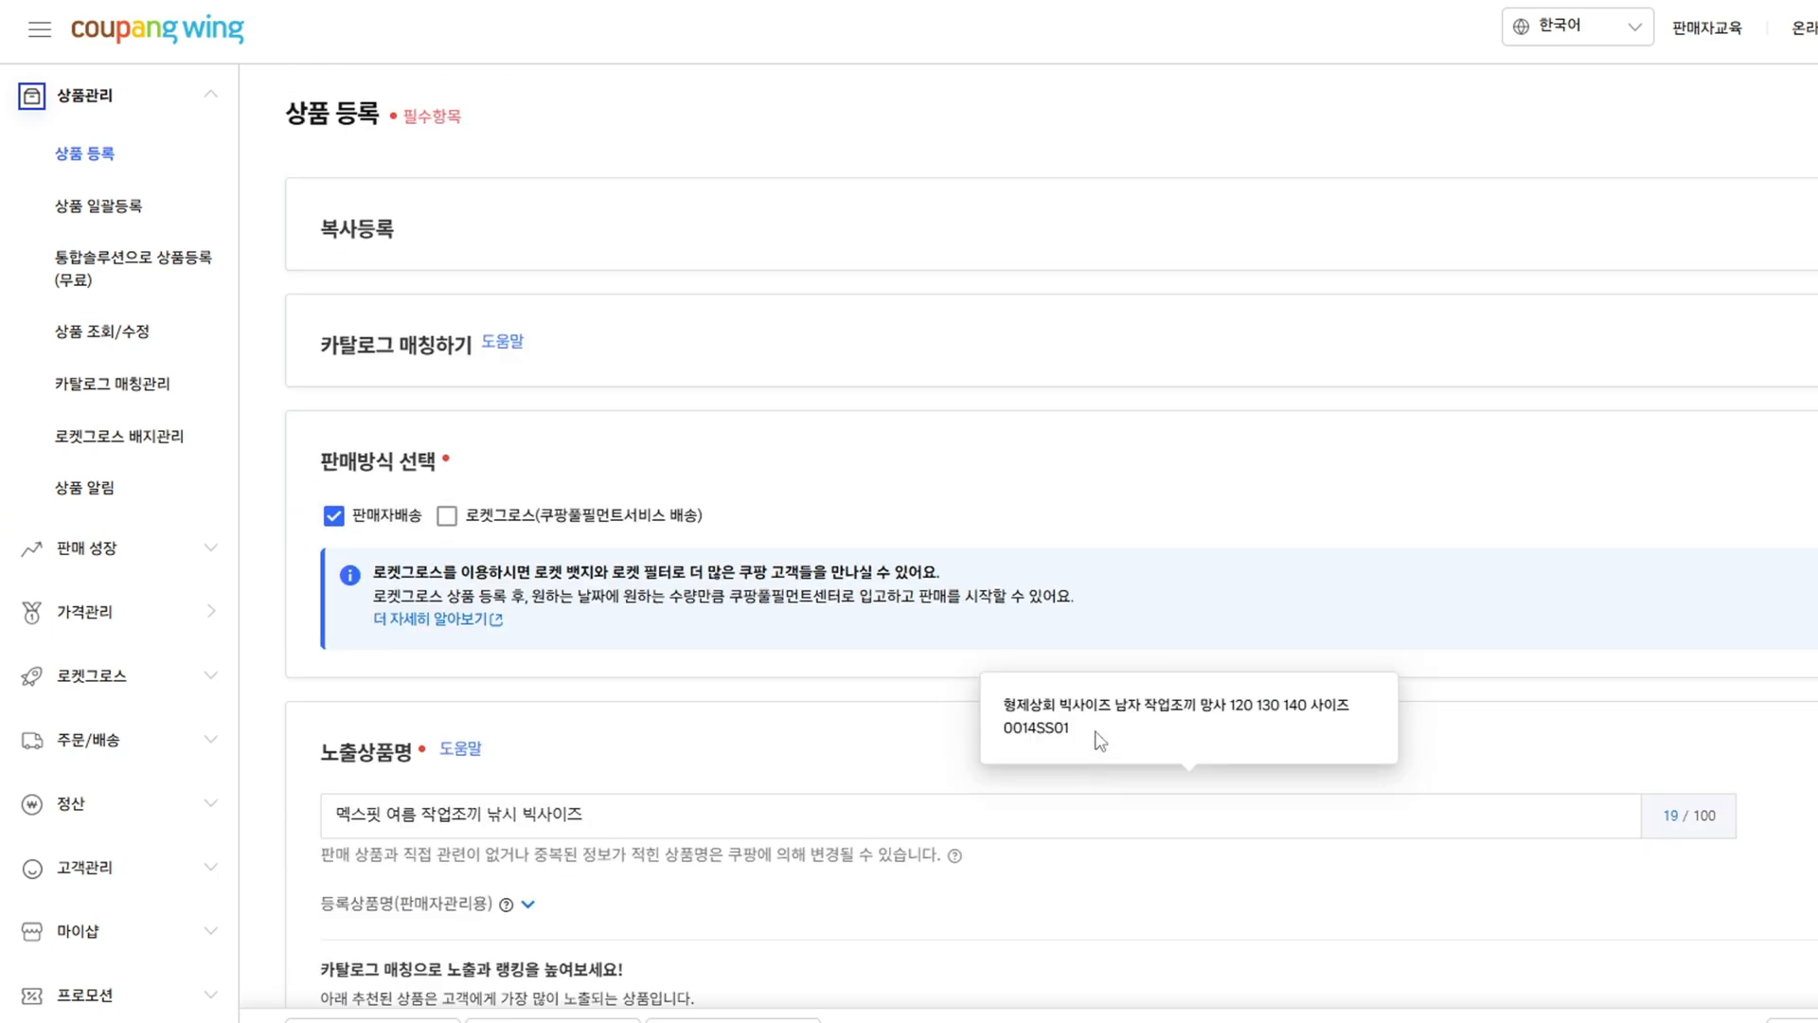
{"action": "scroll", "coordinate": [798, 640], "scroll_direction": "down", "scroll_amount": 15}
{"action": "scroll", "coordinate": [798, 640], "scroll_direction": "down", "scroll_amount": 20}
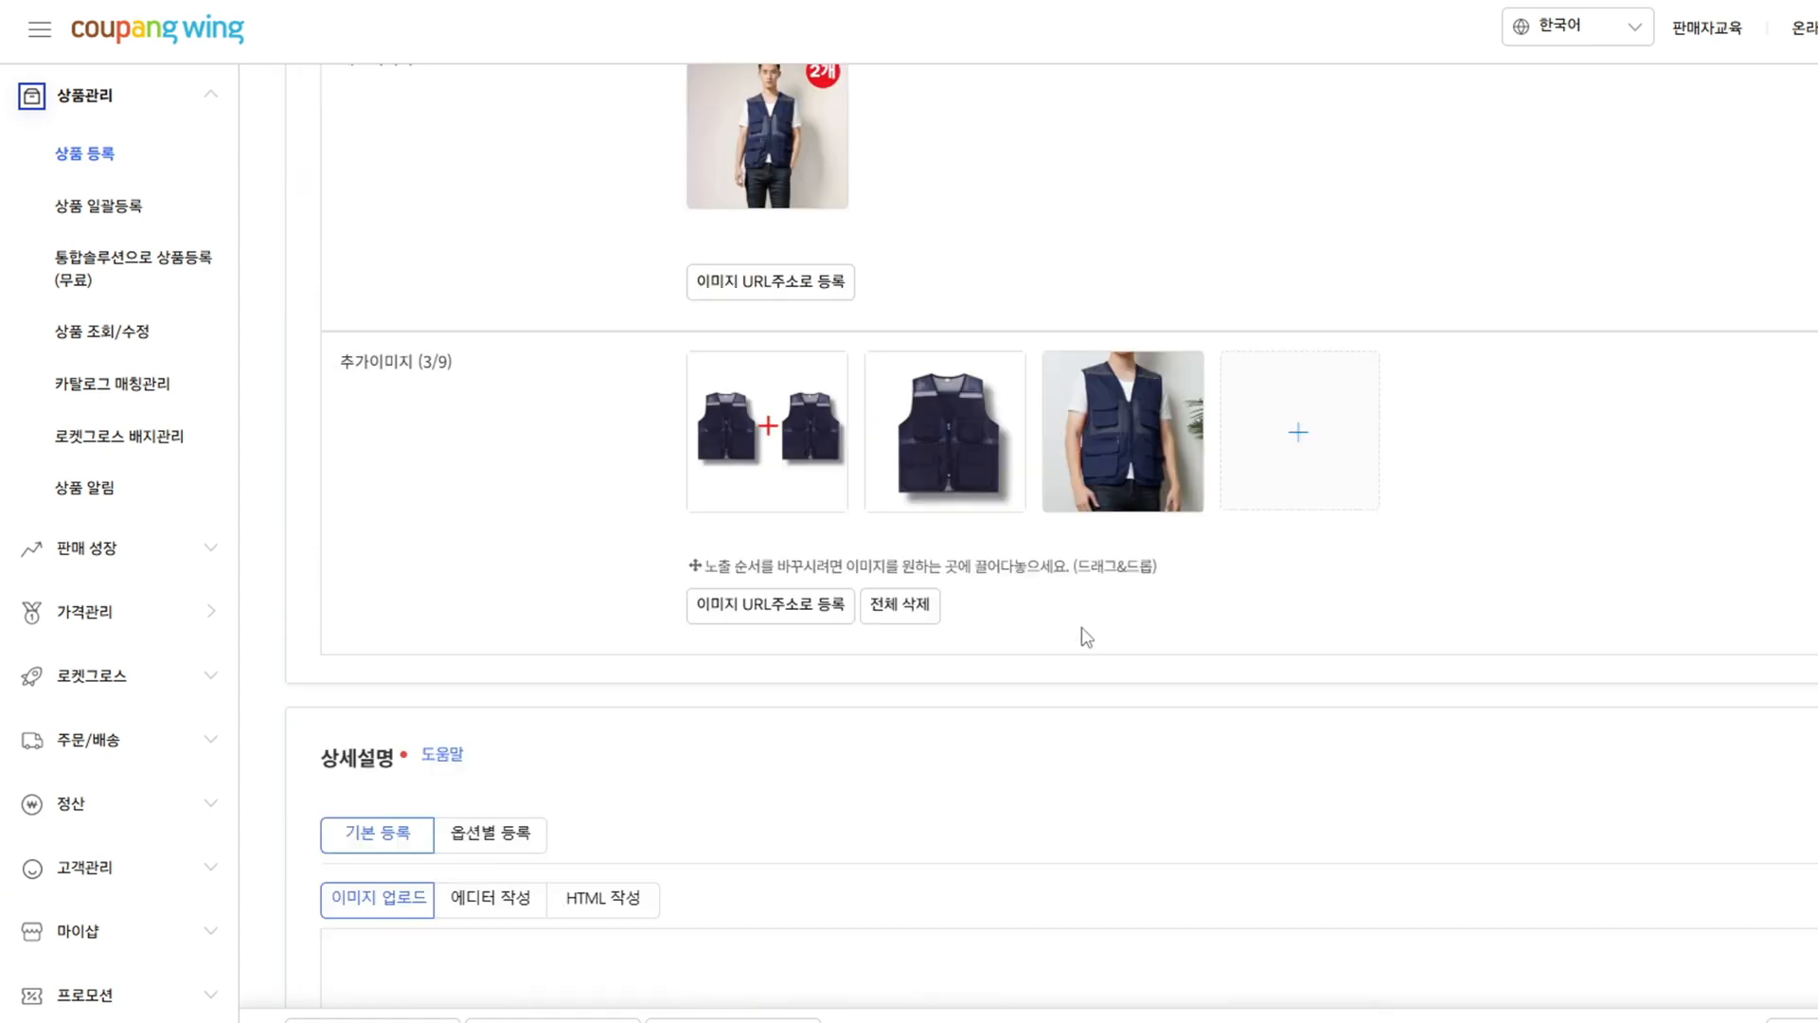
{"action": "scroll", "coordinate": [1124, 615], "scroll_direction": "down", "scroll_amount": 5}
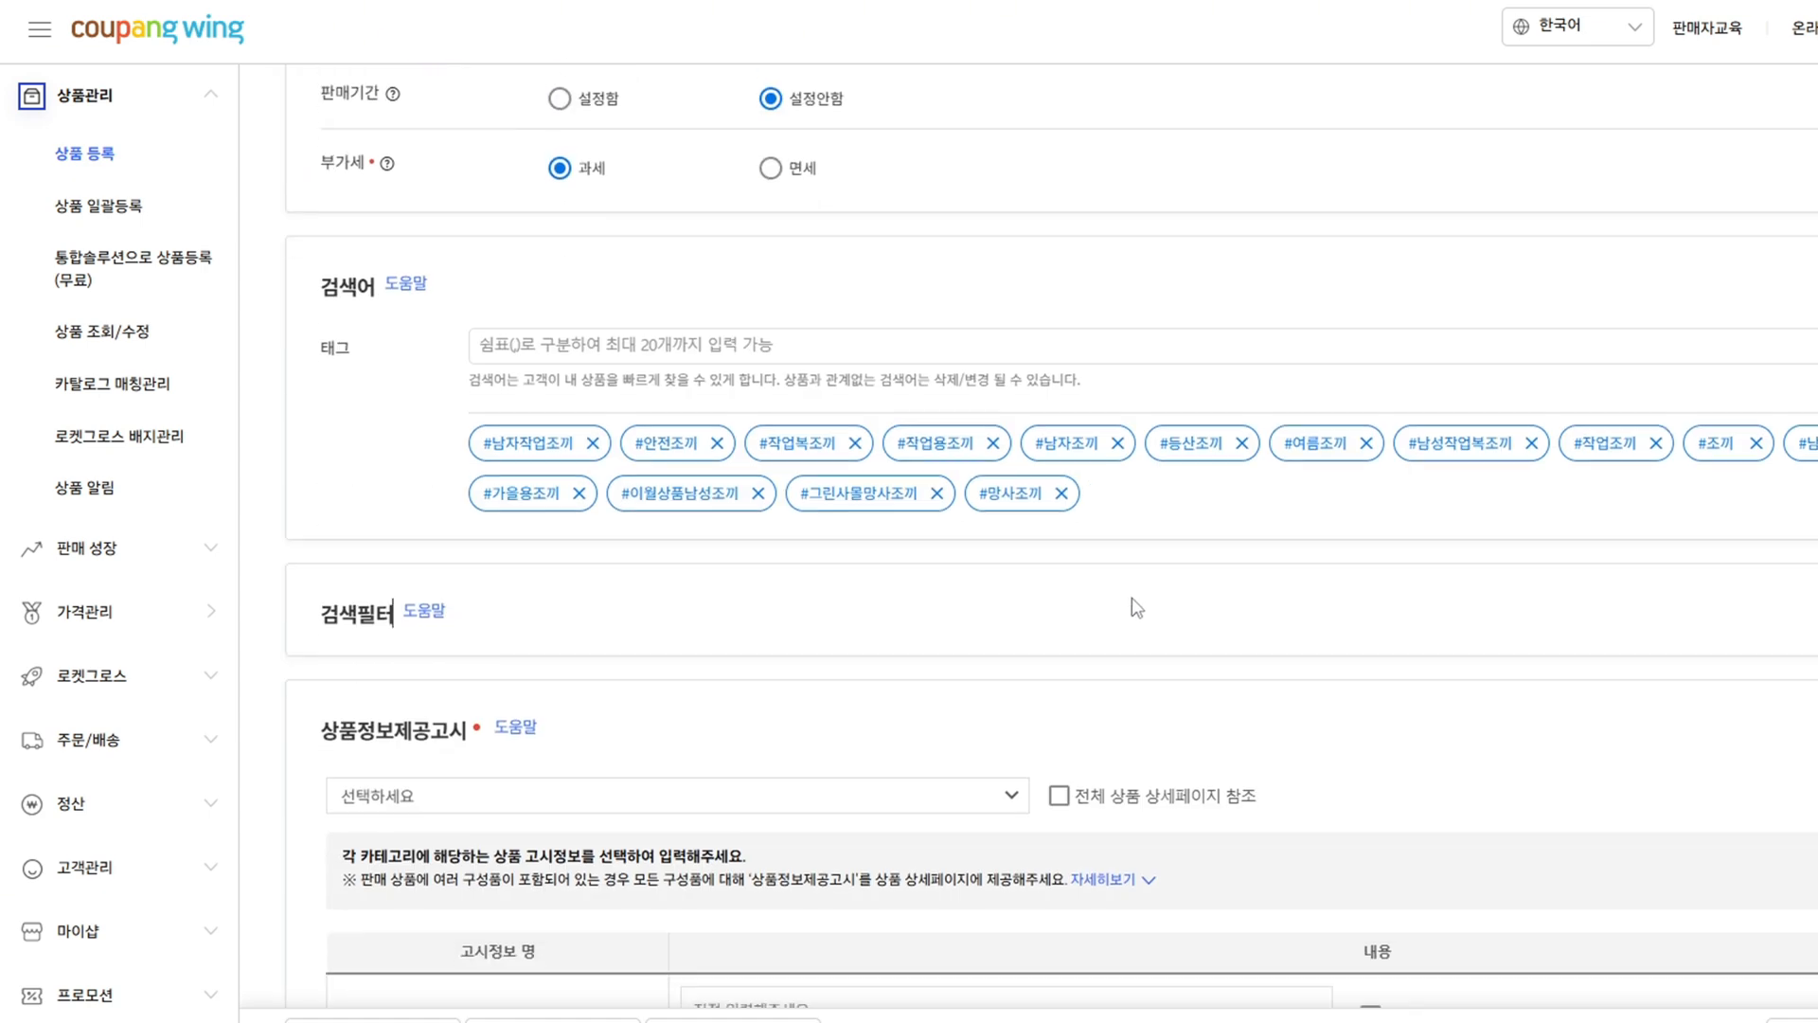
- Expand the 검색필터 section and review the filter attributes offered for the 네이비 S option
{"action": "scroll", "coordinate": [954, 561], "scroll_direction": "down", "scroll_amount": 2}
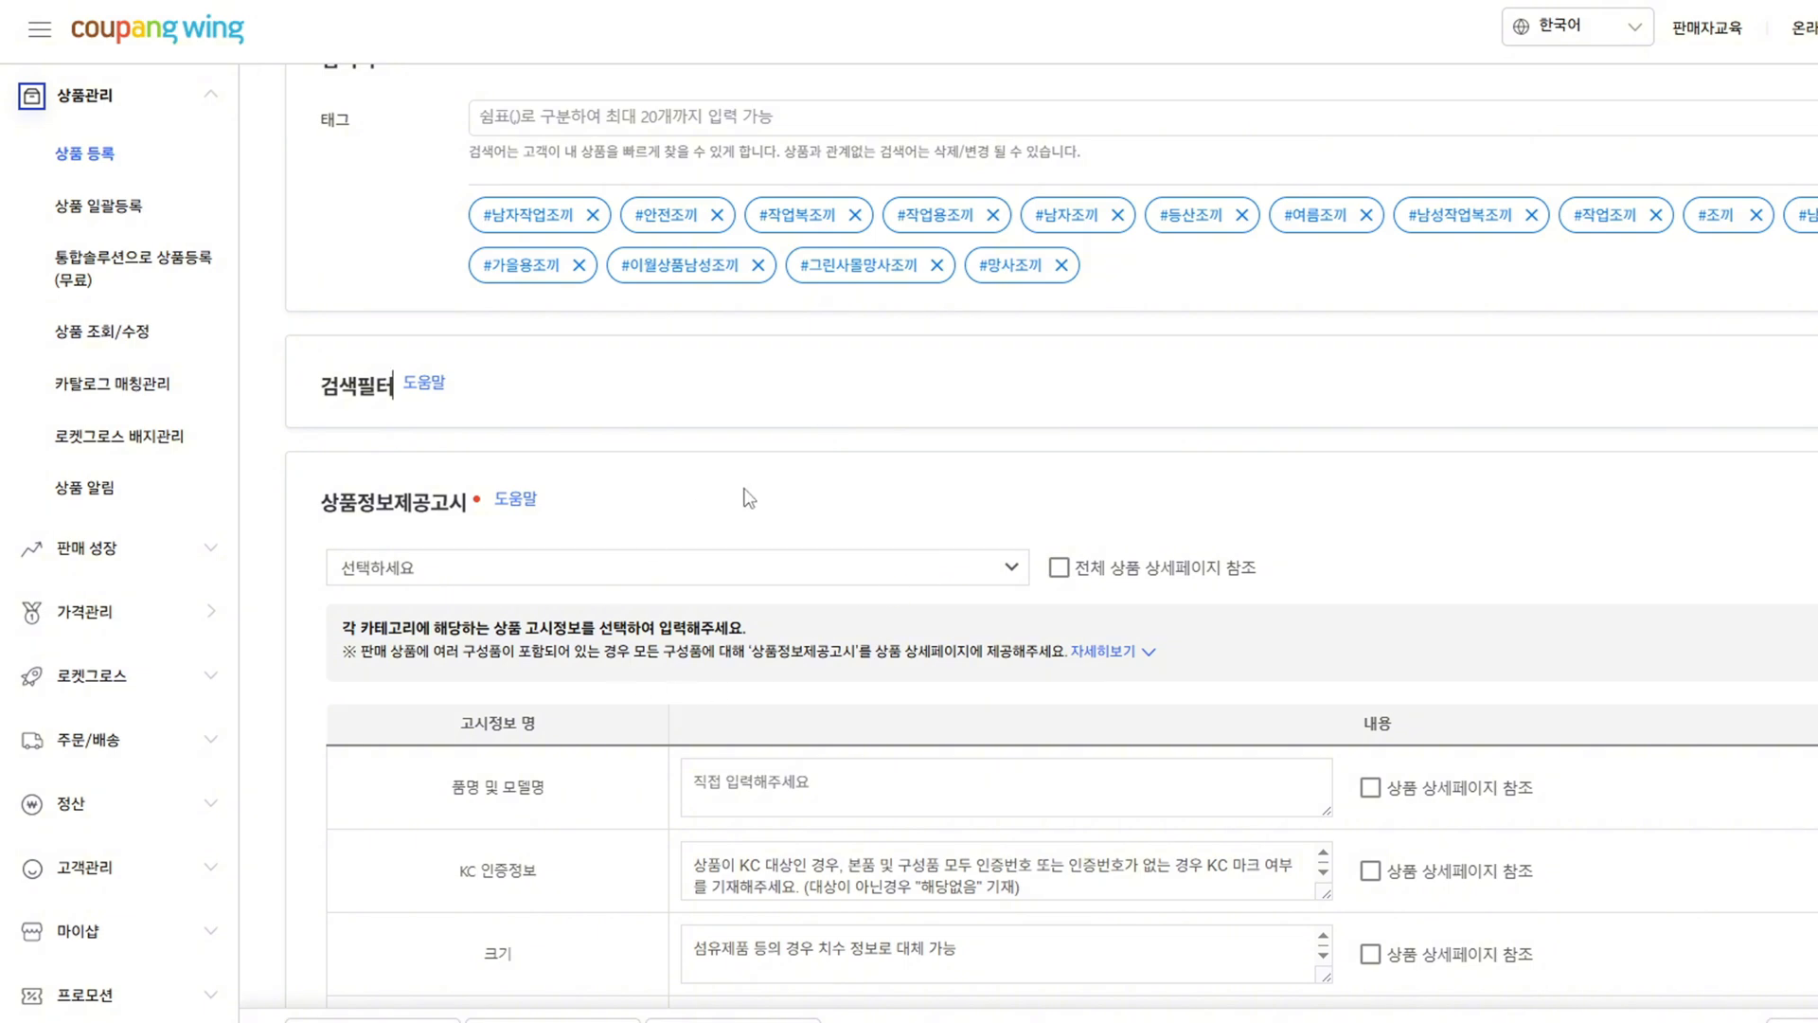
{"action": "scroll", "coordinate": [902, 366], "scroll_direction": "down", "scroll_amount": 1}
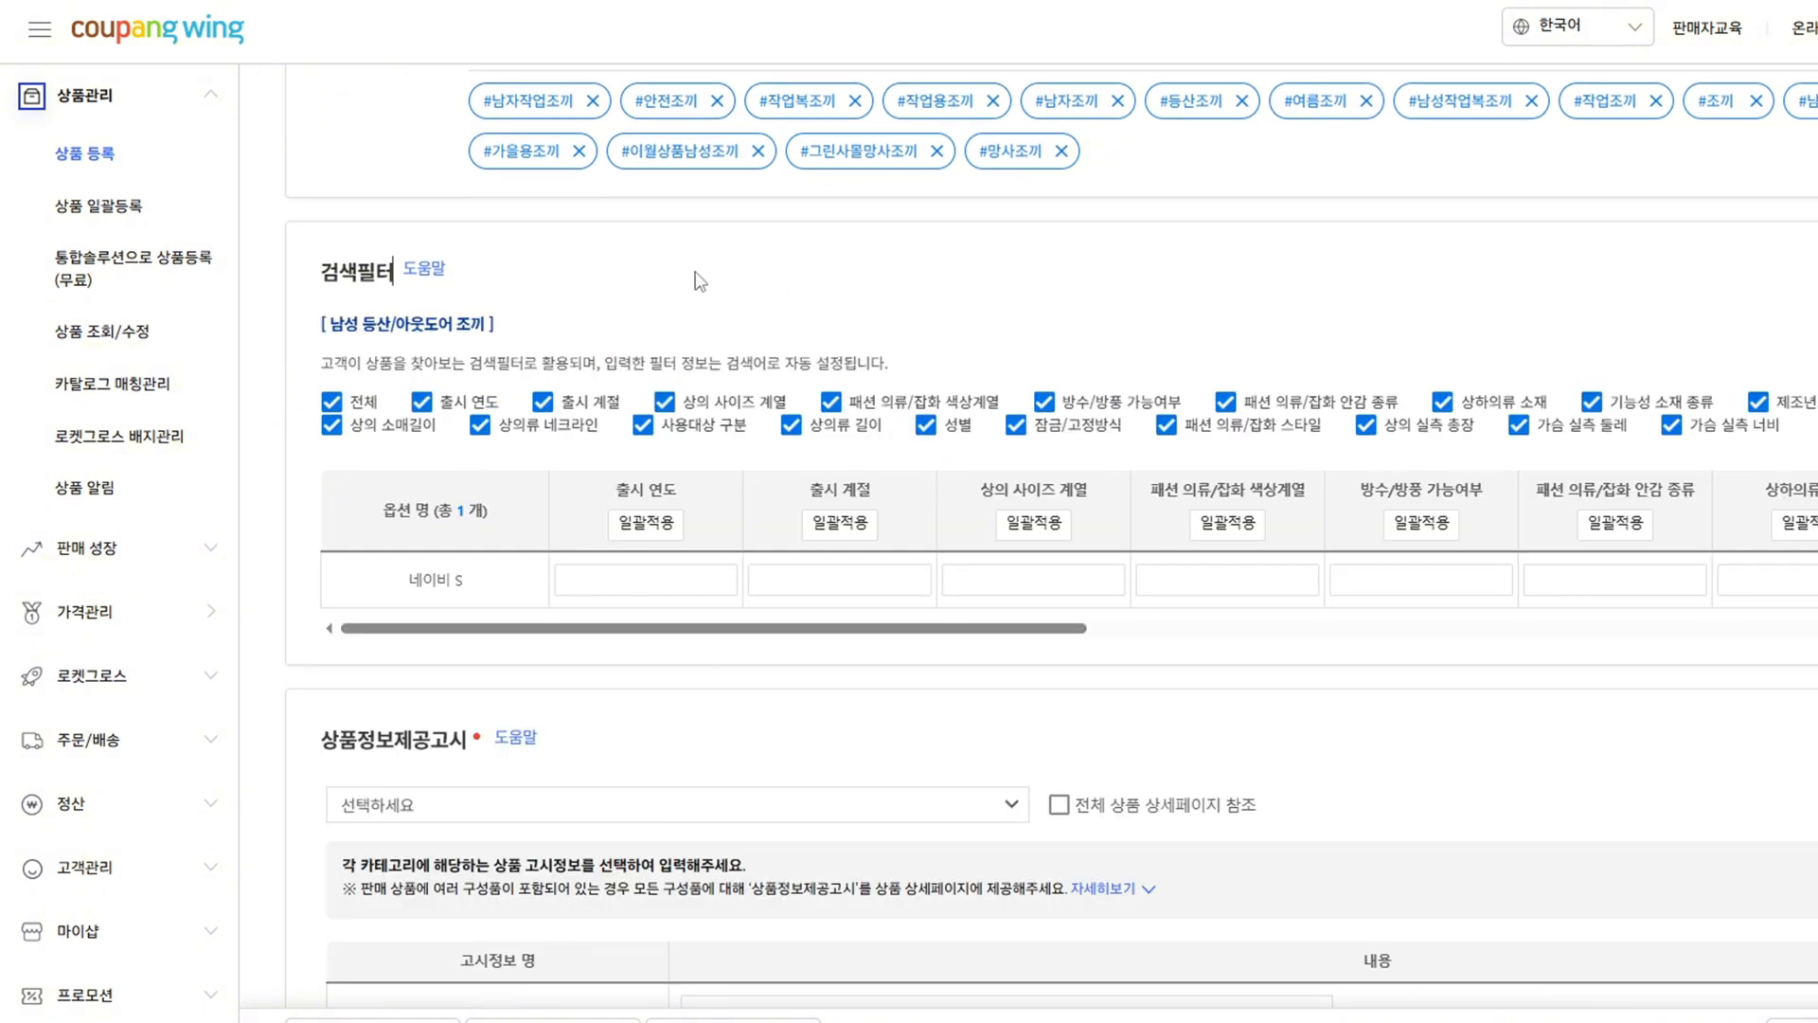
{"action": "left_click", "coordinate": [549, 292]}
{"action": "left_click", "coordinate": [332, 401]}
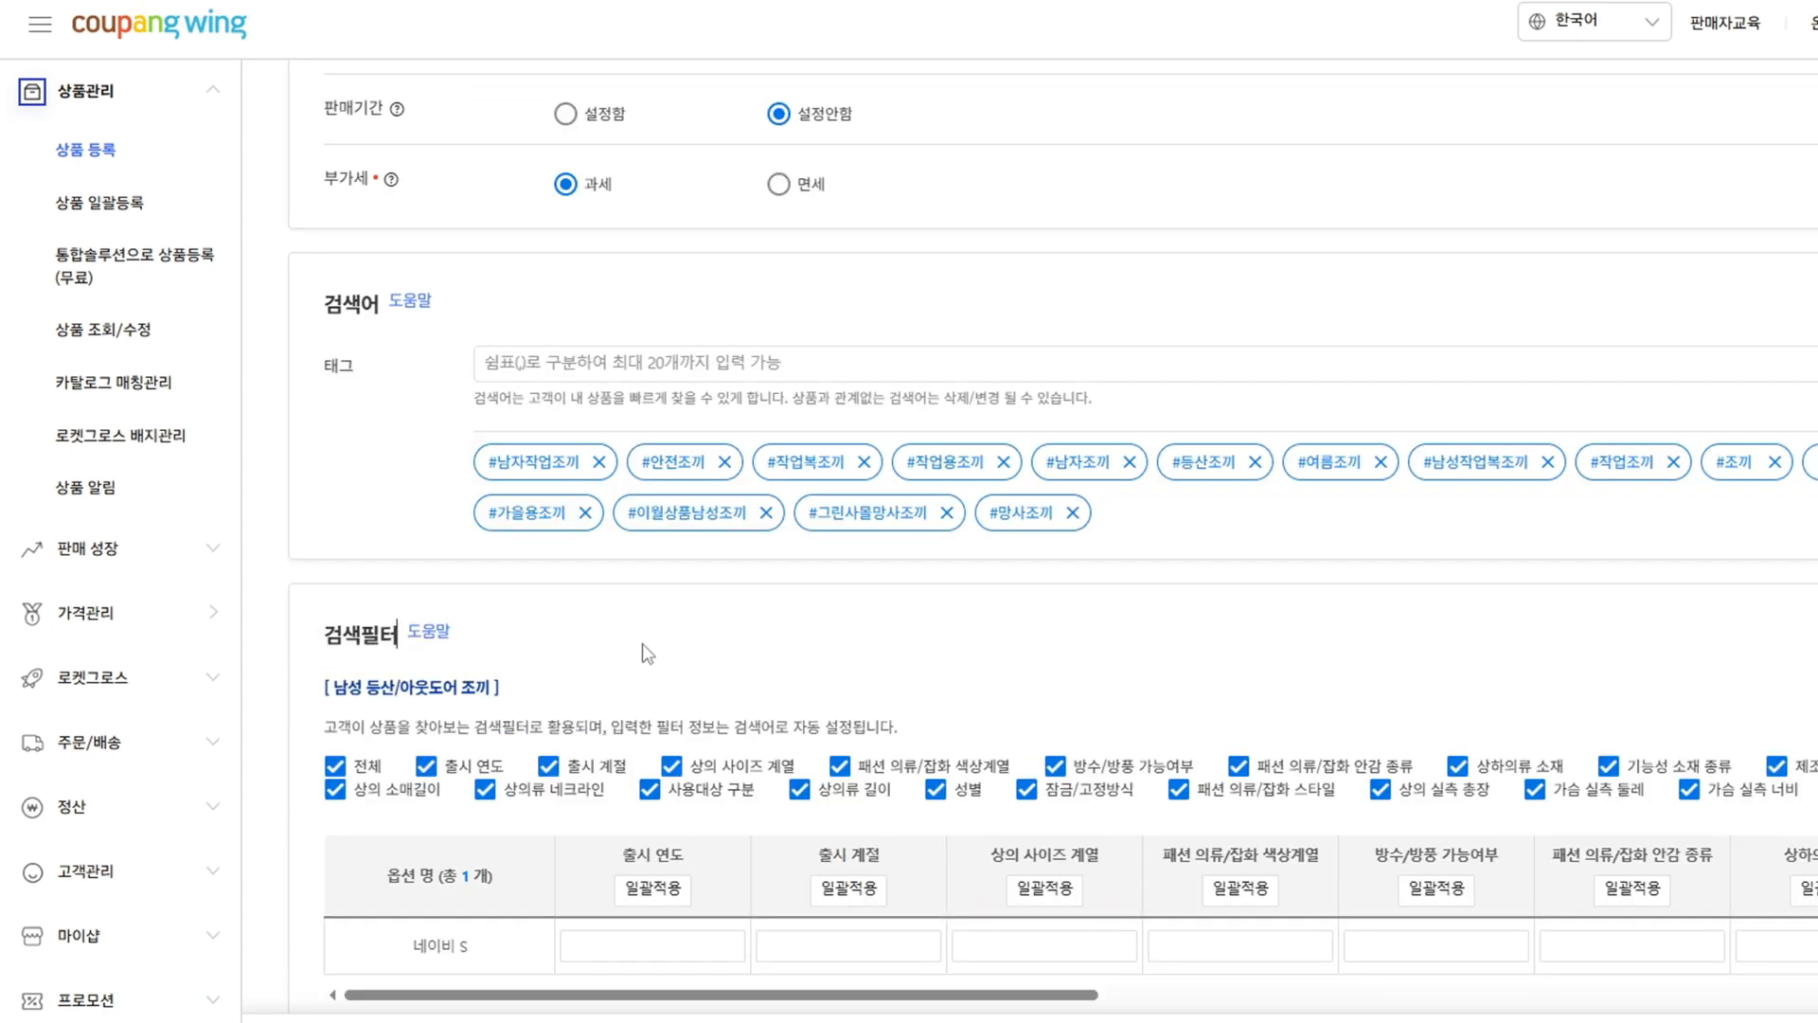
{"action": "scroll", "coordinate": [642, 650], "scroll_direction": "down", "scroll_amount": 3}
{"action": "scroll", "coordinate": [985, 627], "scroll_direction": "down", "scroll_amount": 2}
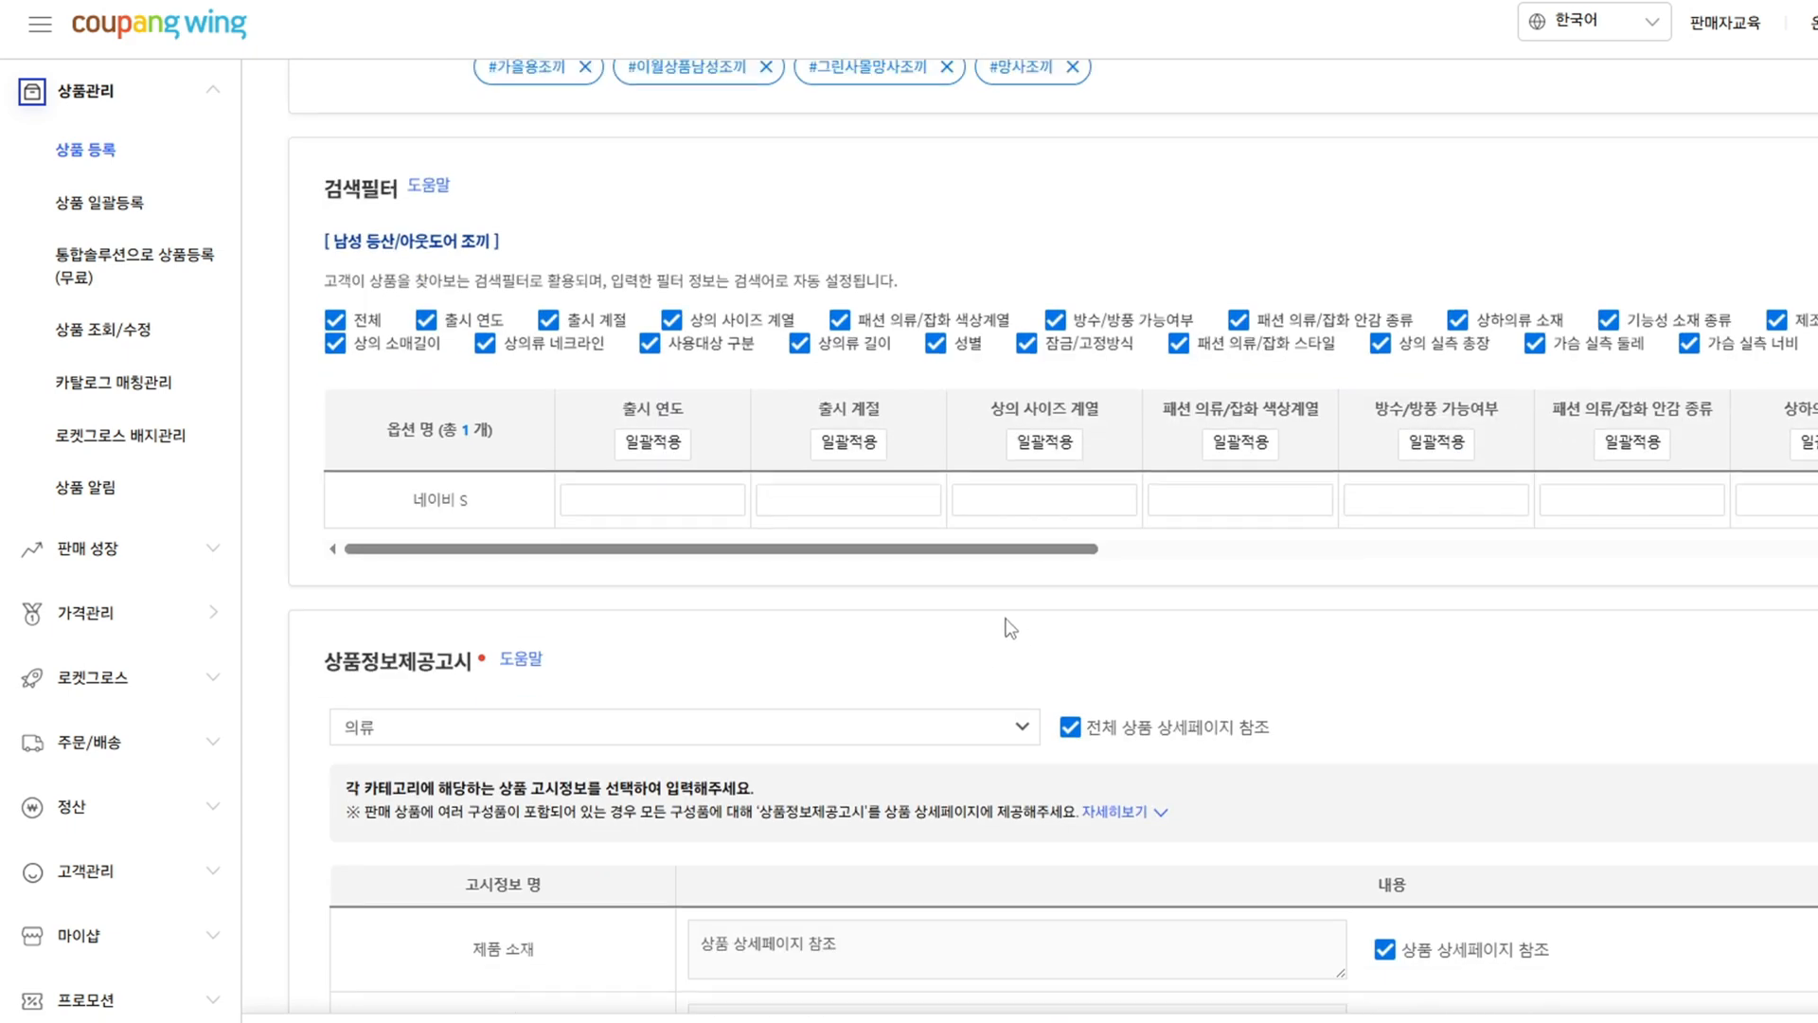
{"action": "scroll", "coordinate": [1006, 621], "scroll_direction": "up", "scroll_amount": 2}
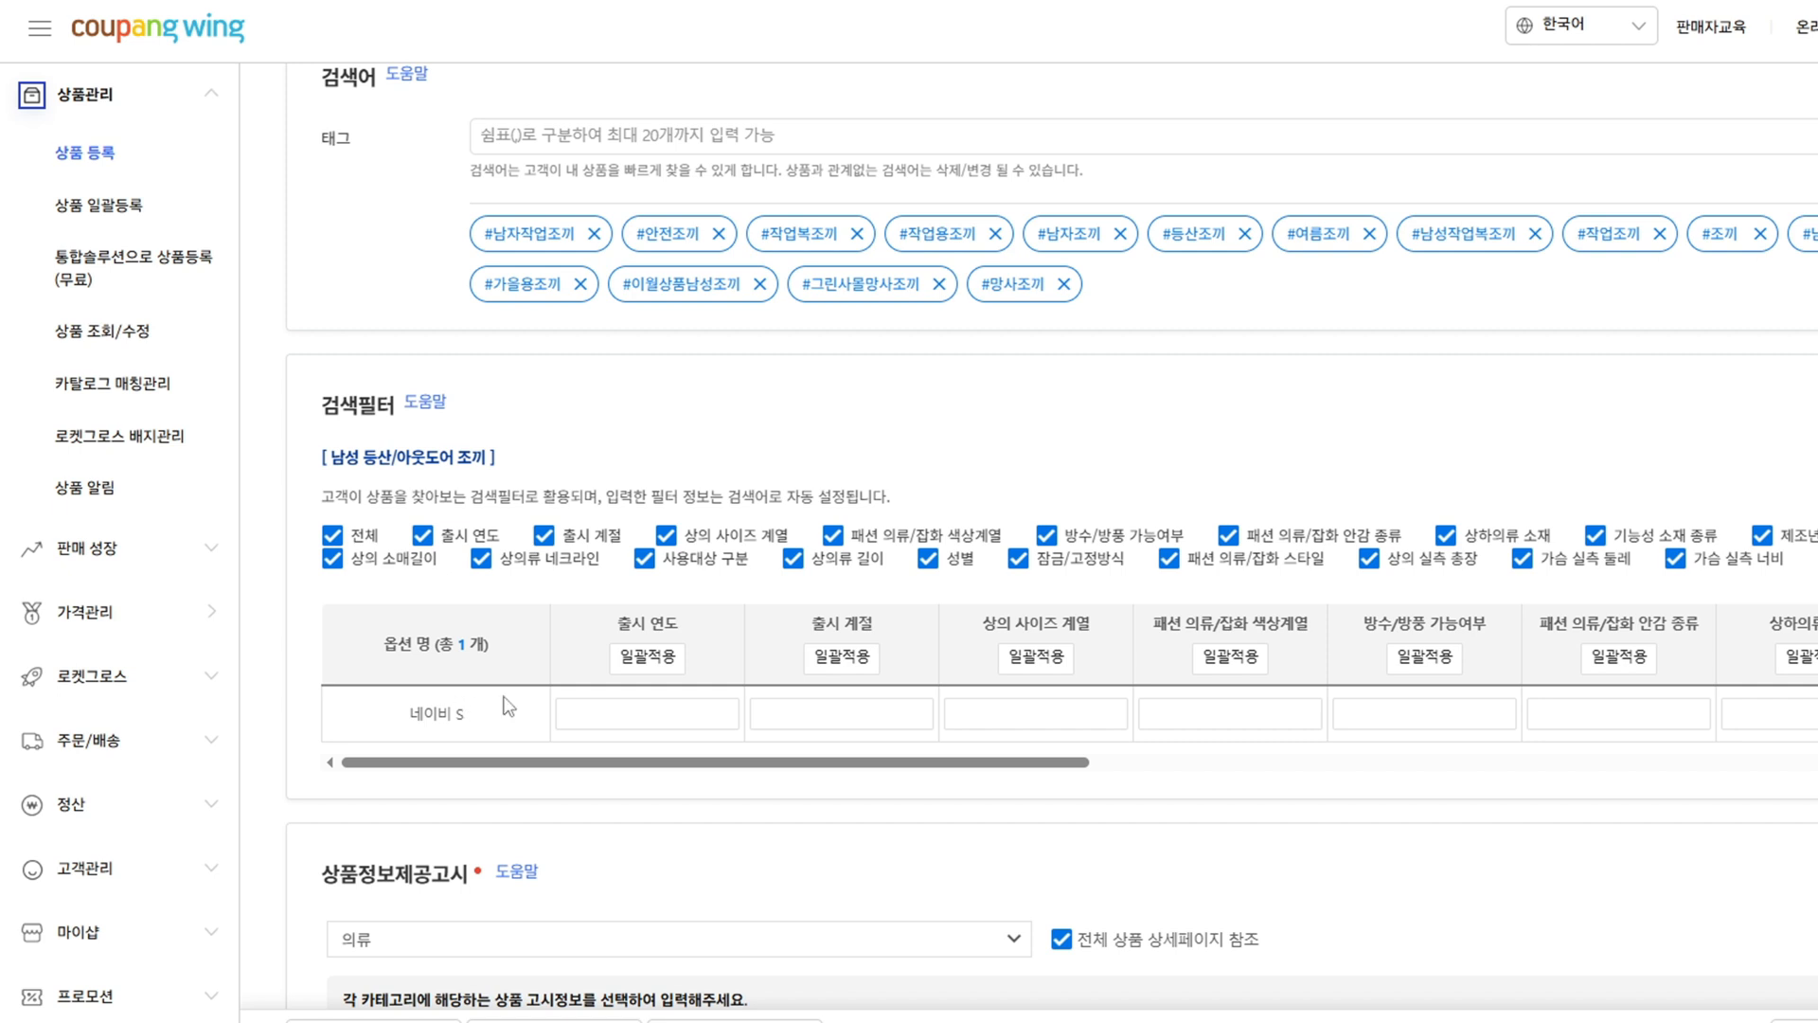
- Exclude 출시 연도, 출시 계절, 상의 소매길이, 상의류 네크라인, 사용대상 구분 and 상의류 길이 from the search filters
{"action": "left_click", "coordinate": [424, 536]}
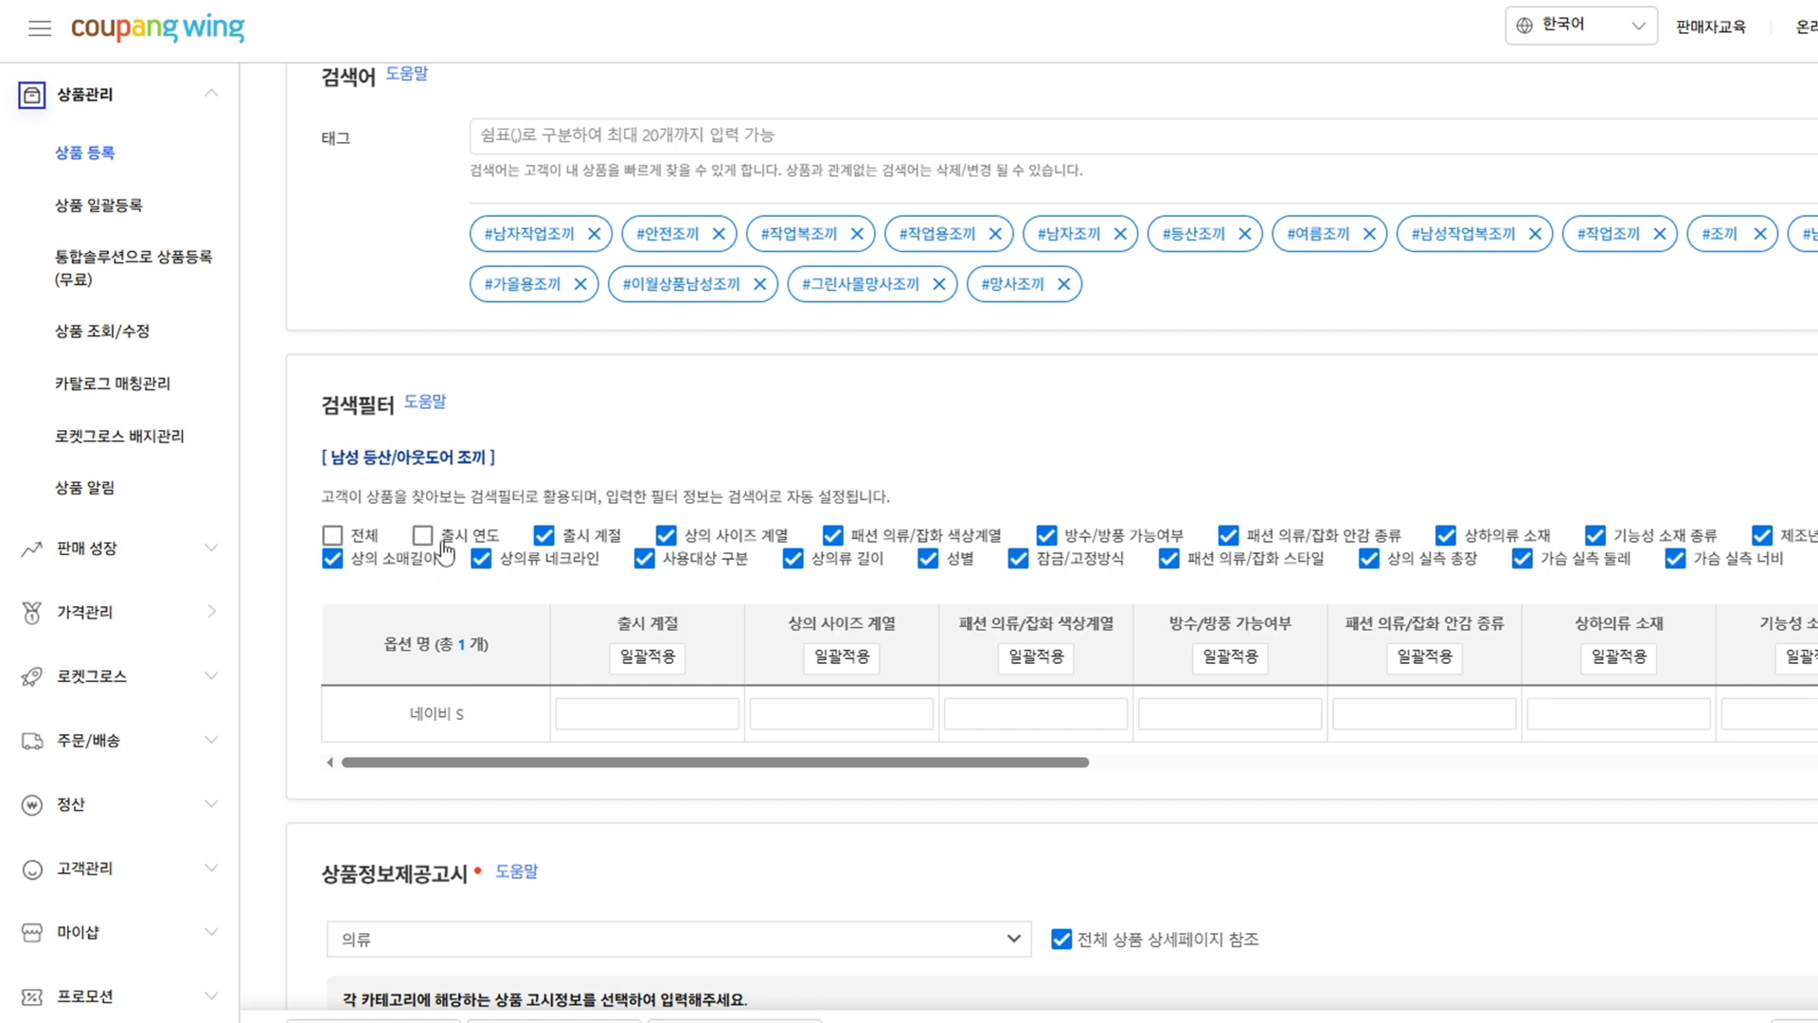
{"action": "left_click", "coordinate": [374, 566]}
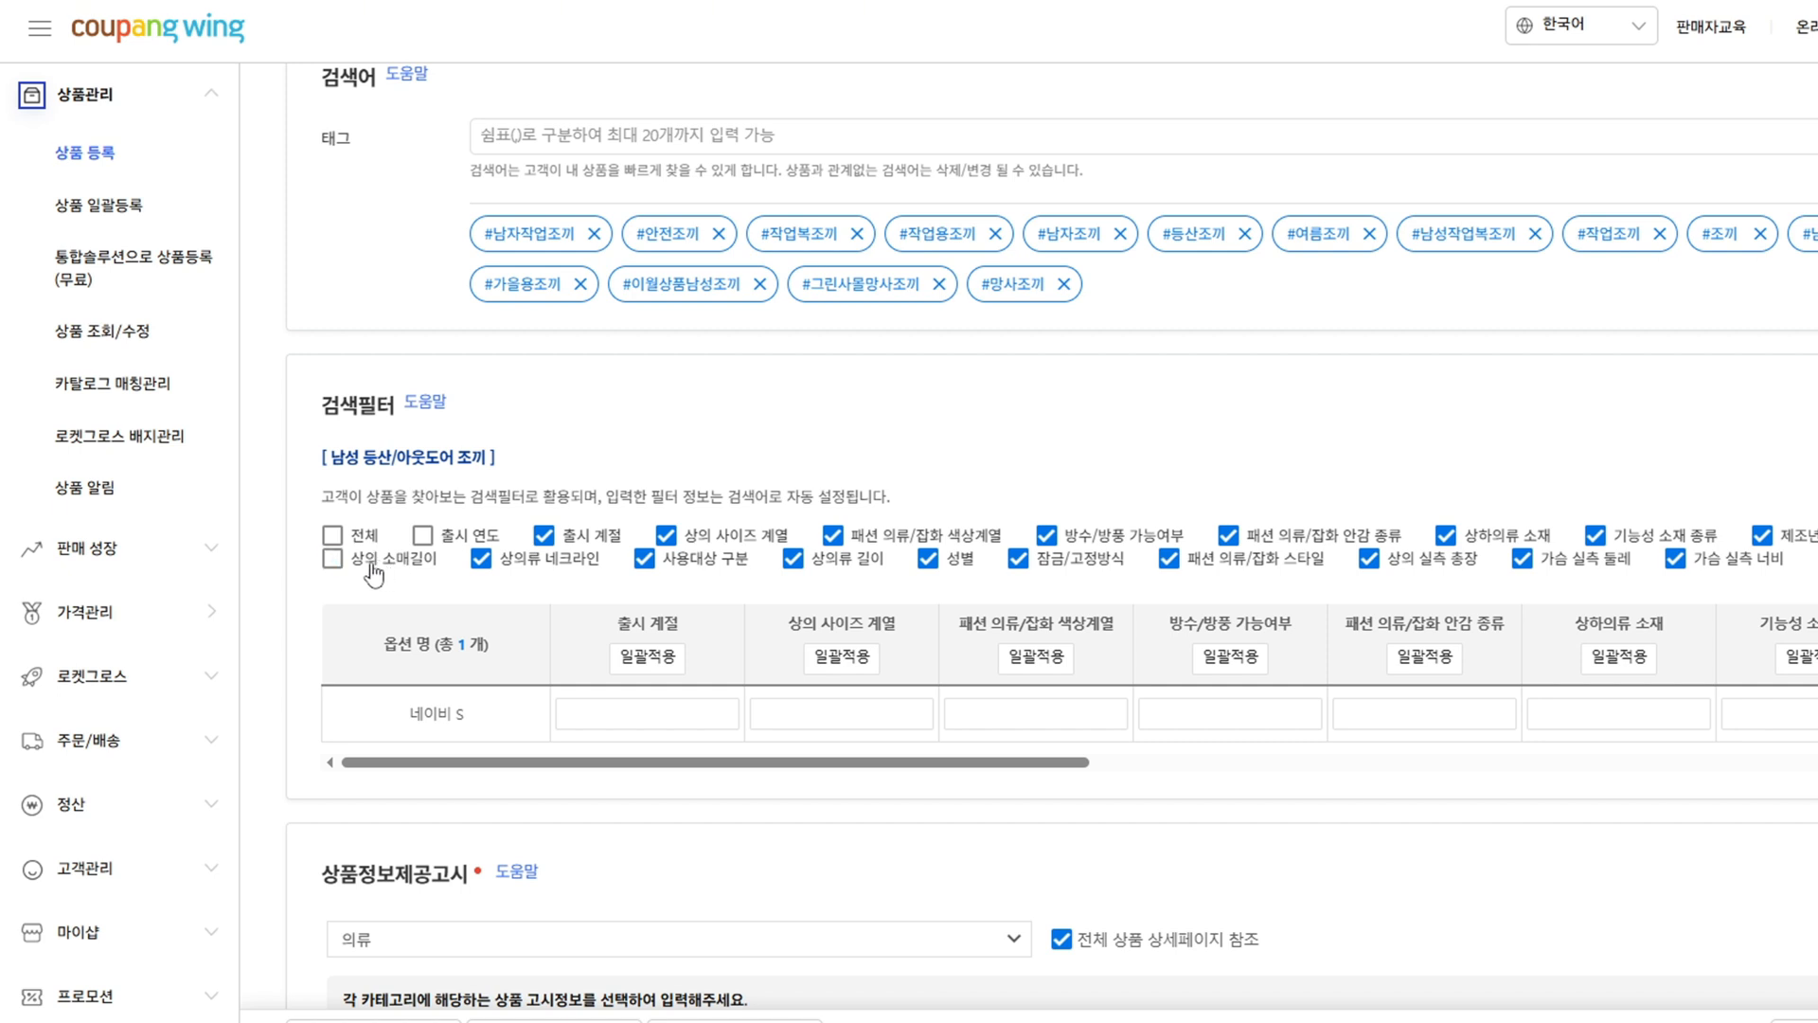
{"action": "left_click", "coordinate": [509, 568]}
{"action": "left_click", "coordinate": [580, 541]}
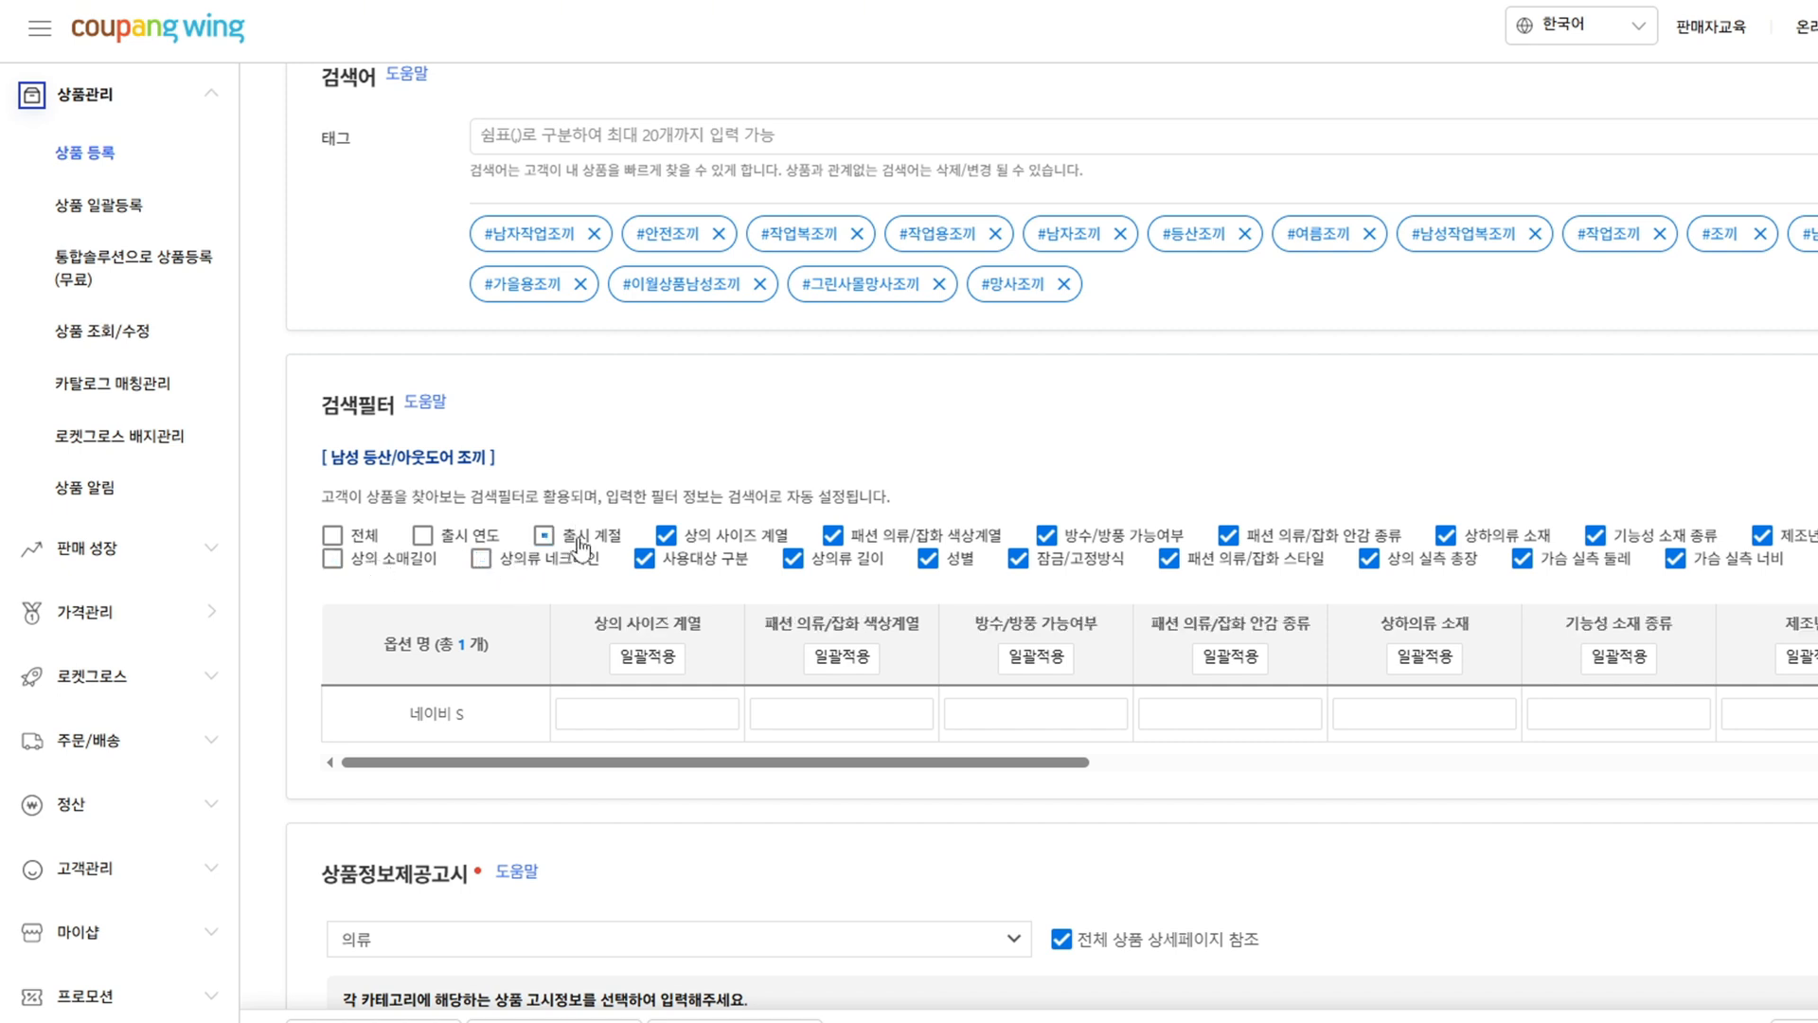
{"action": "left_click", "coordinate": [727, 557]}
{"action": "left_click", "coordinate": [857, 561]}
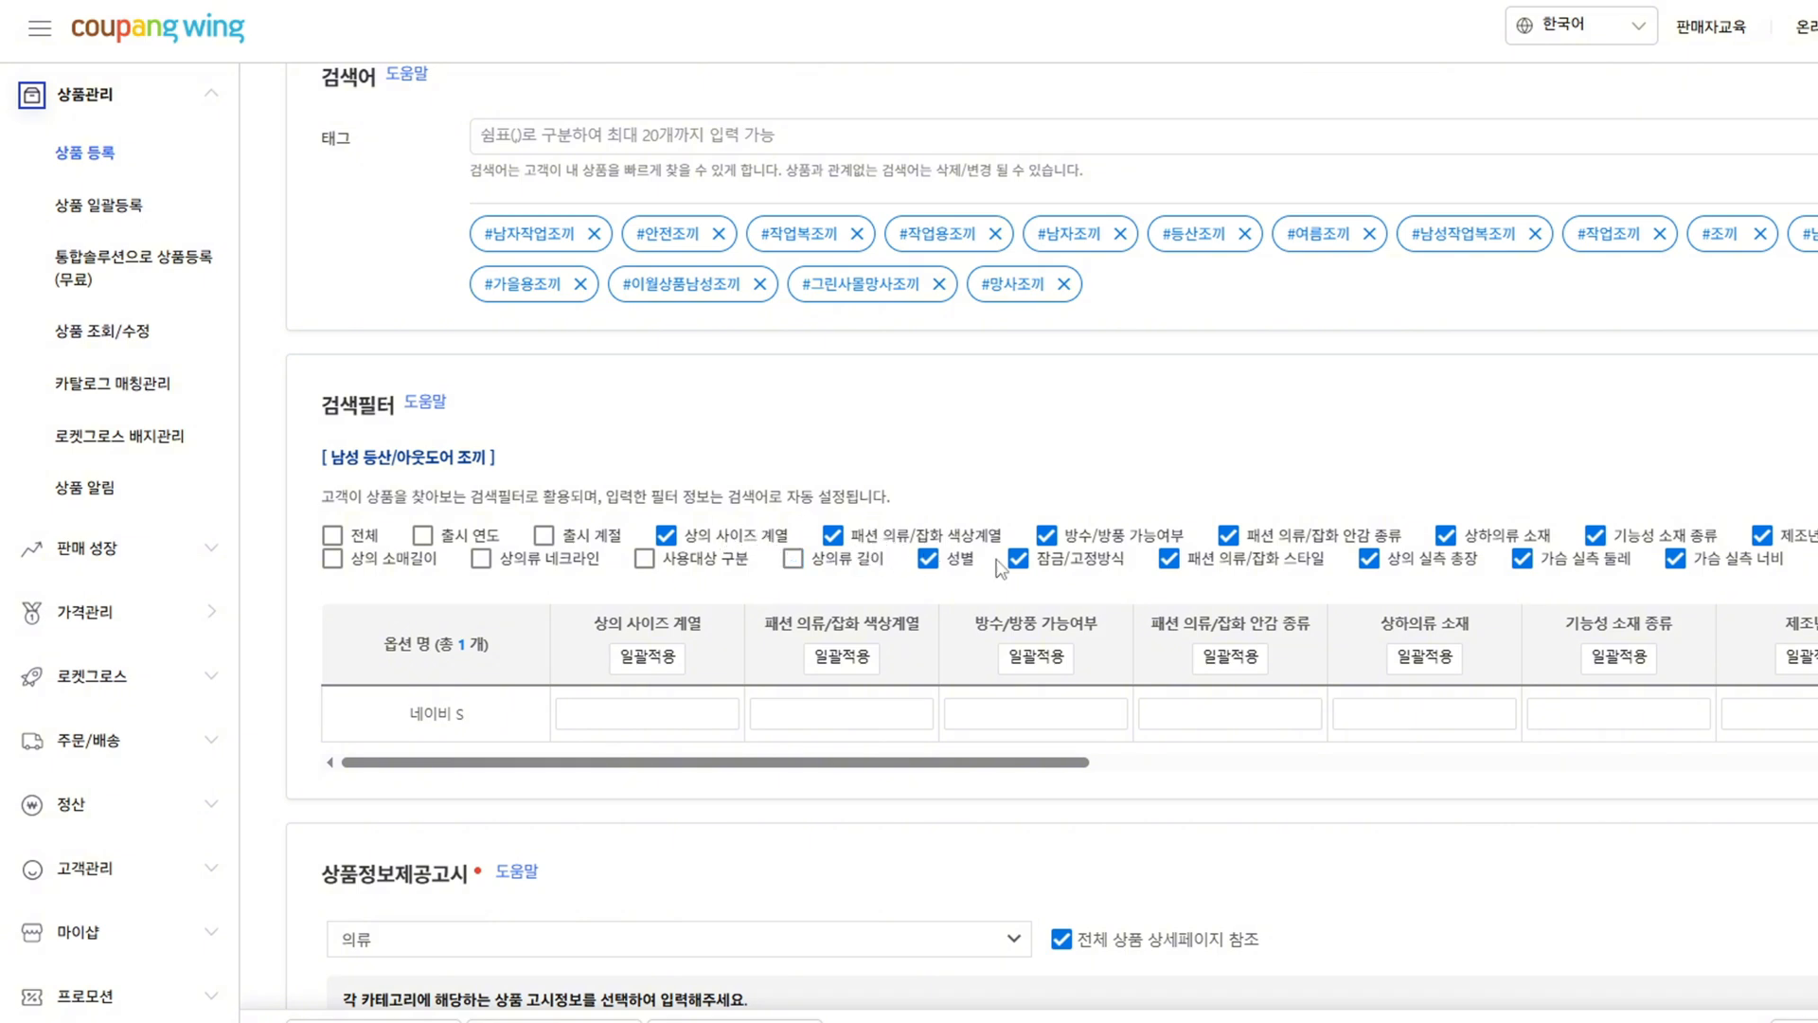
- Exclude the 방수/방풍 가능여부, 잠금/고정방식, 스타일, 안감 종류, 상하의류 소재, 기능성 소재 종류, 제조년도 and all 실측 search filters
{"action": "left_click", "coordinate": [1103, 541]}
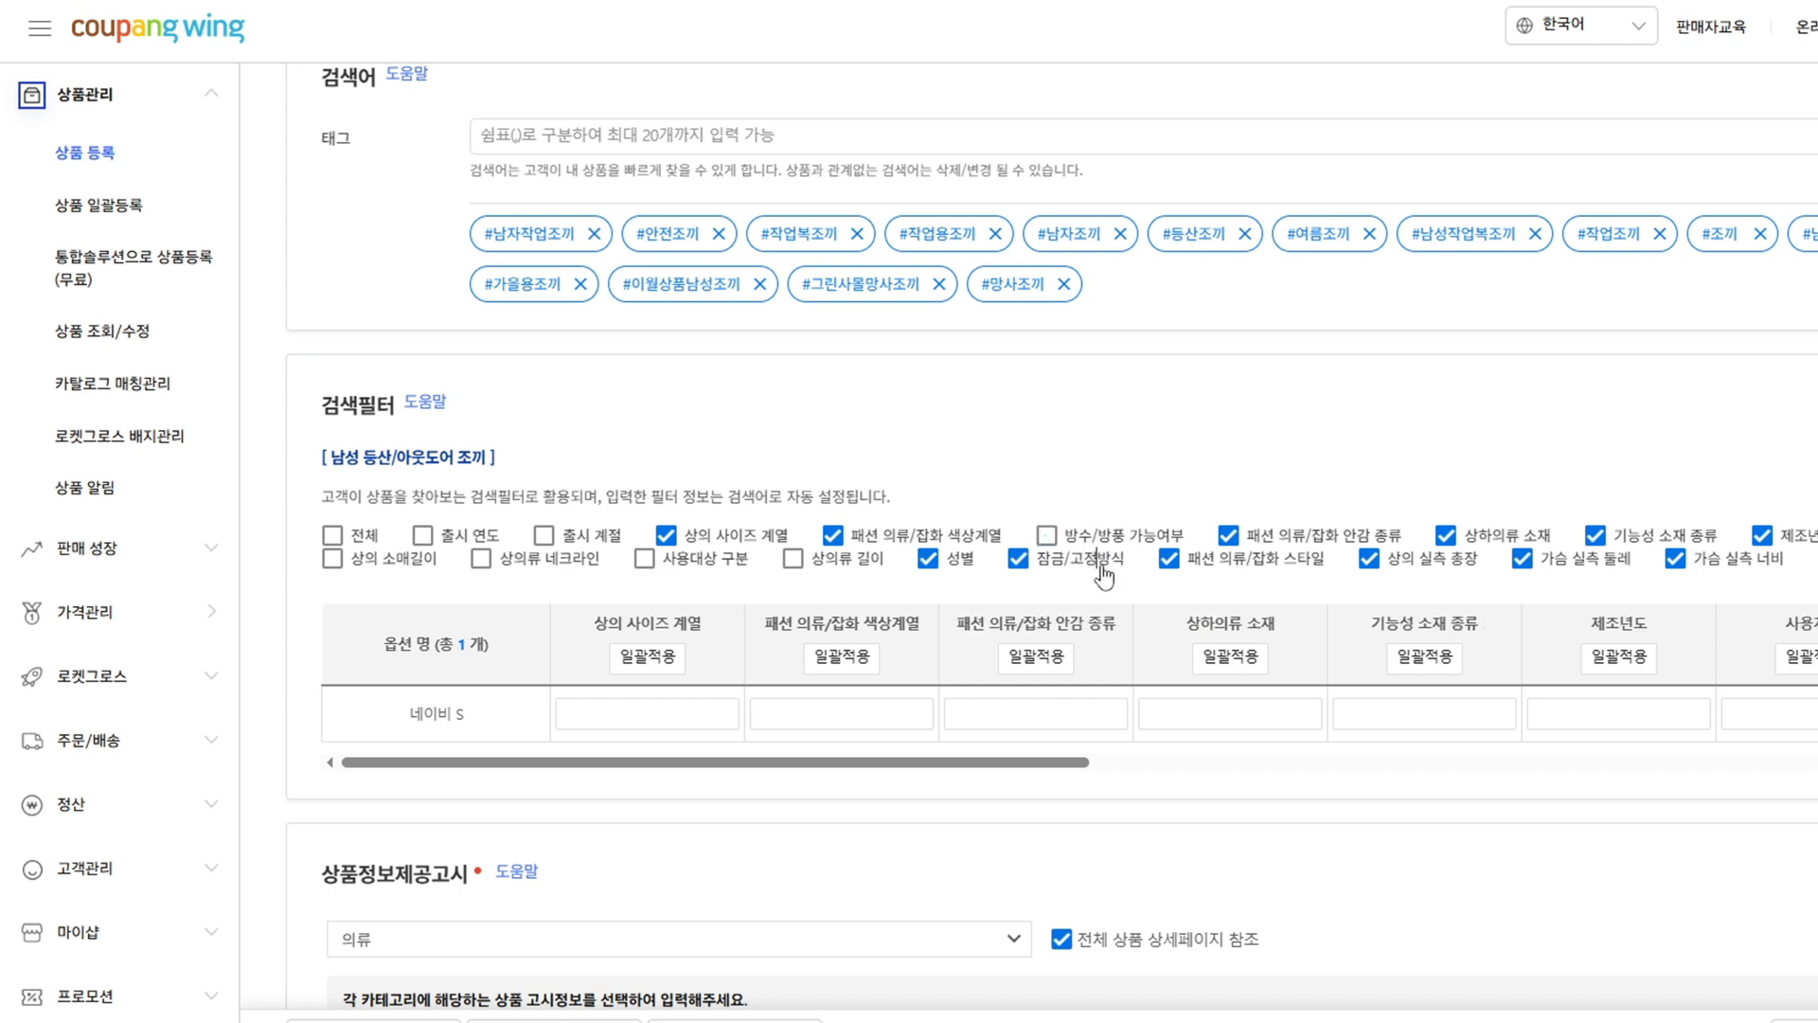
{"action": "left_click", "coordinate": [1102, 568]}
{"action": "left_click", "coordinate": [1241, 560]}
{"action": "left_click", "coordinate": [1404, 538]}
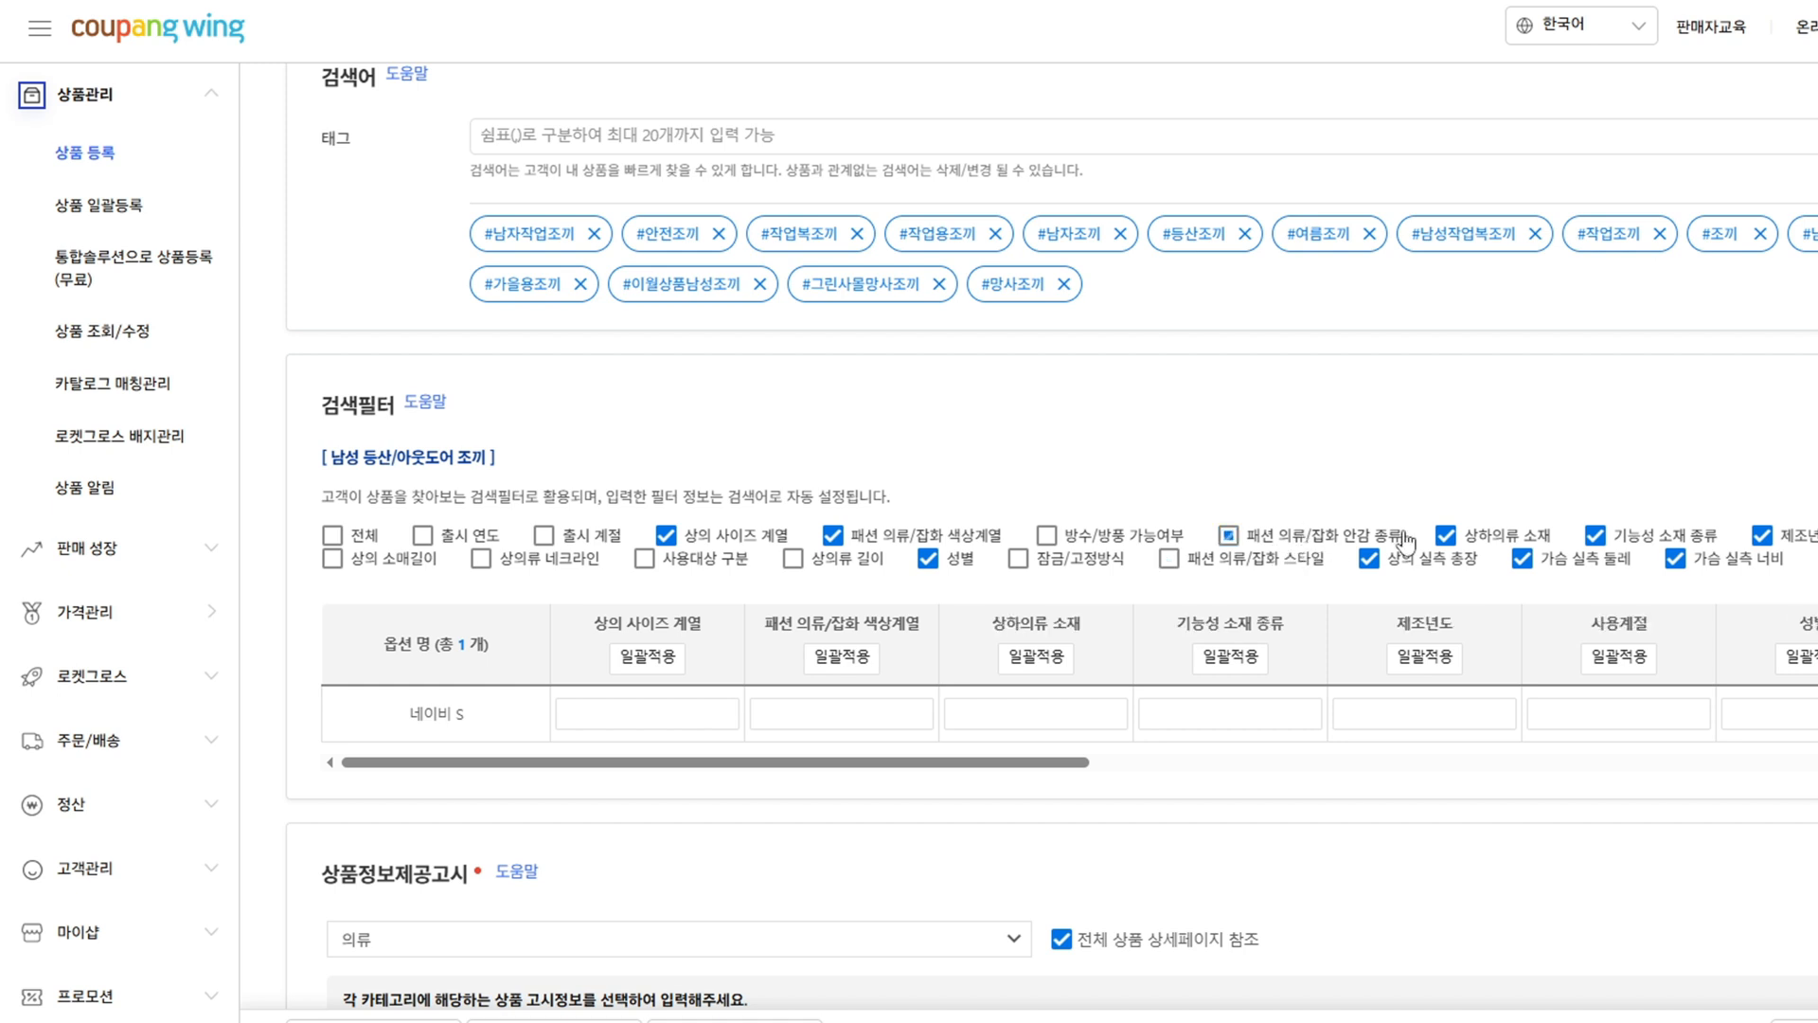
{"action": "left_click", "coordinate": [1423, 561]}
{"action": "left_click", "coordinate": [1554, 566]}
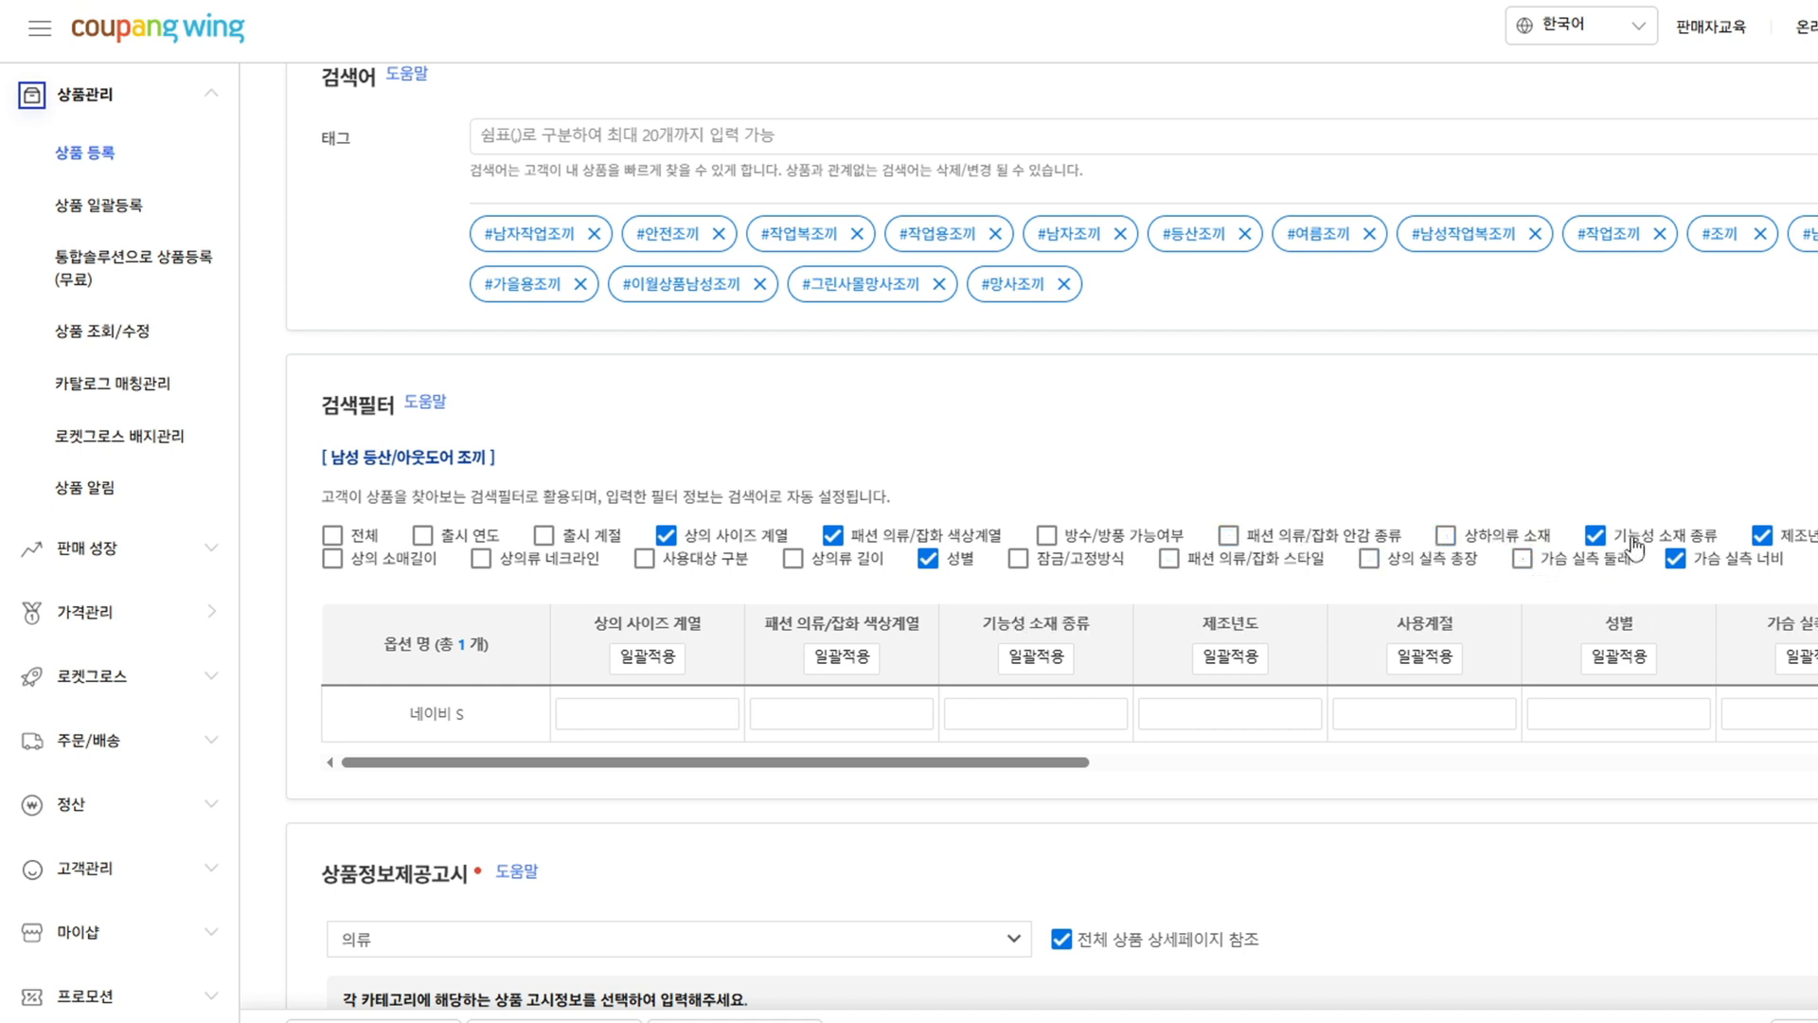
{"action": "left_click", "coordinate": [1595, 535]}
{"action": "left_click", "coordinate": [1738, 560]}
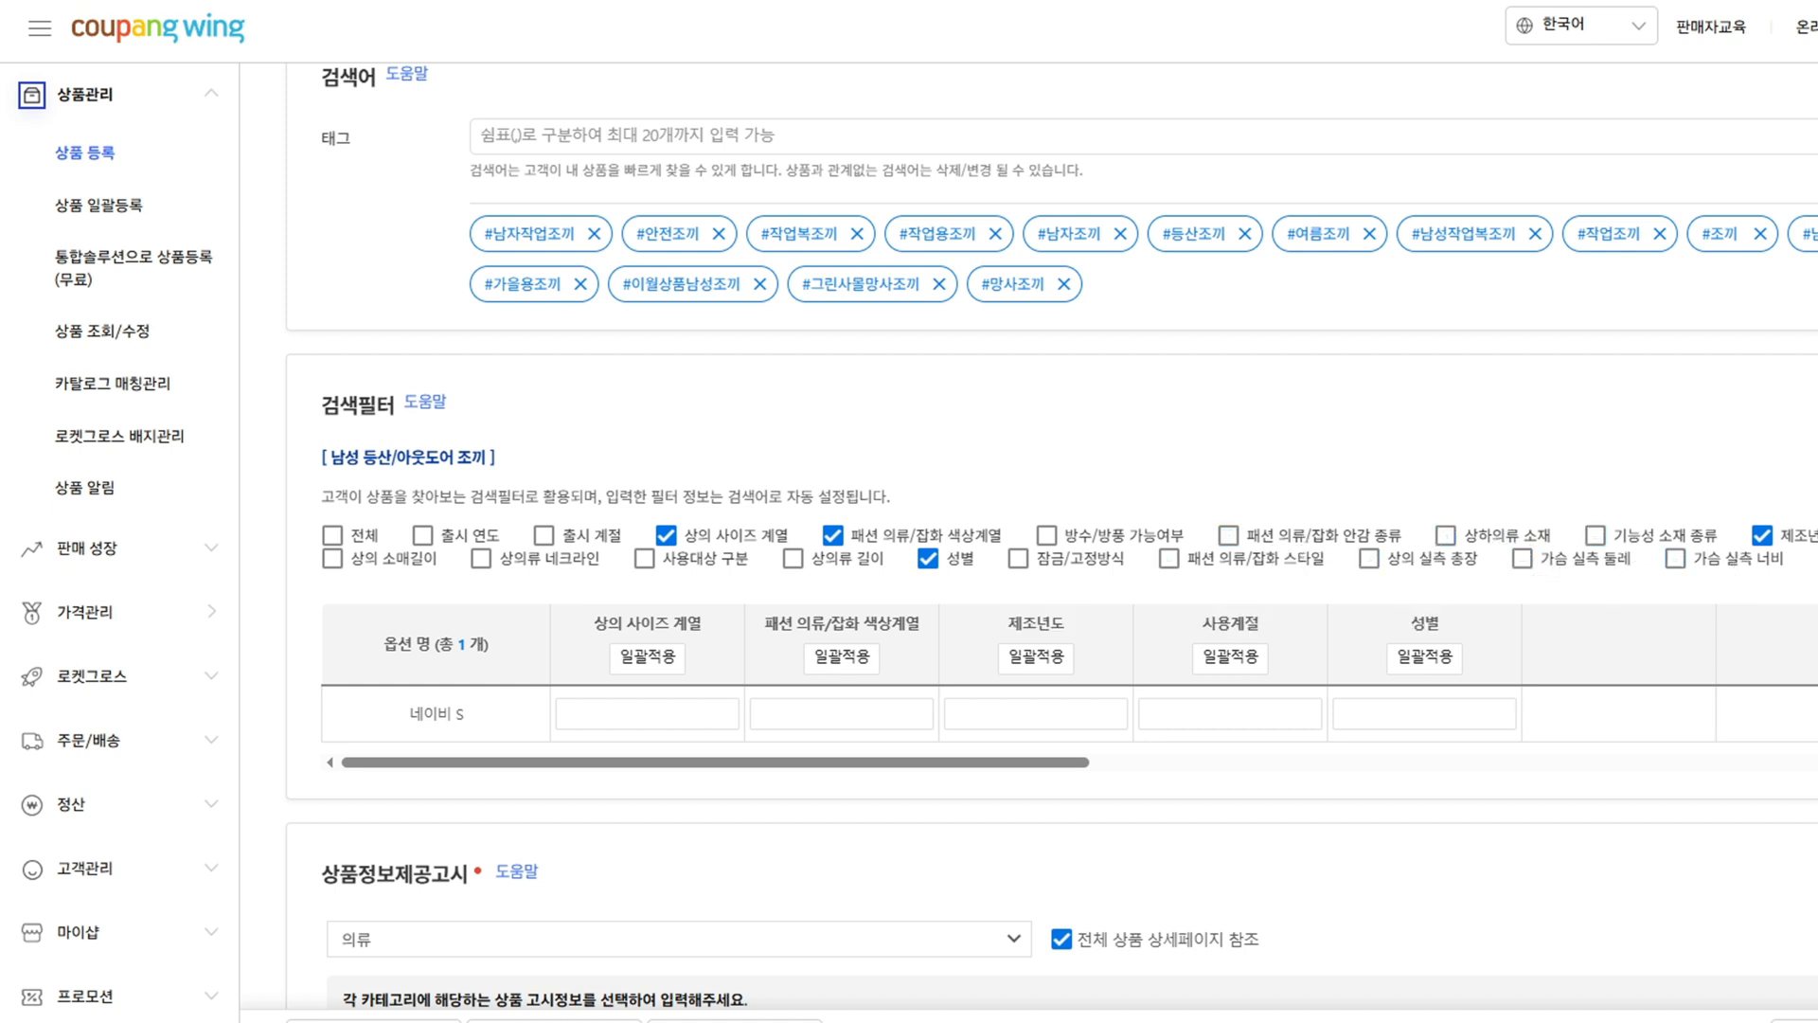
{"action": "left_click", "coordinate": [1804, 538]}
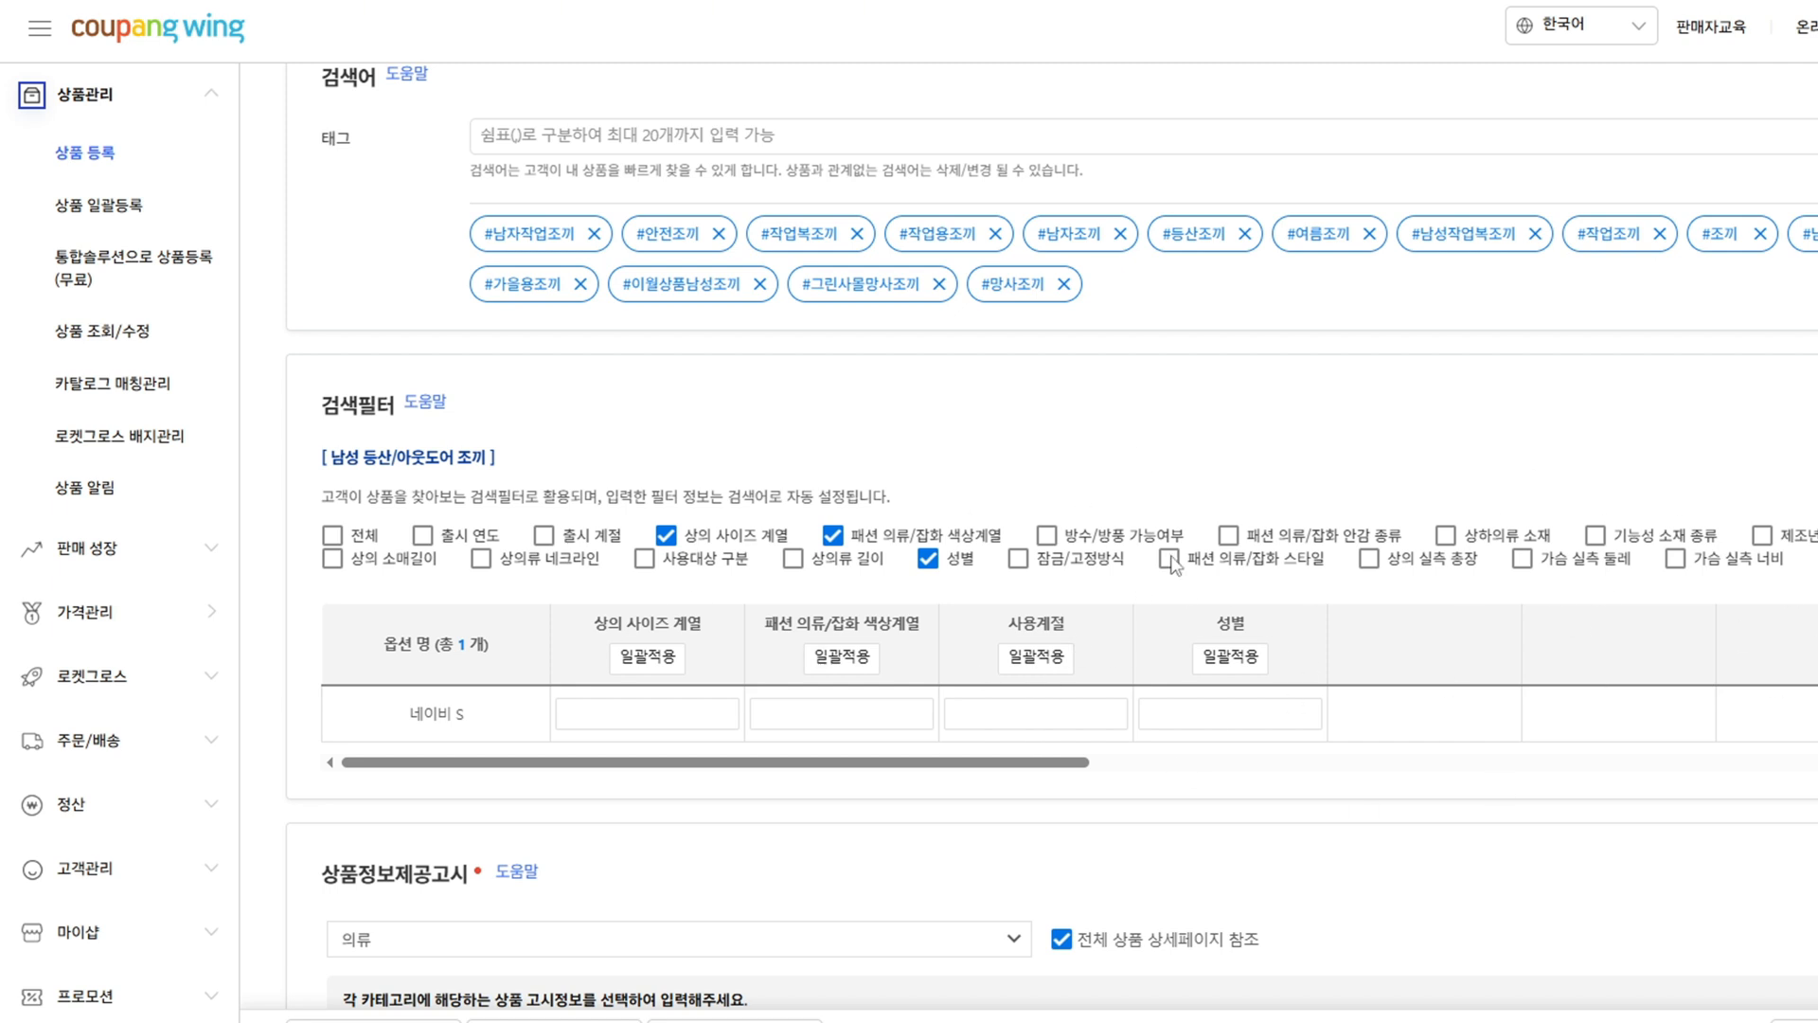
- For option 네이비 S, set 사용계절 to 사계절용, 성별 to 남여공용 and 패션 의류/잡화 색상계열 to 네이비계열
{"action": "left_click", "coordinate": [1060, 713]}
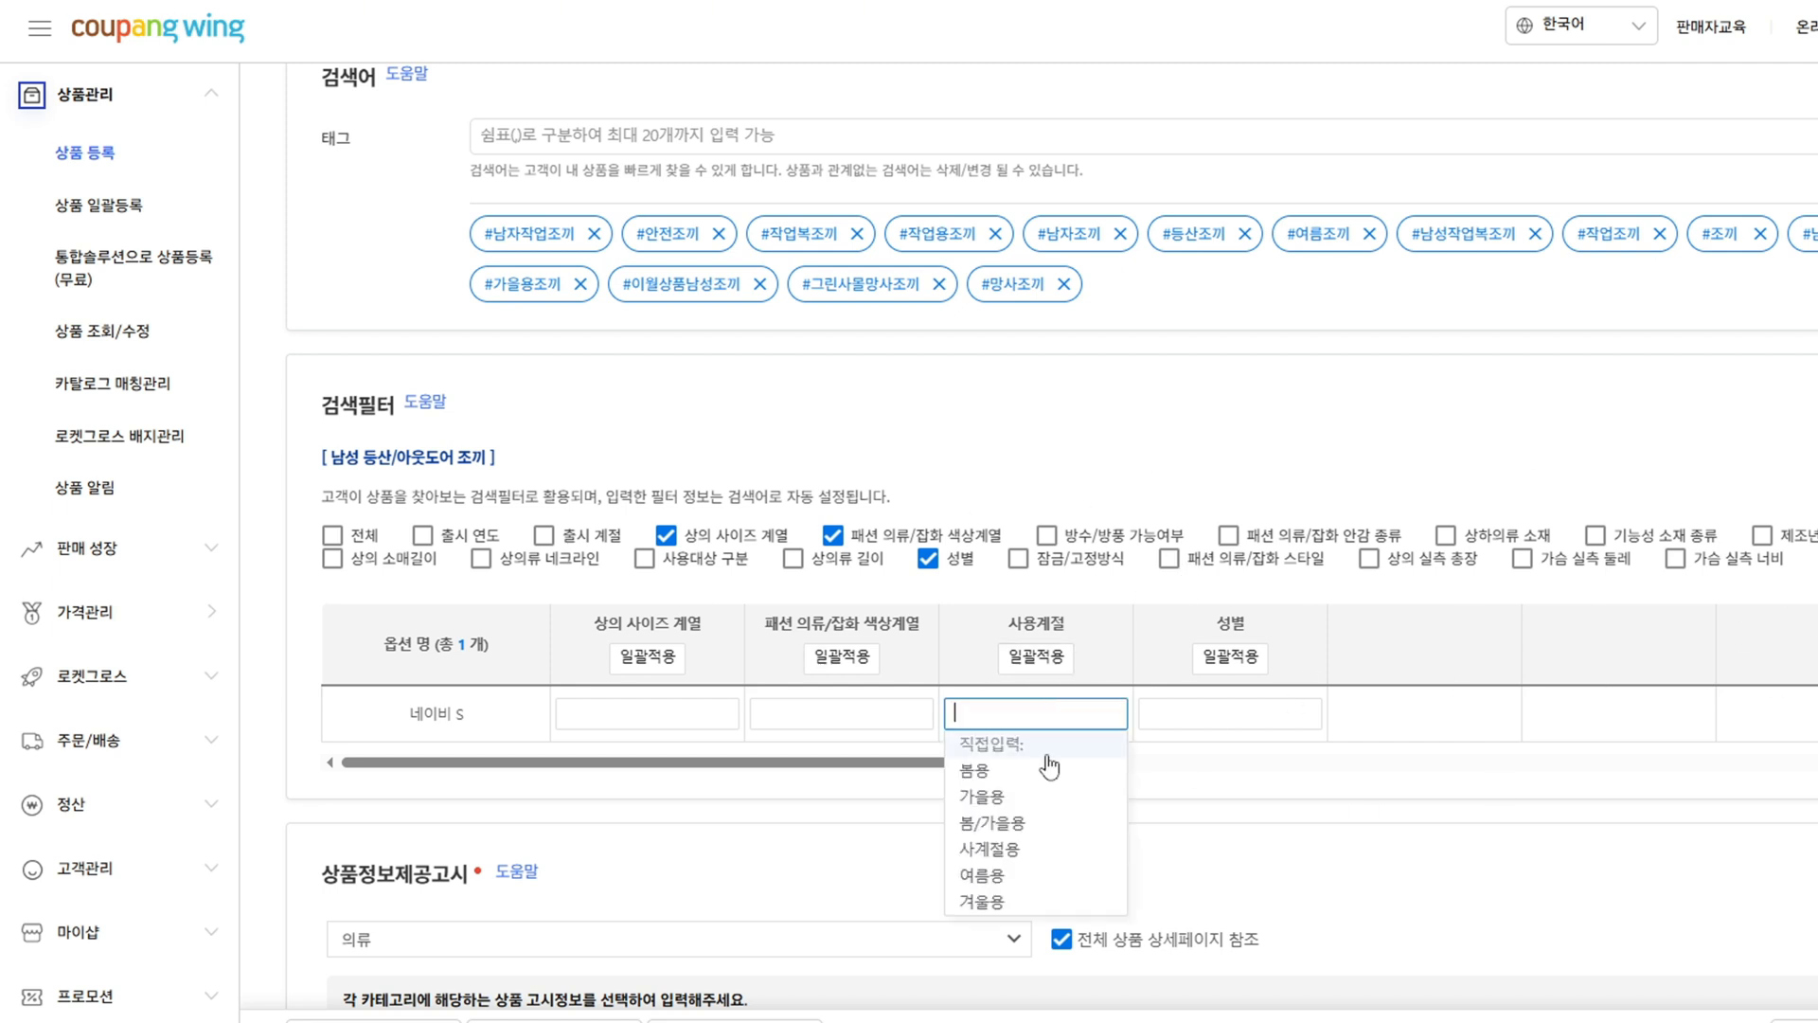
{"action": "left_click", "coordinate": [1028, 849]}
{"action": "left_click", "coordinate": [1252, 712]}
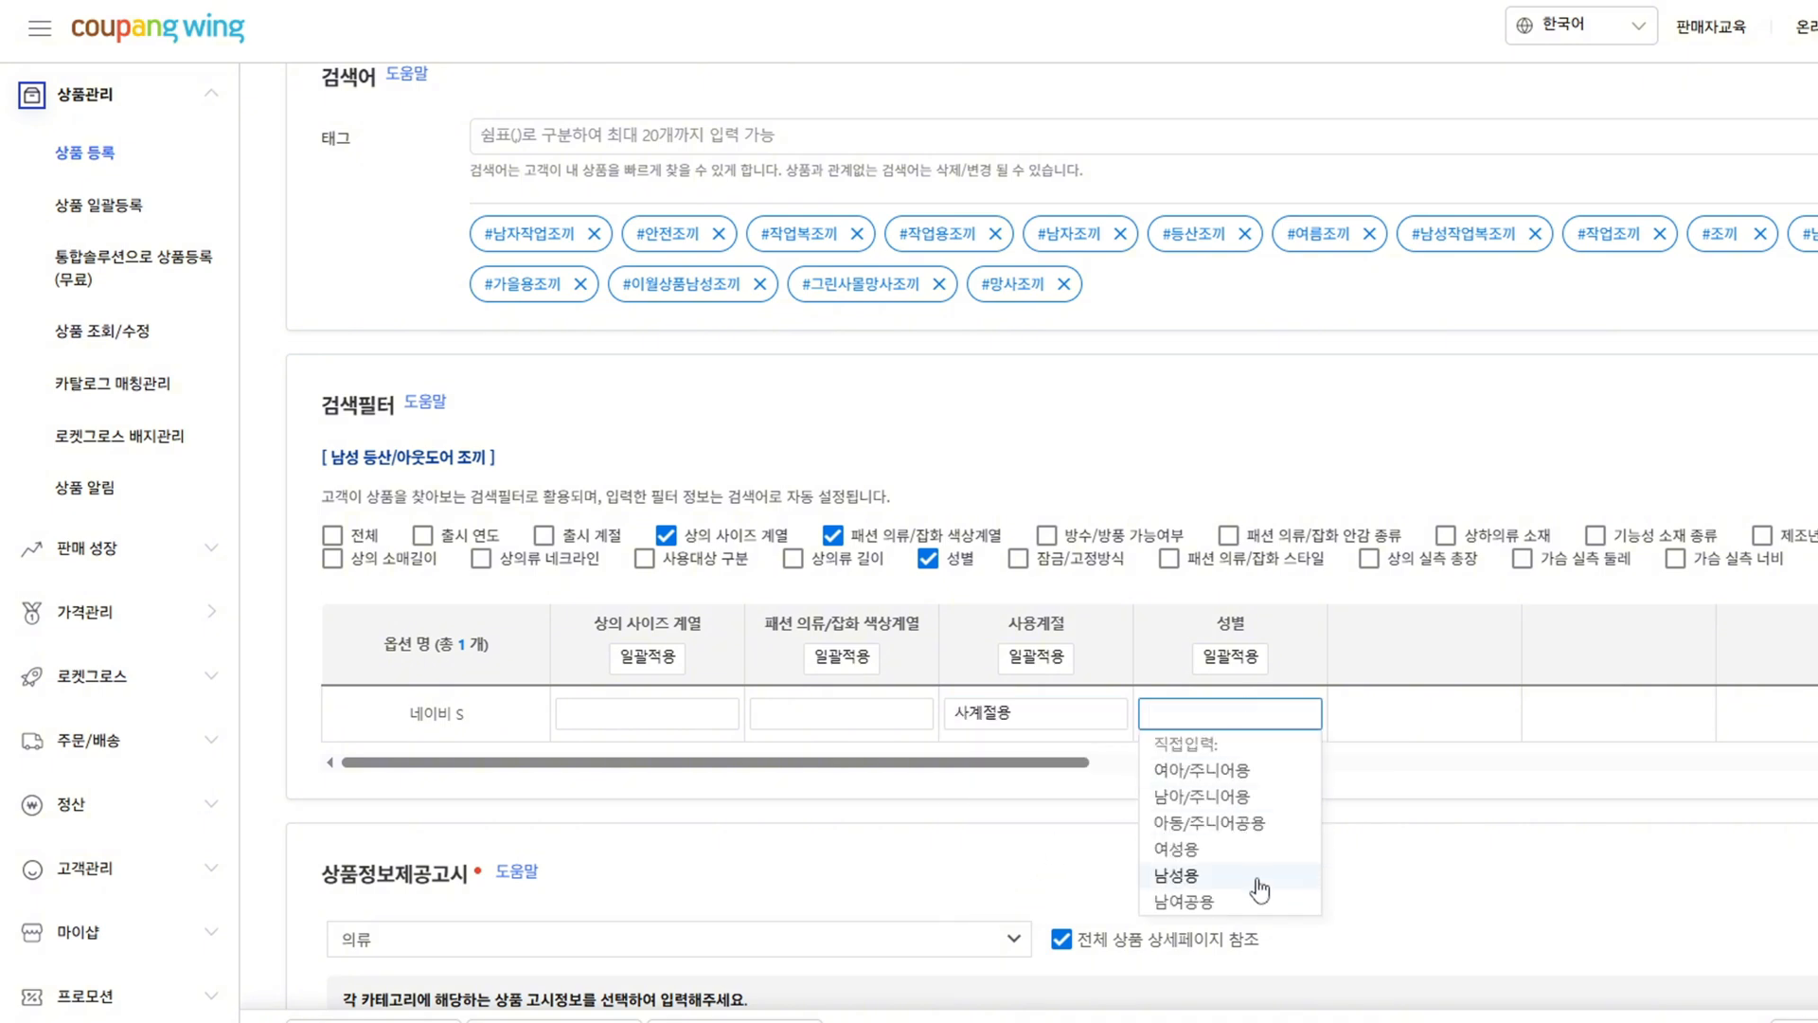
{"action": "left_click", "coordinate": [1242, 901]}
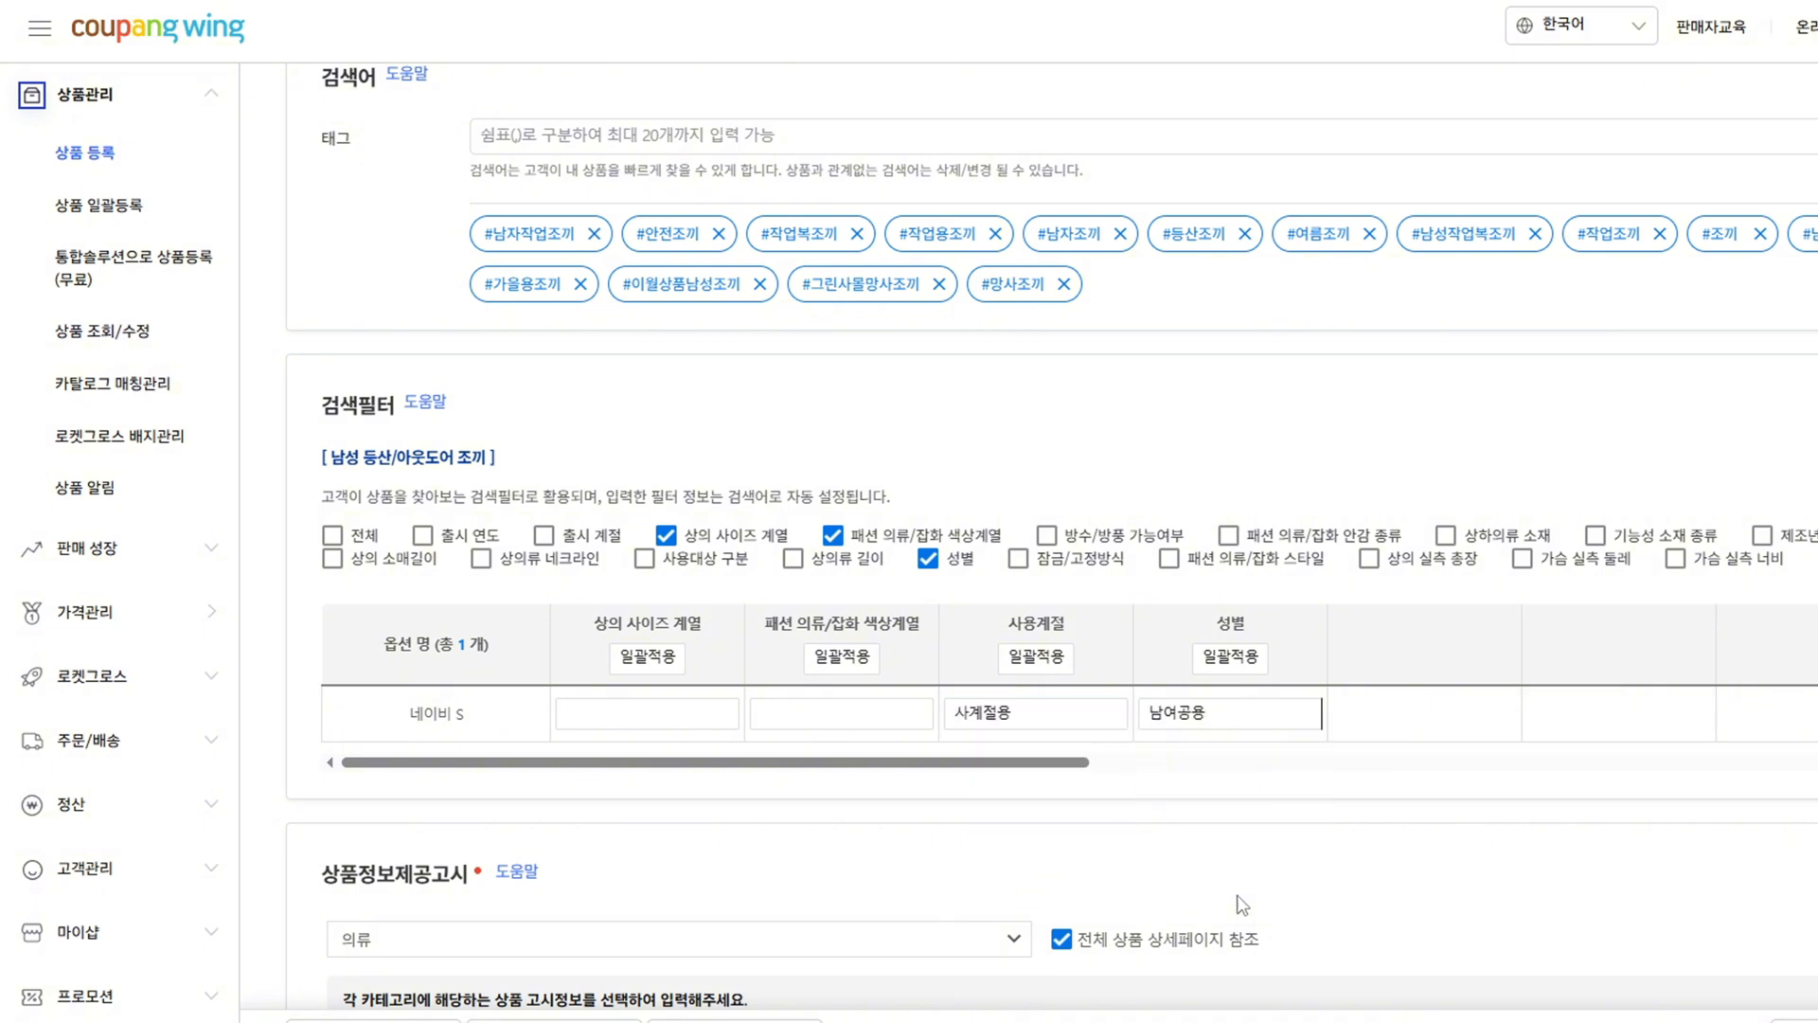
{"action": "left_click", "coordinate": [802, 712]}
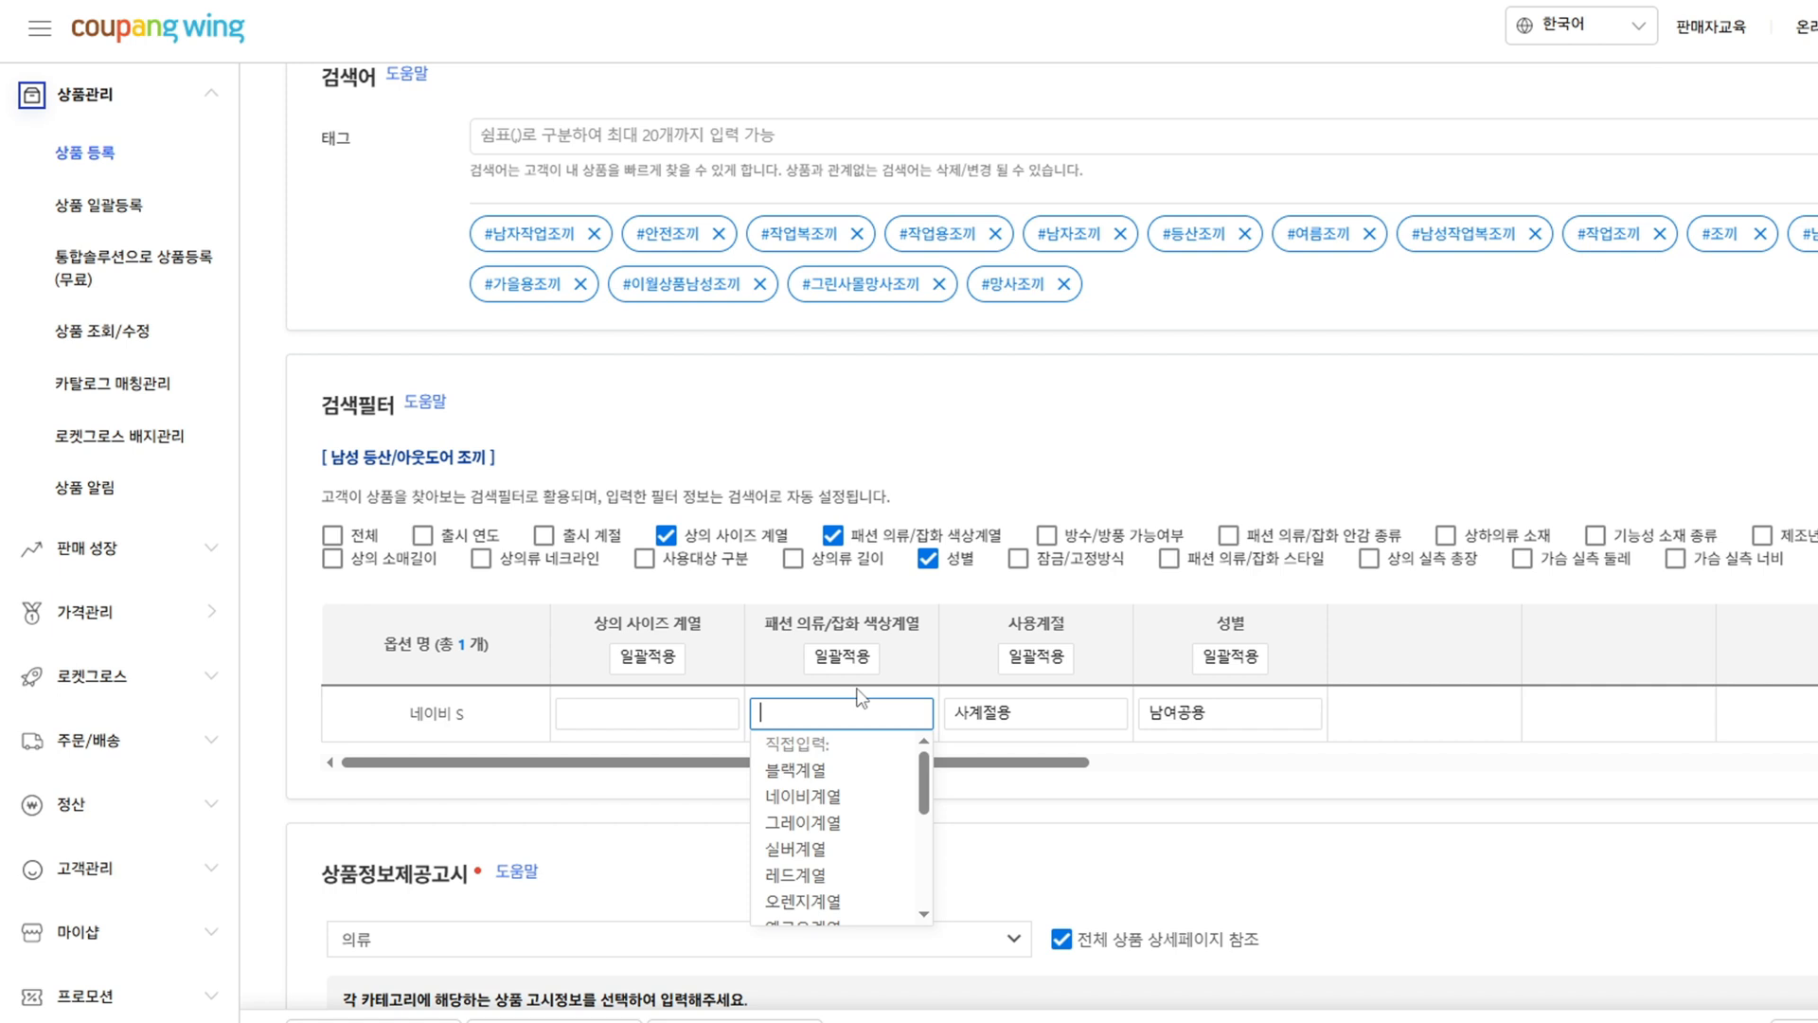
{"action": "left_click", "coordinate": [841, 800]}
- Set the 상의 사이즈 계열 filter of option 네이비 S to 남성 S (90) 이하
{"action": "left_click", "coordinate": [653, 712]}
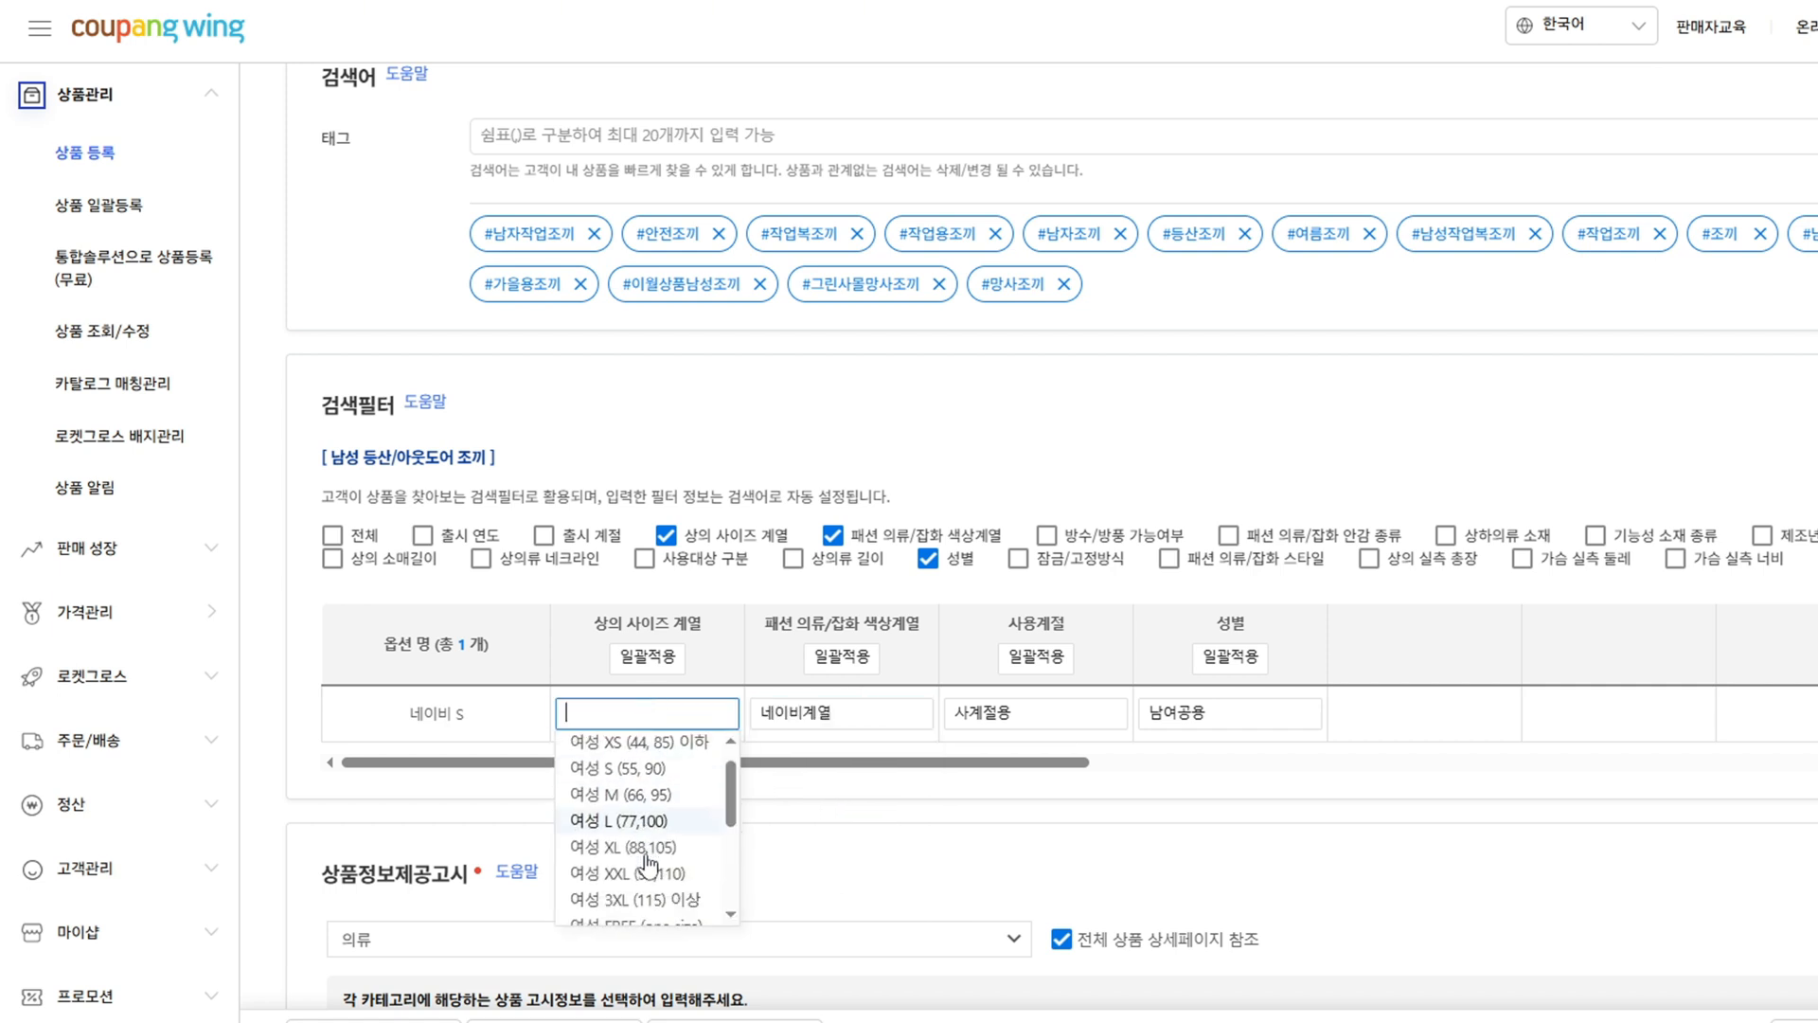
{"action": "scroll", "coordinate": [643, 815], "scroll_direction": "down", "scroll_amount": 3}
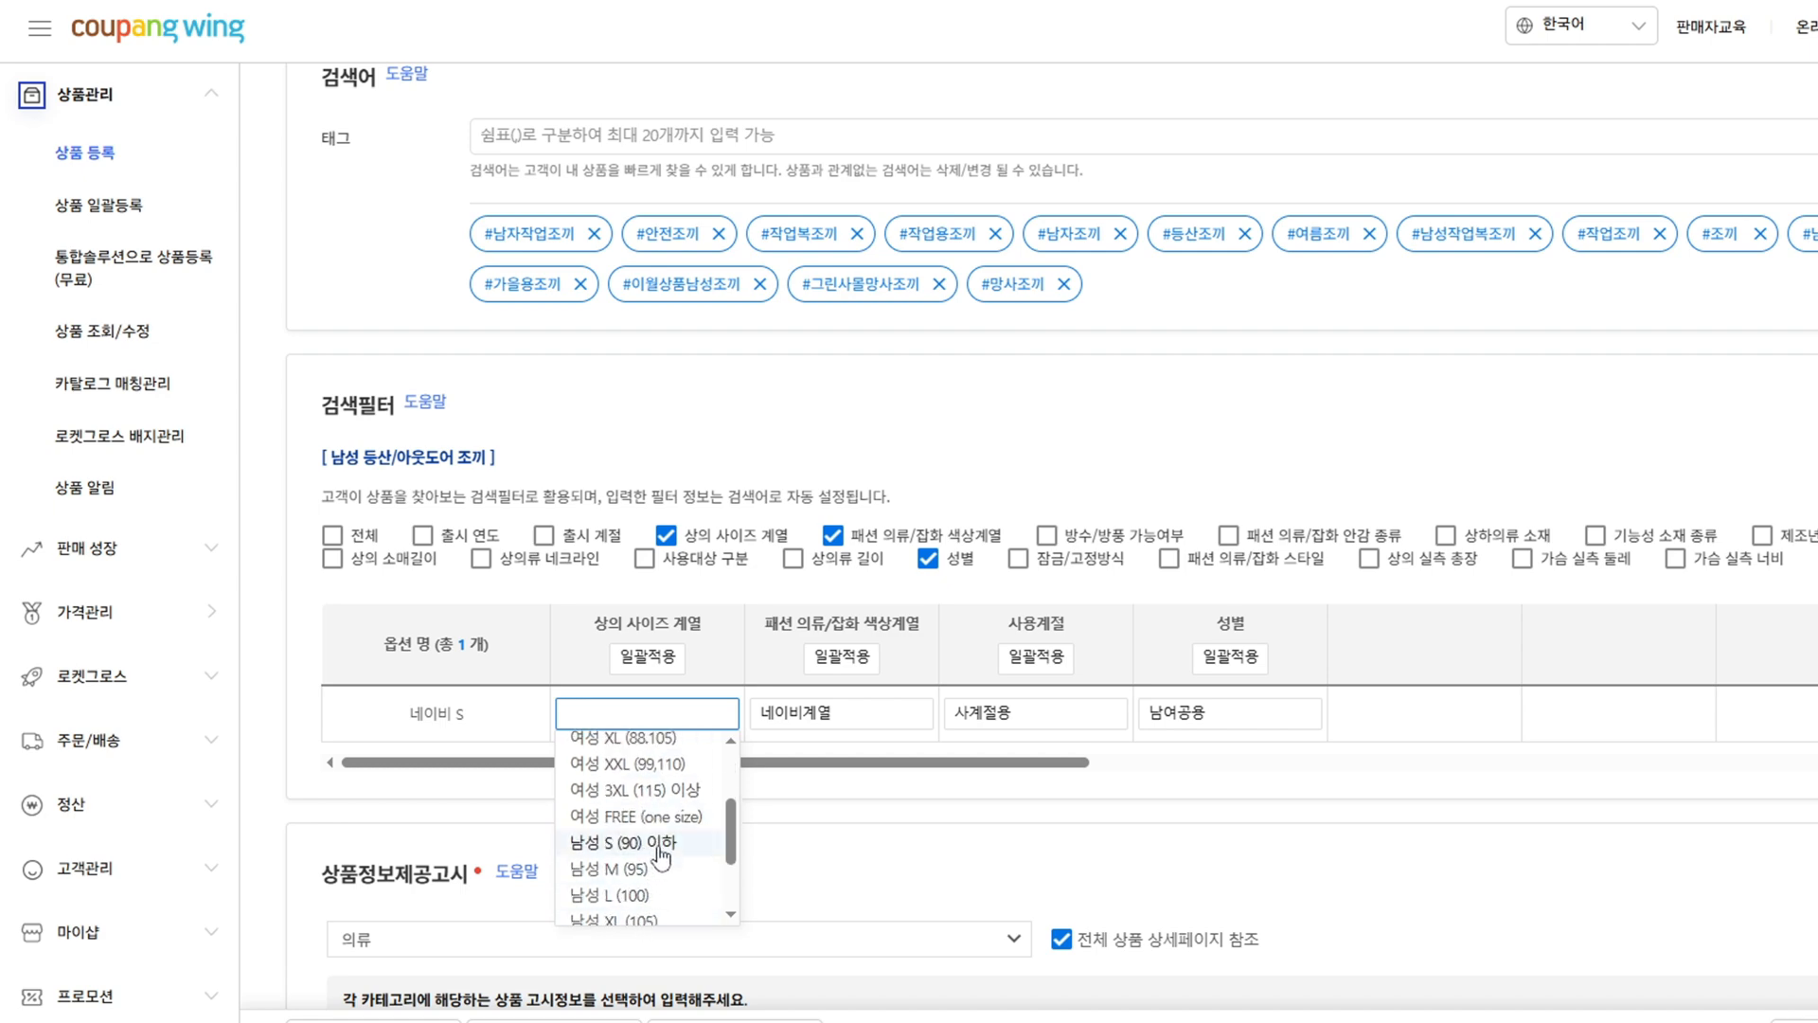
{"action": "scroll", "coordinate": [660, 857], "scroll_direction": "down", "scroll_amount": 10}
{"action": "scroll", "coordinate": [673, 828], "scroll_direction": "up", "scroll_amount": 7}
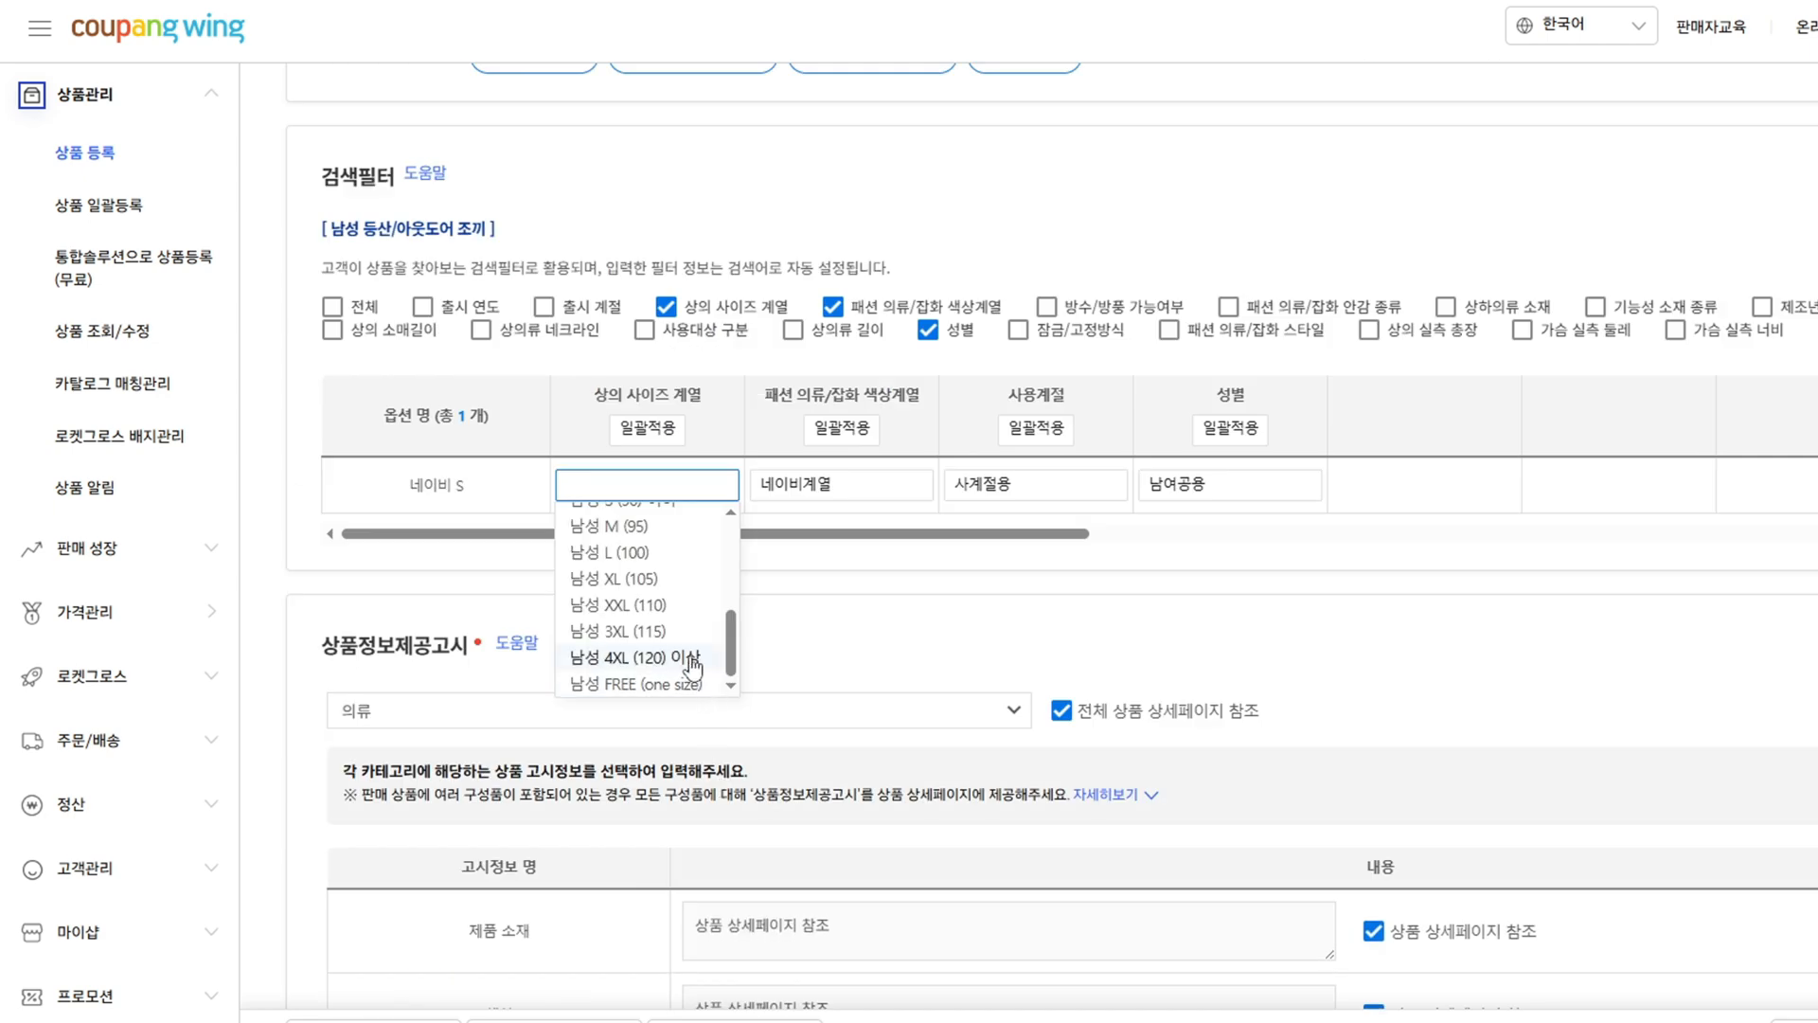
{"action": "scroll", "coordinate": [662, 568], "scroll_direction": "up", "scroll_amount": 2}
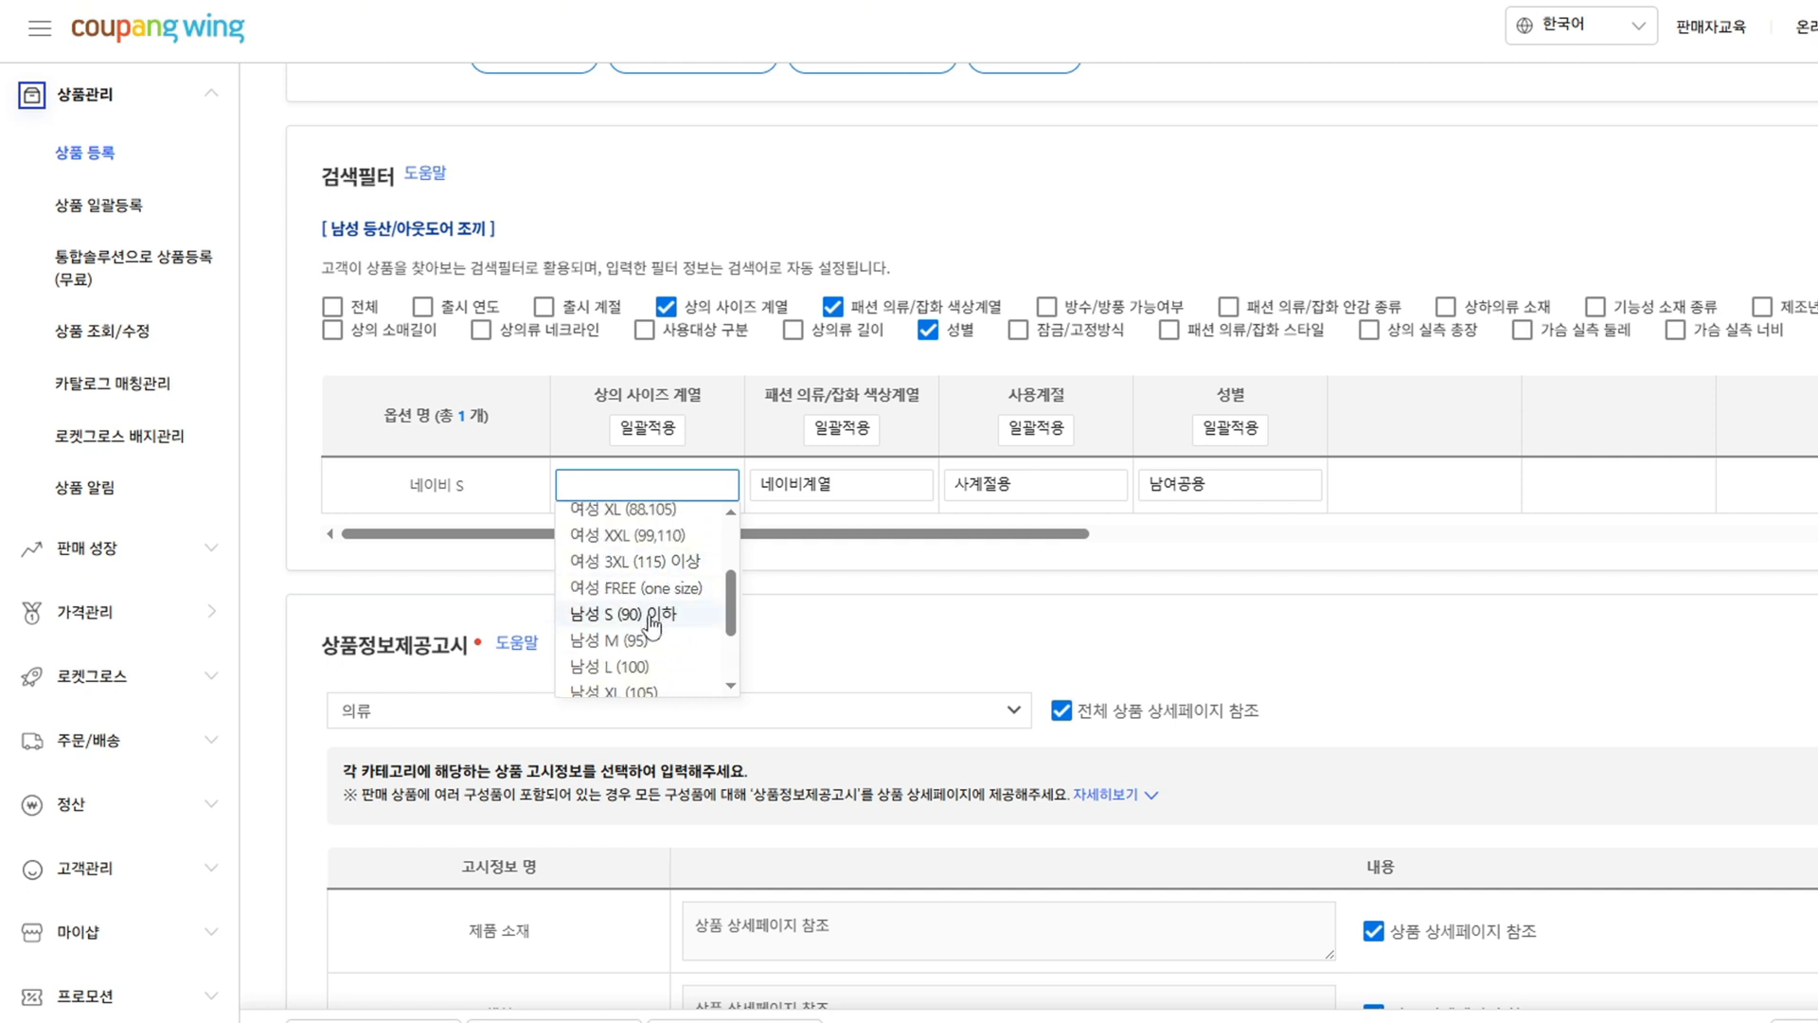
{"action": "left_click", "coordinate": [652, 625]}
{"action": "scroll", "coordinate": [618, 646], "scroll_direction": "up", "scroll_amount": 1}
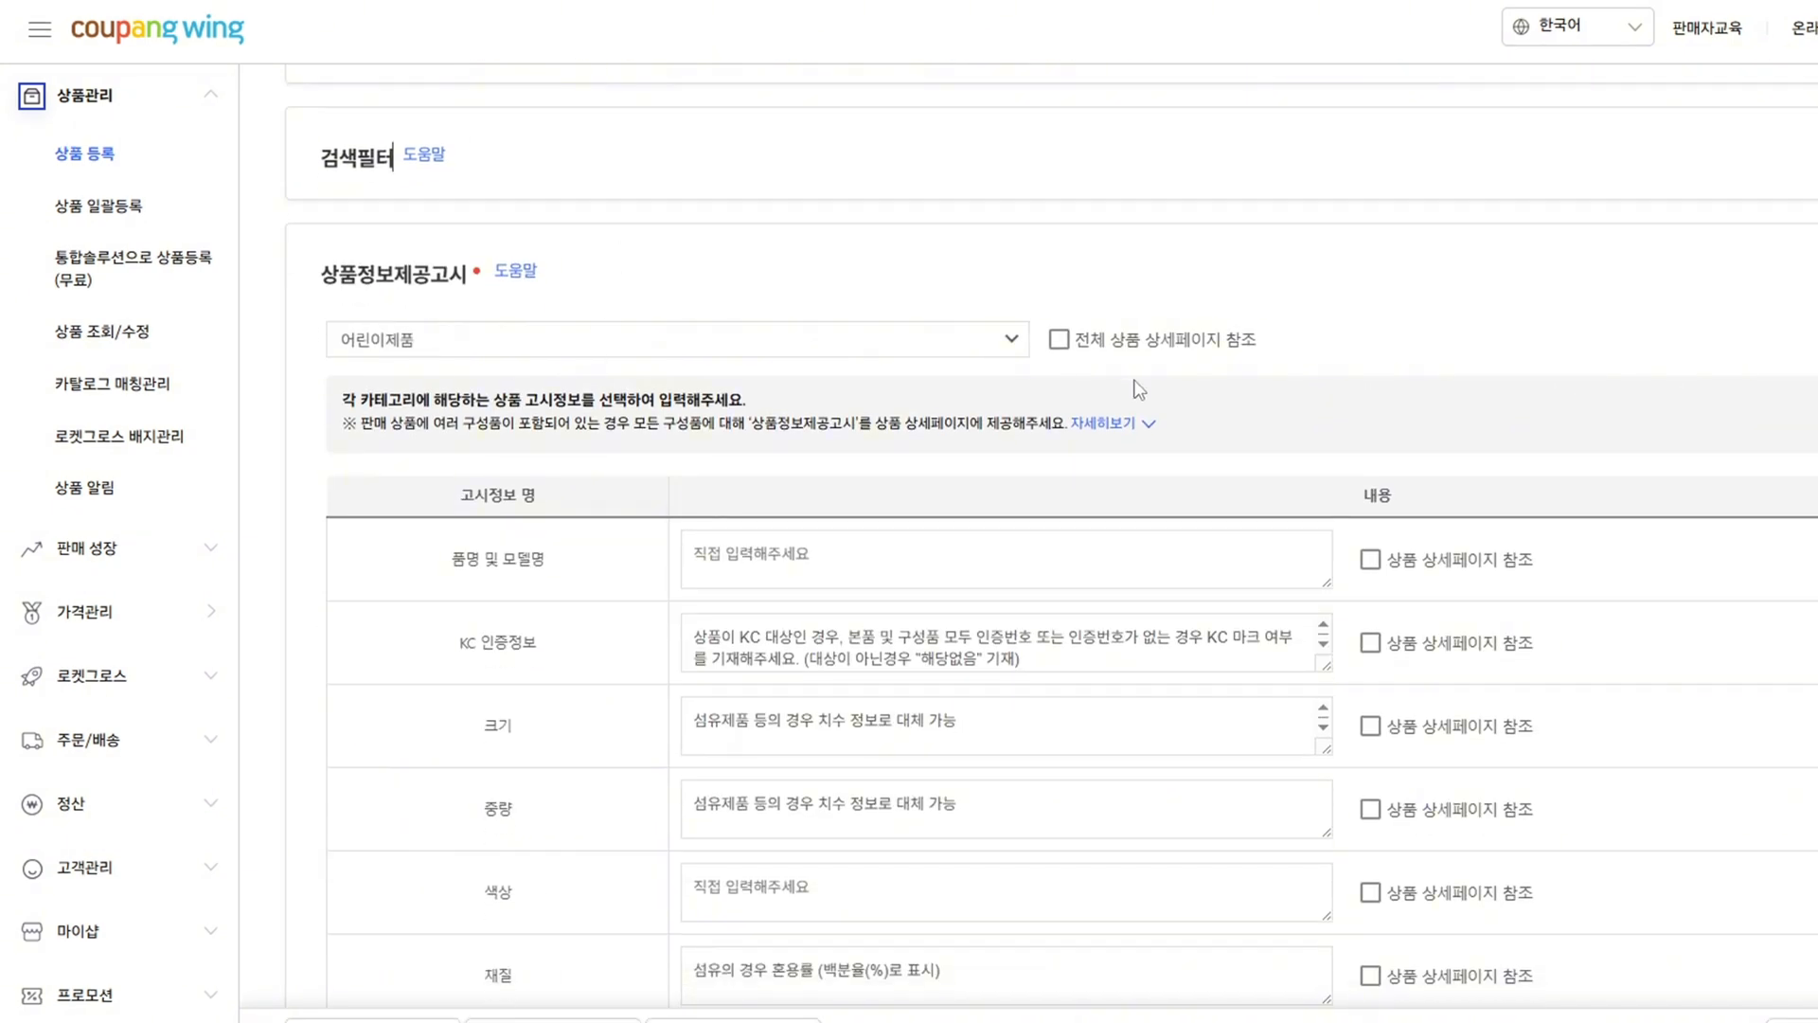
- Set the product notice category under 상품정보제공고시 to 의류
{"action": "left_click", "coordinate": [1011, 339]}
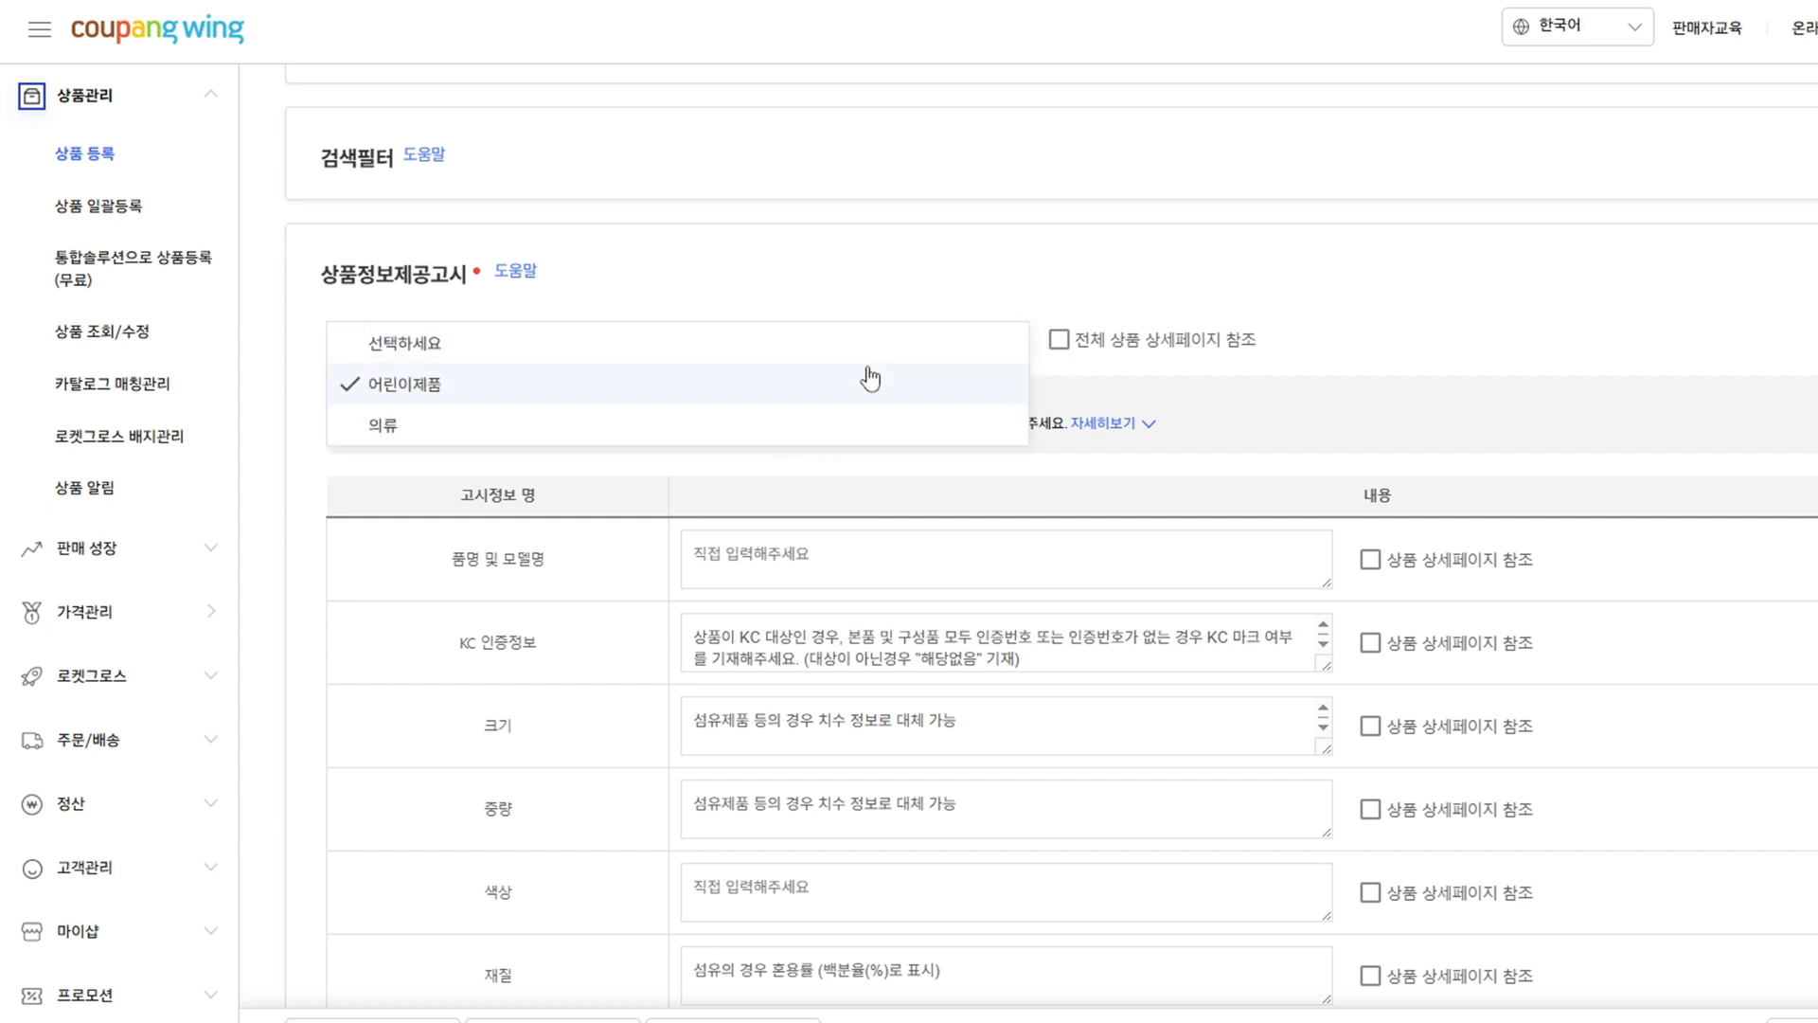
{"action": "left_click", "coordinate": [864, 378]}
{"action": "left_click", "coordinate": [1011, 338]}
{"action": "left_click", "coordinate": [854, 384]}
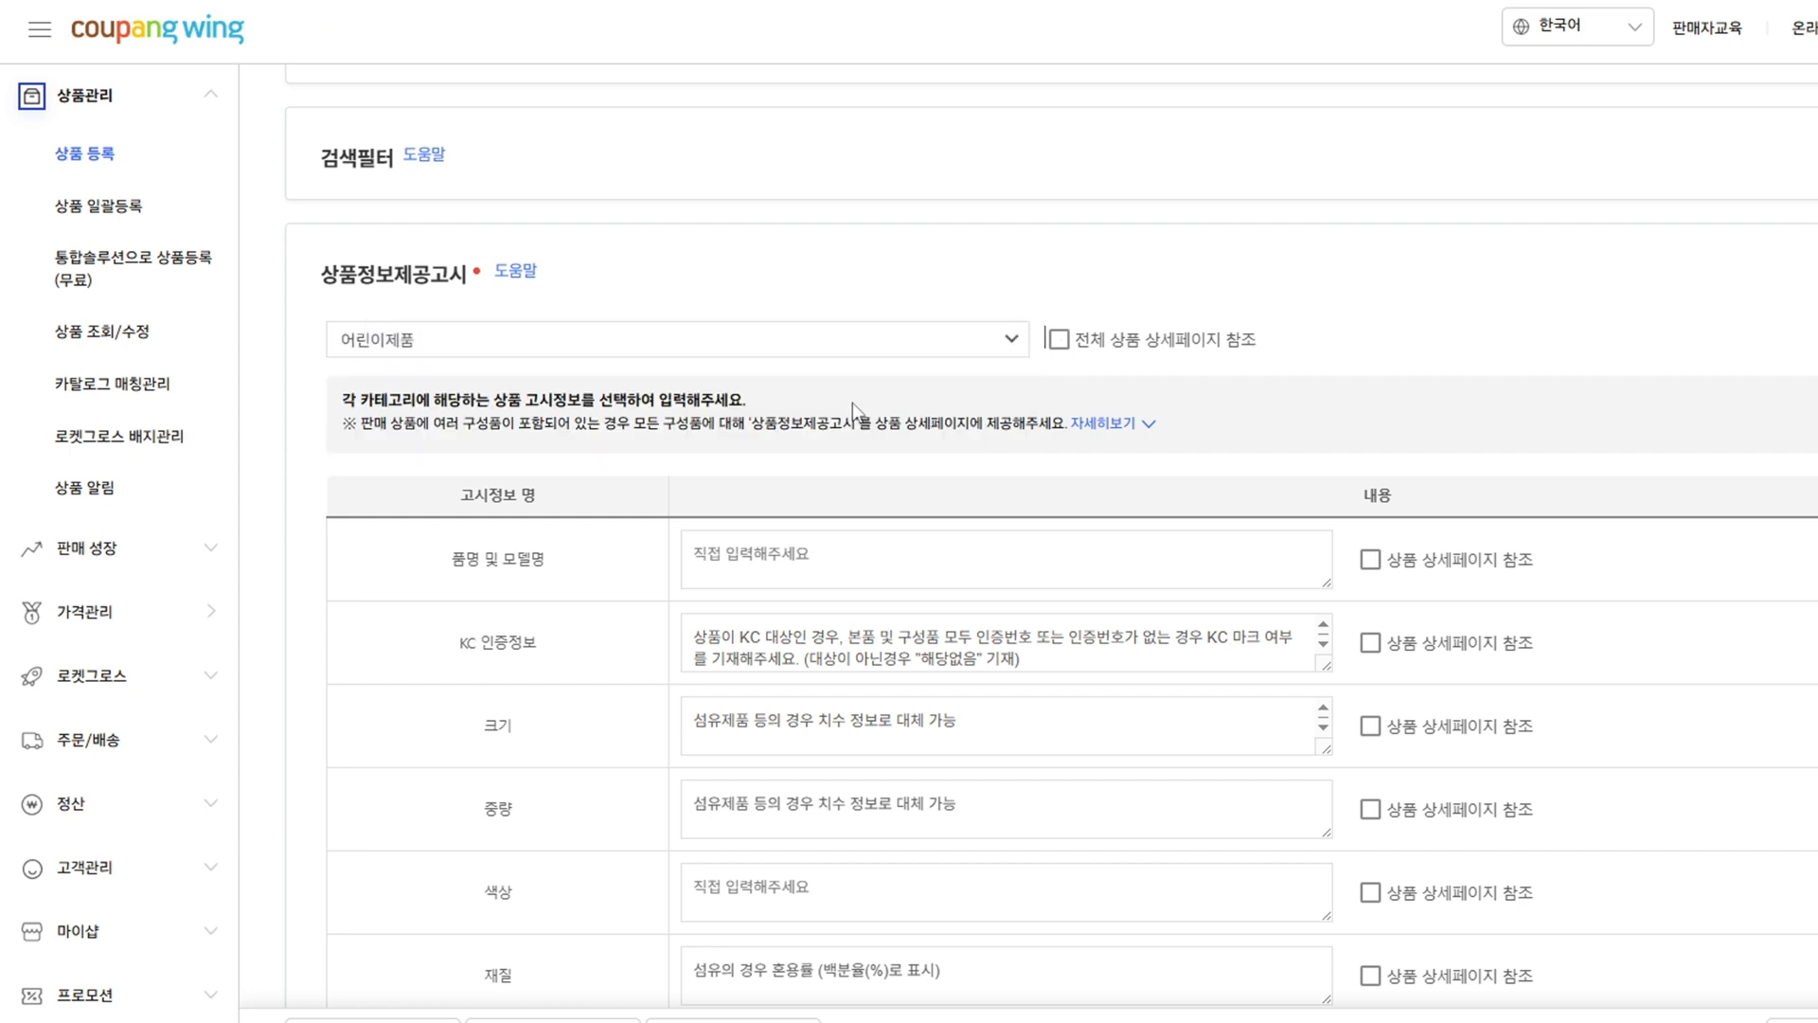
{"action": "left_click", "coordinate": [858, 353]}
{"action": "left_click", "coordinate": [670, 422]}
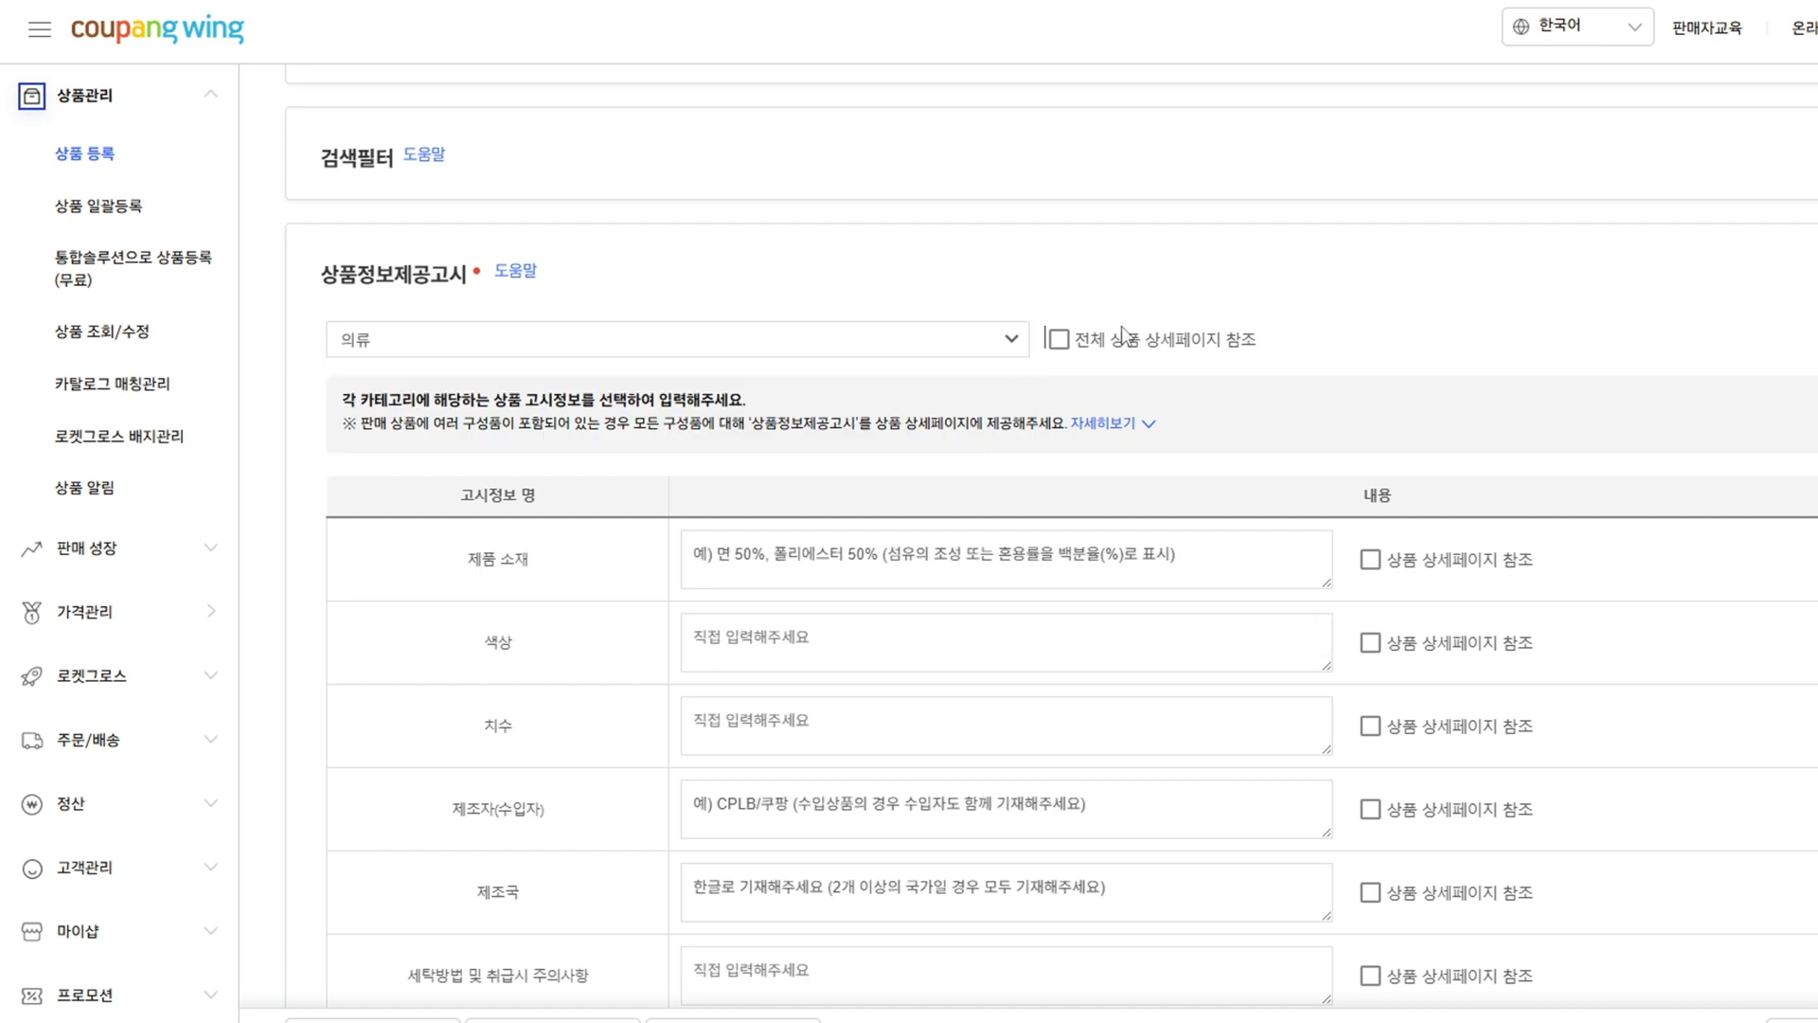
- Reselect 의류 as the notice category and apply 전체 상품 상세페이지 참조 to all of its notice items
{"action": "left_click", "coordinate": [1059, 339]}
{"action": "left_click", "coordinate": [547, 346]}
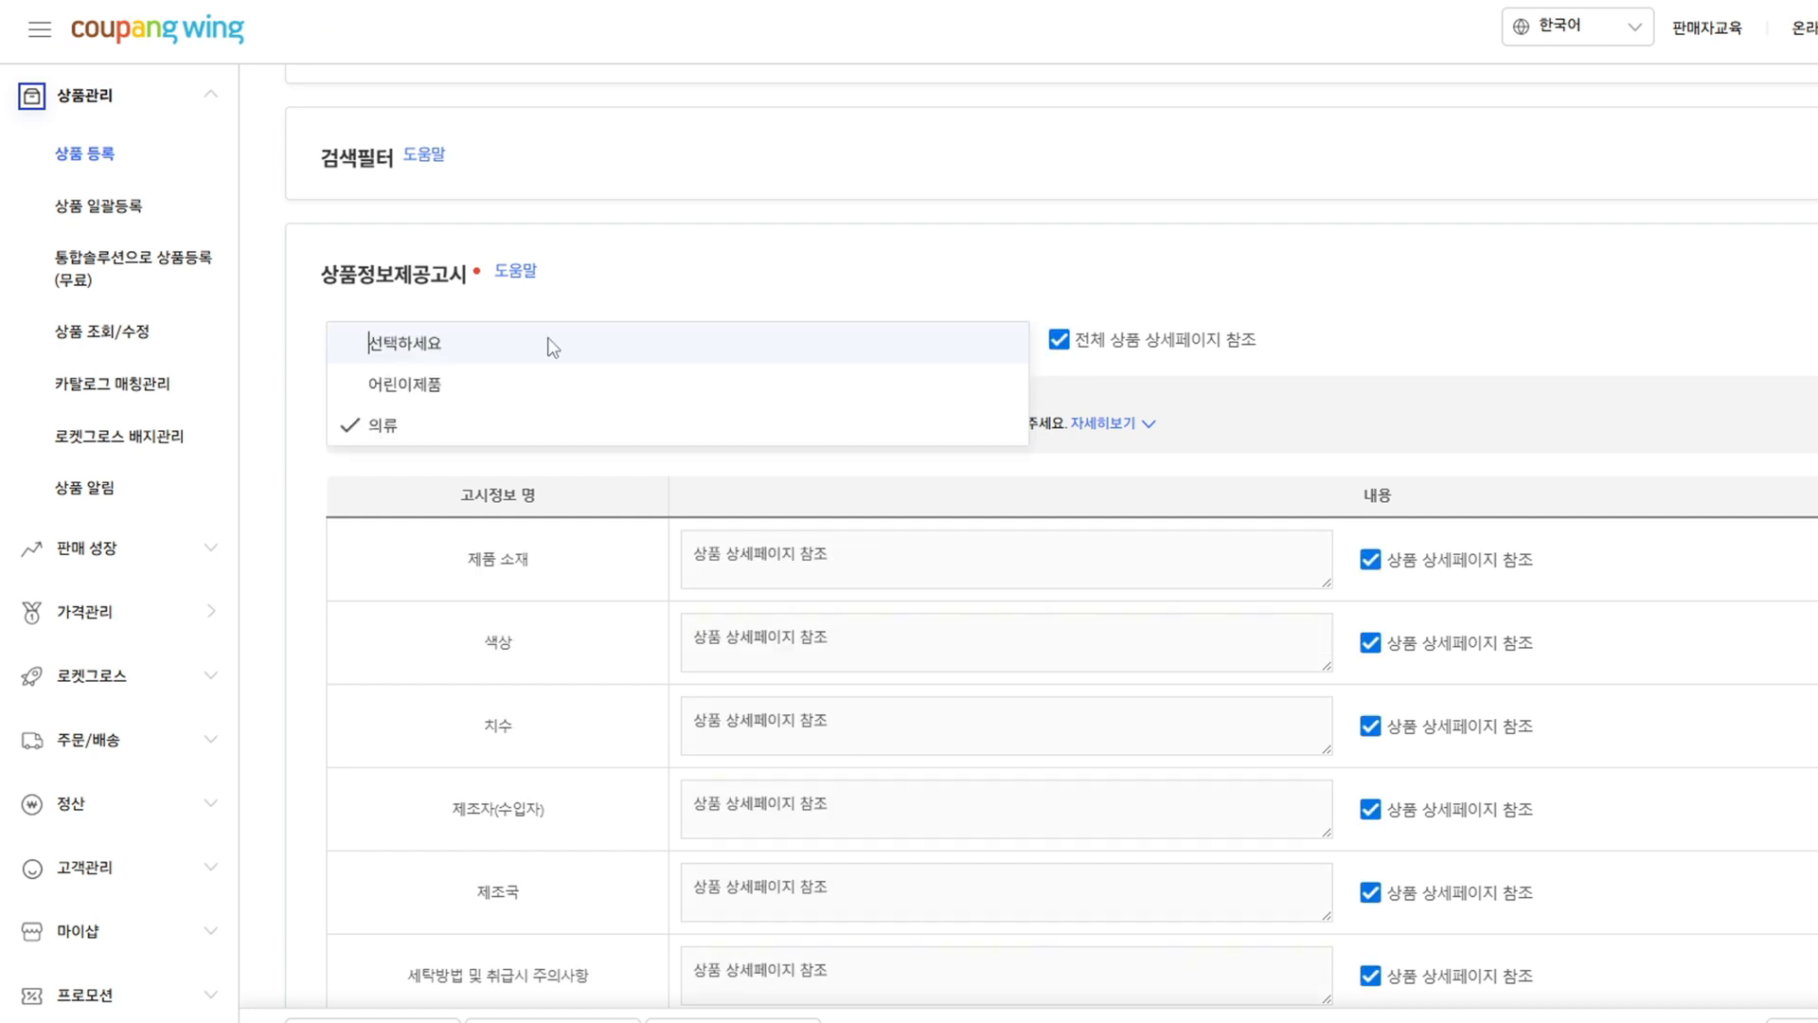
{"action": "left_click", "coordinate": [475, 435]}
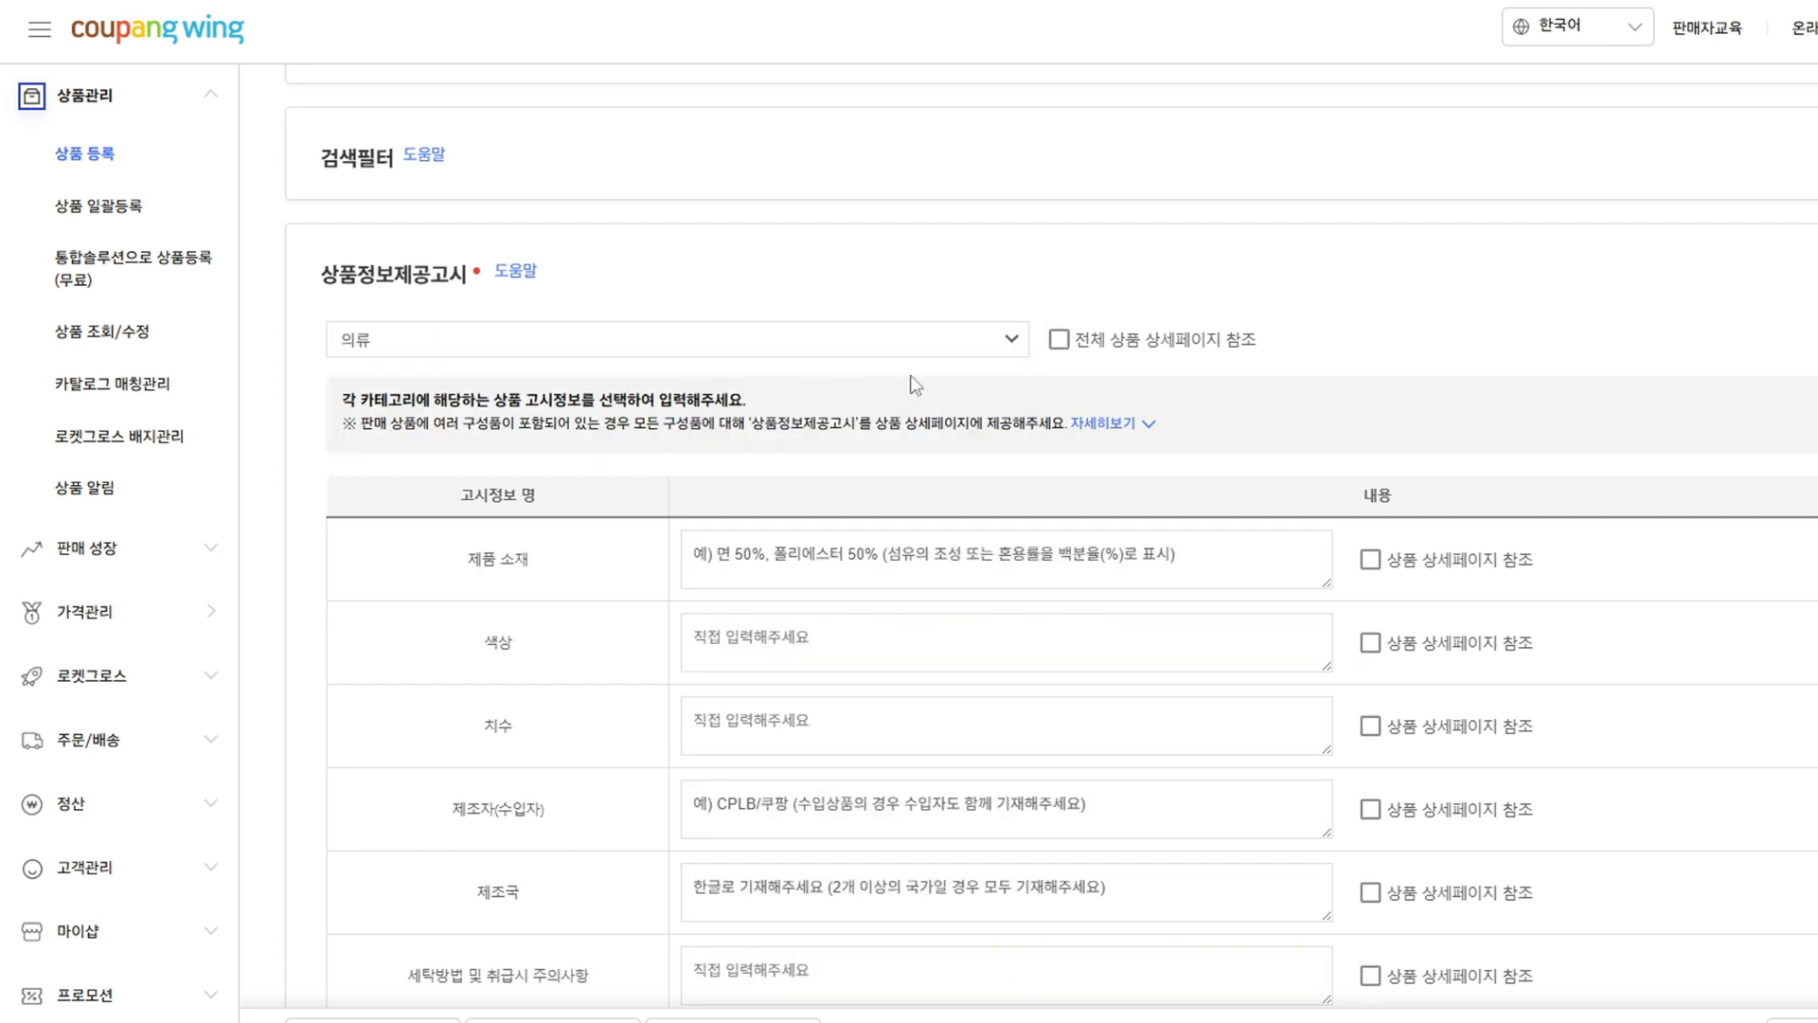
{"action": "left_click", "coordinate": [1059, 341]}
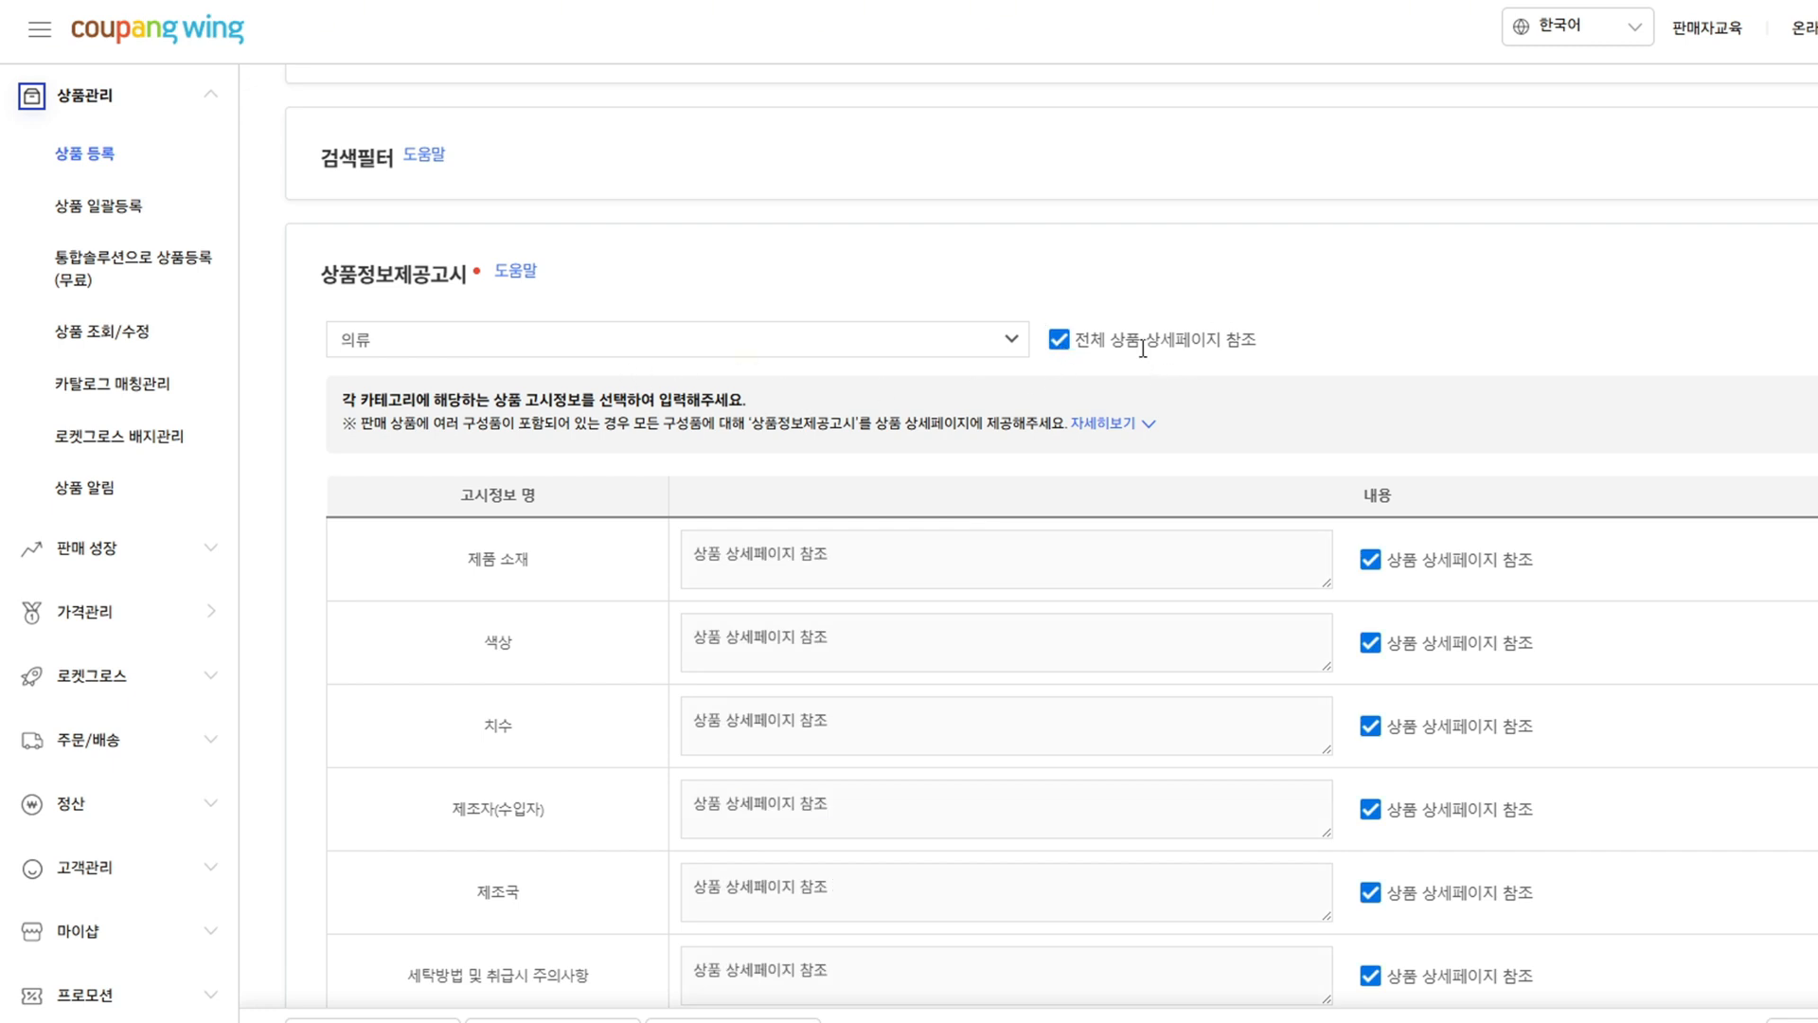
{"action": "left_click_drag", "start_coordinate": [1125, 341], "coordinate": [1340, 343]}
{"action": "left_click", "coordinate": [1294, 417]}
- Review the filled product notice items and the 출고지 entry in the 배송 section
{"action": "scroll", "coordinate": [1002, 444], "scroll_direction": "down", "scroll_amount": 1}
{"action": "scroll", "coordinate": [1007, 452], "scroll_direction": "down", "scroll_amount": 1}
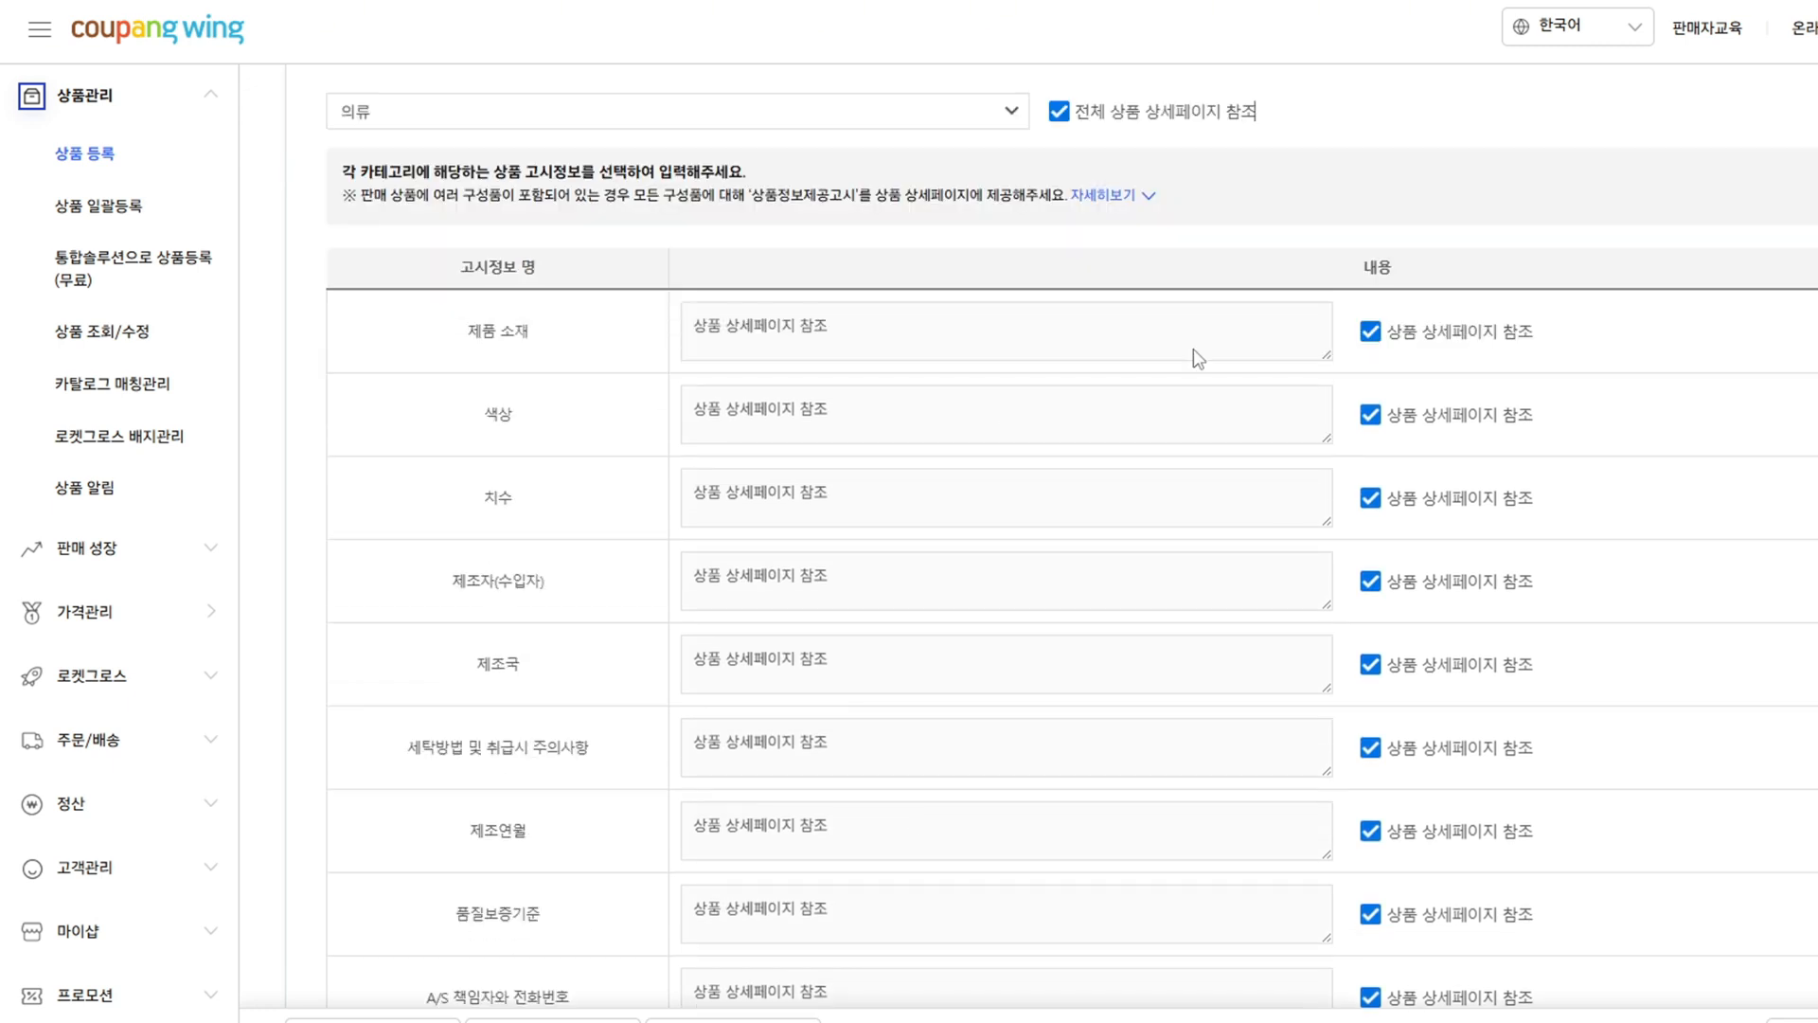
{"action": "scroll", "coordinate": [1278, 535], "scroll_direction": "down", "scroll_amount": 3}
{"action": "scroll", "coordinate": [624, 478], "scroll_direction": "down", "scroll_amount": 5}
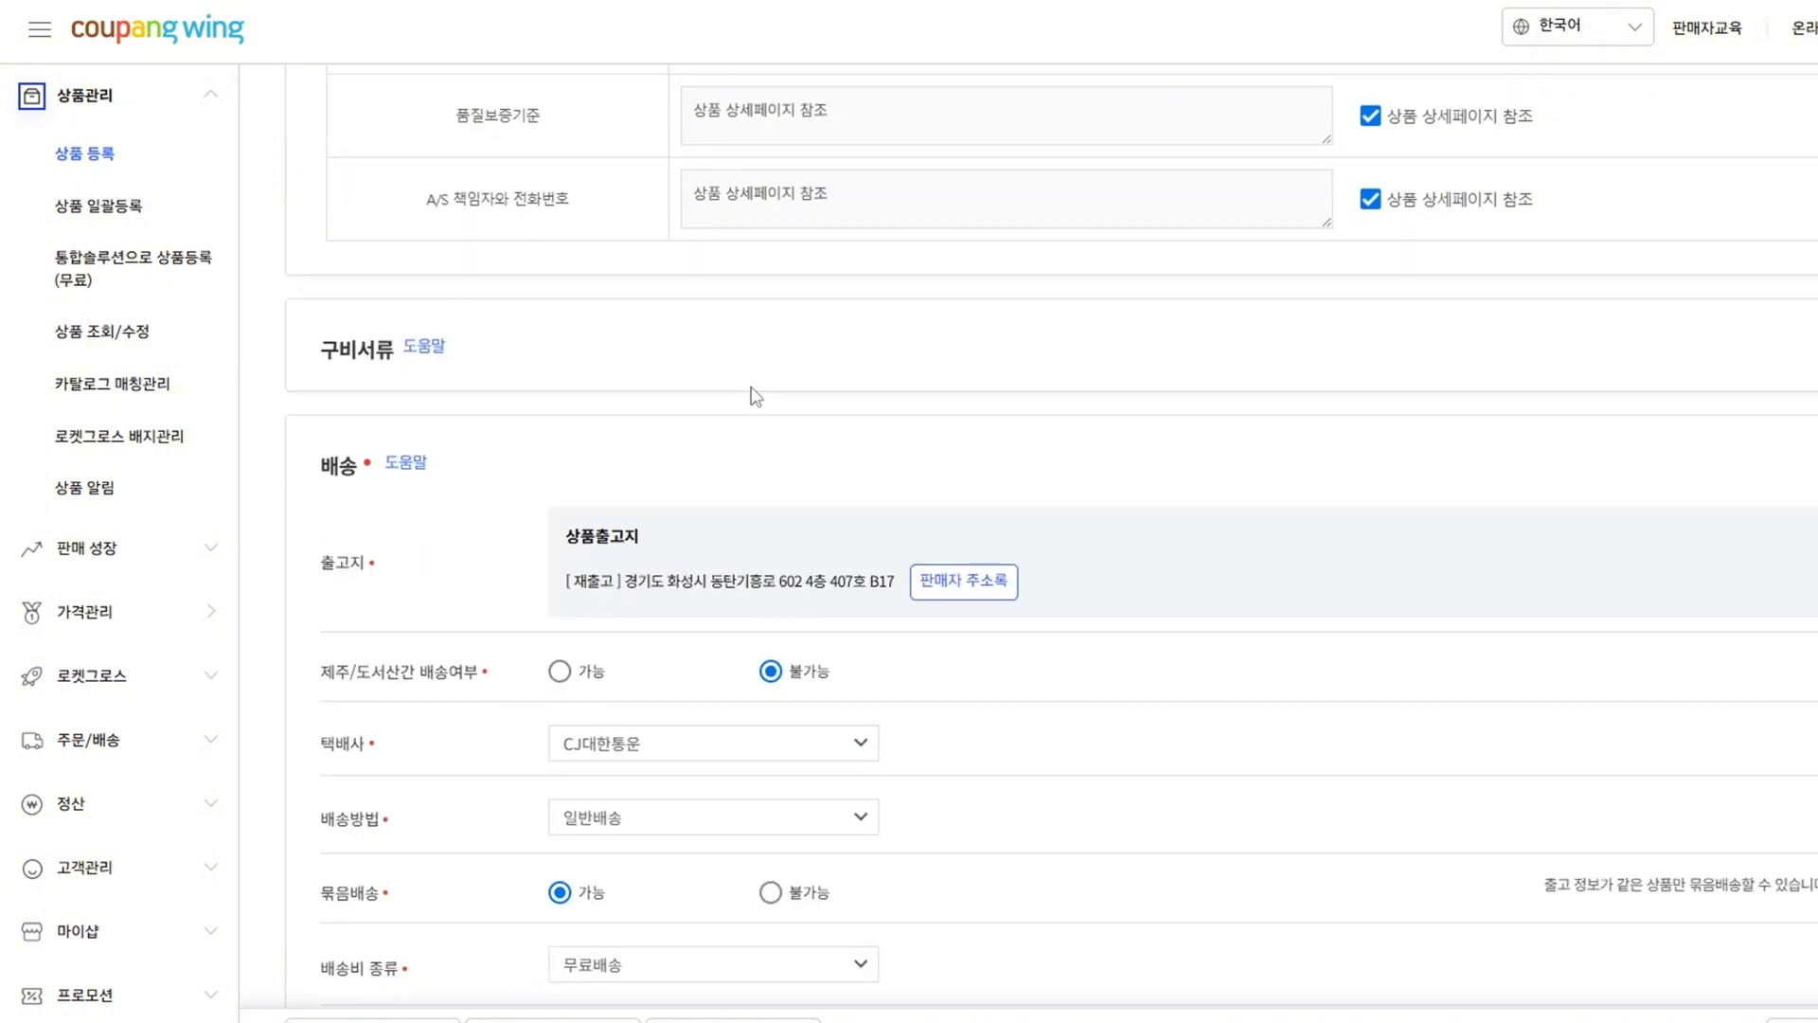
{"action": "scroll", "coordinate": [786, 388], "scroll_direction": "down", "scroll_amount": 1}
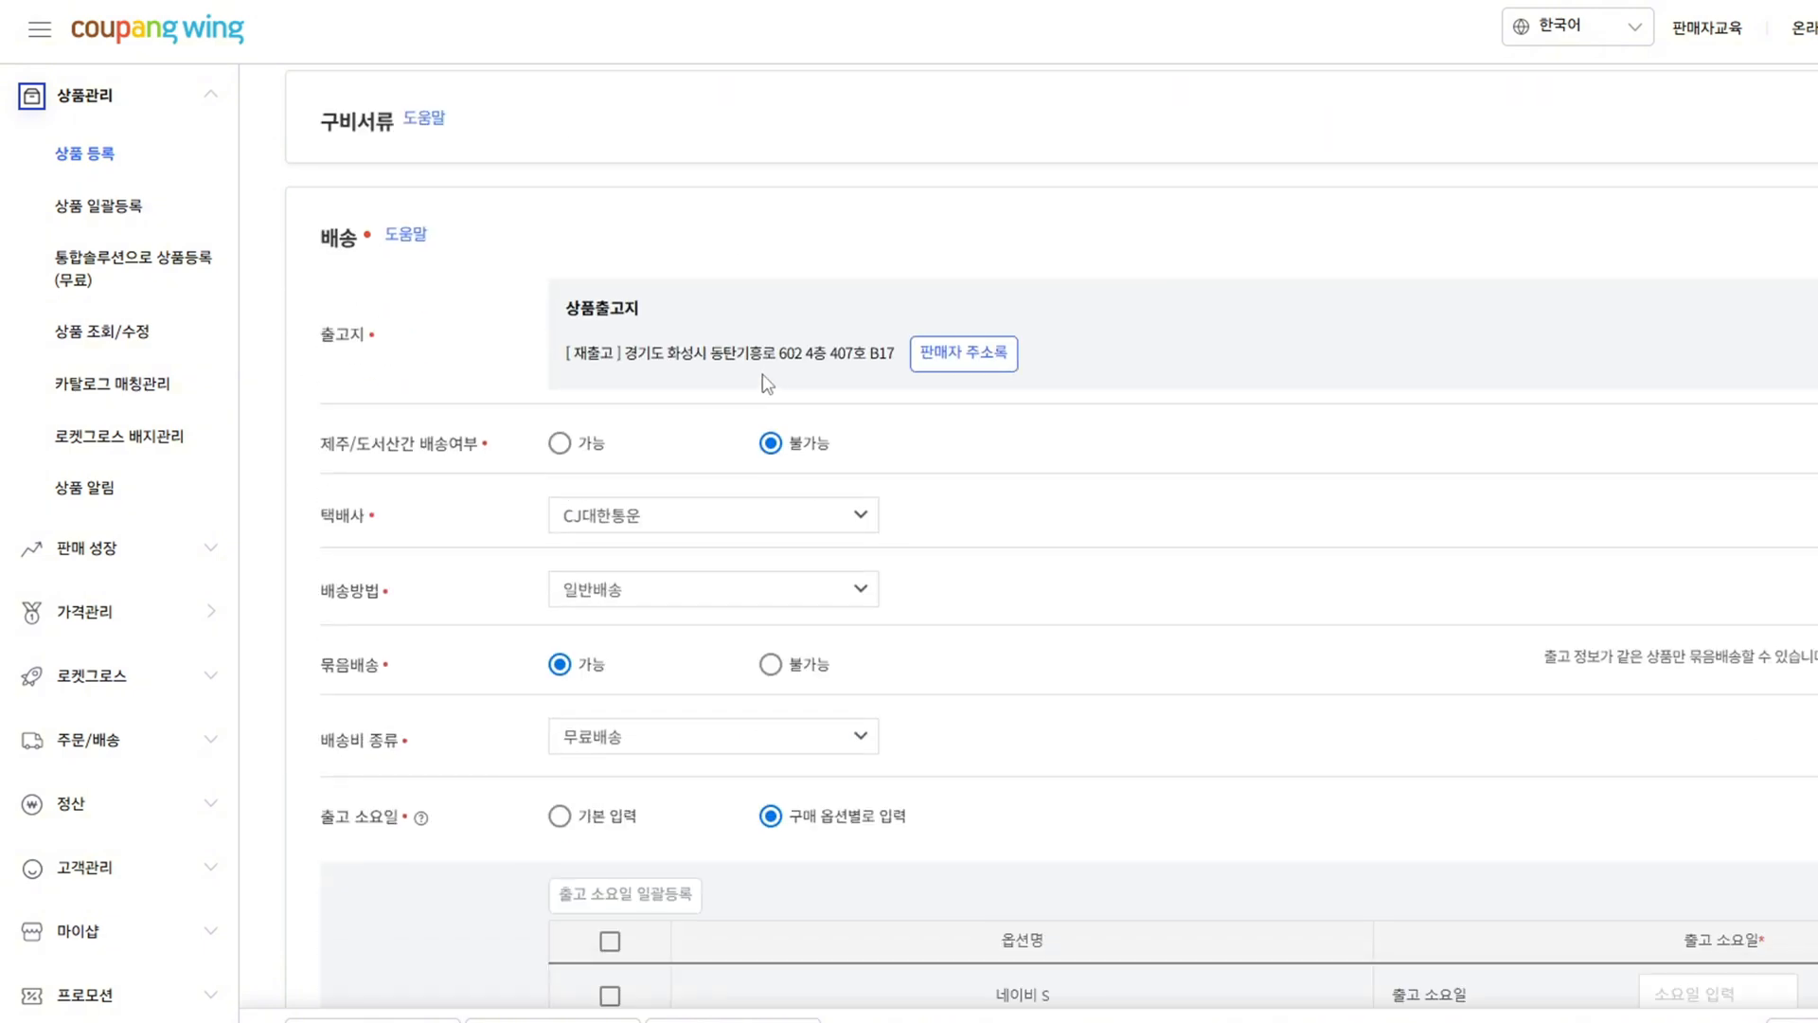
{"action": "scroll", "coordinate": [769, 409], "scroll_direction": "up", "scroll_amount": 10}
{"action": "scroll", "coordinate": [1073, 604], "scroll_direction": "down", "scroll_amount": 10}
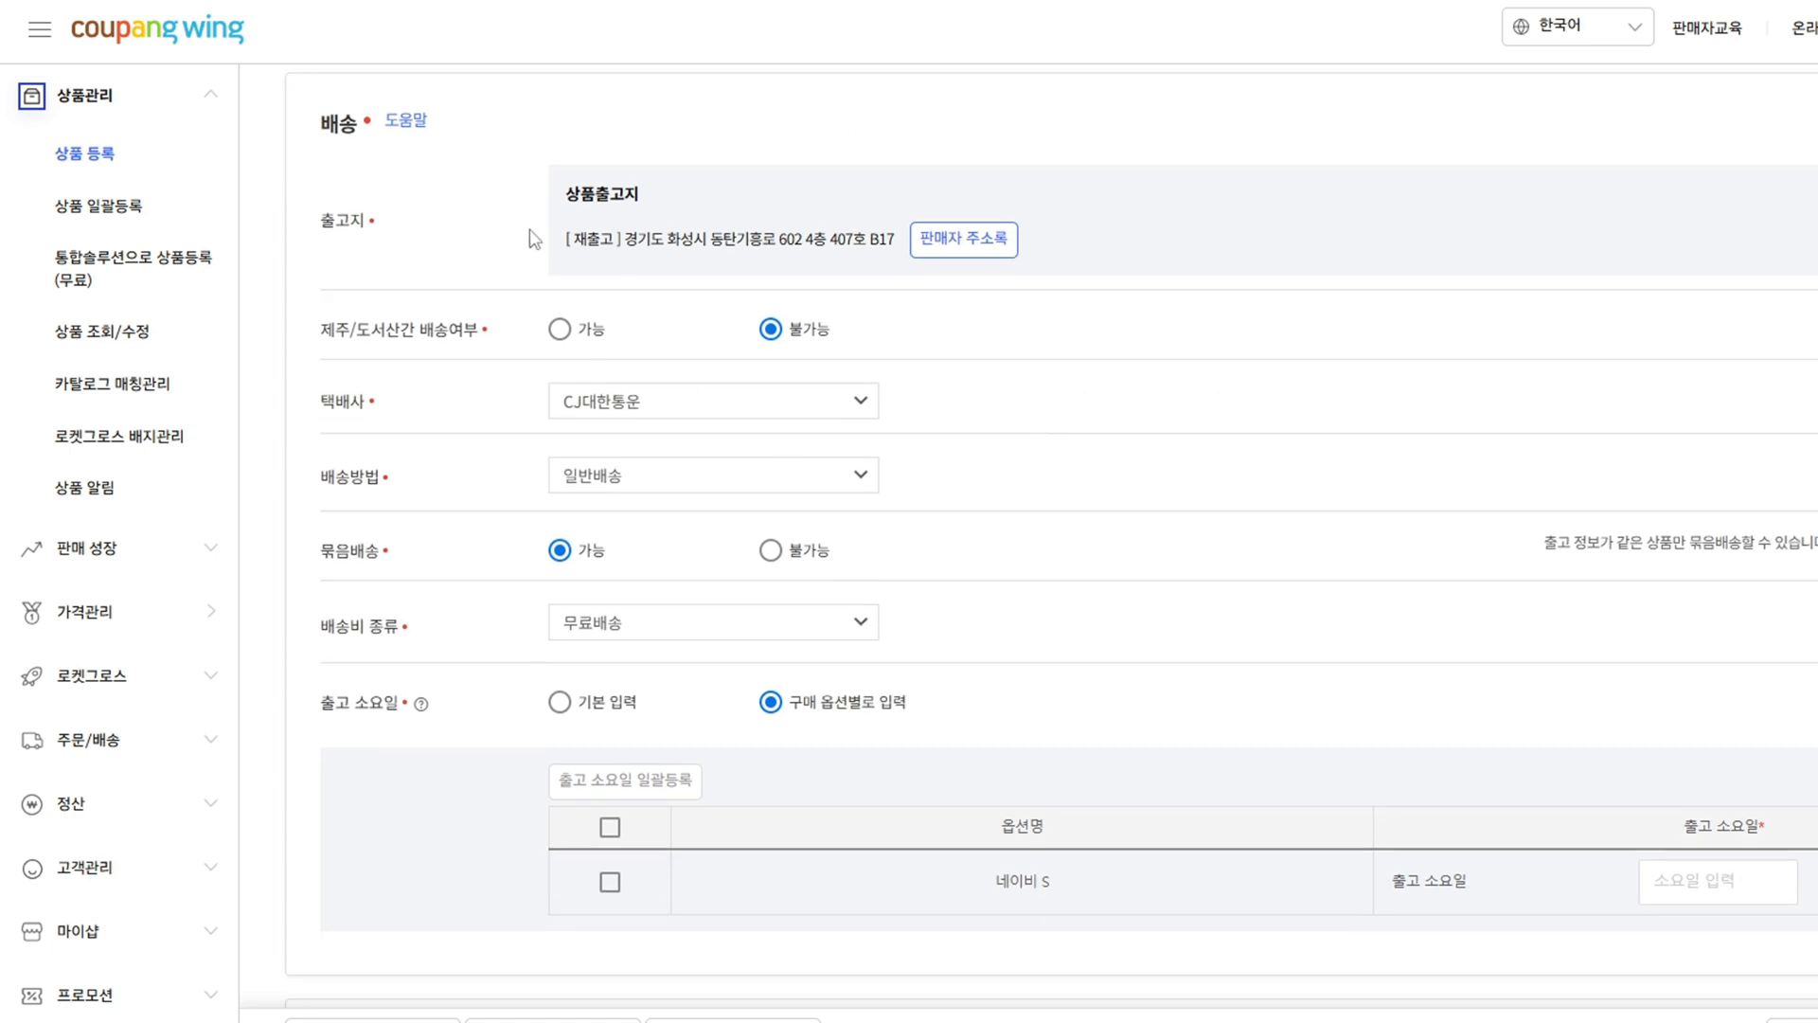
{"action": "left_click_drag", "start_coordinate": [564, 193], "coordinate": [781, 230]}
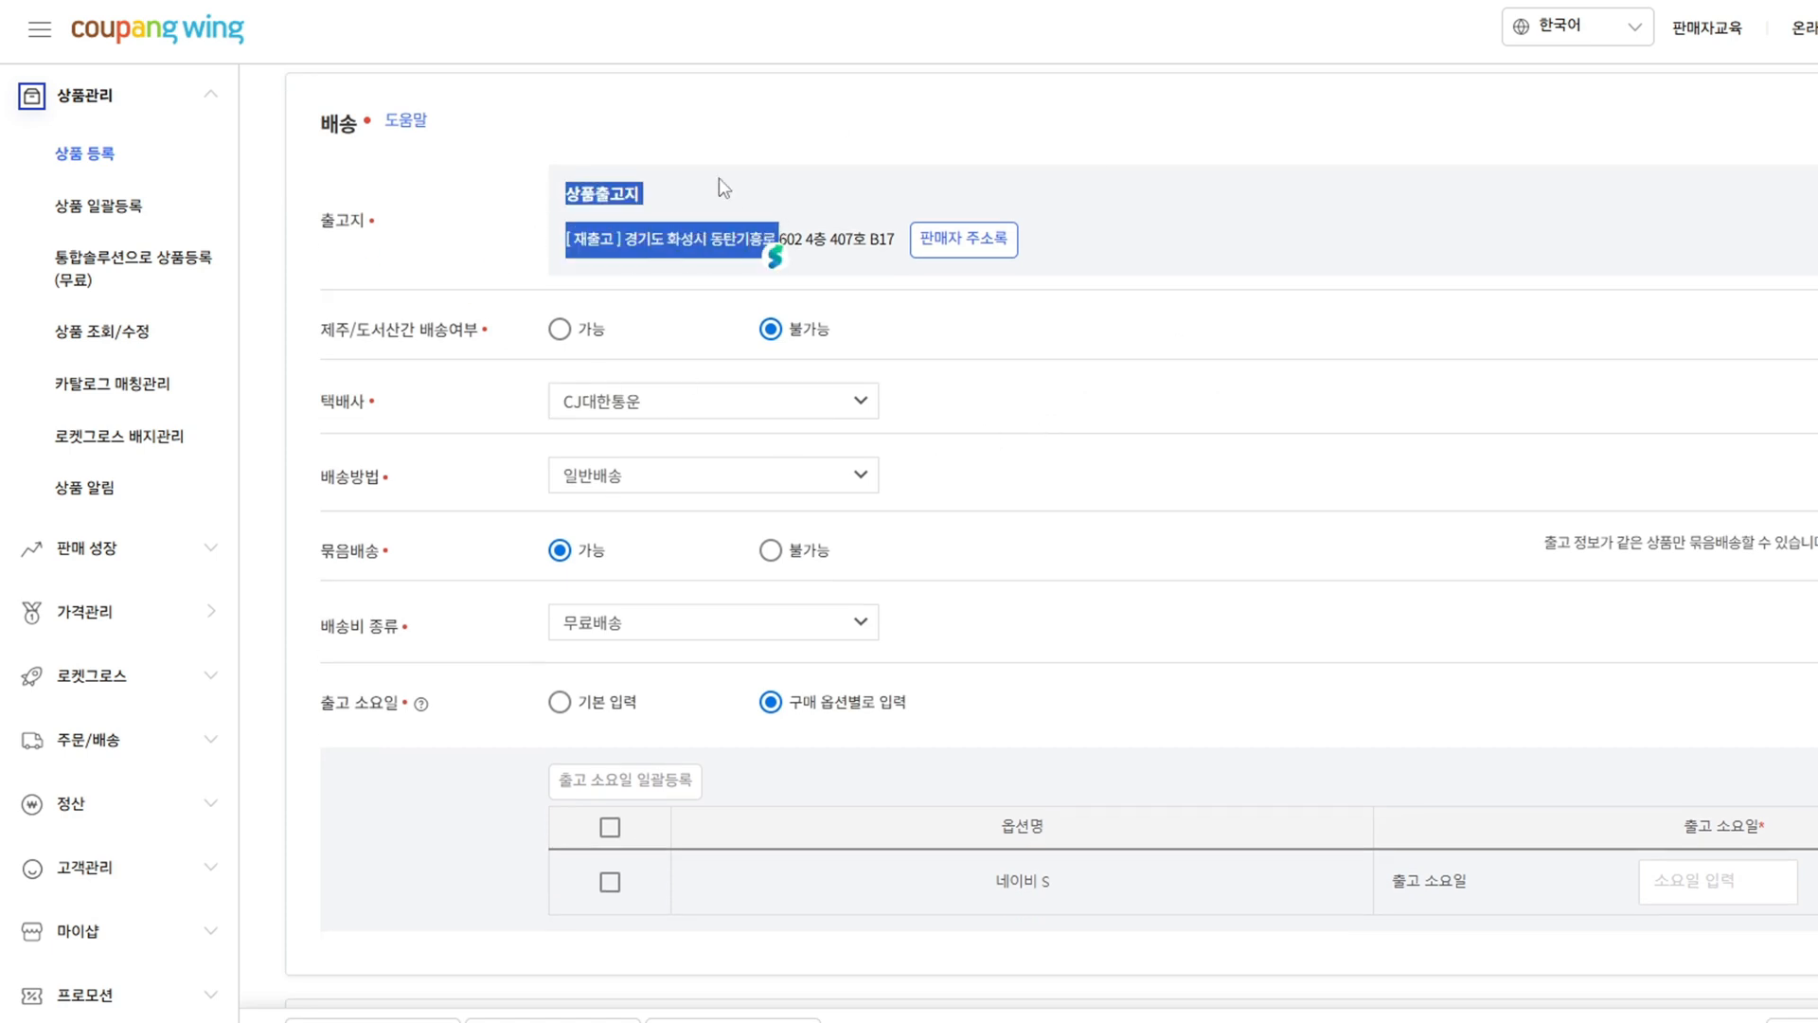
{"action": "left_click", "coordinate": [718, 178]}
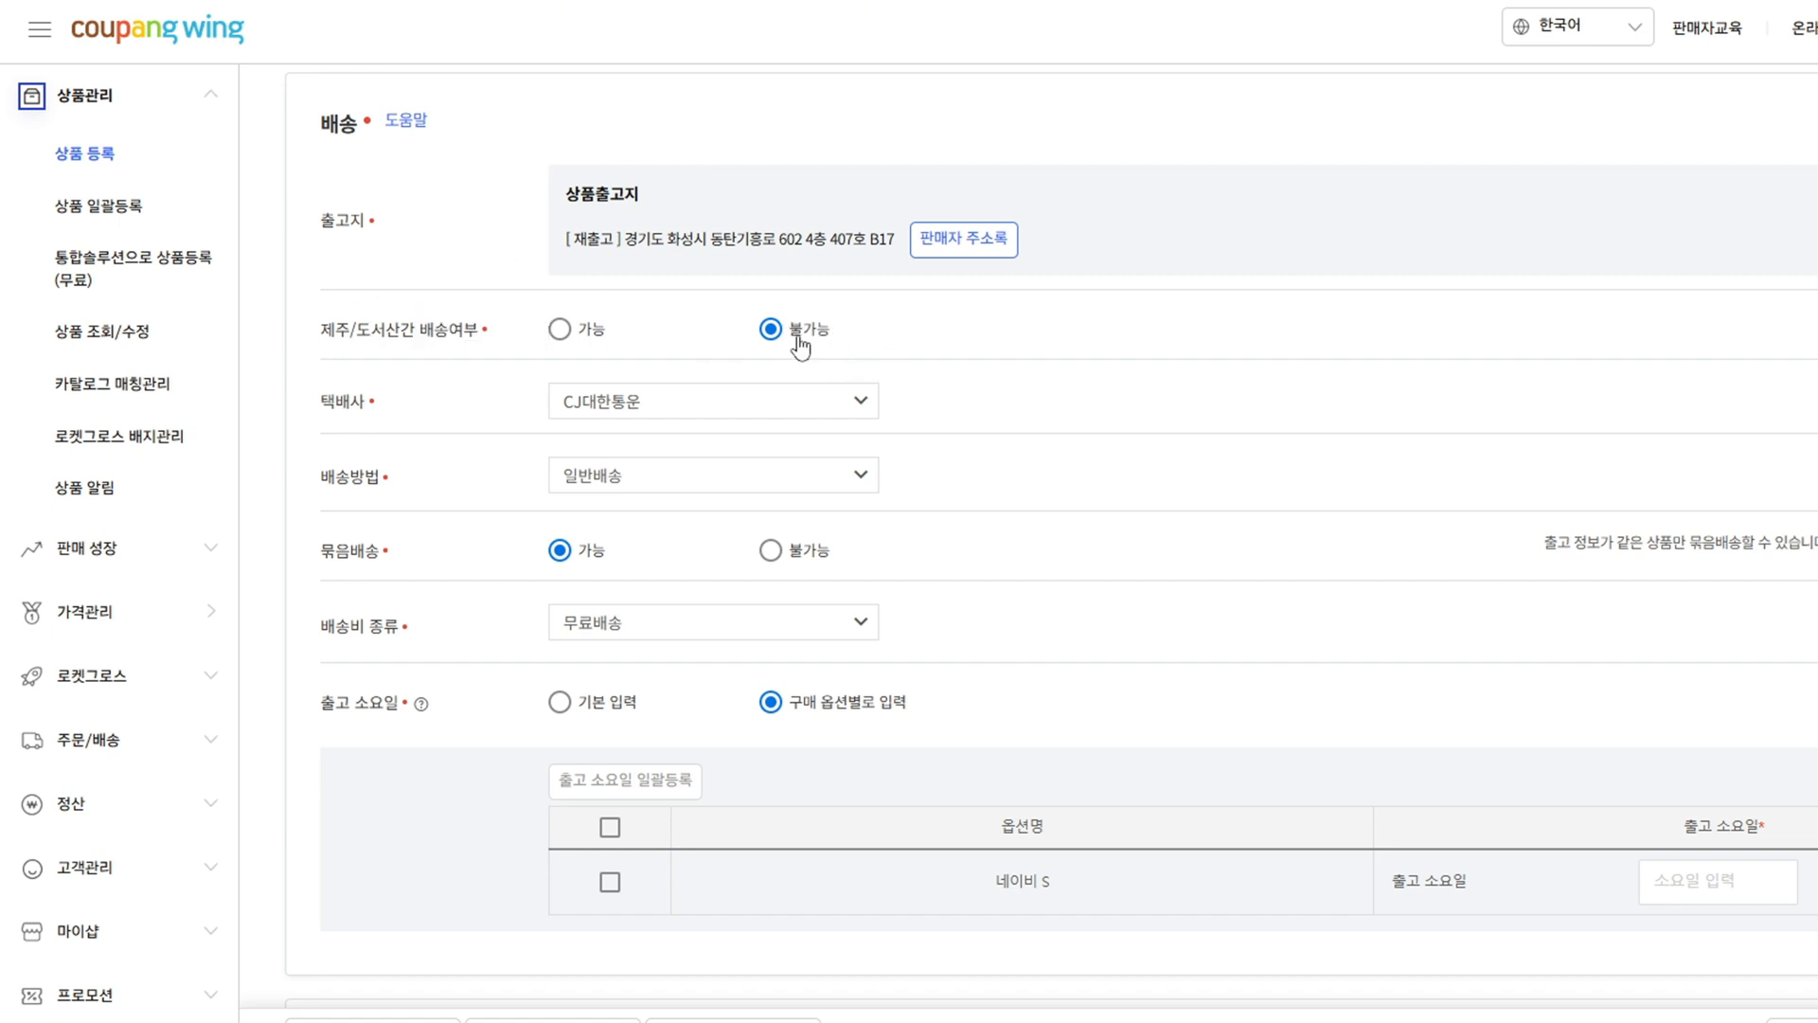
- Check the 택배사, 배송방법 and 배송비 종류 settings and set 묶음배송 to 불가능
{"action": "left_click_drag", "start_coordinate": [336, 402], "coordinate": [698, 483]}
{"action": "left_click", "coordinate": [403, 414]}
{"action": "left_click_drag", "start_coordinate": [327, 402], "coordinate": [792, 406]}
{"action": "left_click", "coordinate": [965, 396]}
{"action": "left_click", "coordinate": [784, 555]}
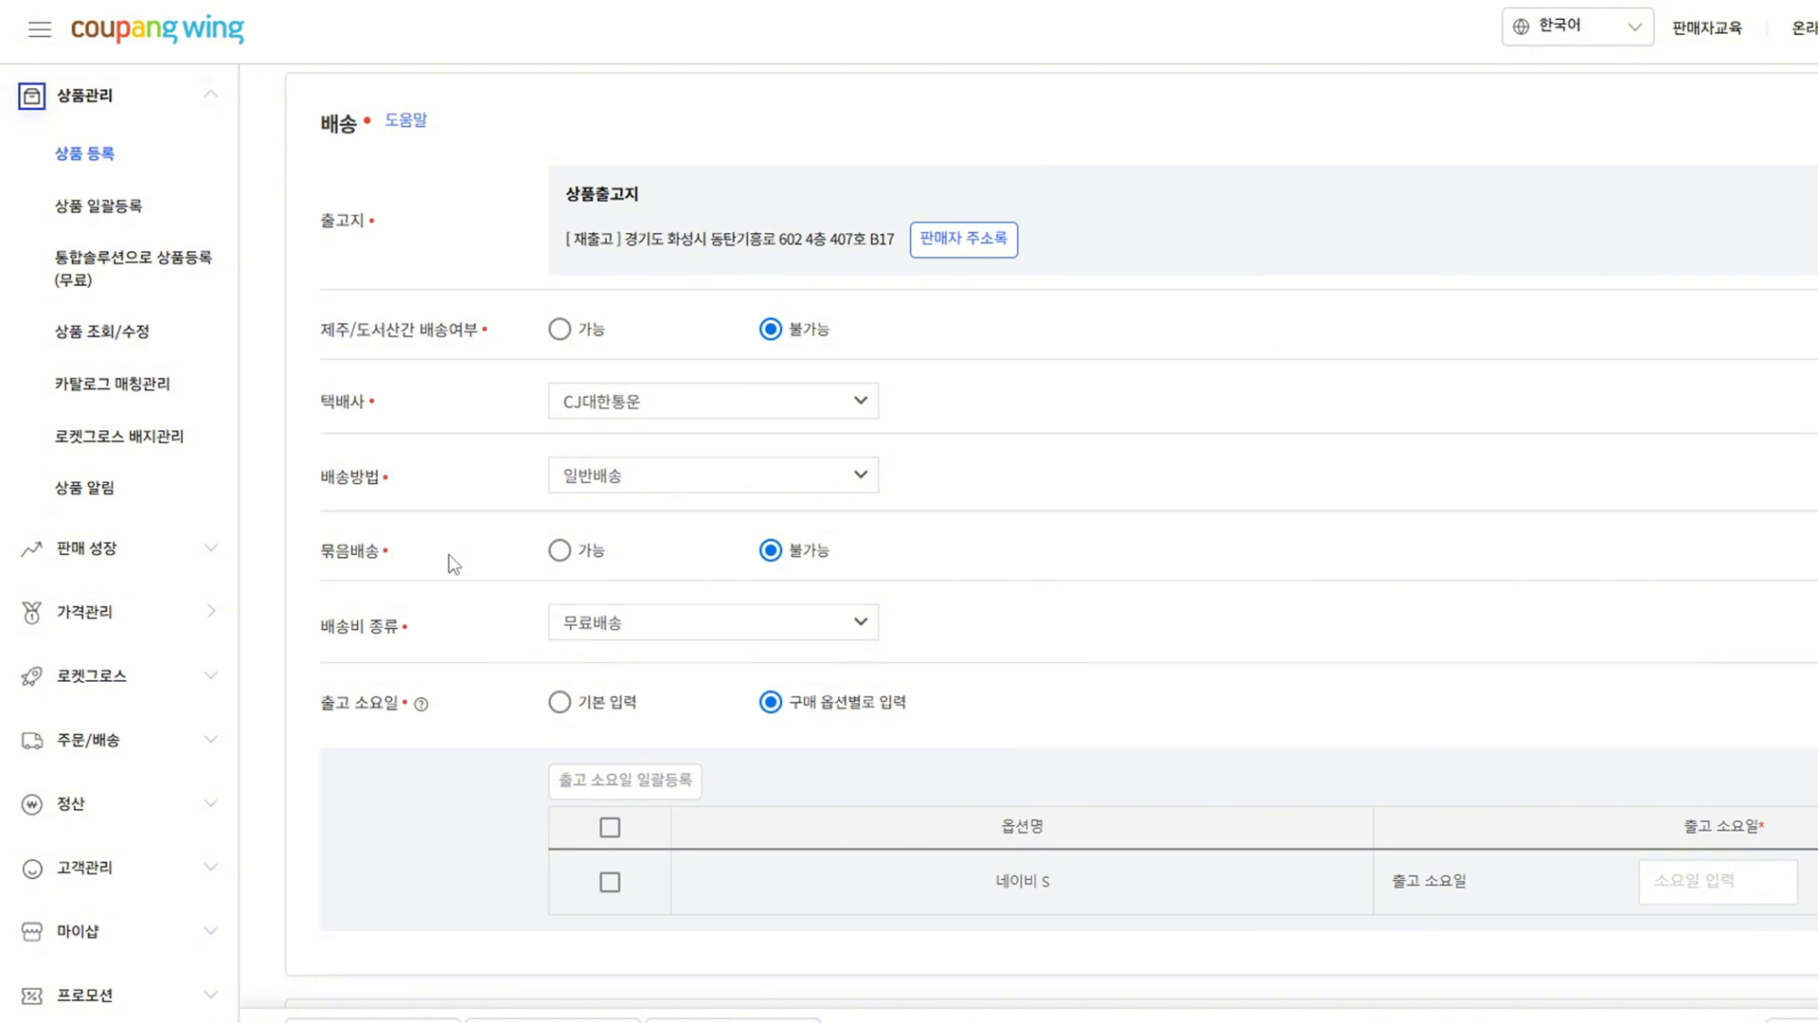
{"action": "left_click_drag", "start_coordinate": [323, 619], "coordinate": [401, 625]}
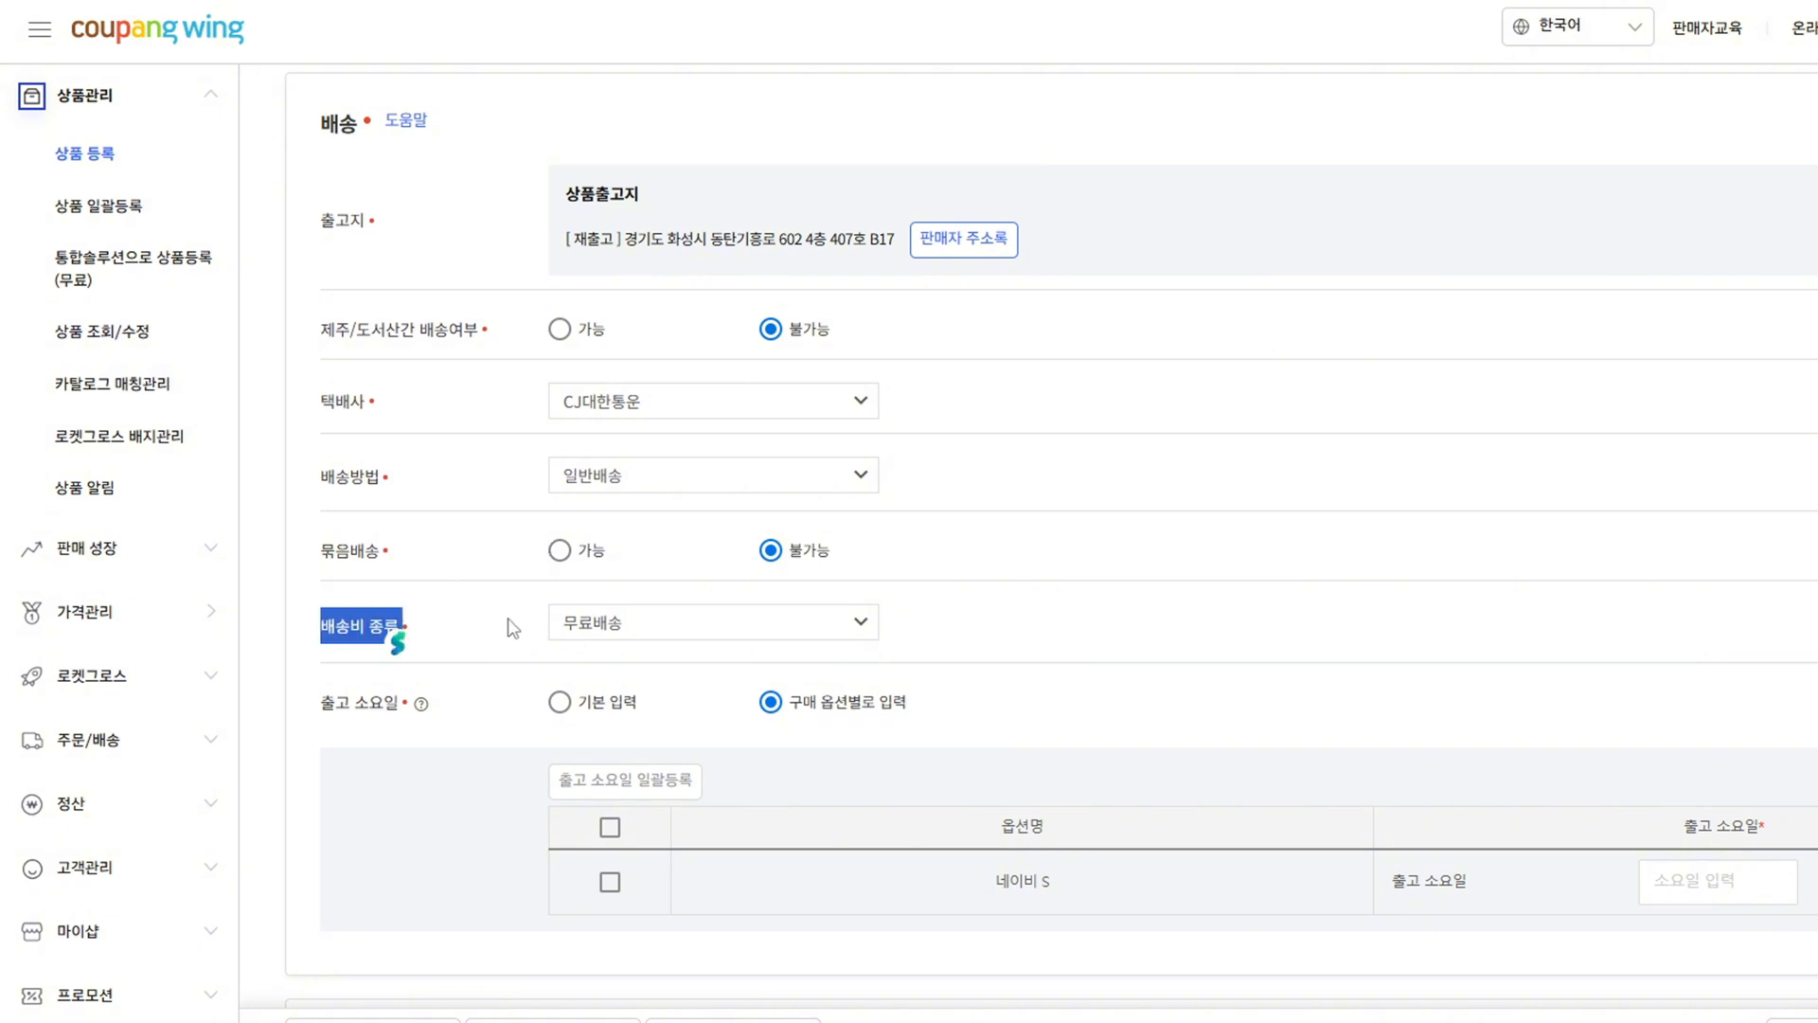
{"action": "left_click", "coordinate": [514, 625]}
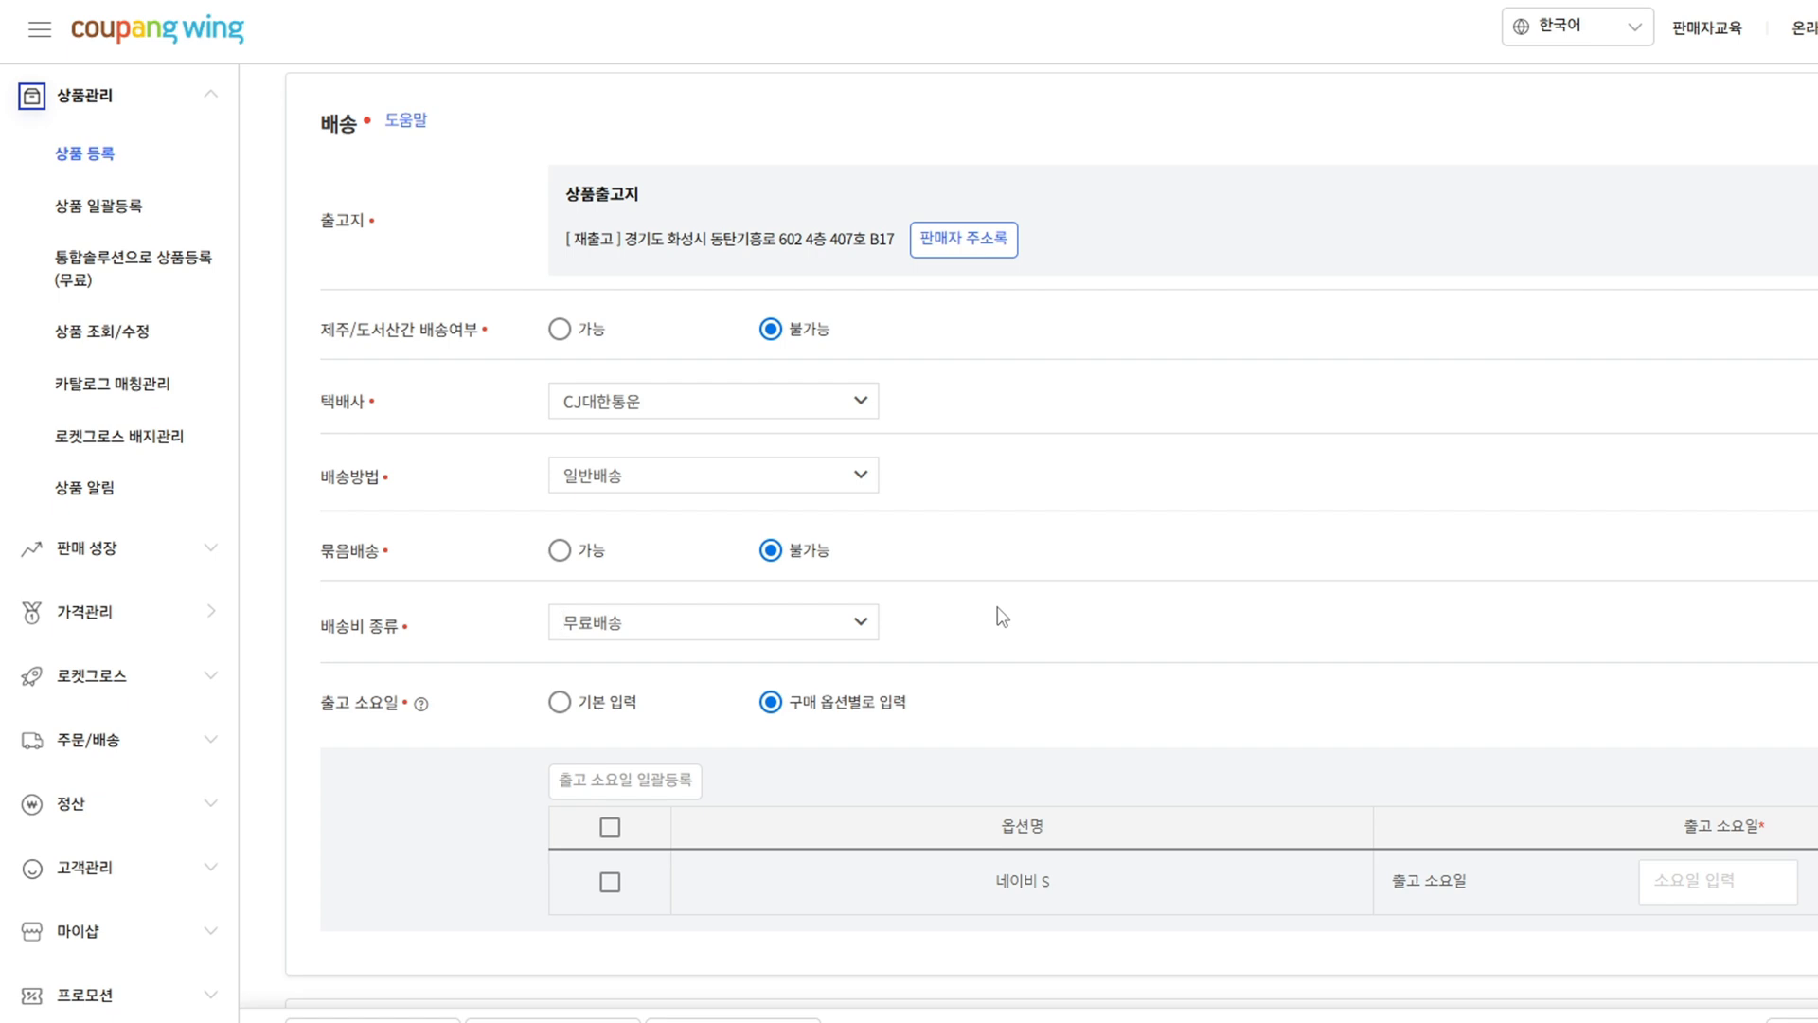
- Set 출고 소요일 to 기본 입력, enable 당일출고 and dismiss the 오늘출발 badge tip
{"action": "scroll", "coordinate": [880, 596], "scroll_direction": "down", "scroll_amount": 2}
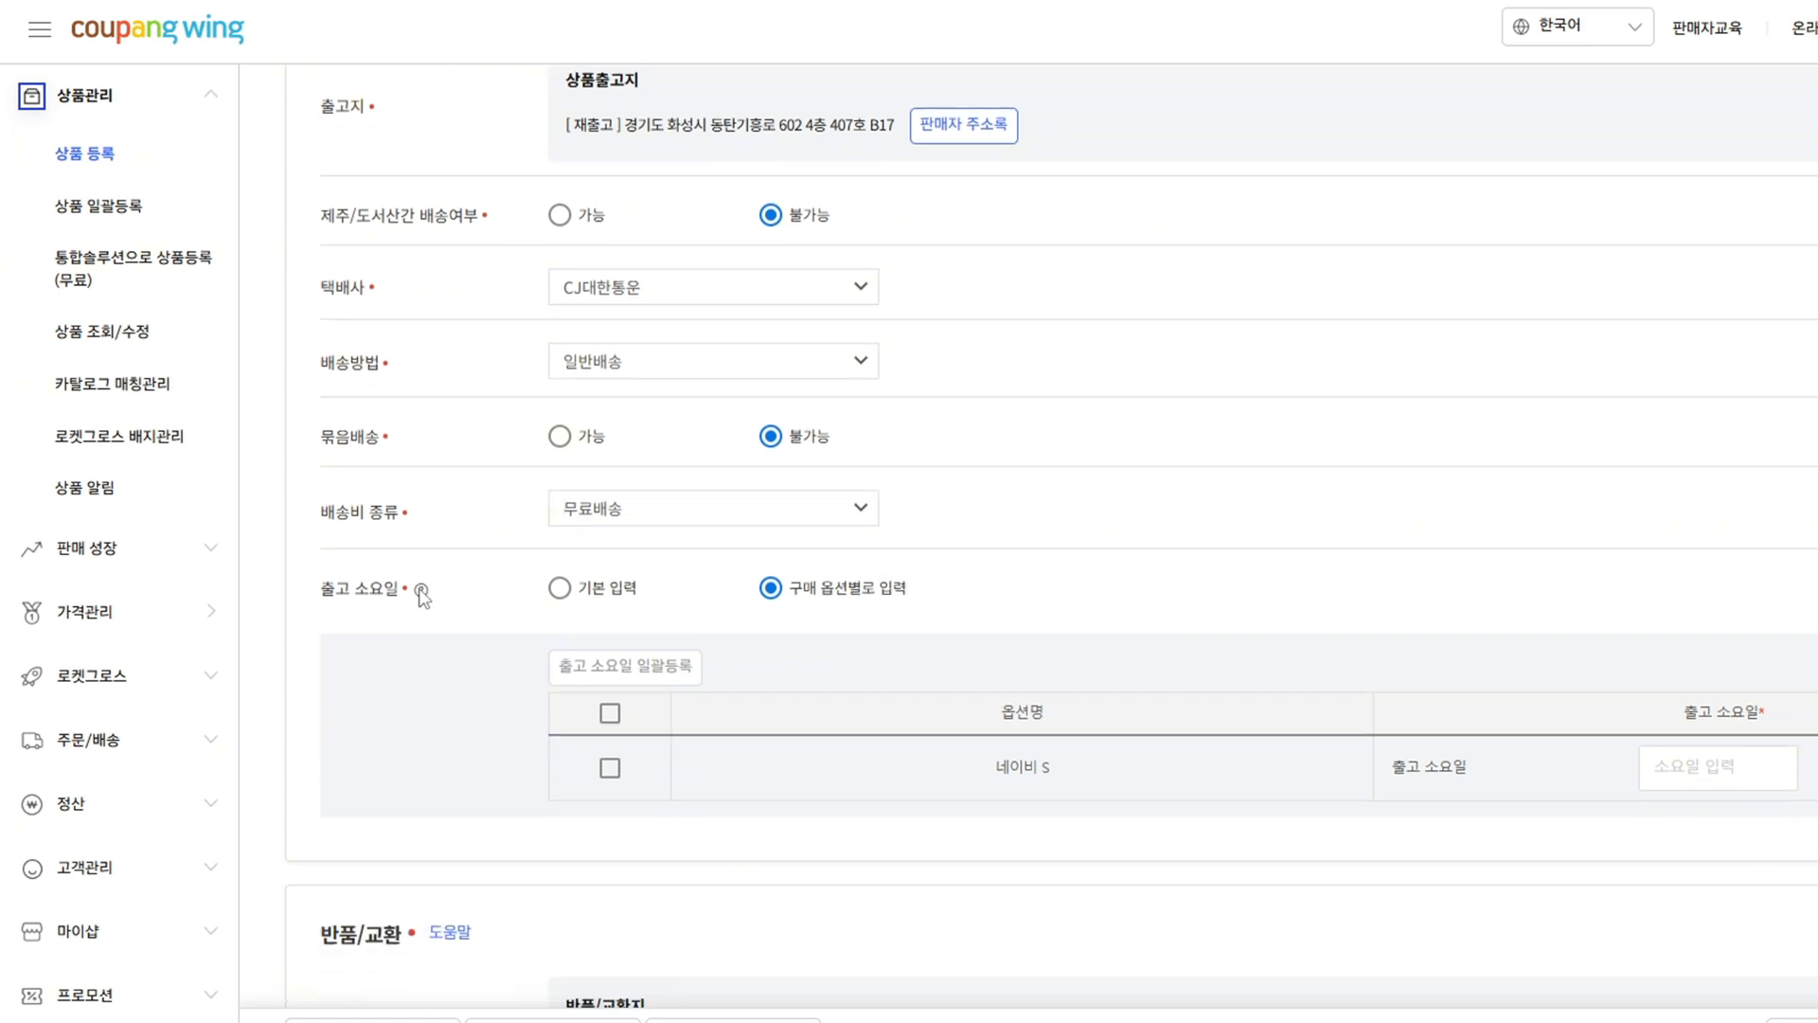
{"action": "left_click_drag", "start_coordinate": [348, 590], "coordinate": [464, 620]}
{"action": "left_click", "coordinate": [560, 588]}
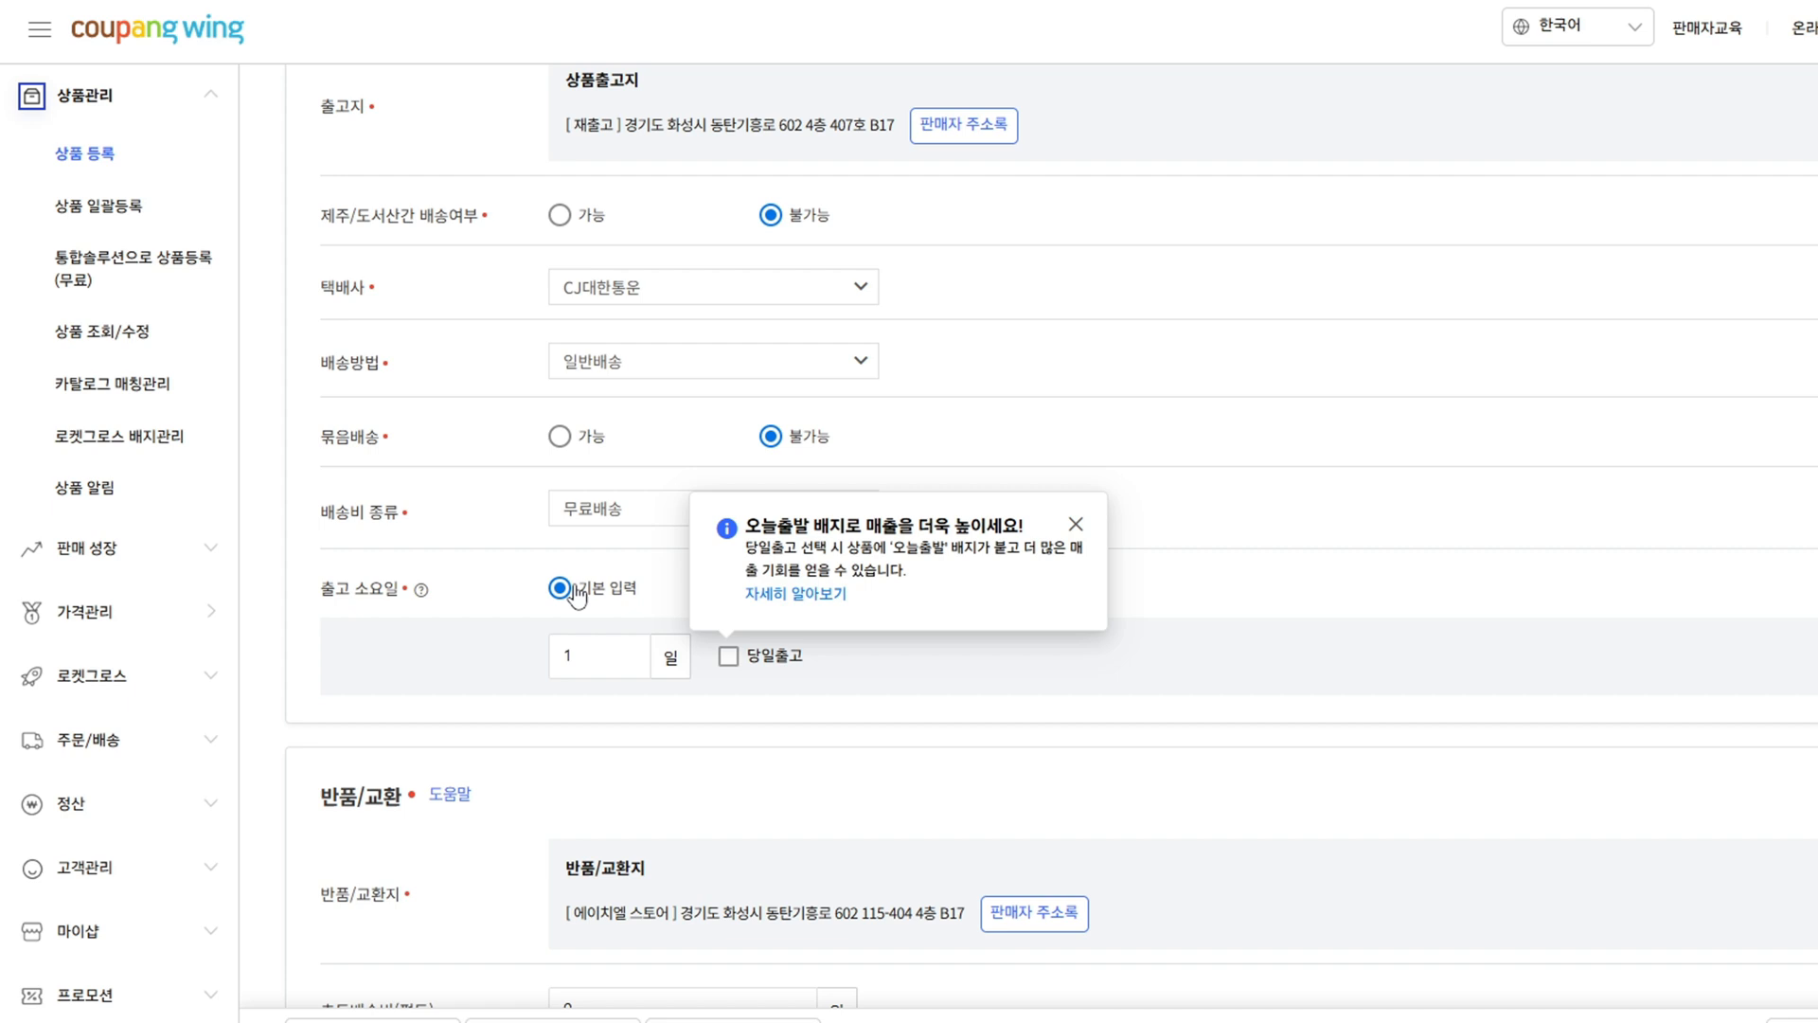
{"action": "left_click", "coordinate": [643, 653]}
{"action": "left_click", "coordinate": [735, 662]}
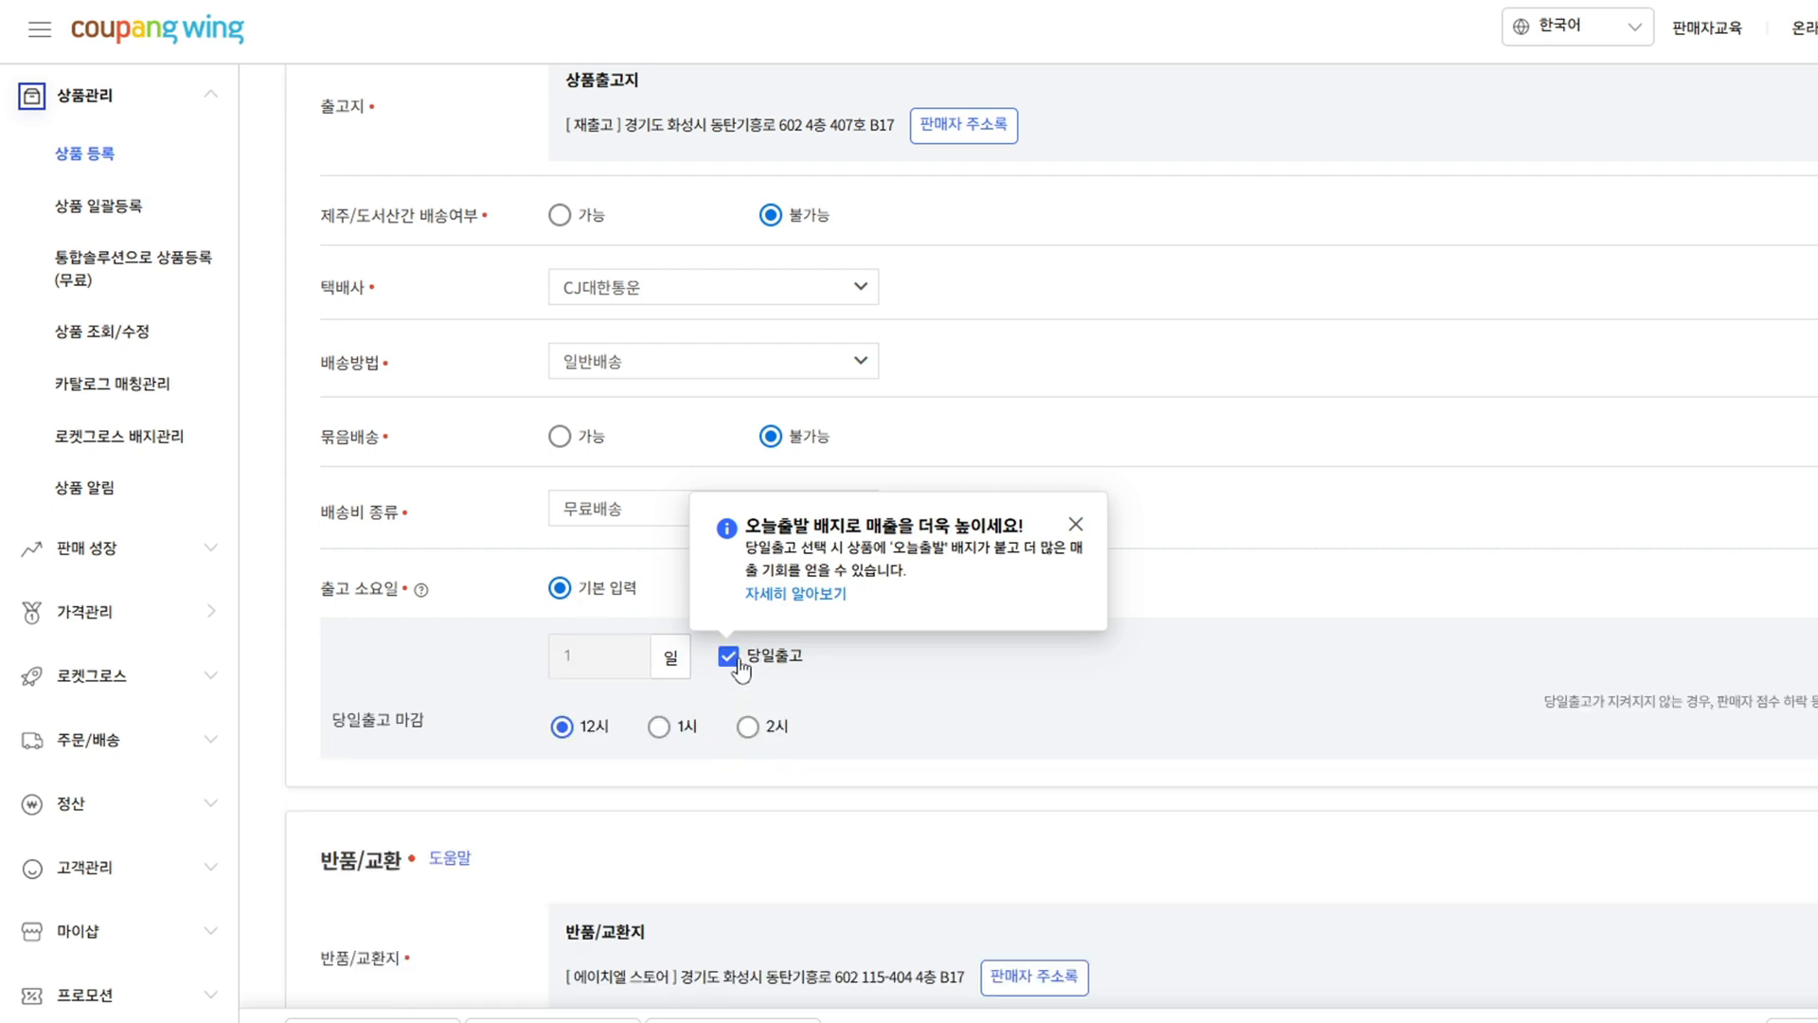
{"action": "left_click", "coordinate": [1077, 525]}
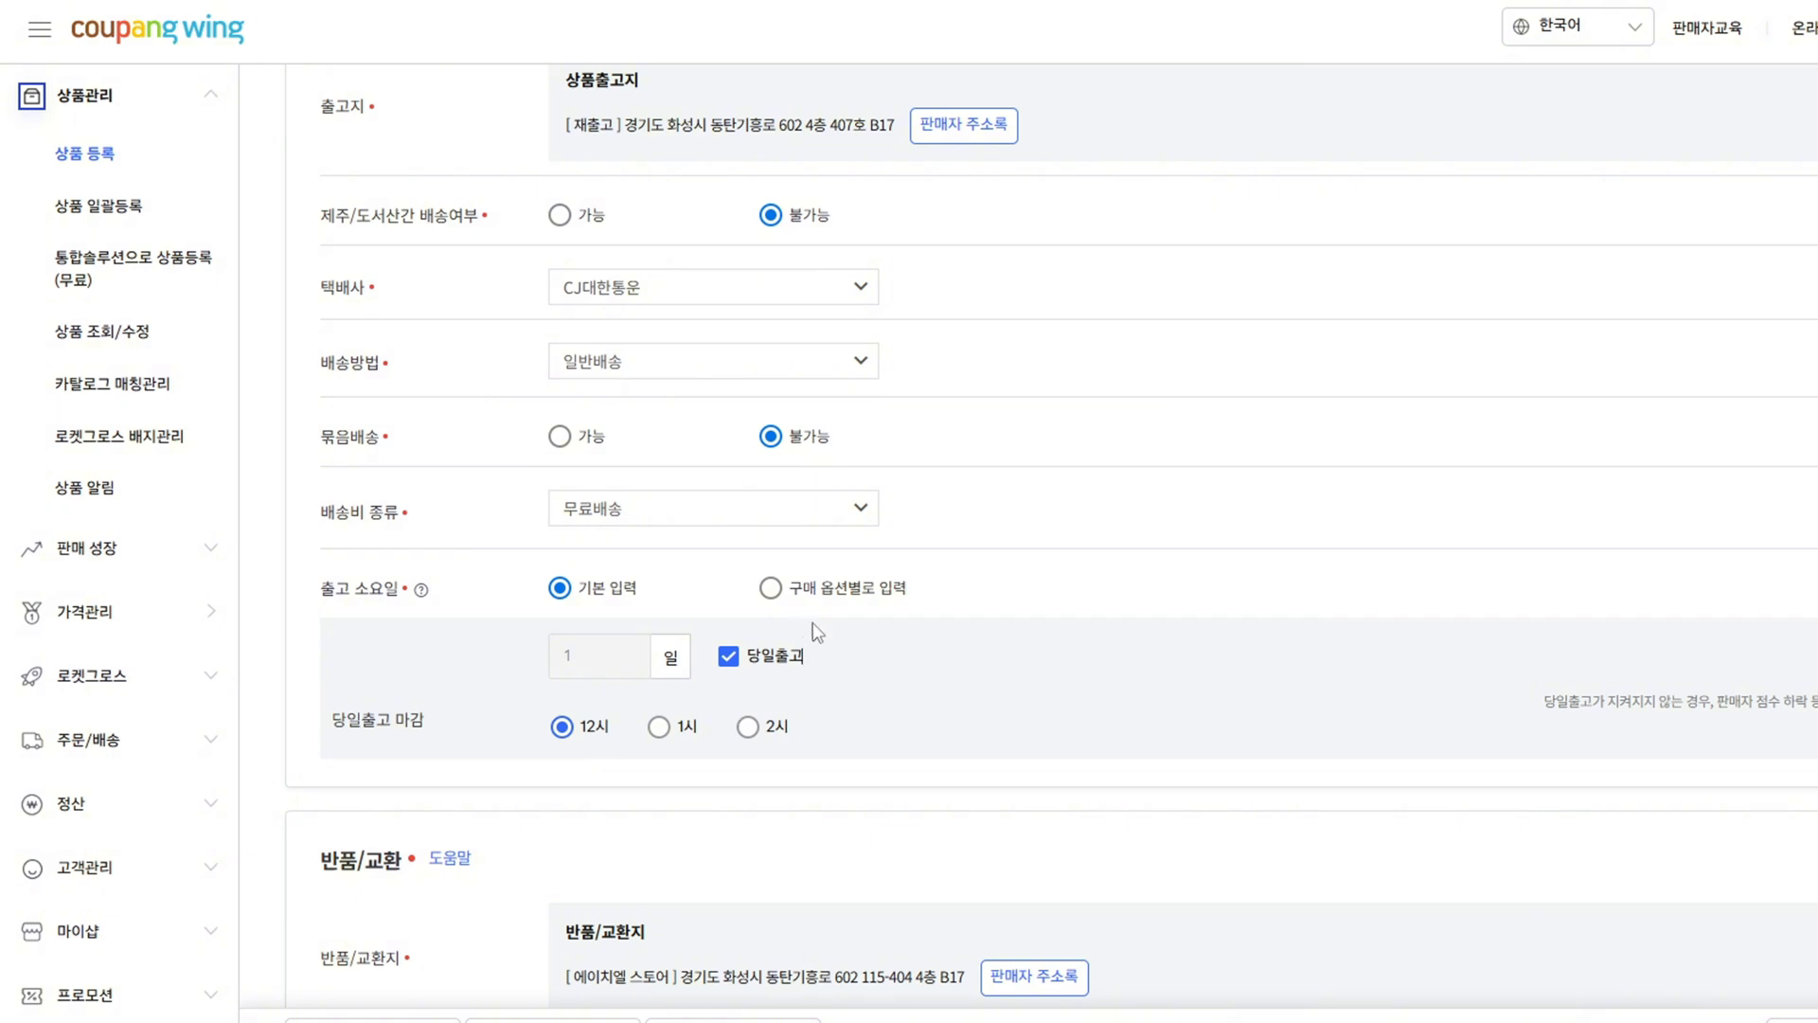
{"action": "left_click_drag", "start_coordinate": [366, 721], "coordinate": [630, 725]}
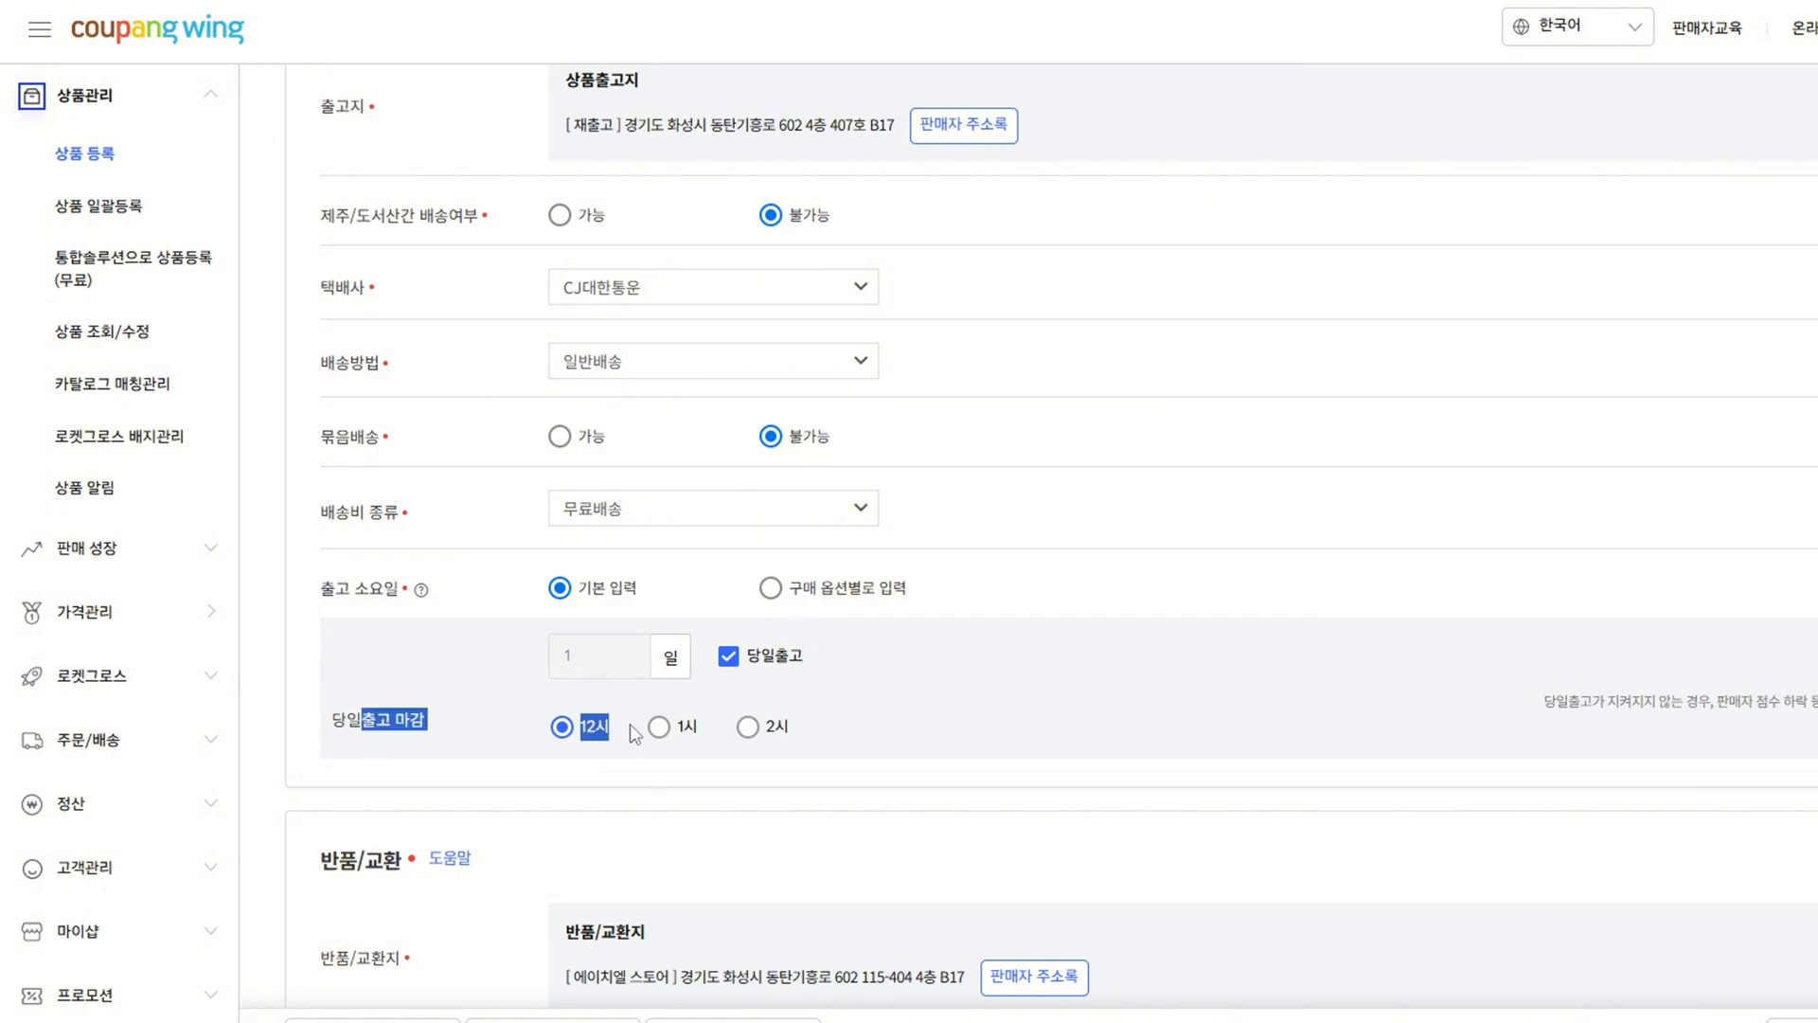
{"action": "left_click", "coordinate": [611, 789]}
{"action": "left_click_drag", "start_coordinate": [397, 732], "coordinate": [791, 730]}
{"action": "left_click", "coordinate": [909, 727]}
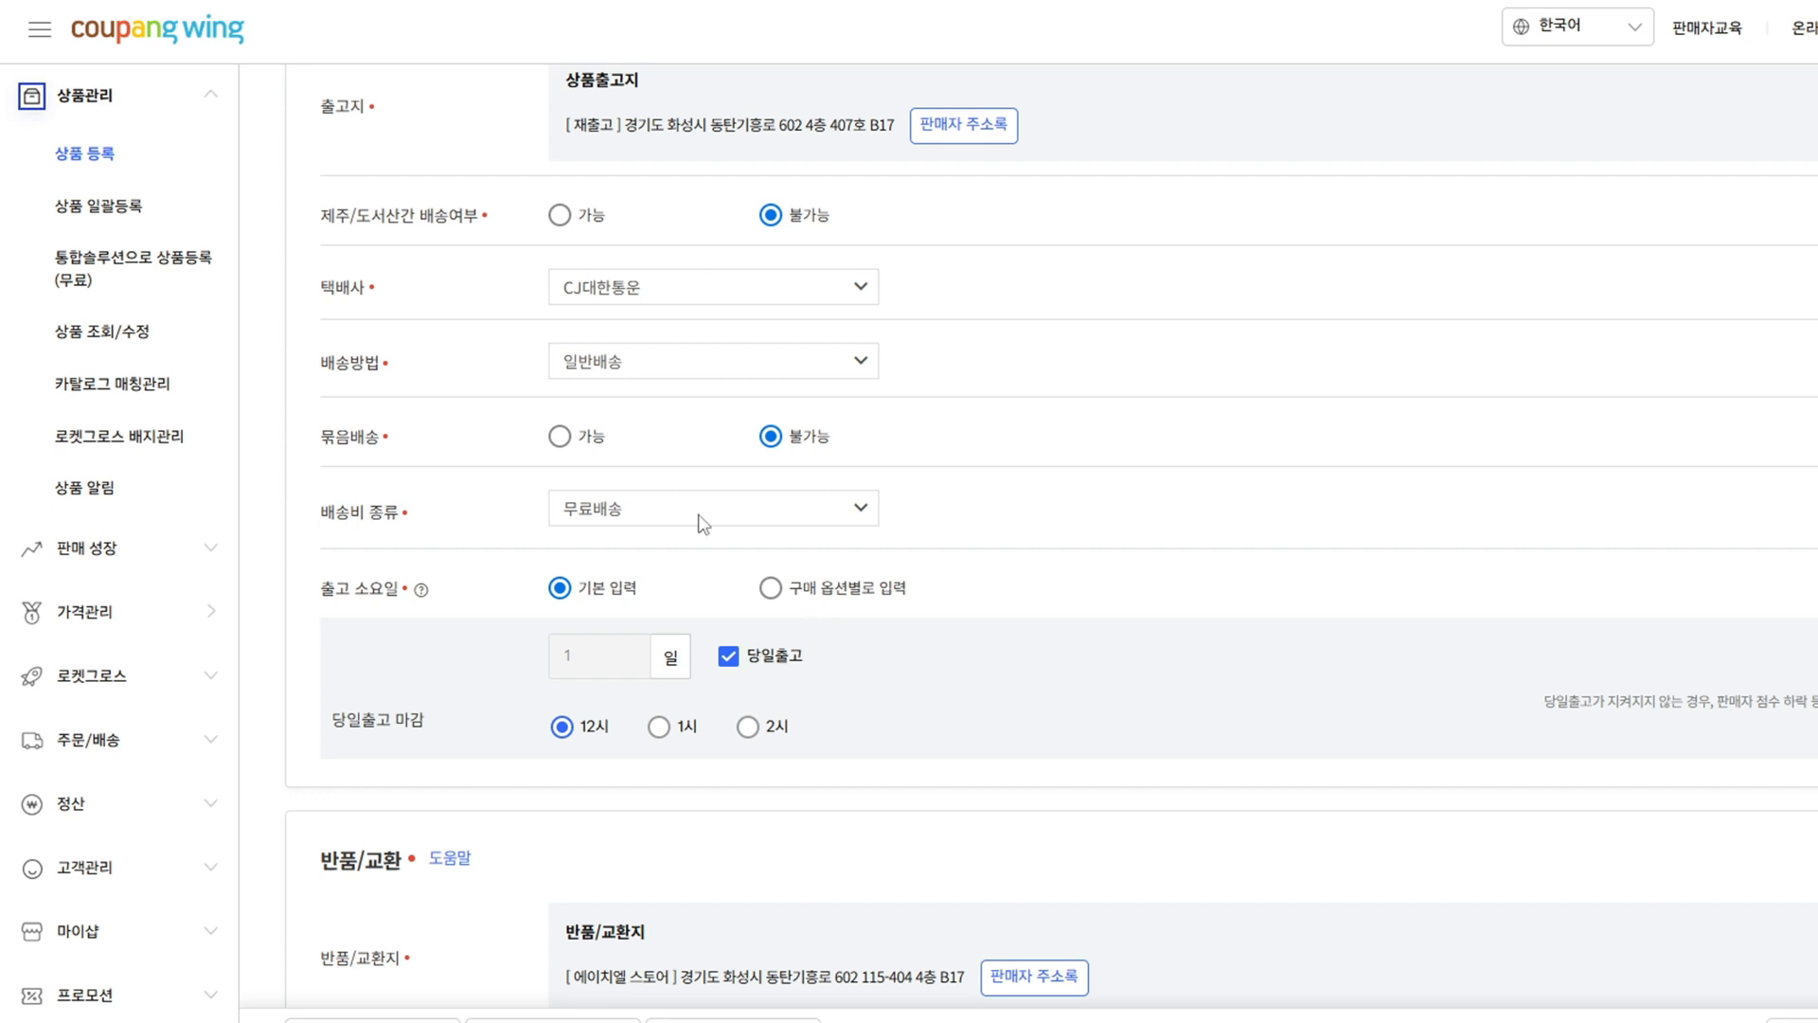
- Set the 반품배송비(편도) in the 반품/교환 section to 8,000 won
{"action": "scroll", "coordinate": [691, 466], "scroll_direction": "down", "scroll_amount": 5}
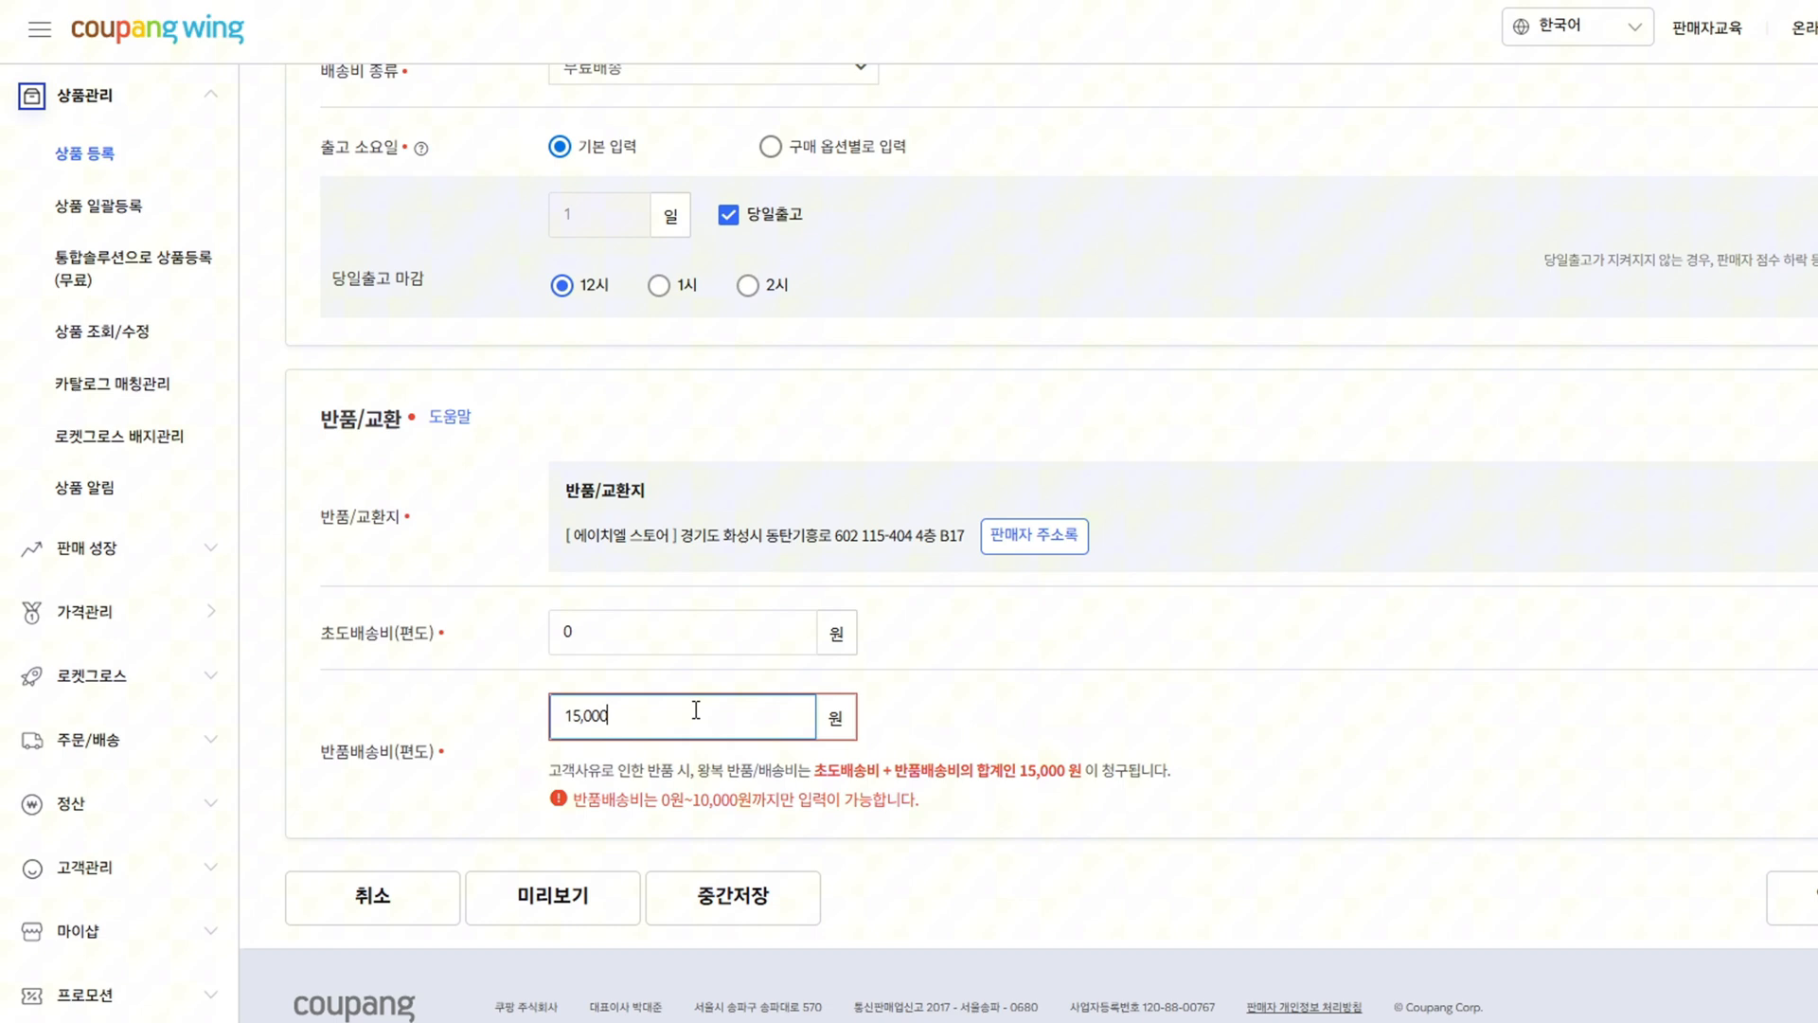
{"action": "double_click", "coordinate": [696, 711]}
{"action": "type", "text": "8000"}
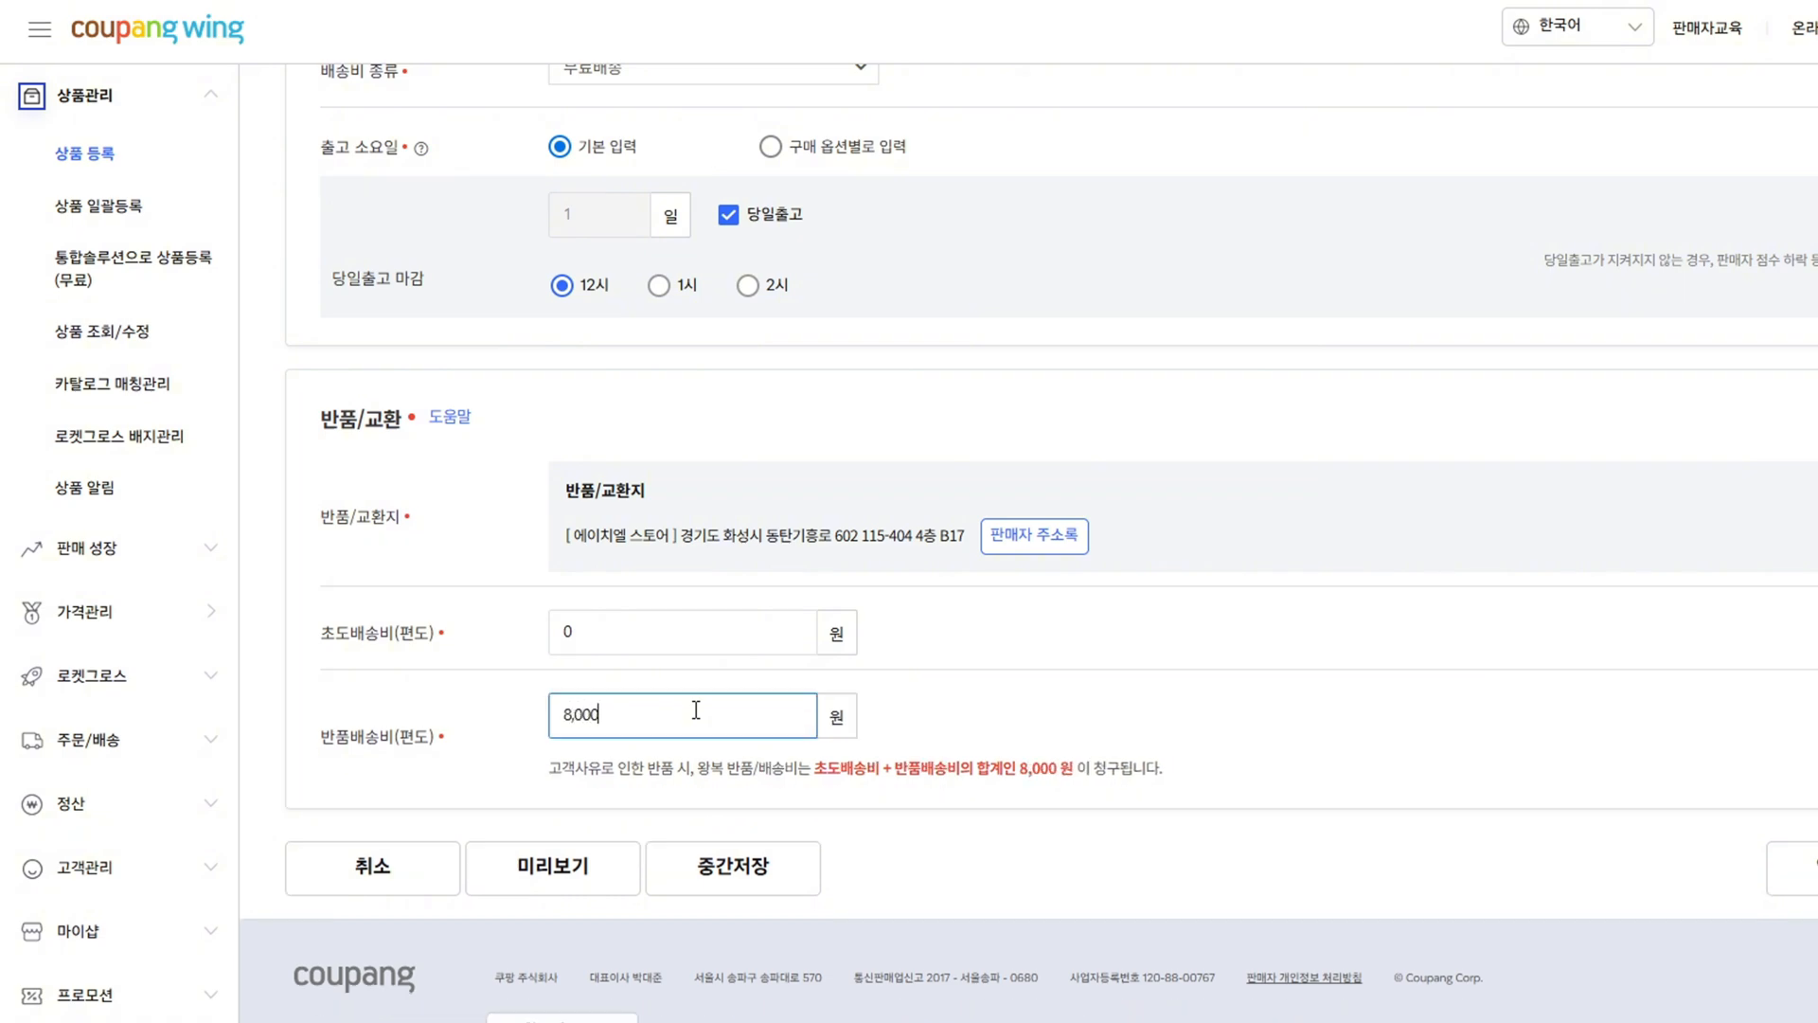
{"action": "left_click", "coordinate": [694, 762]}
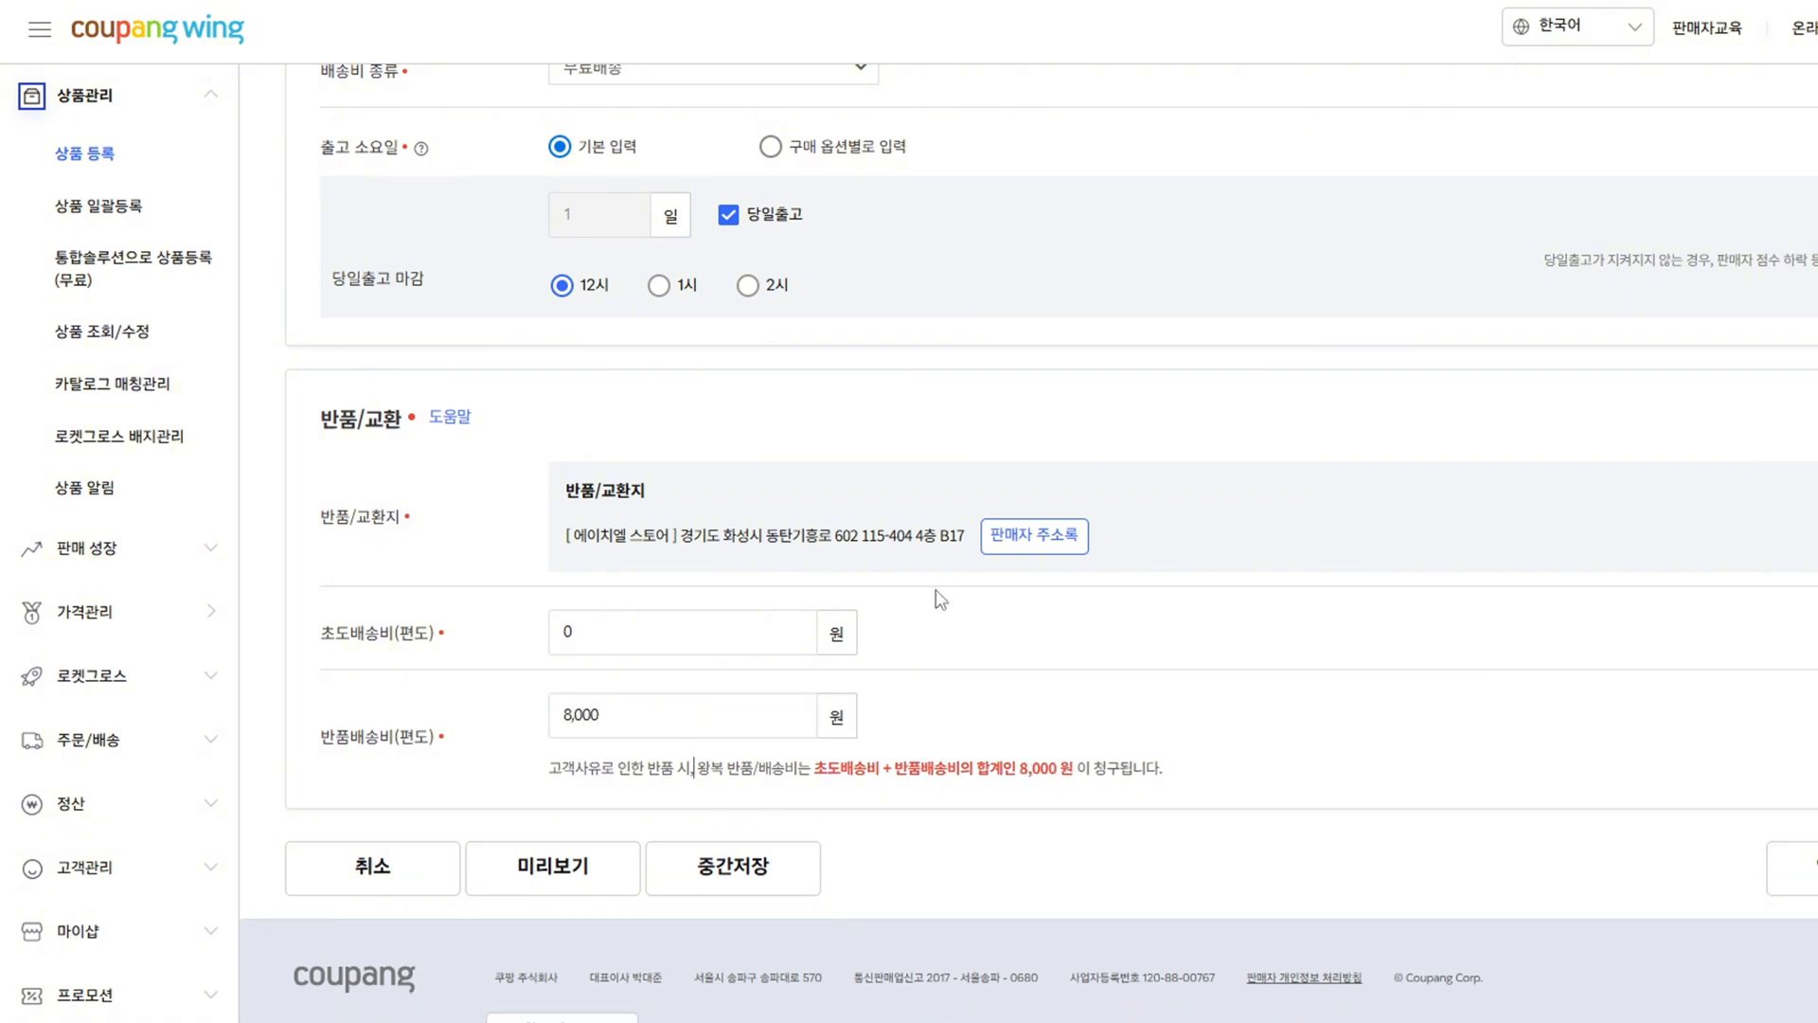